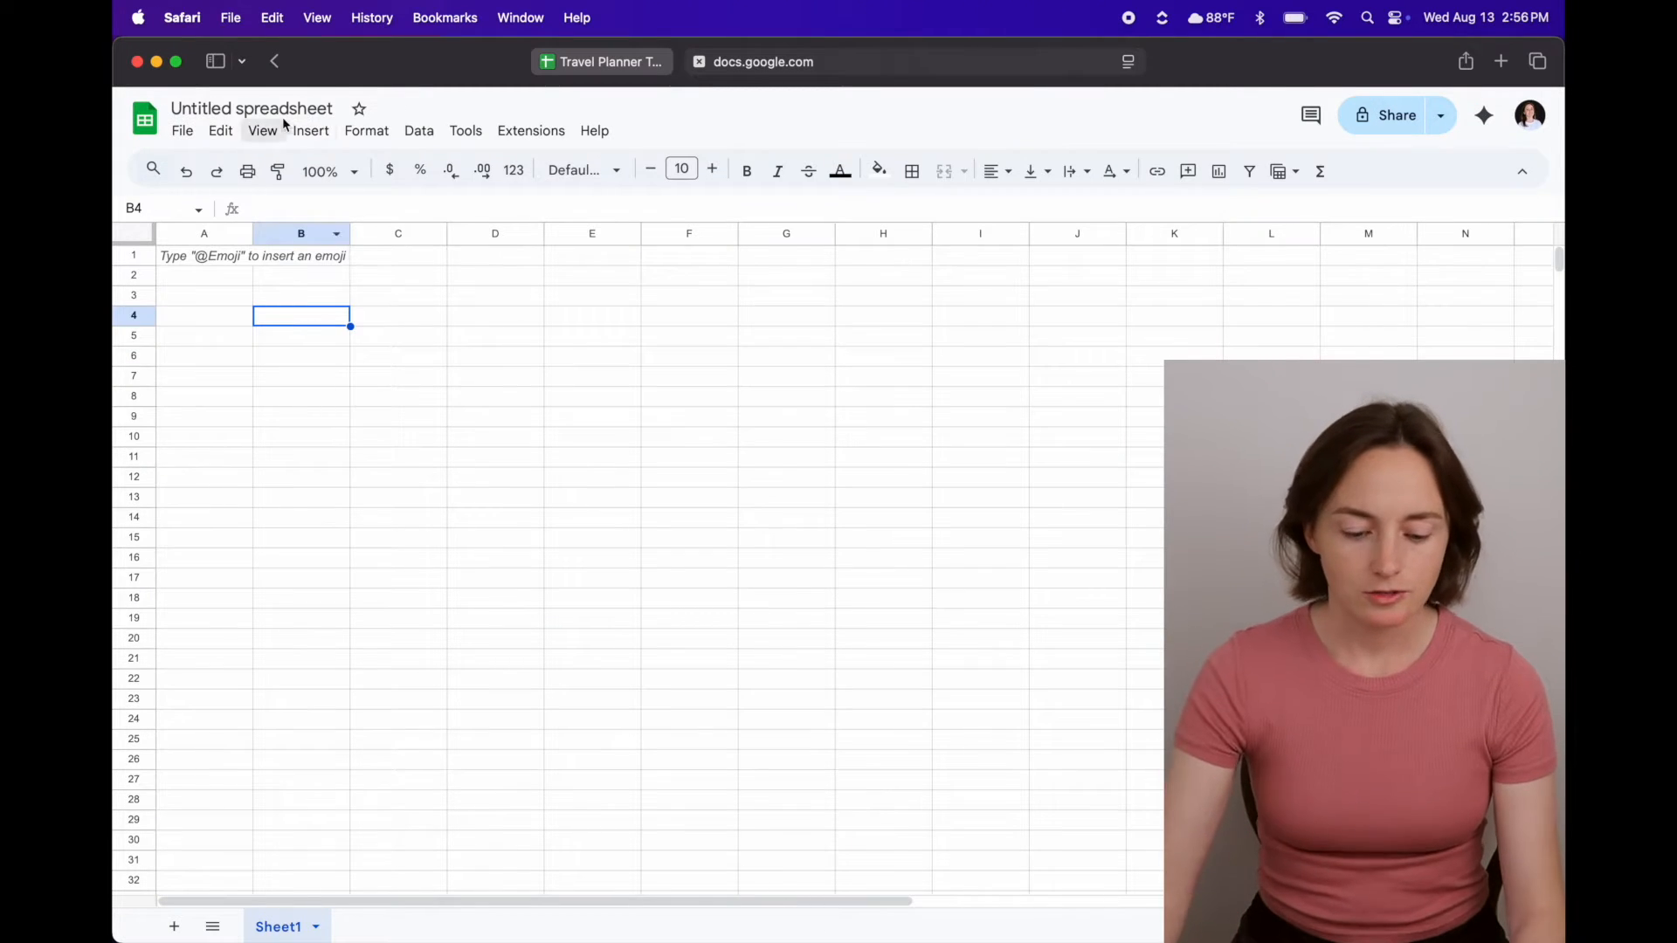
# - Rename the untitled spreadsheet as "Travel Planner Example"
pyautogui.click(281, 108)
pyautogui.write('Tra')
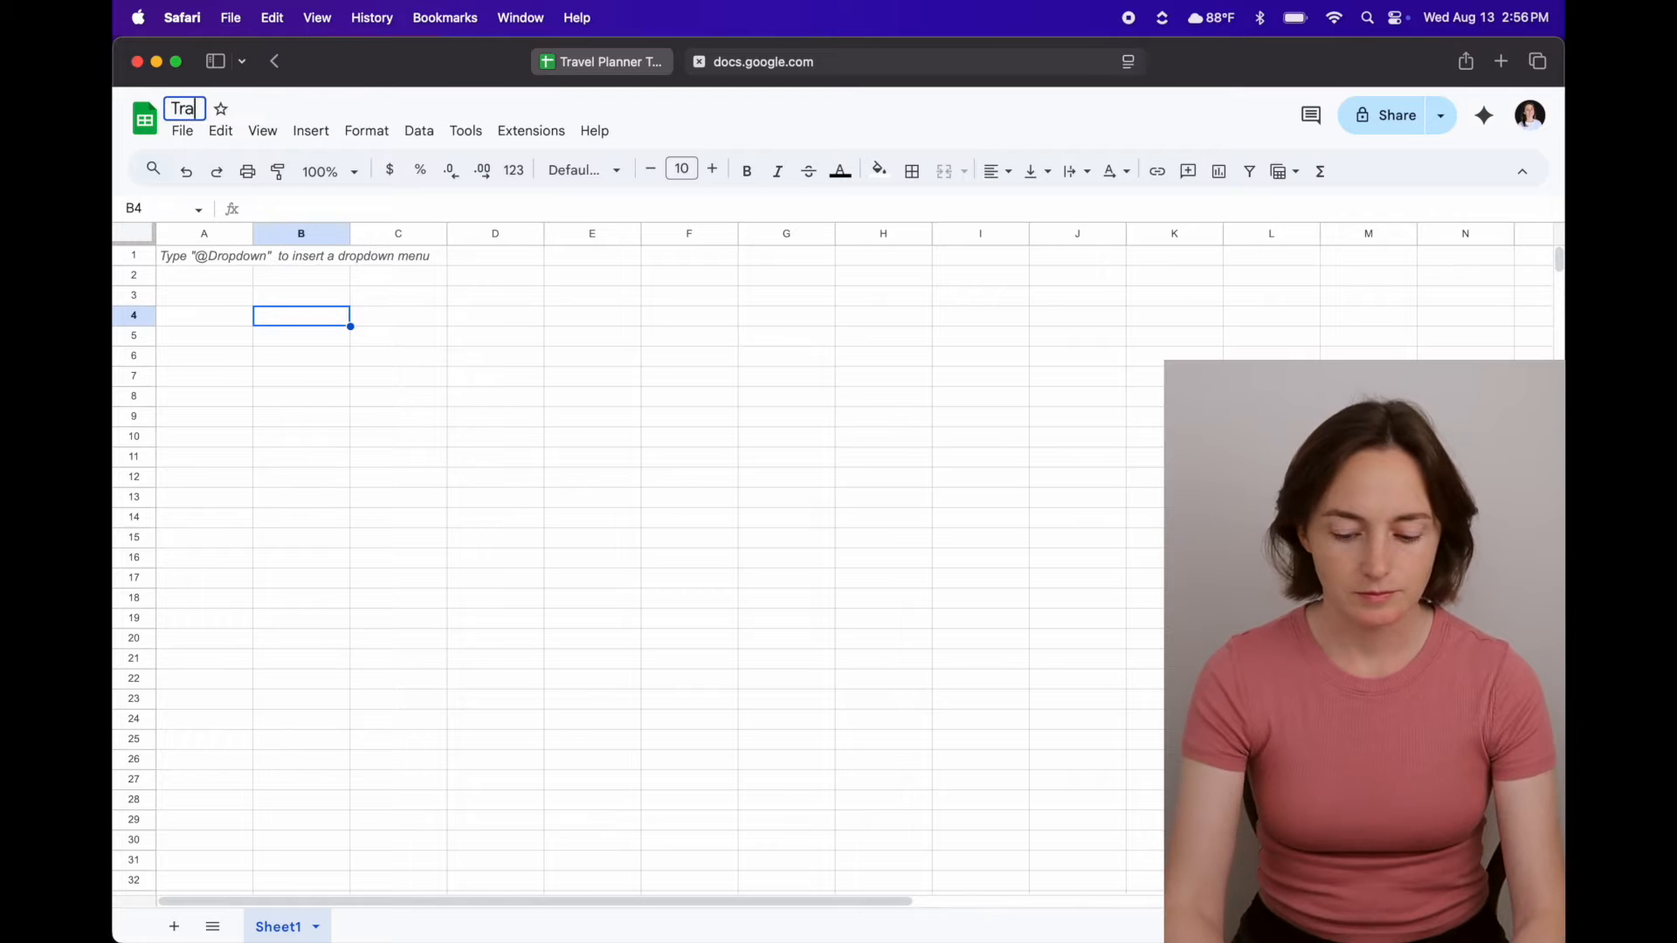
pyautogui.write('vel Planner Example')
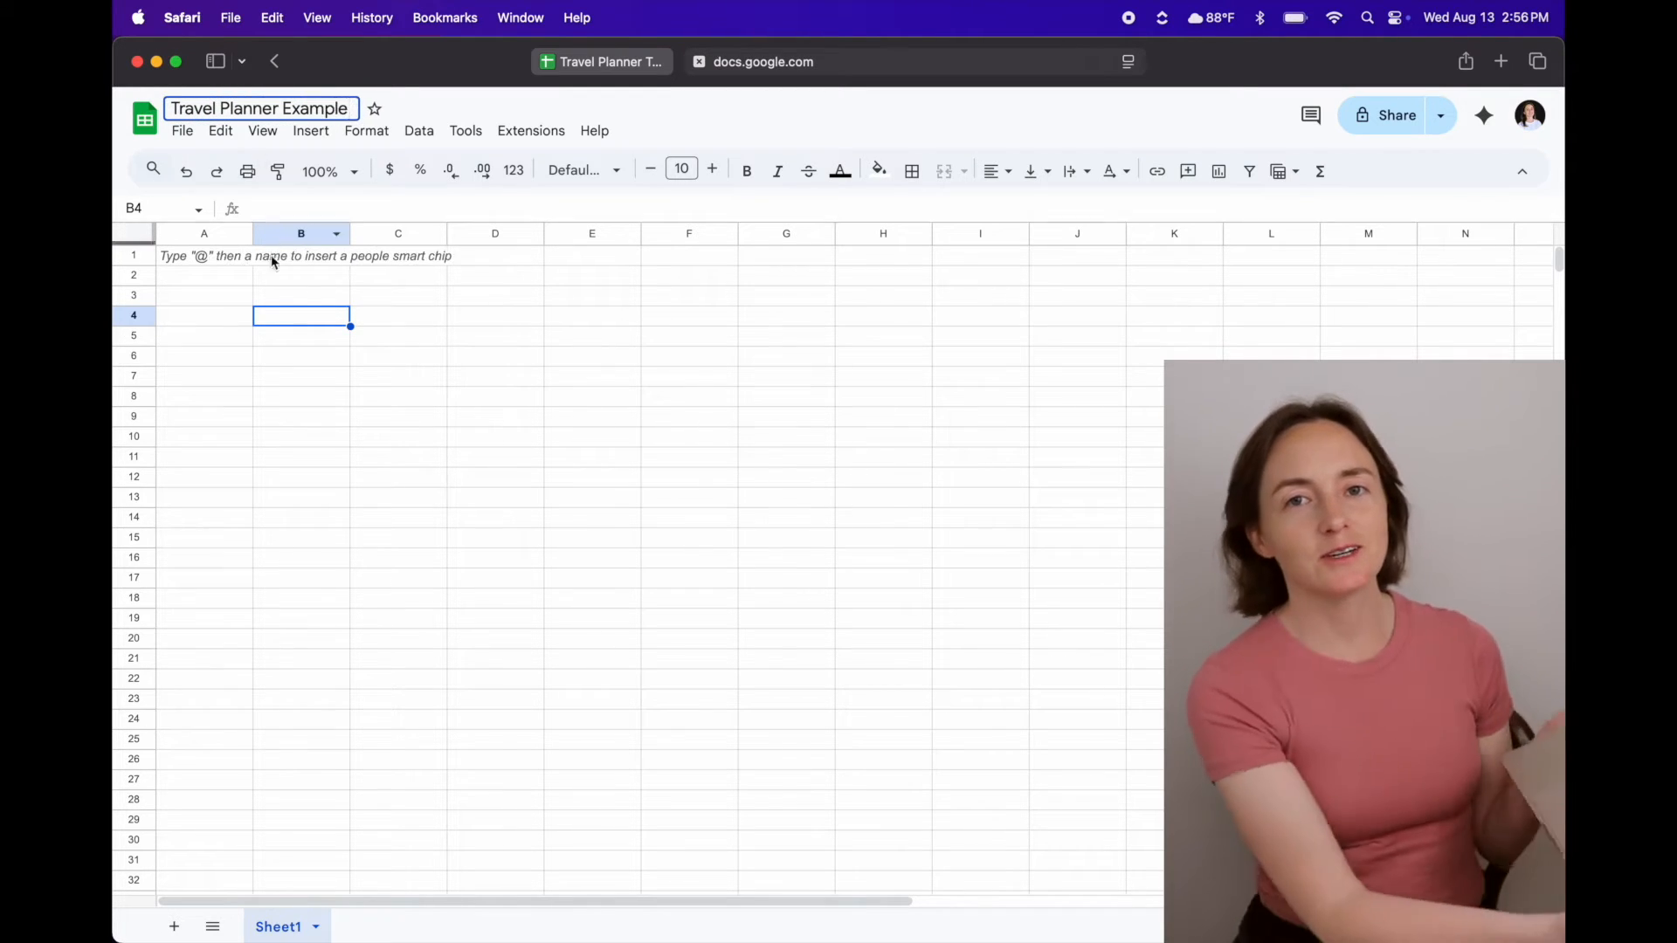
pyautogui.click(306, 317)
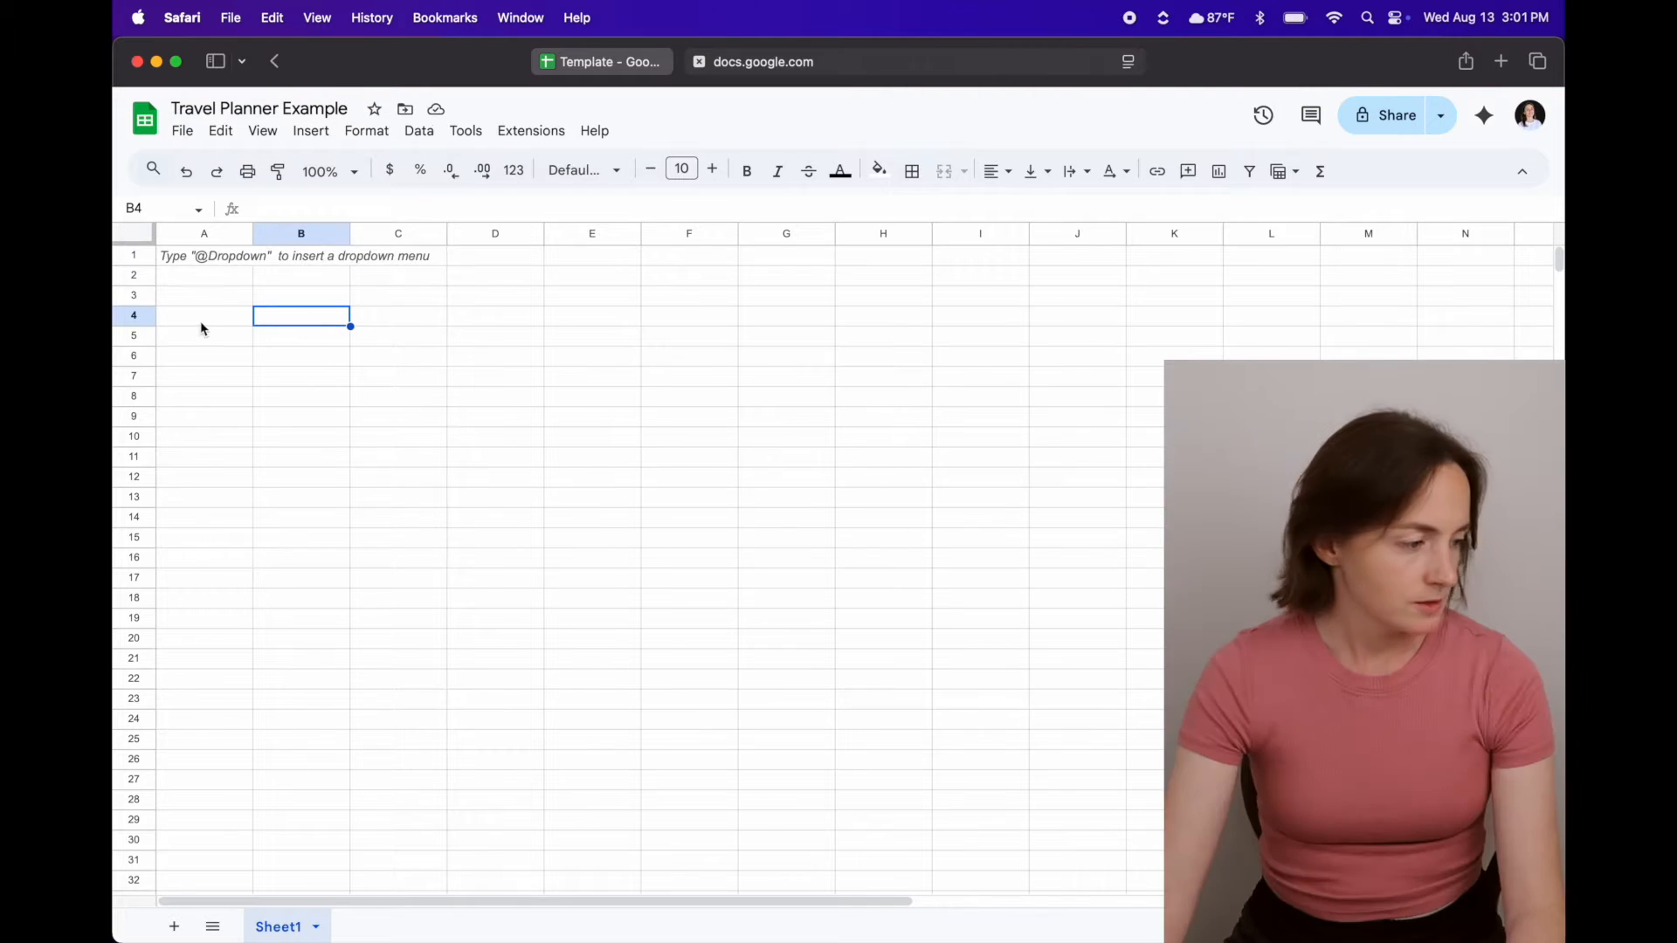
# - Merge cells A4:C4 and enter the title "X Trip" in the merged cell
pyautogui.moveTo(198, 319); pyautogui.dragTo(412, 325)
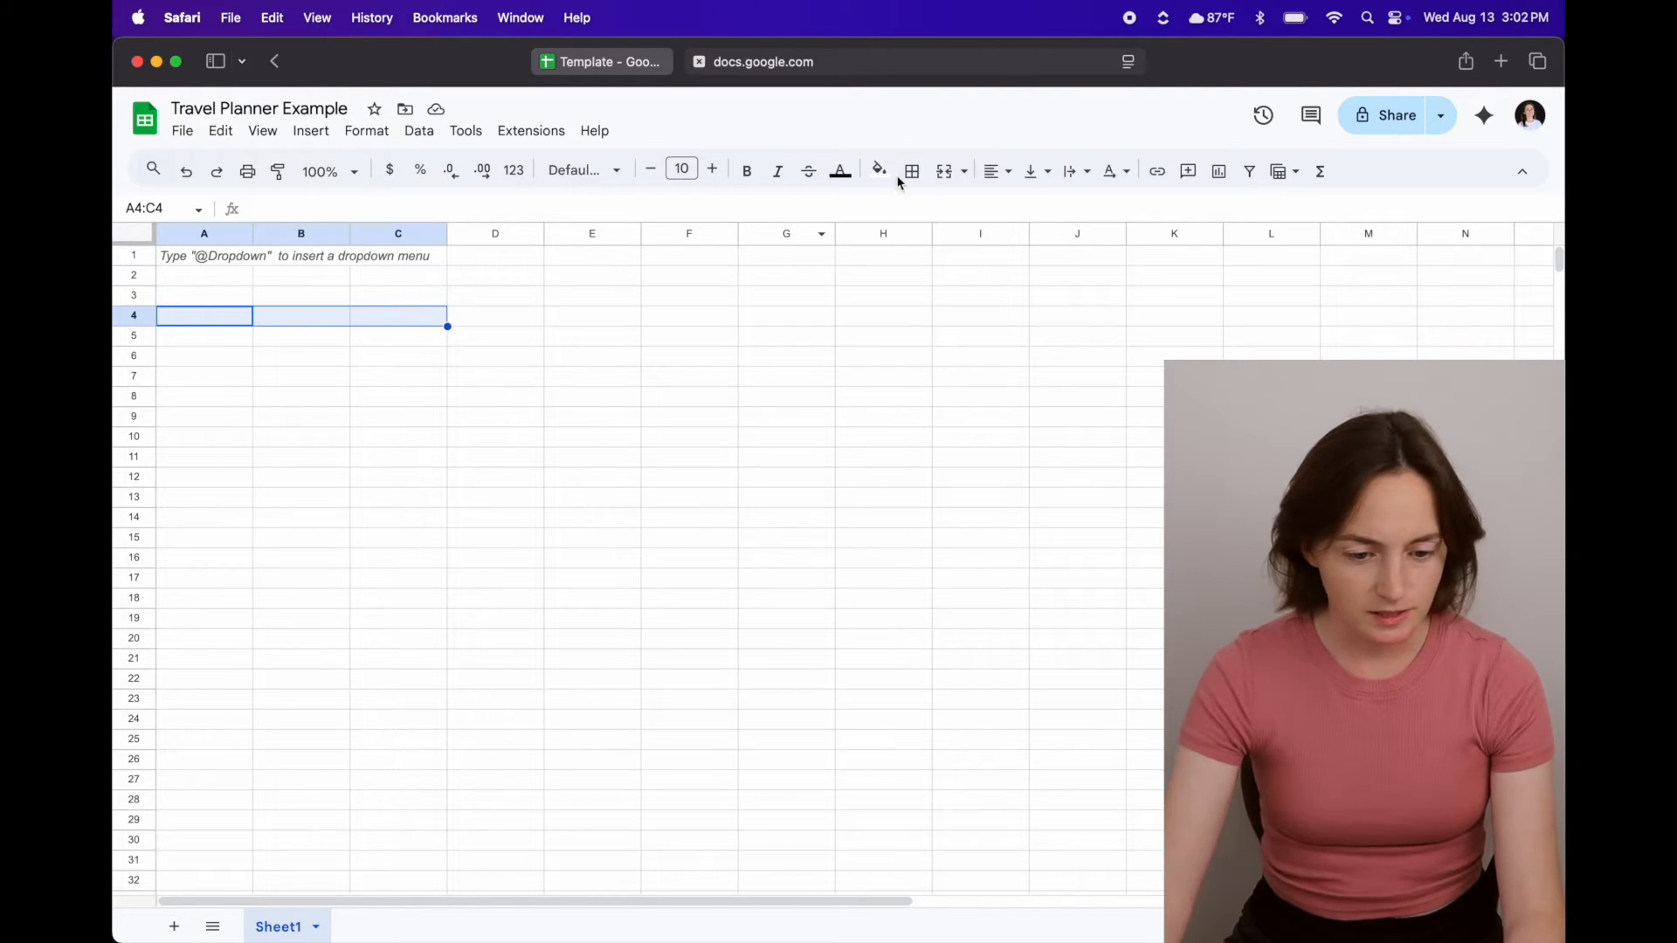
pyautogui.click(946, 173)
pyautogui.doubleClick(293, 318)
pyautogui.write('X Trip')
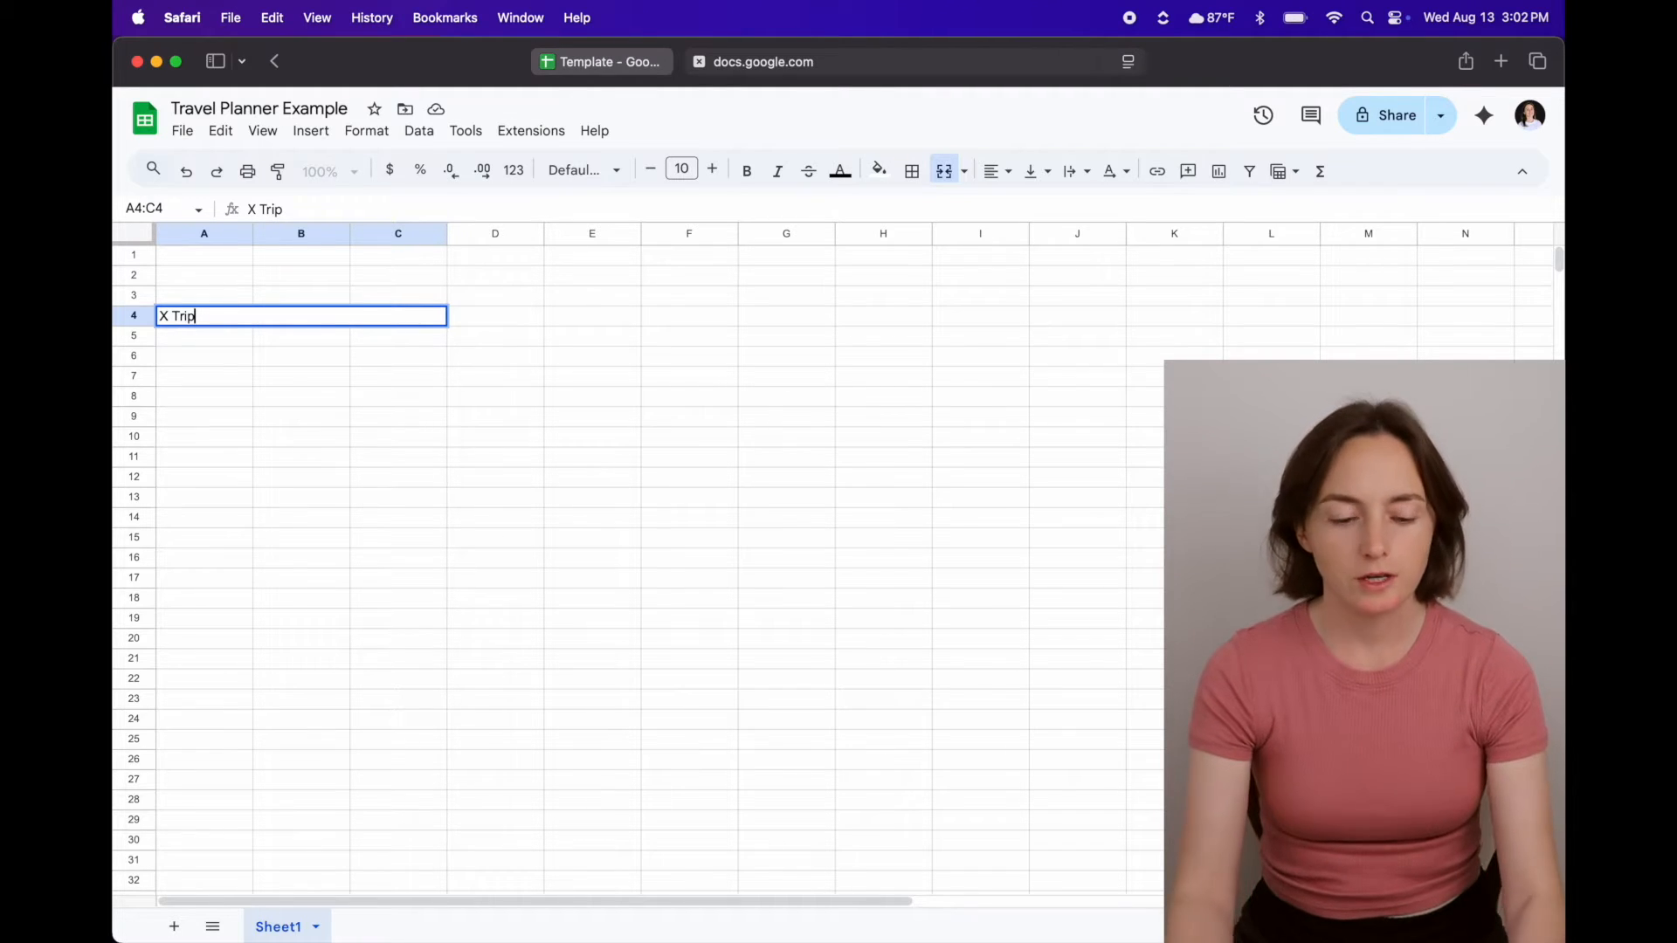
pyautogui.click(346, 377)
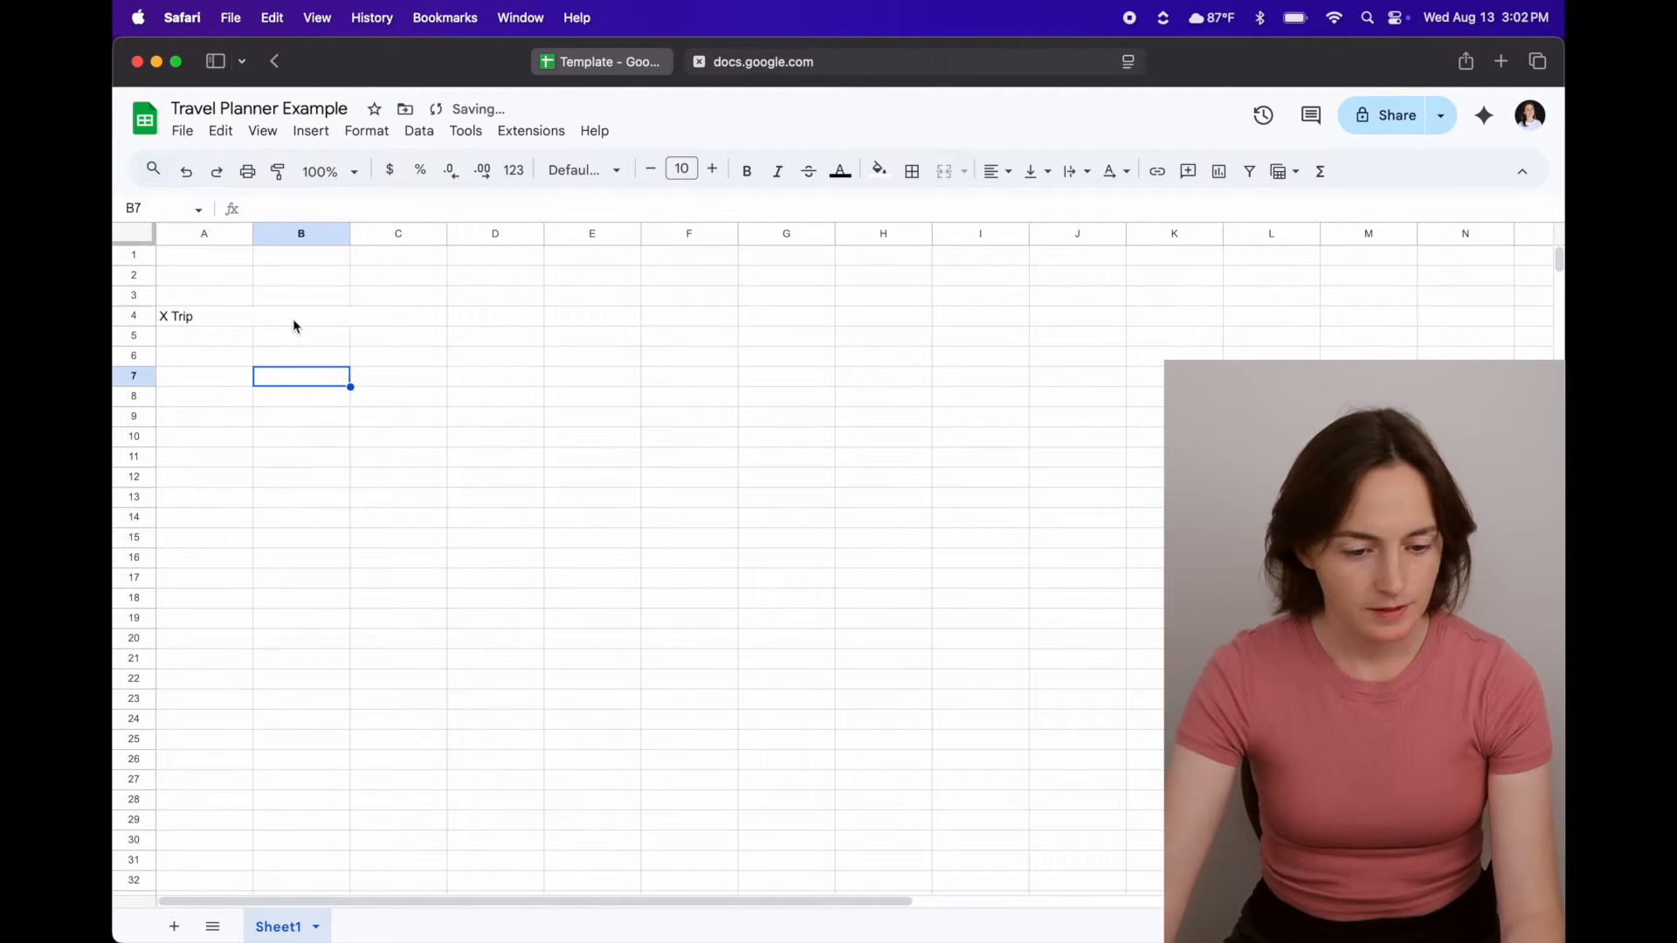
# - Format the "X Trip" title as centred bold text with a light yellow fill
pyautogui.click(294, 321)
pyautogui.click(998, 172)
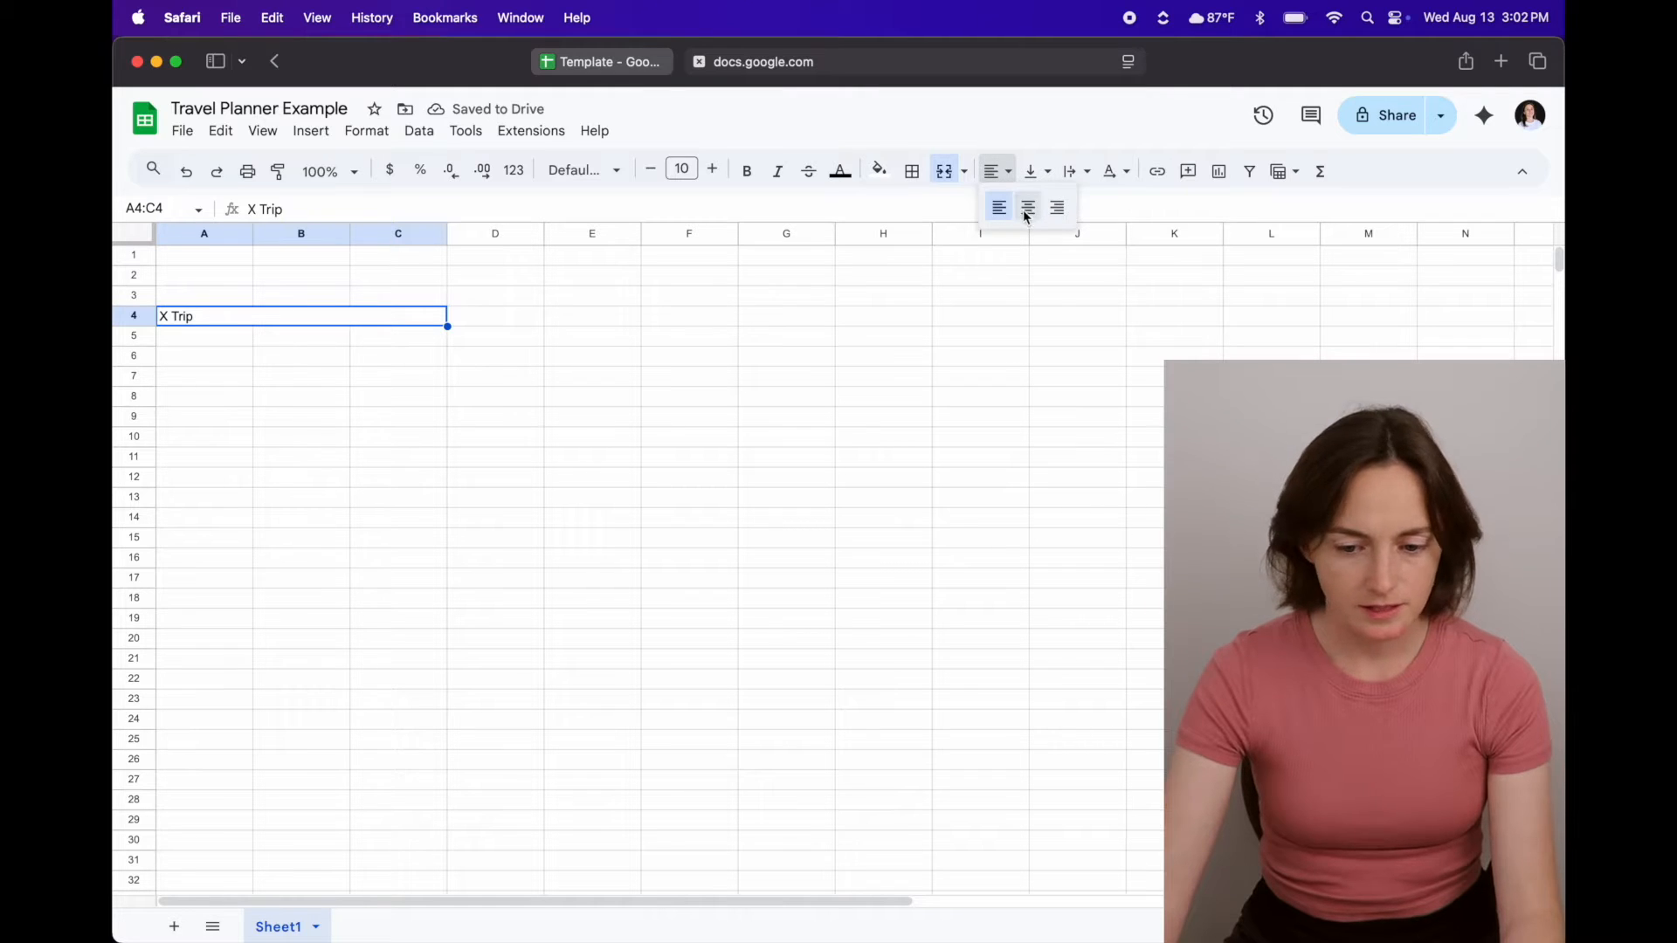
pyautogui.click(1027, 208)
pyautogui.press('super+b')
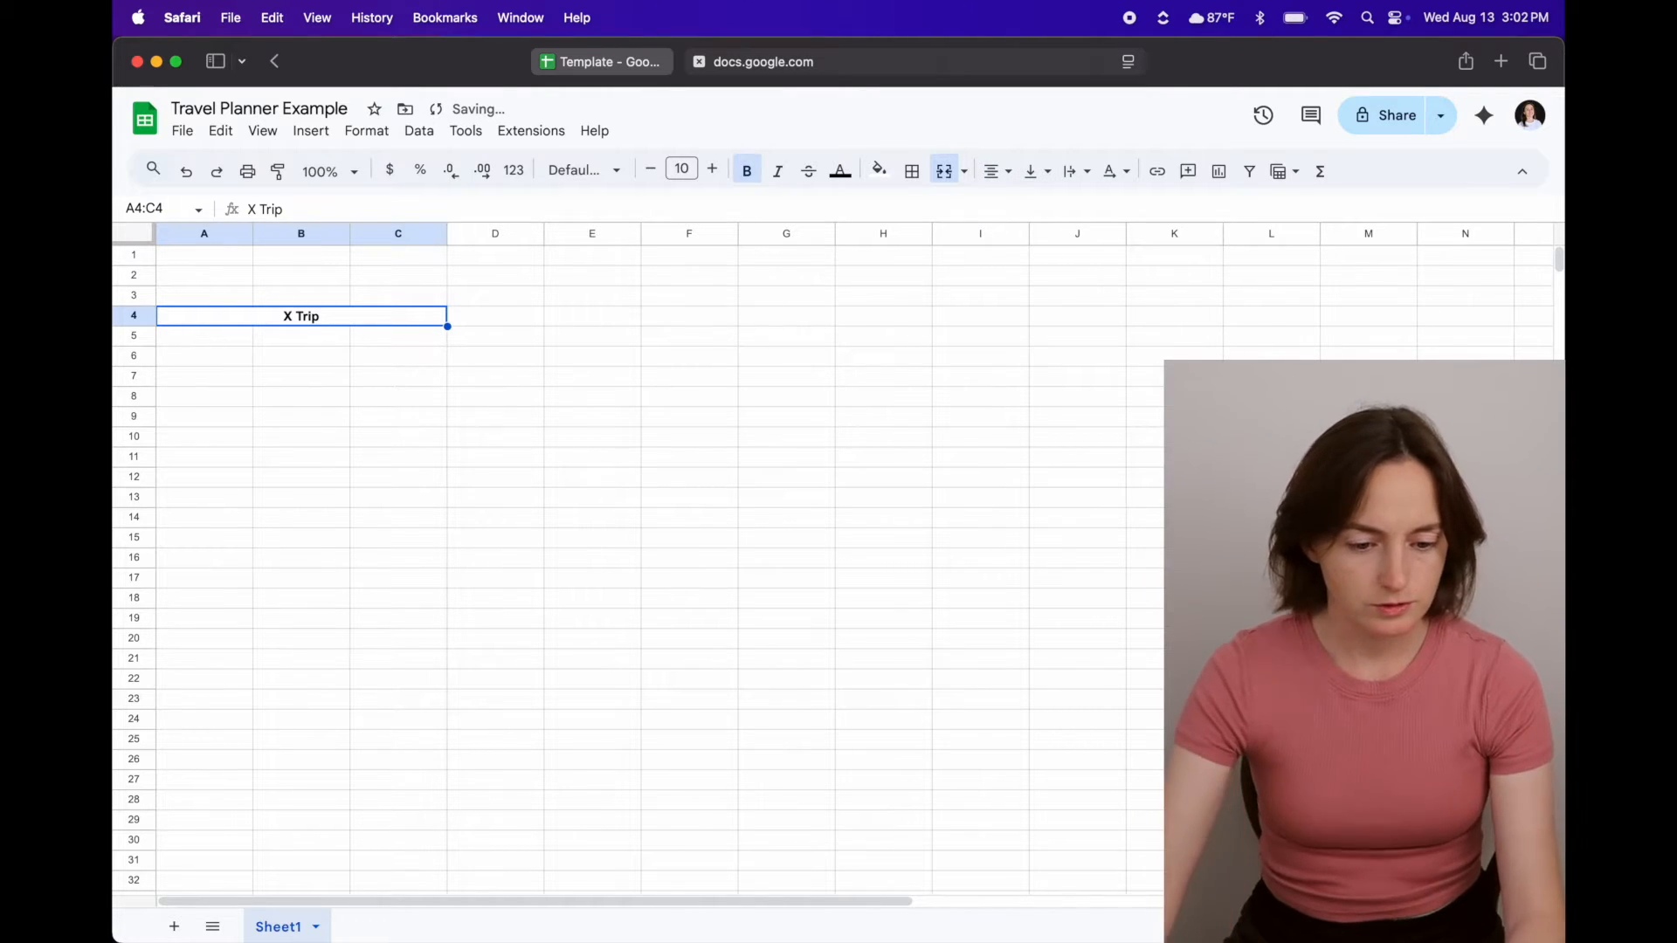
pyautogui.click(878, 170)
pyautogui.click(950, 279)
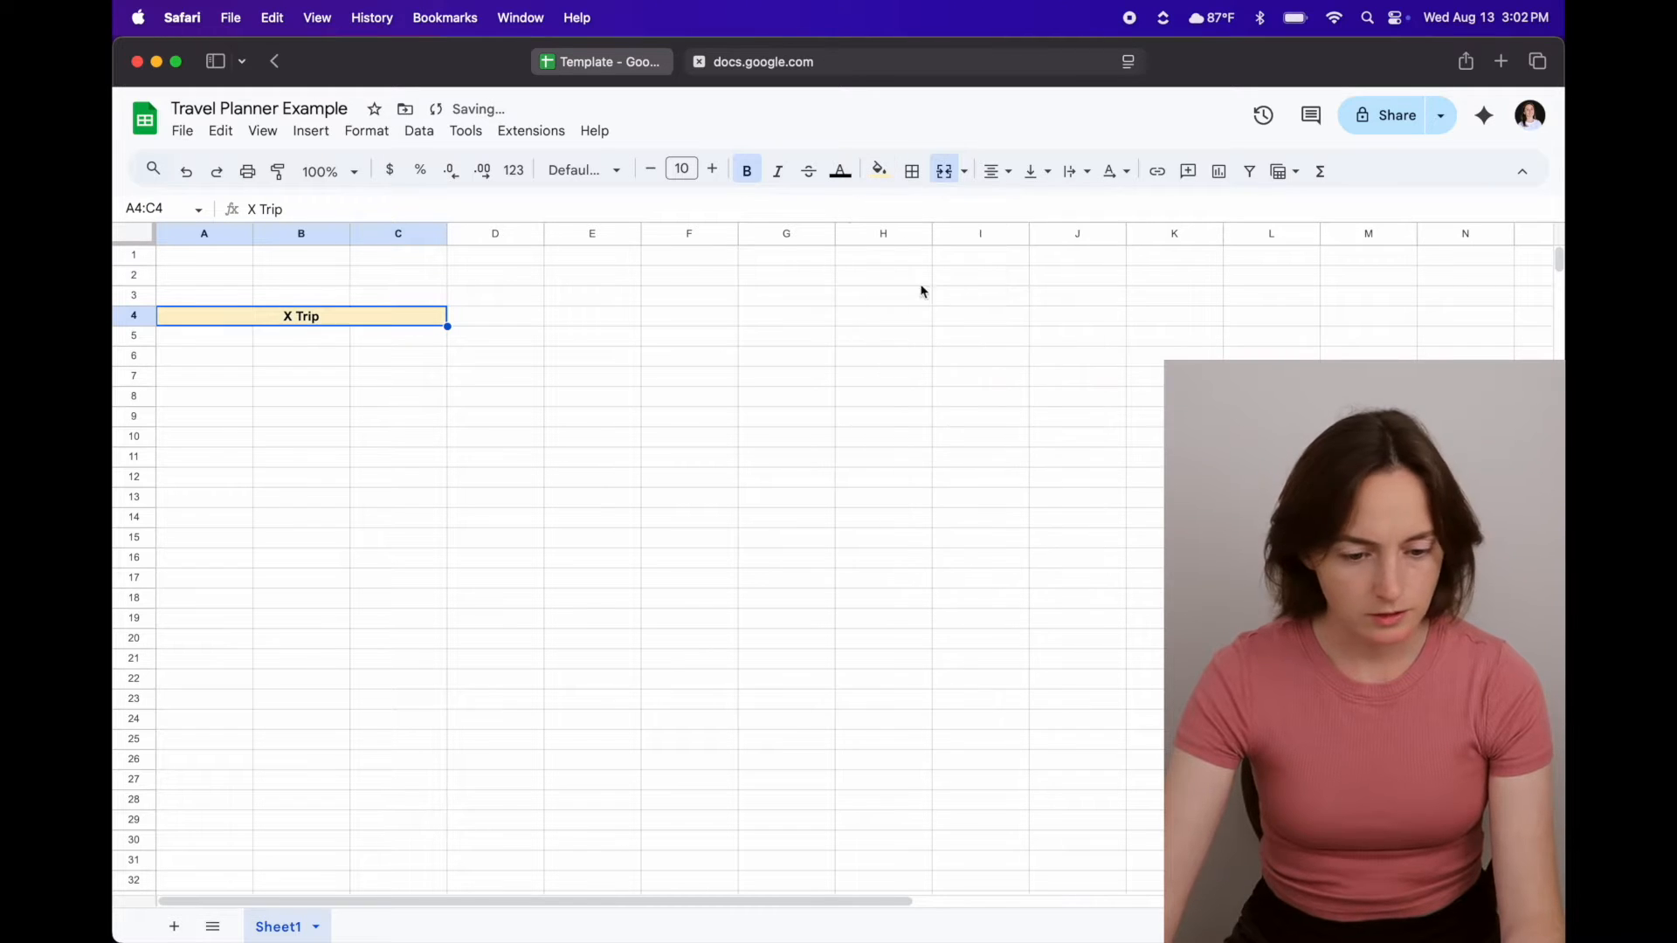
pyautogui.click(311, 366)
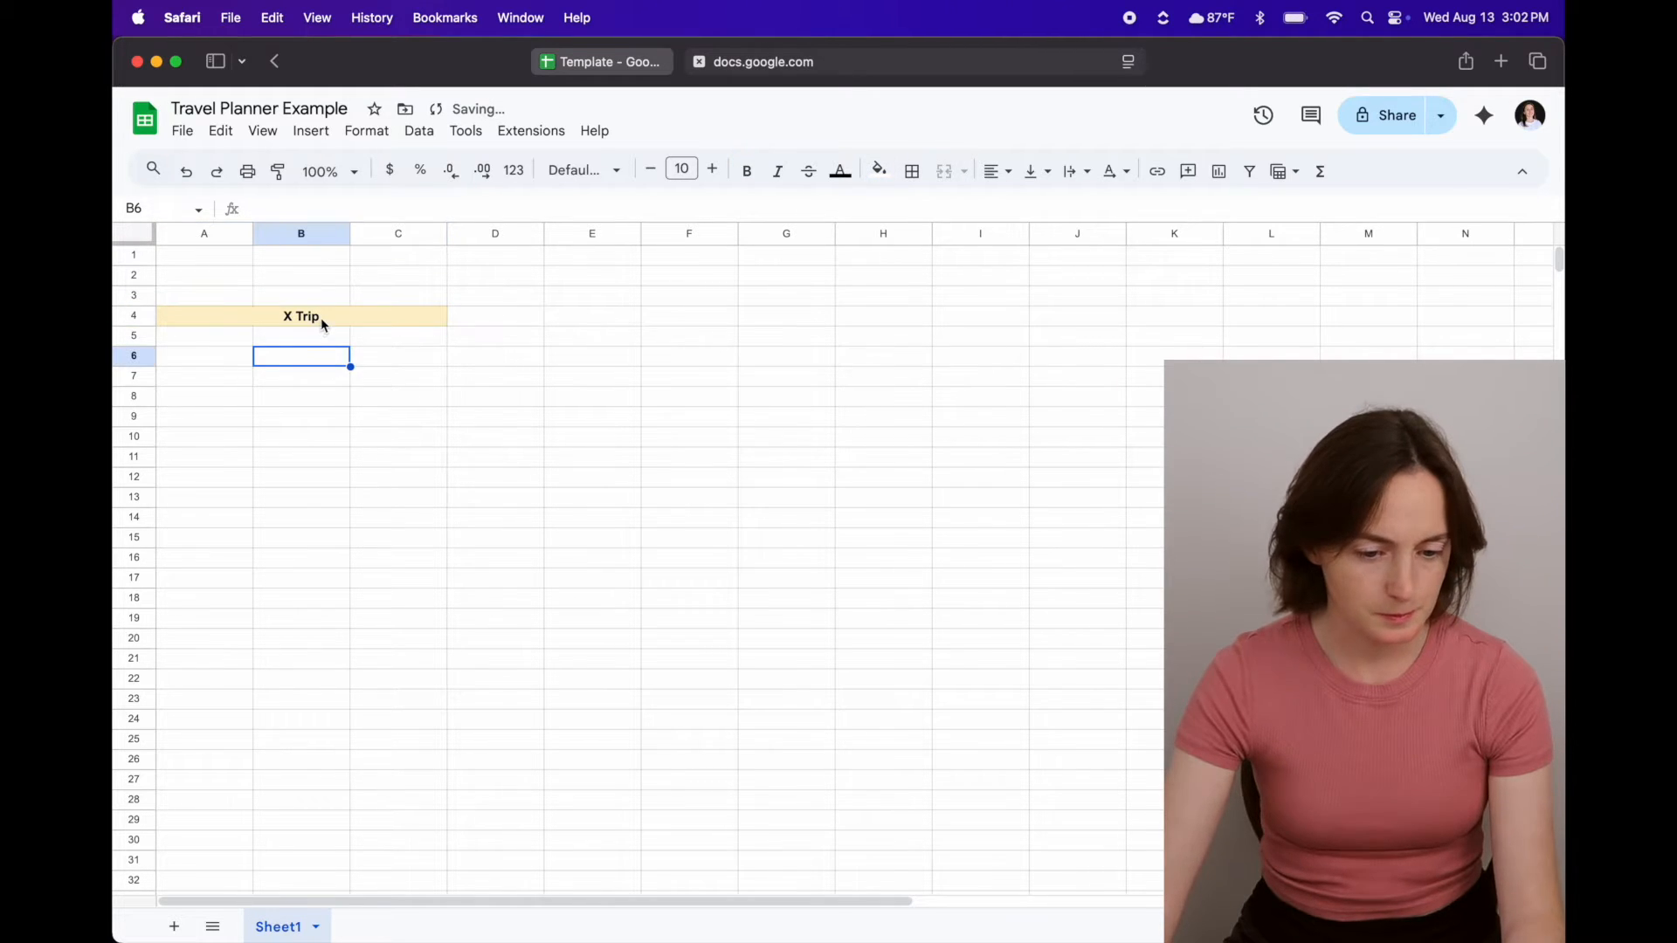
# - Apply all borders to the merged "X Trip" title cell
pyautogui.click(322, 325)
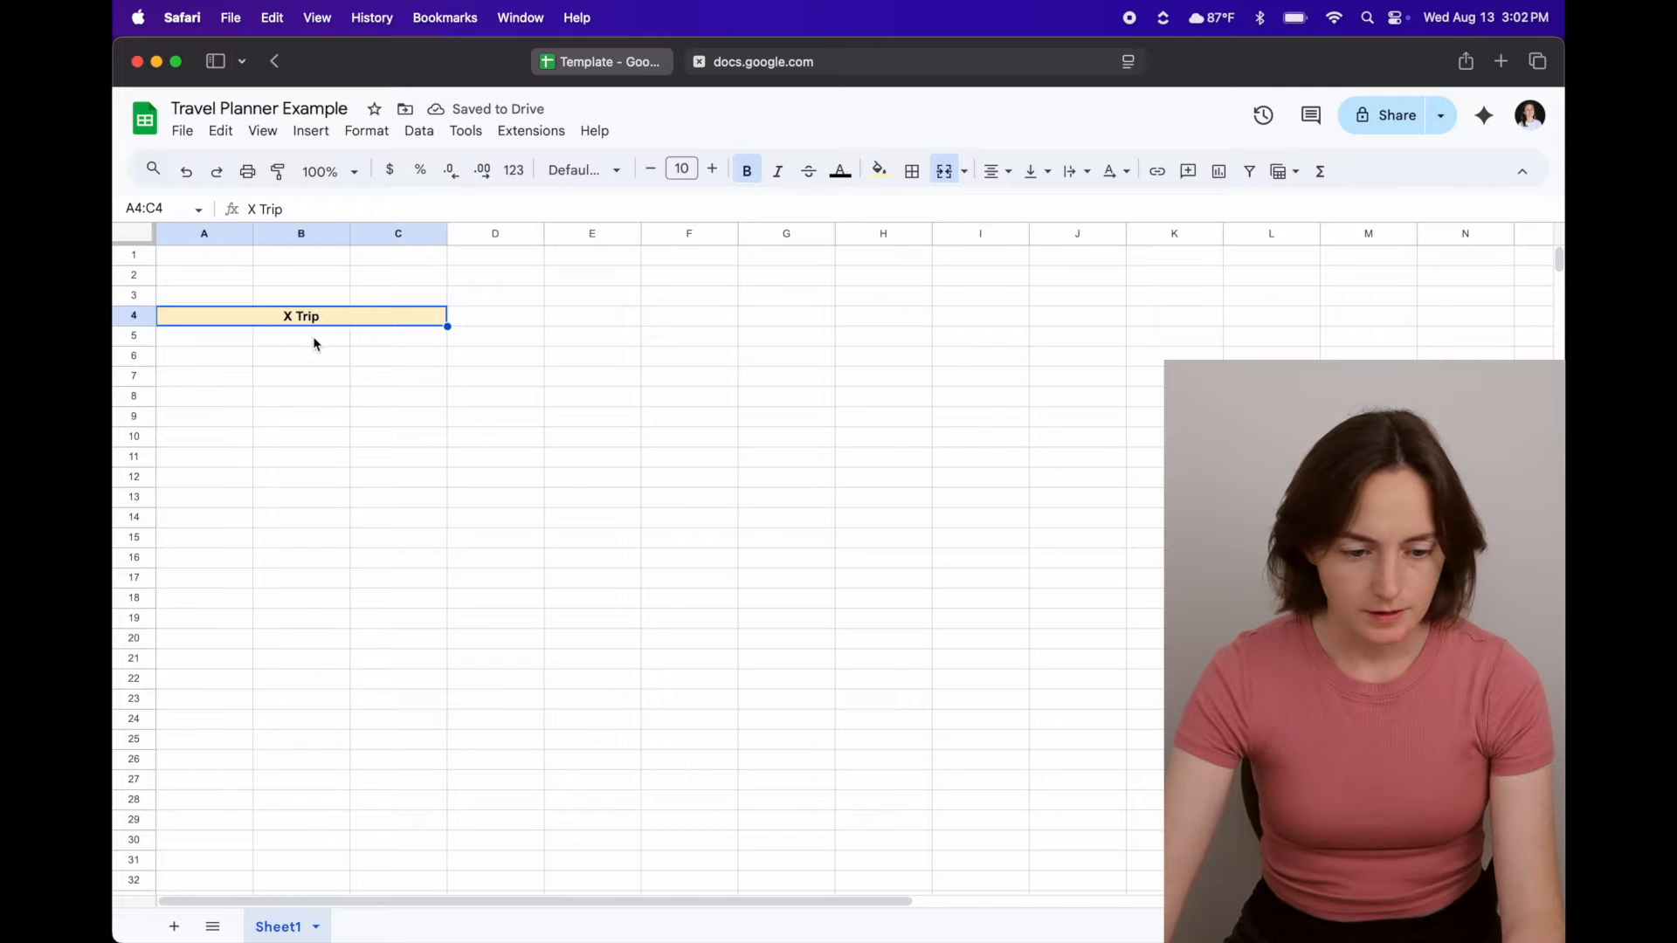
pyautogui.click(316, 340)
pyautogui.click(317, 319)
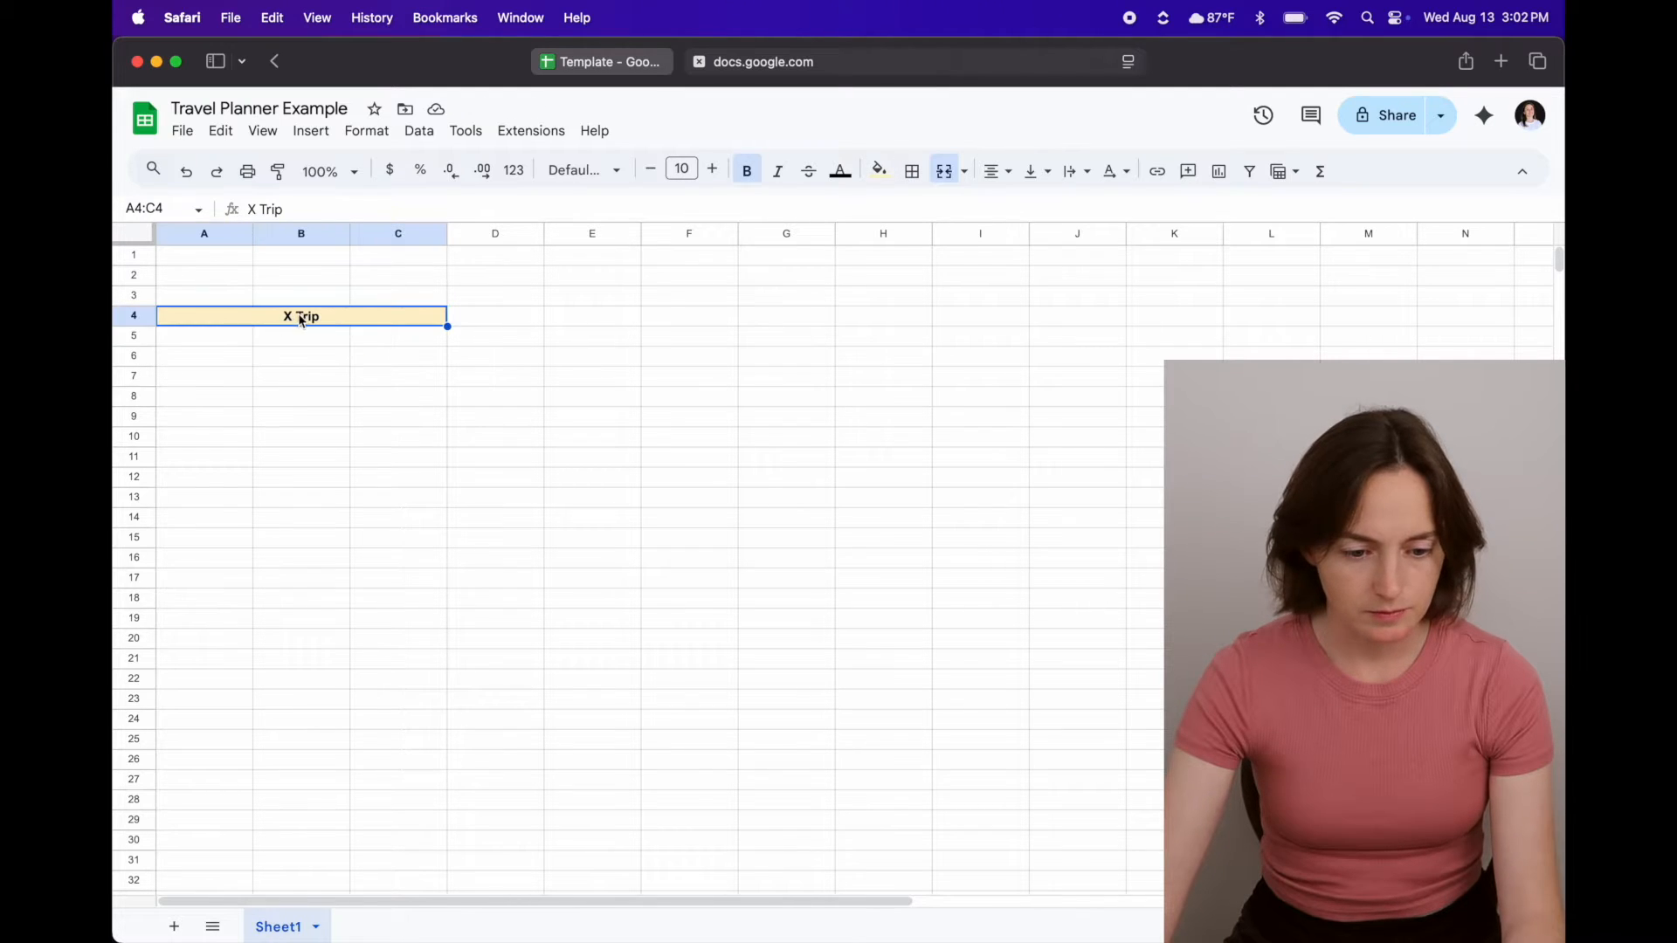
pyautogui.click(914, 172)
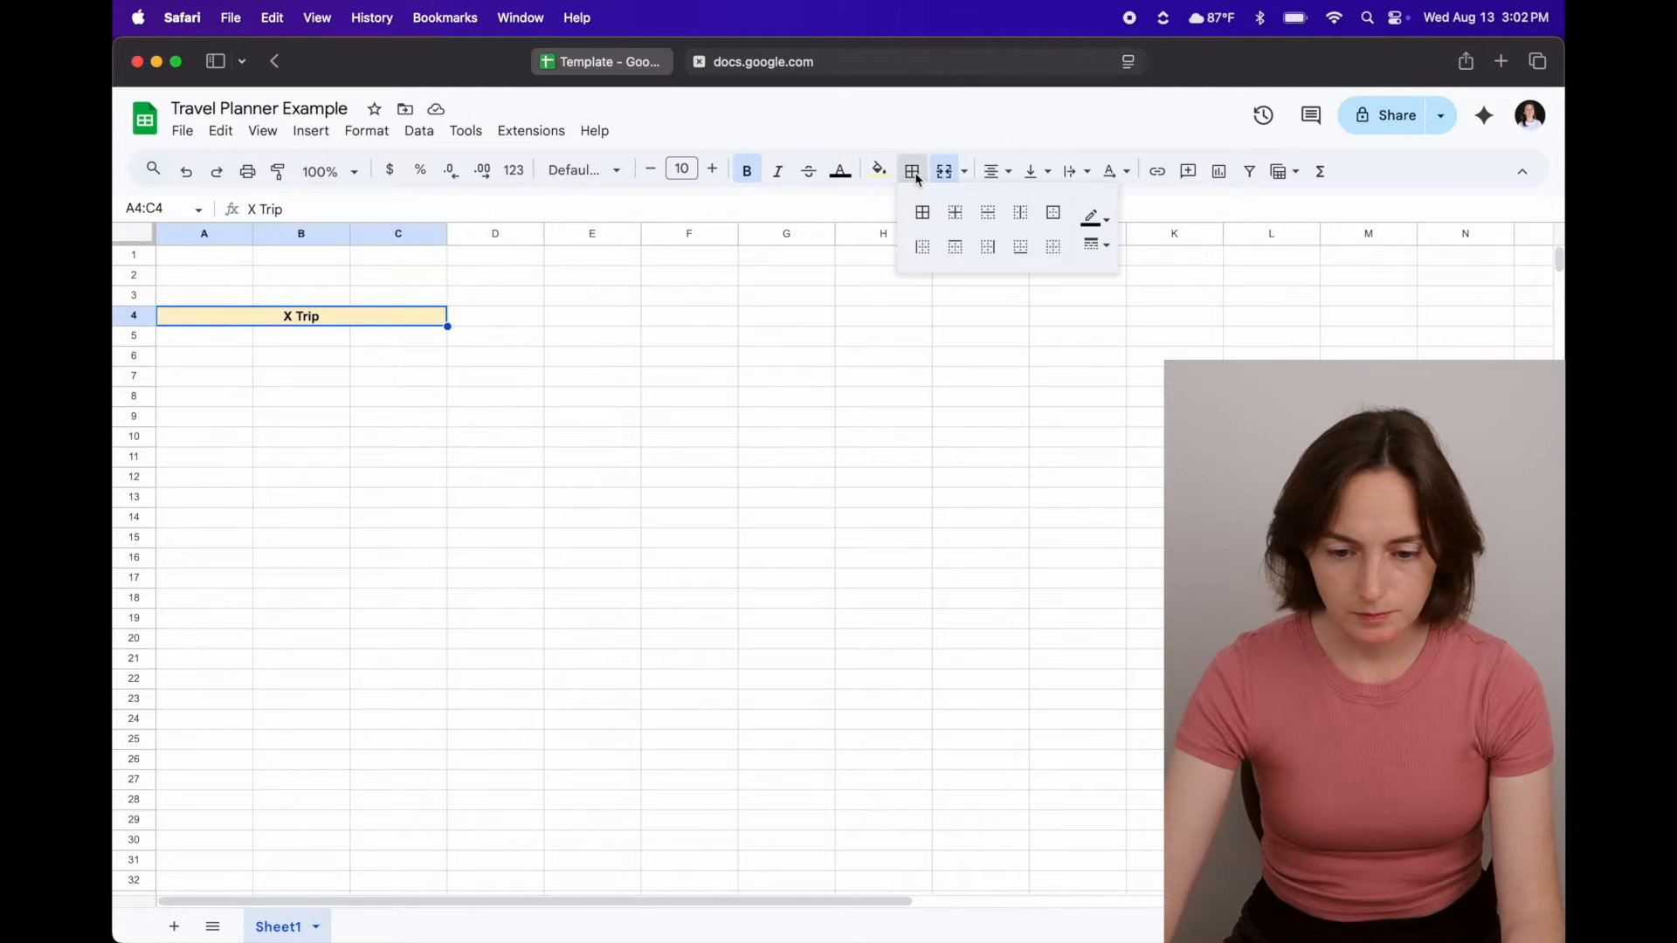
pyautogui.click(922, 217)
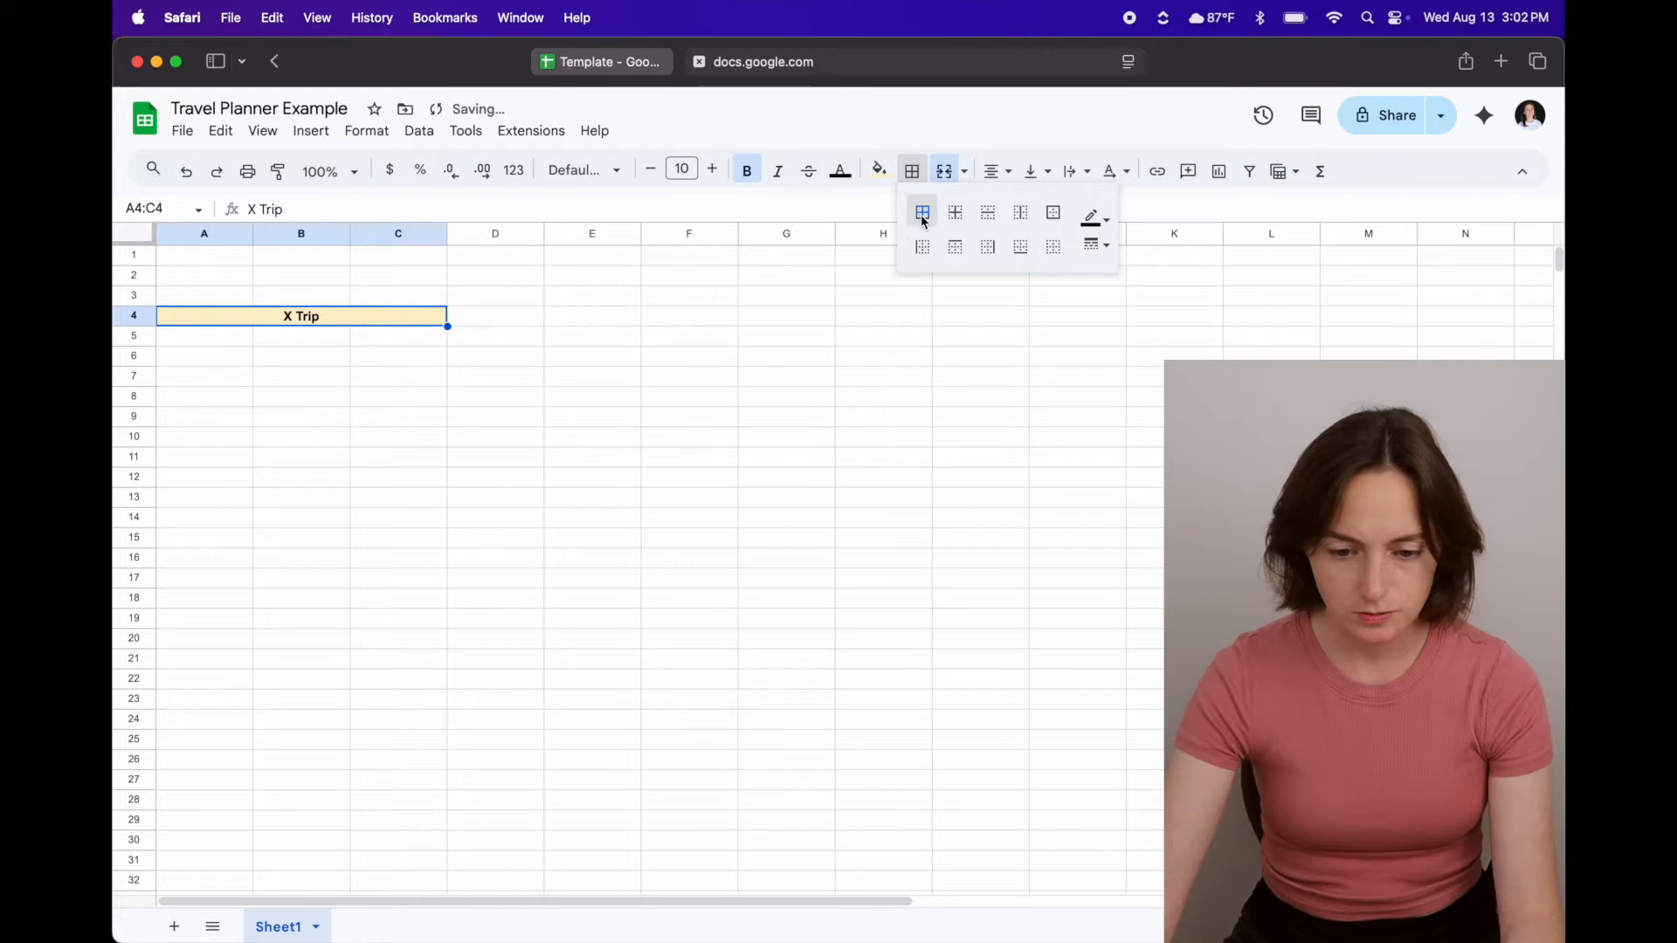
pyautogui.click(322, 352)
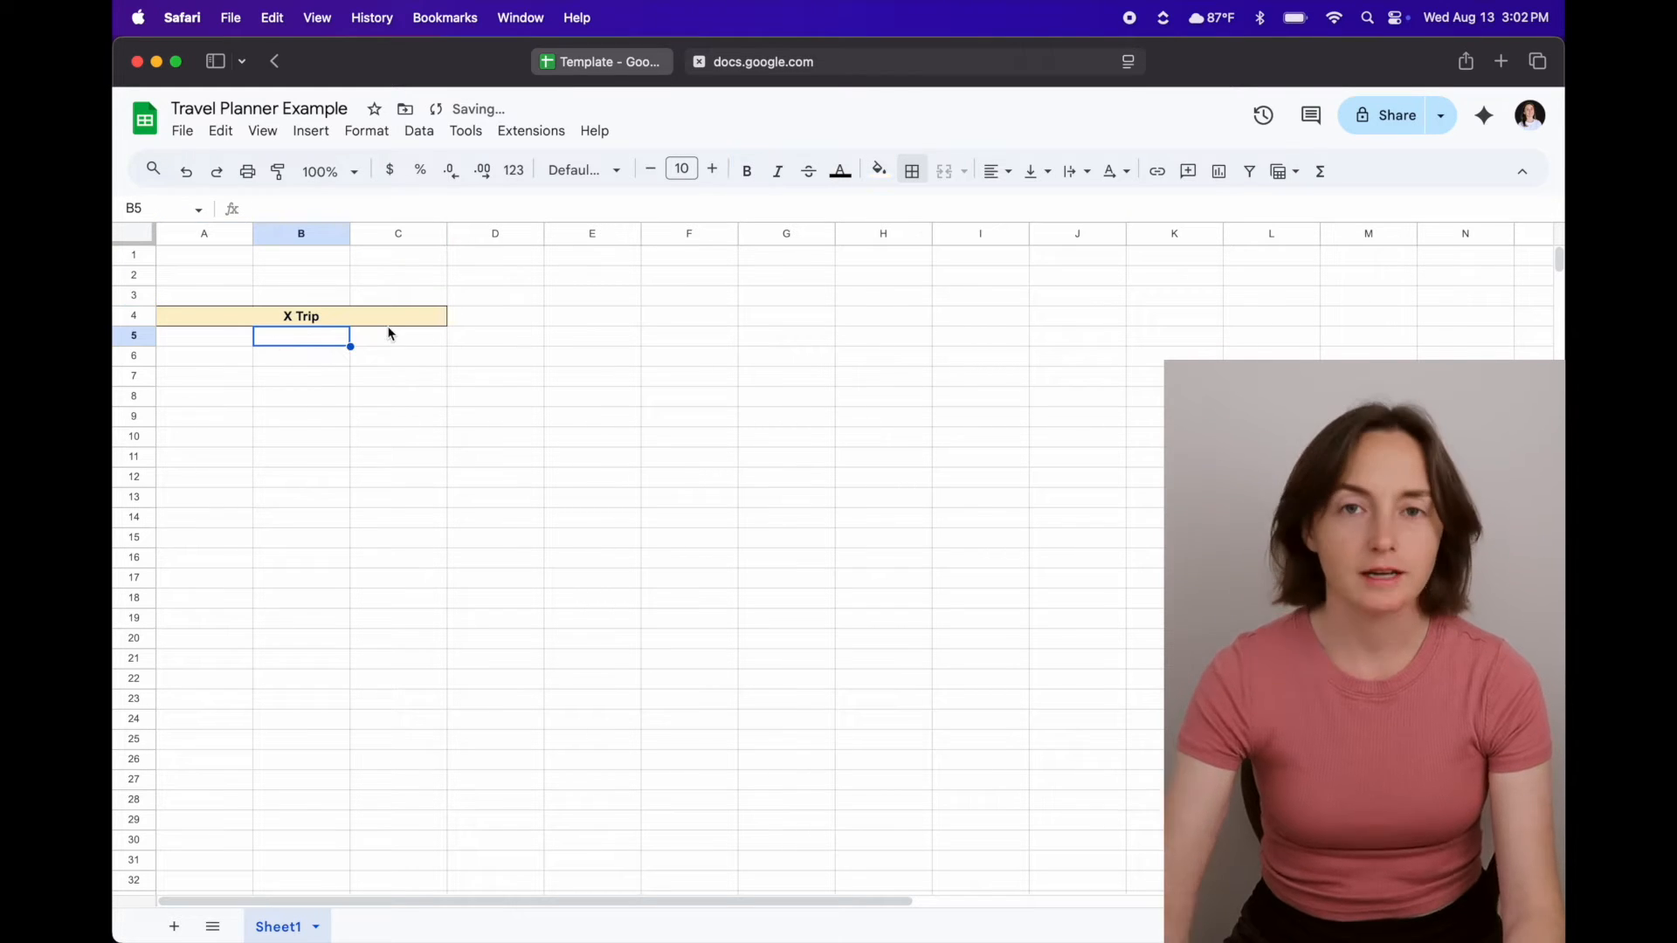
pyautogui.click(323, 376)
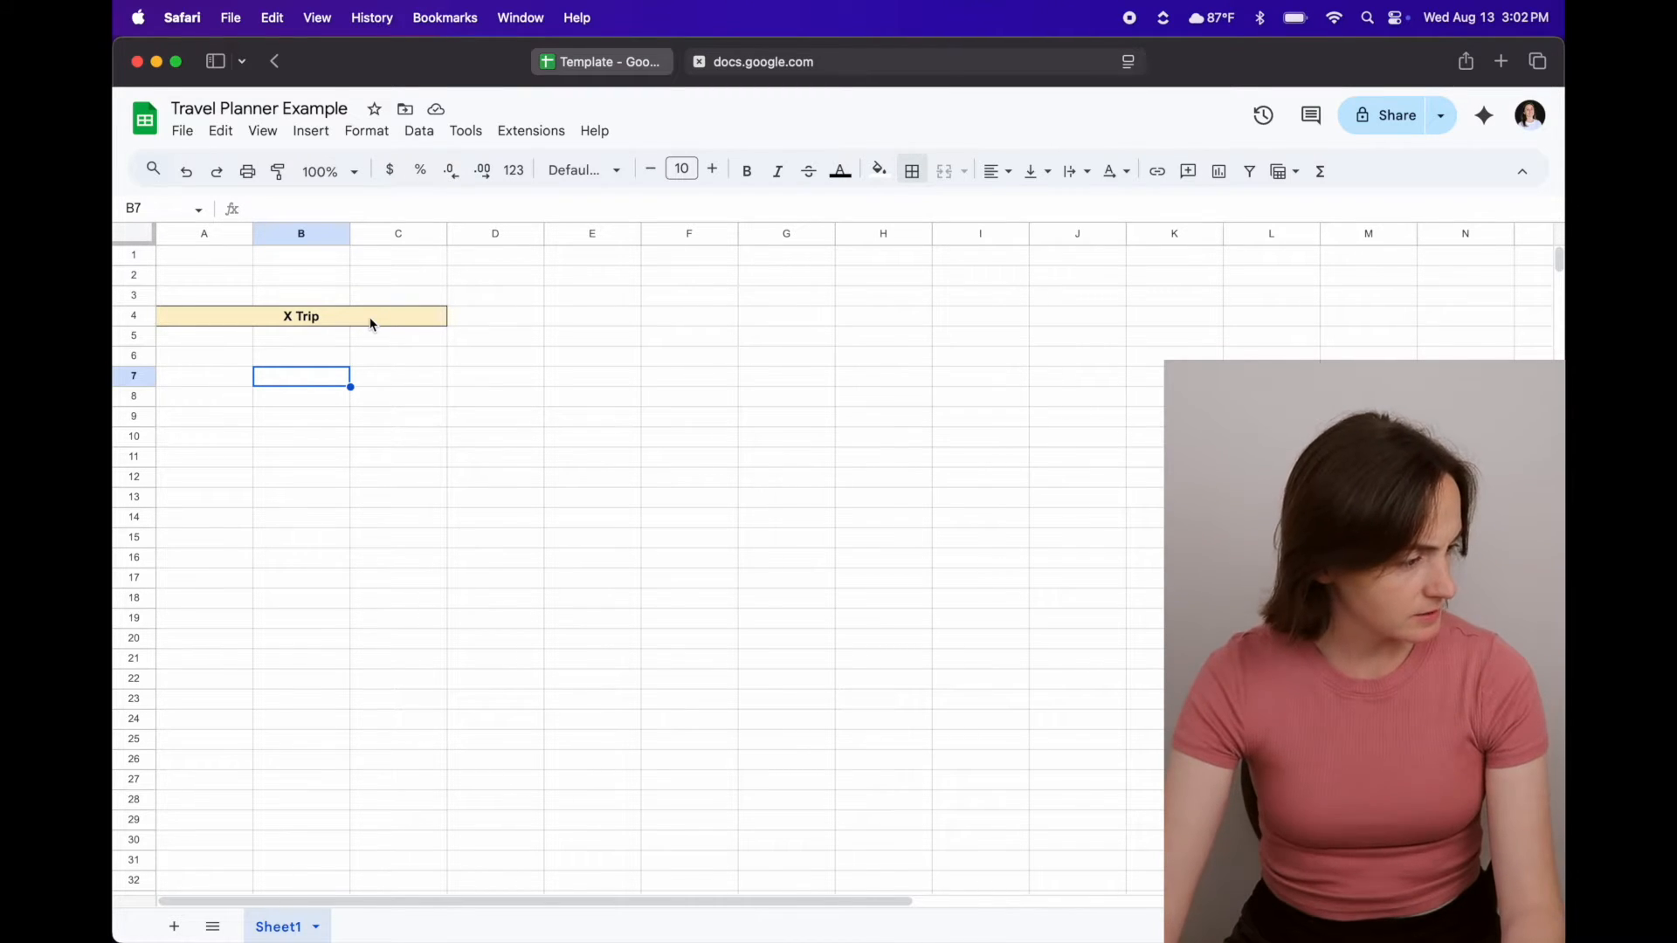
# - Merge cells A7:F7 and fill the merged cell with light pink
pyautogui.click(211, 381)
pyautogui.moveTo(212, 381); pyautogui.dragTo(712, 382)
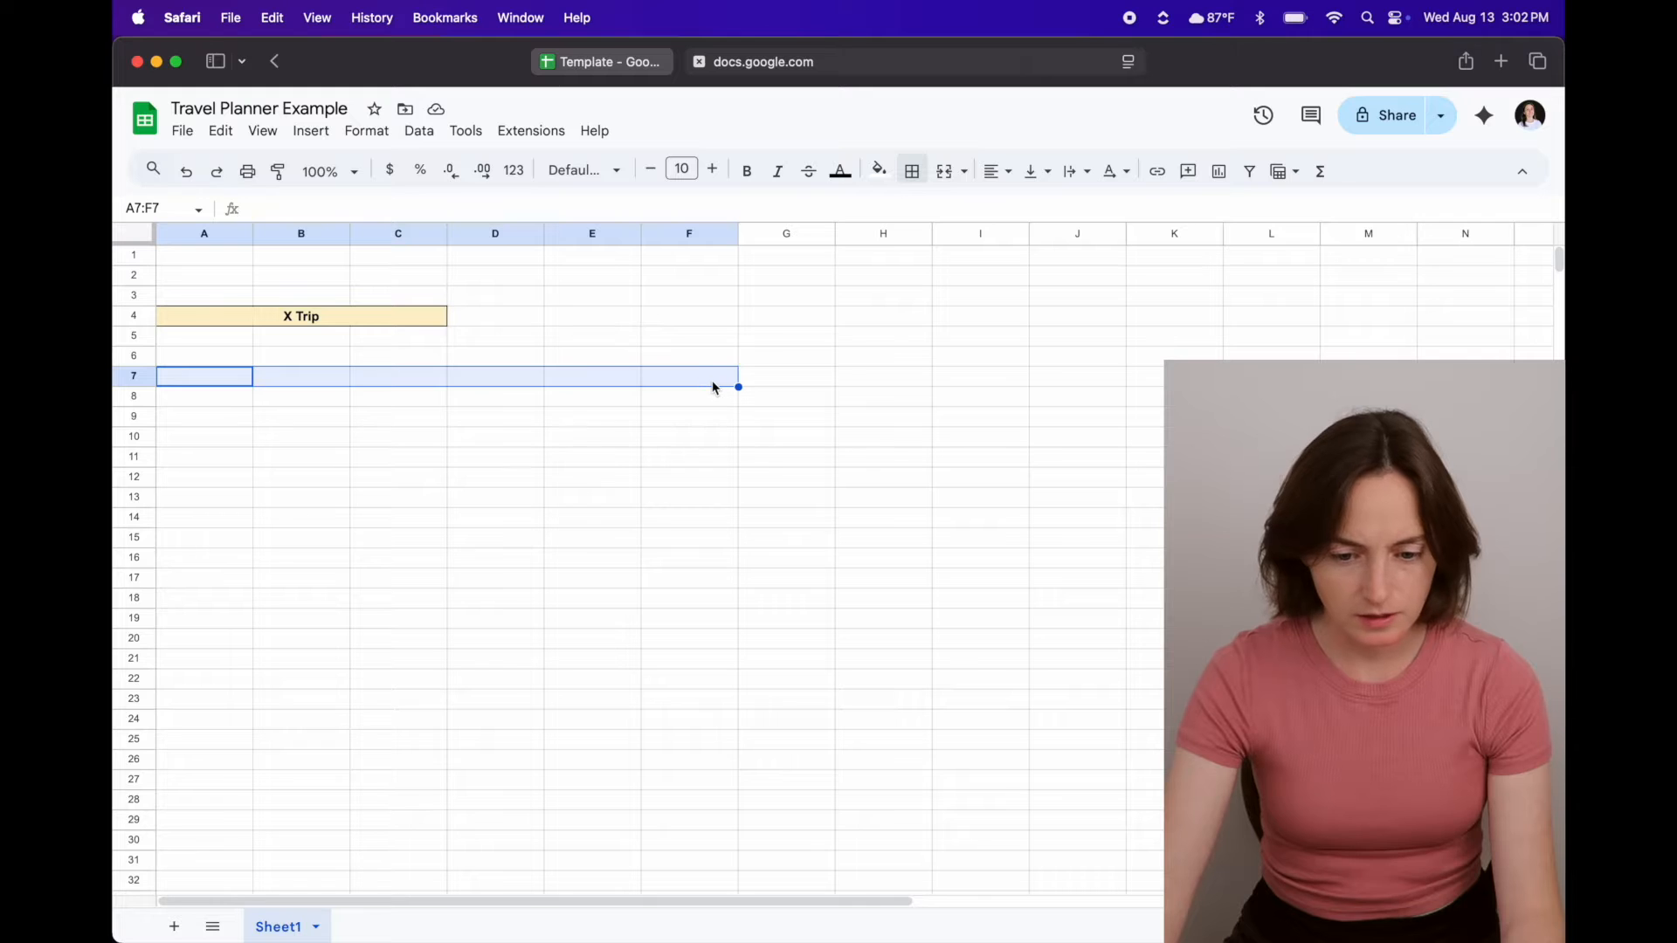
pyautogui.click(880, 170)
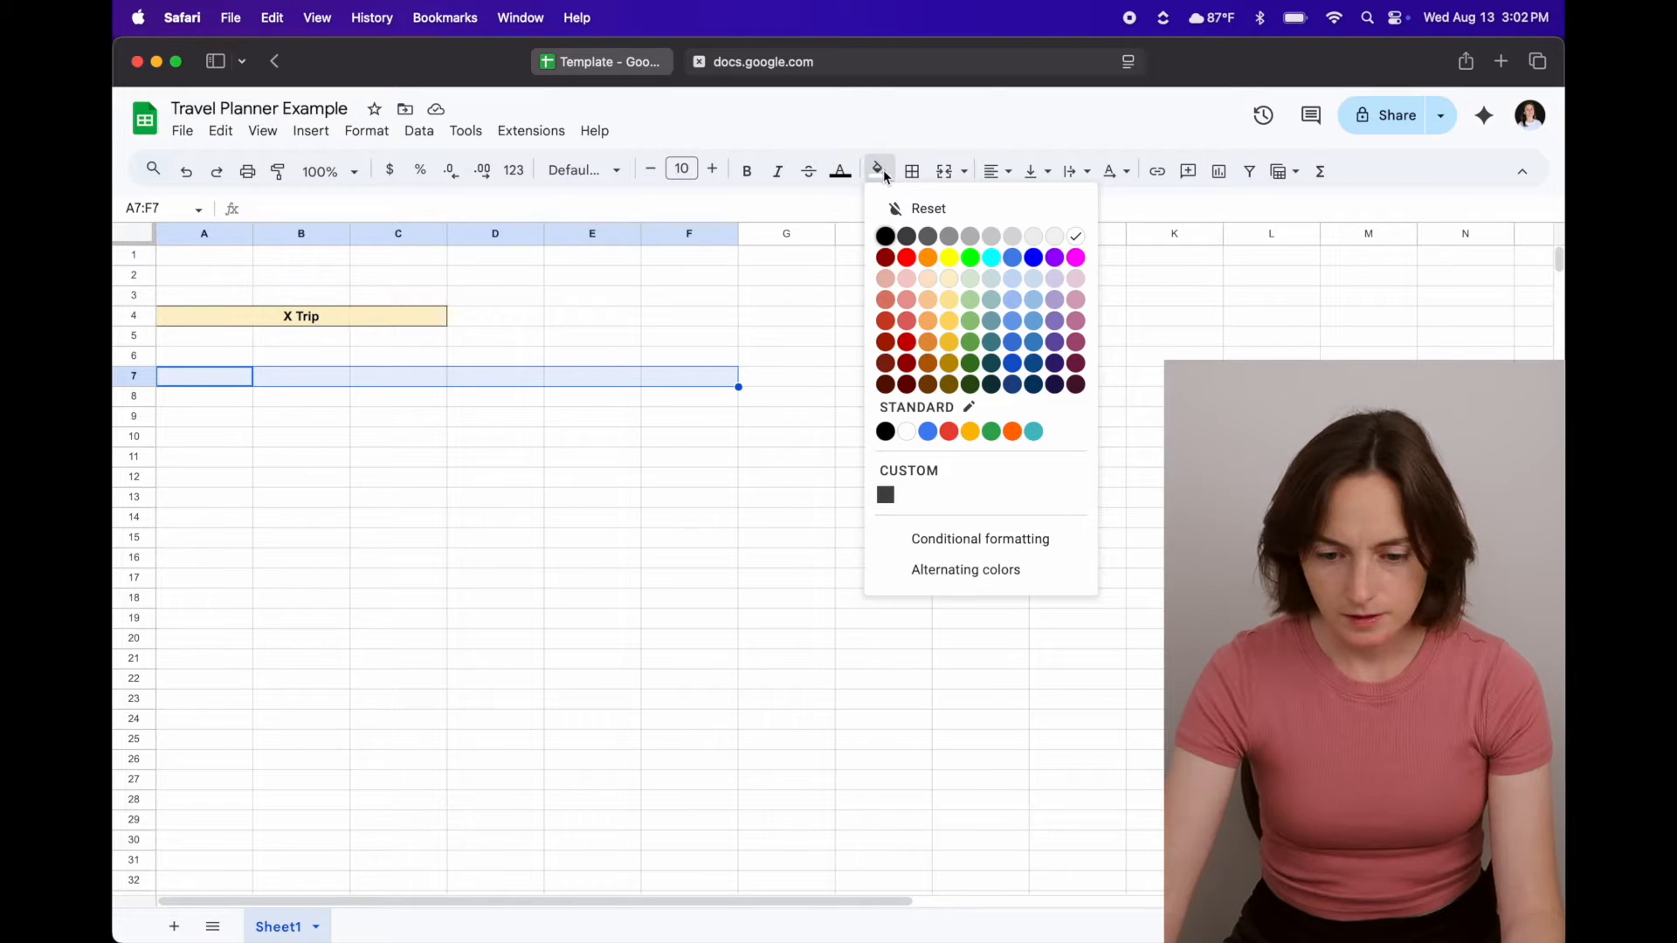
pyautogui.click(949, 177)
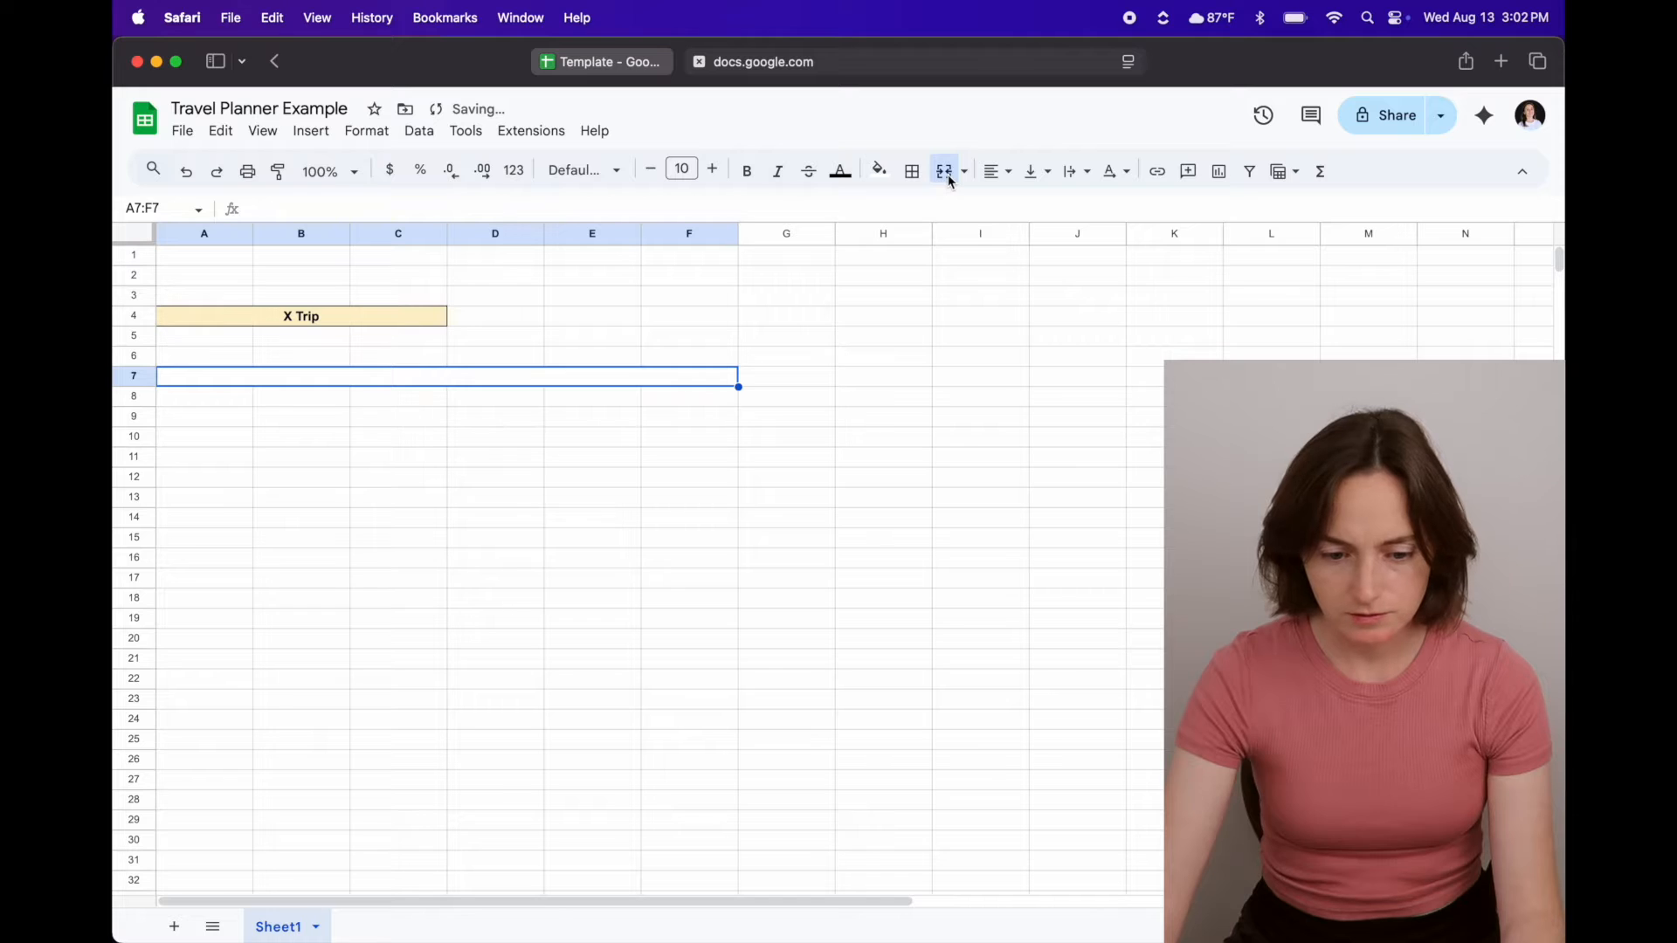
pyautogui.click(880, 170)
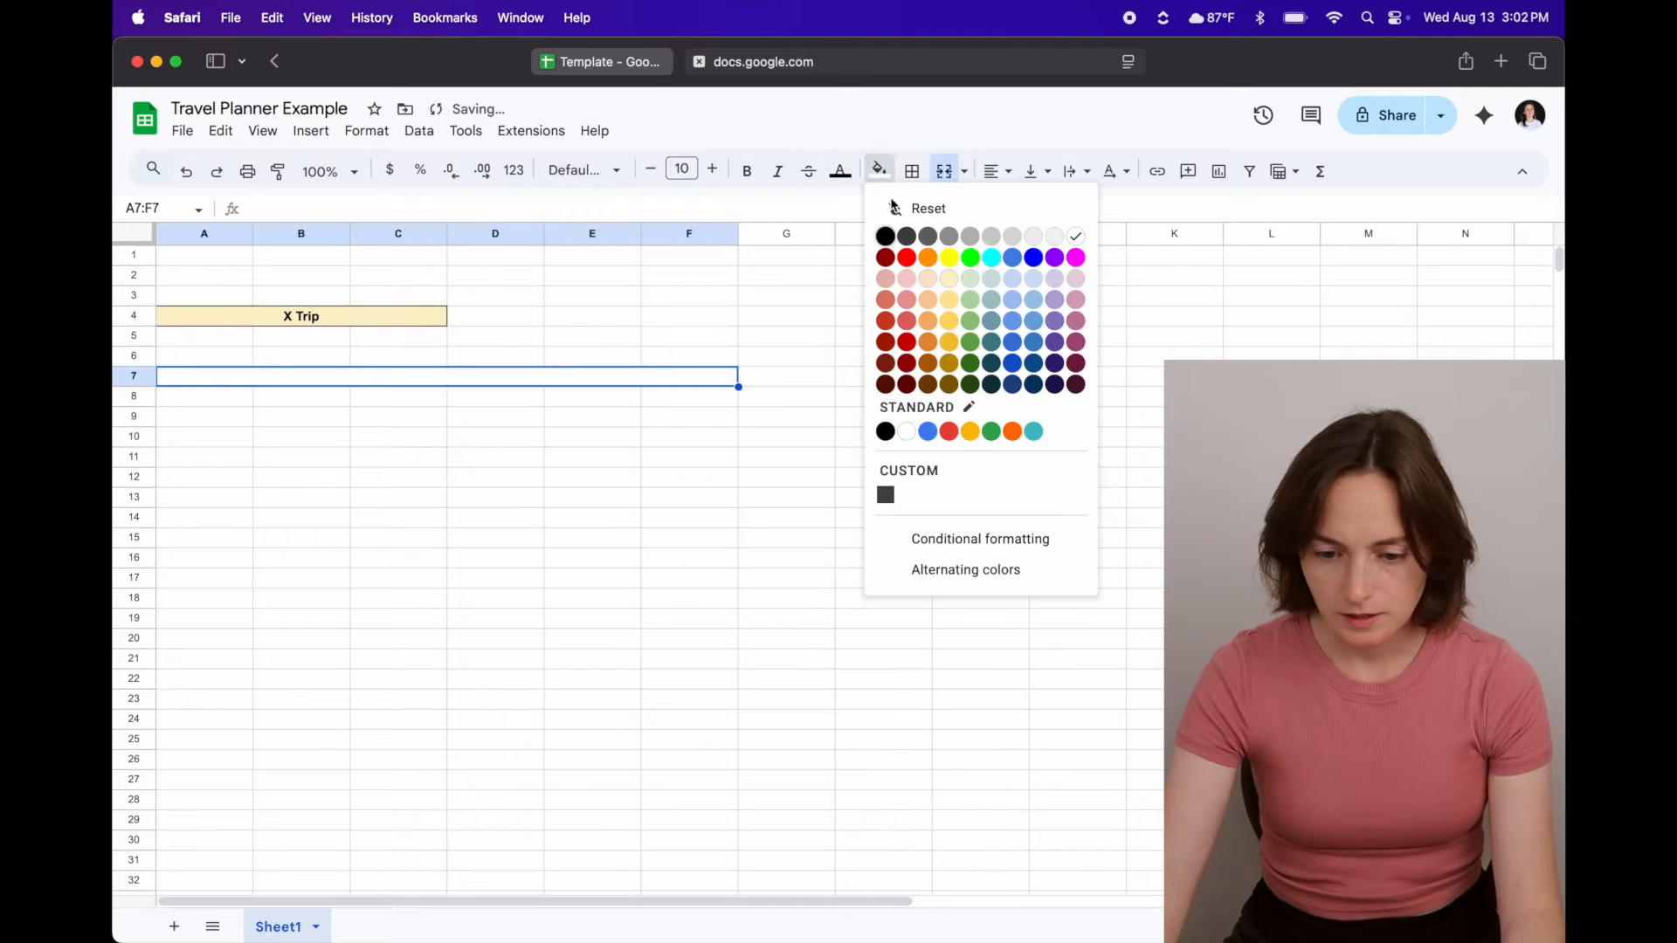
pyautogui.click(1077, 280)
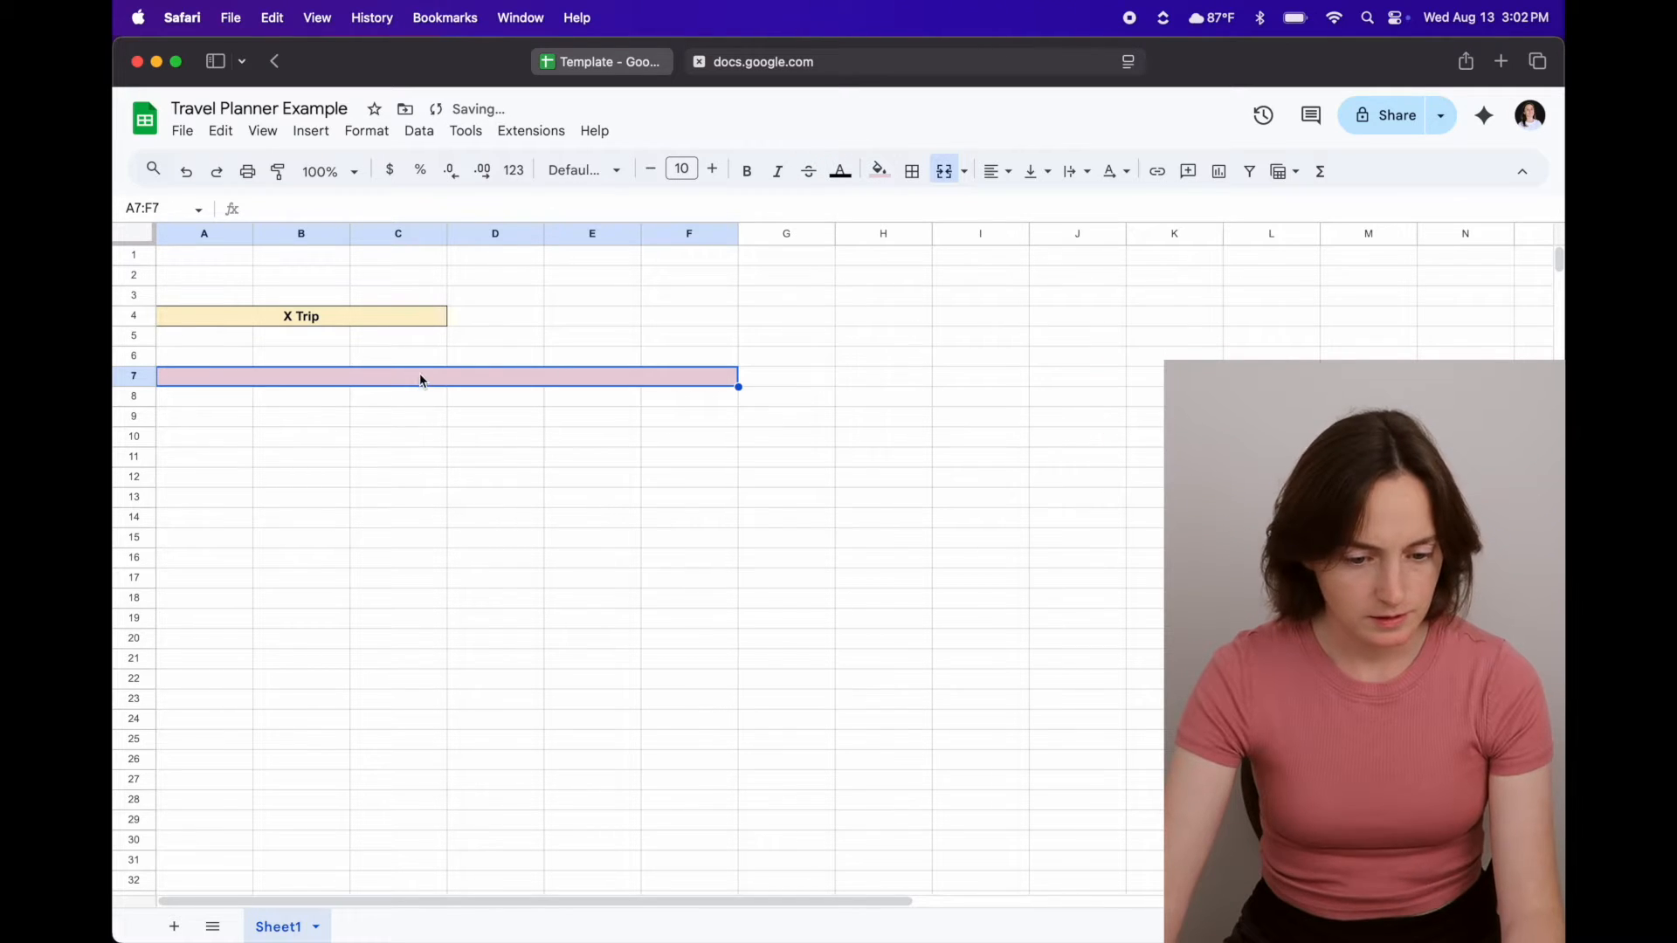
# - Enter the section heading "Tour Info" in the merged cell A7:F7
pyautogui.doubleClick(419, 375)
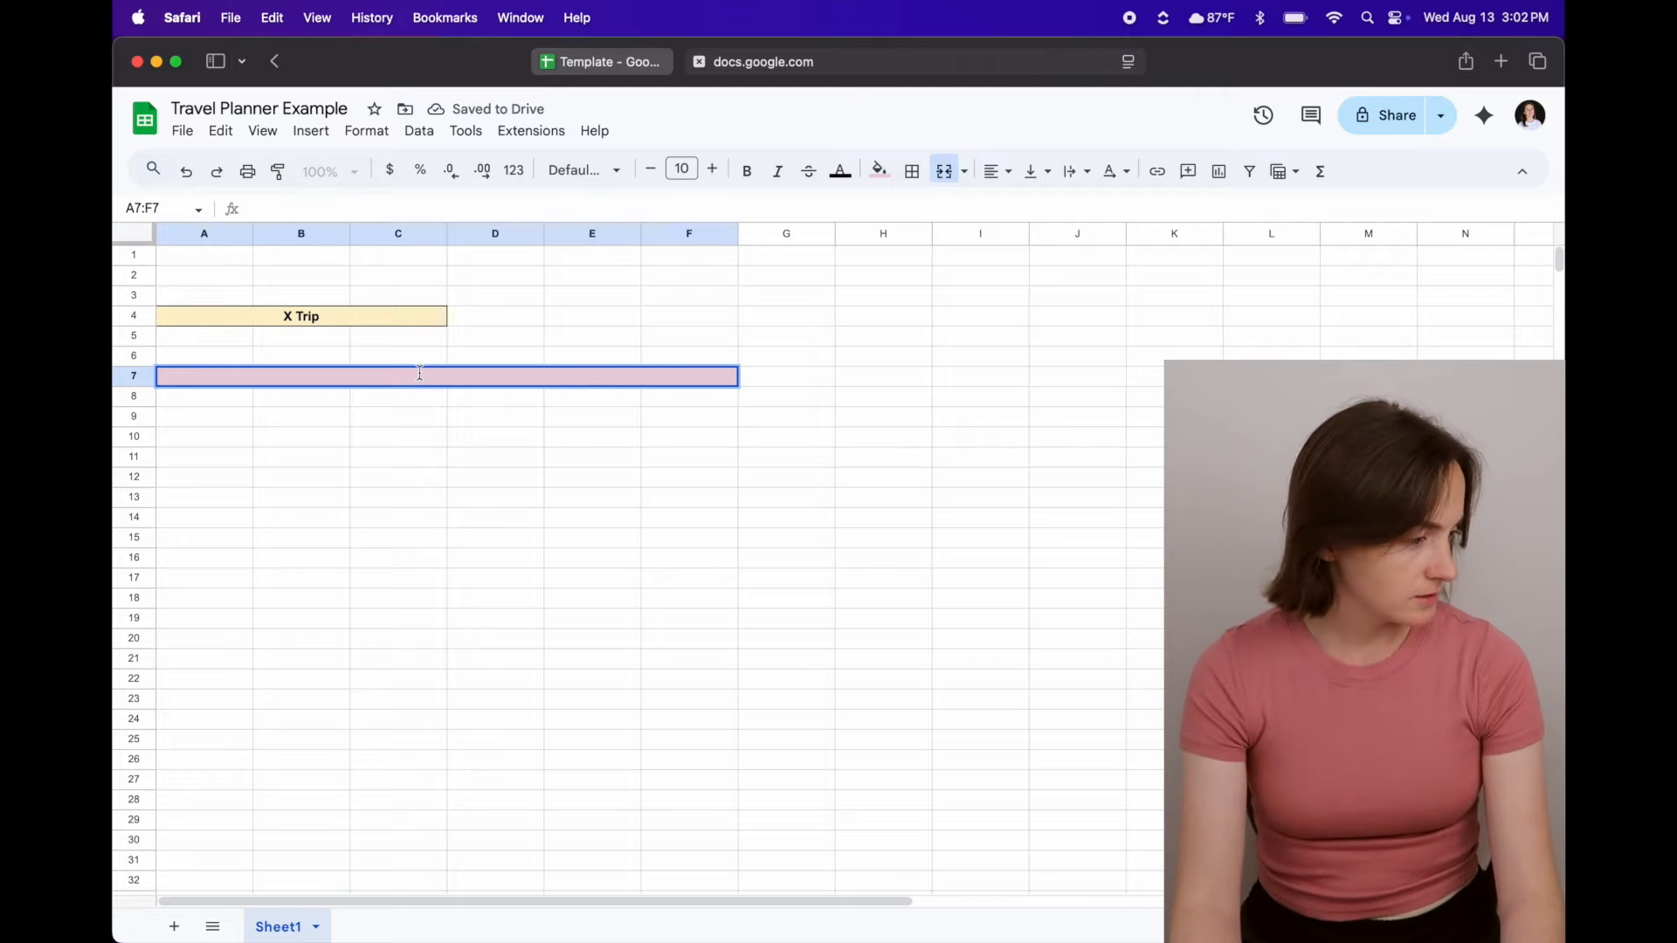
pyautogui.write('T')
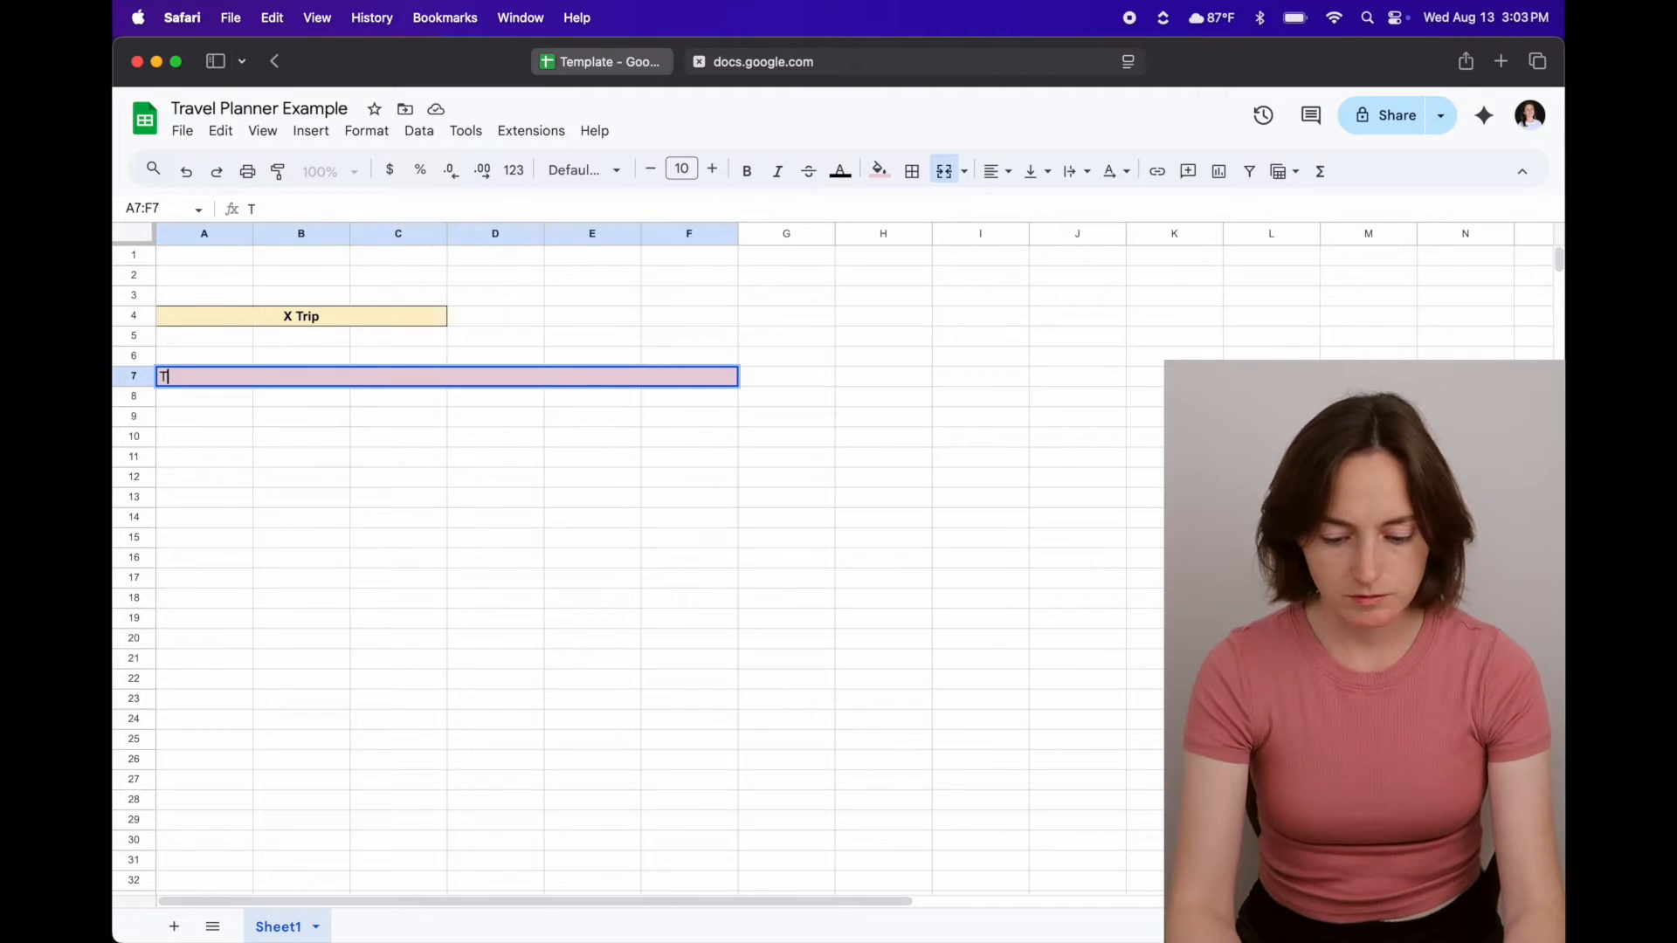
pyautogui.write('our Info')
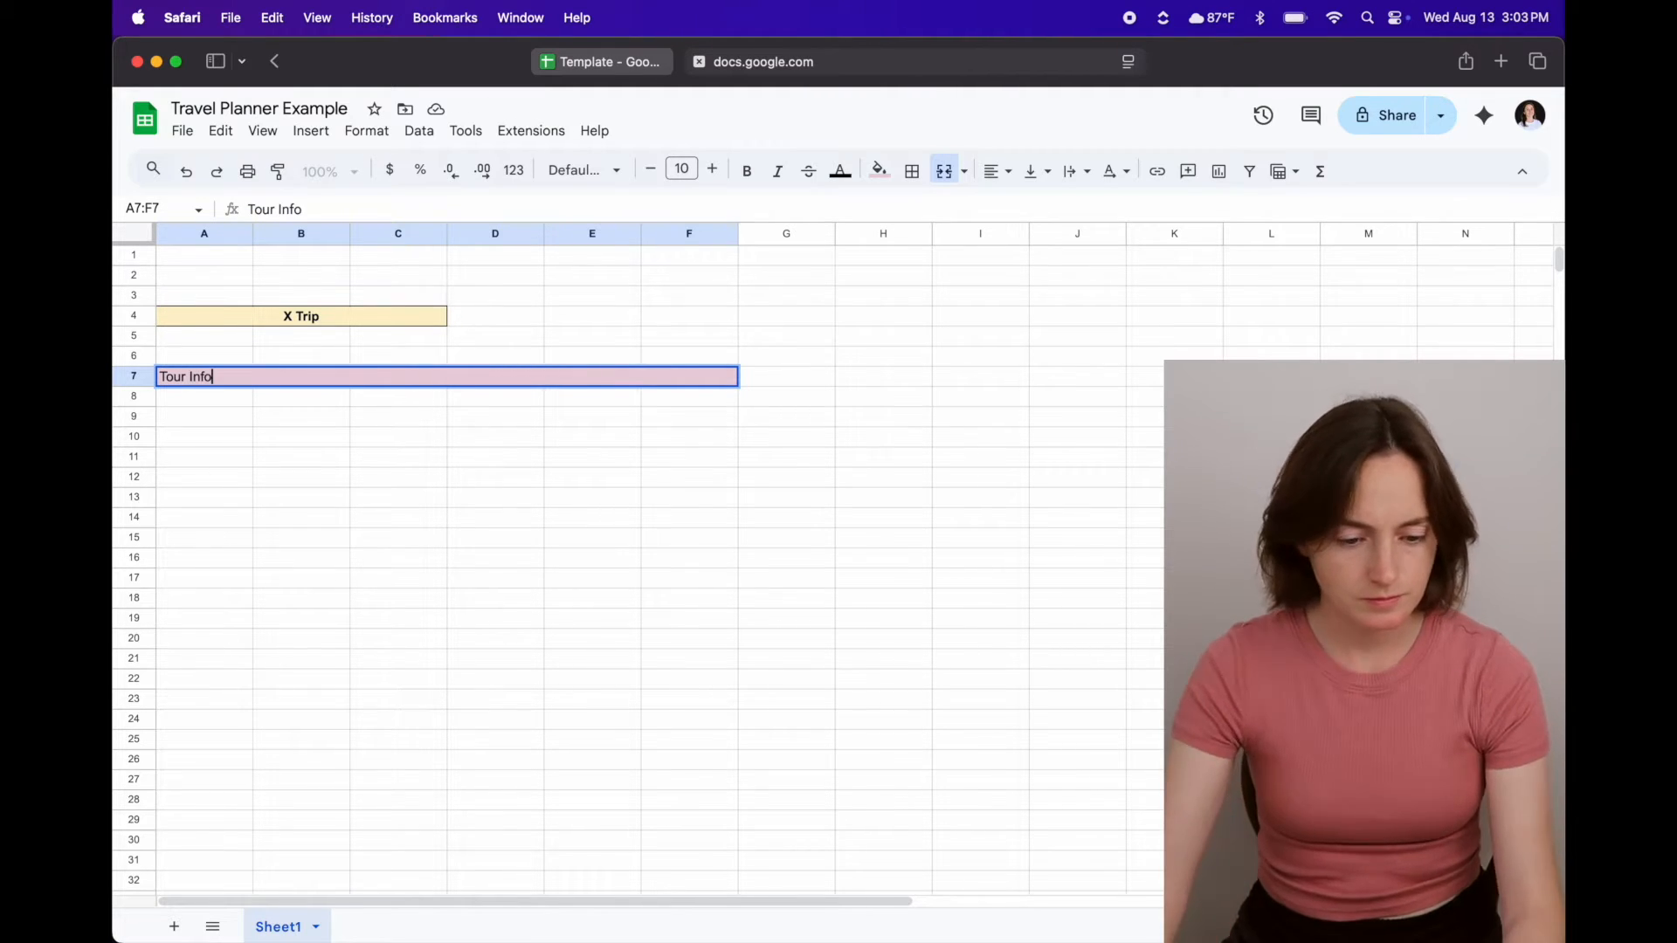
pyautogui.click(747, 170)
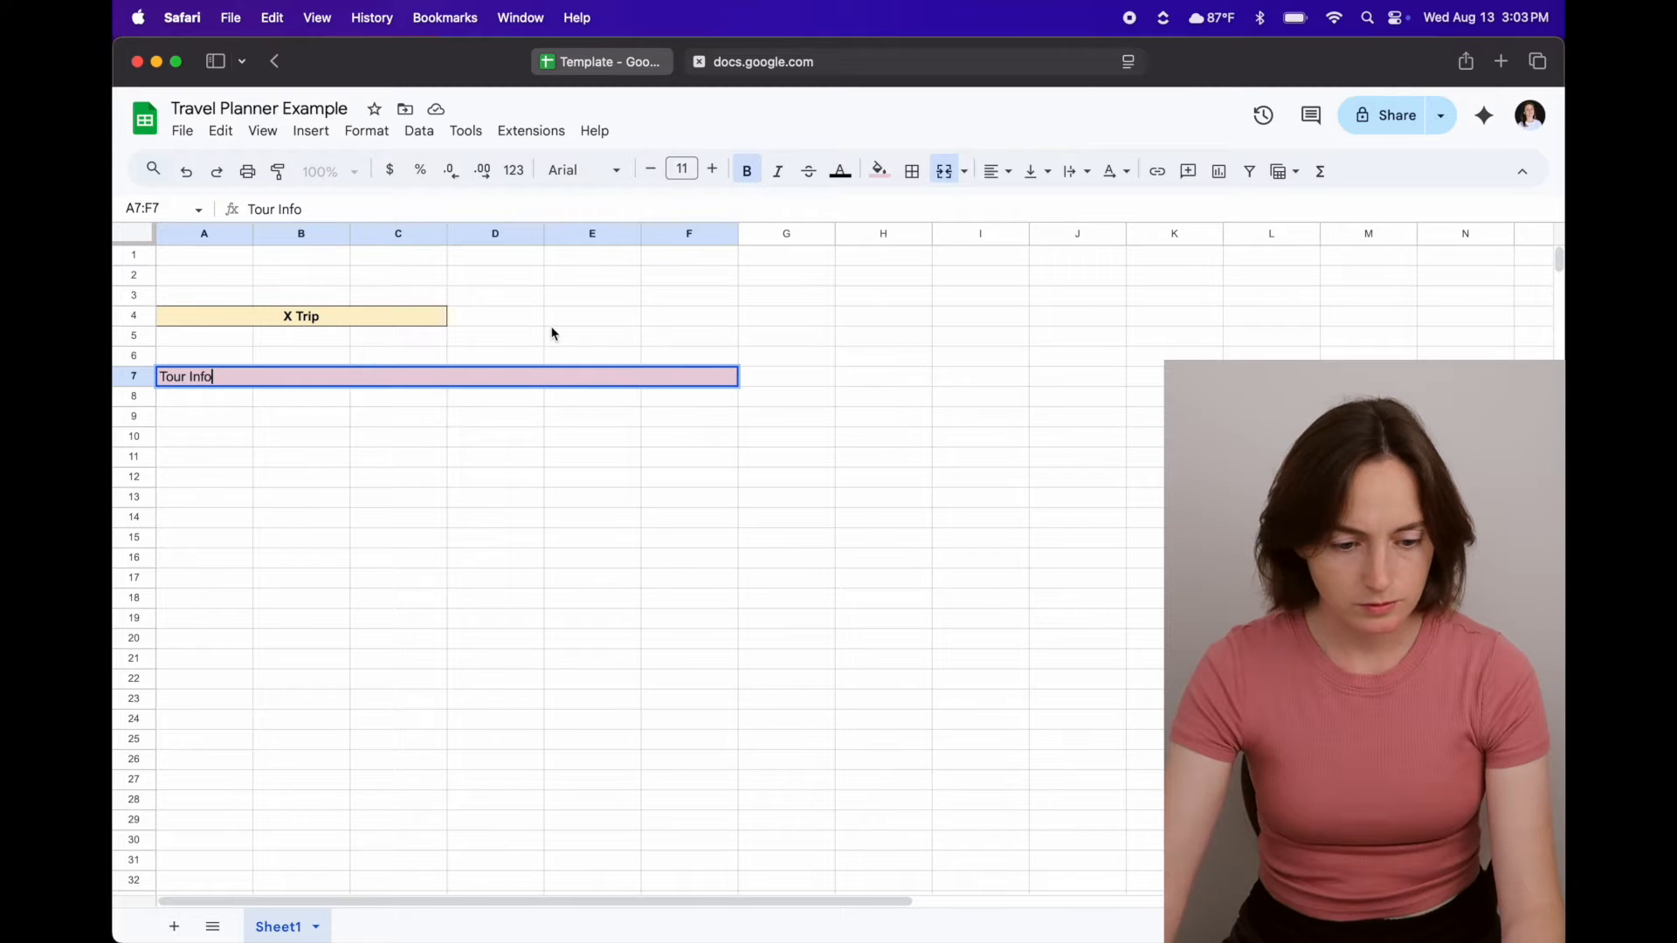
pyautogui.click(496, 399)
# - Make the "Tour Info" heading bold and centre it horizontally
pyautogui.click(496, 379)
pyautogui.click(747, 172)
pyautogui.click(992, 171)
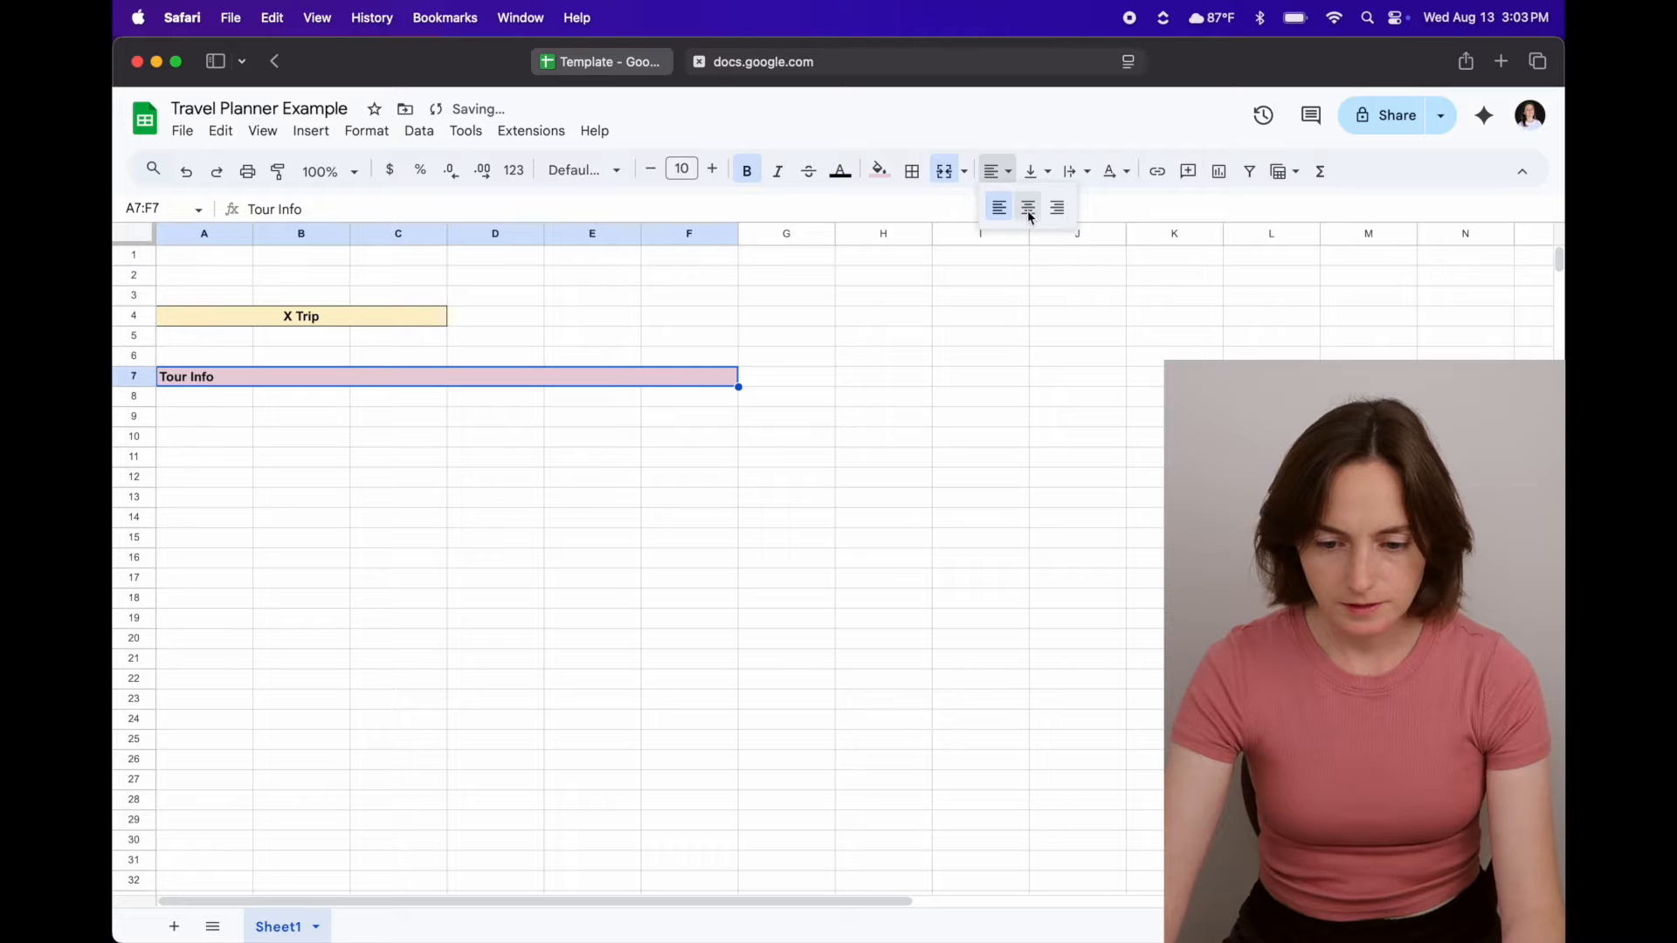
pyautogui.click(1026, 207)
pyautogui.click(507, 400)
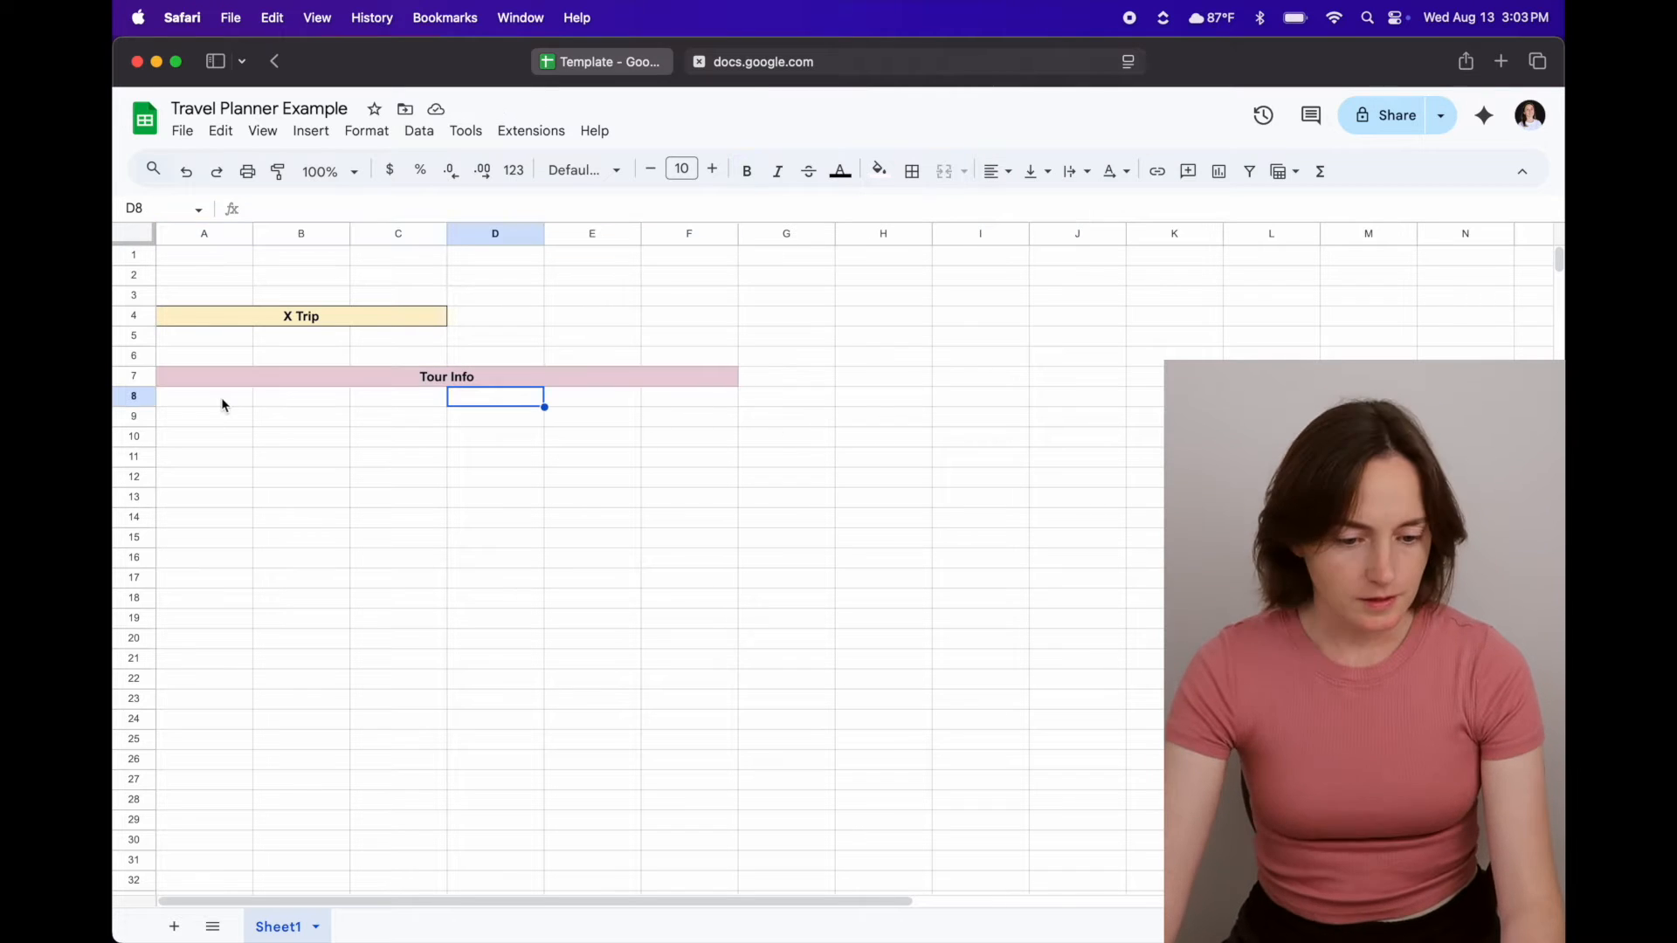
# - Merge A8:B8 into one cell and C8:F8 into another below the "Tour Info" heading
pyautogui.moveTo(209, 404); pyautogui.dragTo(298, 407)
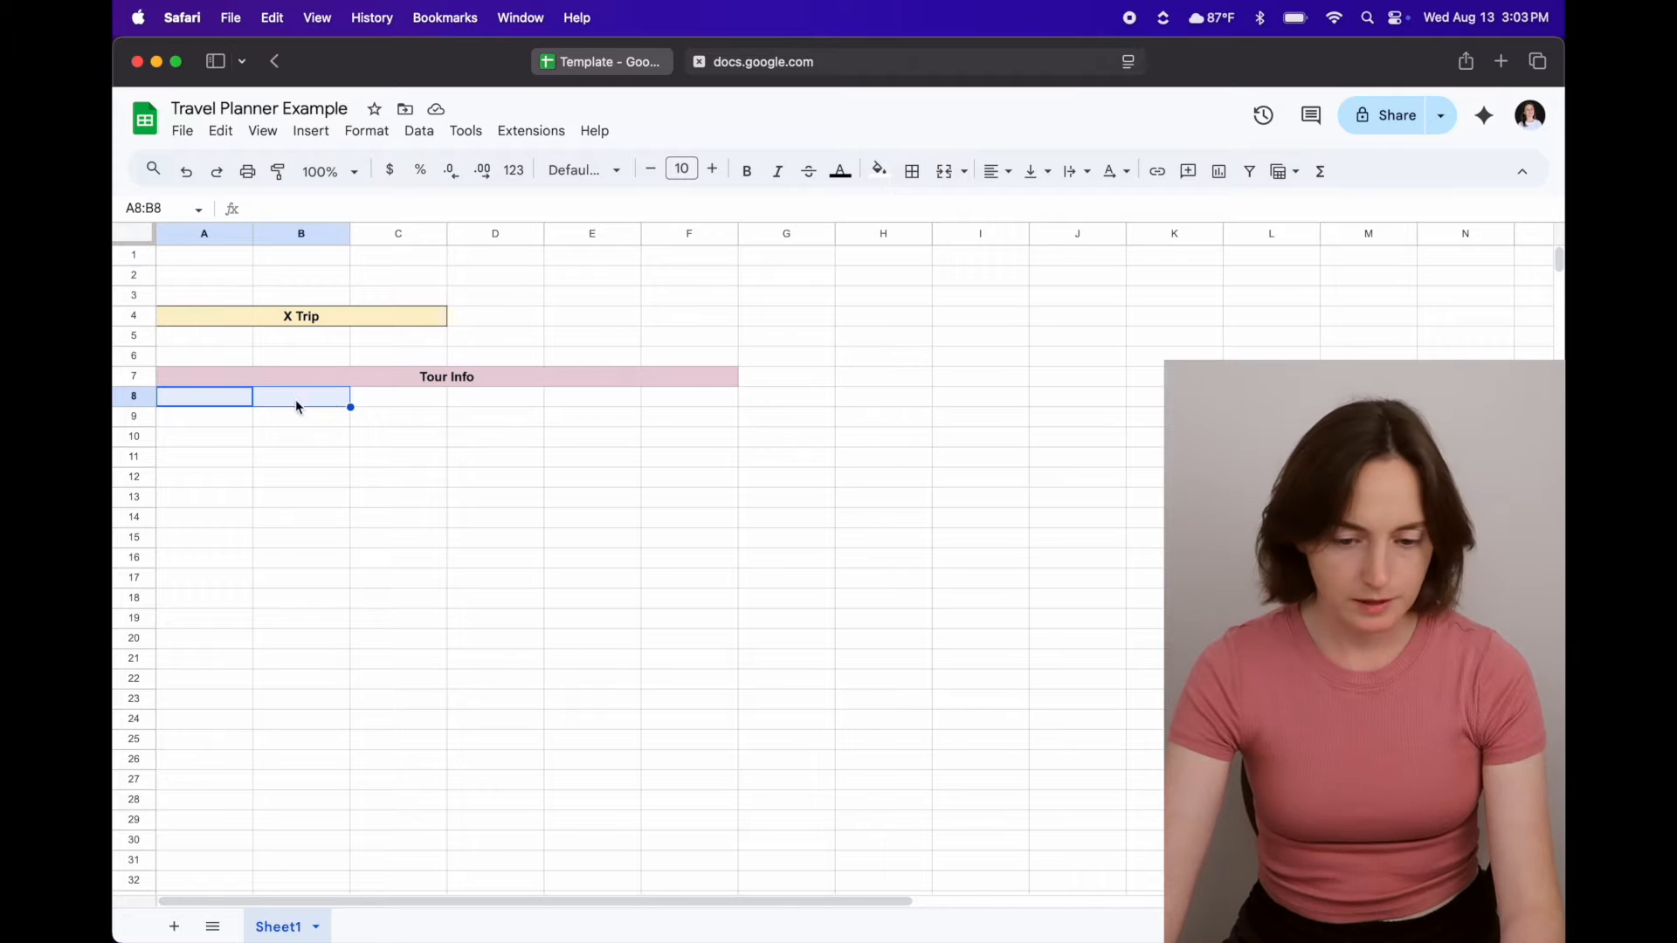
pyautogui.click(945, 175)
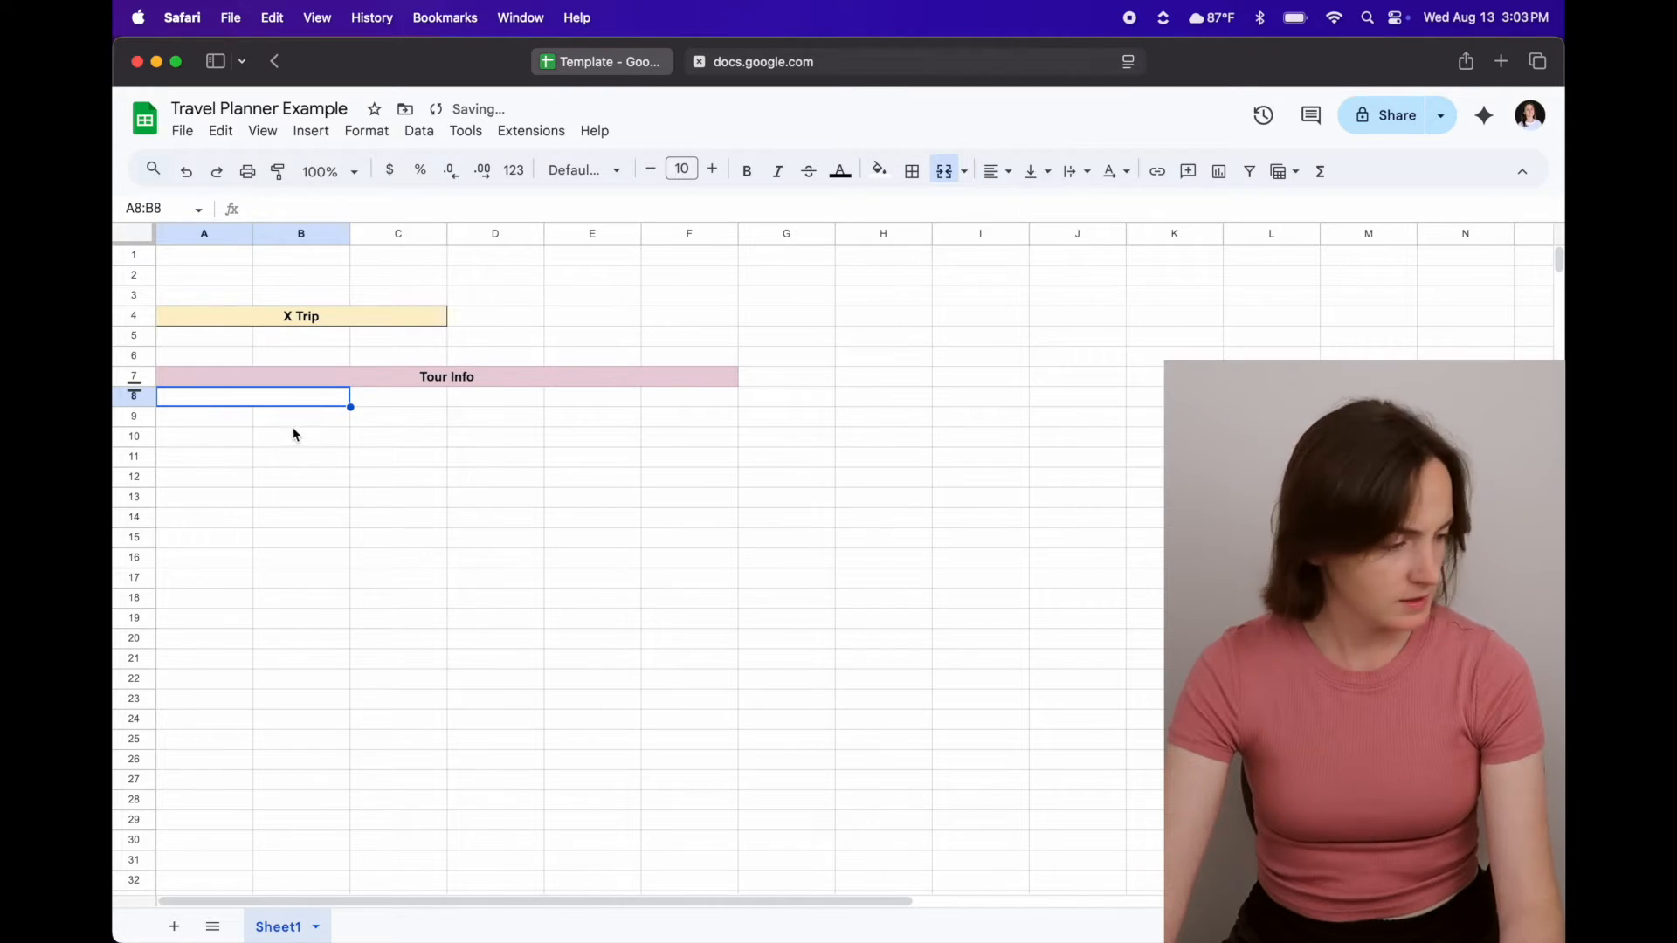
pyautogui.click(399, 406)
pyautogui.moveTo(449, 398); pyautogui.dragTo(686, 403)
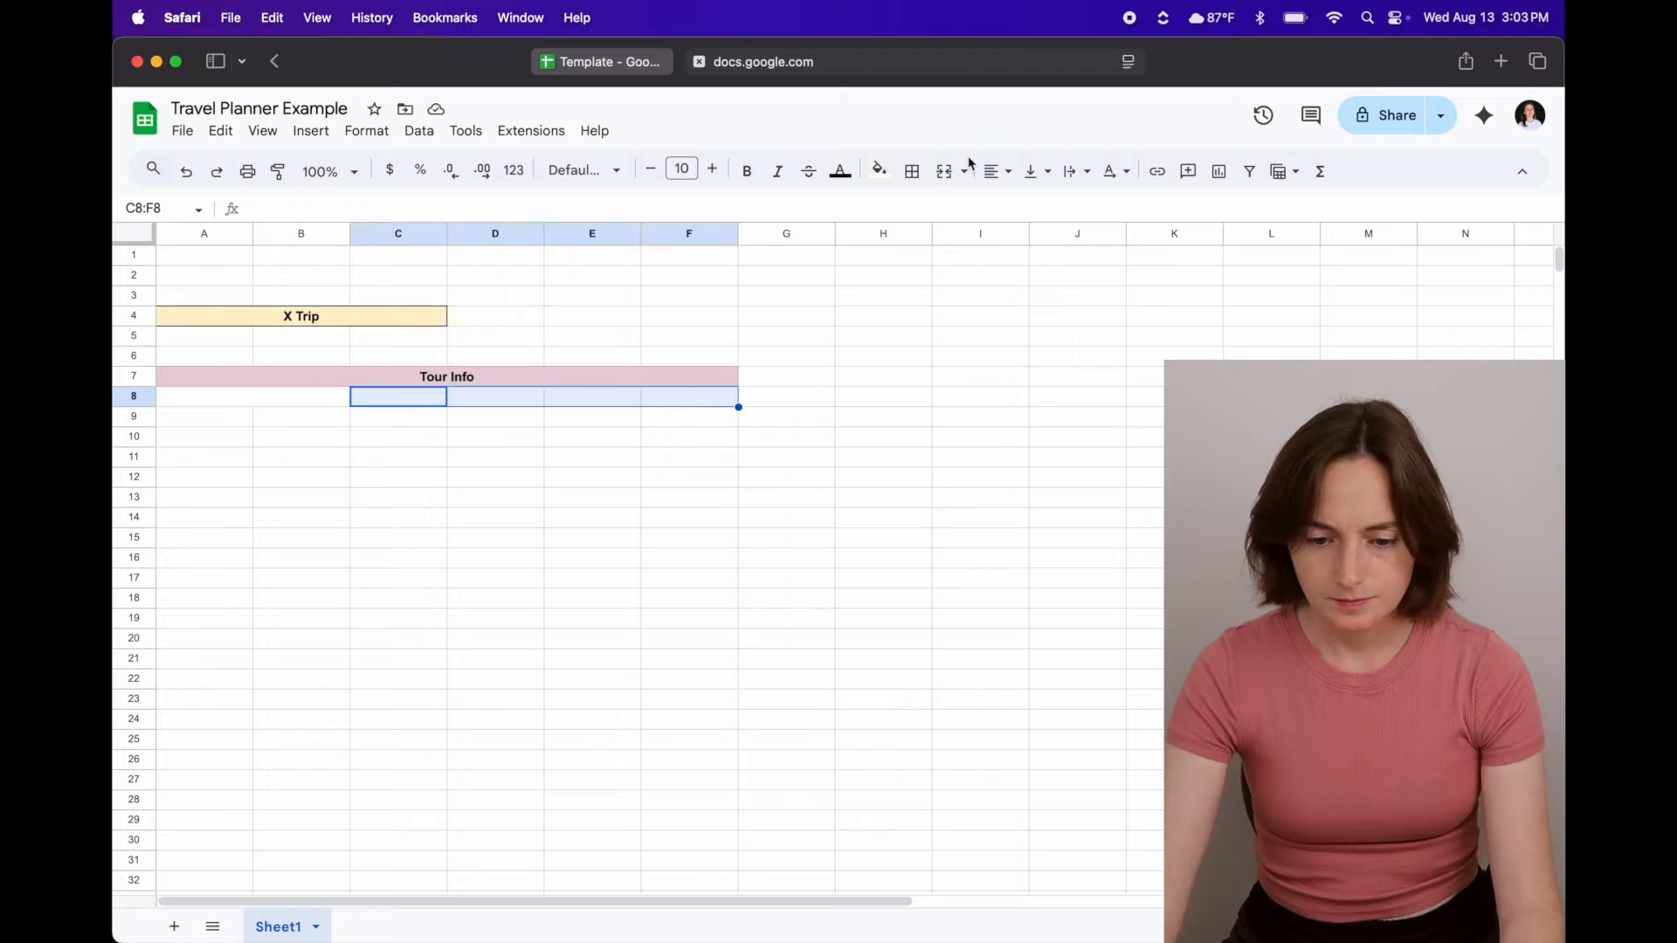
pyautogui.click(942, 172)
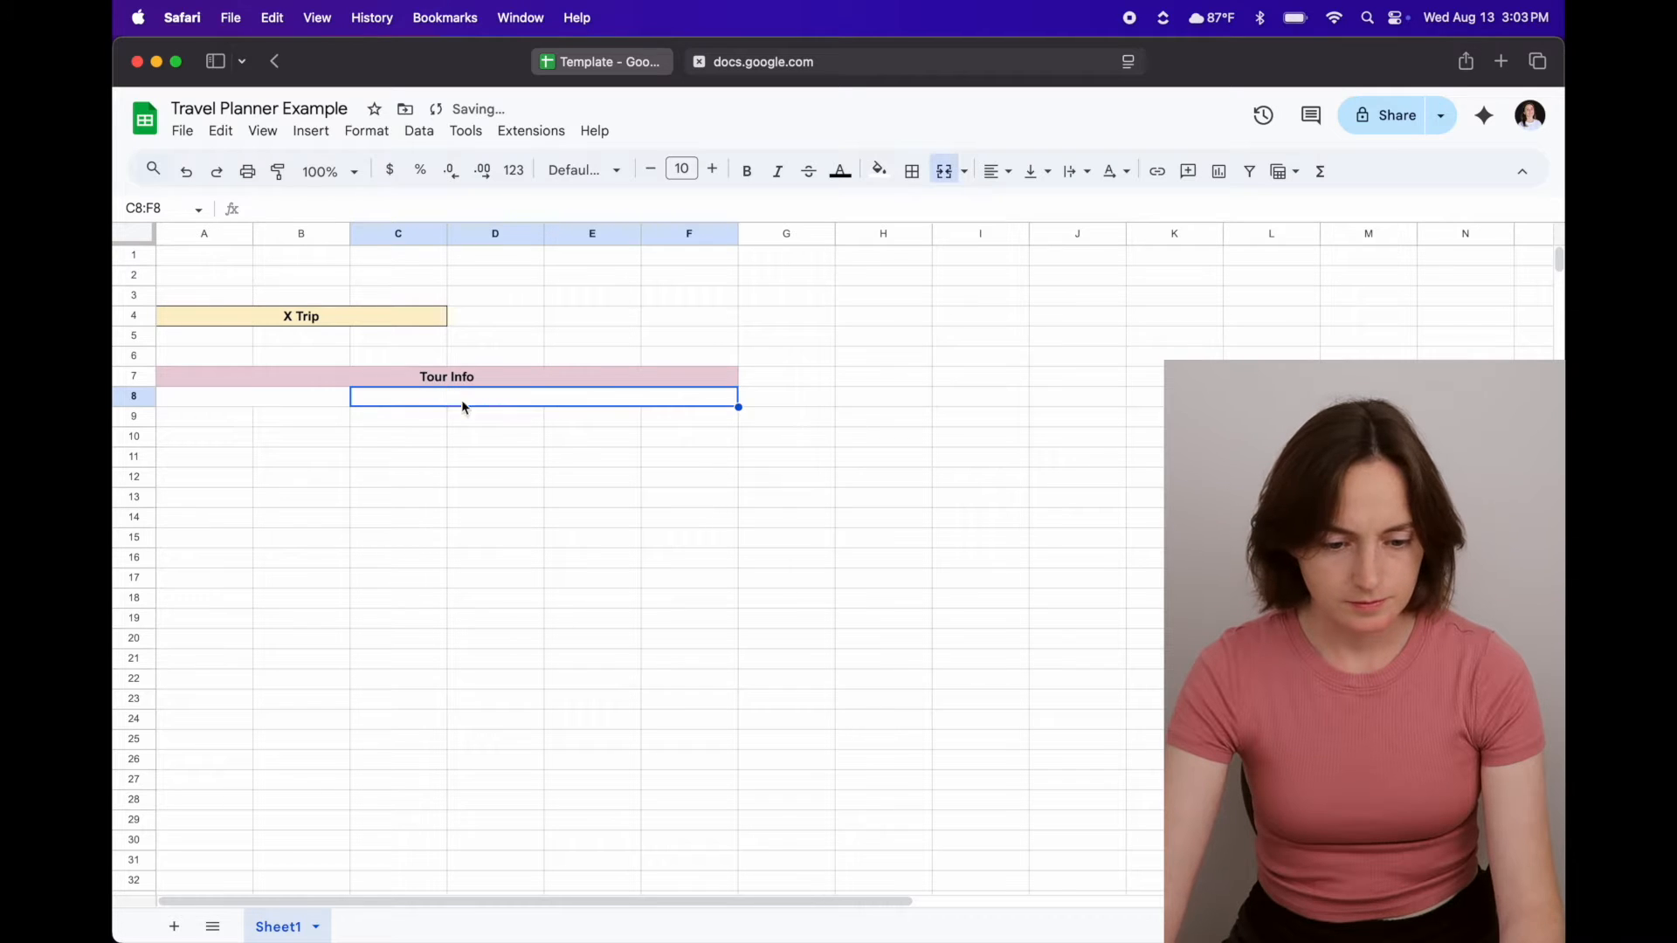
pyautogui.click(410, 417)
pyautogui.click(308, 404)
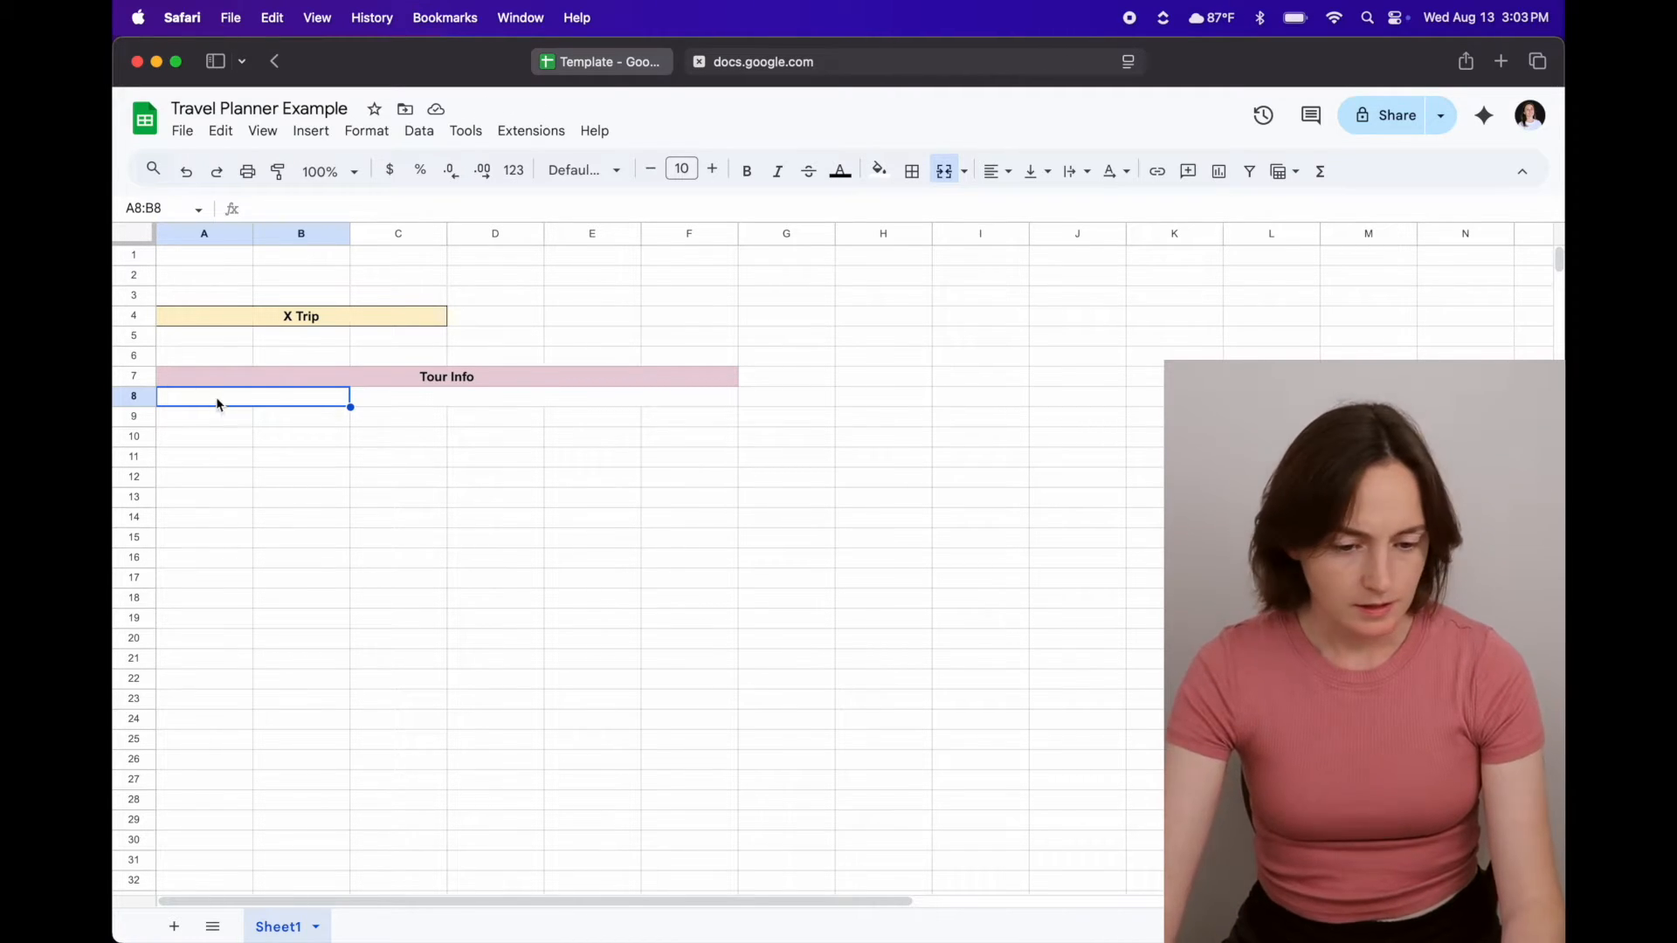
pyautogui.click(272, 429)
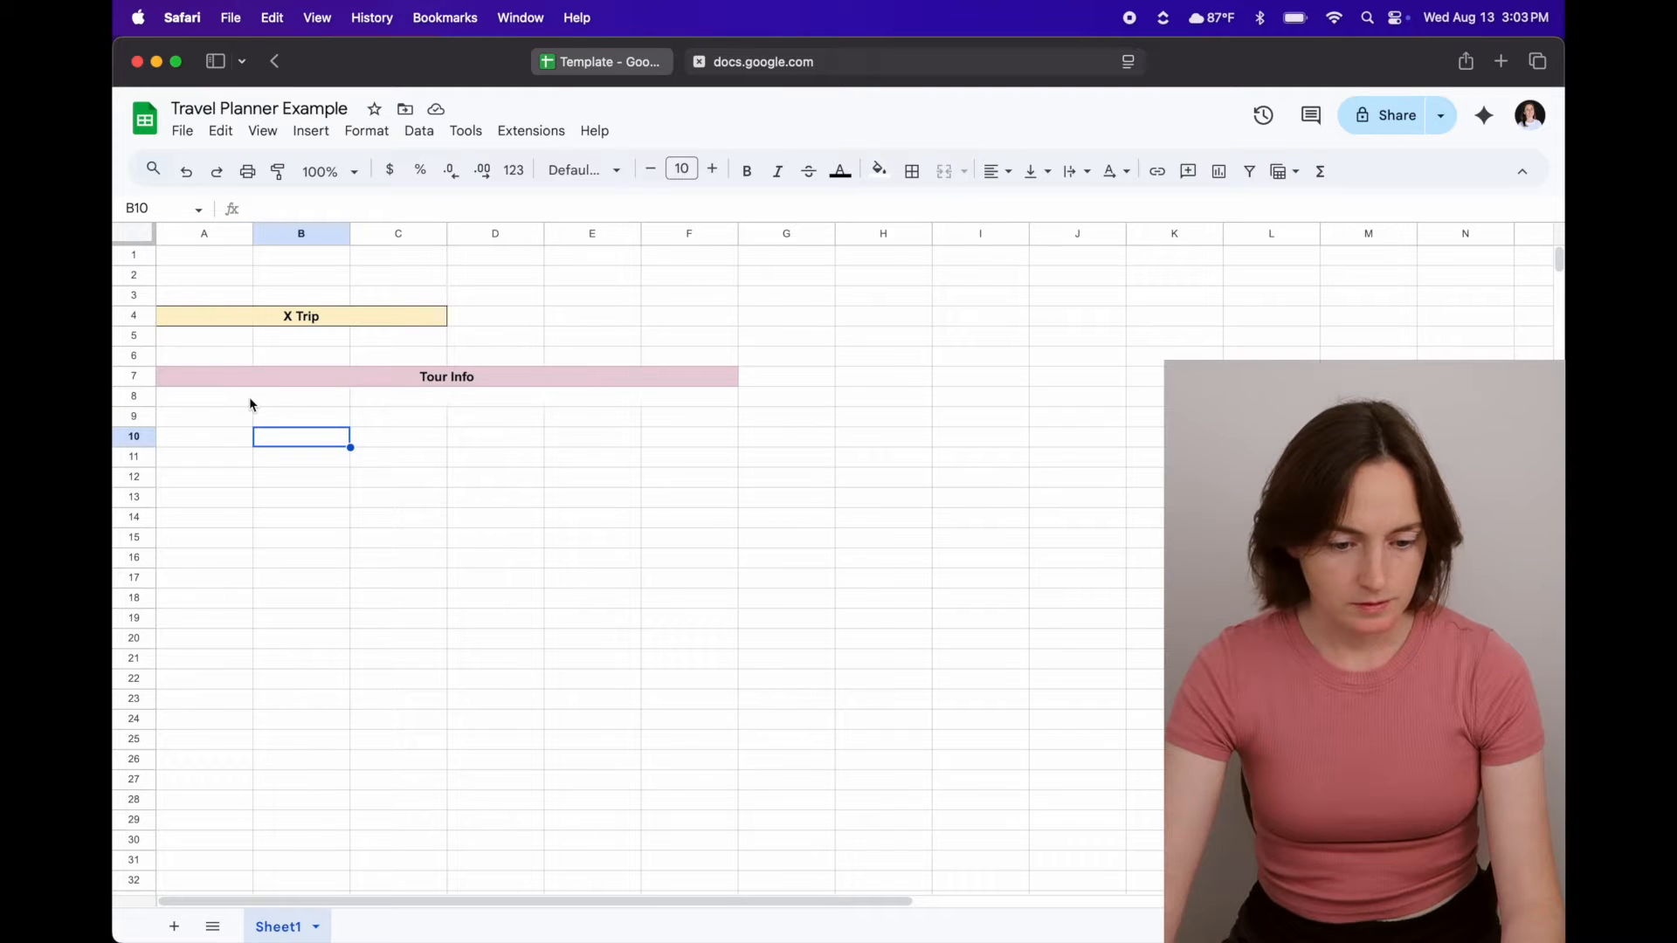
# - Copy the merged row layout of A8:F8 into rows 9 to 16 below it
pyautogui.moveTo(251, 398); pyautogui.dragTo(382, 405)
pyautogui.press('super+c')
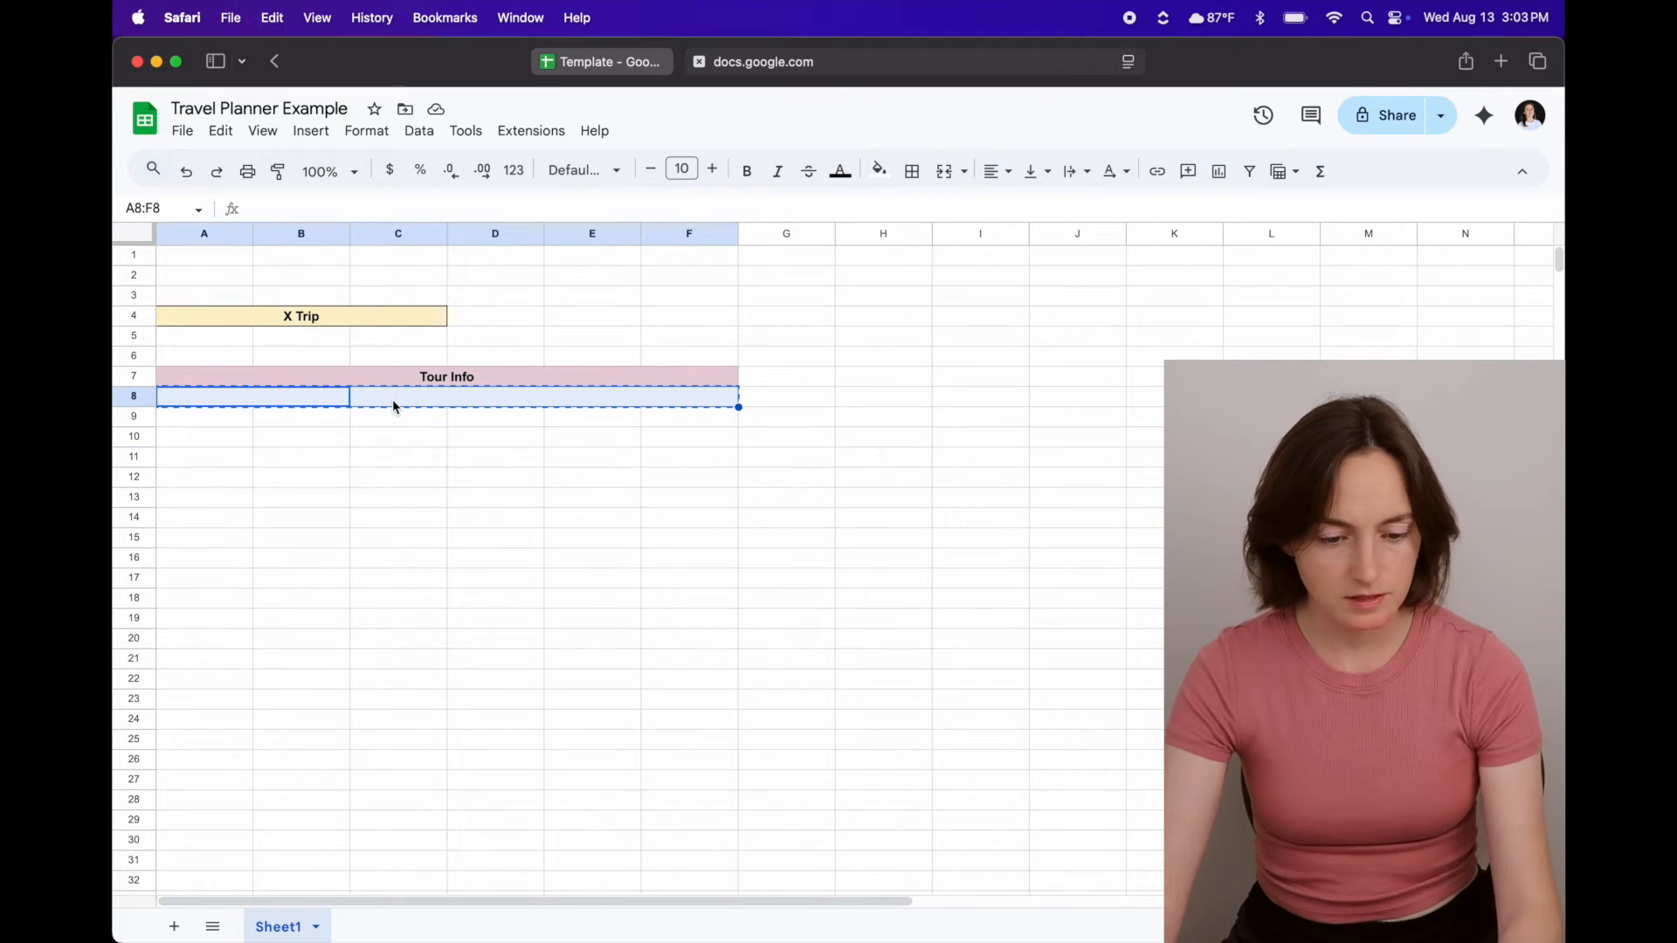
pyautogui.click(196, 418)
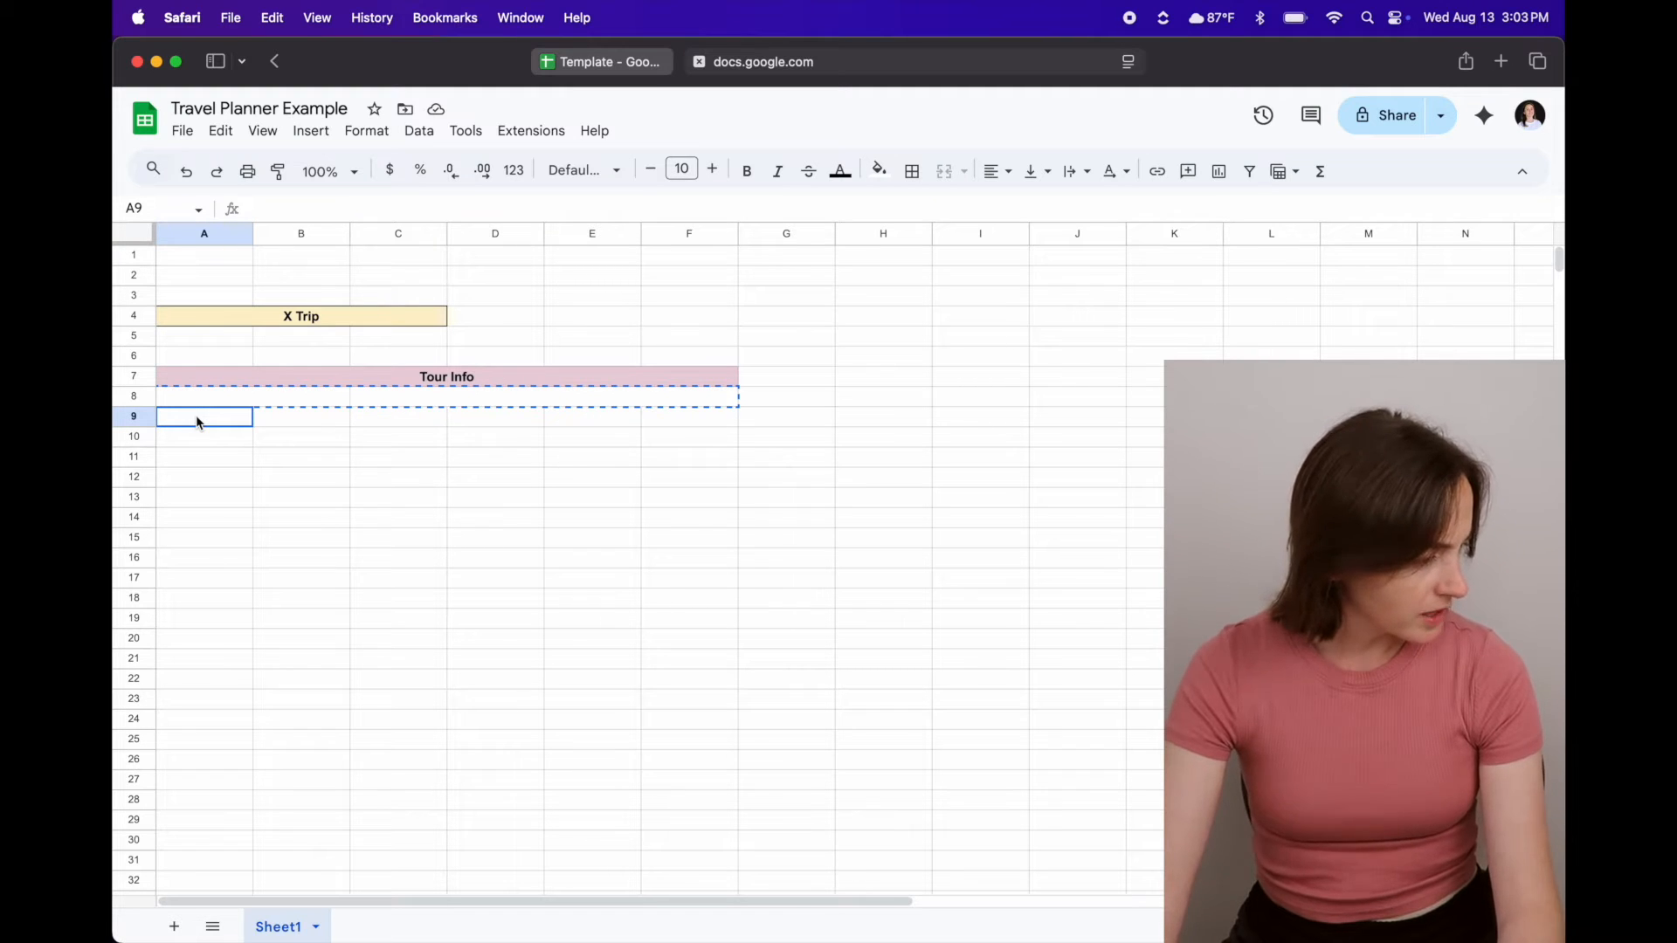
pyautogui.moveTo(196, 417); pyautogui.dragTo(192, 557)
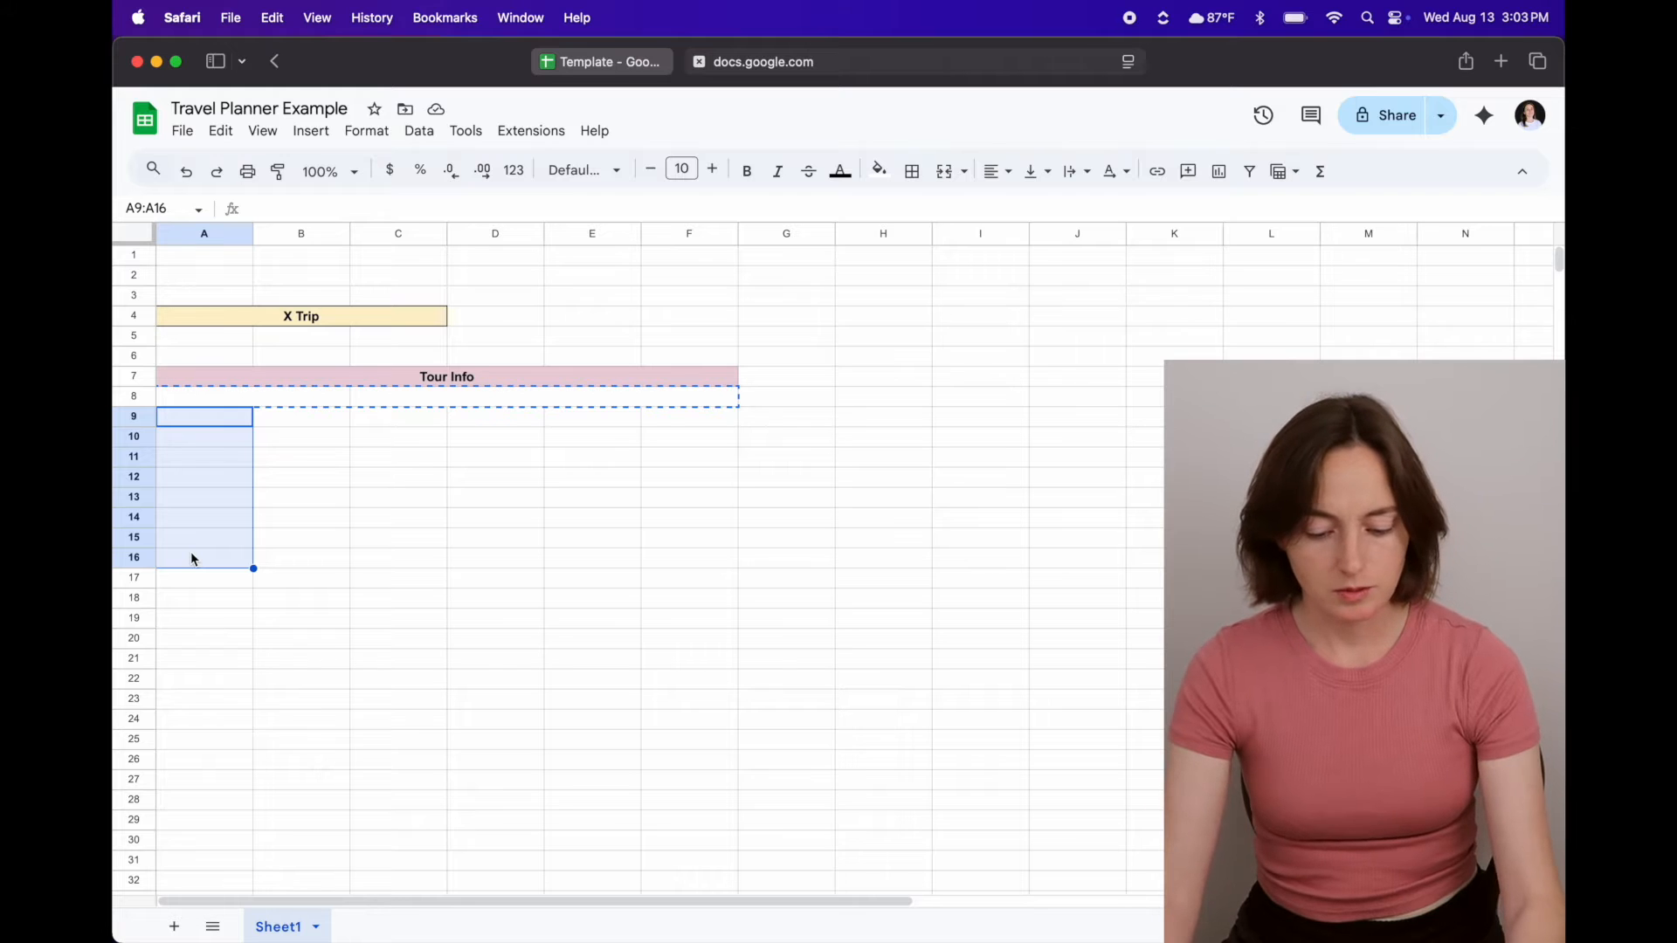
pyautogui.press('super+v')
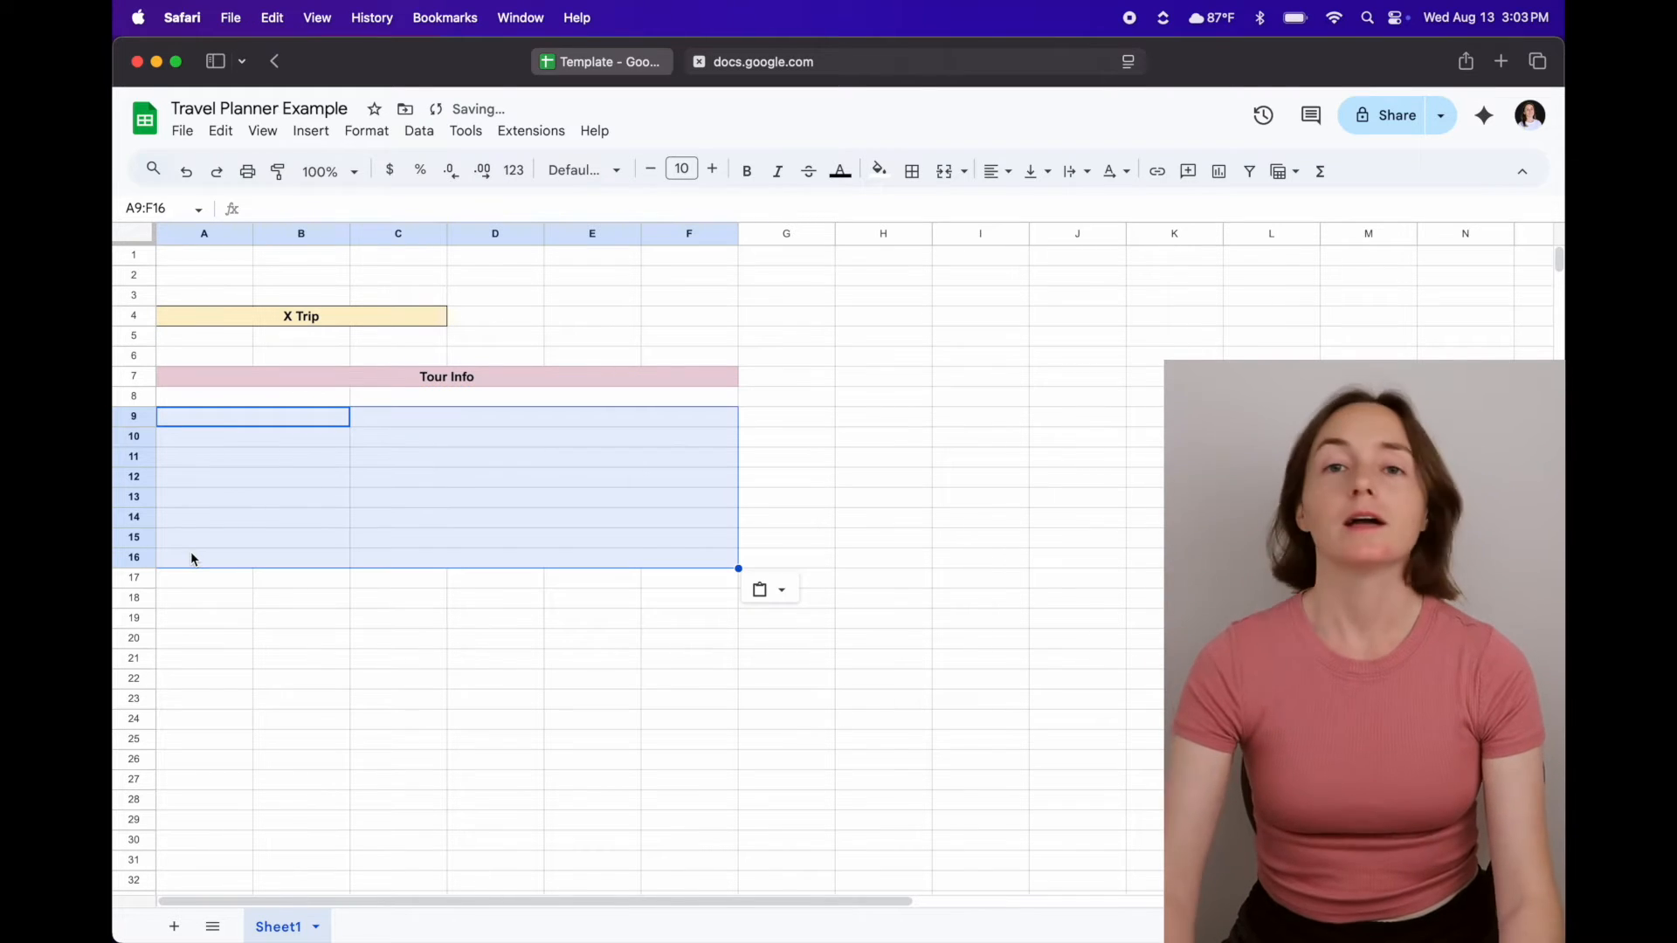
pyautogui.click(401, 501)
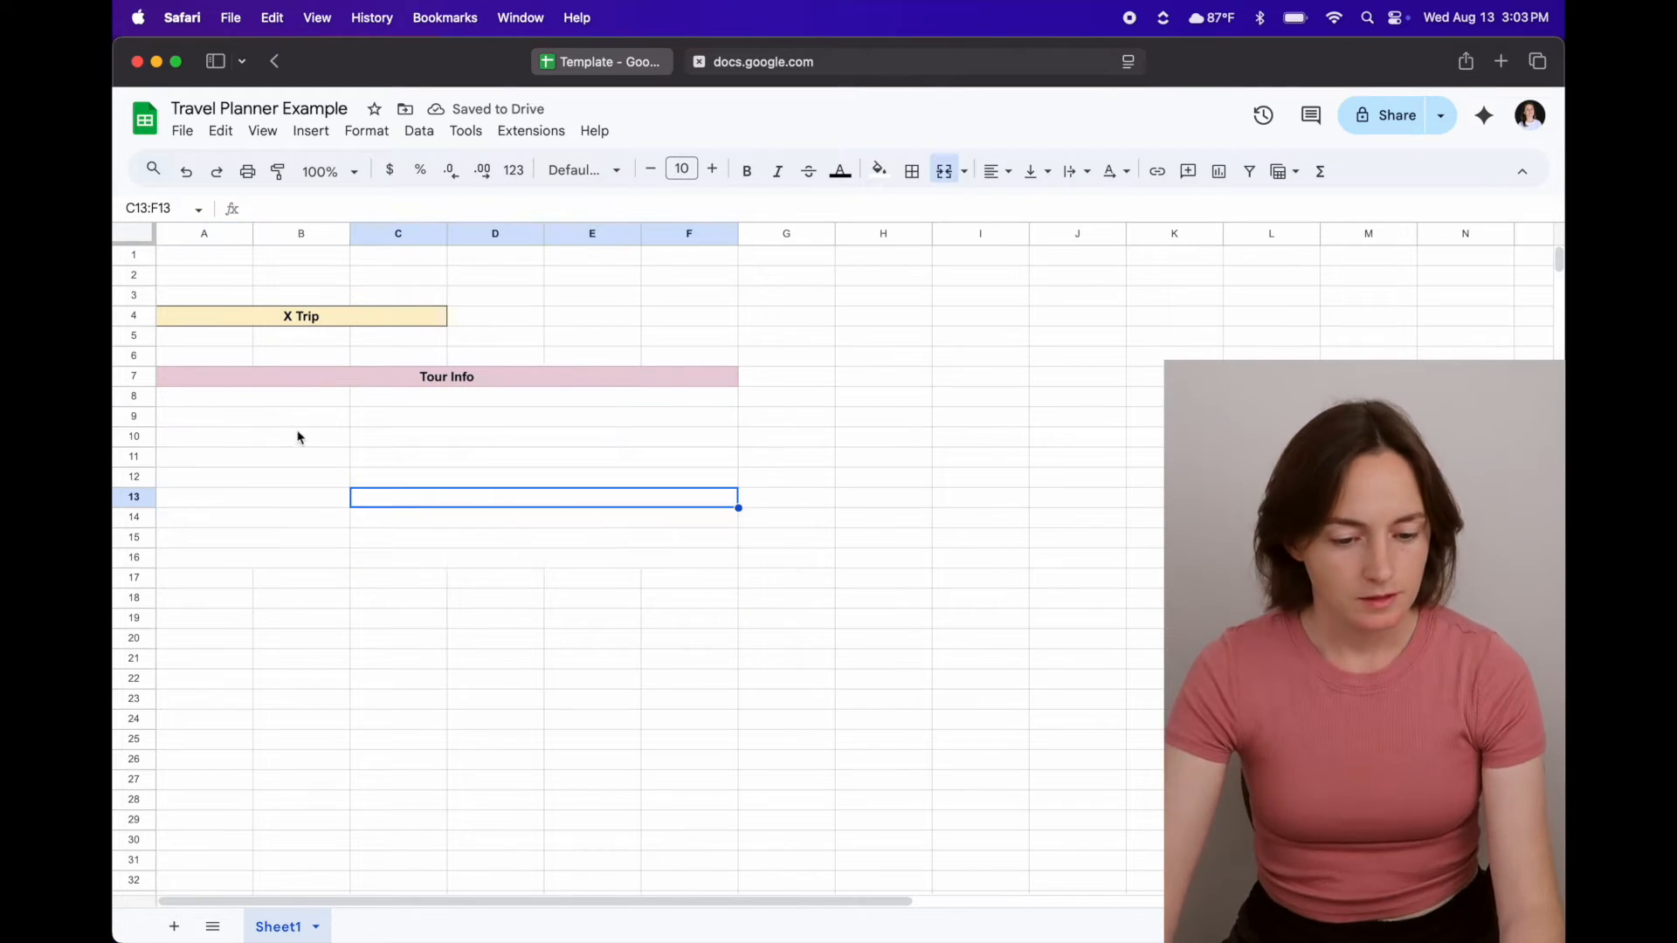
# - Fill the label cells A8:B16 with the same light pink as the "Tour Info" heading
pyautogui.click(293, 401)
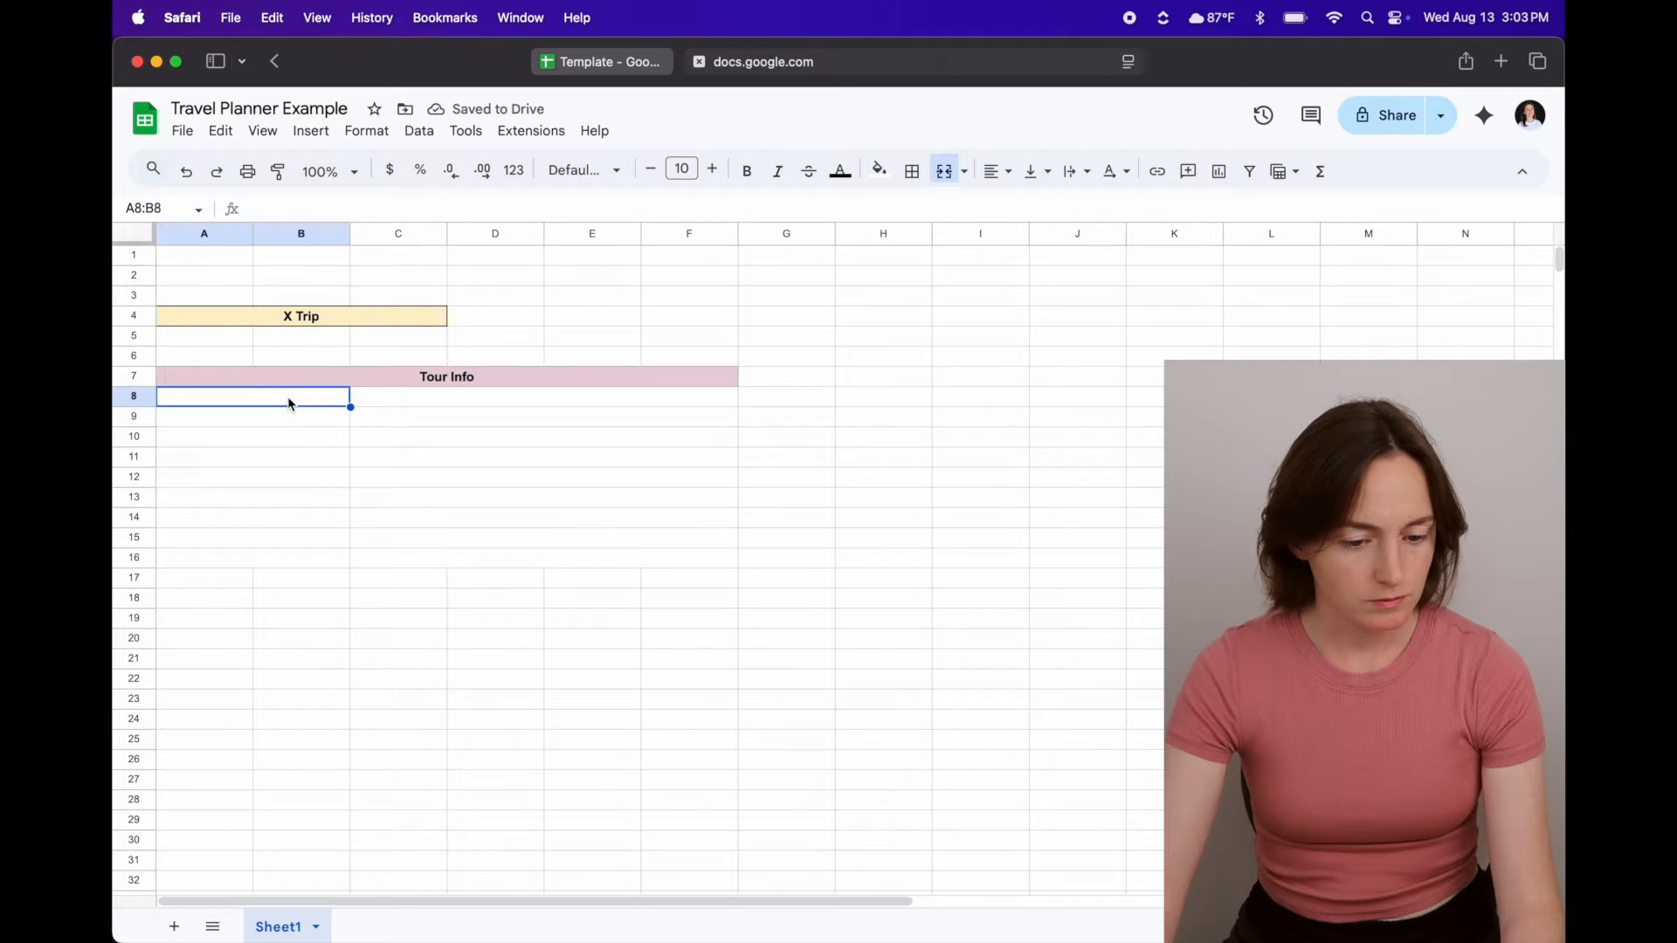
pyautogui.moveTo(289, 404); pyautogui.dragTo(283, 559)
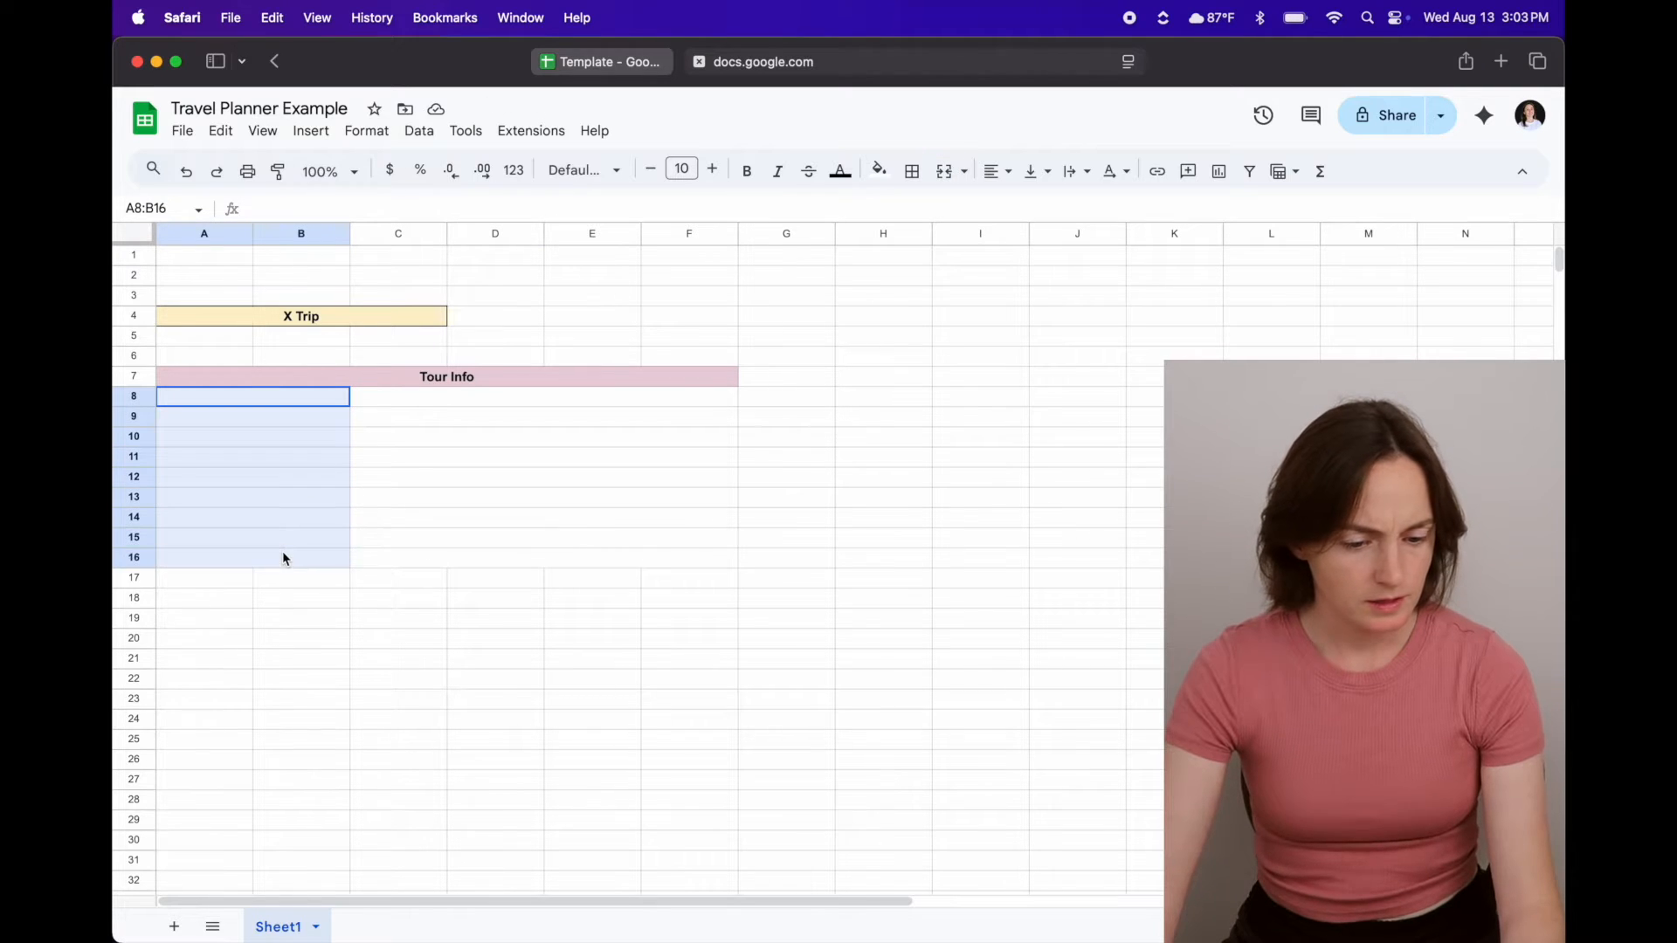
pyautogui.click(879, 170)
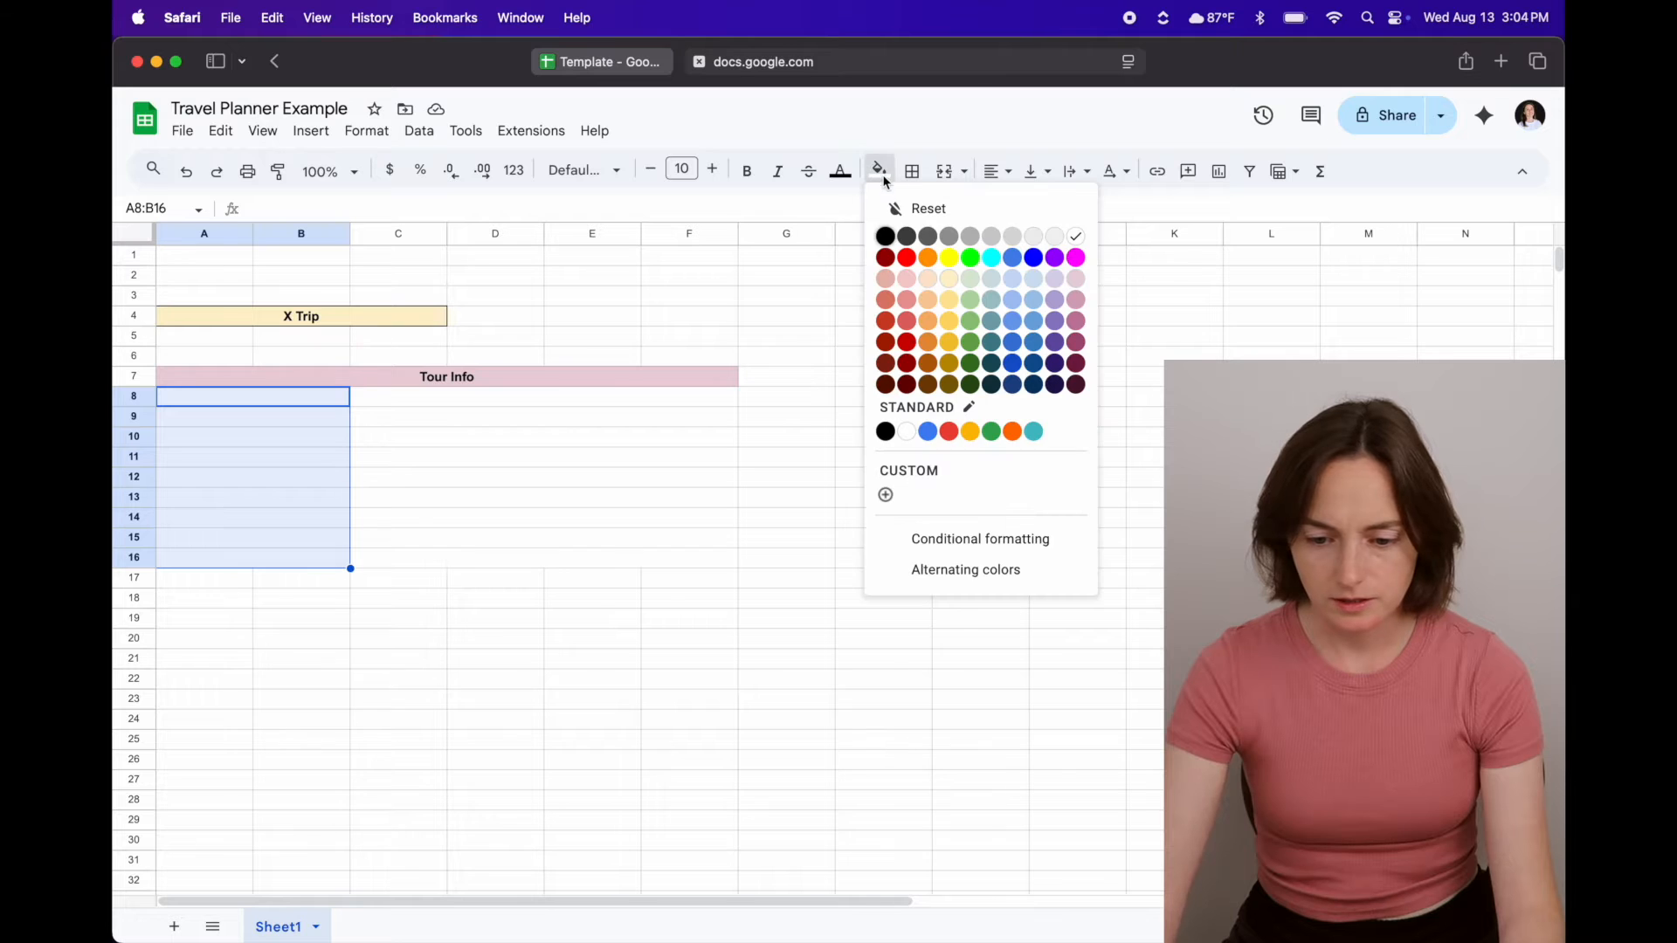
pyautogui.click(1076, 283)
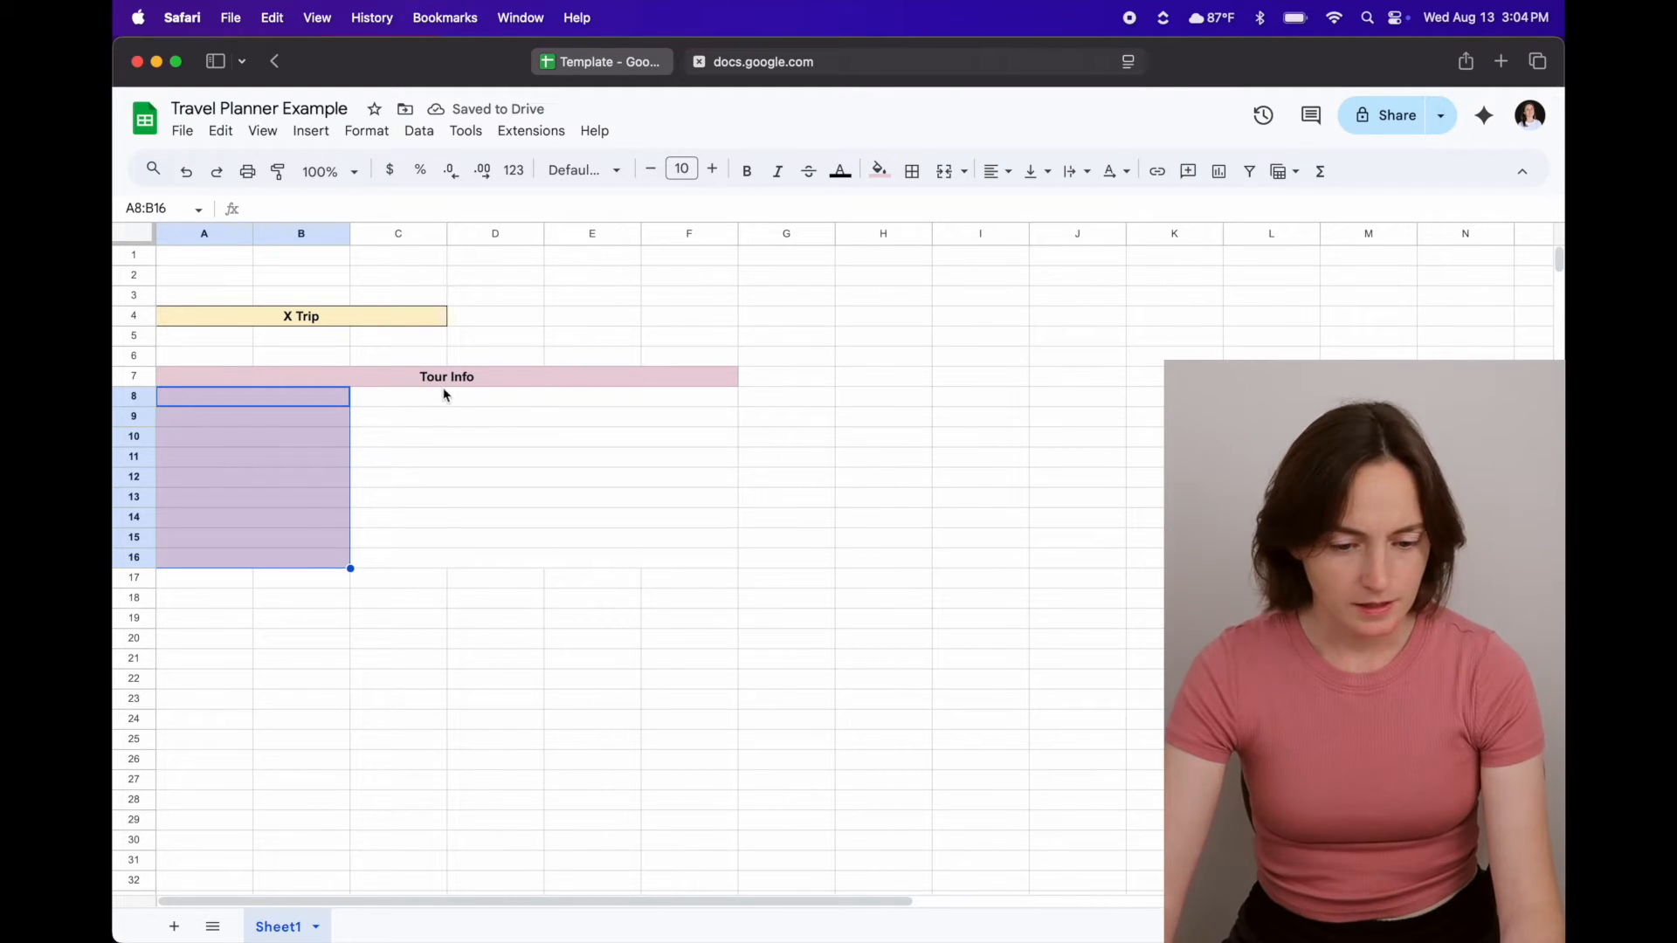
# - Fill the entry cells C8:F16 with light yellow
pyautogui.moveTo(443, 405); pyautogui.dragTo(393, 558)
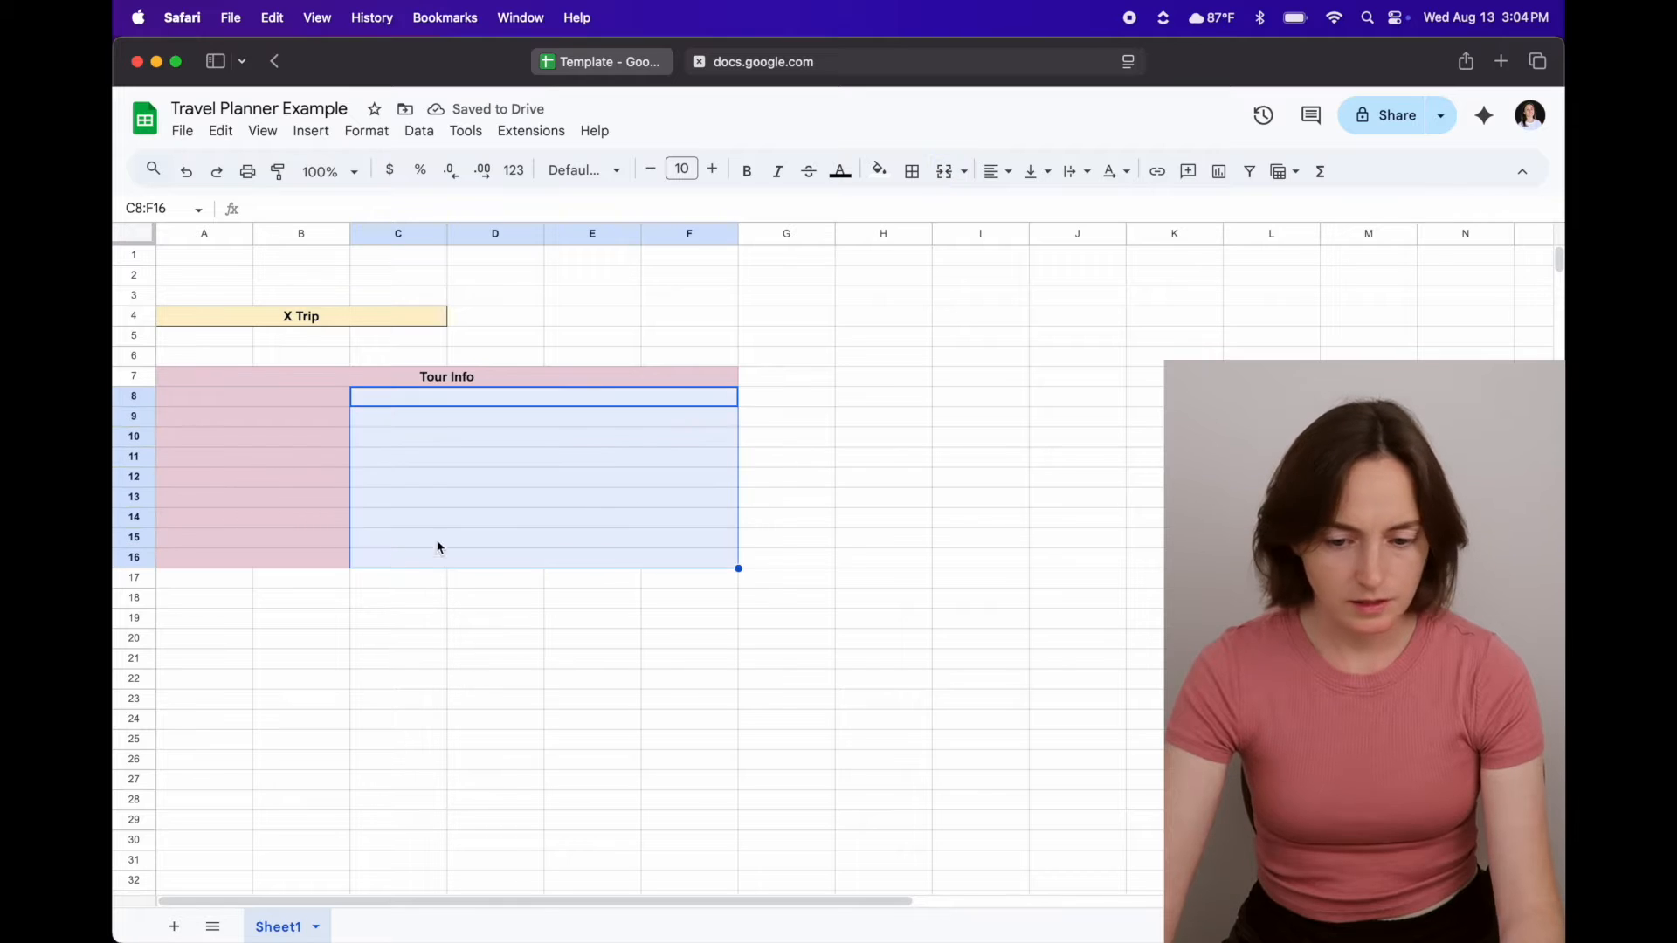
pyautogui.click(882, 171)
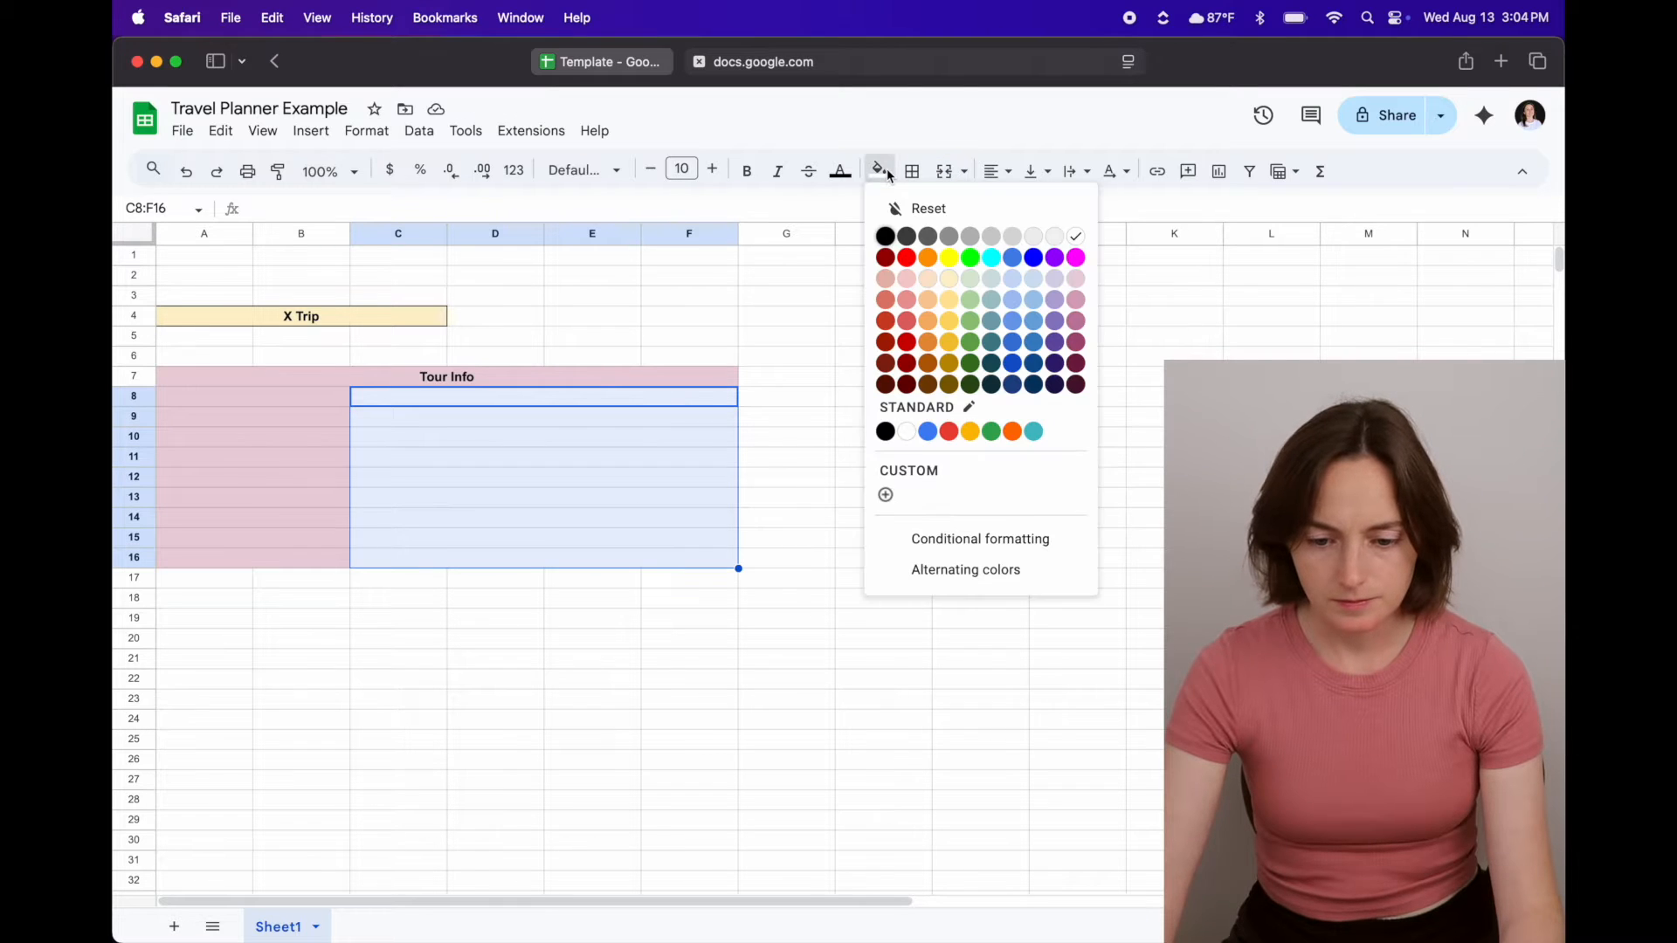
pyautogui.click(950, 280)
pyautogui.click(500, 440)
pyautogui.click(454, 400)
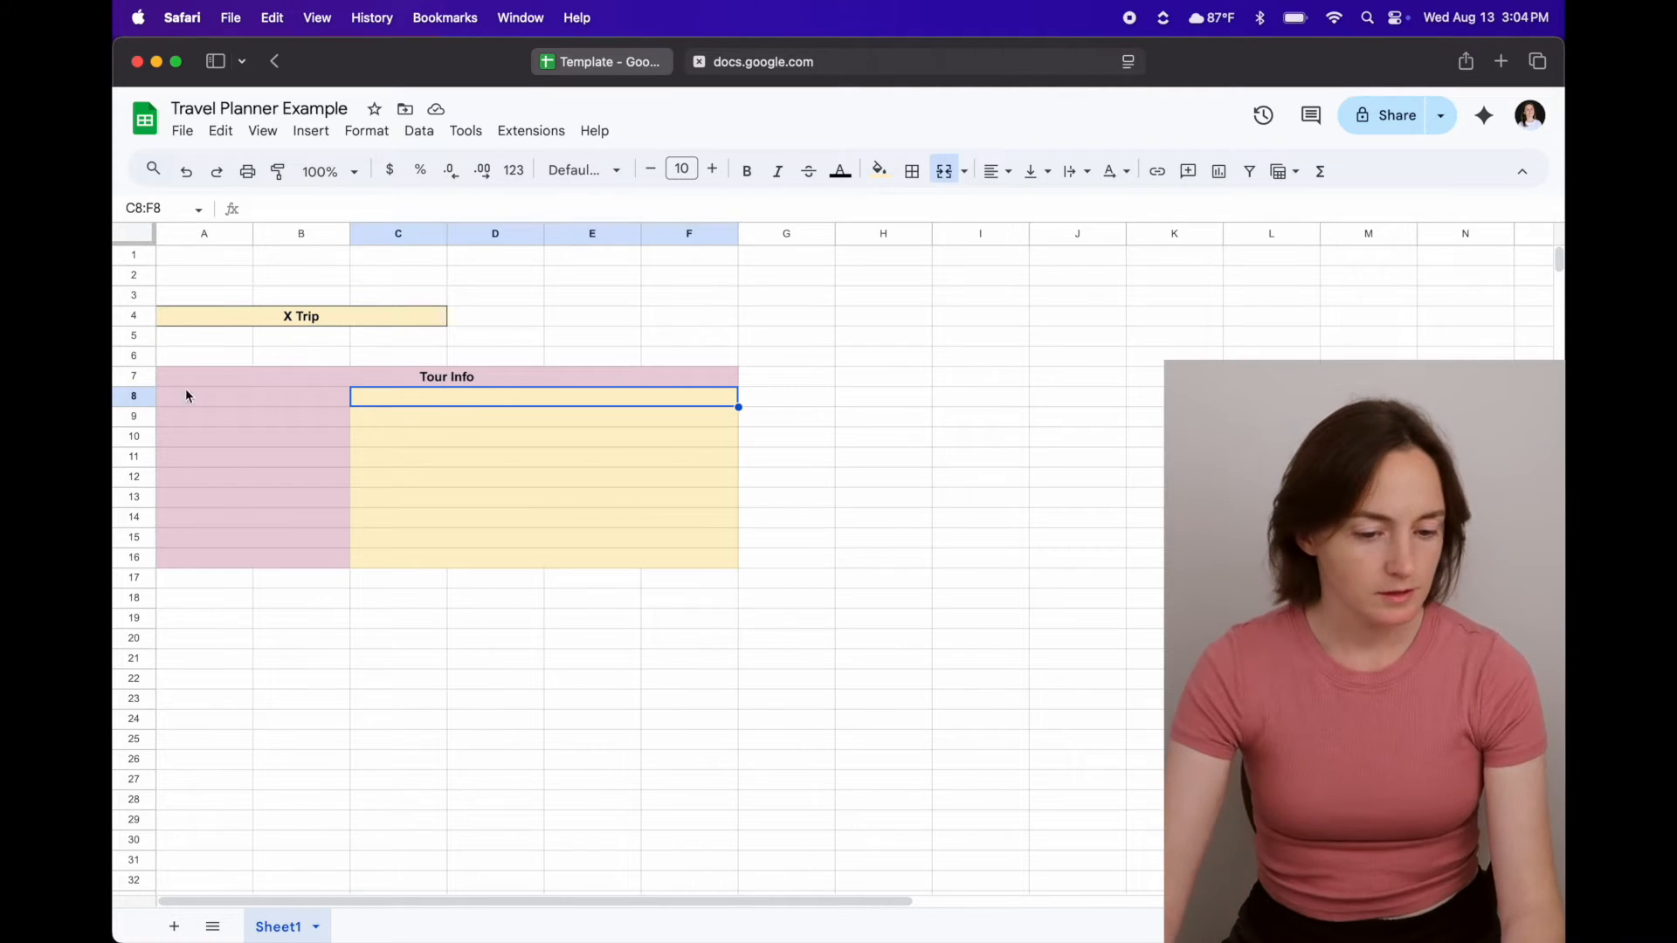
# - Apply all borders to the Tour Info table, A7:F16
pyautogui.moveTo(228, 377); pyautogui.dragTo(250, 552)
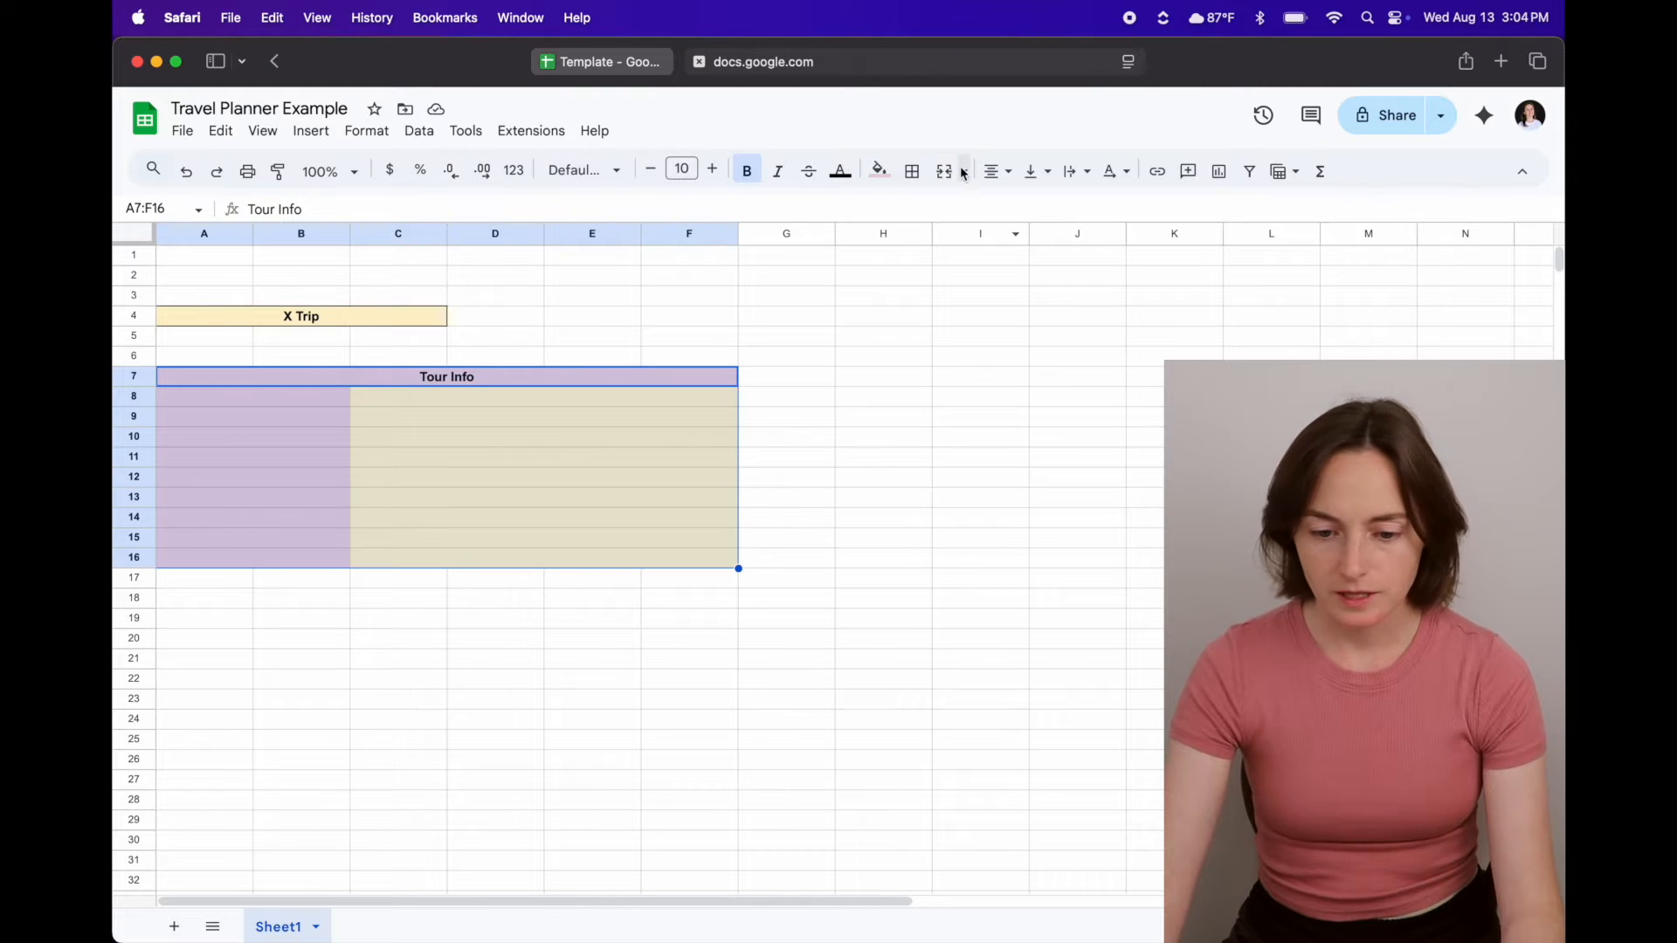
pyautogui.click(912, 171)
pyautogui.click(922, 213)
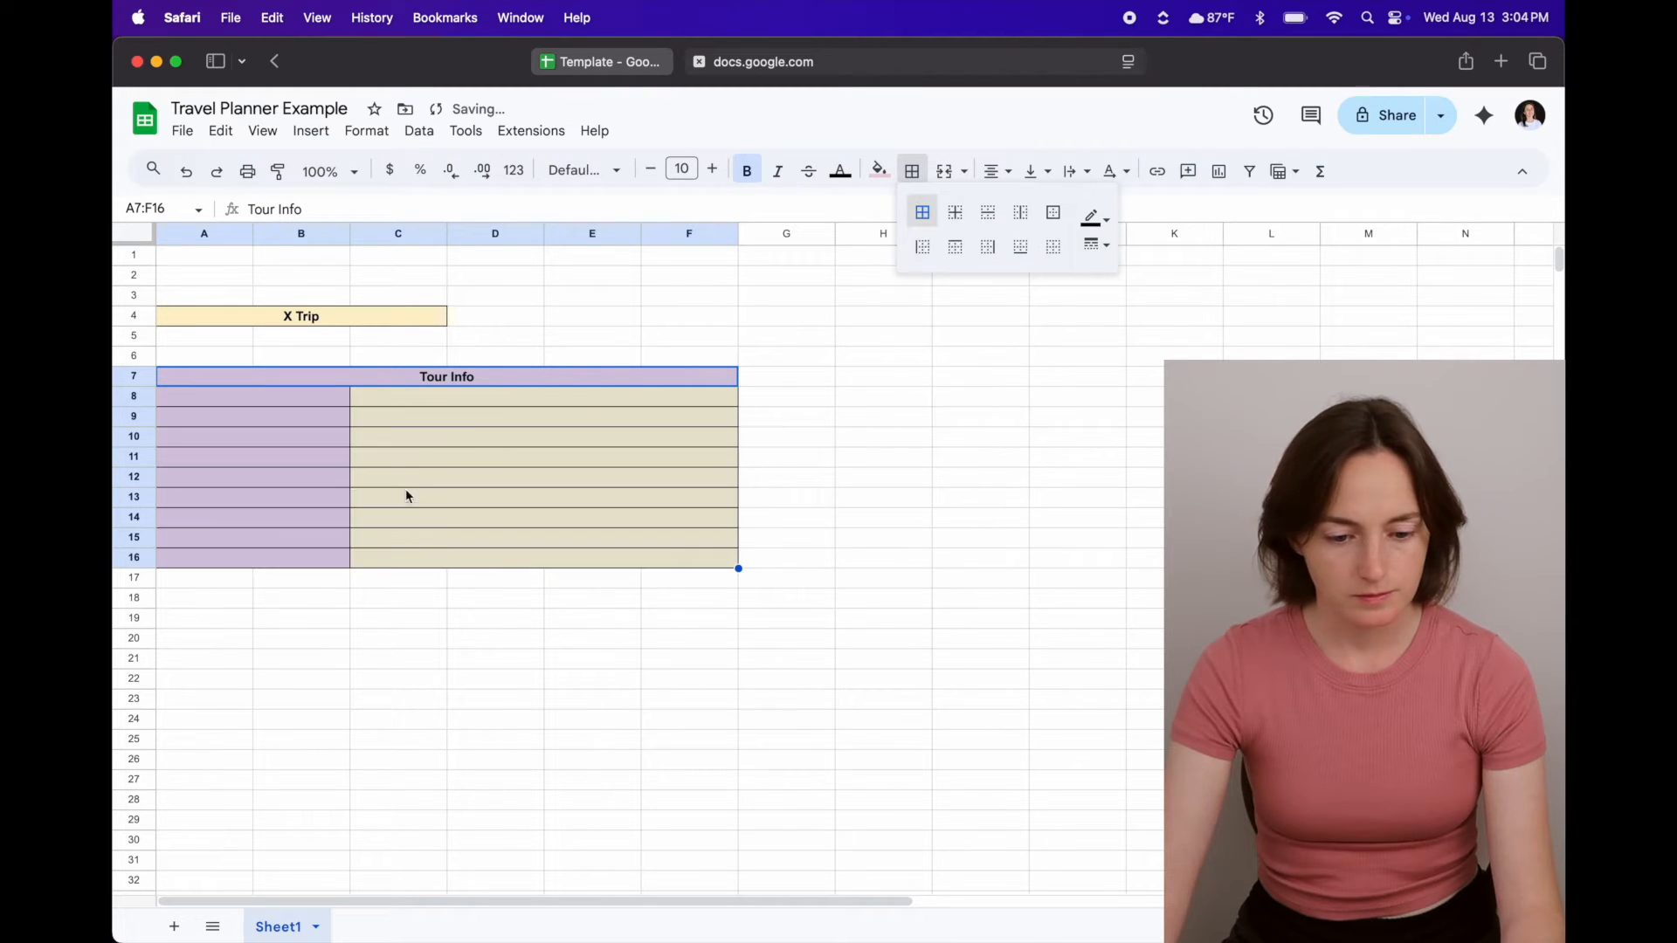
pyautogui.click(466, 444)
# - Enter the labels "Tour Company" in A8 and "Name of Tour" in A9
pyautogui.click(290, 405)
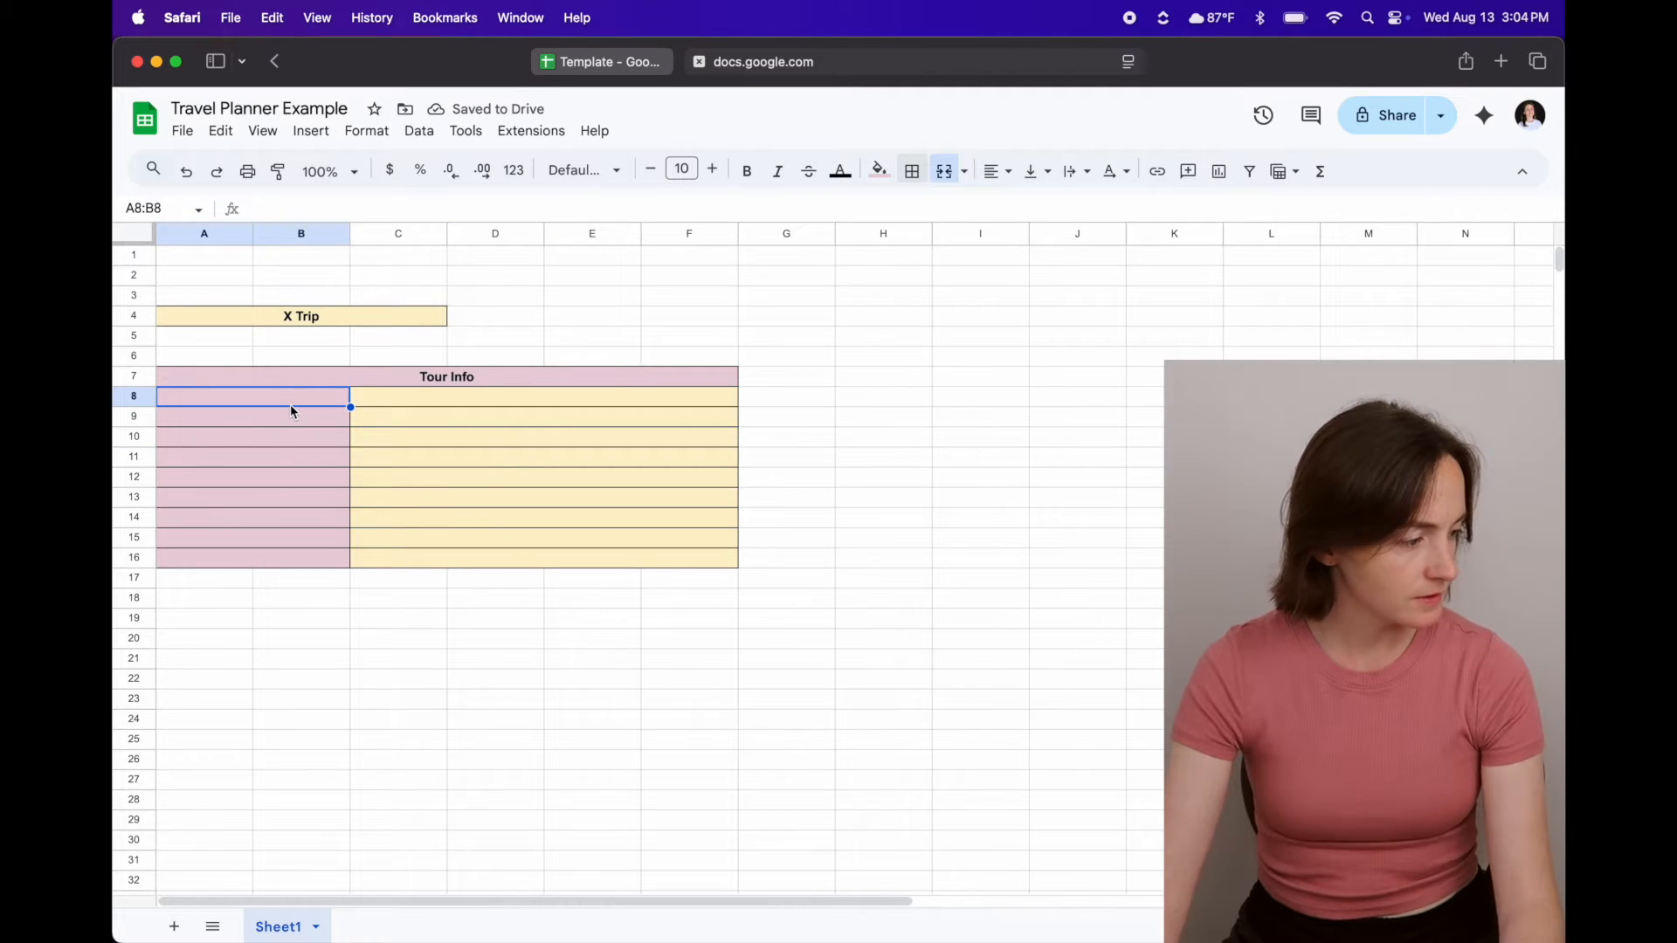
pyautogui.doubleClick(290, 397)
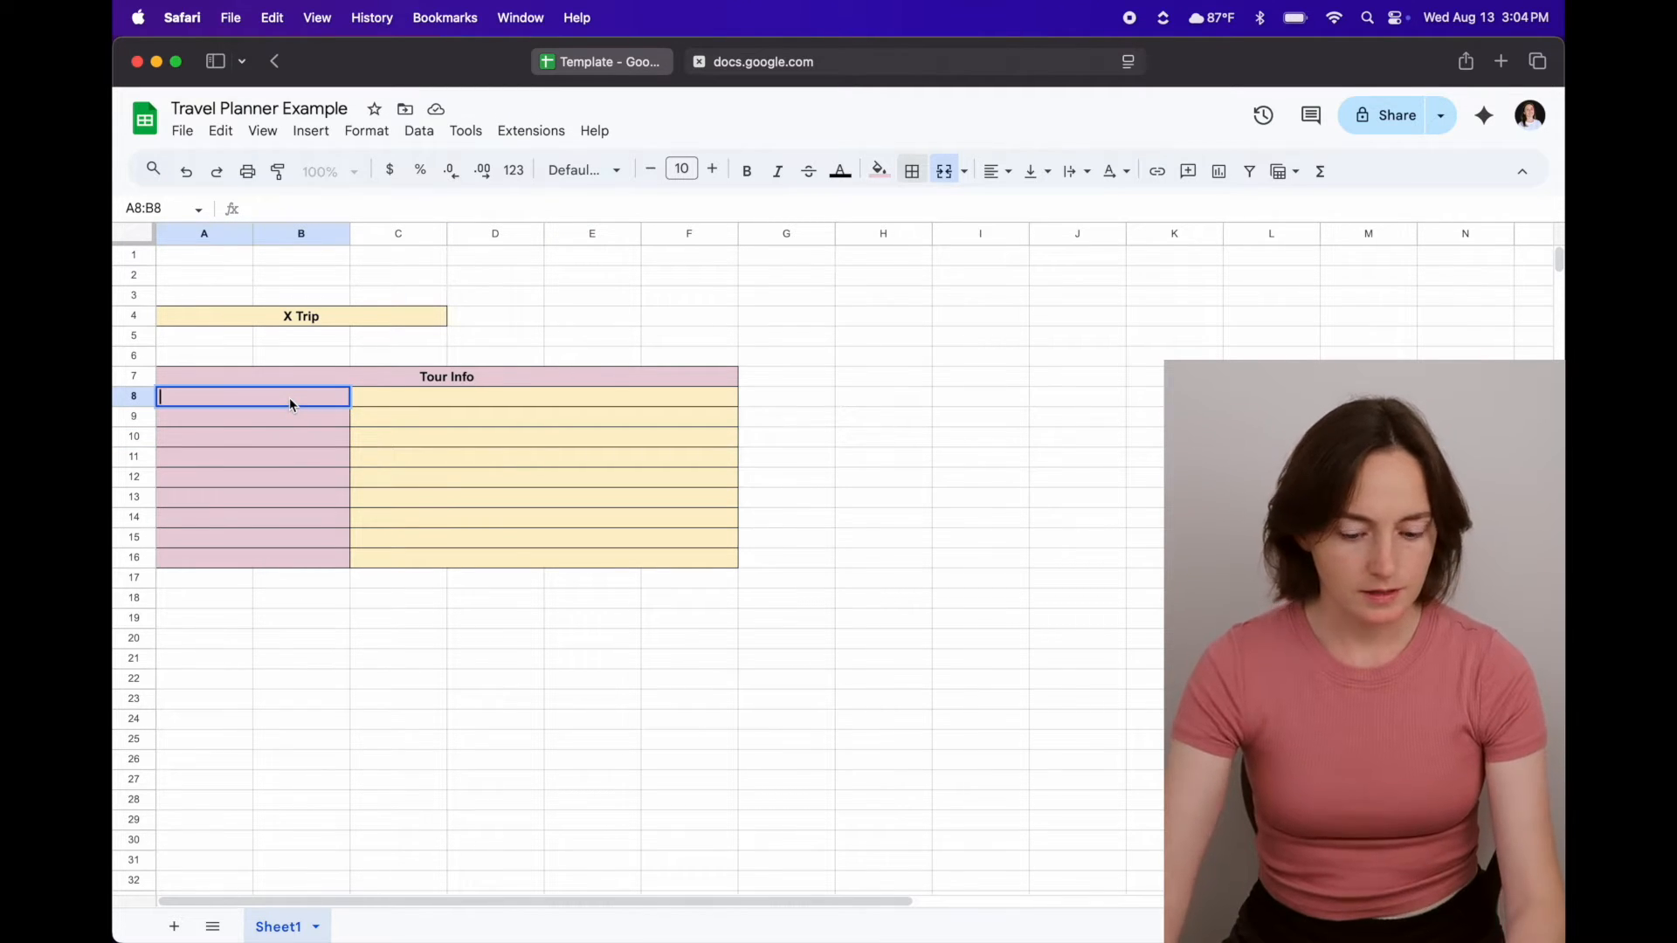
pyautogui.write('Tour ')
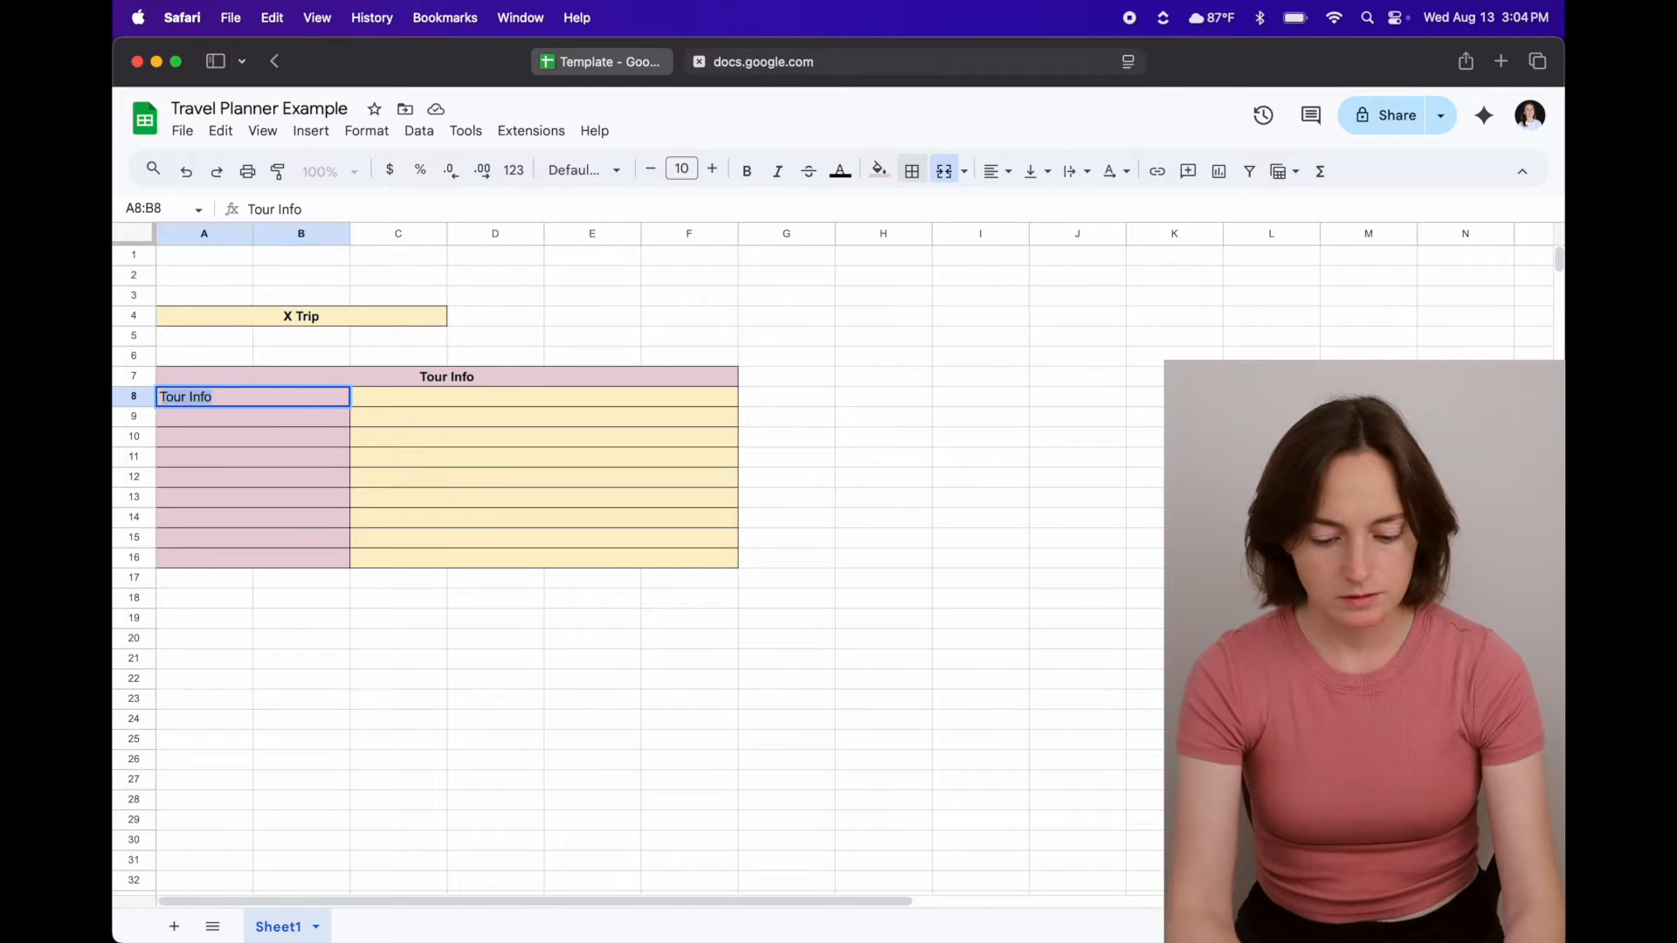
pyautogui.write('Company')
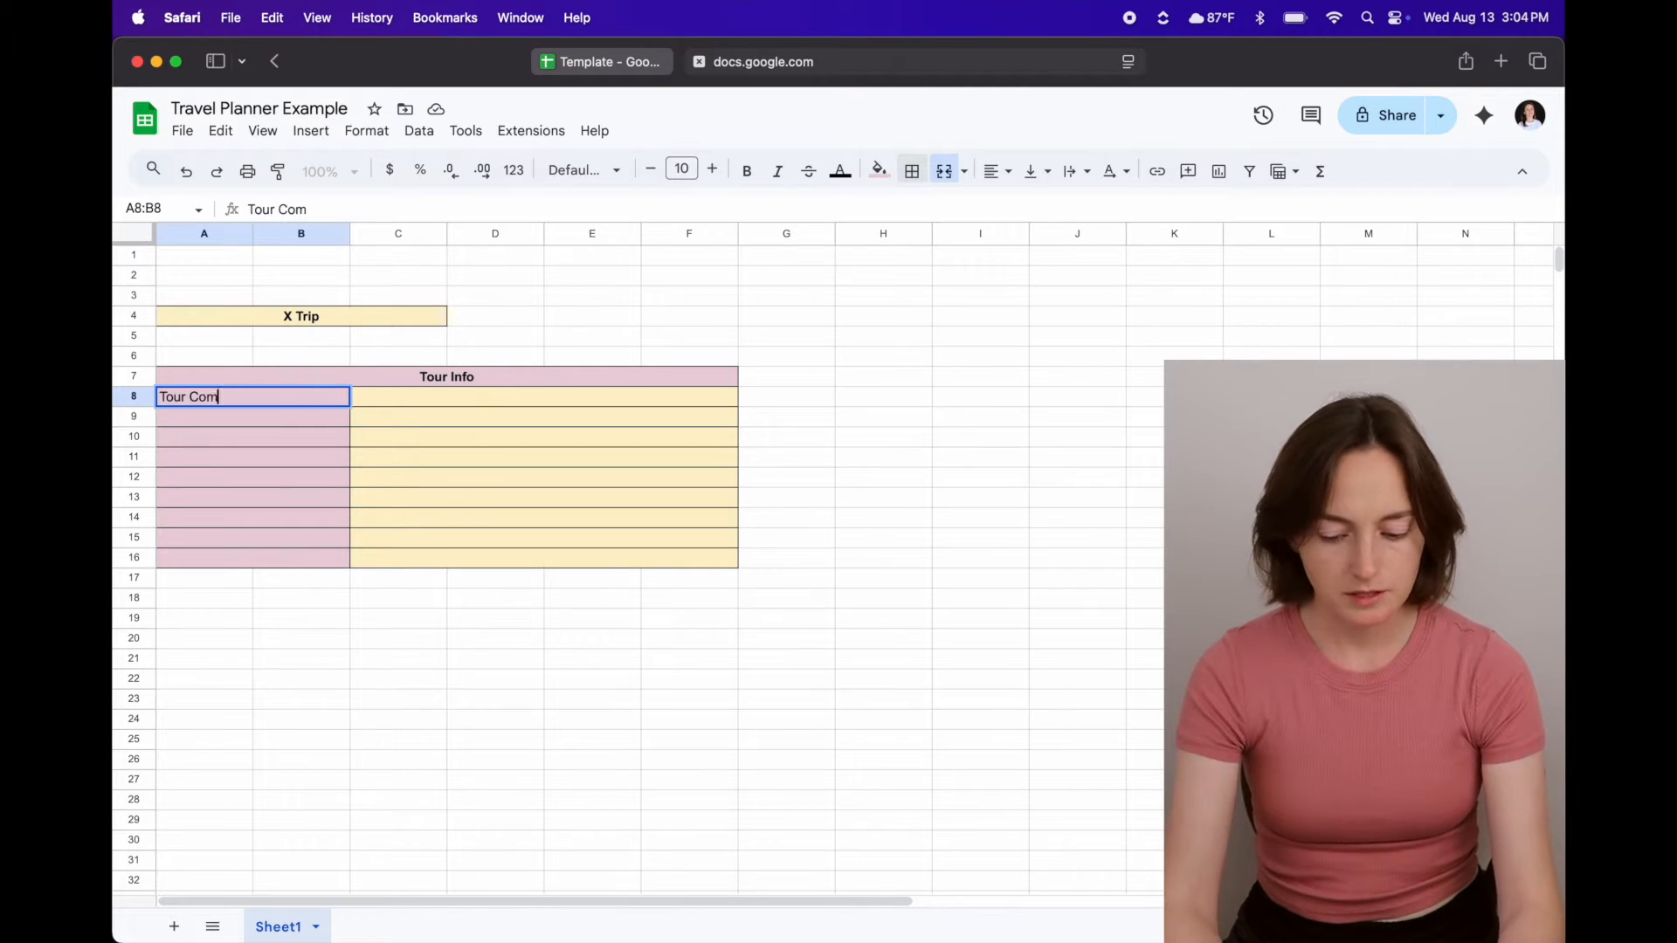
pyautogui.click(315, 416)
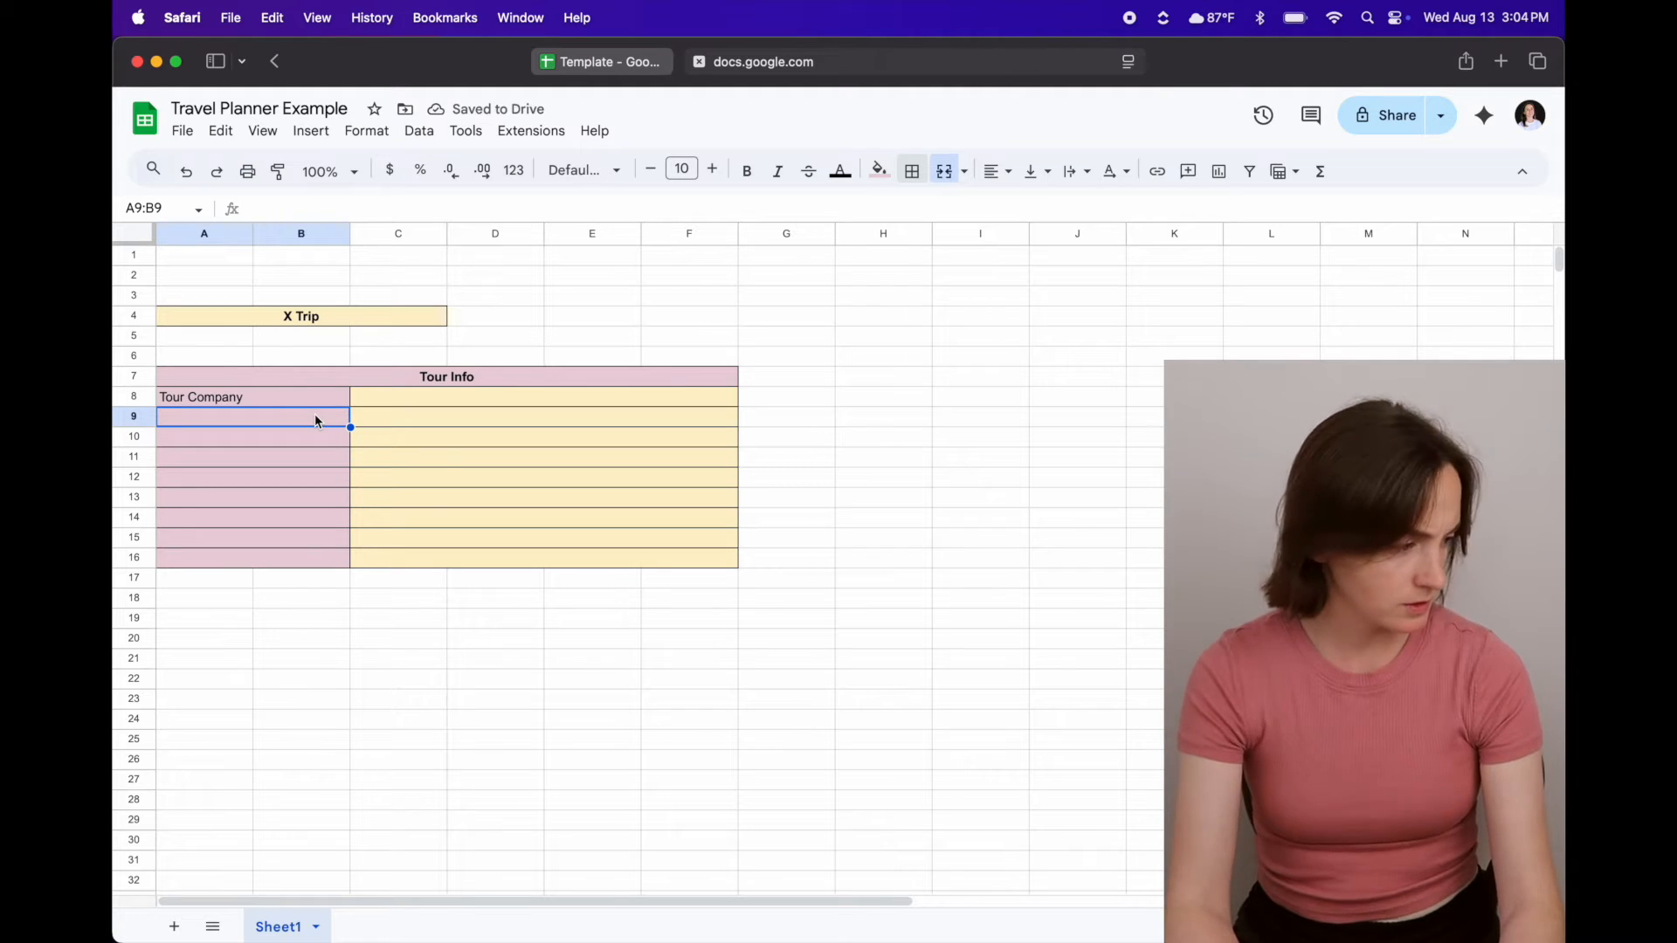
pyautogui.write('Name of Tour')
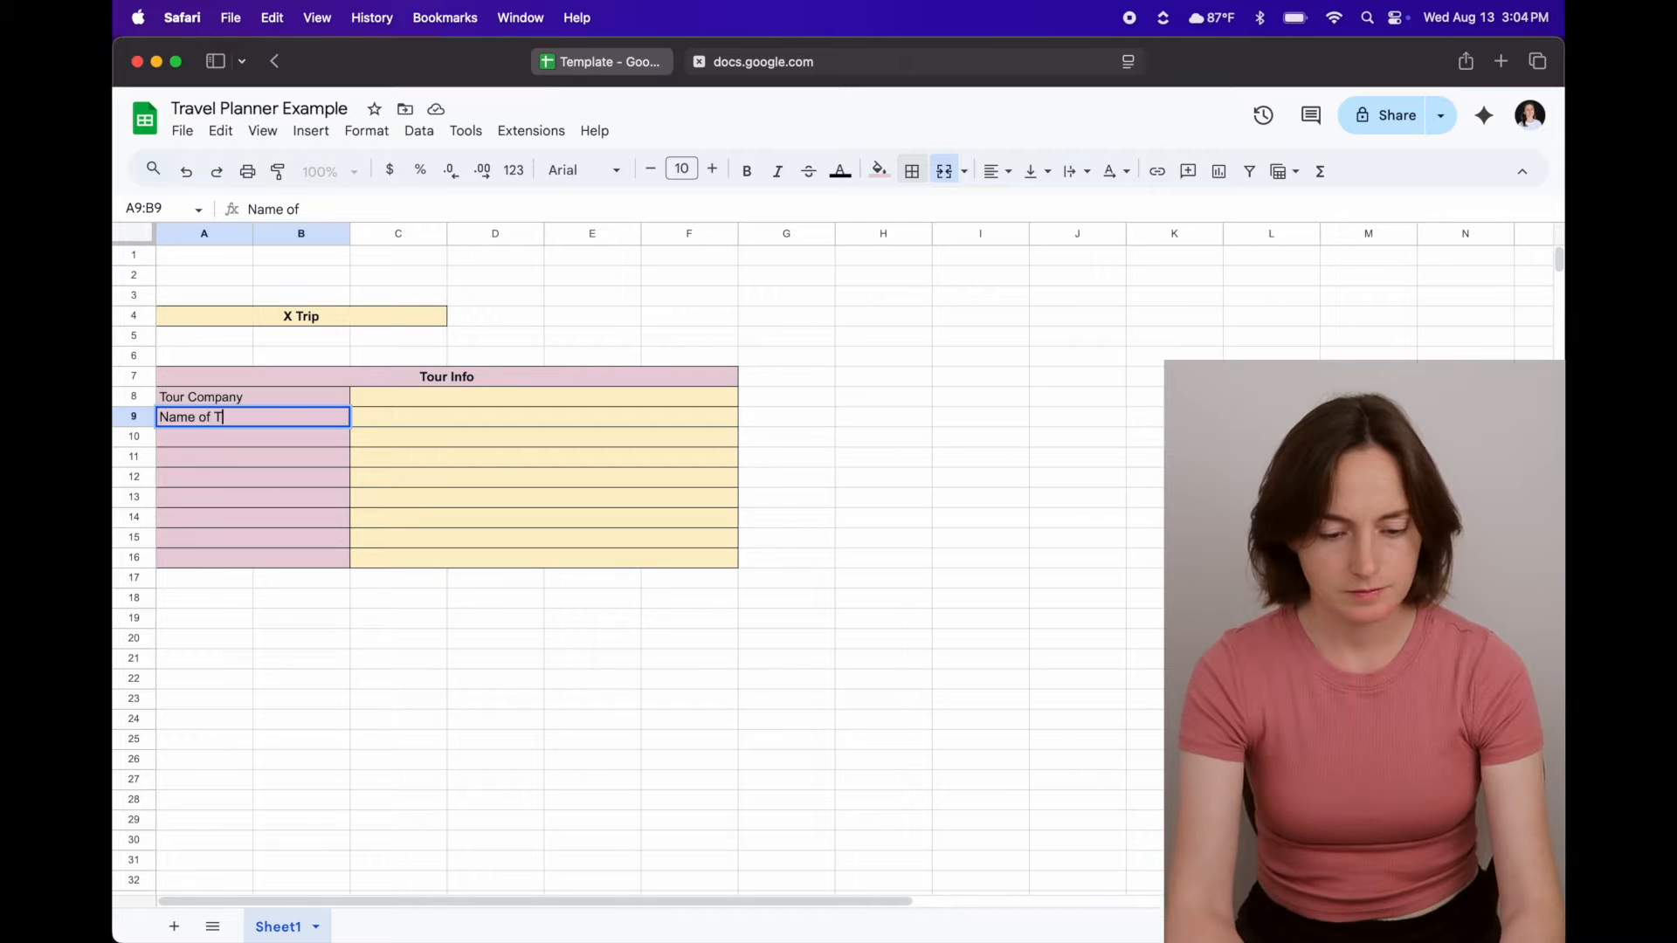
pyautogui.press('Return')
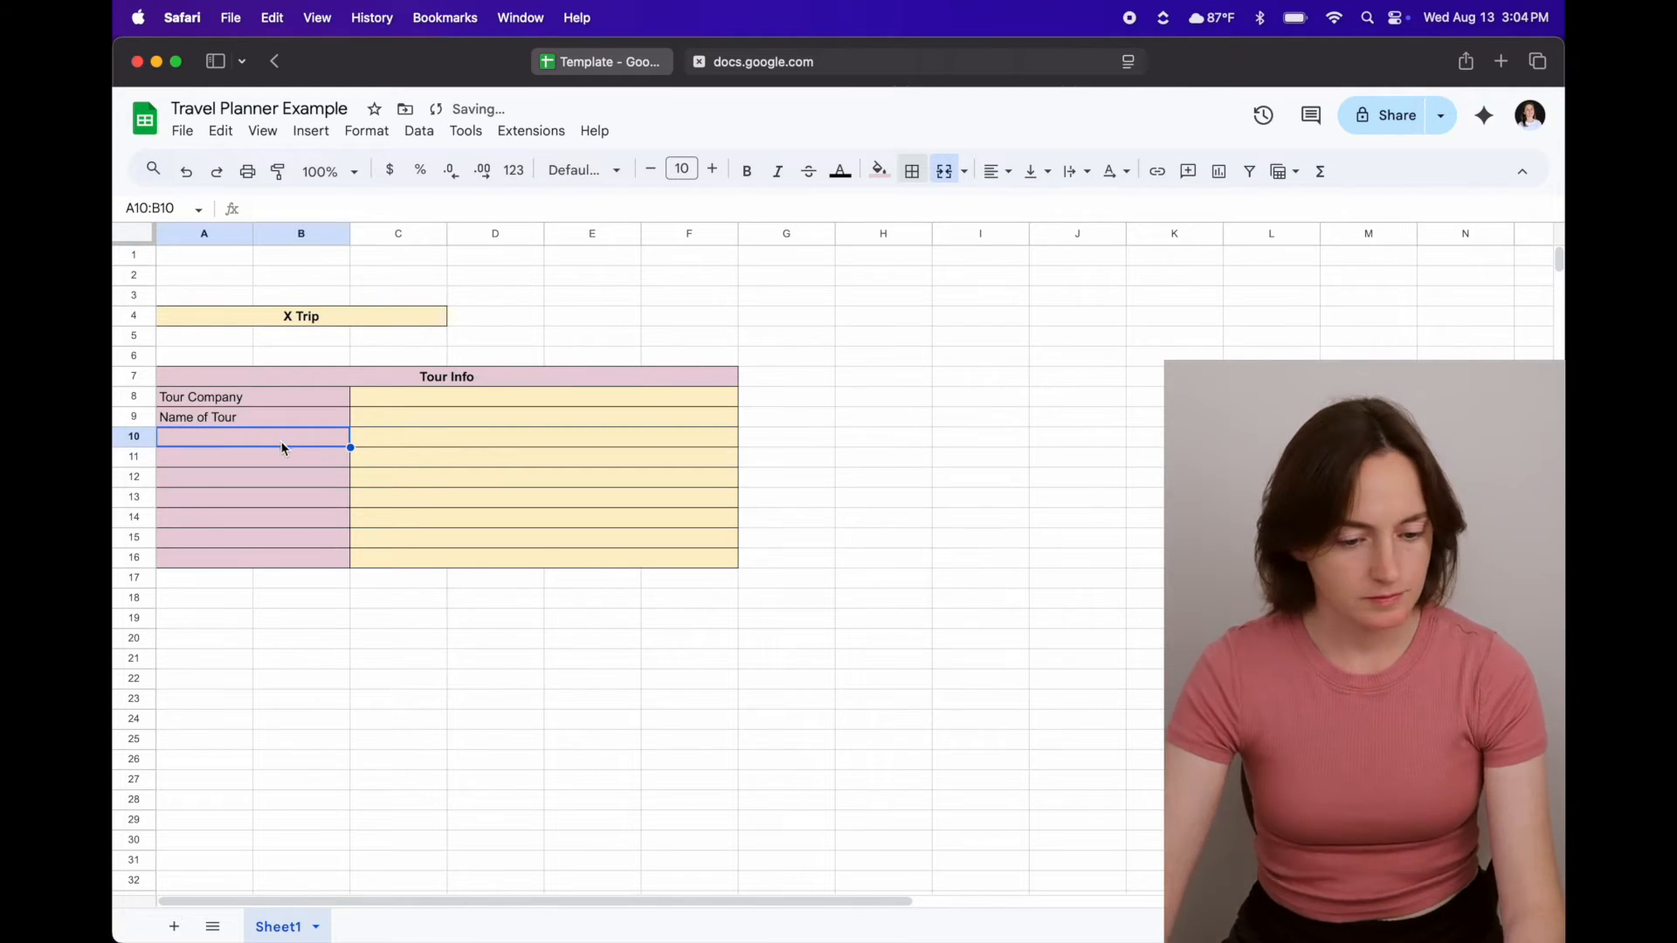
# - Centre the label cells A8:B16 horizontally and make them bold
pyautogui.moveTo(278, 403); pyautogui.dragTo(273, 562)
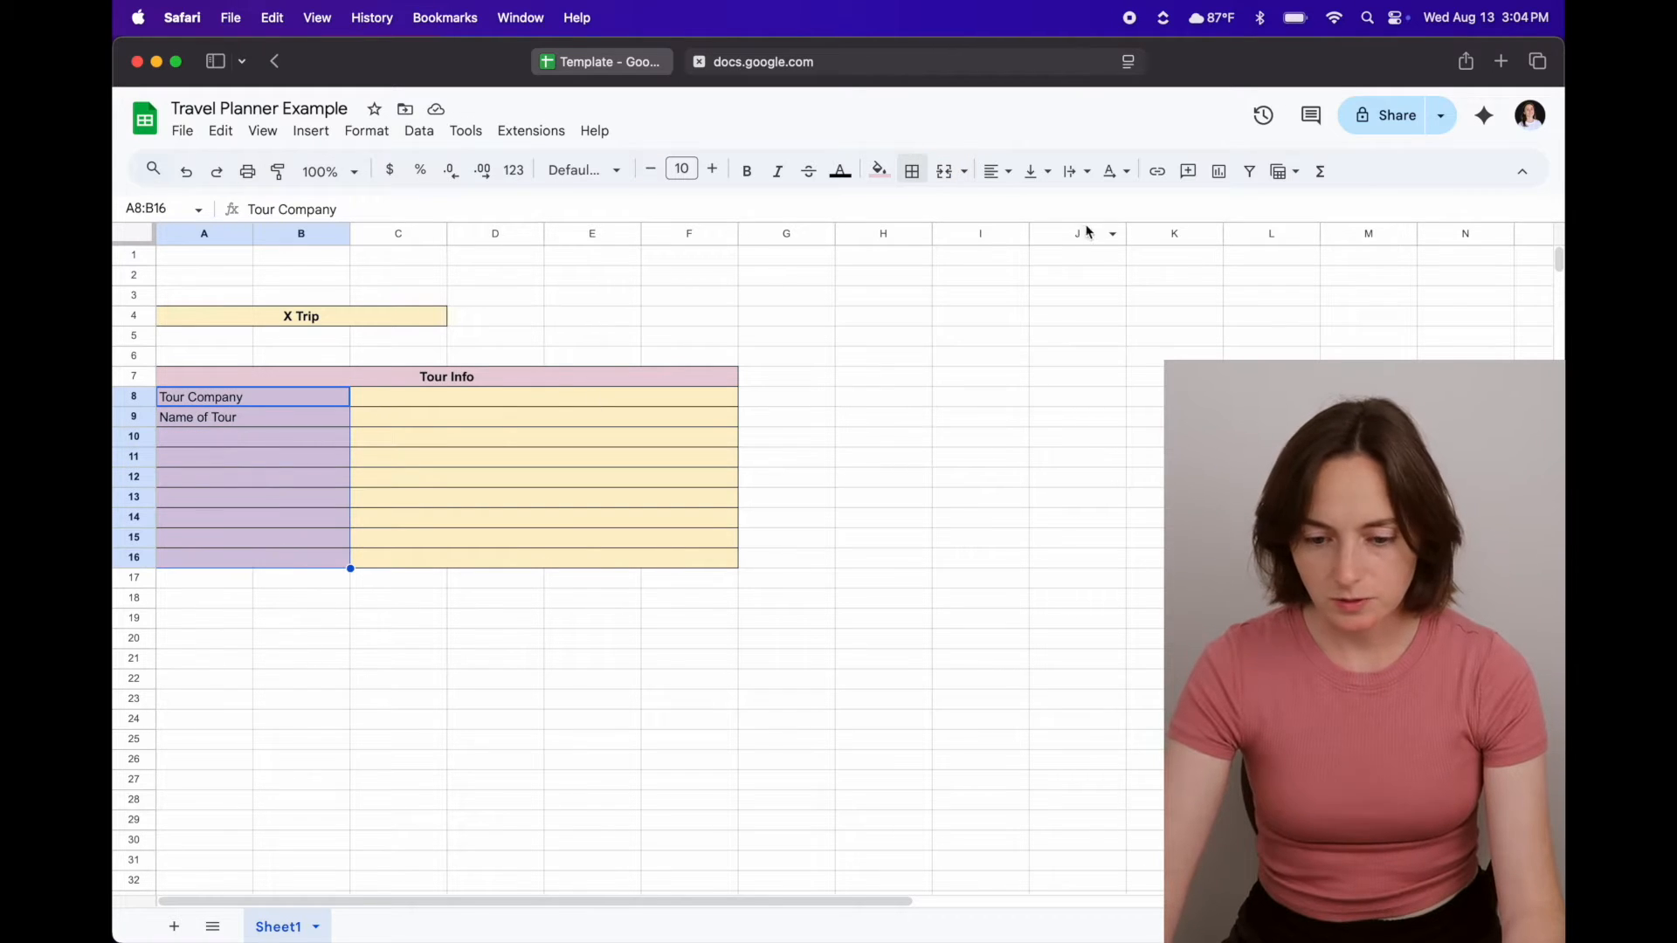
pyautogui.click(996, 171)
pyautogui.click(1029, 210)
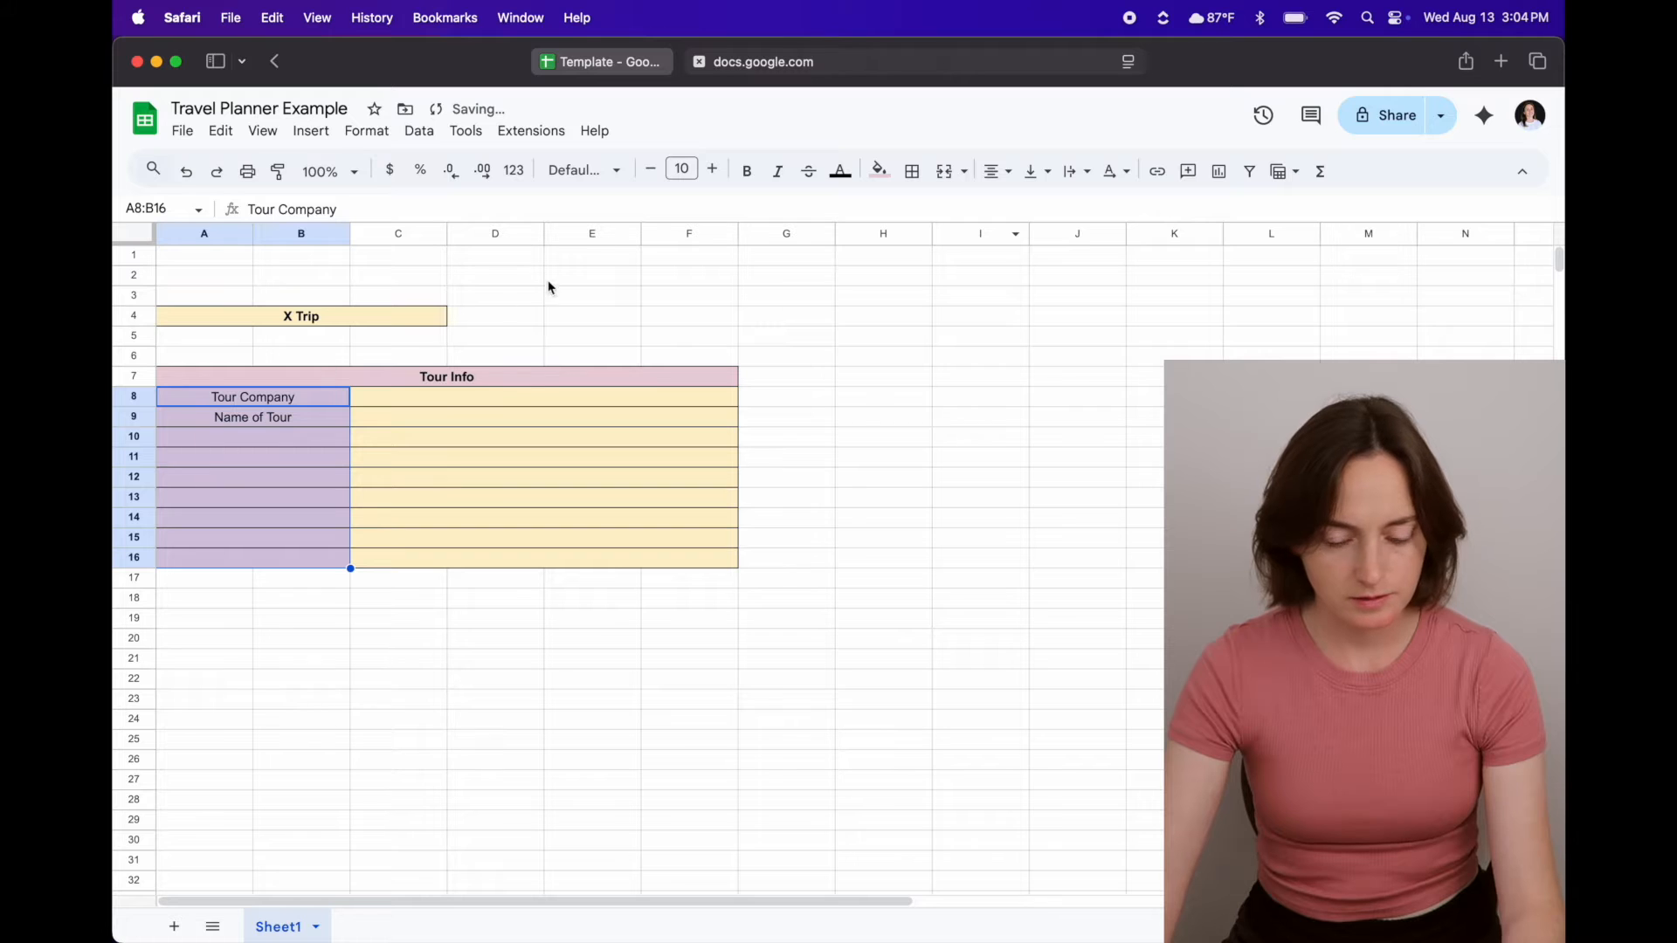
pyautogui.press('super+b')
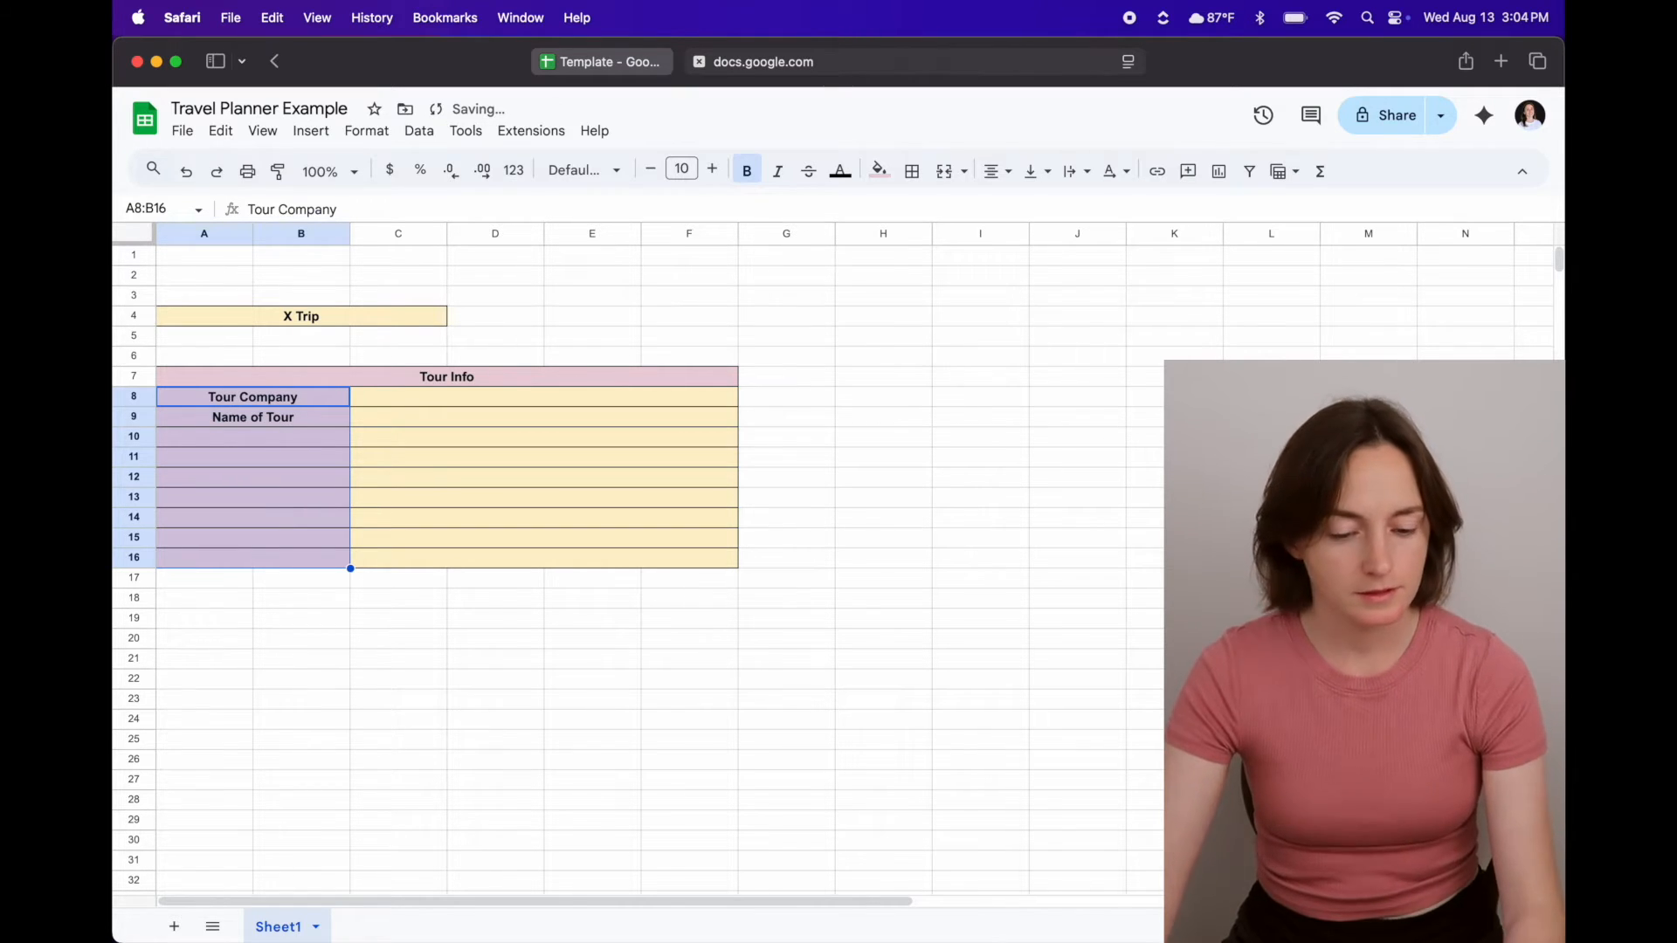
pyautogui.click(277, 439)
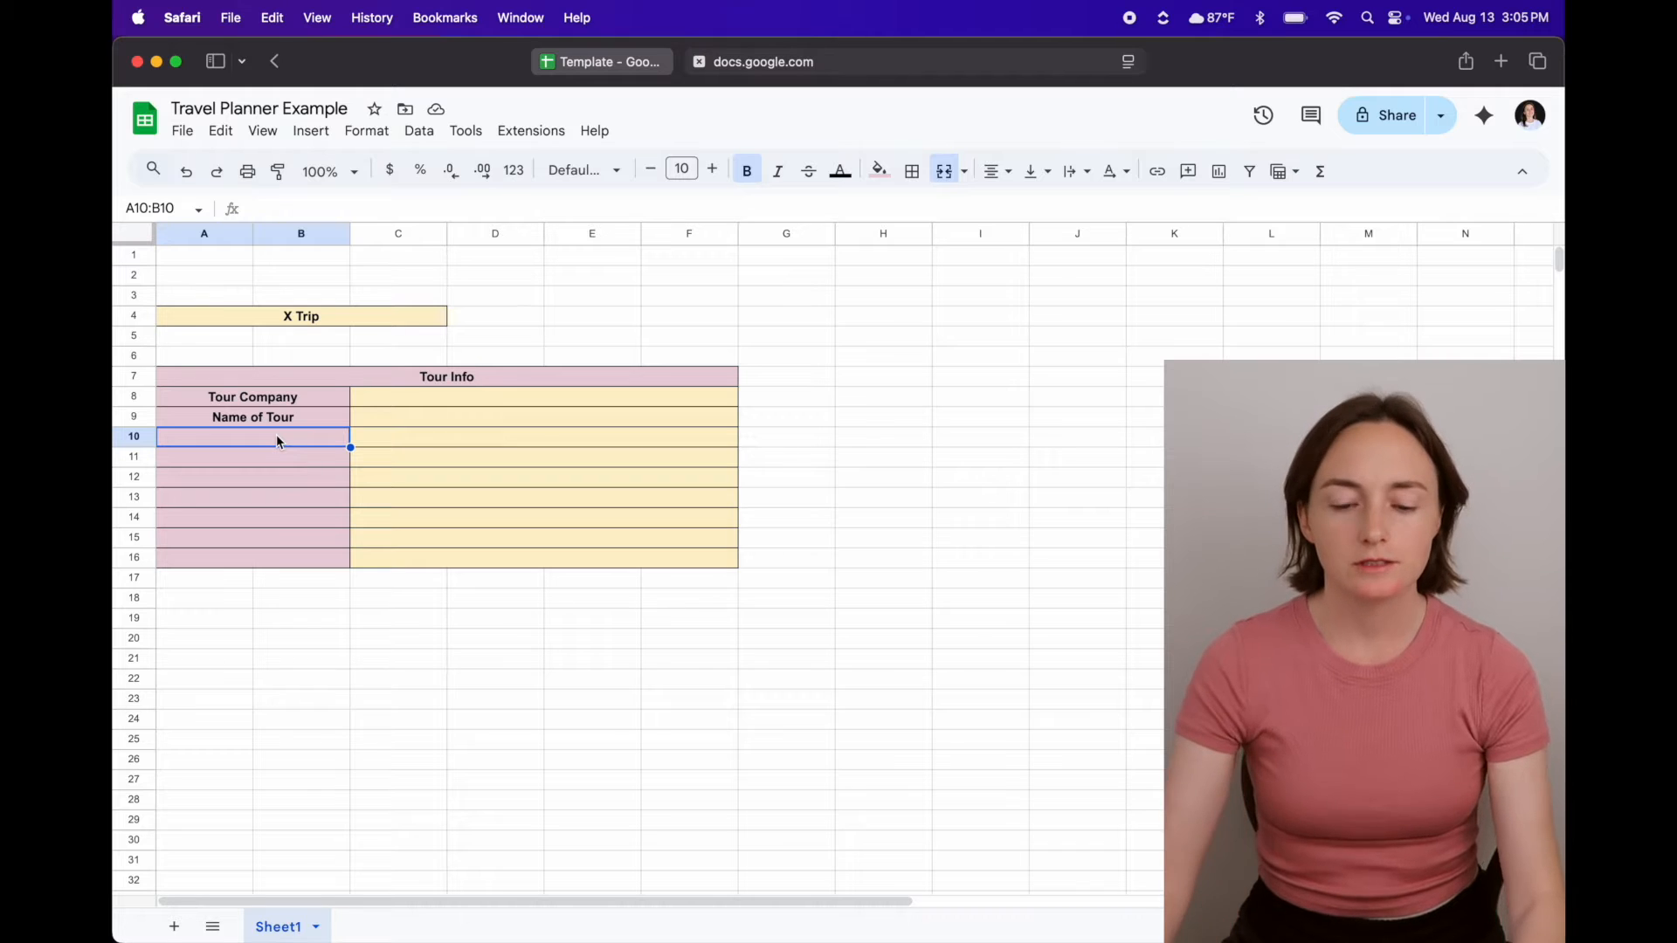
# - Check the finished Travel Planner Template, then duplicate the Tour Info block A7:F10 with its copy starting at A19
pyautogui.click(588, 68)
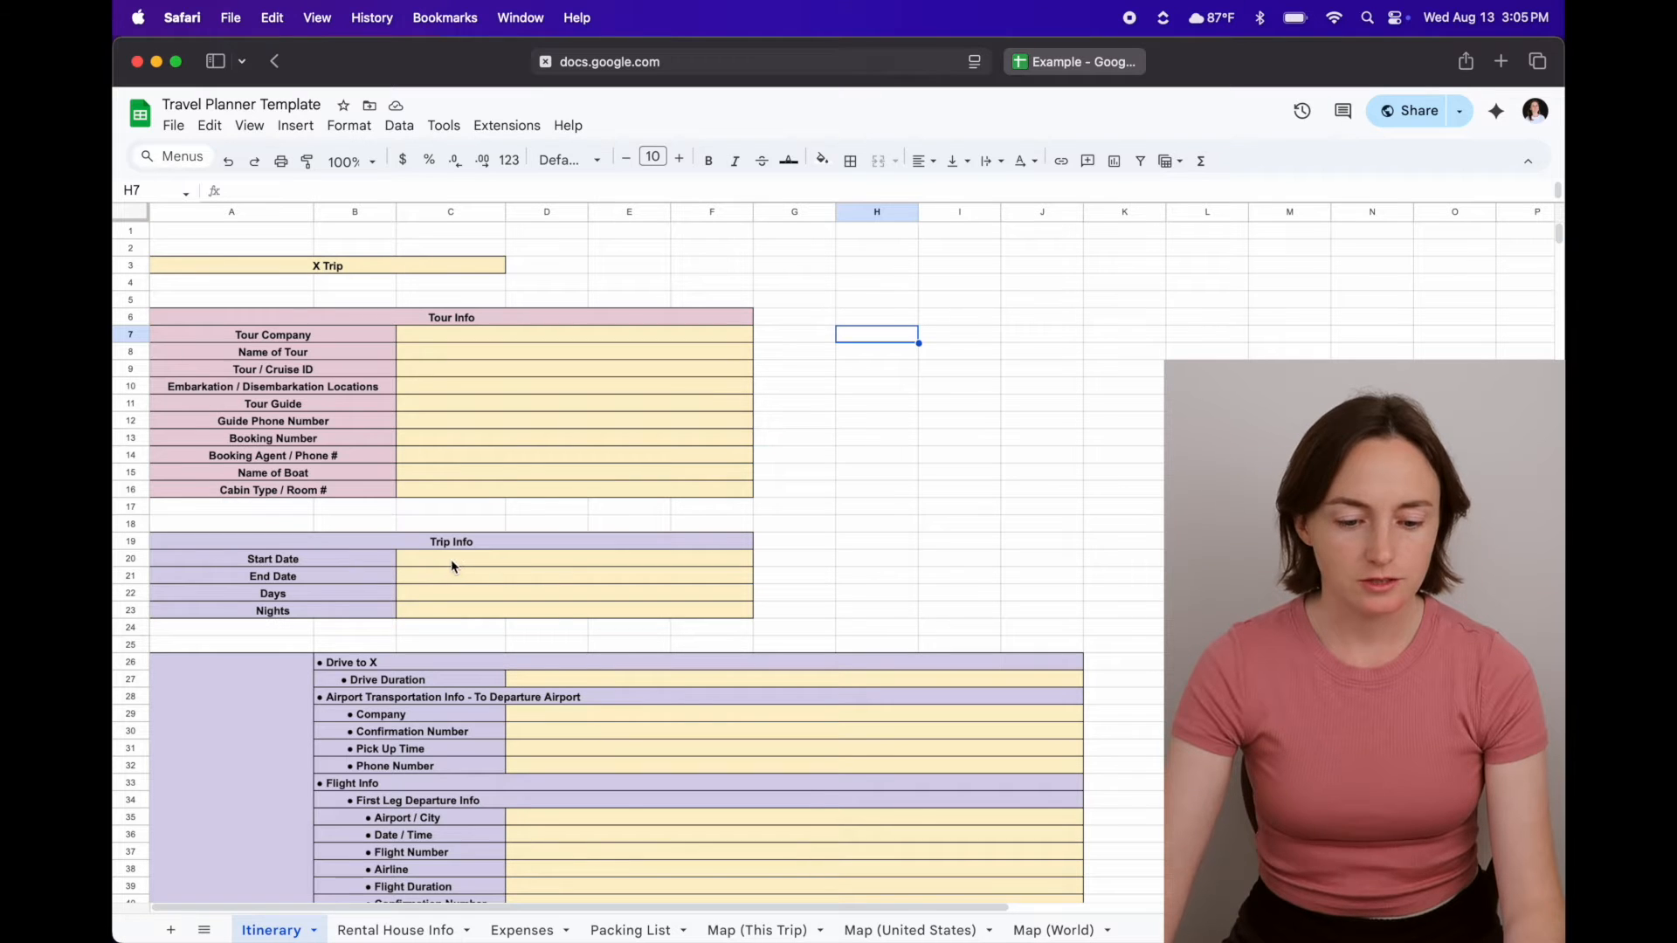
pyautogui.click(1075, 61)
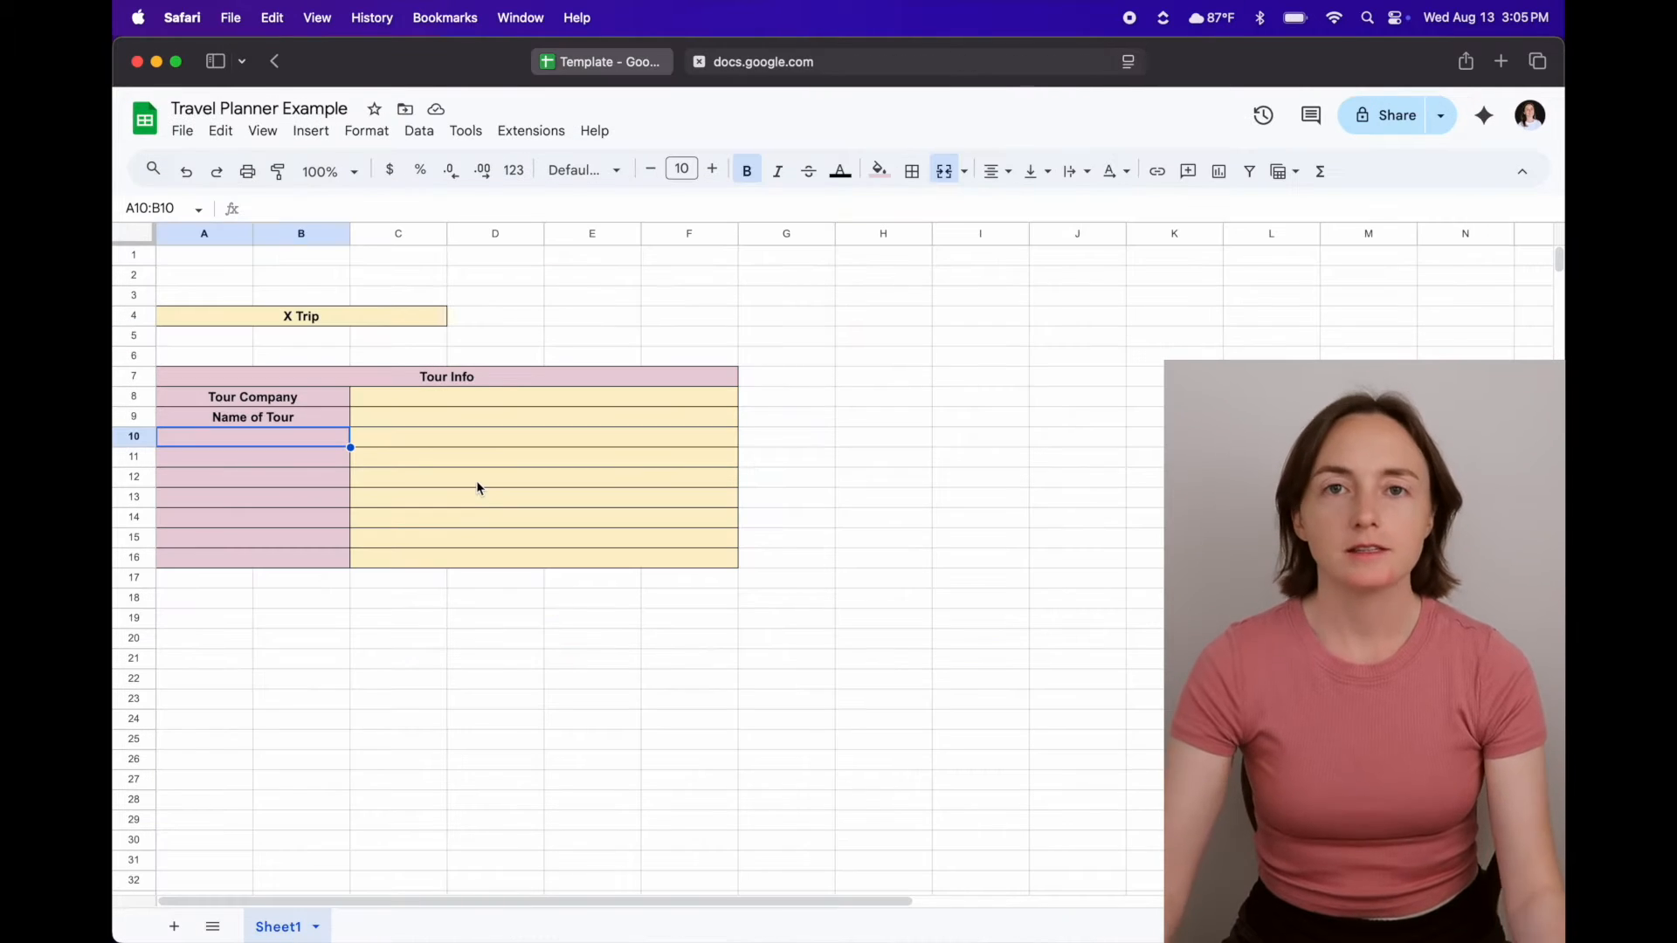
pyautogui.moveTo(320, 384); pyautogui.dragTo(316, 442)
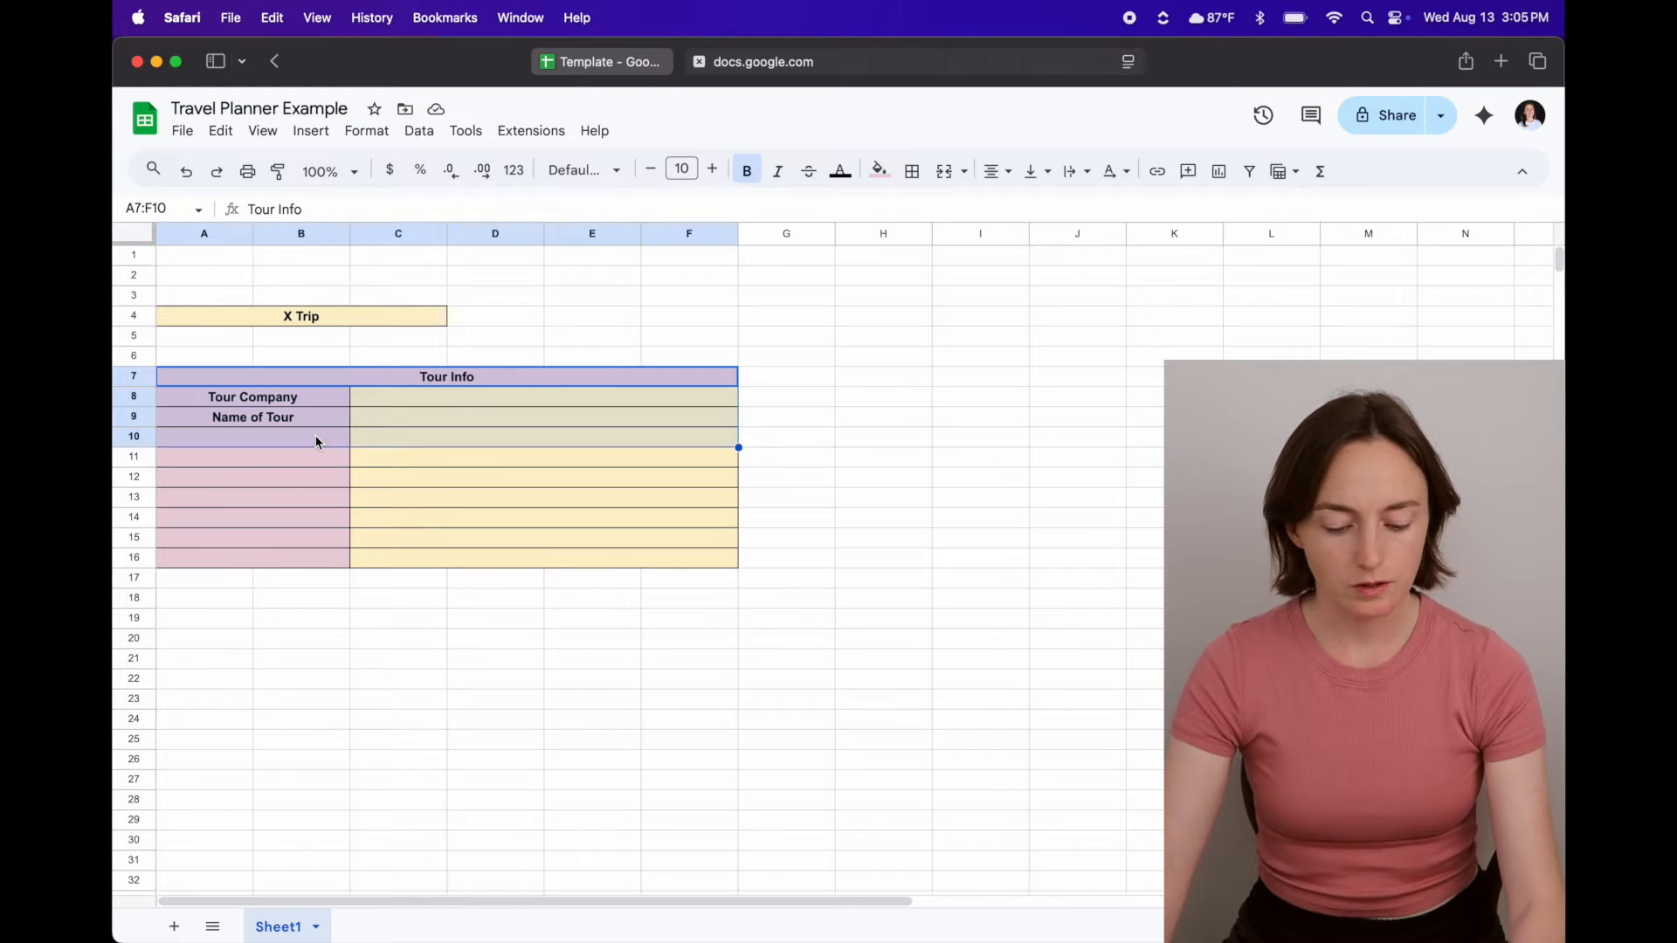
pyautogui.press('super+c')
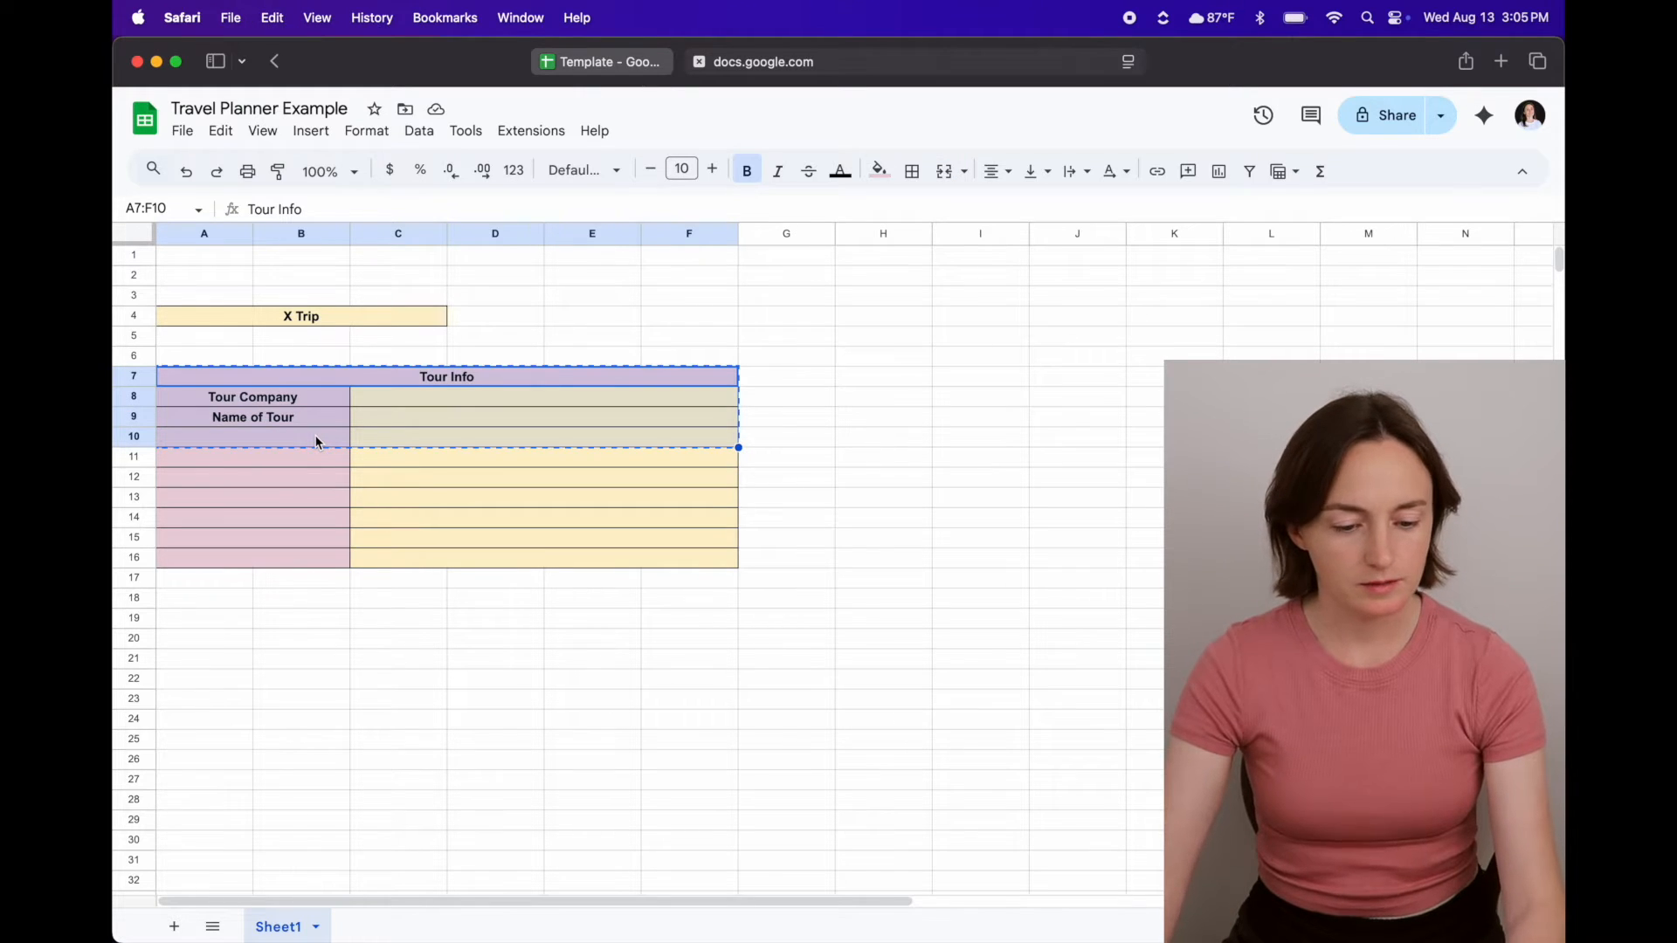
pyautogui.click(220, 625)
pyautogui.press('super+v')
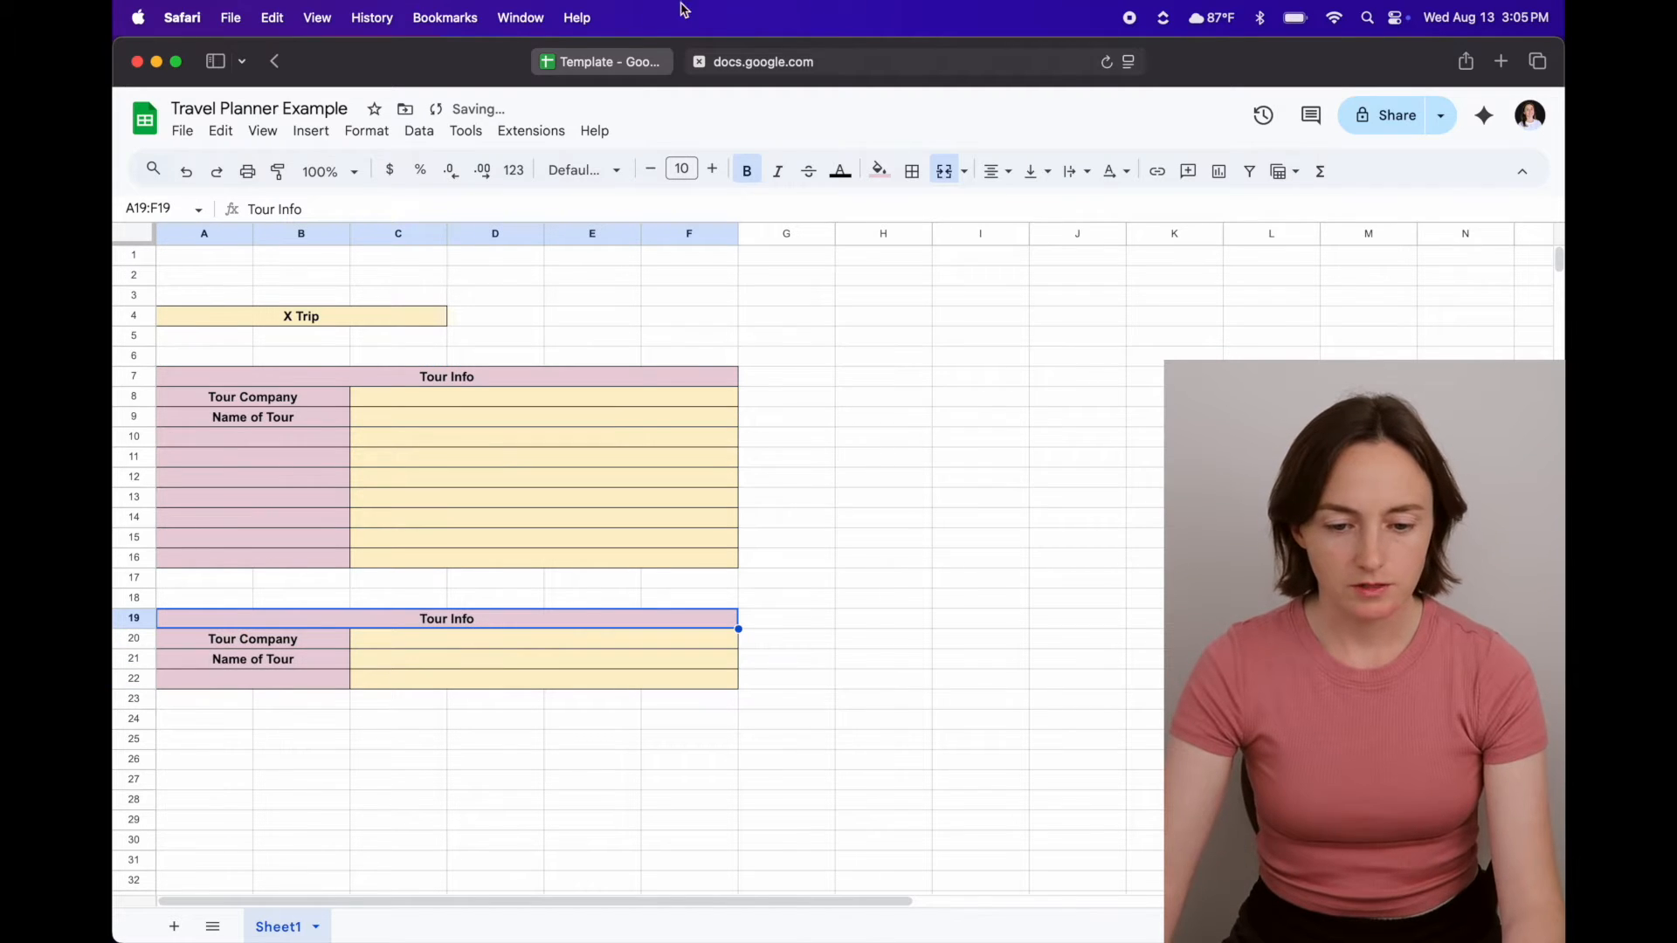
# - Change the copied block's heading in A19:F19 to "Trip Info", matching the reference template
pyautogui.click(634, 62)
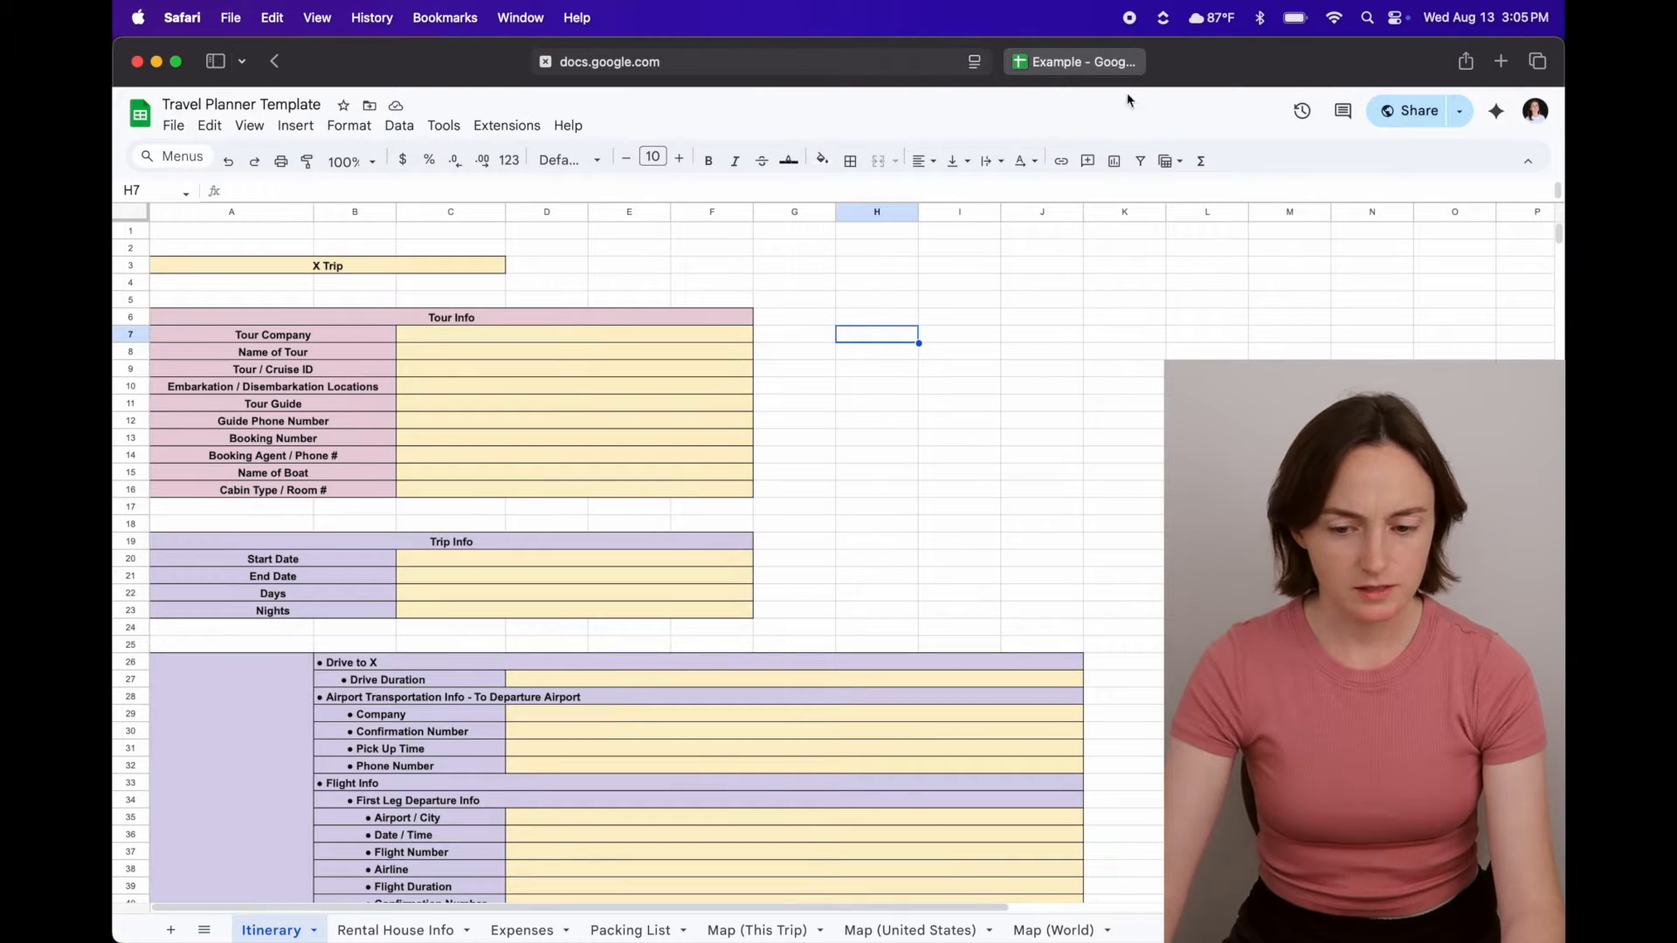
pyautogui.click(1102, 61)
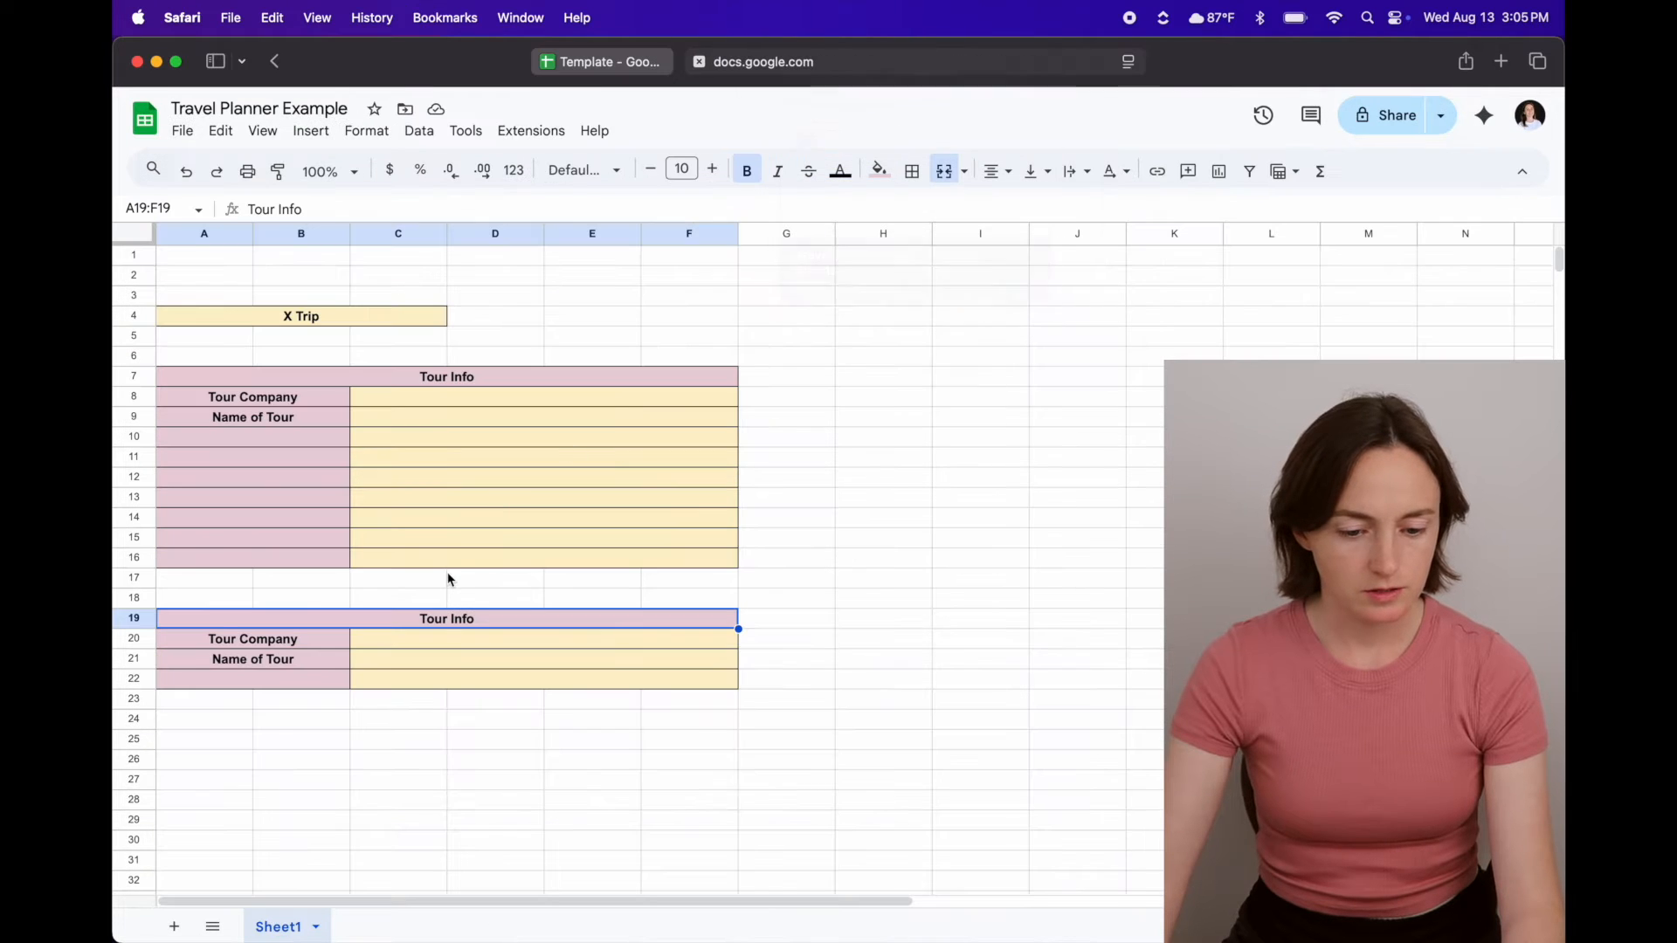
pyautogui.doubleClick(449, 621)
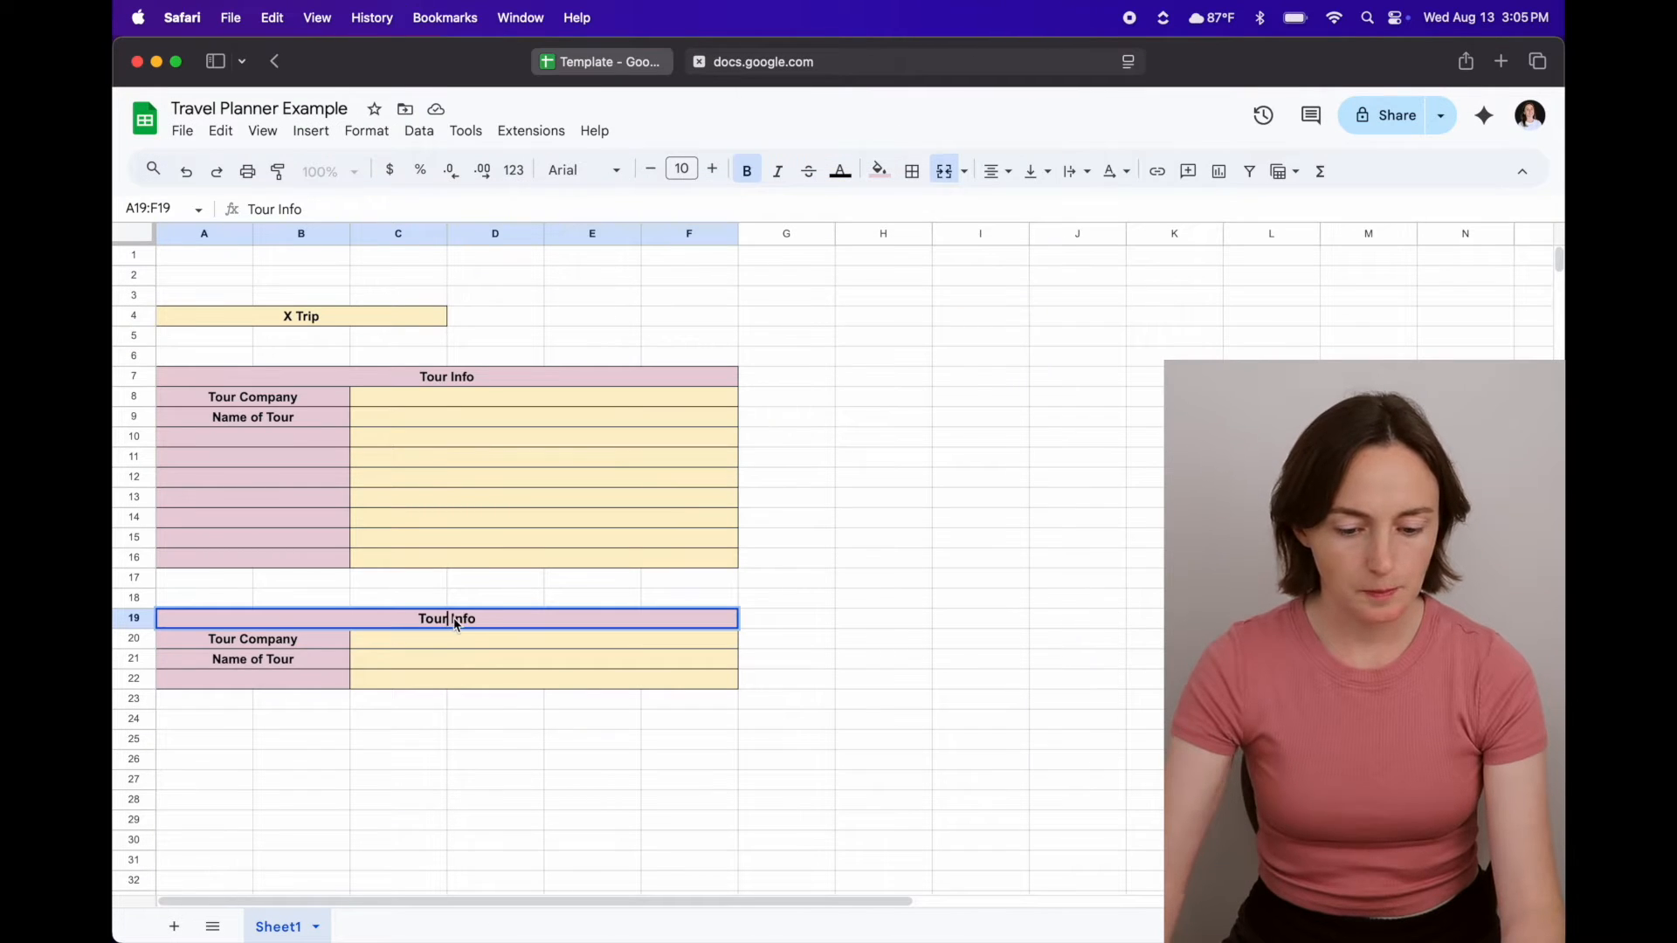
pyautogui.press('BackSpace')
pyautogui.press('BackSpace')
pyautogui.press('BackSpace')
pyautogui.write('rip')
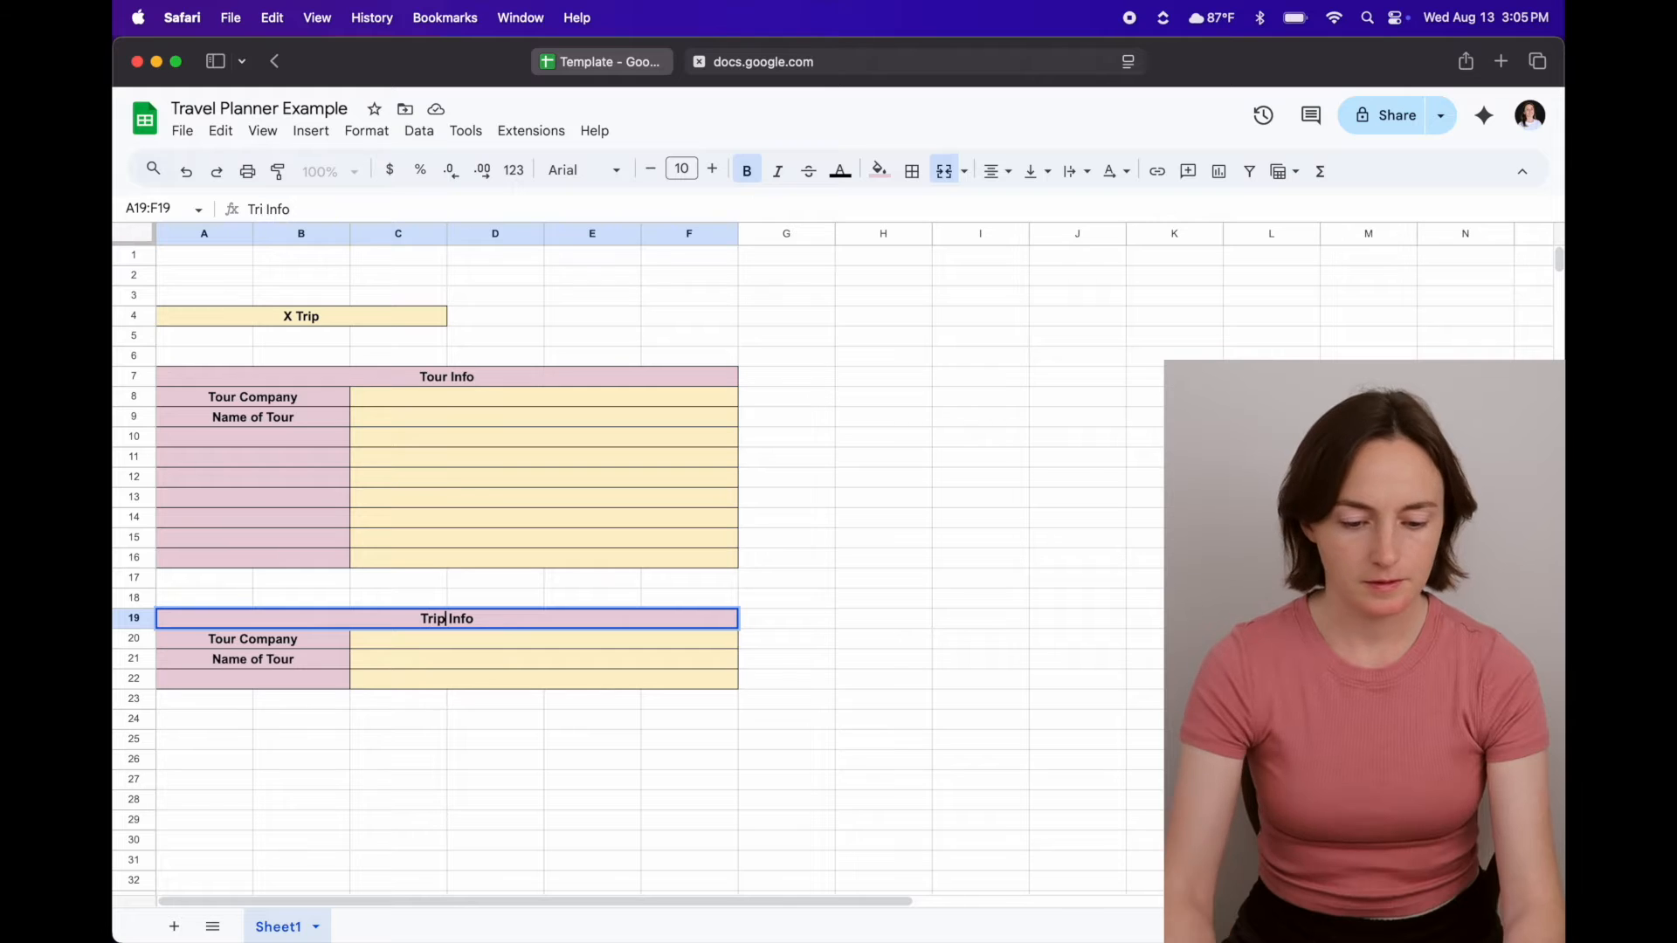
pyautogui.click(462, 646)
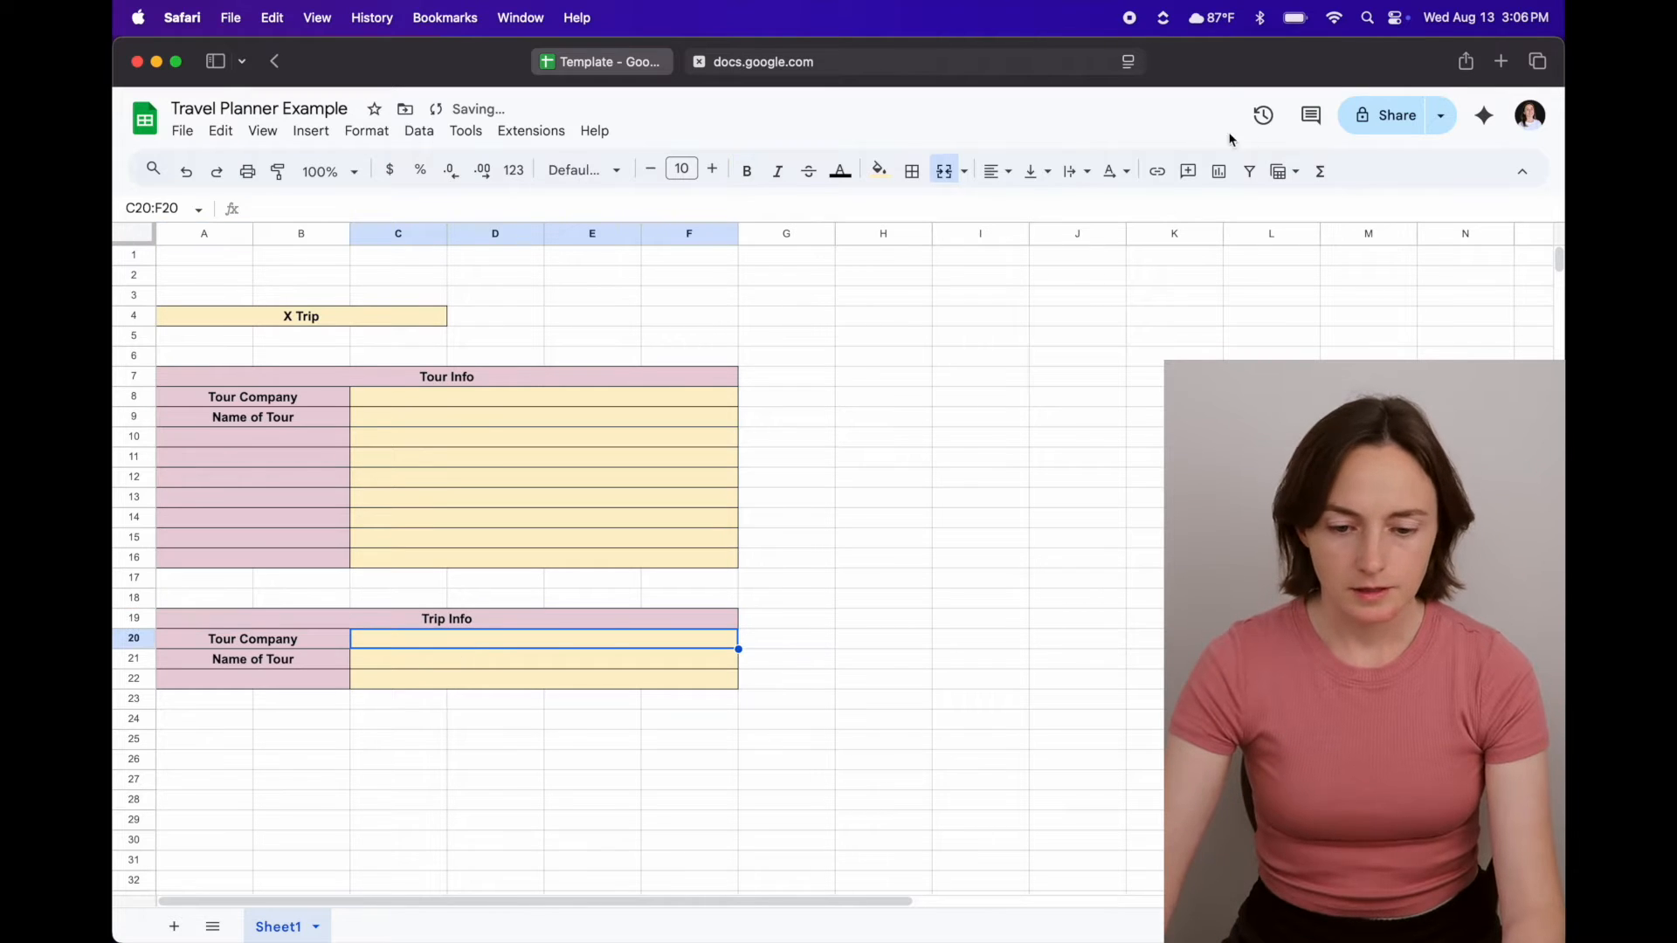
# - Check the Trip Info labels in the finished template, then change A20 to "Start Date" and A21 to "End Date"
pyautogui.click(609, 74)
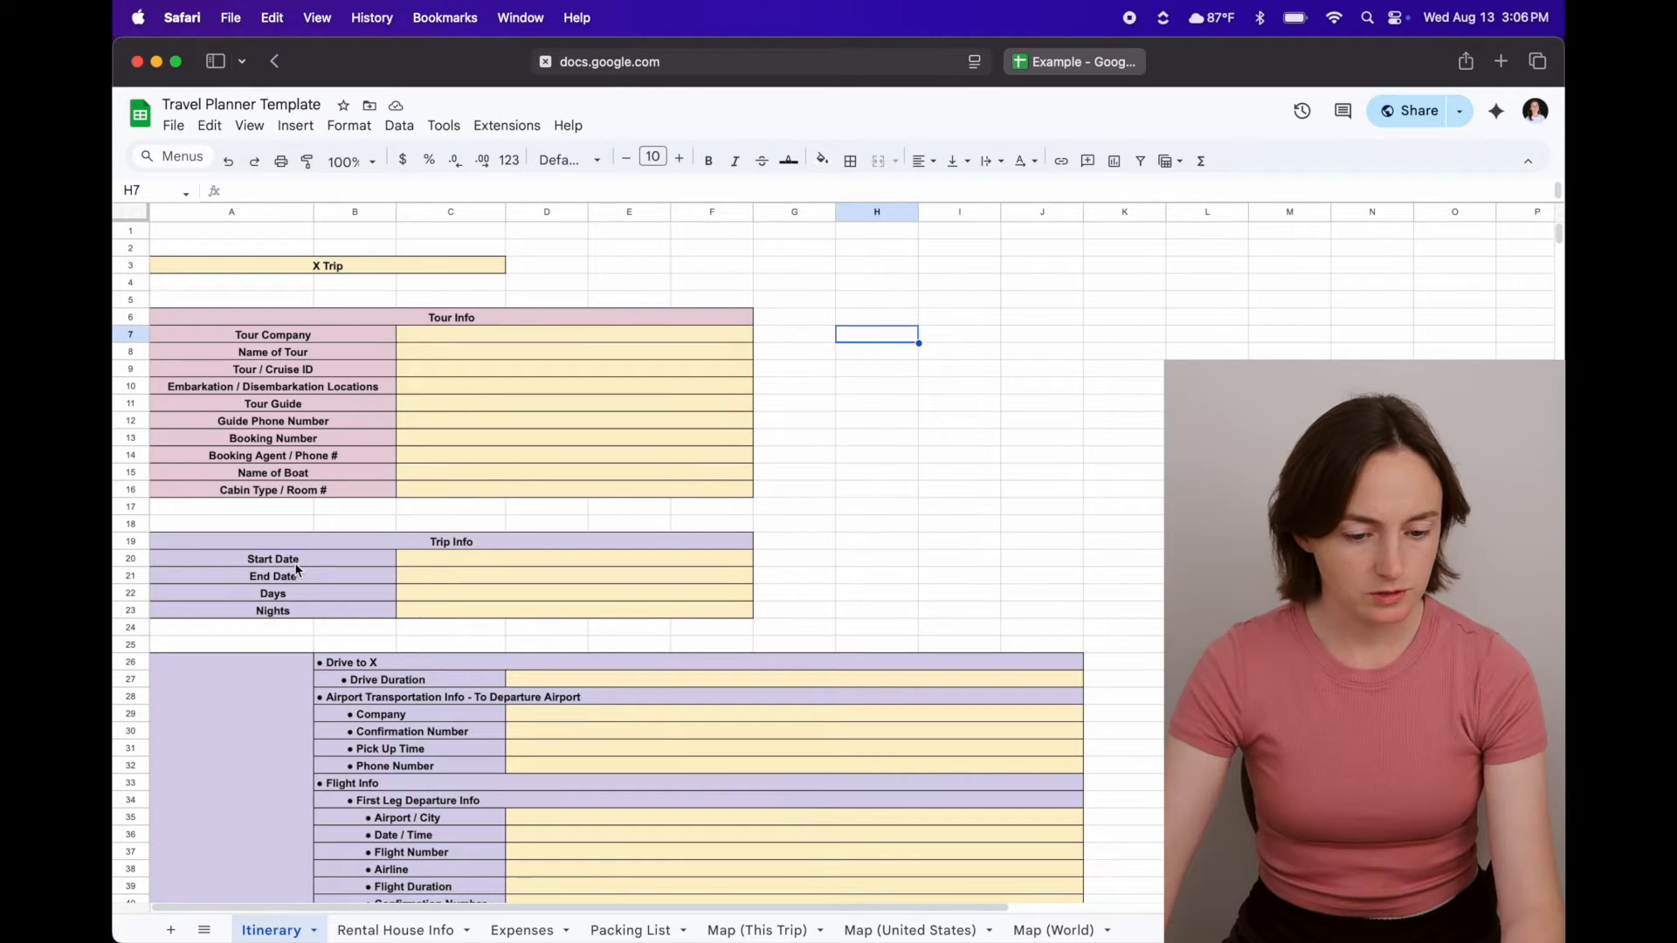
pyautogui.click(1118, 73)
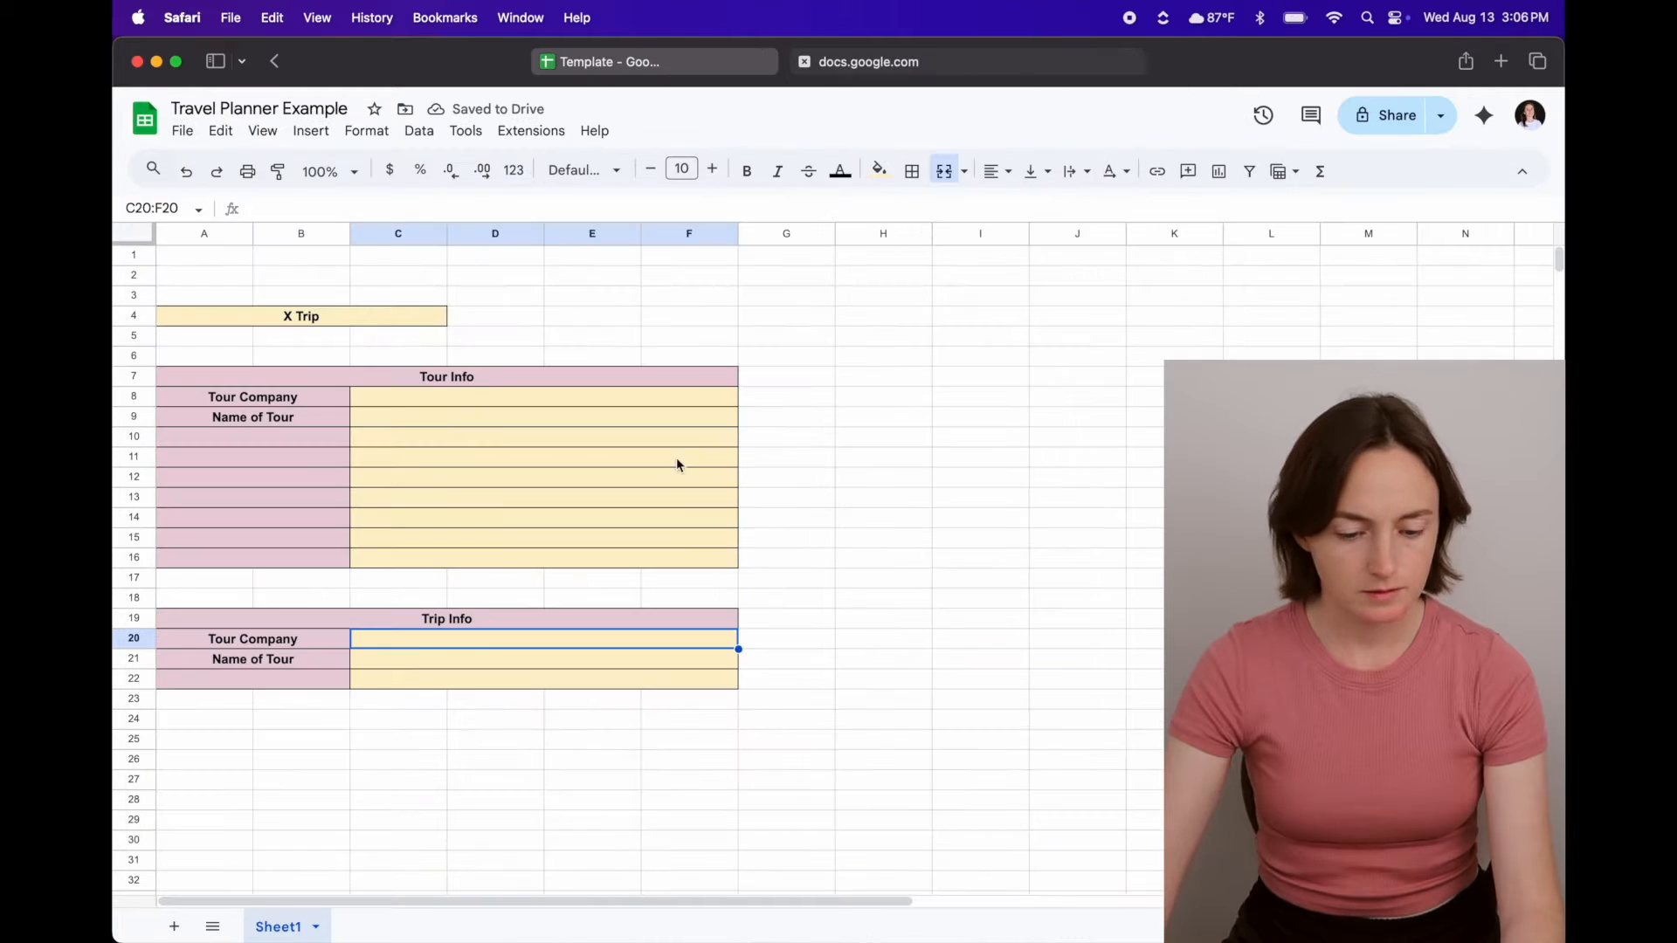
pyautogui.doubleClick(289, 644)
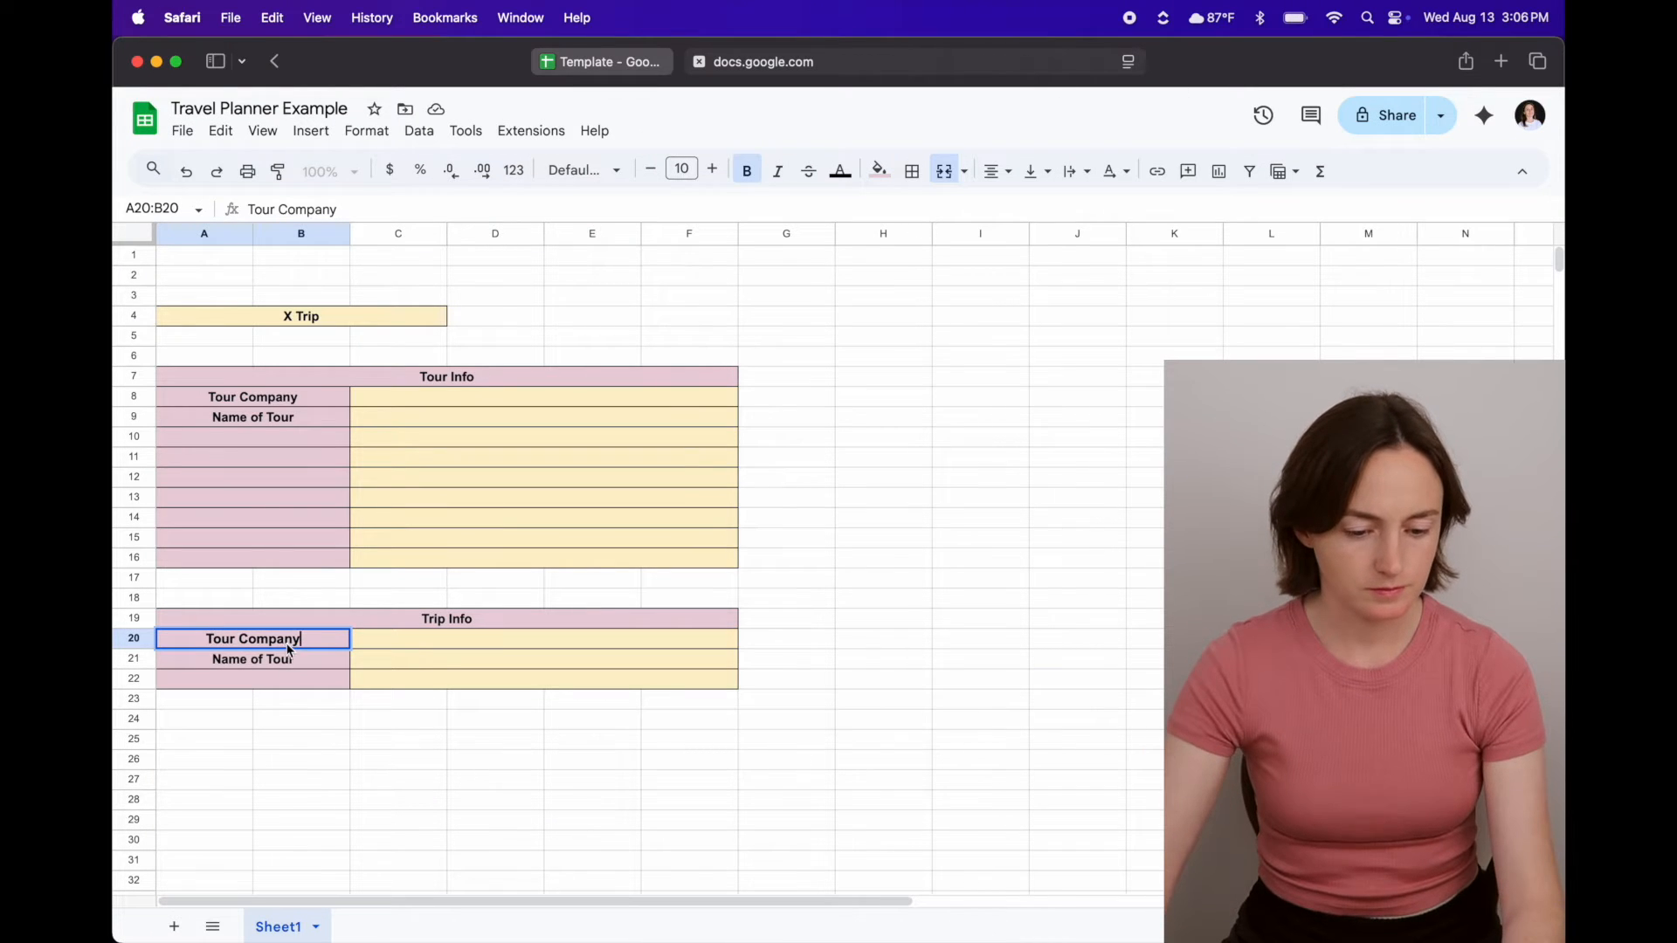
pyautogui.press('super+a')
pyautogui.write('Star')
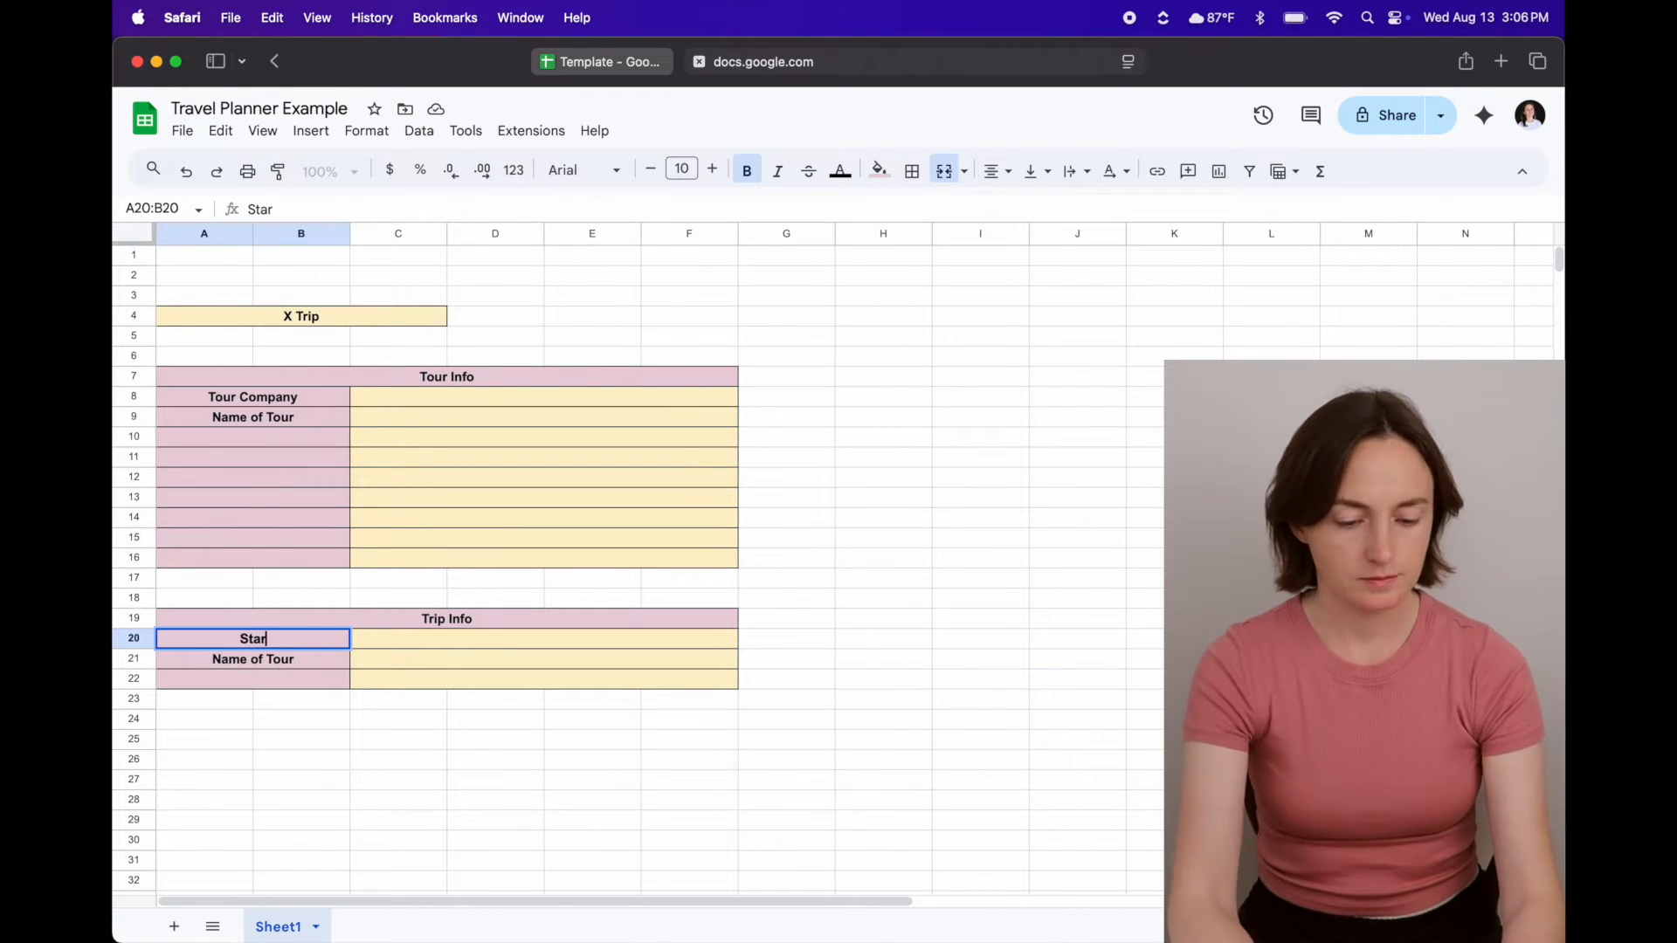
pyautogui.write('t Date')
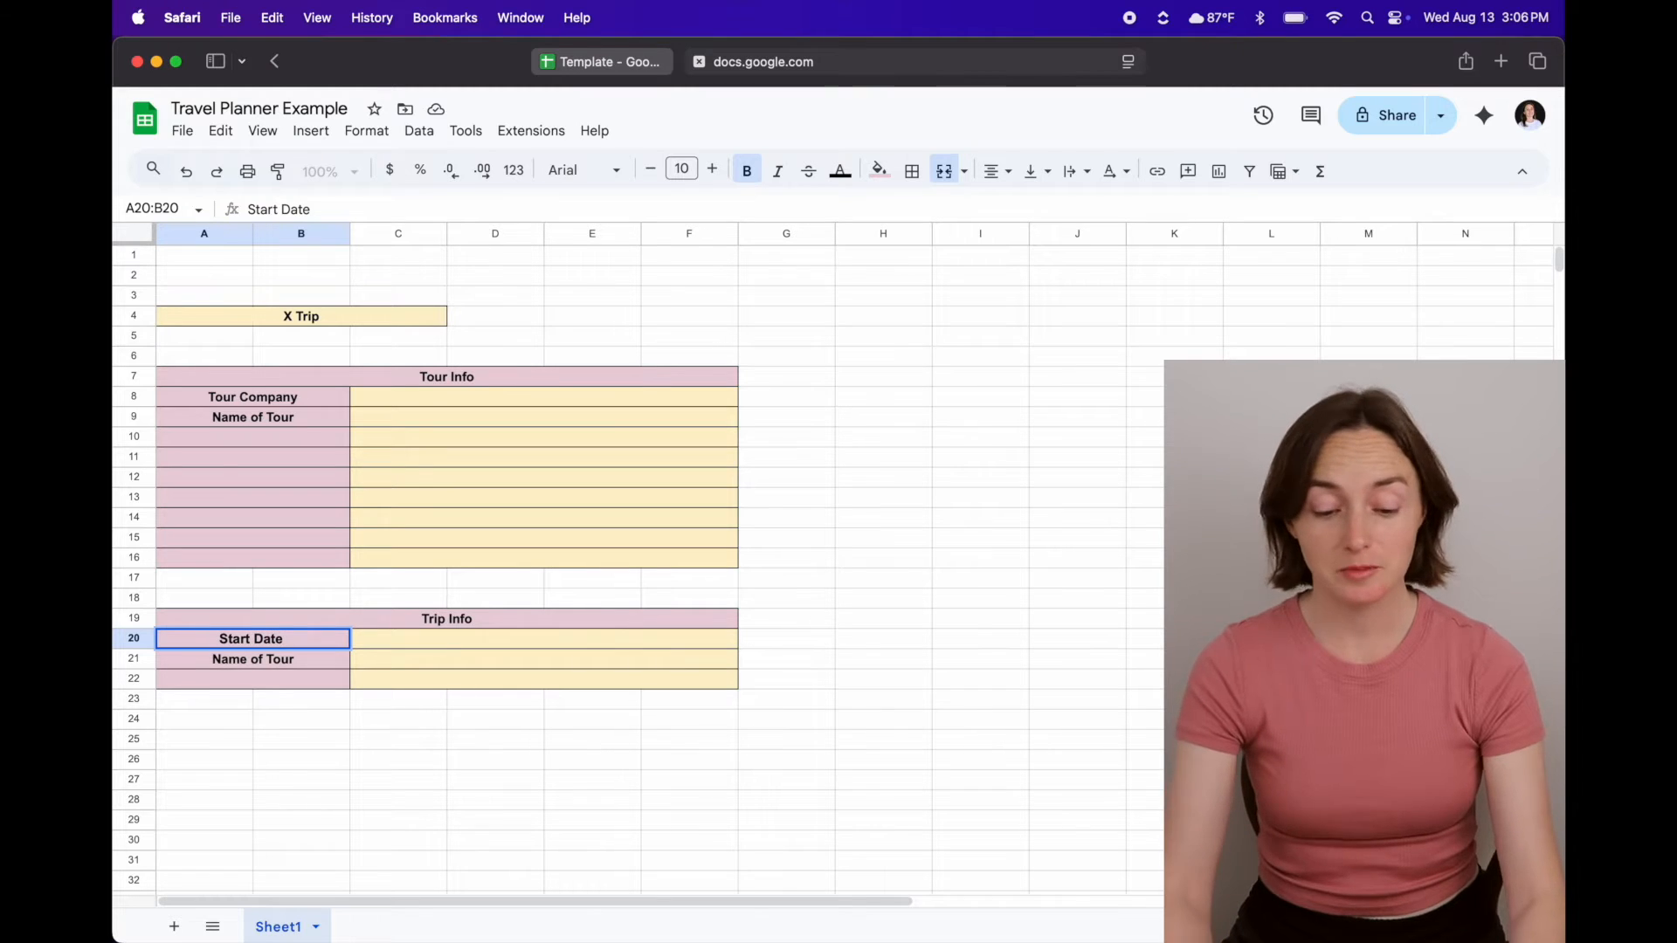
pyautogui.click(259, 668)
pyautogui.click(259, 664)
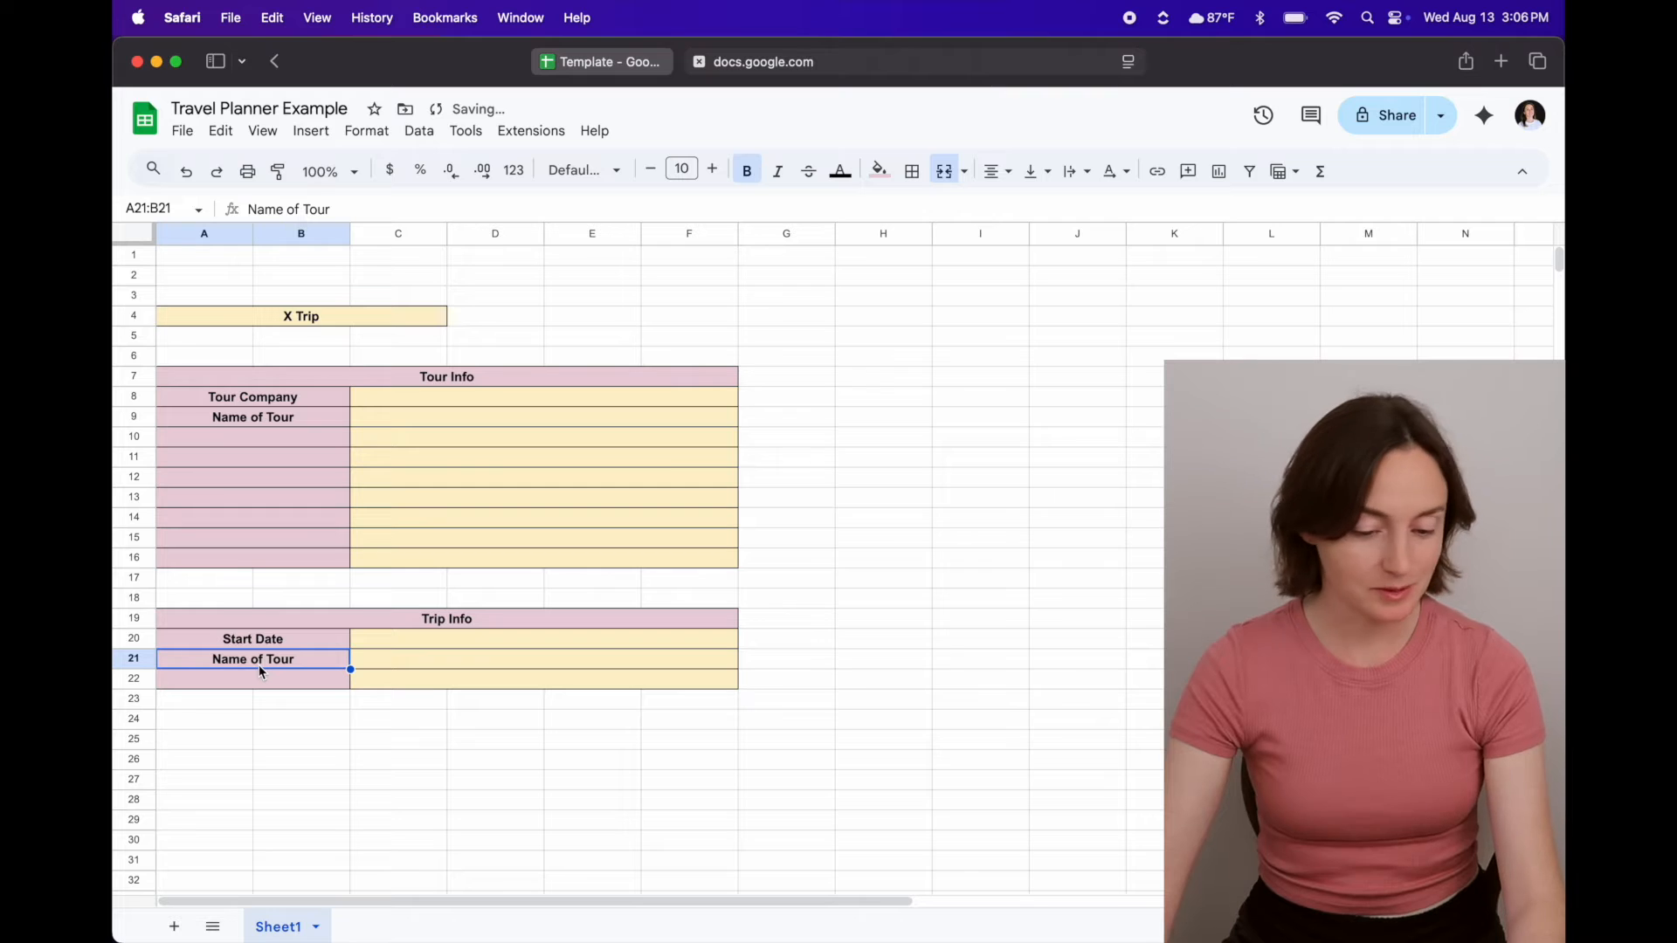
pyautogui.write('End Date')
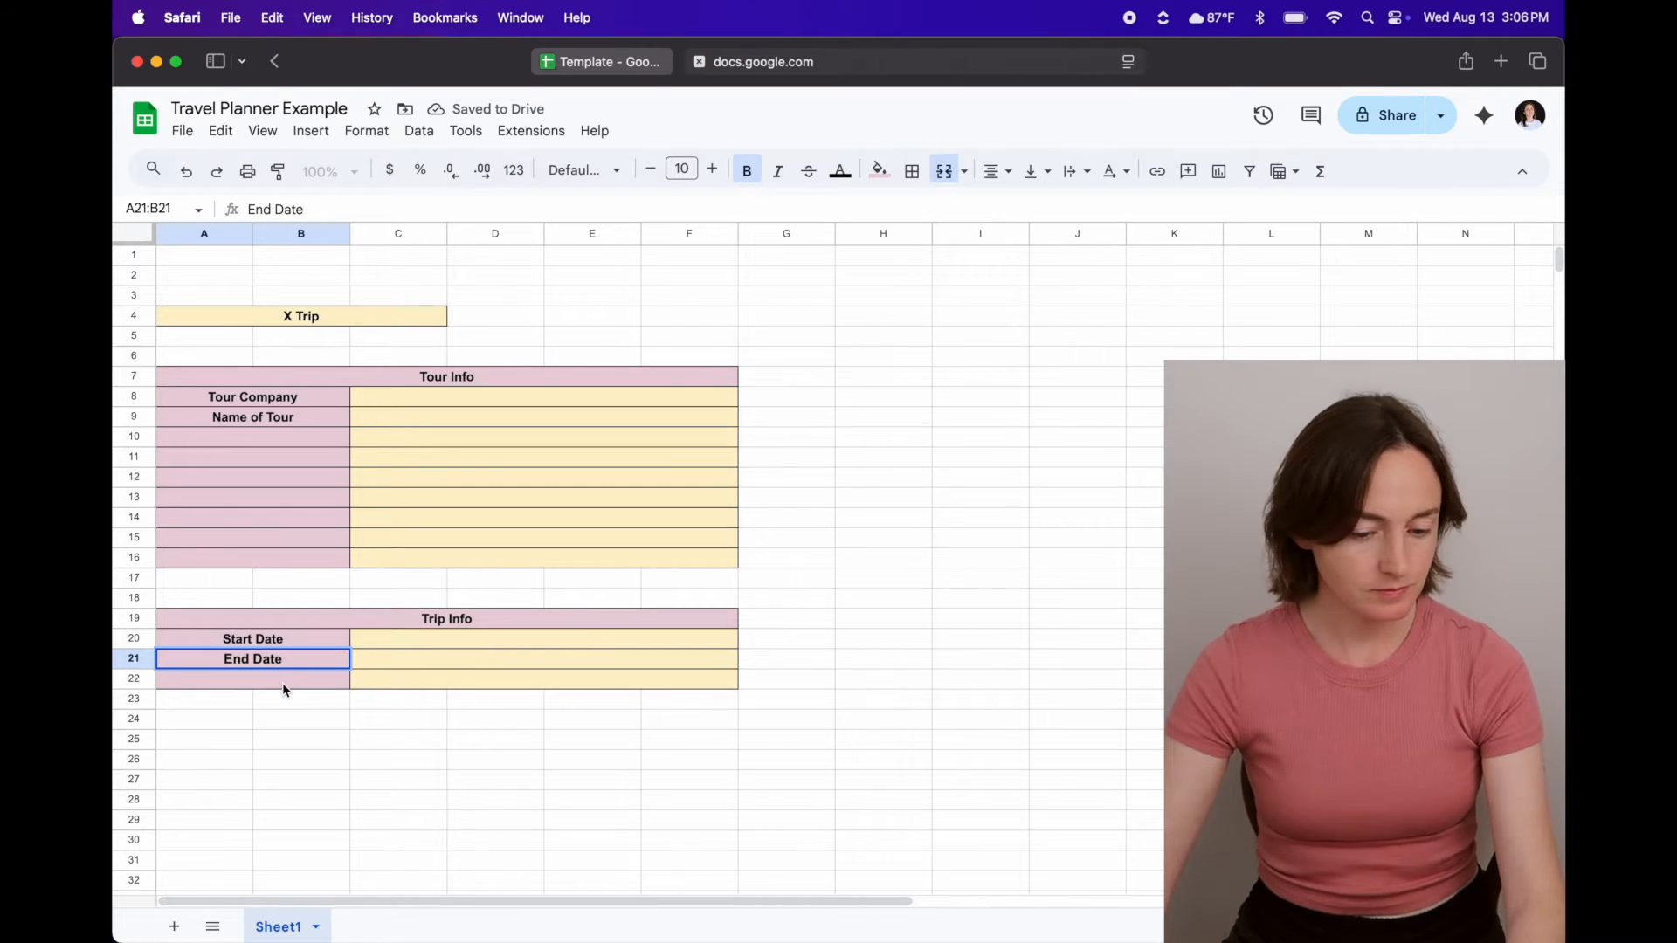
pyautogui.press('Return')
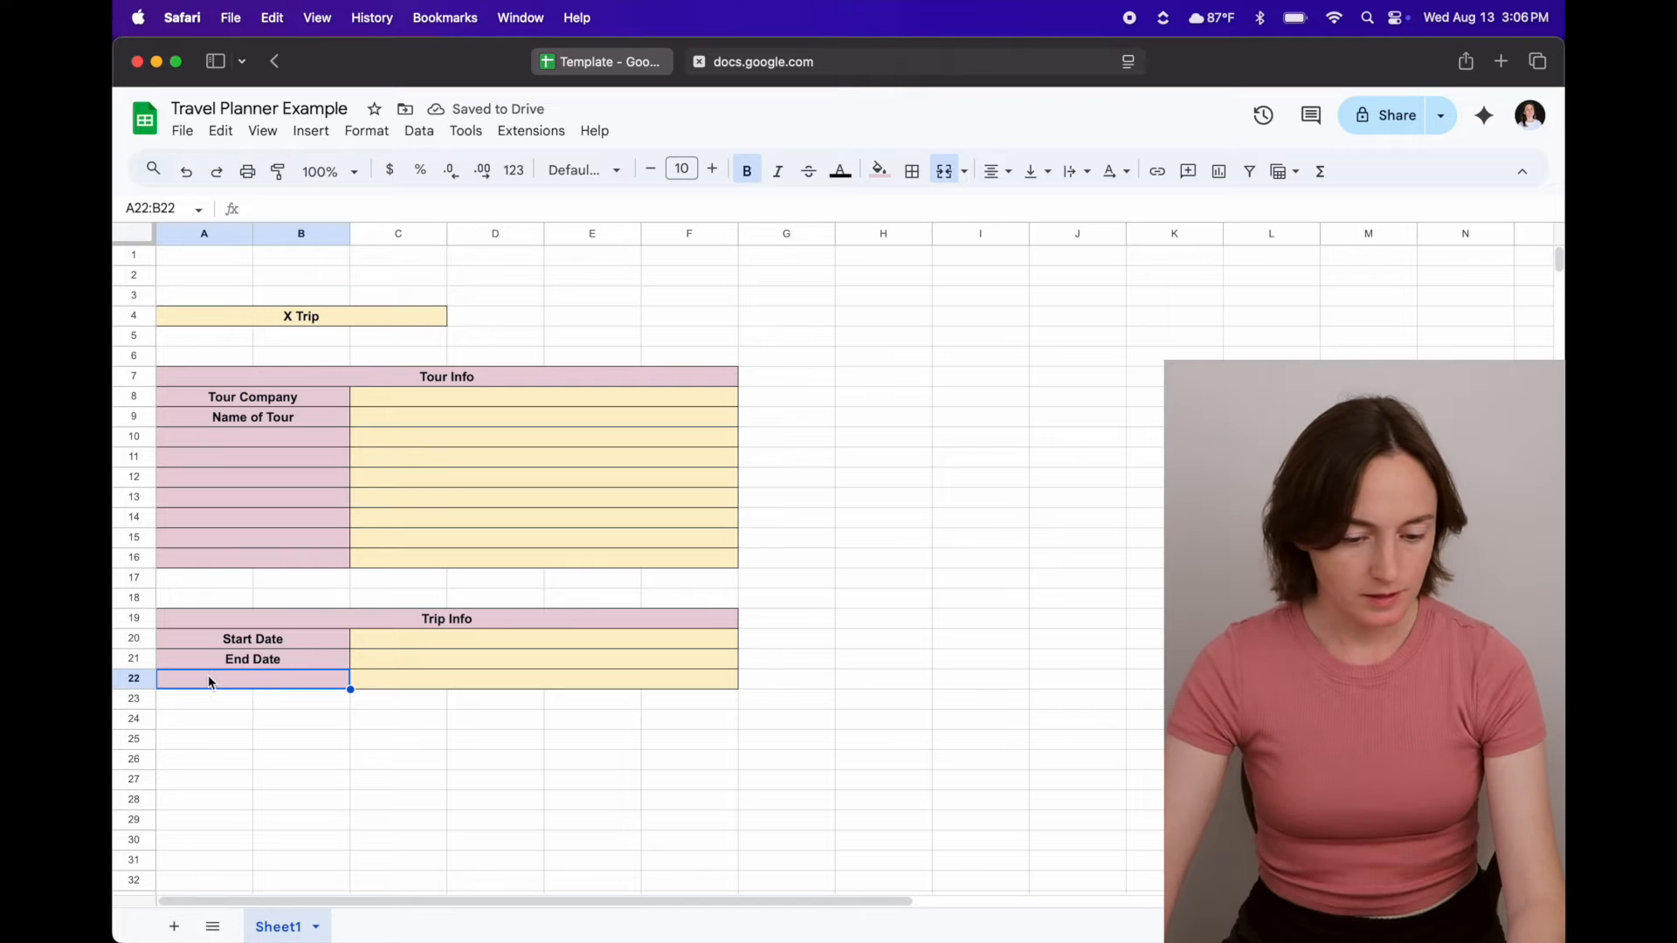
# - Copy the blank formatted row A22:F22 of the Trip Info table into row 23
pyautogui.moveTo(213, 683); pyautogui.dragTo(354, 683)
pyautogui.press('cmd+c')
pyautogui.moveTo(213, 697); pyautogui.dragTo(704, 701)
pyautogui.press('cmd+v')
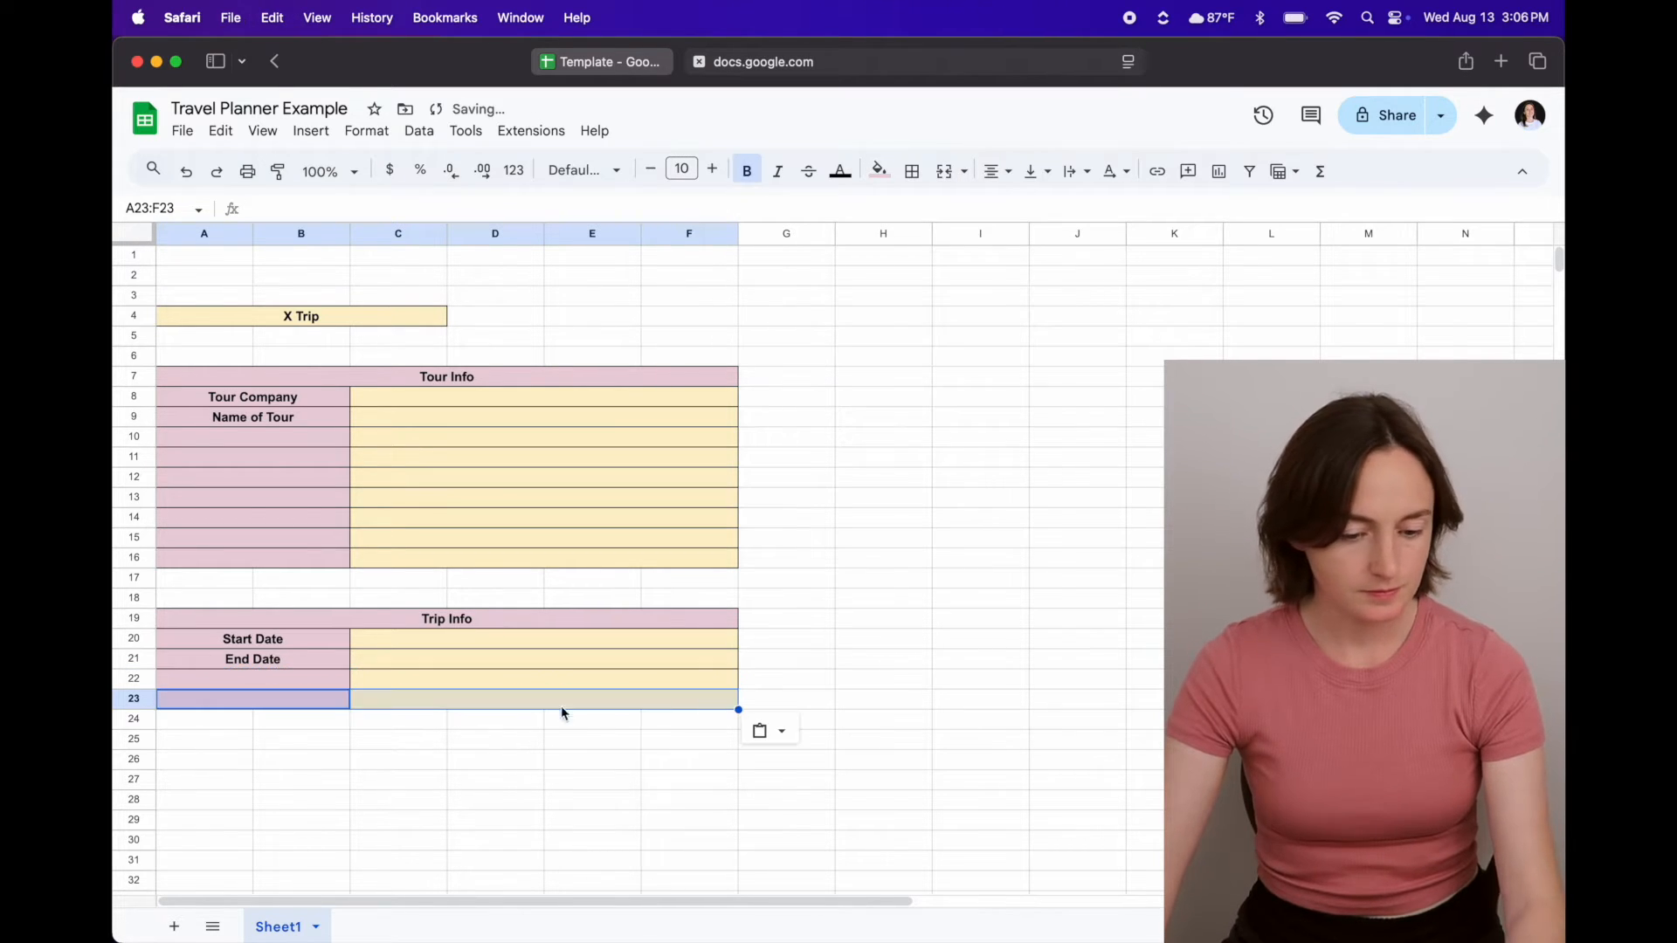
pyautogui.click(282, 745)
# - Fill the Trip Info heading in row 19 and the label cells A20:B23 with light purple
pyautogui.click(256, 622)
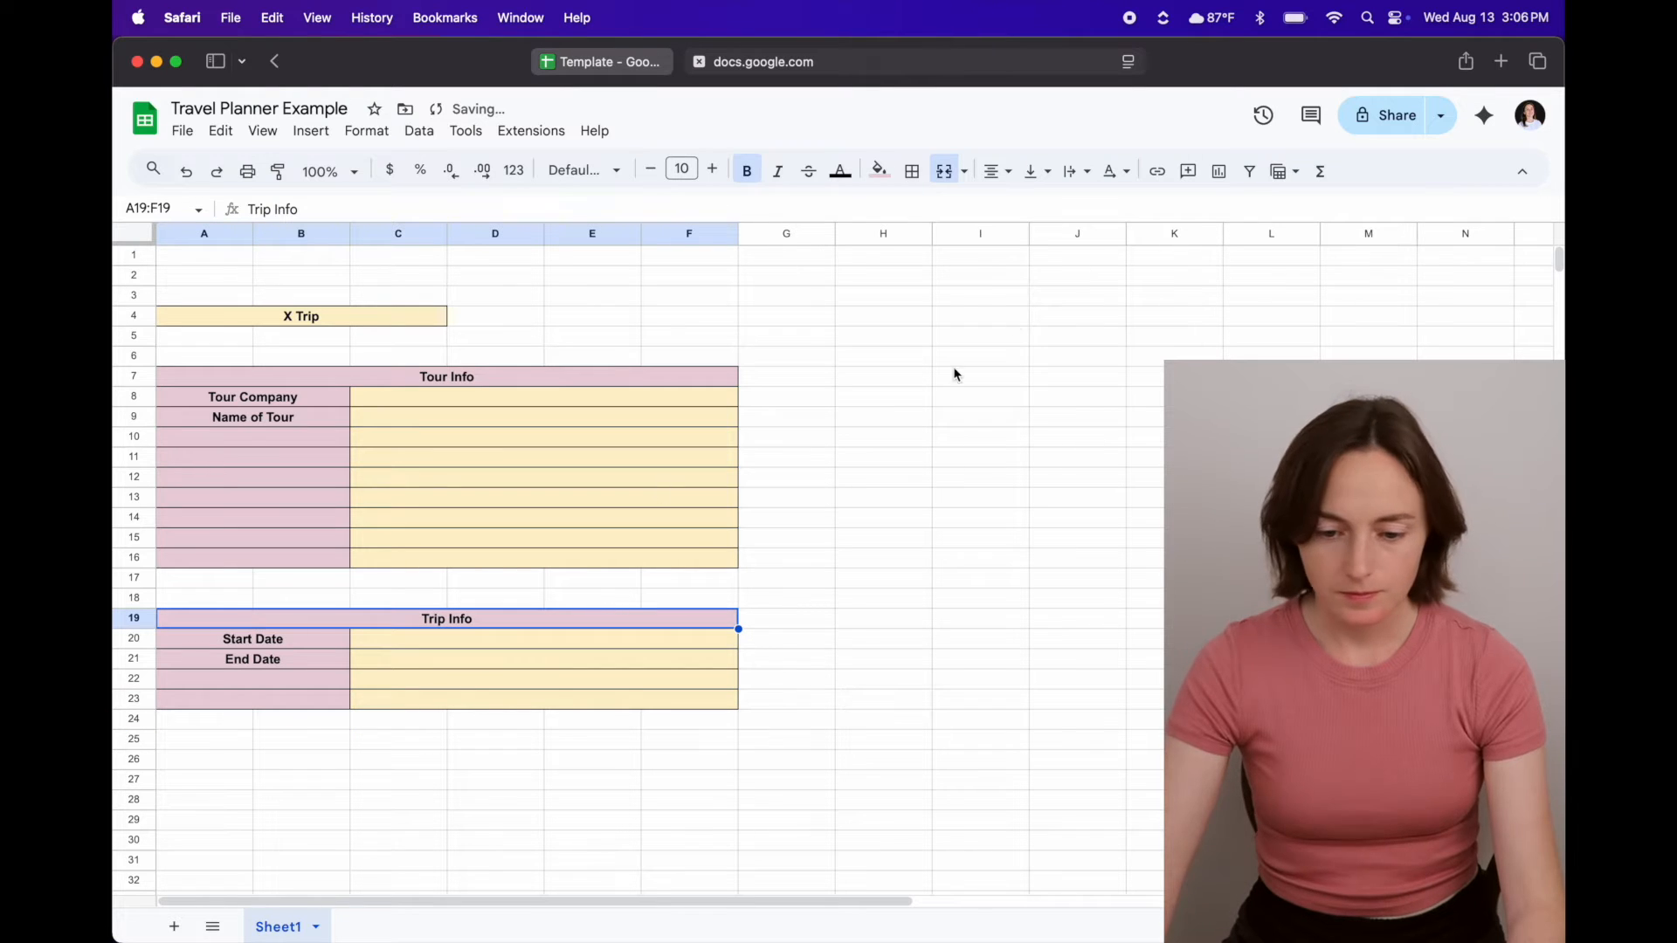
pyautogui.click(879, 170)
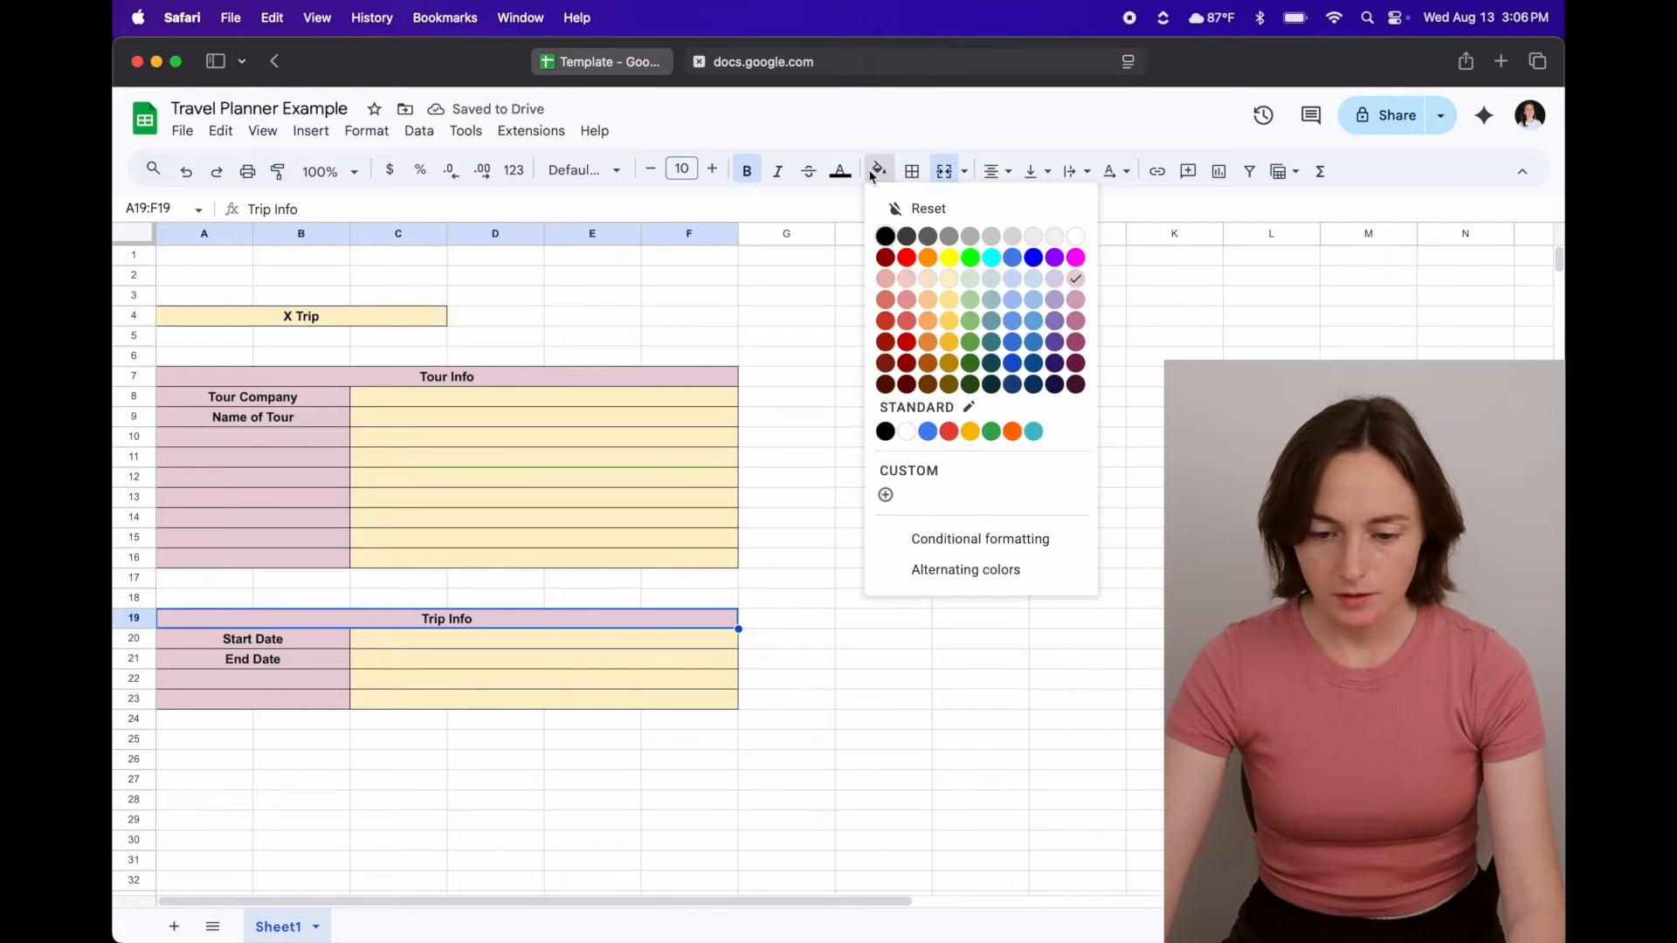
pyautogui.click(1056, 281)
pyautogui.click(207, 756)
pyautogui.moveTo(264, 638); pyautogui.dragTo(264, 709)
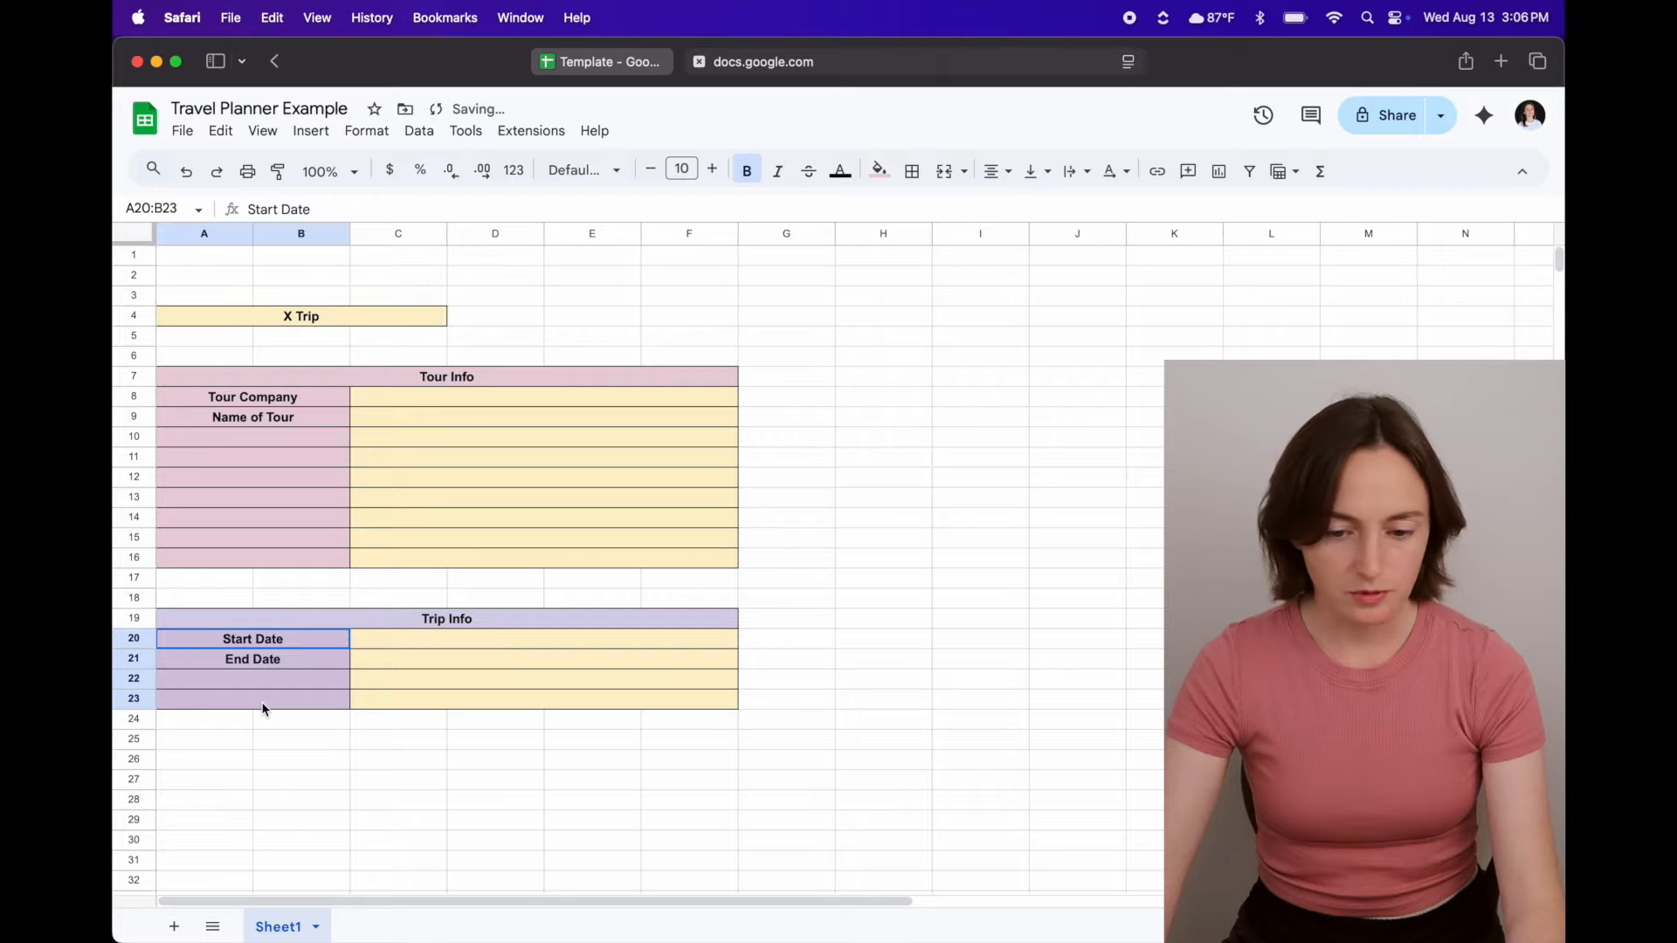
pyautogui.click(879, 171)
pyautogui.click(1054, 281)
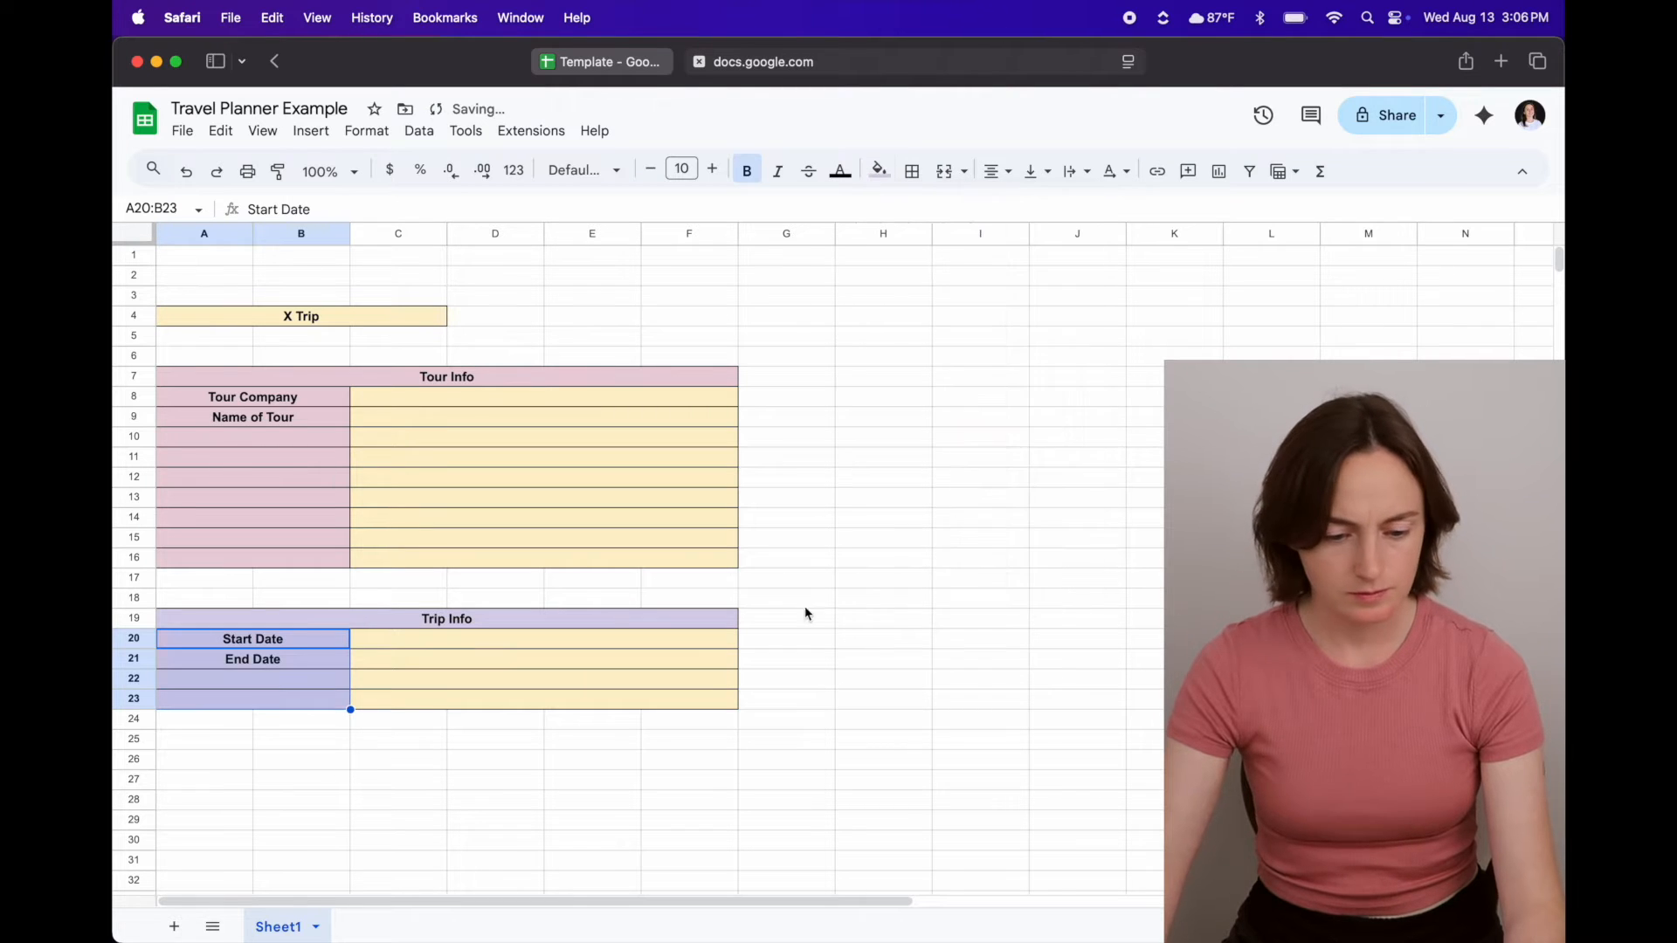
pyautogui.click(376, 757)
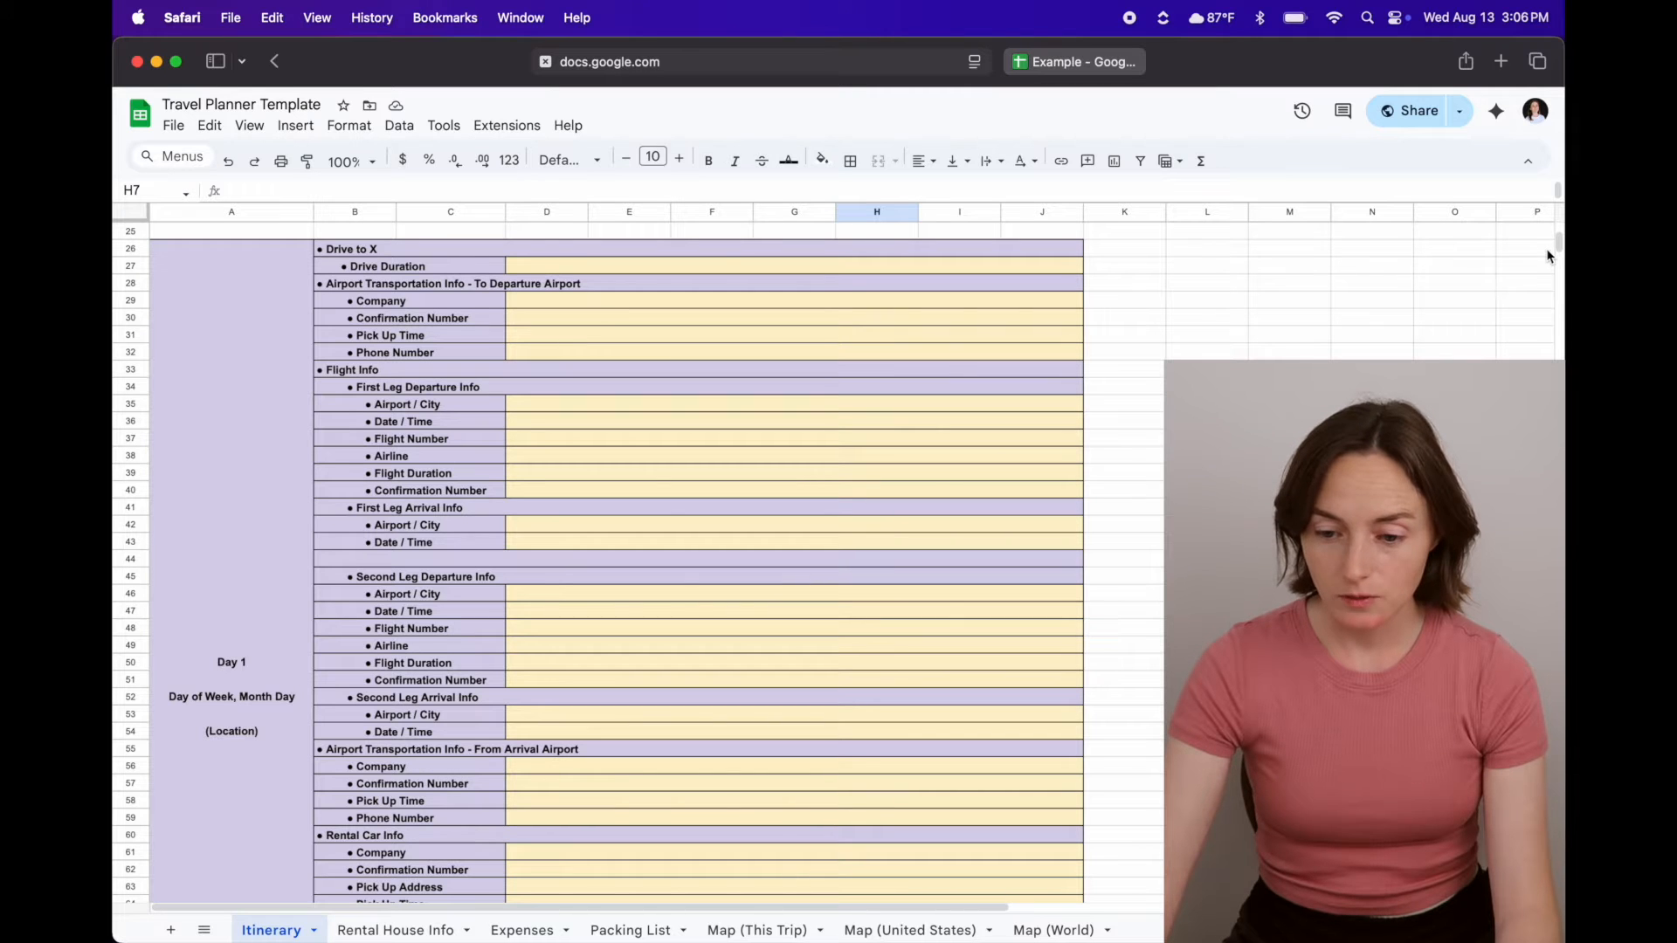
# - Examine the day-by-day itinerary blocks in the finished Travel Planner Template, from Day 1 through Day 30, and the layout starting at row 26
pyautogui.moveTo(1558, 244); pyautogui.dragTo(1546, 630)
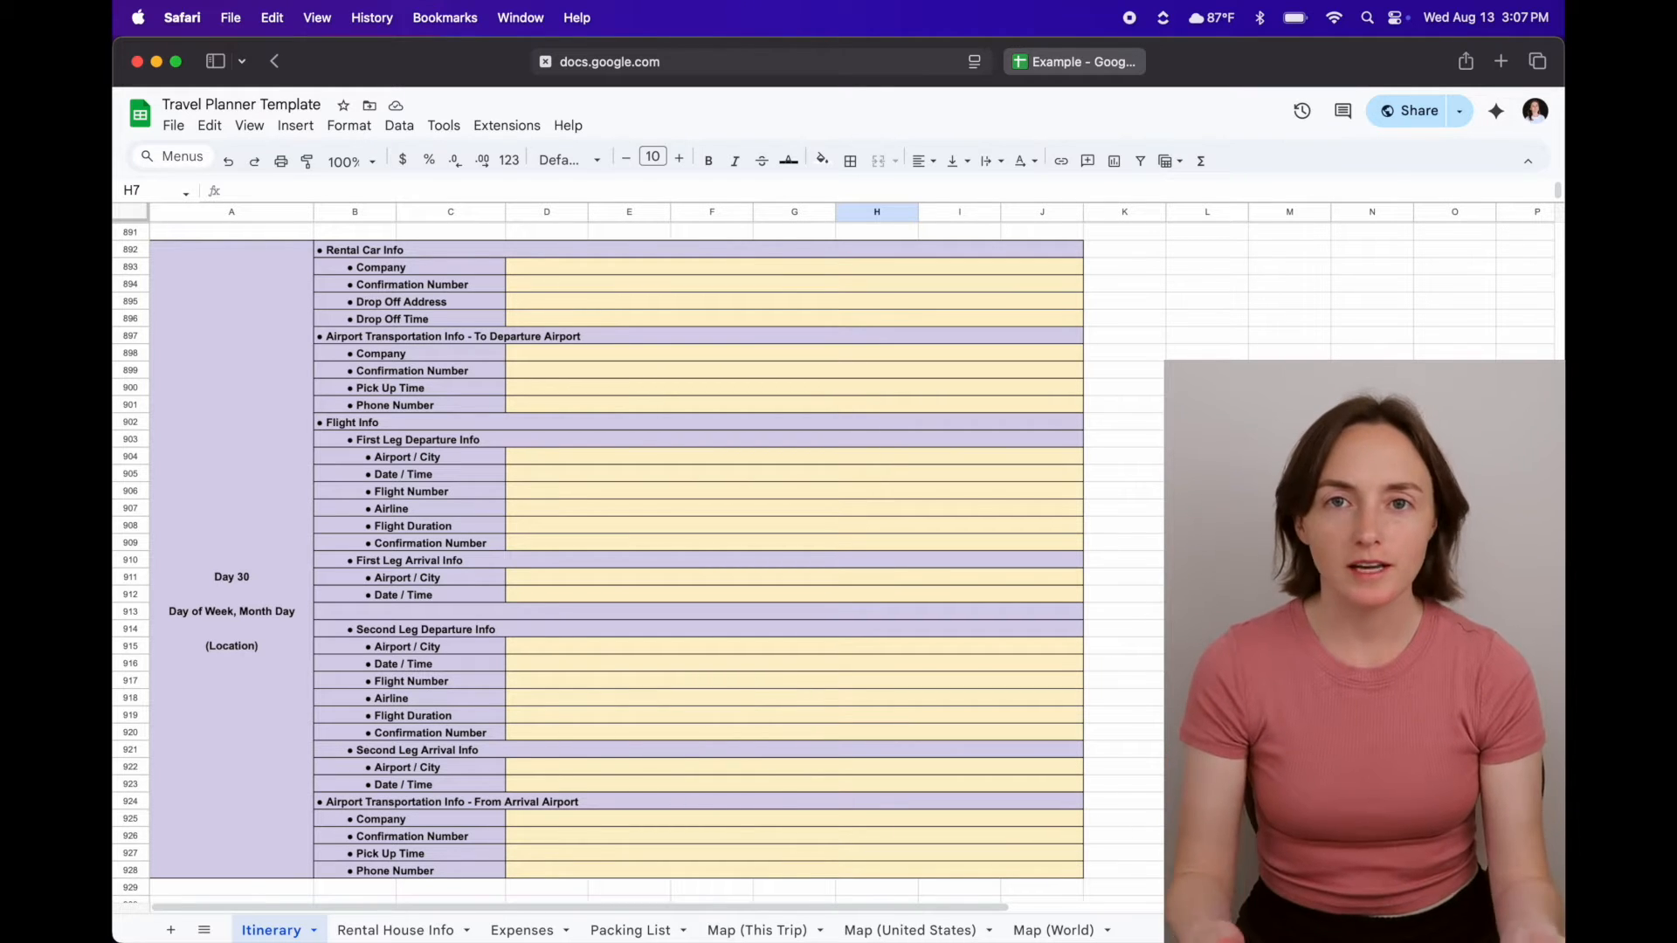
pyautogui.scroll(15, 611, 559)
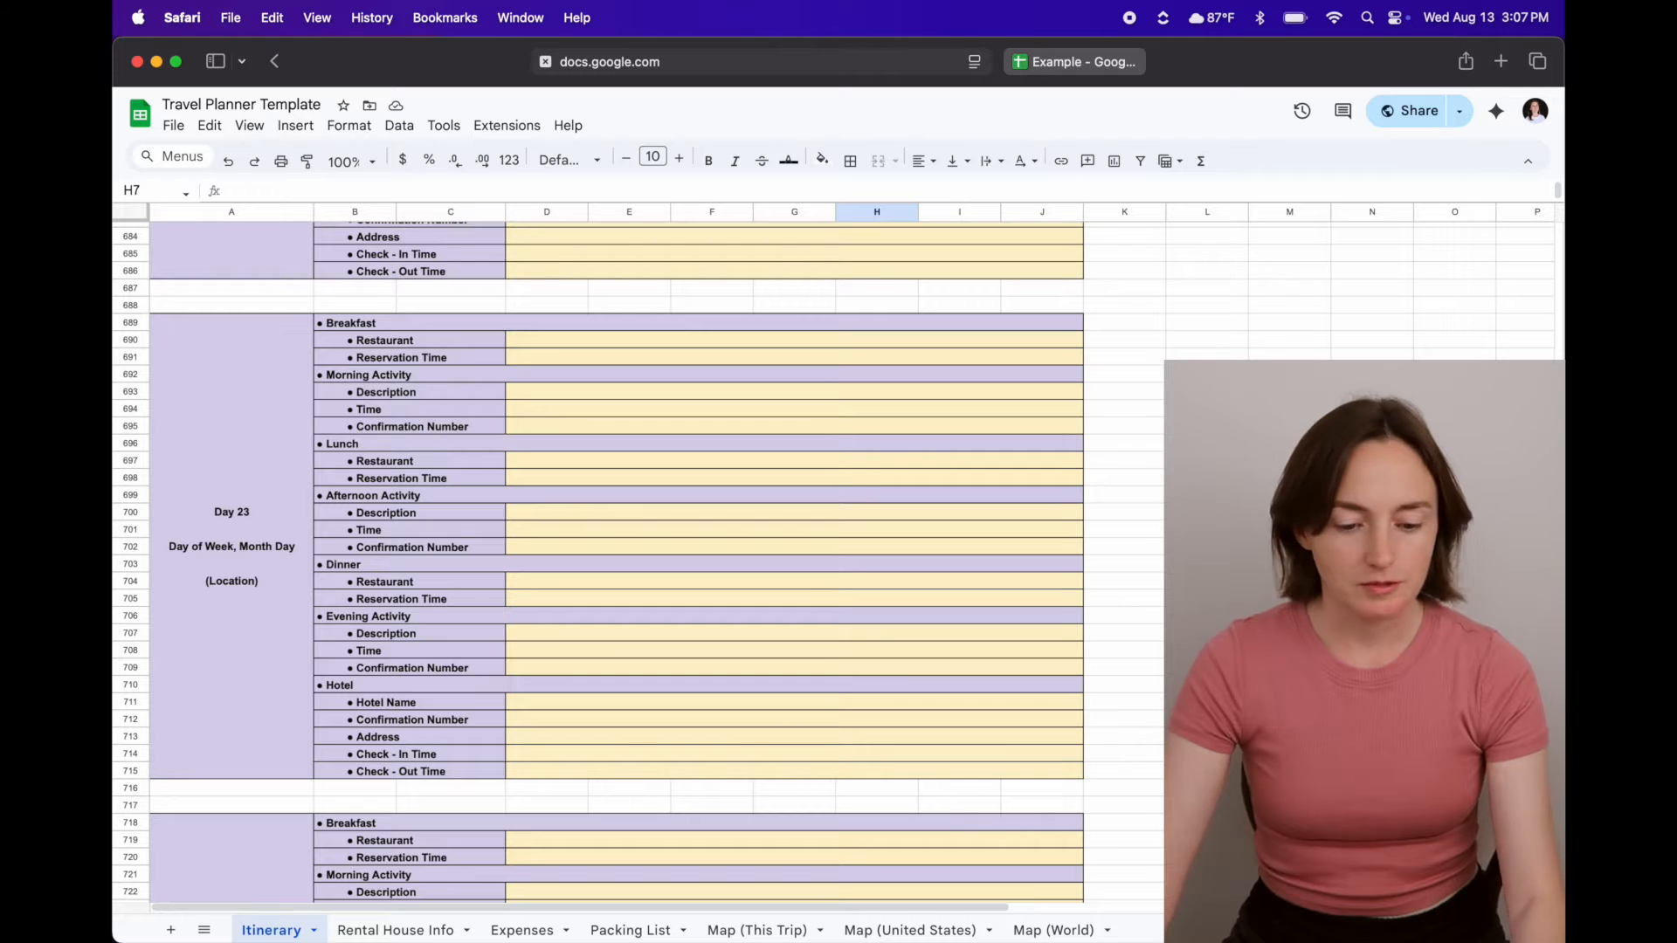
pyautogui.scroll(20, 611, 559)
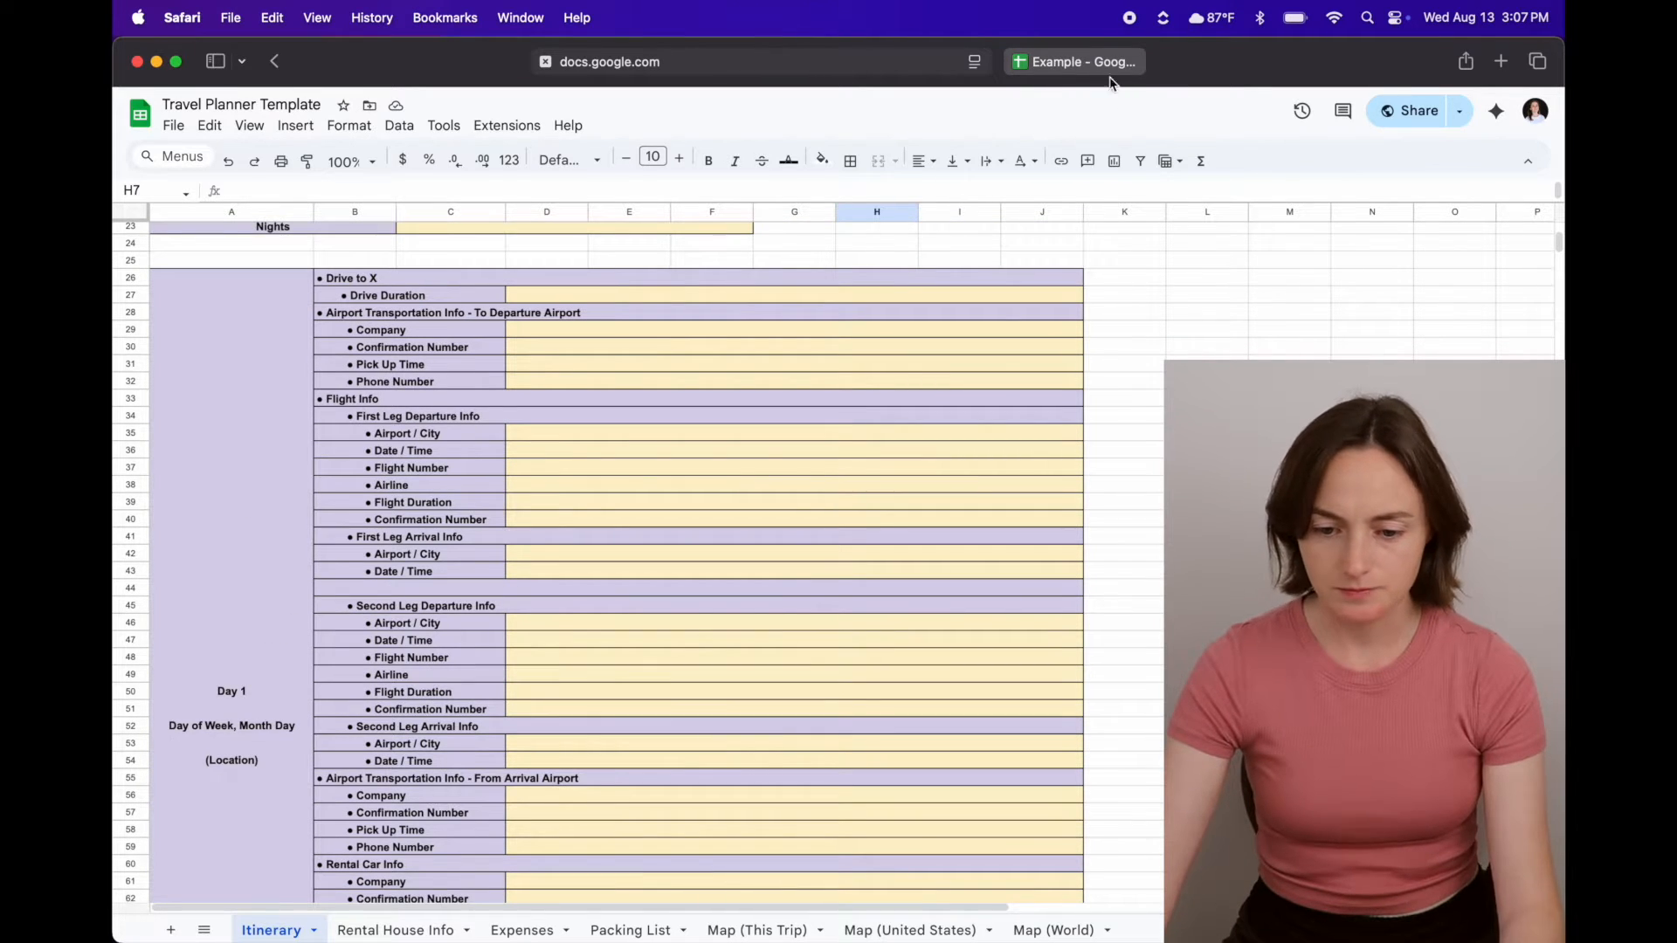
pyautogui.scroll(-1, 295, 286)
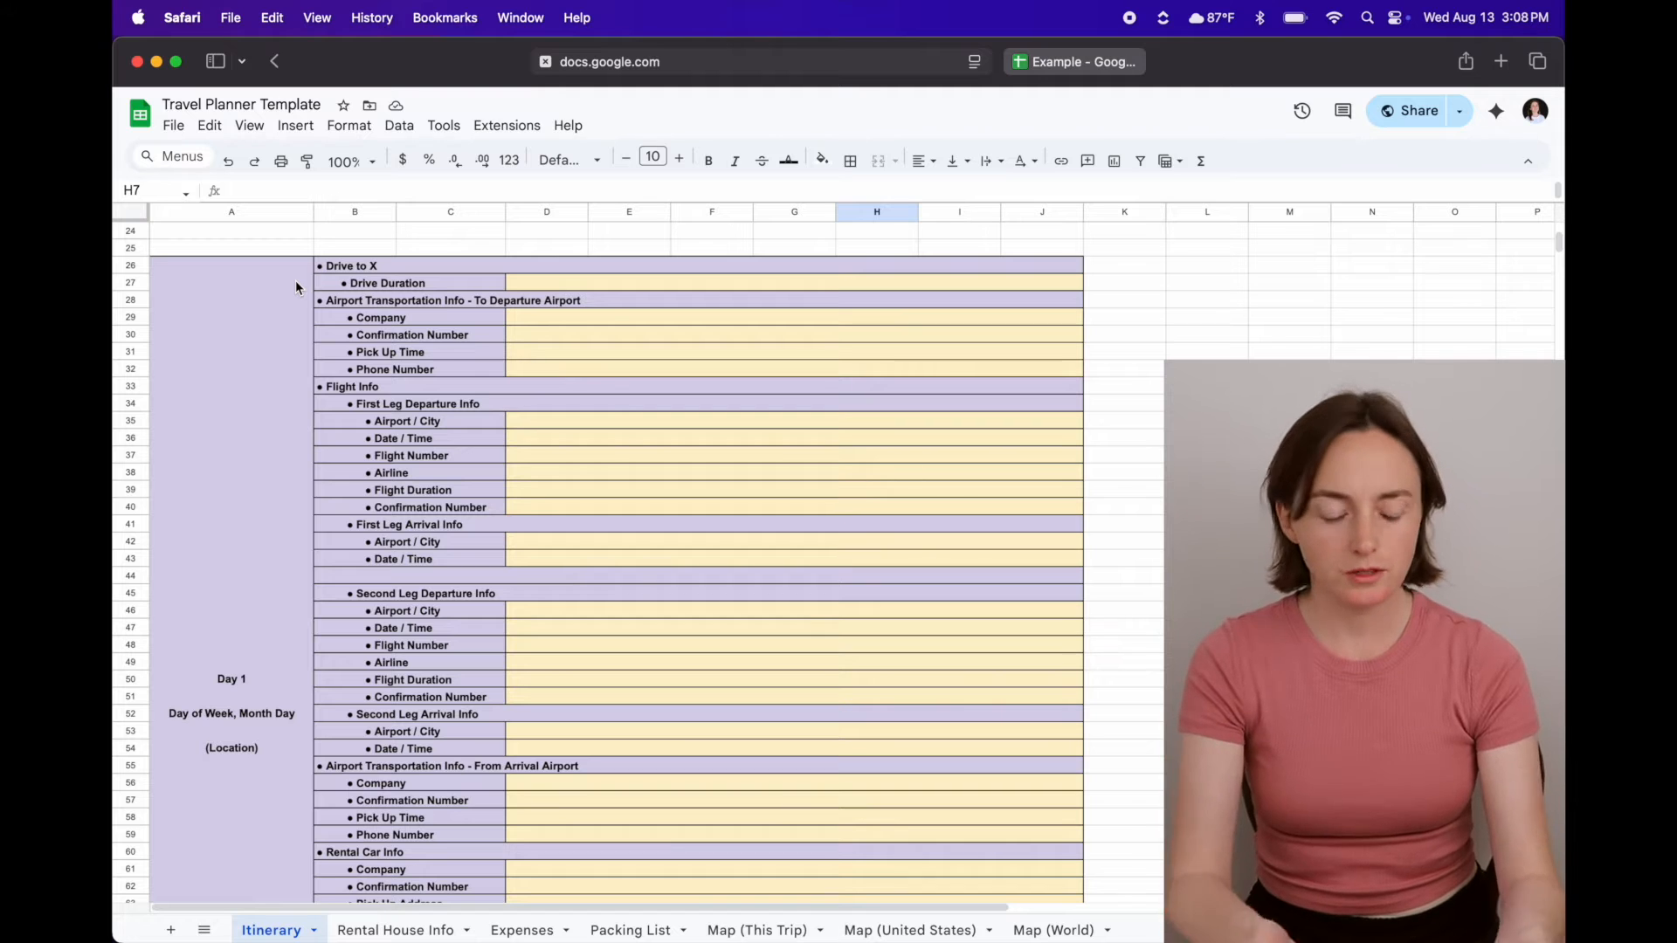
pyautogui.click(1079, 63)
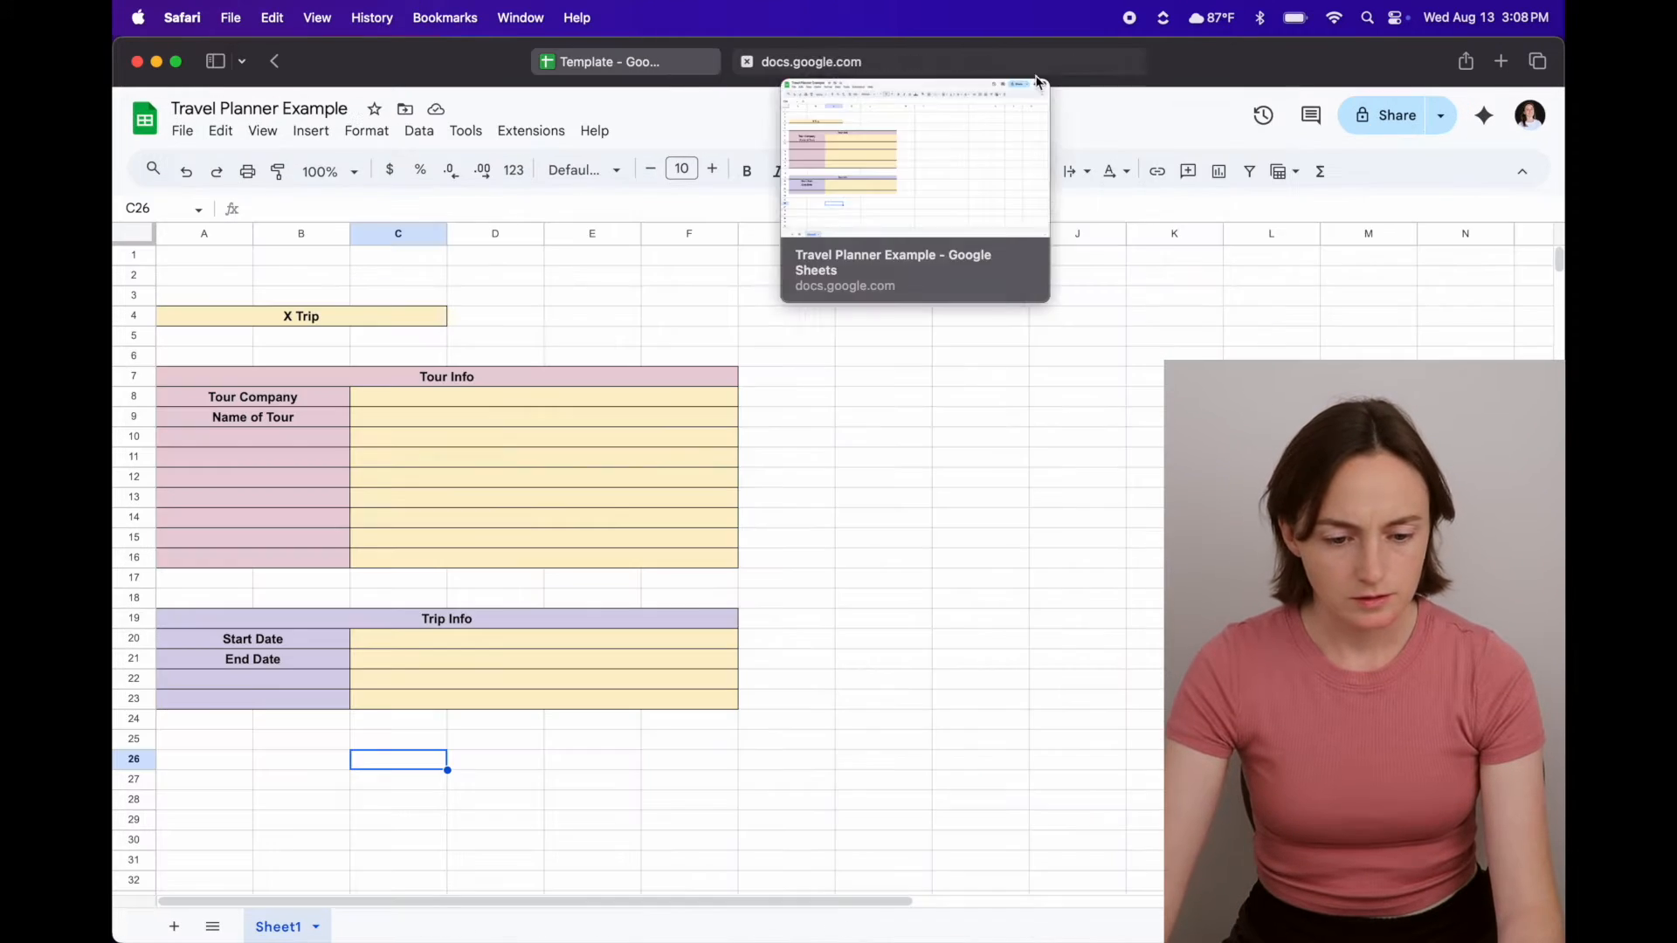
pyautogui.scroll(-3, 361, 354)
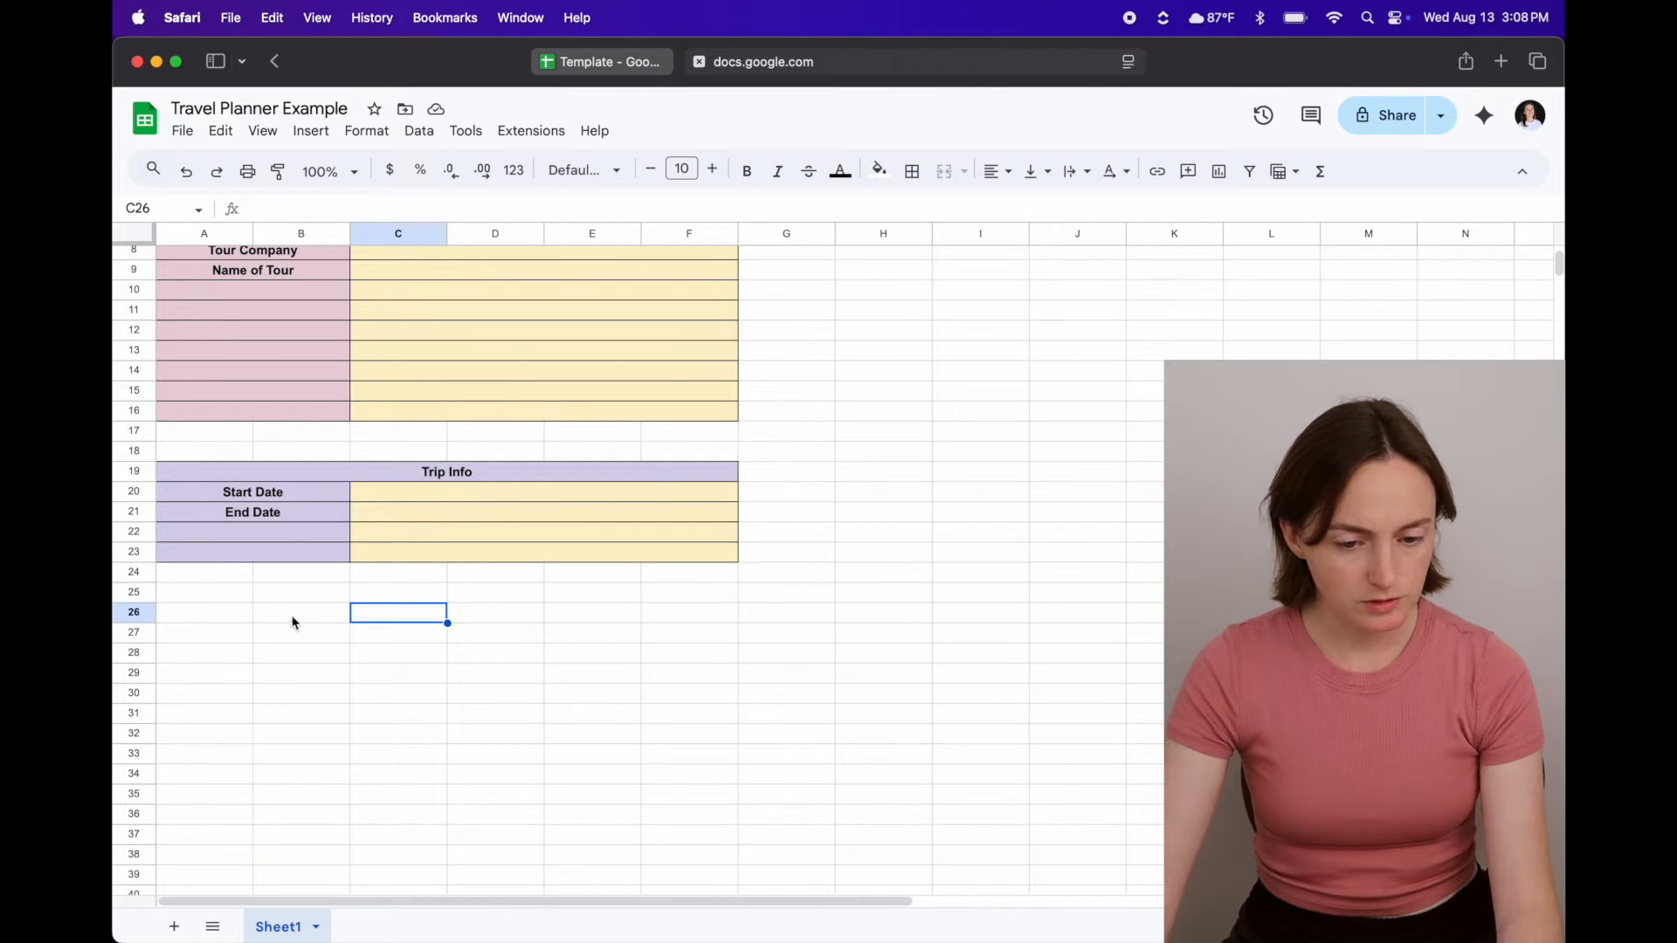
pyautogui.click(610, 65)
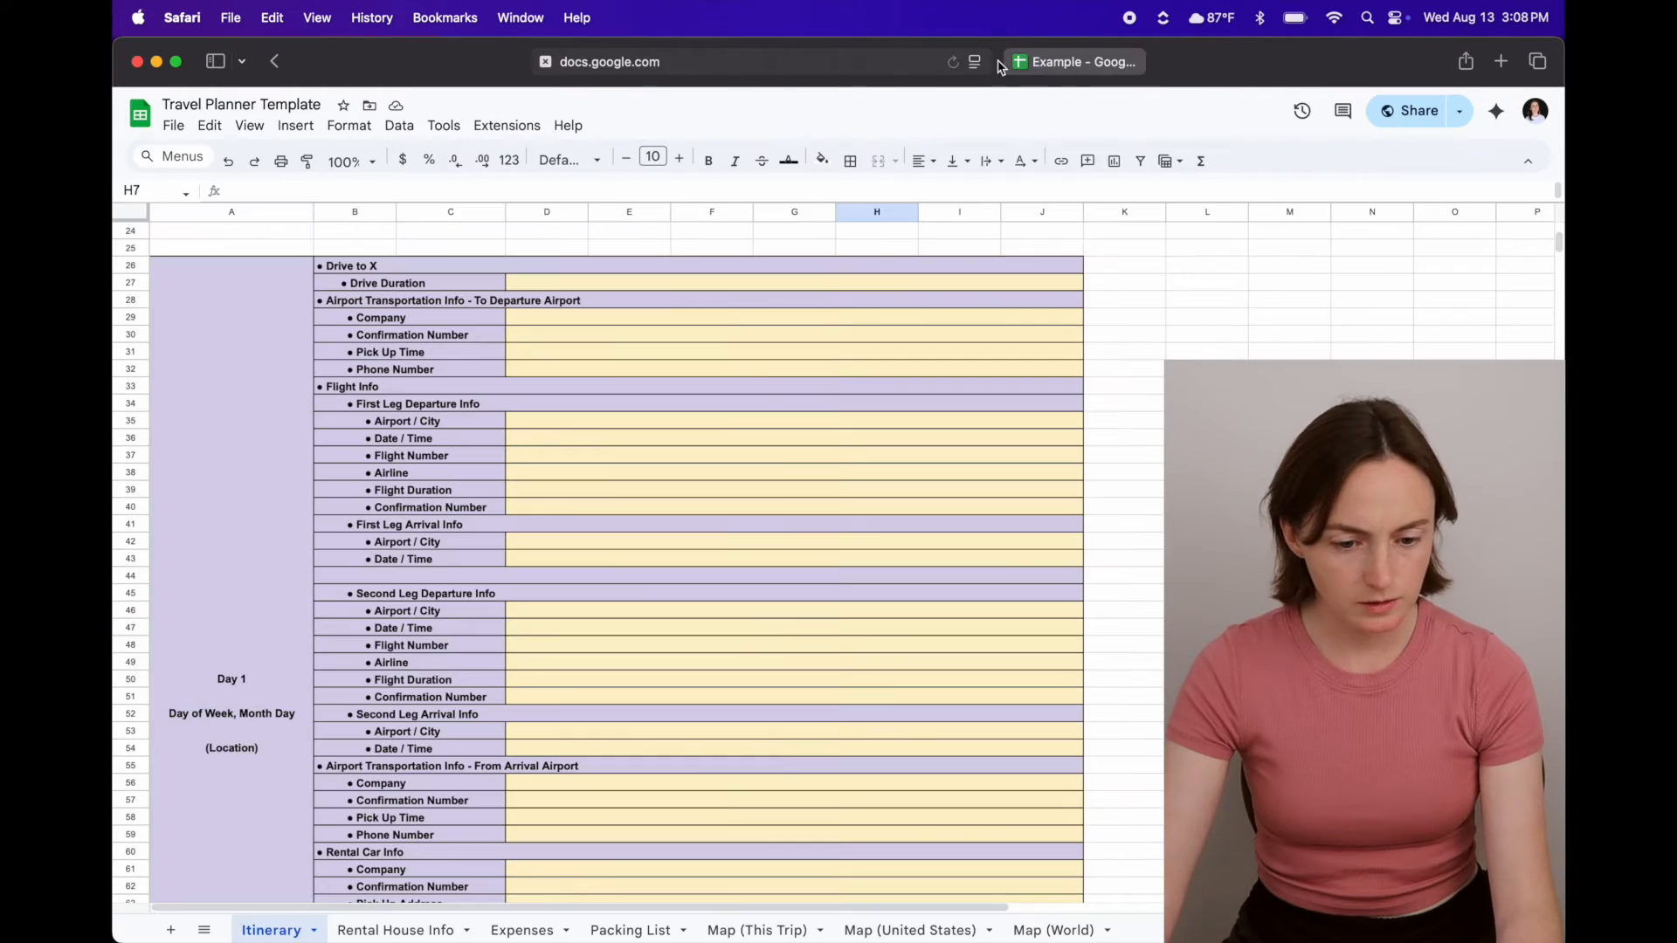
pyautogui.click(1098, 70)
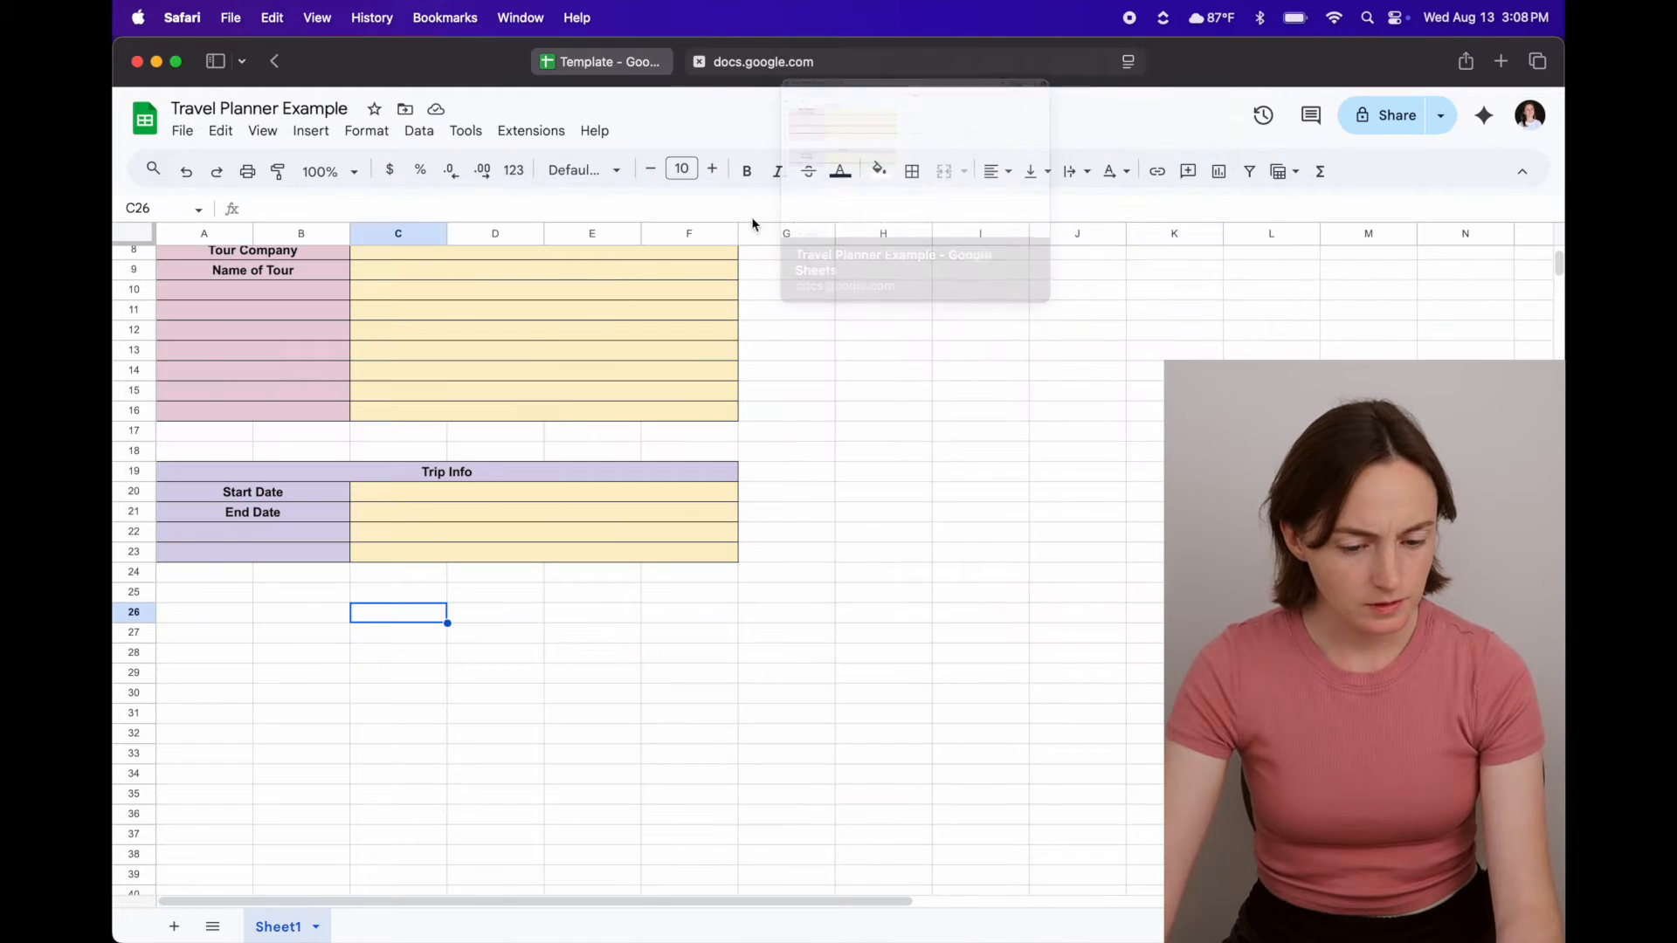
# - Merge B26:J26 into one itinerary heading cell and fill it with light purple, as in the reference template
pyautogui.click(274, 625)
pyautogui.moveTo(290, 615); pyautogui.dragTo(1047, 619)
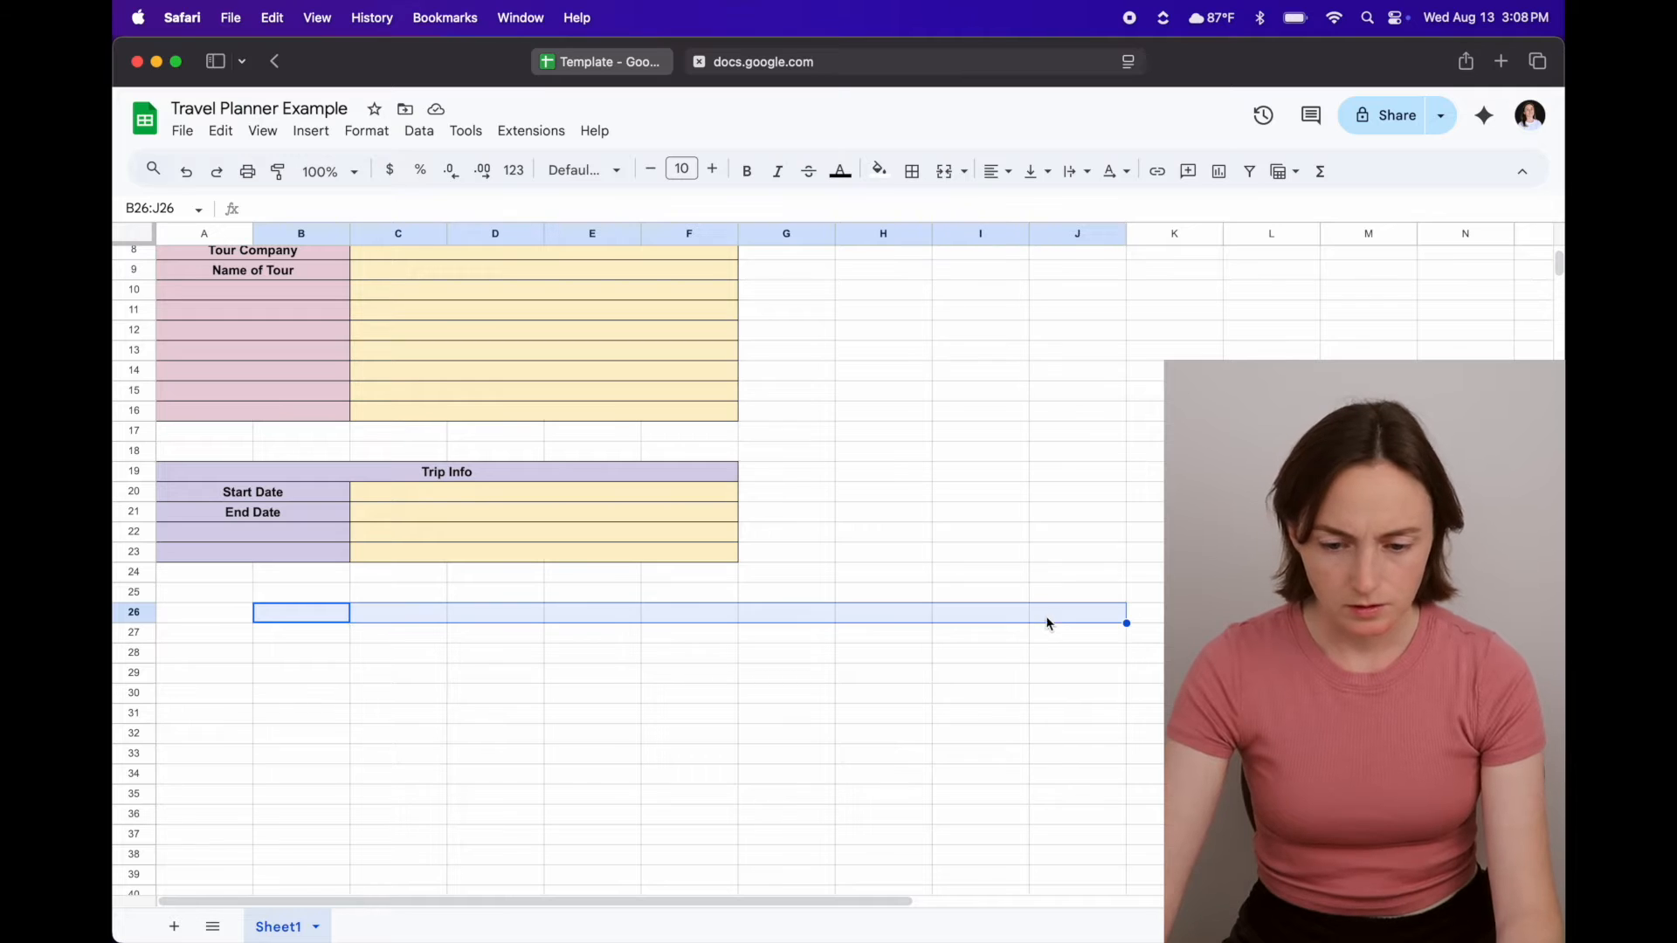
pyautogui.click(946, 172)
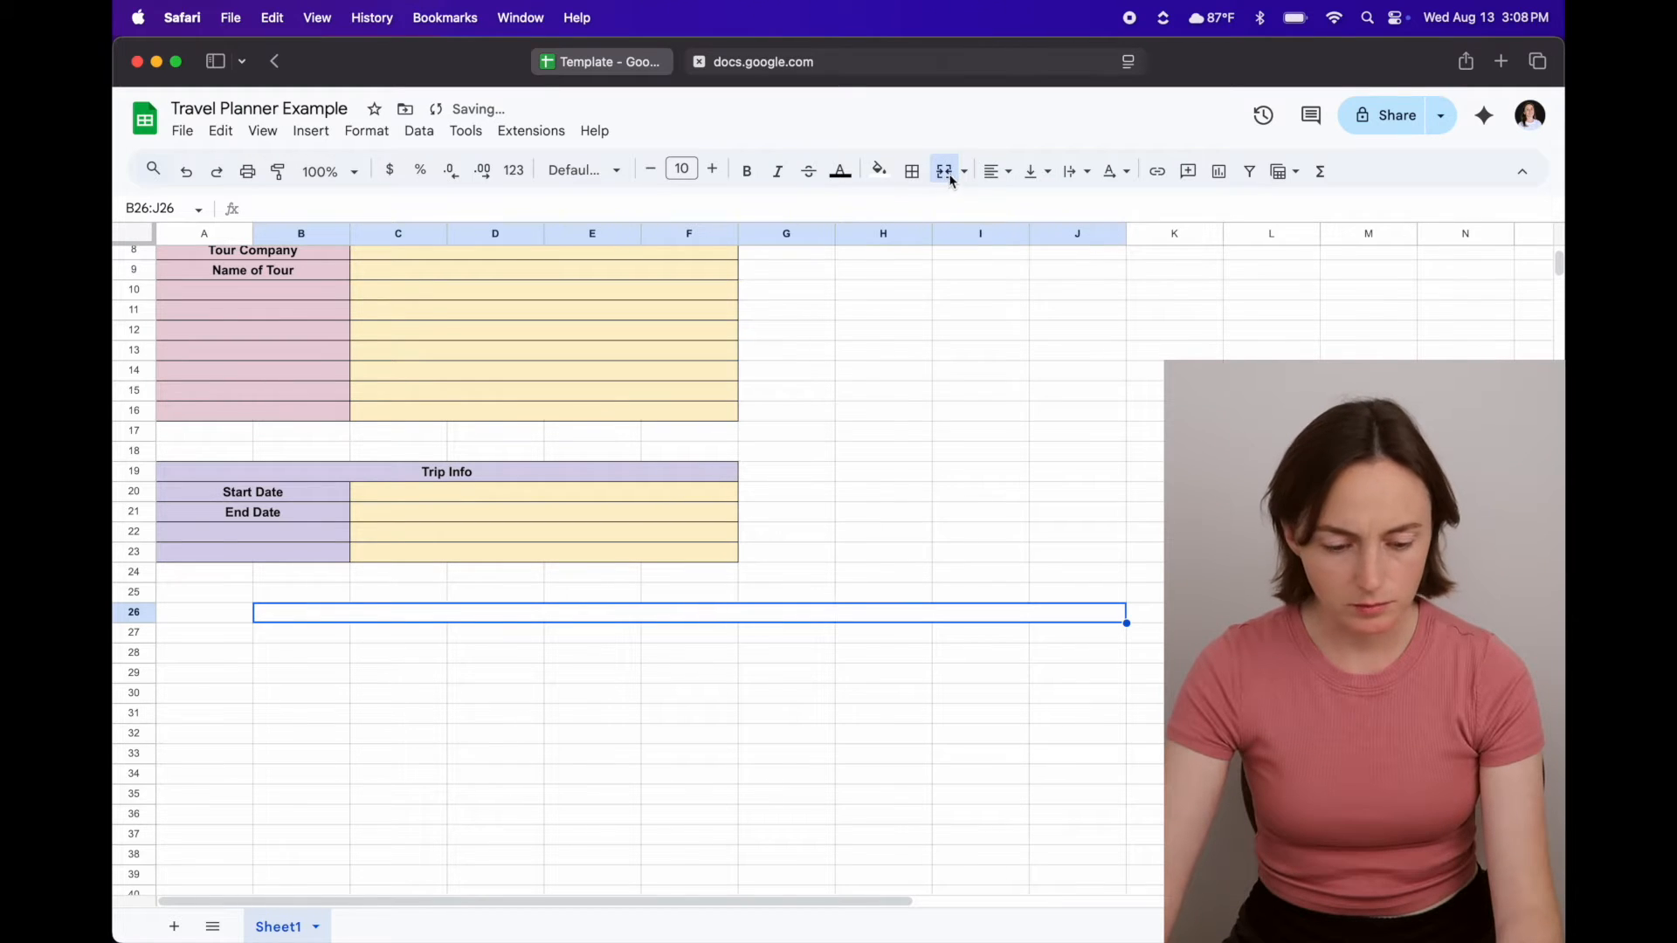
pyautogui.click(611, 62)
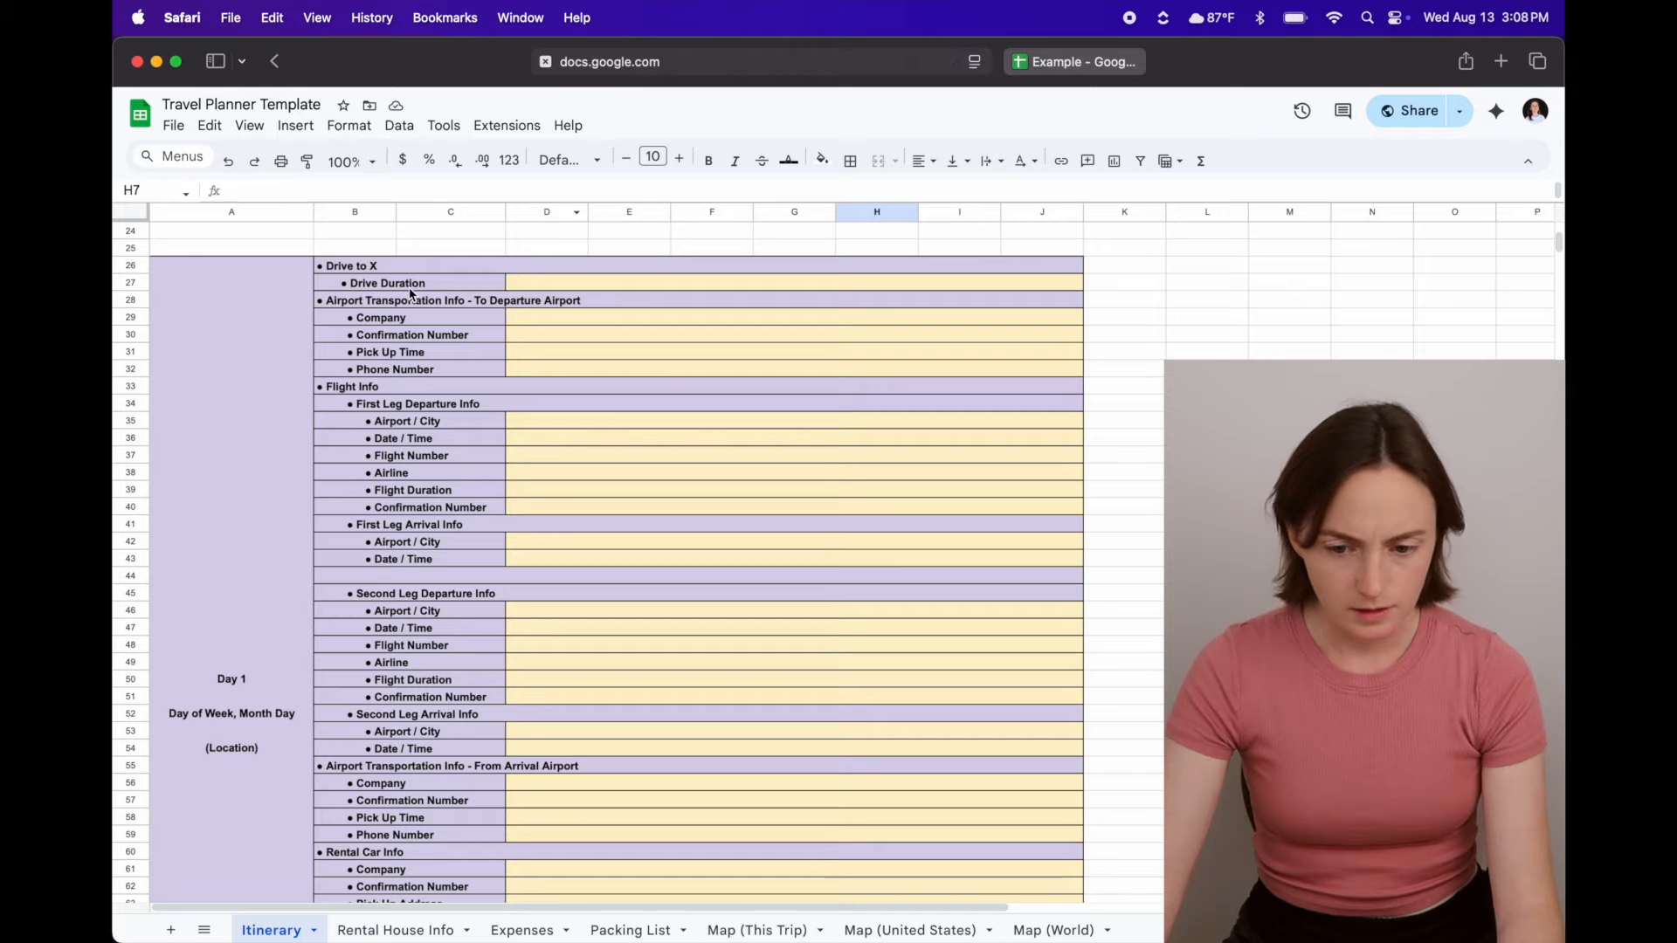
pyautogui.click(1092, 61)
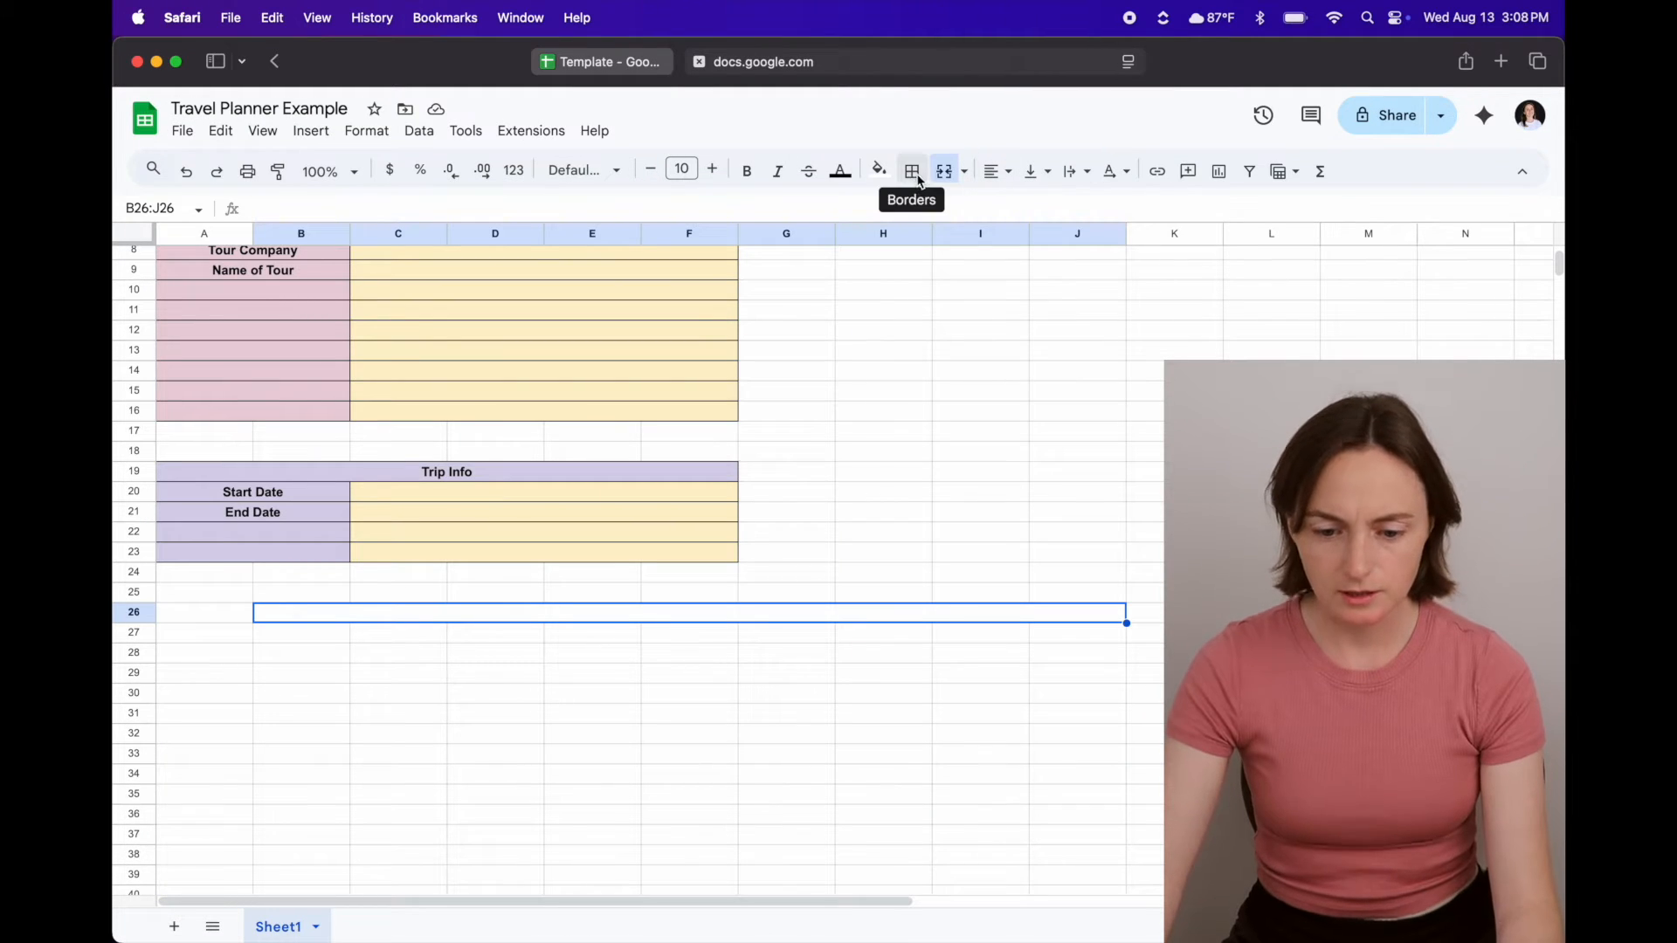
pyautogui.click(879, 172)
pyautogui.click(1056, 298)
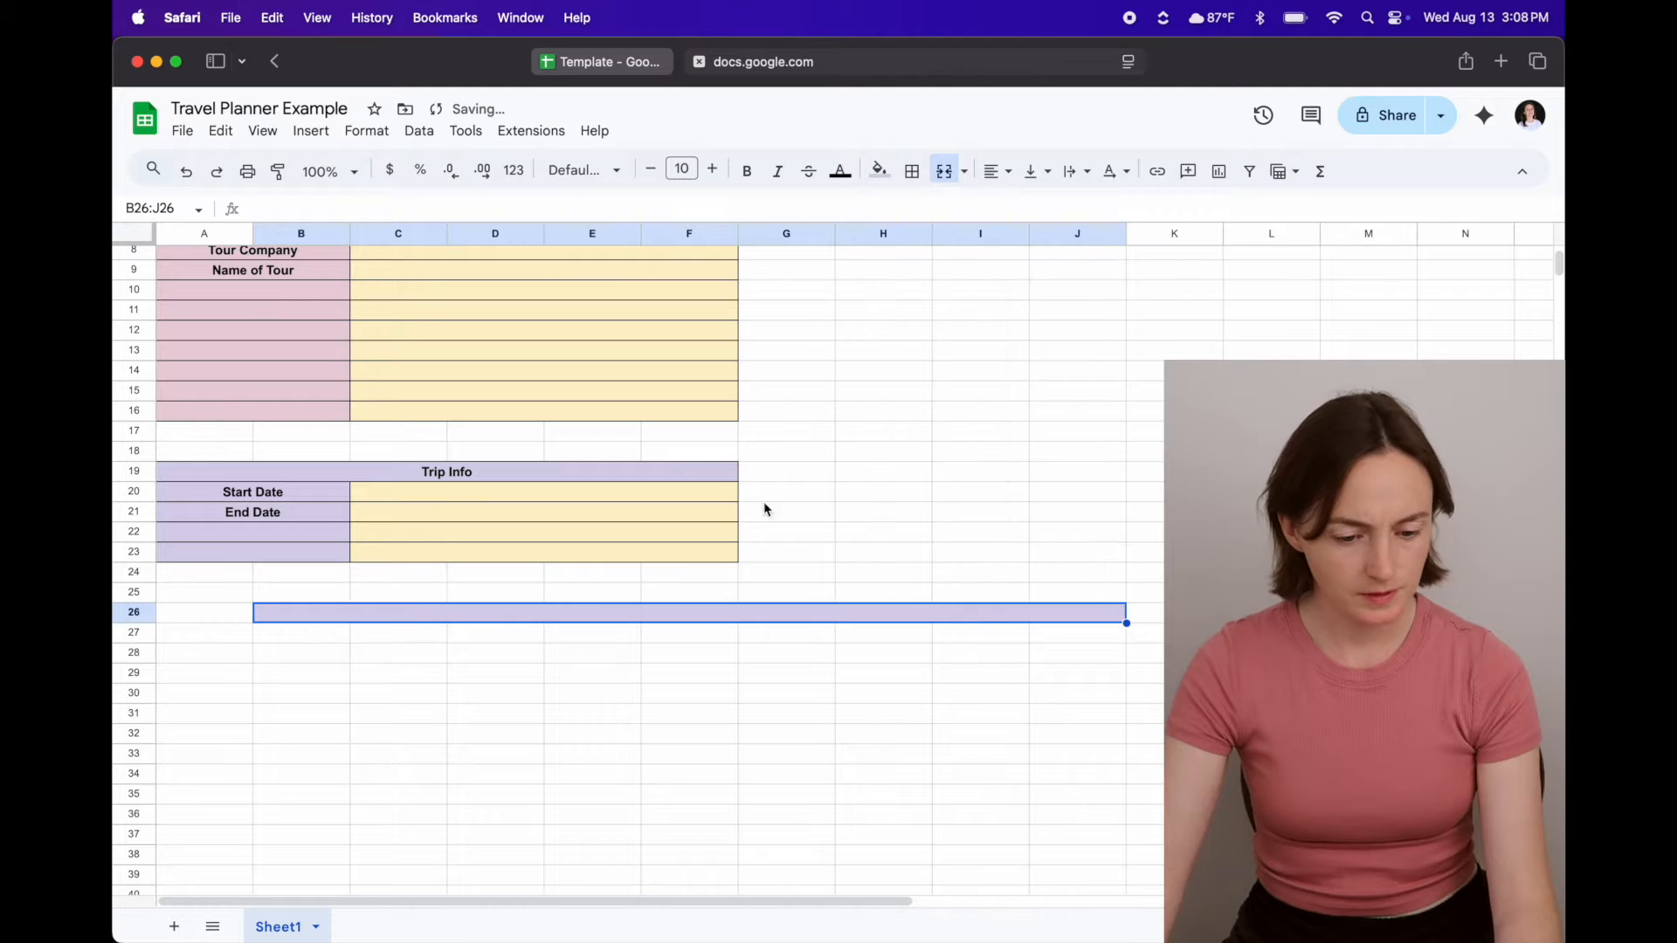
# - Check the reference layout below the itinerary heading, then merge B27:C27 into one label cell
pyautogui.click(300, 634)
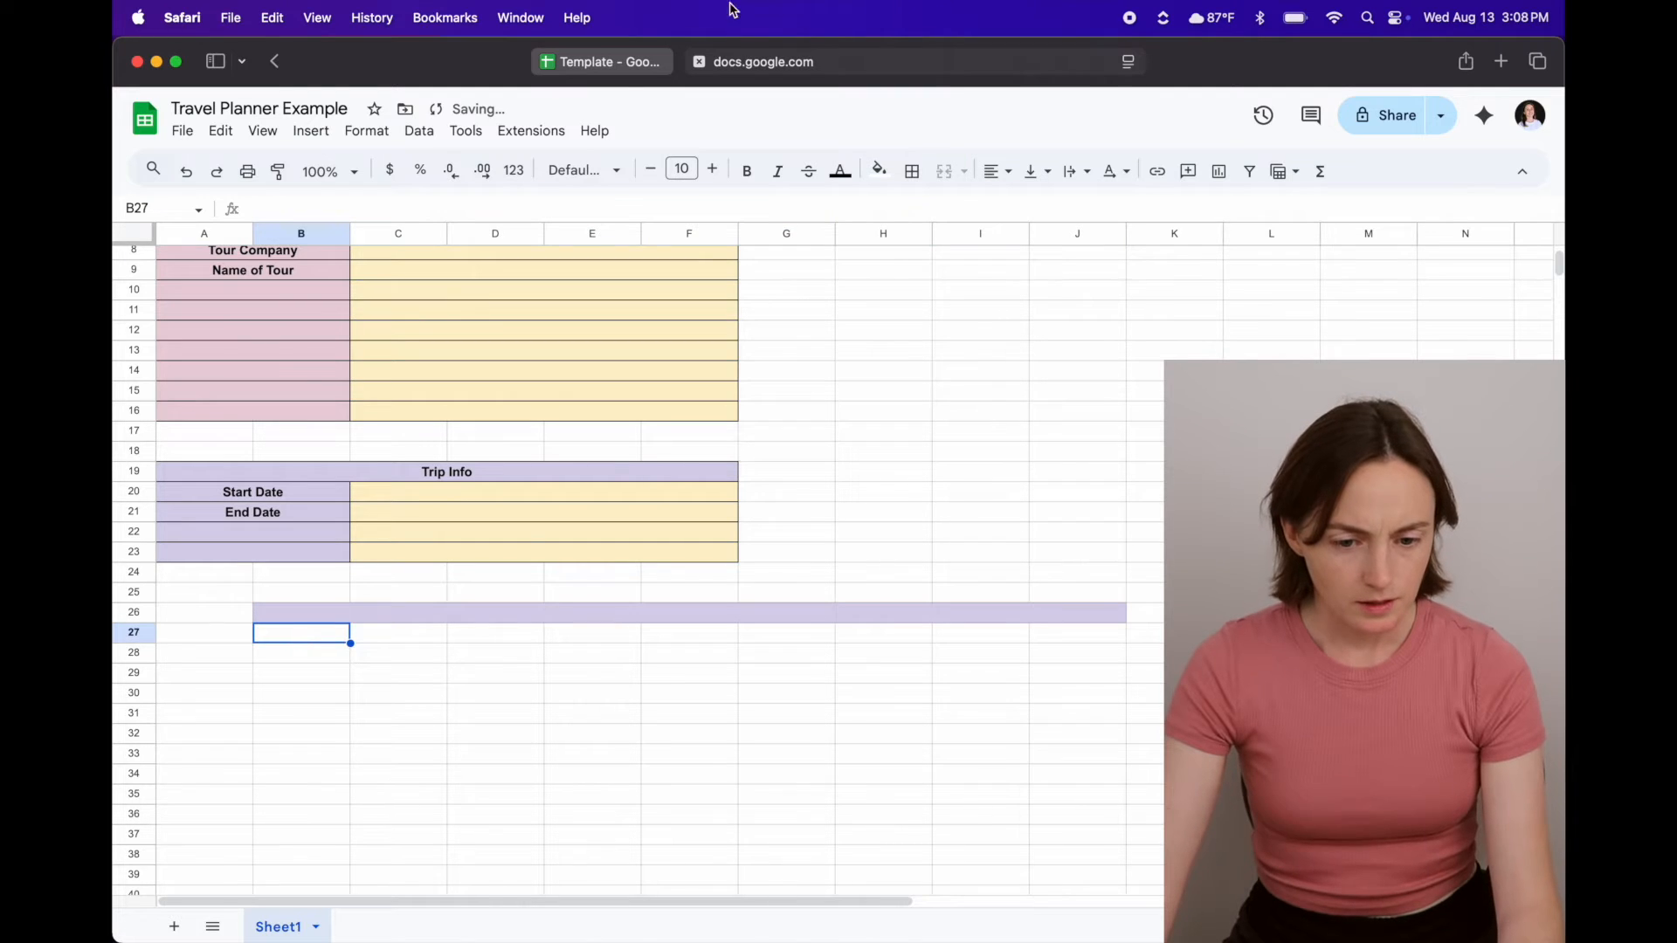
pyautogui.click(617, 63)
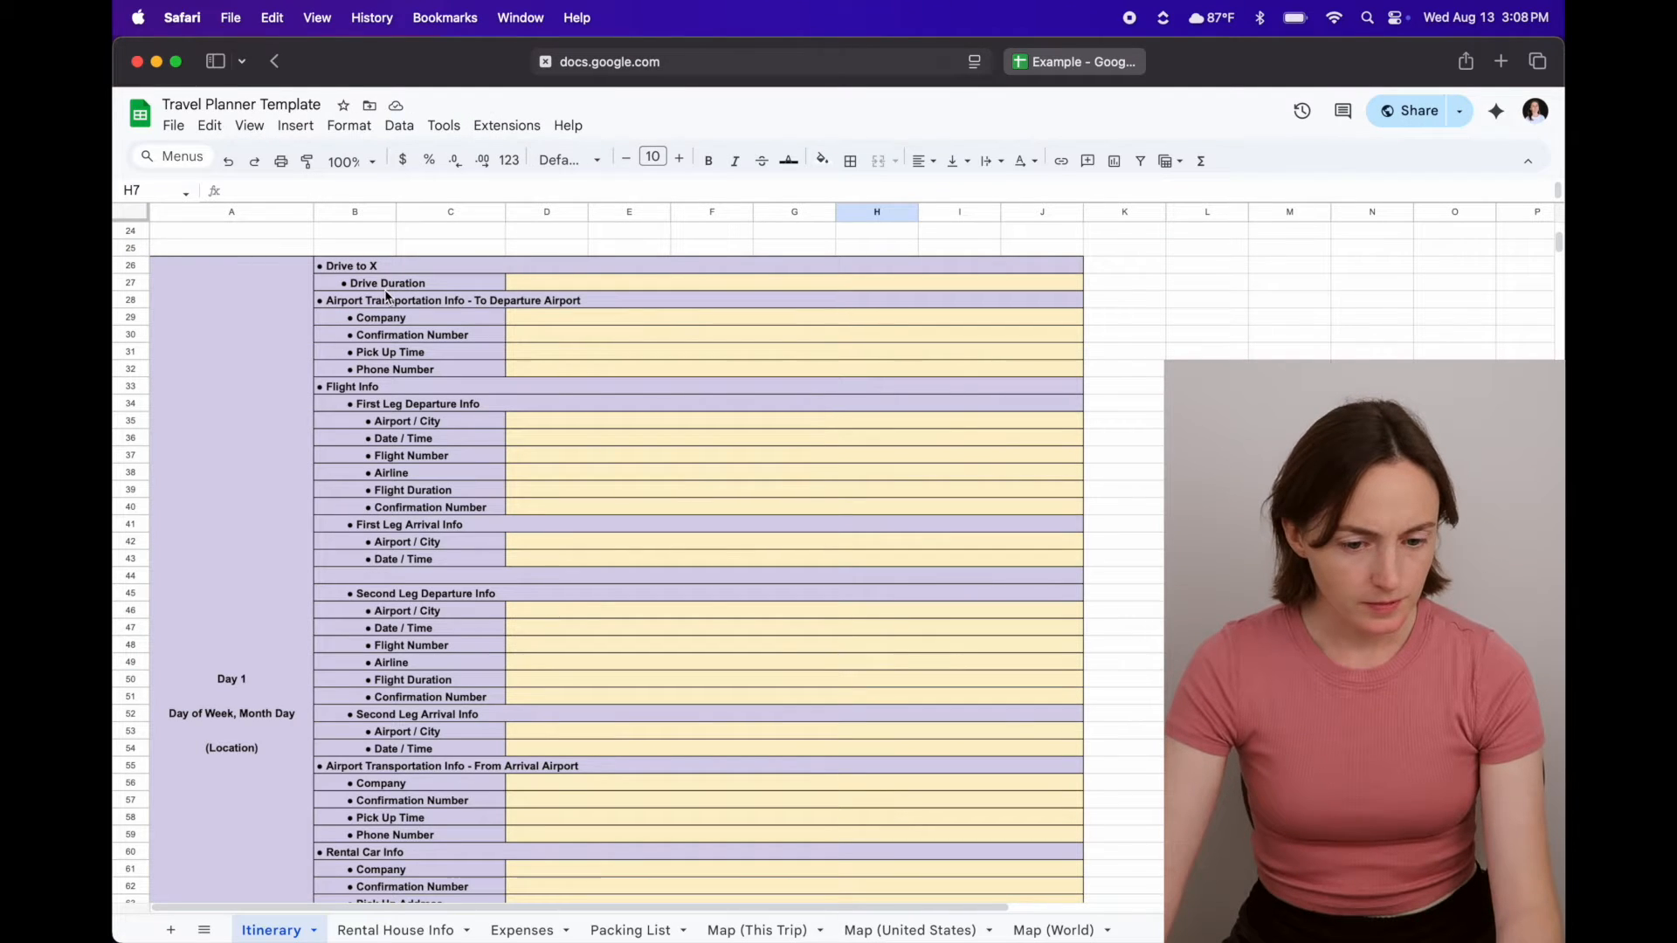
pyautogui.click(1075, 61)
pyautogui.moveTo(311, 644); pyautogui.dragTo(387, 644)
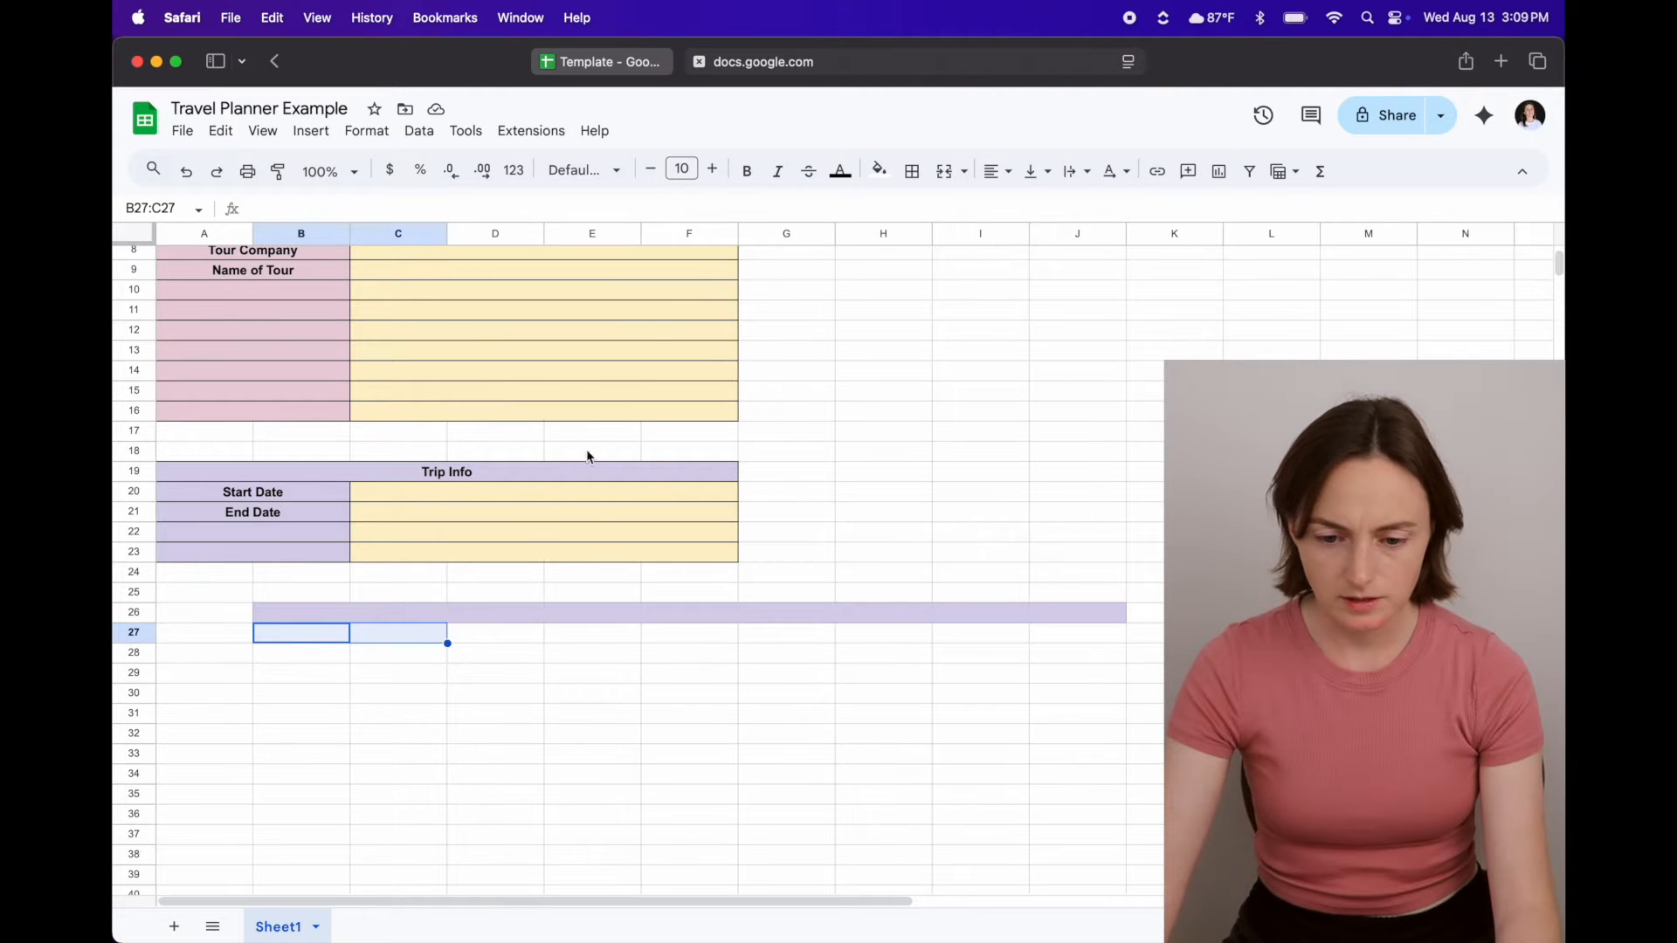
pyautogui.click(946, 172)
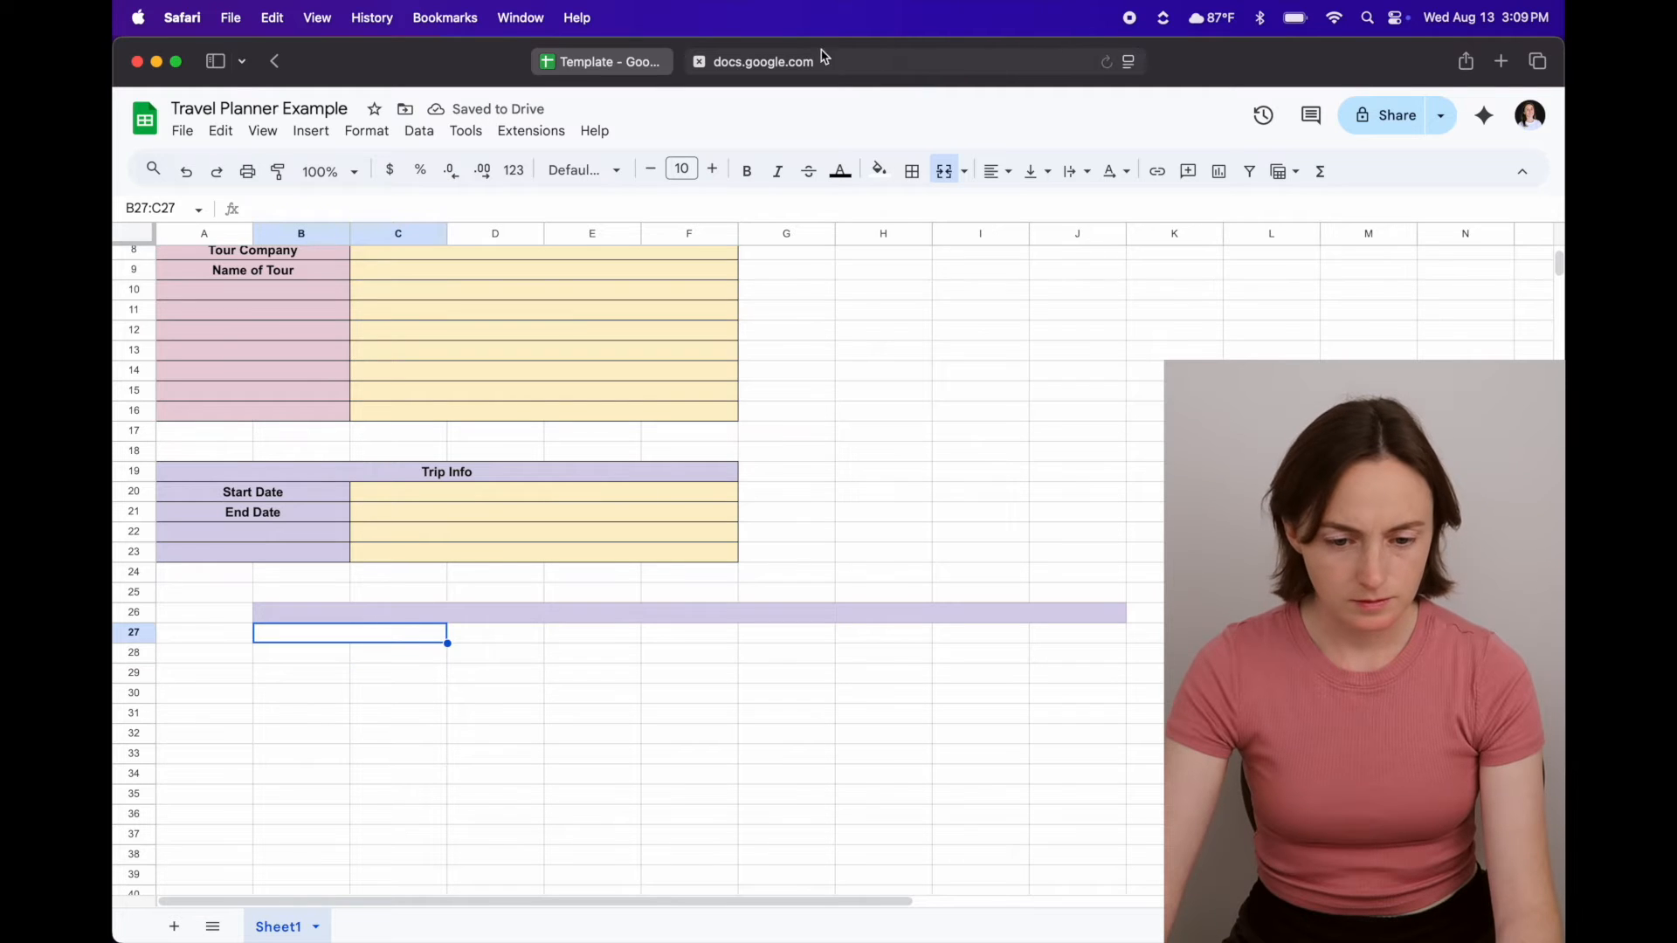
# - Check row 27 of the finished template, then fill D27:J27 in the example sheet with light purple
pyautogui.click(611, 64)
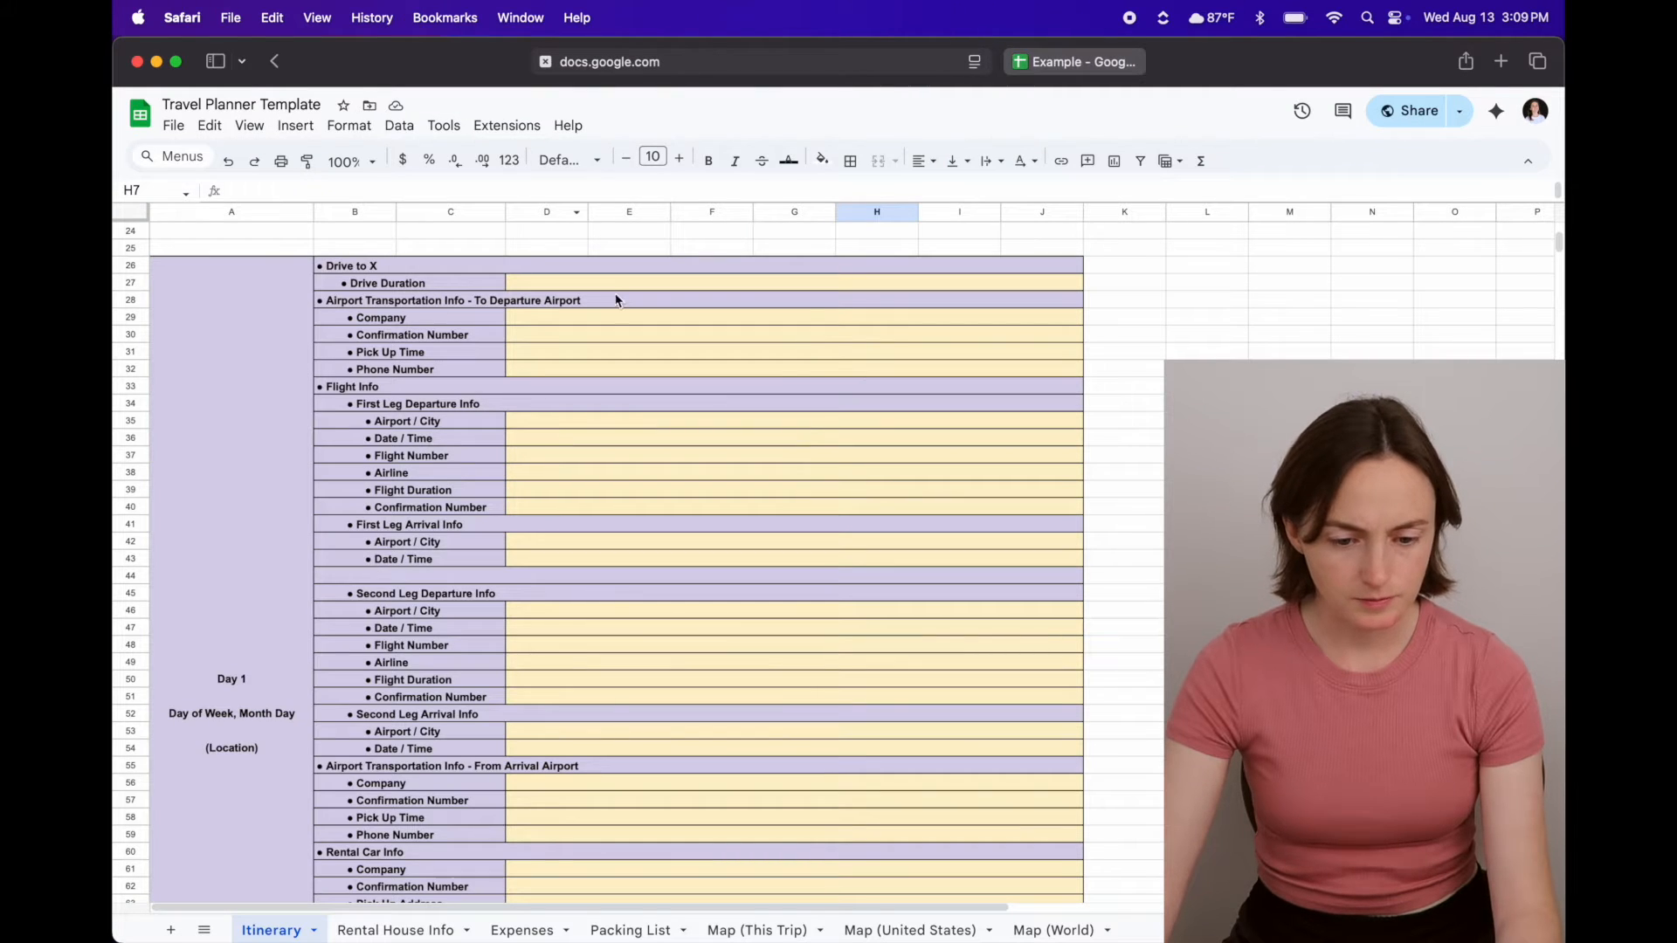
pyautogui.click(1108, 62)
pyautogui.moveTo(472, 644); pyautogui.dragTo(1093, 637)
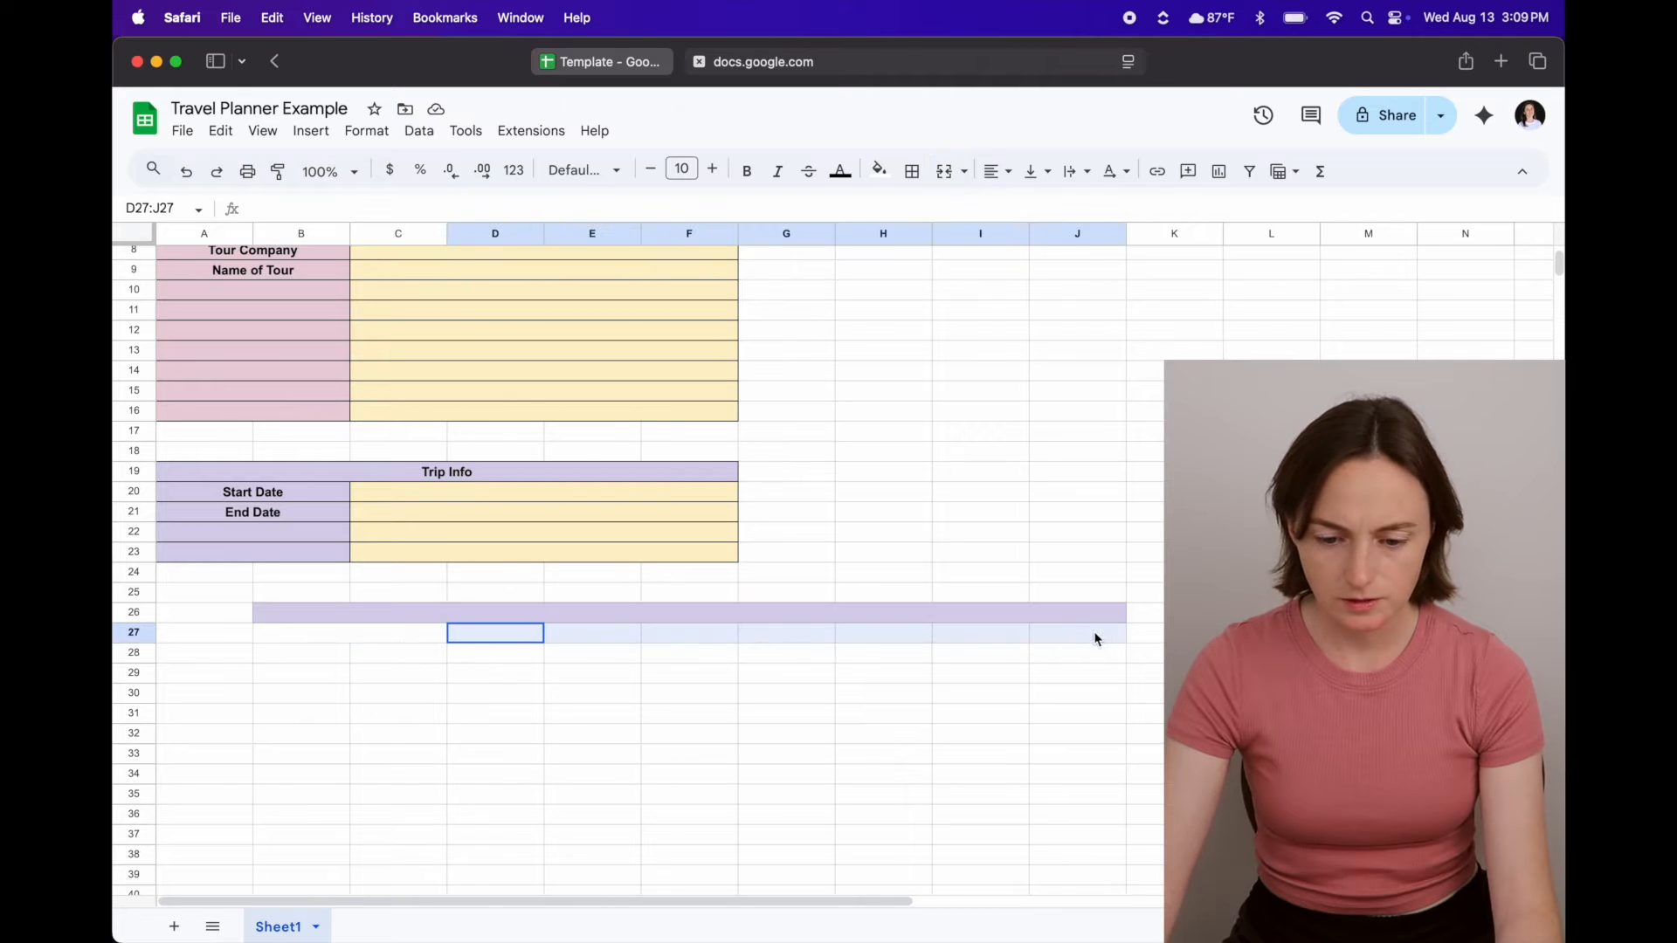
pyautogui.click(878, 172)
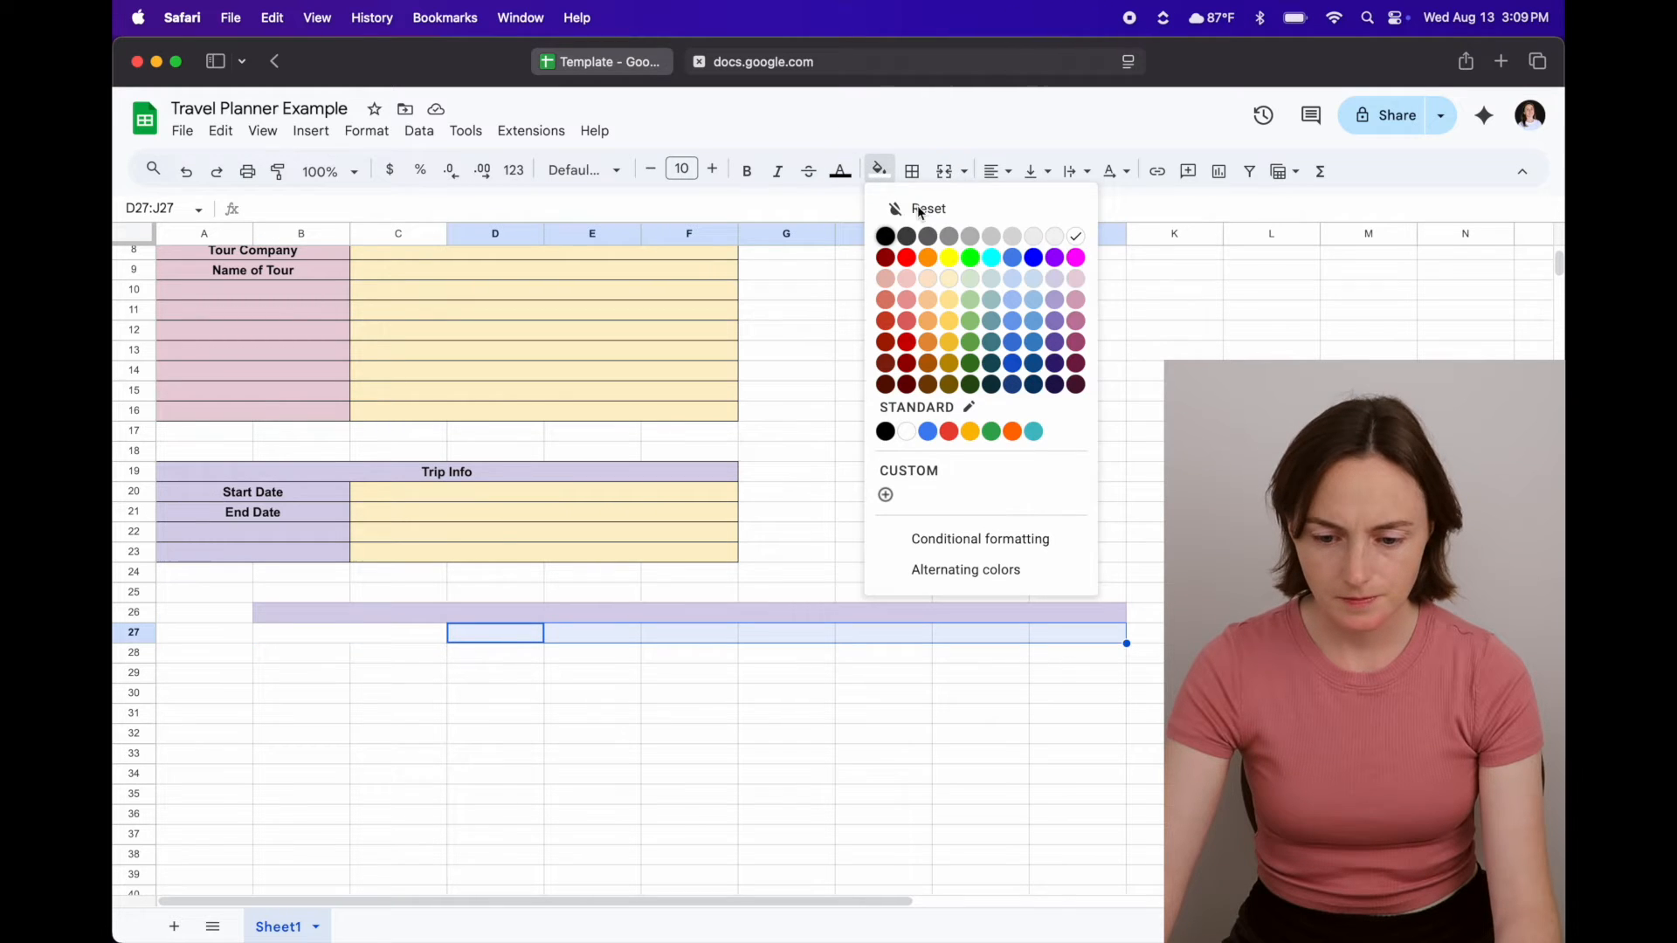
pyautogui.click(1055, 281)
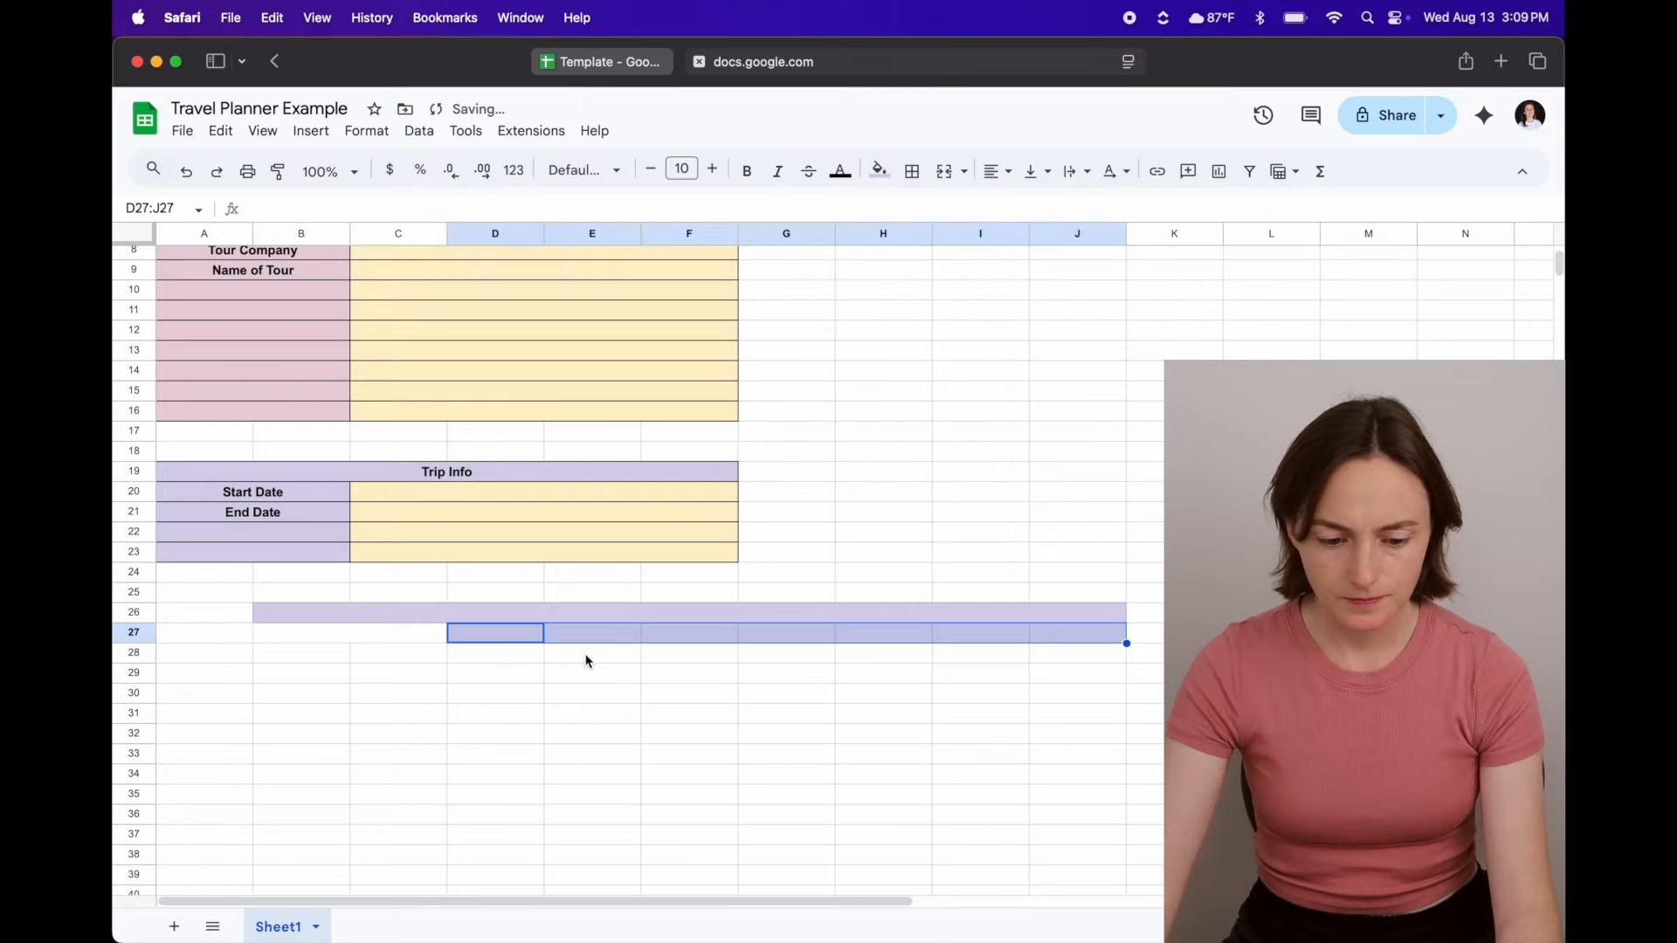
# - Merge D27:J27 into one cell and fill the B27:C27 label cell with light purple
pyautogui.click(945, 172)
pyautogui.click(370, 640)
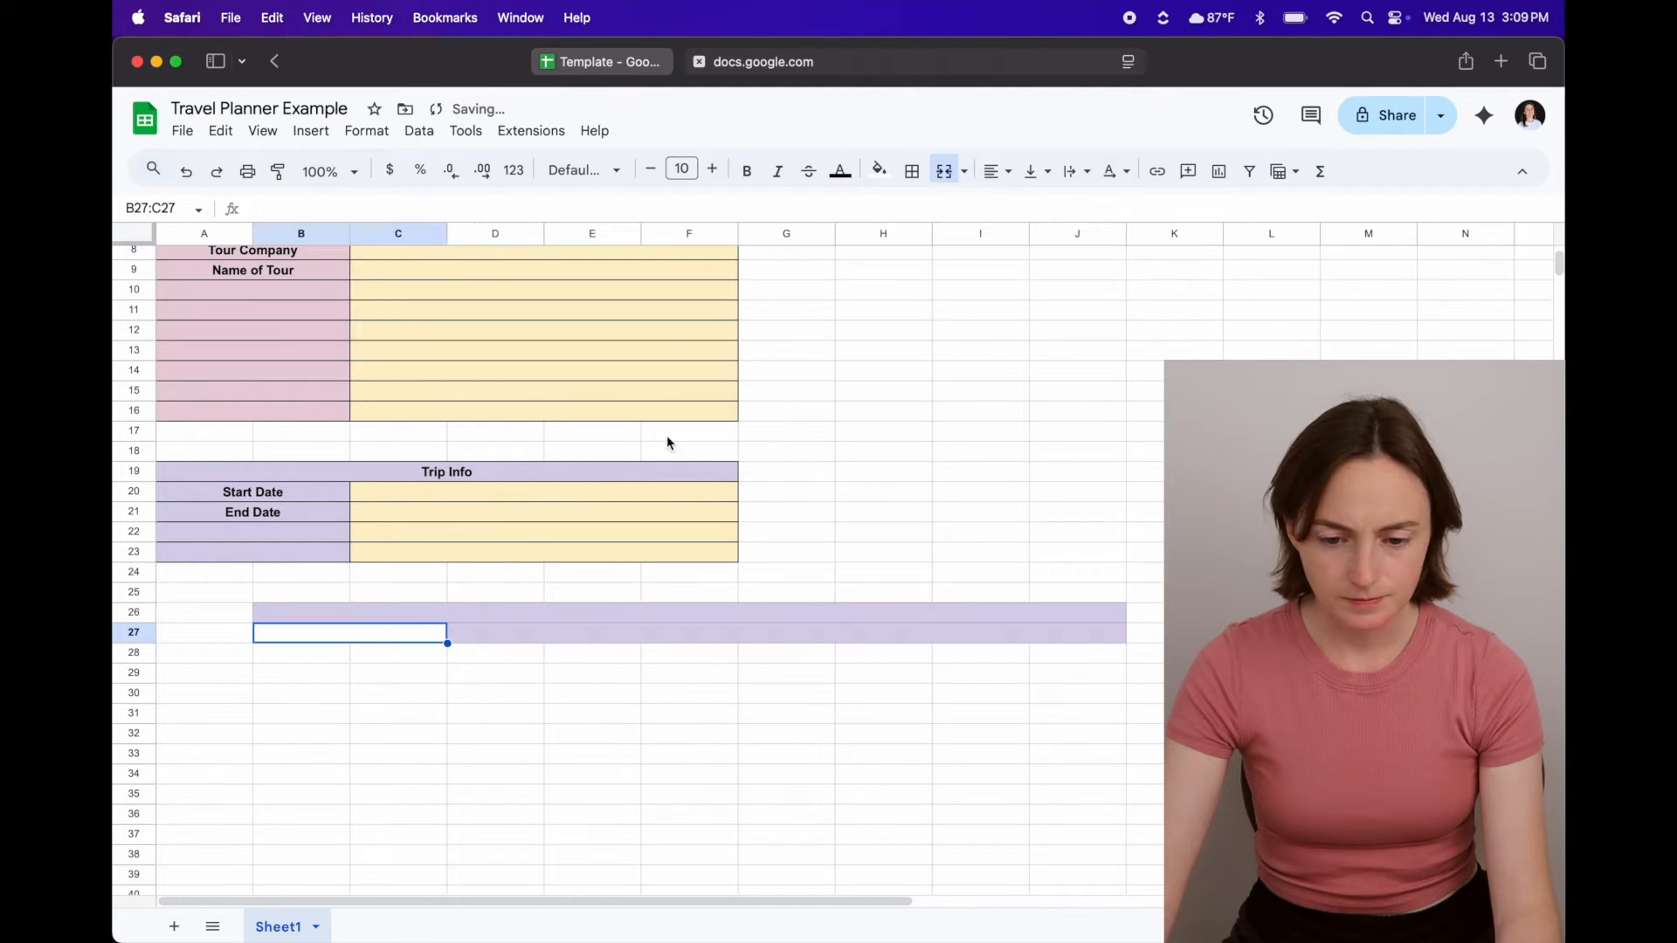
pyautogui.click(879, 174)
pyautogui.click(1056, 281)
pyautogui.click(494, 690)
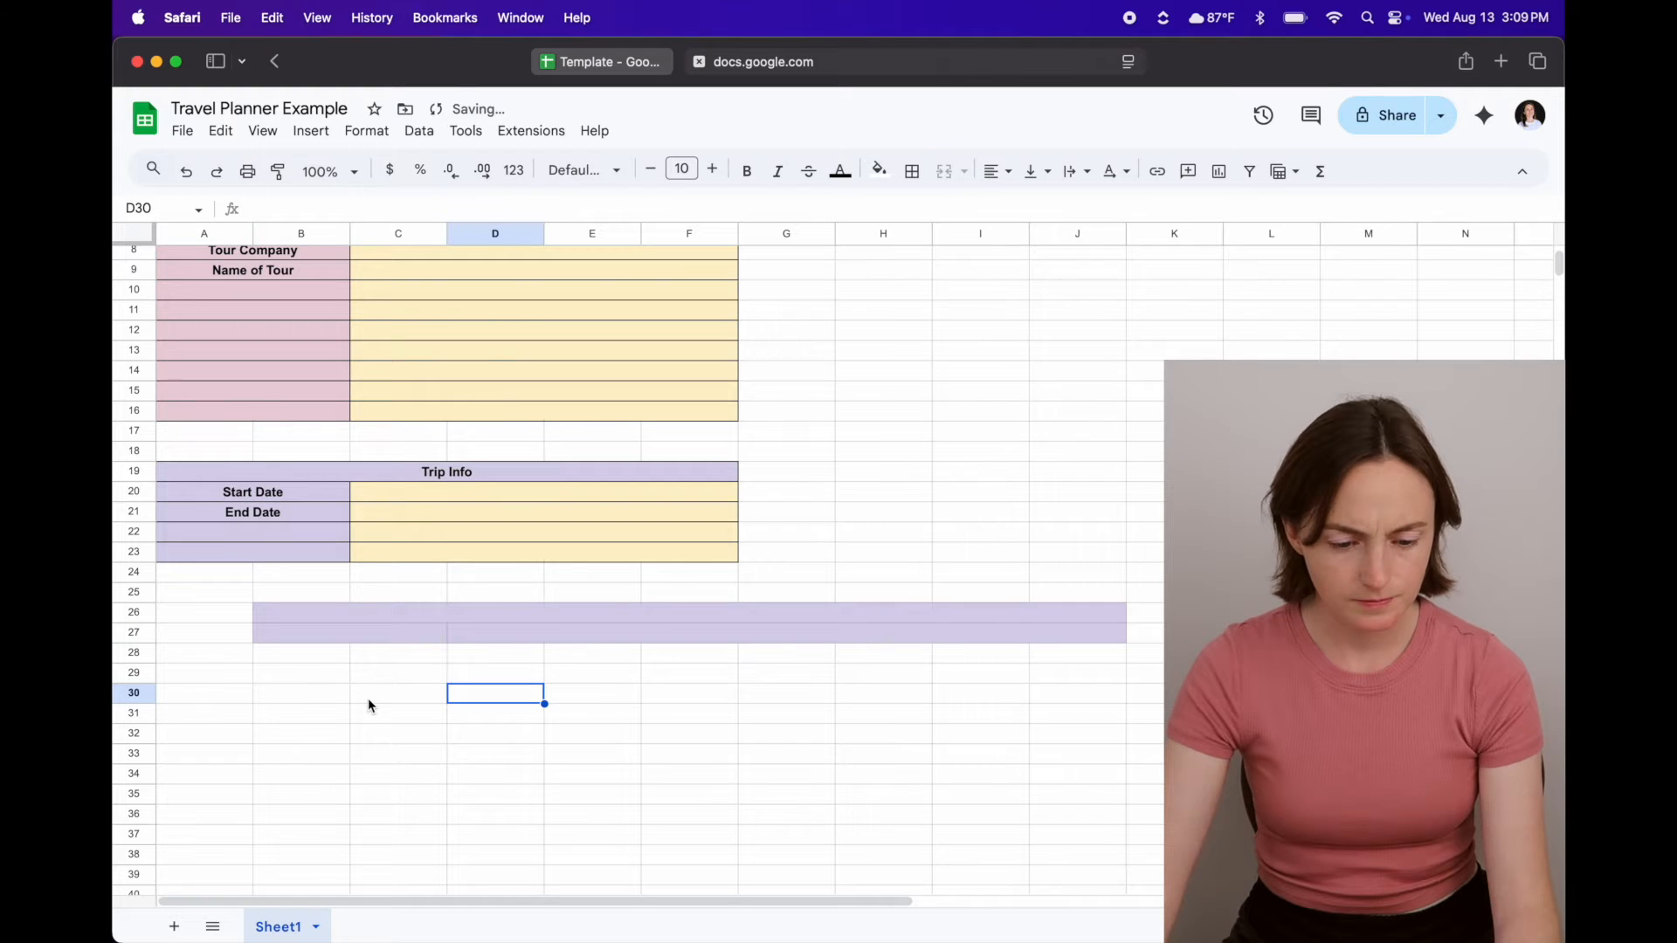
# - Check row 28 of the finished template, then merge B28:J28 in the example sheet into one heading cell
pyautogui.click(316, 662)
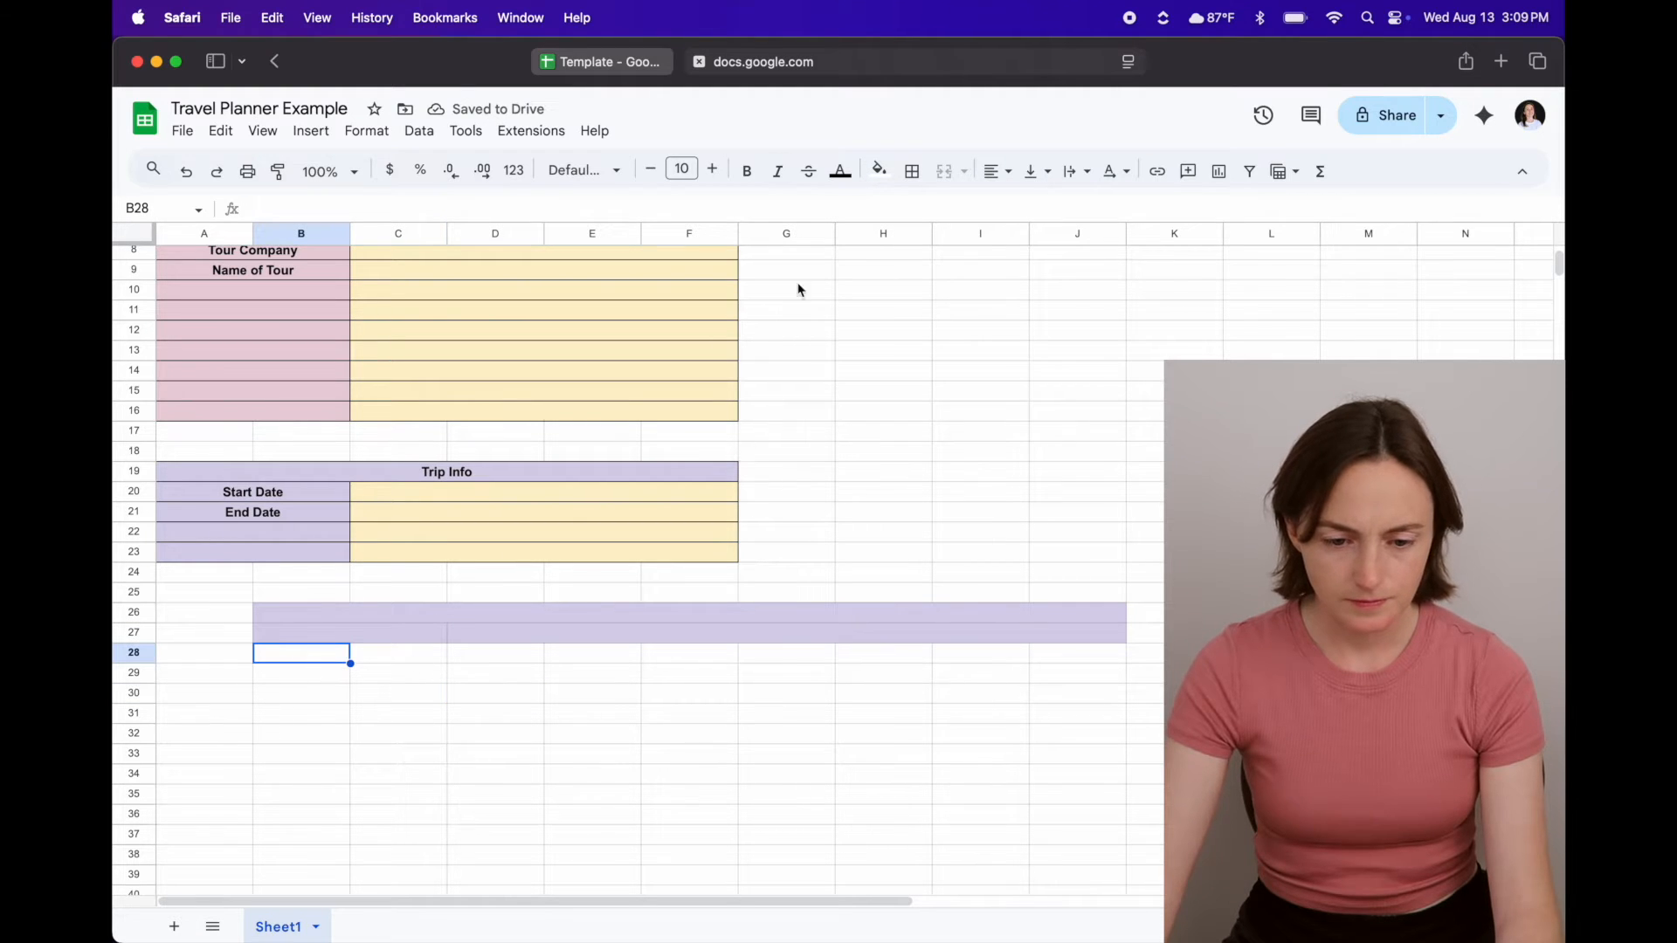
pyautogui.click(600, 63)
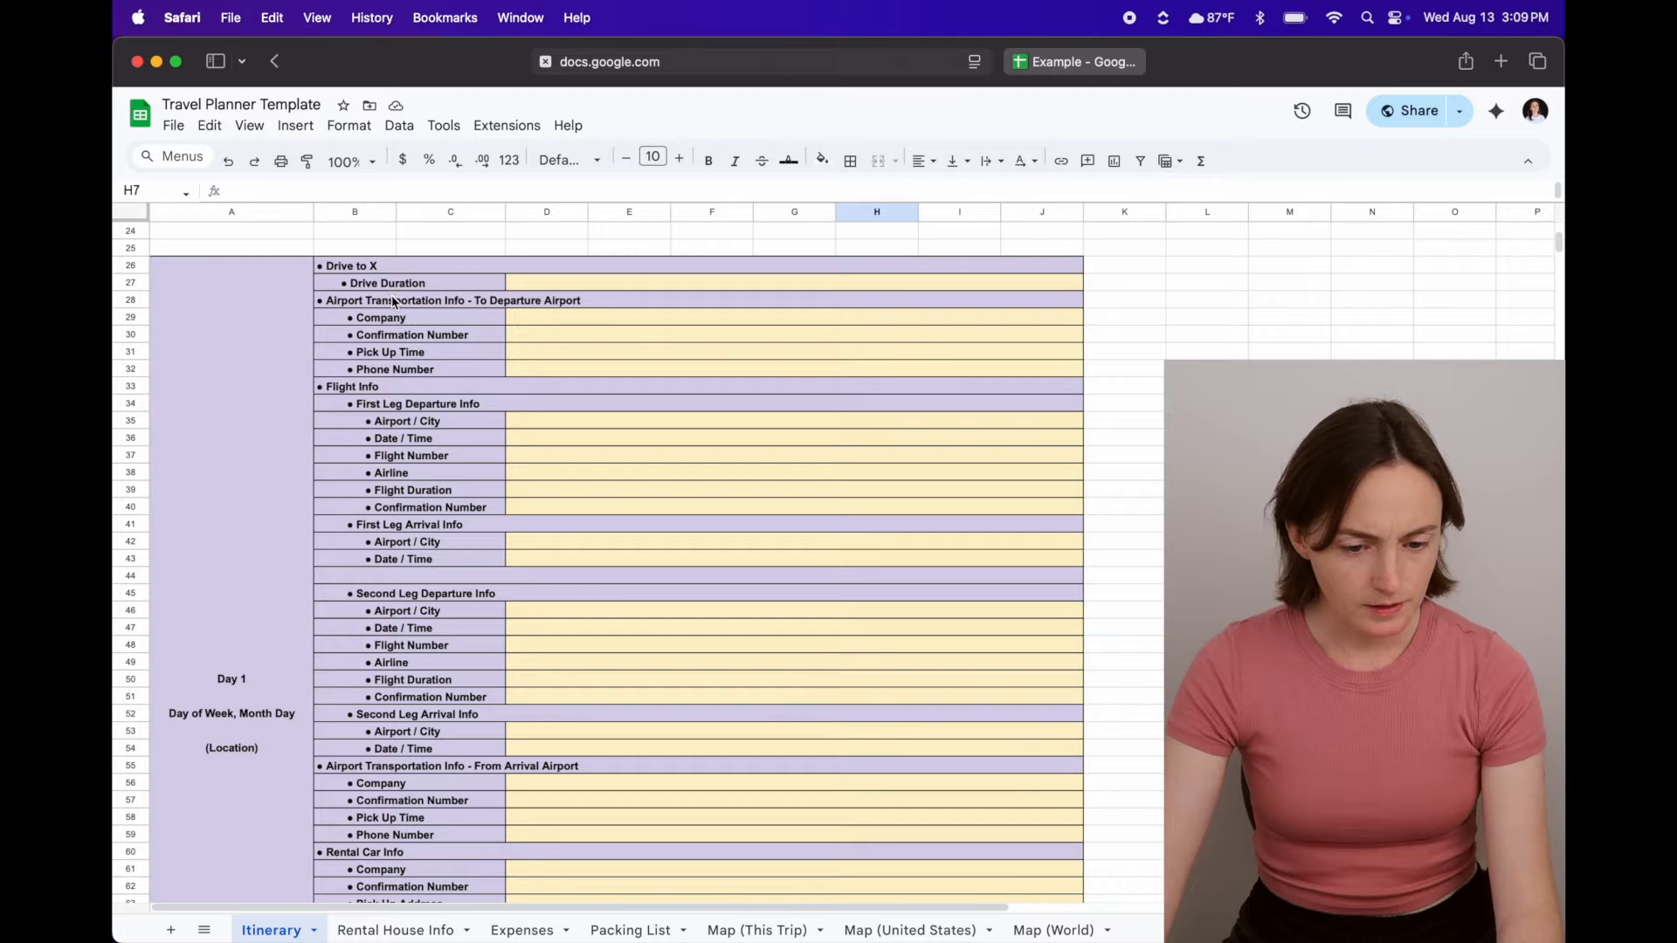
pyautogui.click(1060, 63)
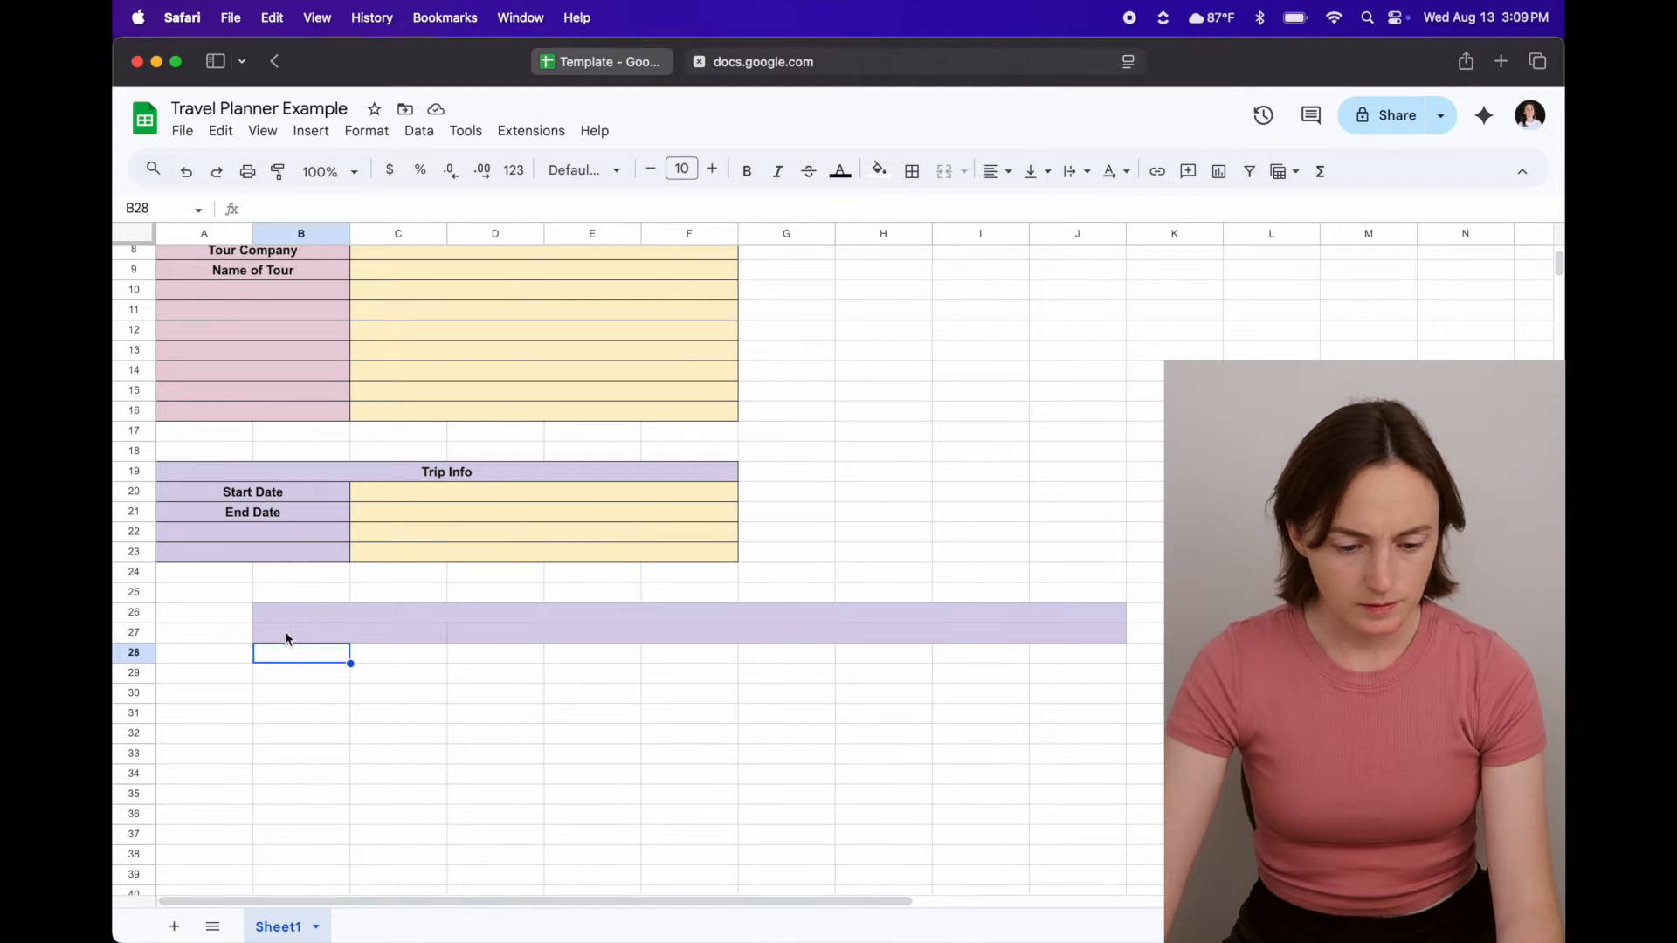
pyautogui.moveTo(296, 659); pyautogui.dragTo(1097, 656)
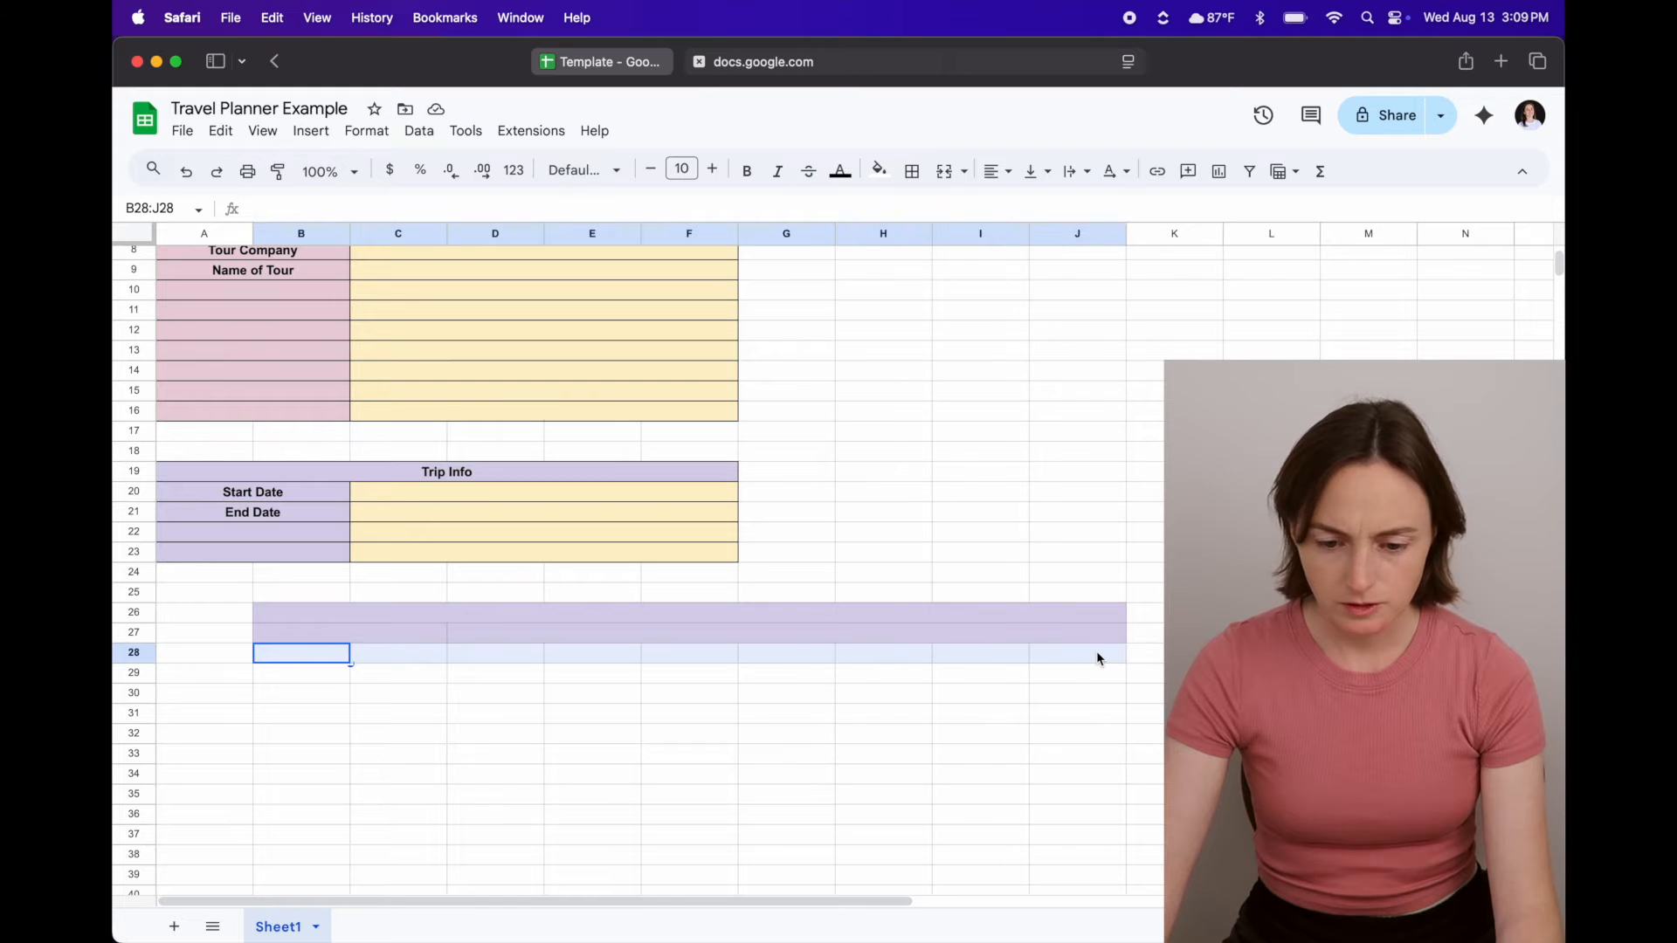
pyautogui.click(944, 171)
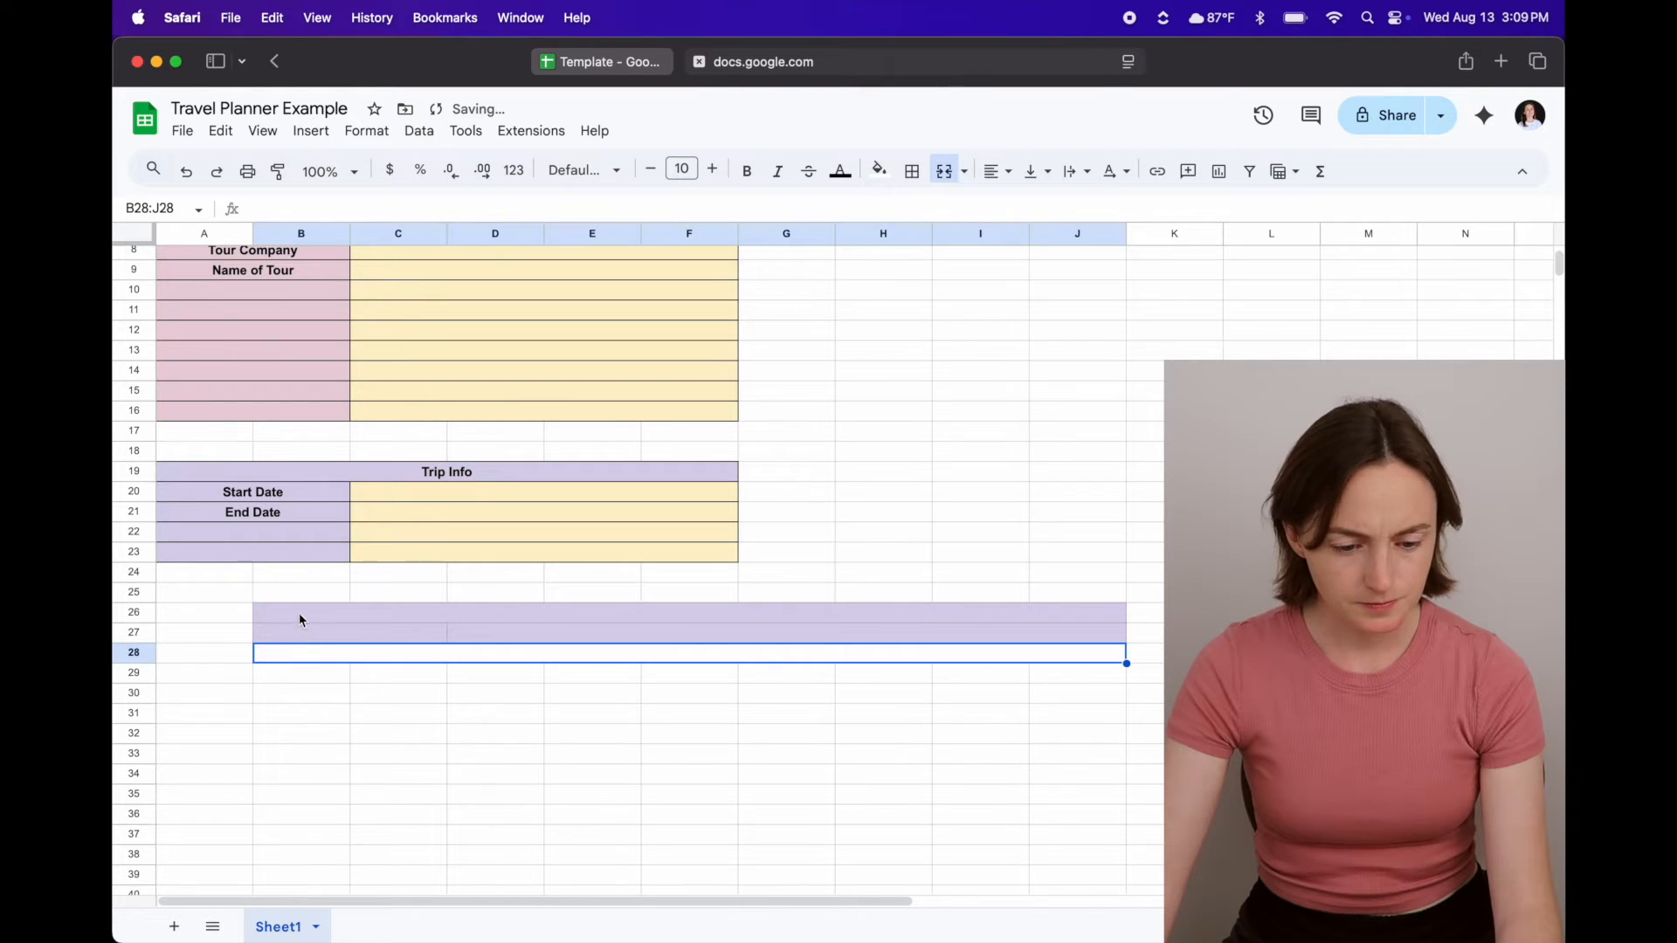
# - Check the first itinerary heading in the finished template and enter "- Drive to X" in the merged cell B26:J26
pyautogui.click(602, 61)
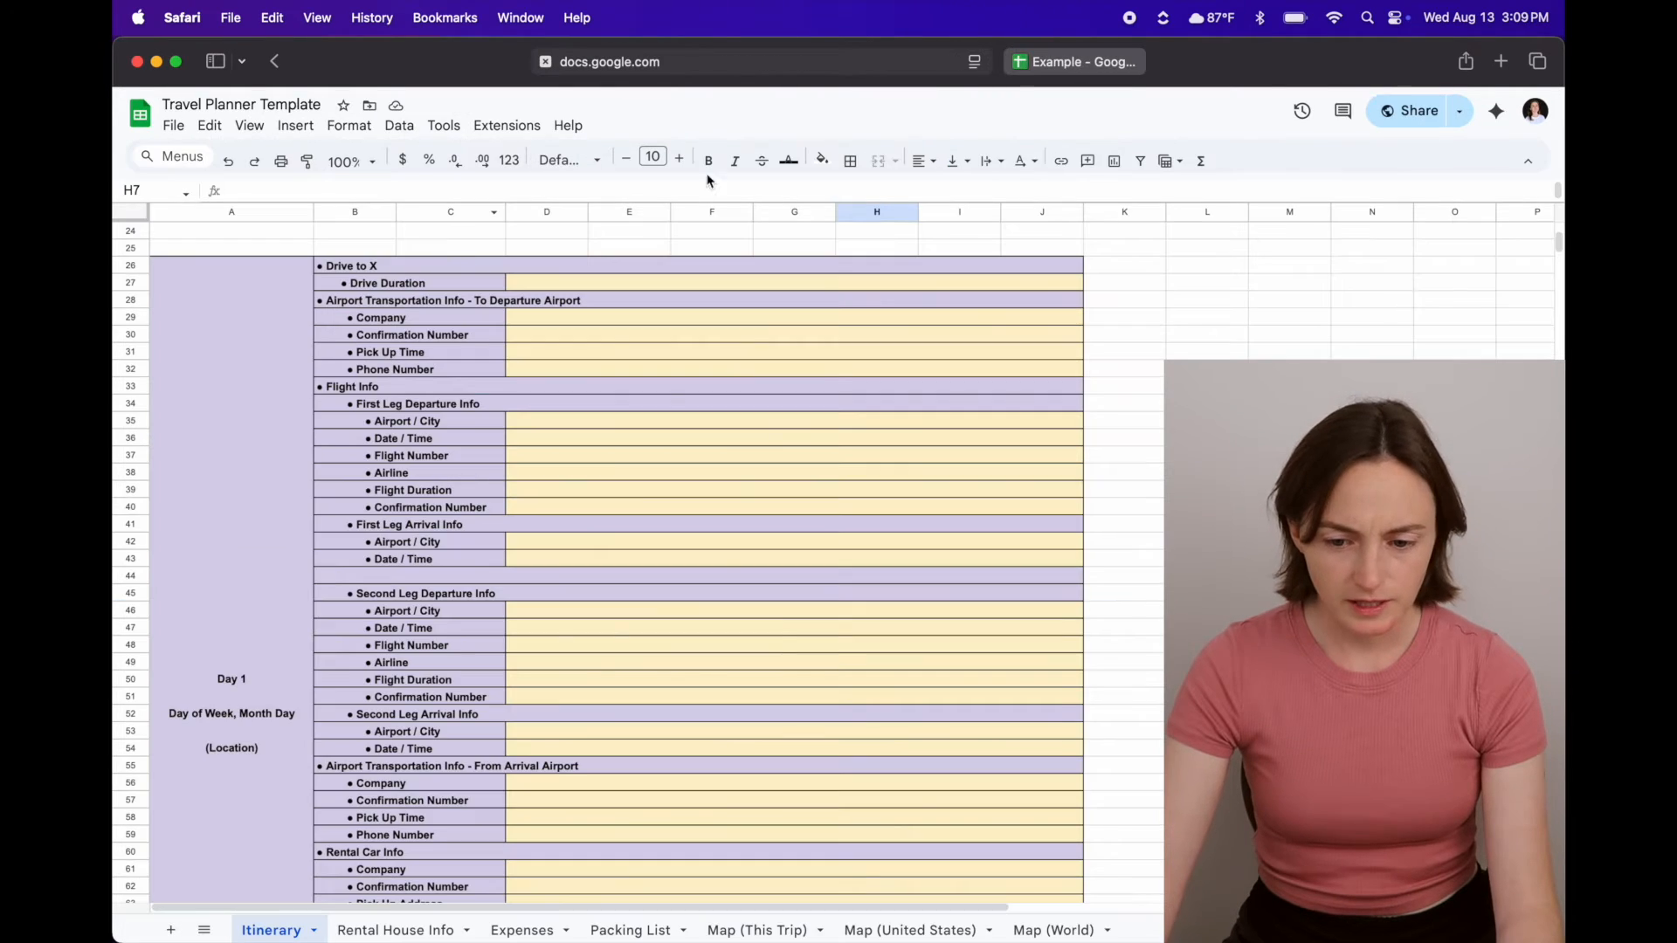
pyautogui.click(1074, 61)
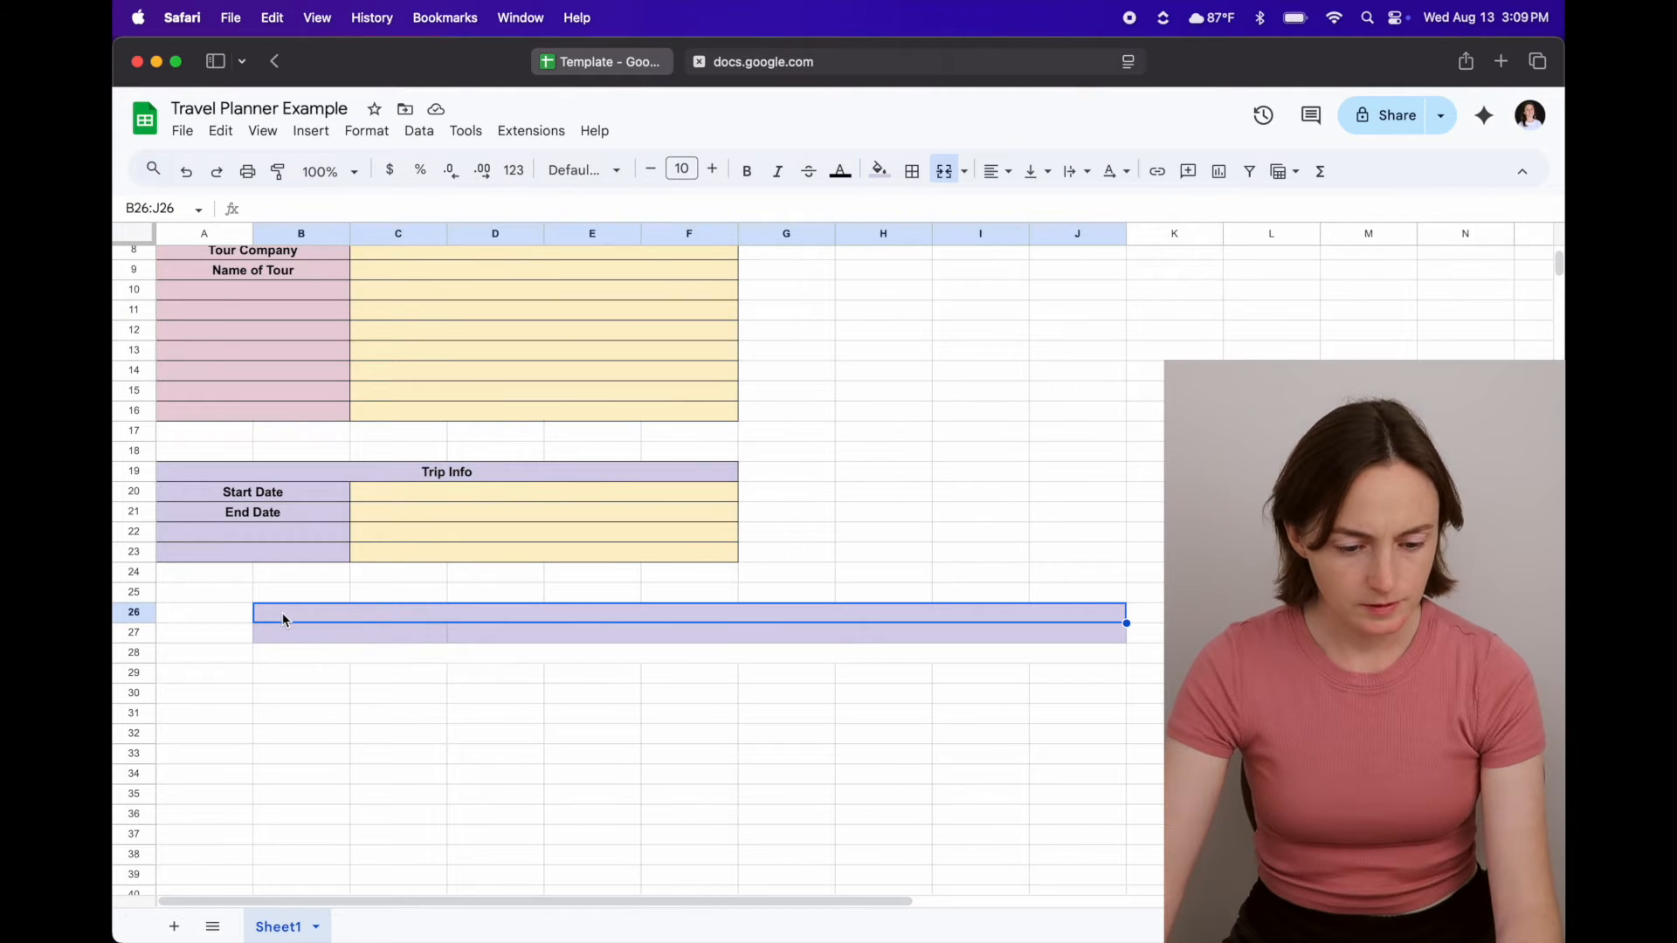
pyautogui.click(627, 63)
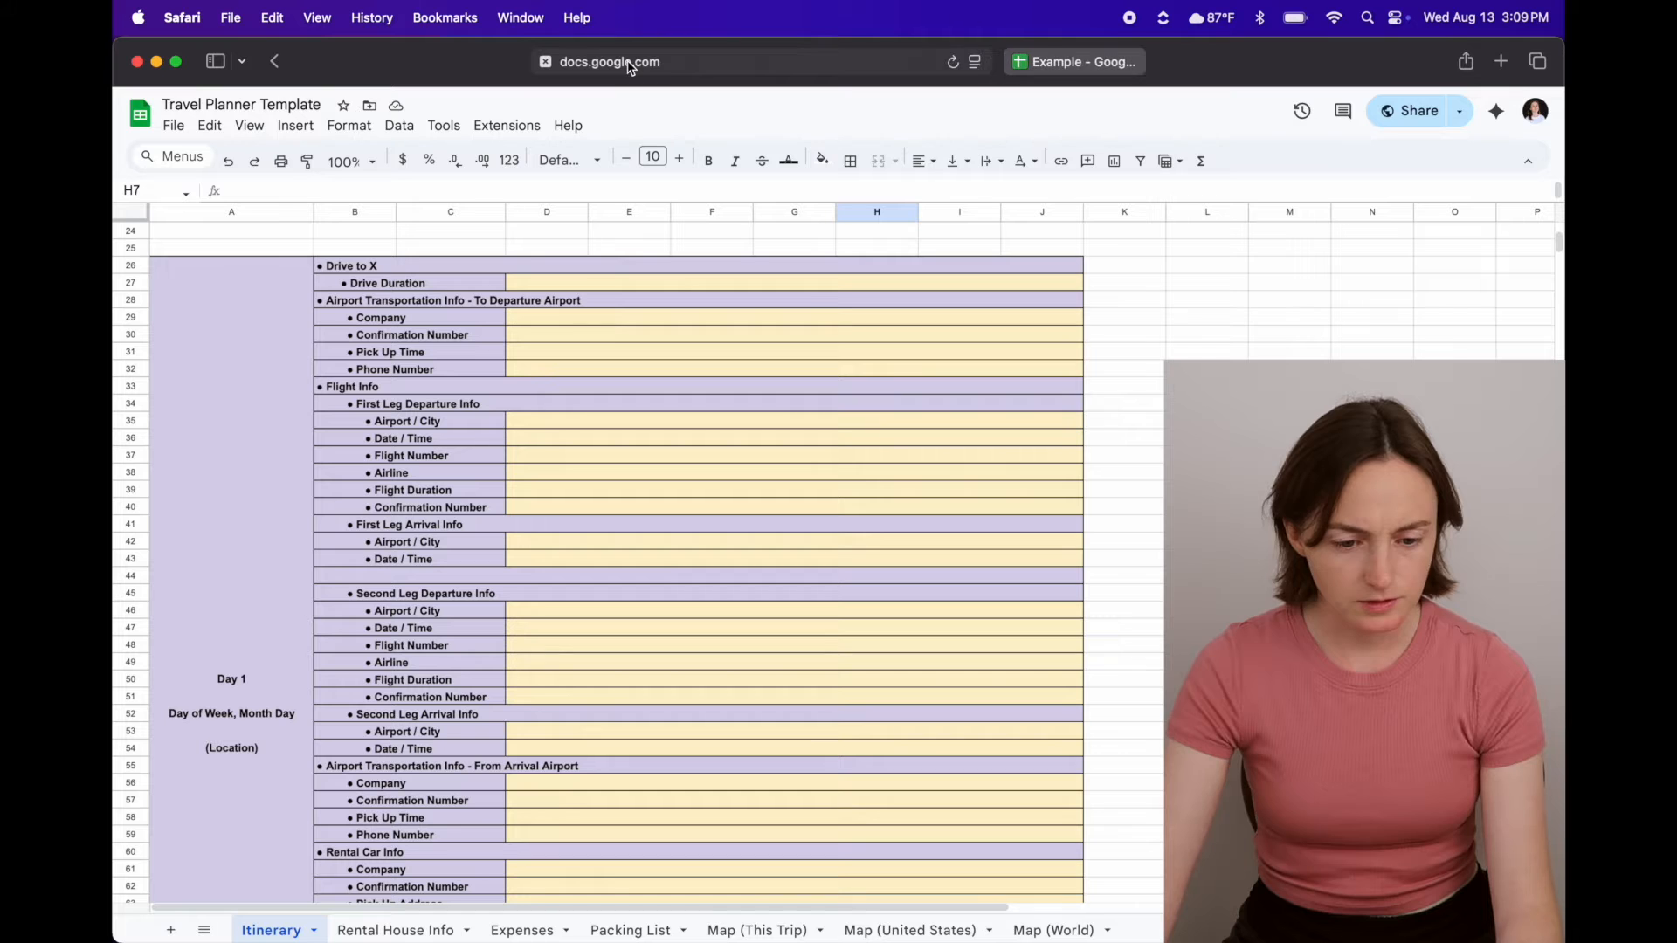
pyautogui.click(1048, 61)
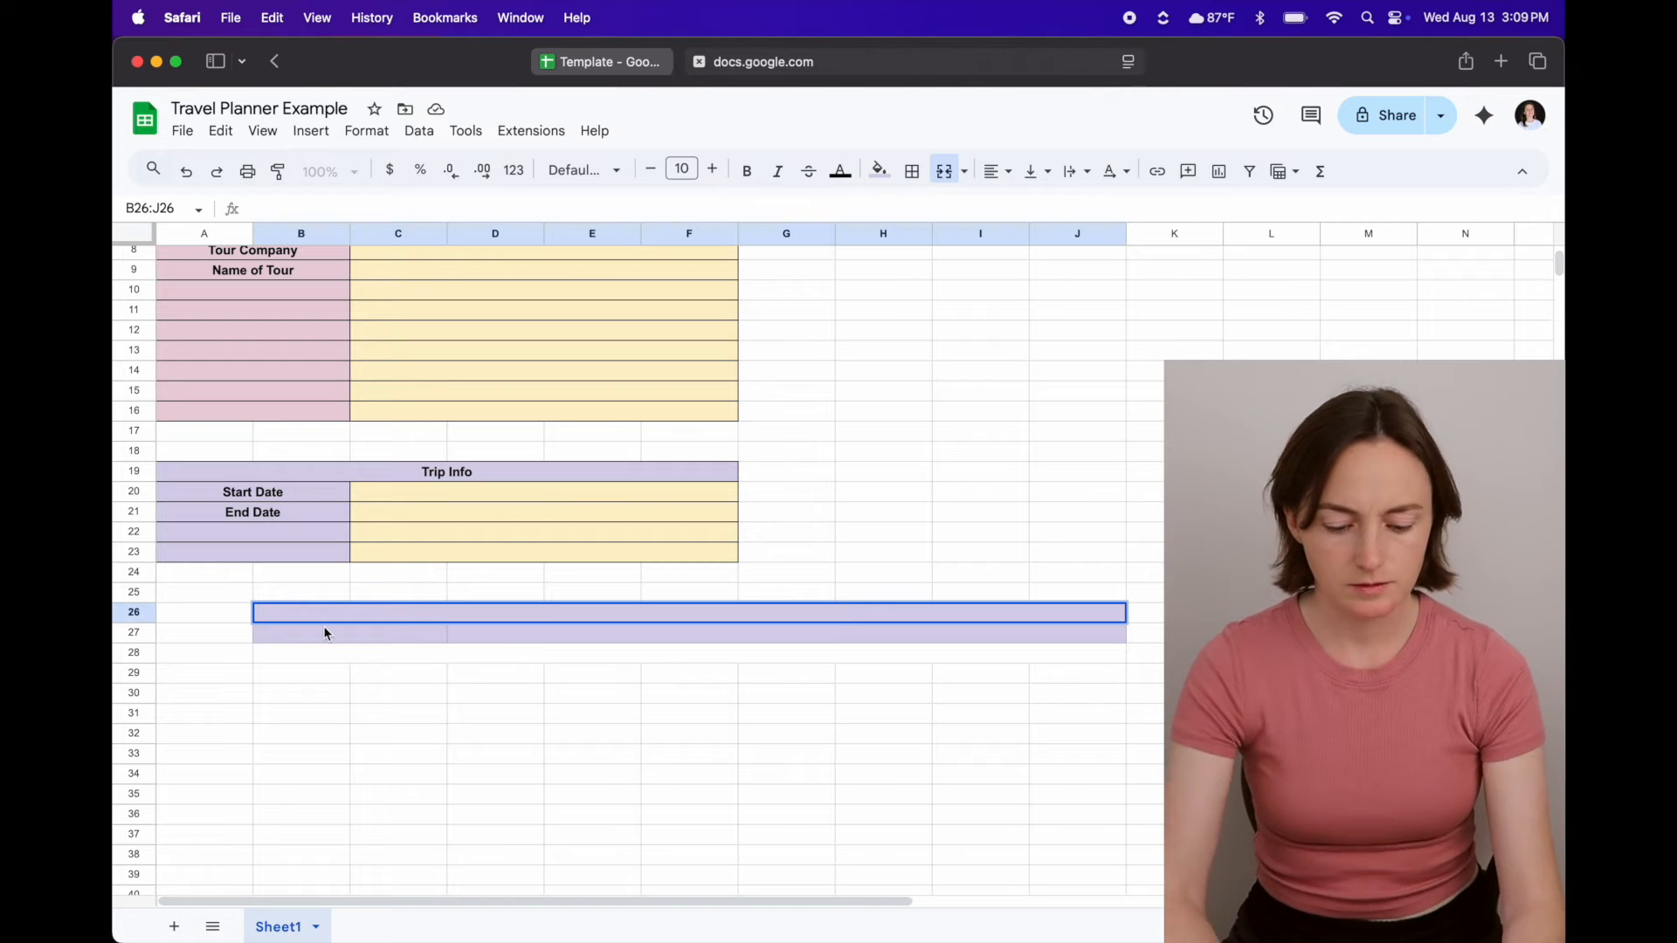
pyautogui.write('Drive ')
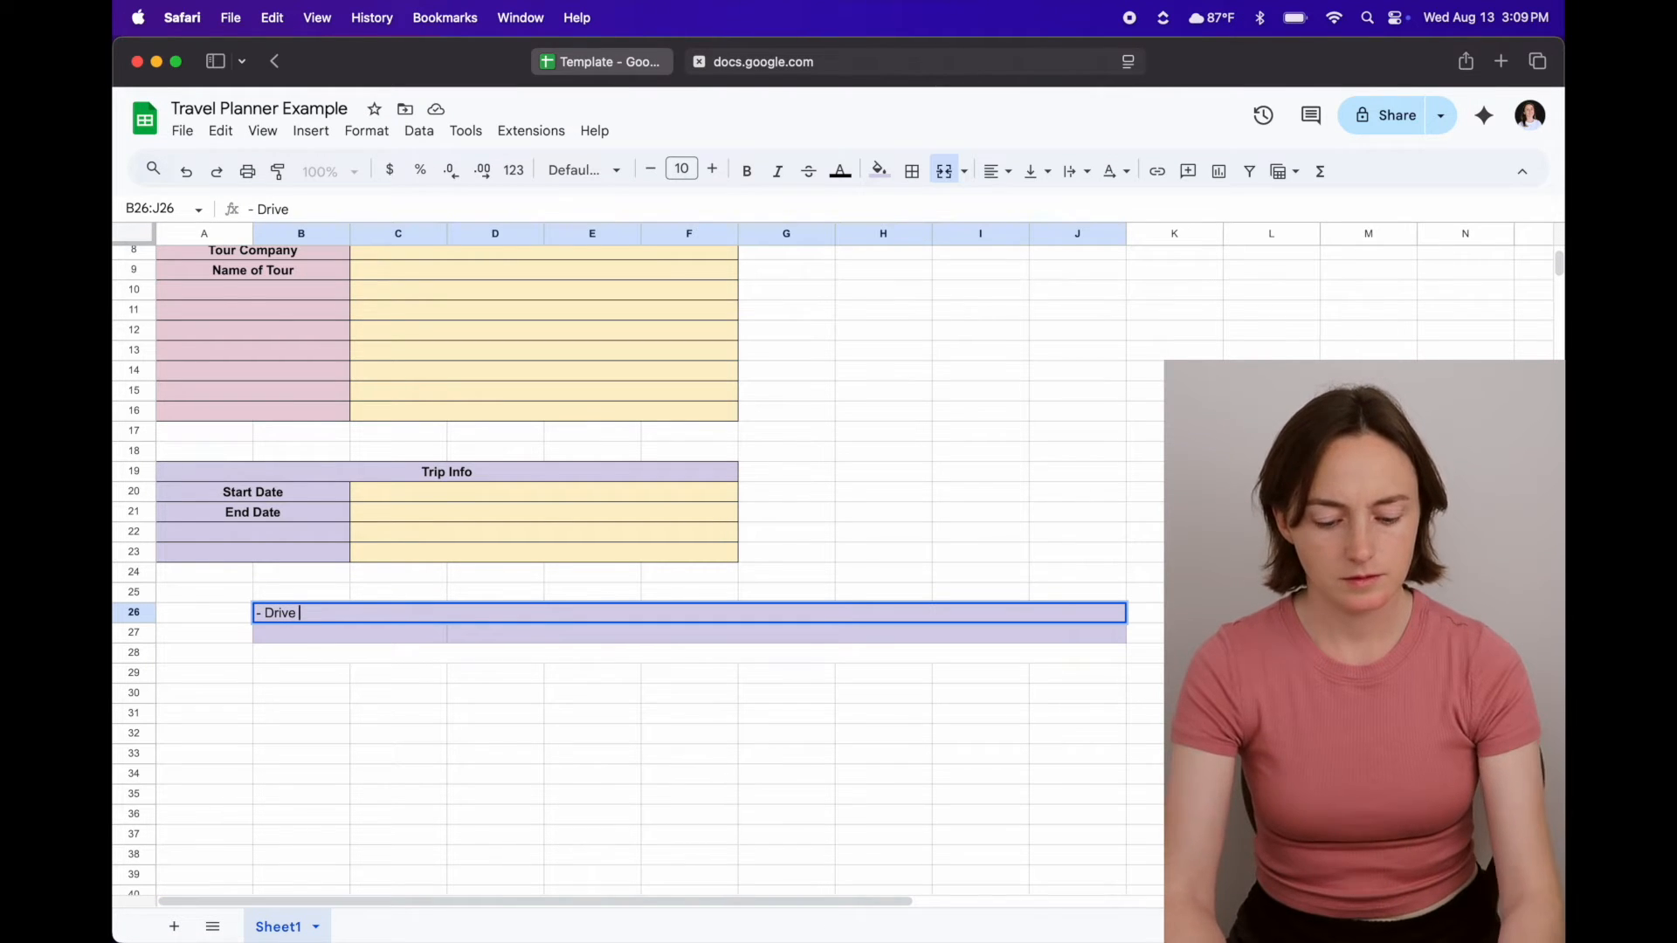
pyautogui.write('to X')
pyautogui.click(328, 669)
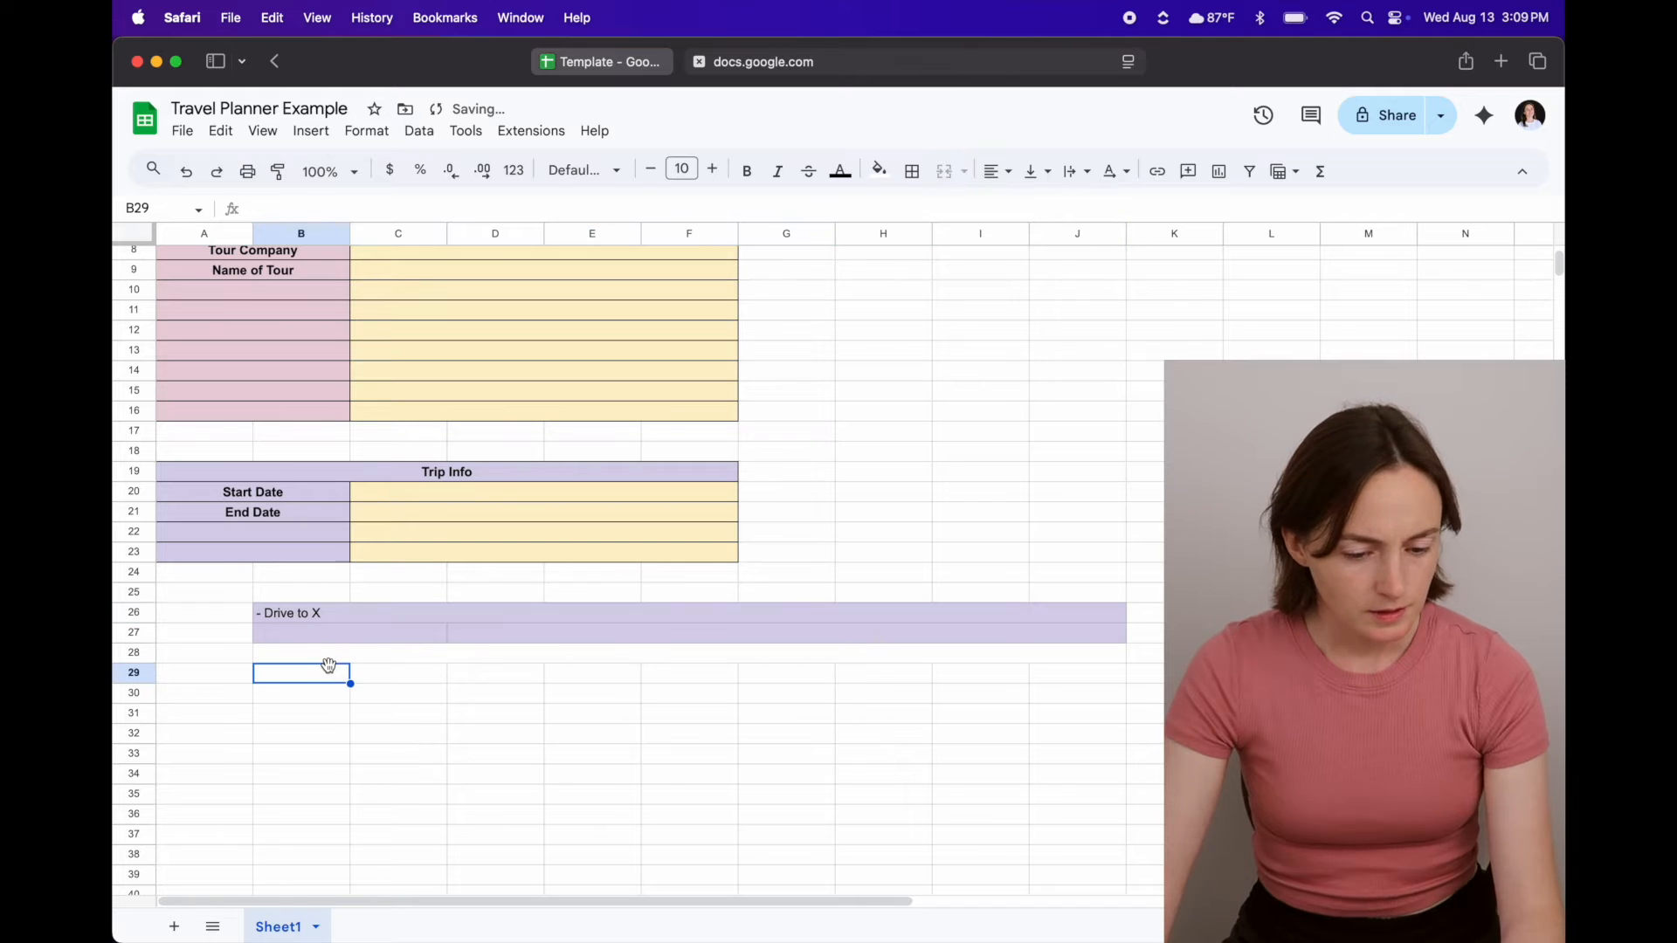
# - Replace the leading dash in the B26 heading with a bullet, as in the reference template, so it reads "• Drive to X"
pyautogui.click(303, 614)
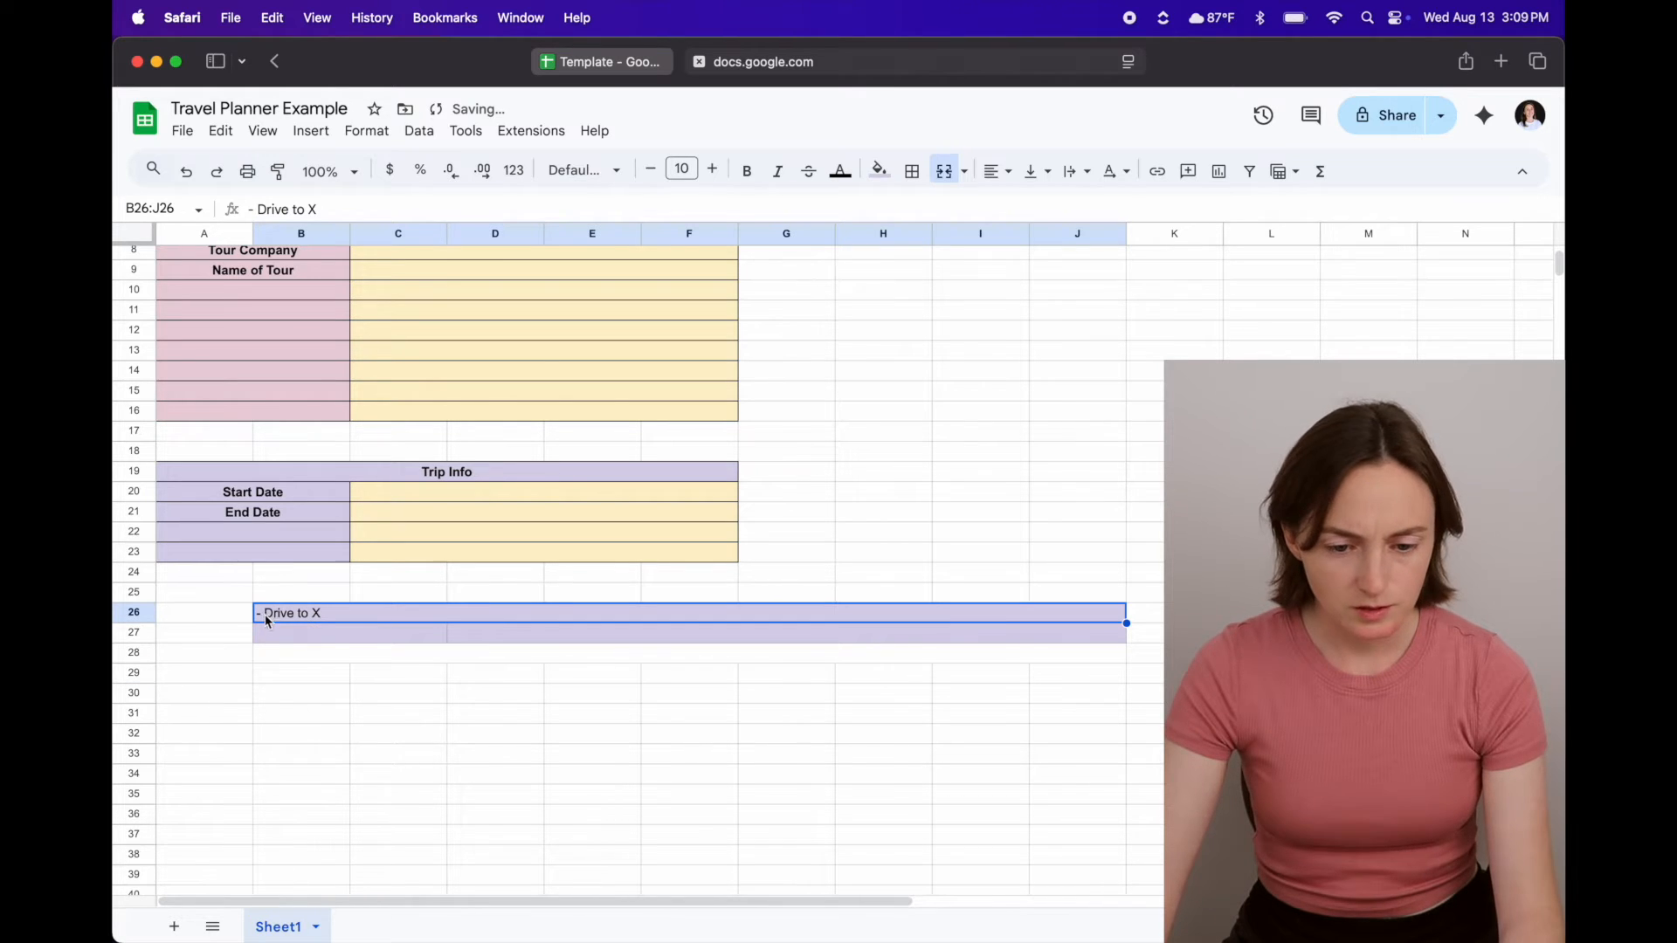
pyautogui.click(594, 62)
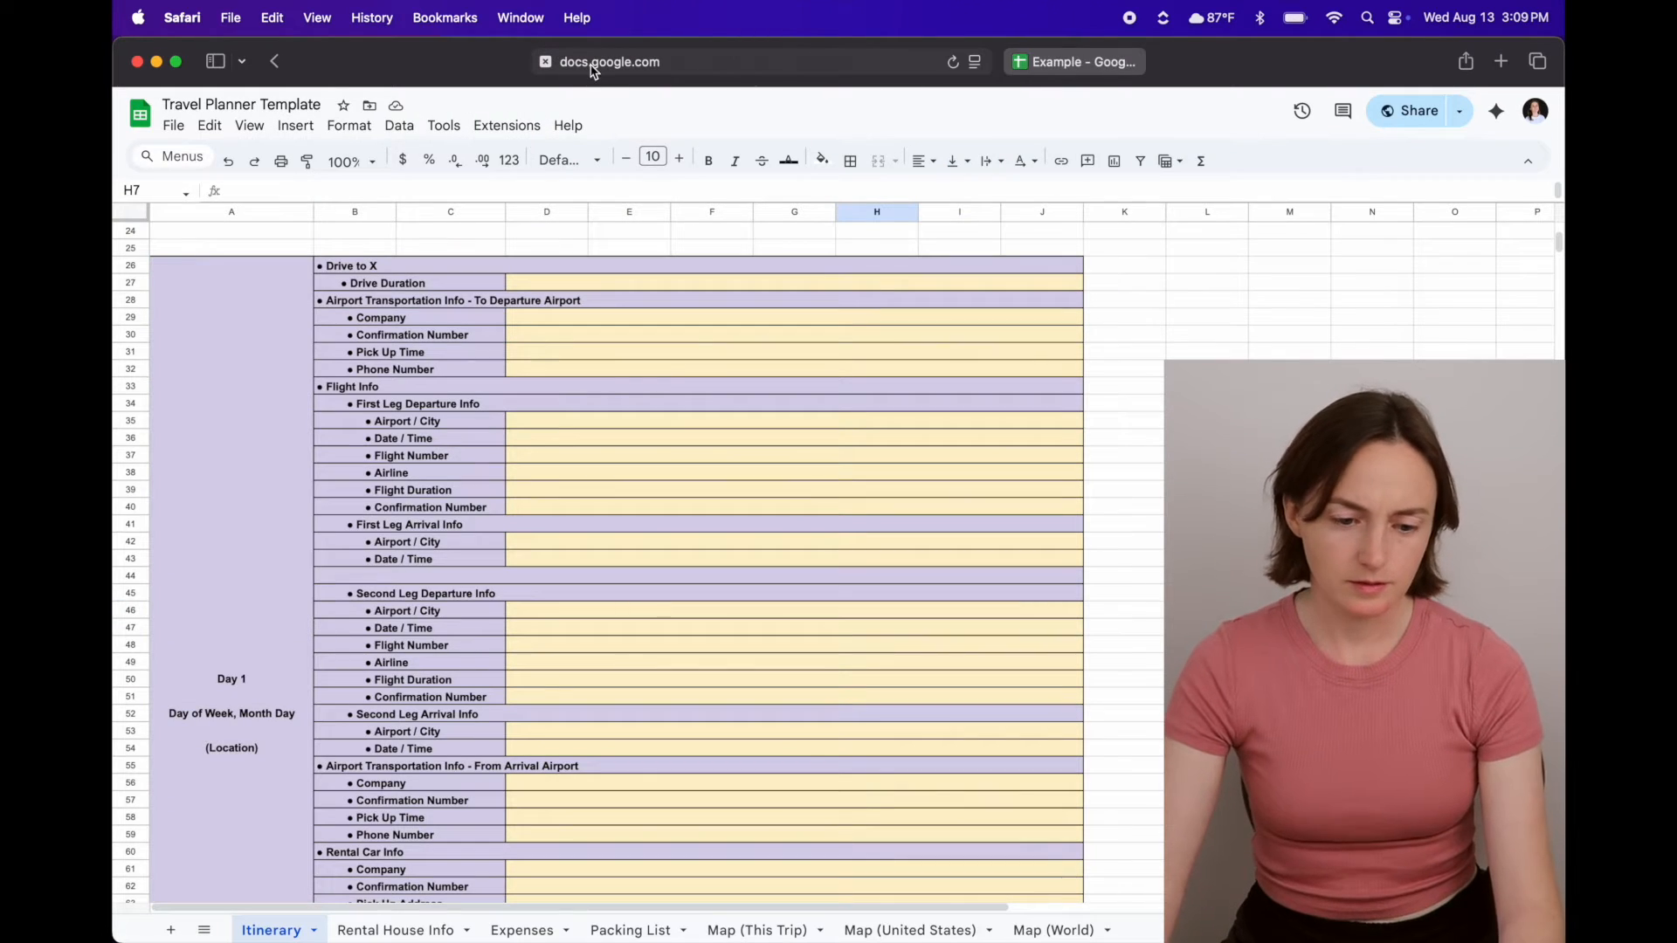
pyautogui.click(1107, 70)
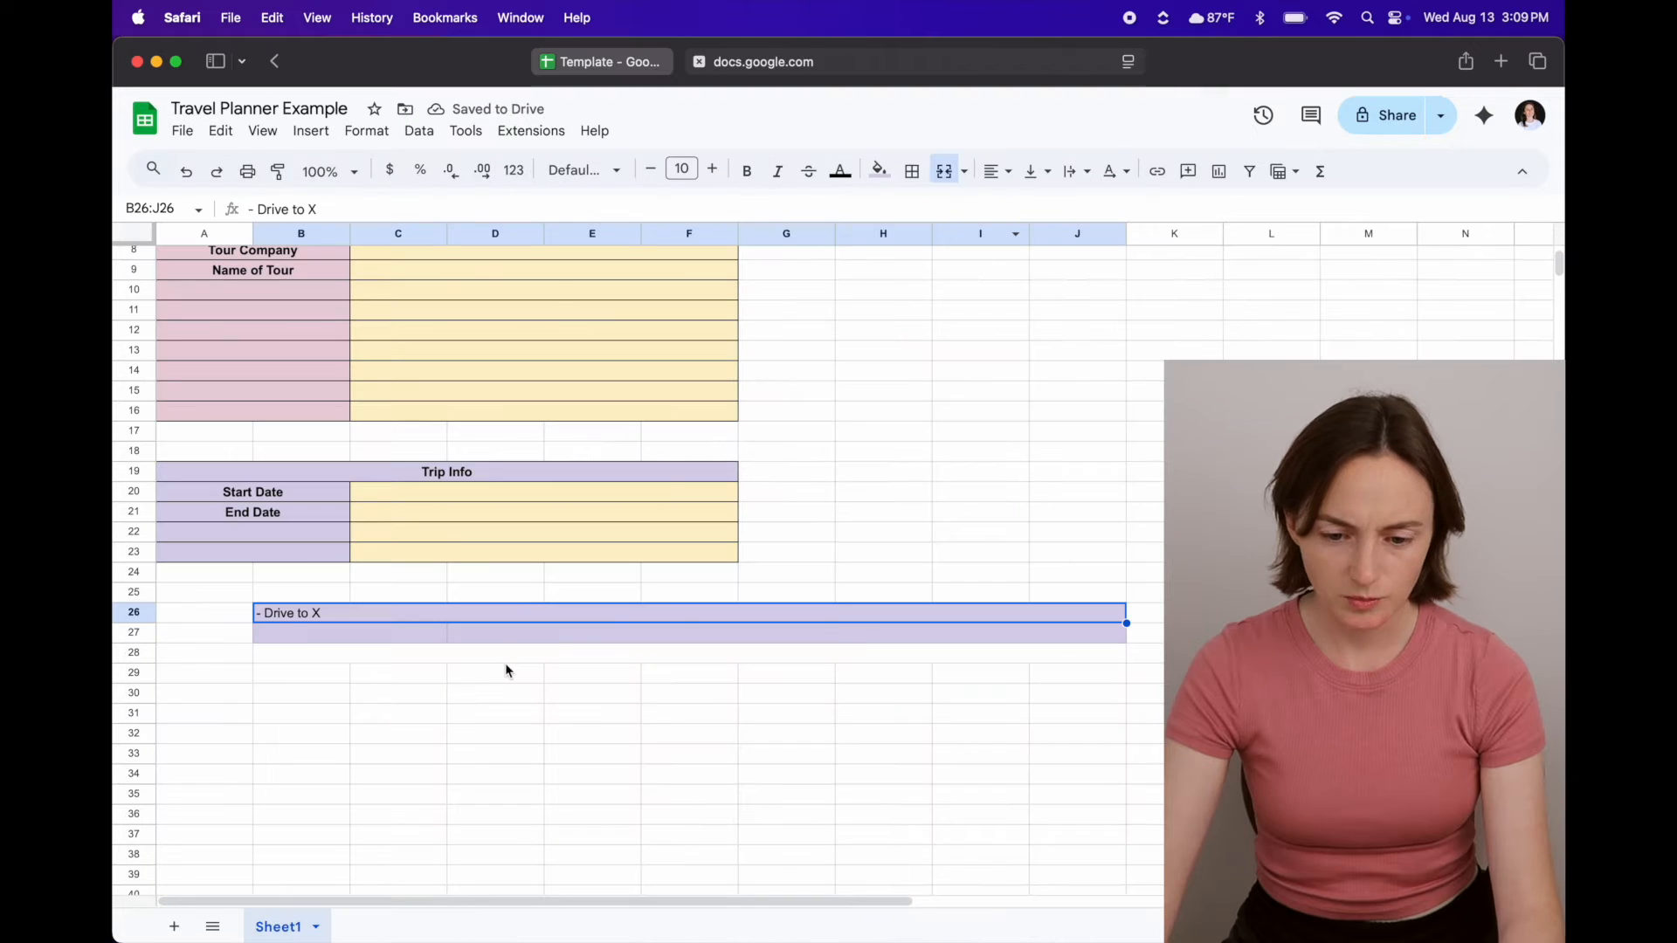
pyautogui.doubleClick(275, 615)
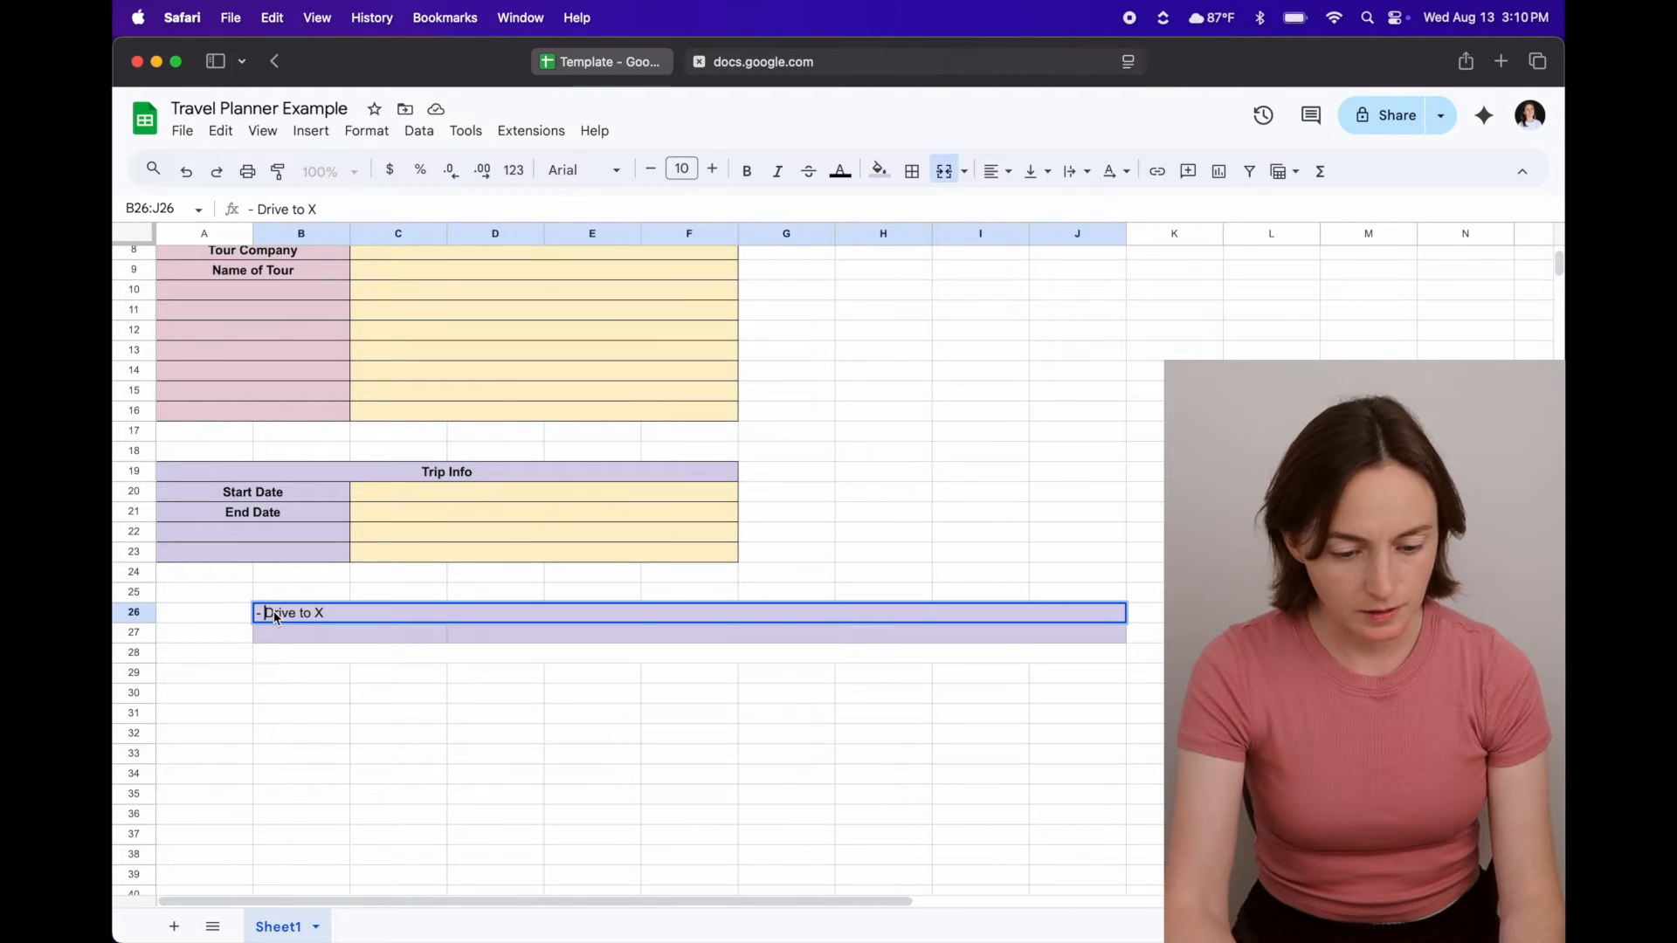
pyautogui.write('•')
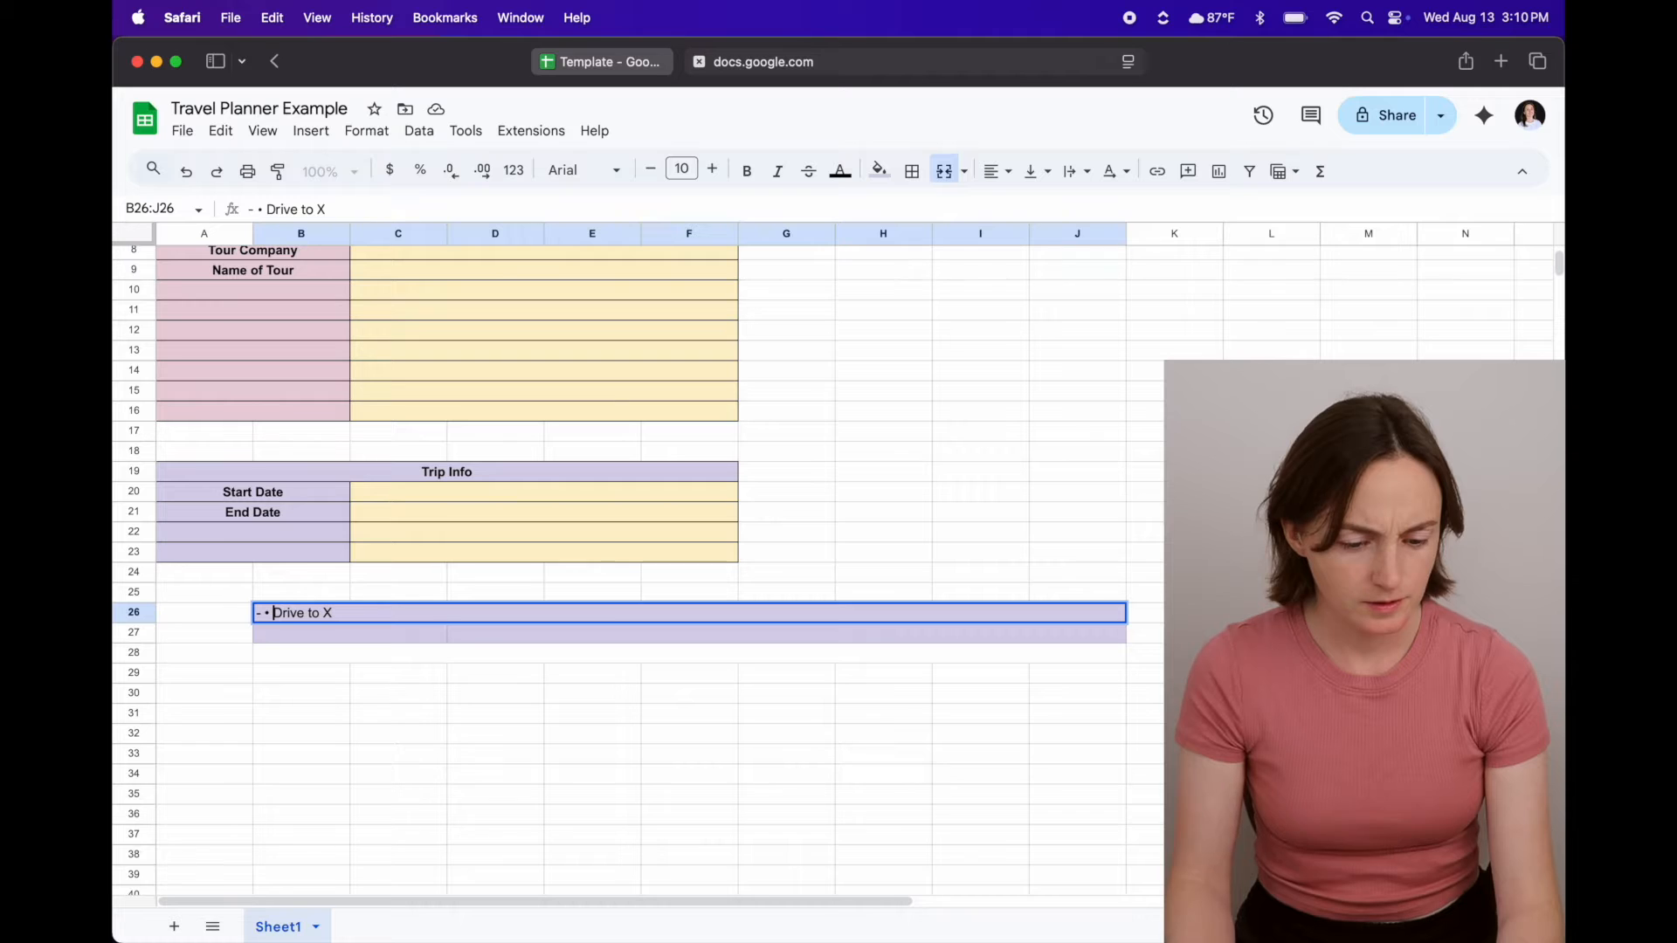
pyautogui.press('Left')
pyautogui.press('Left')
pyautogui.press('BackSpace')
pyautogui.press('BackSpace')
# - Check the row 27 label in the finished template and enter "• Drive Duration" in the merged cell B27:C27
pyautogui.click(602, 62)
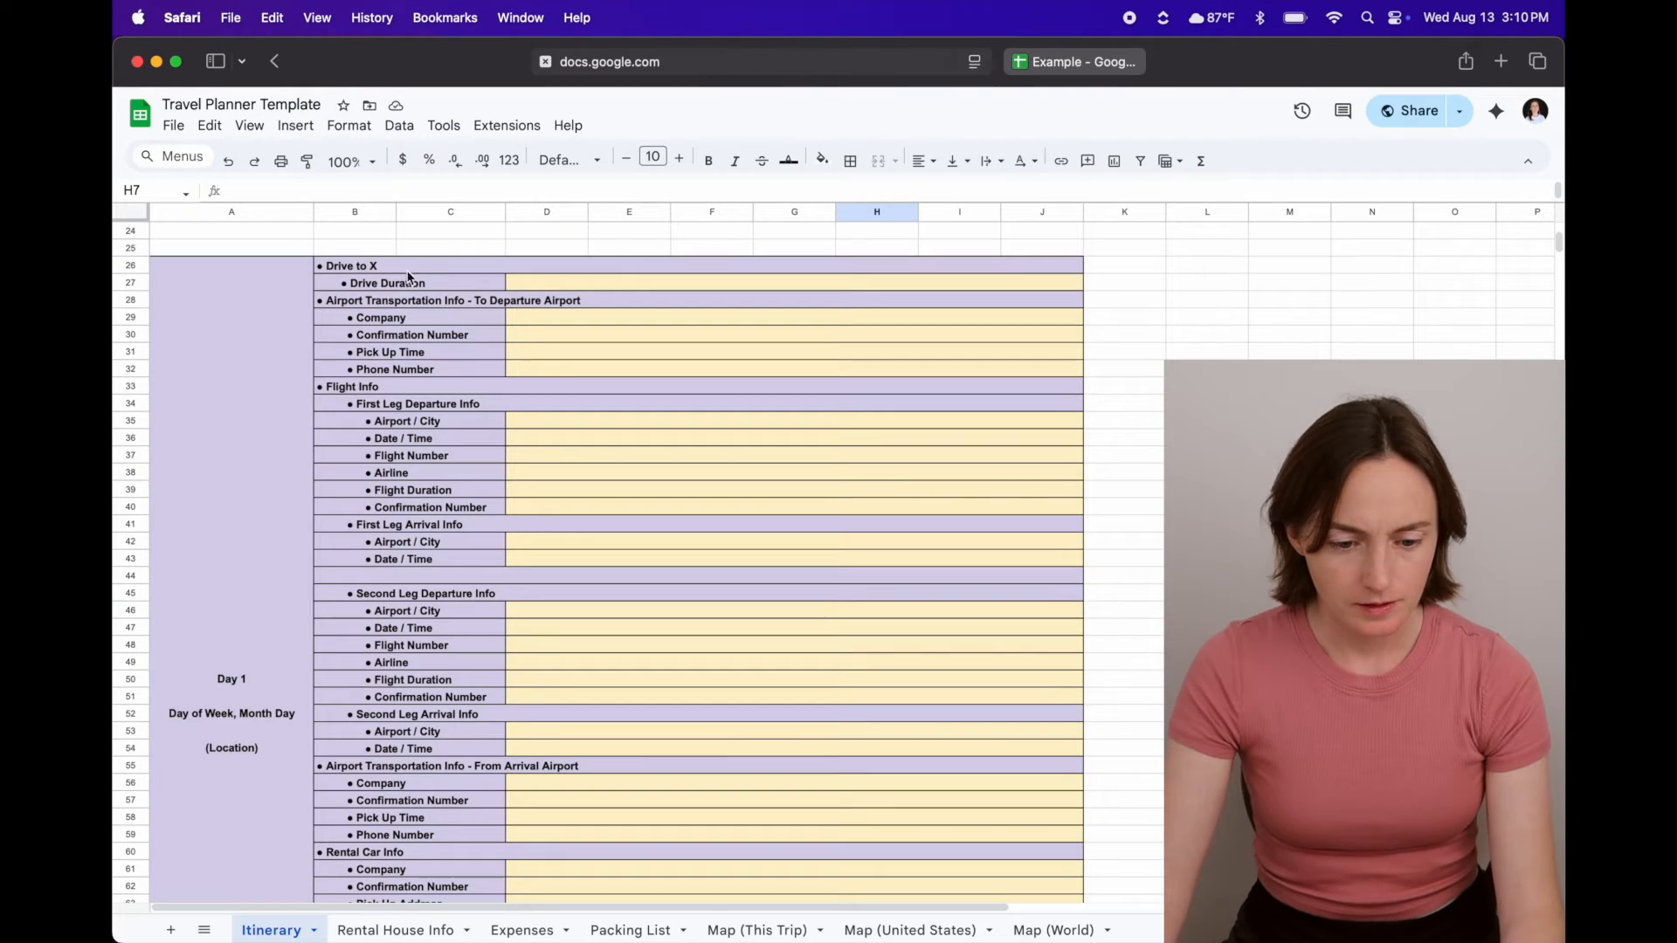
pyautogui.click(1083, 63)
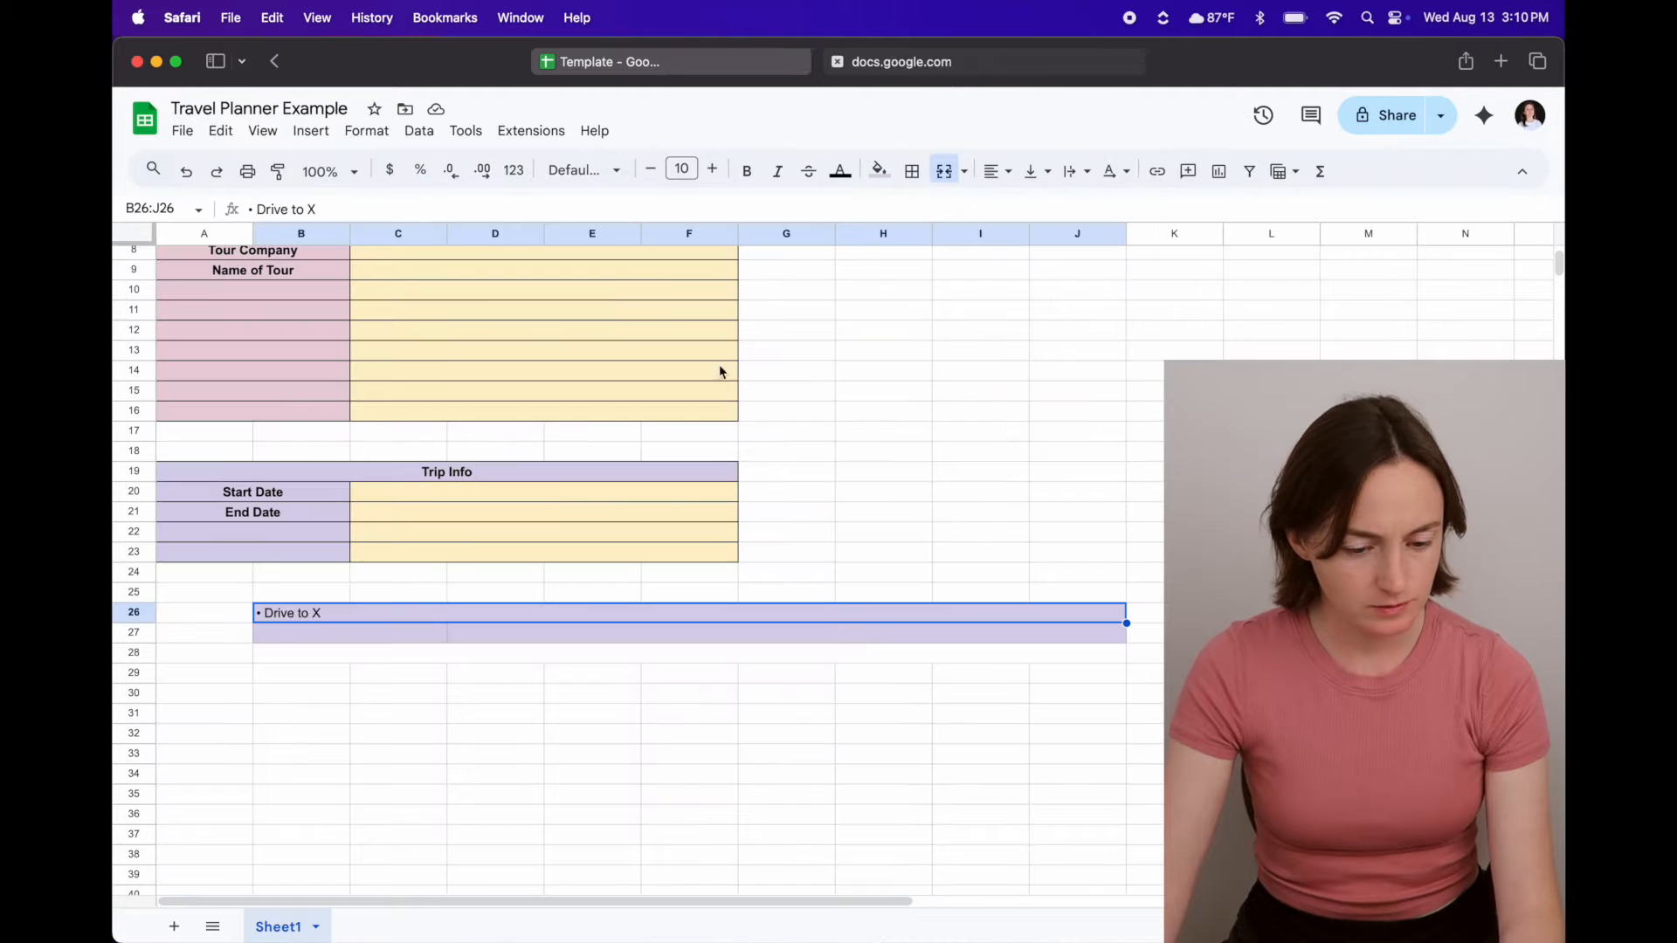
pyautogui.click(270, 644)
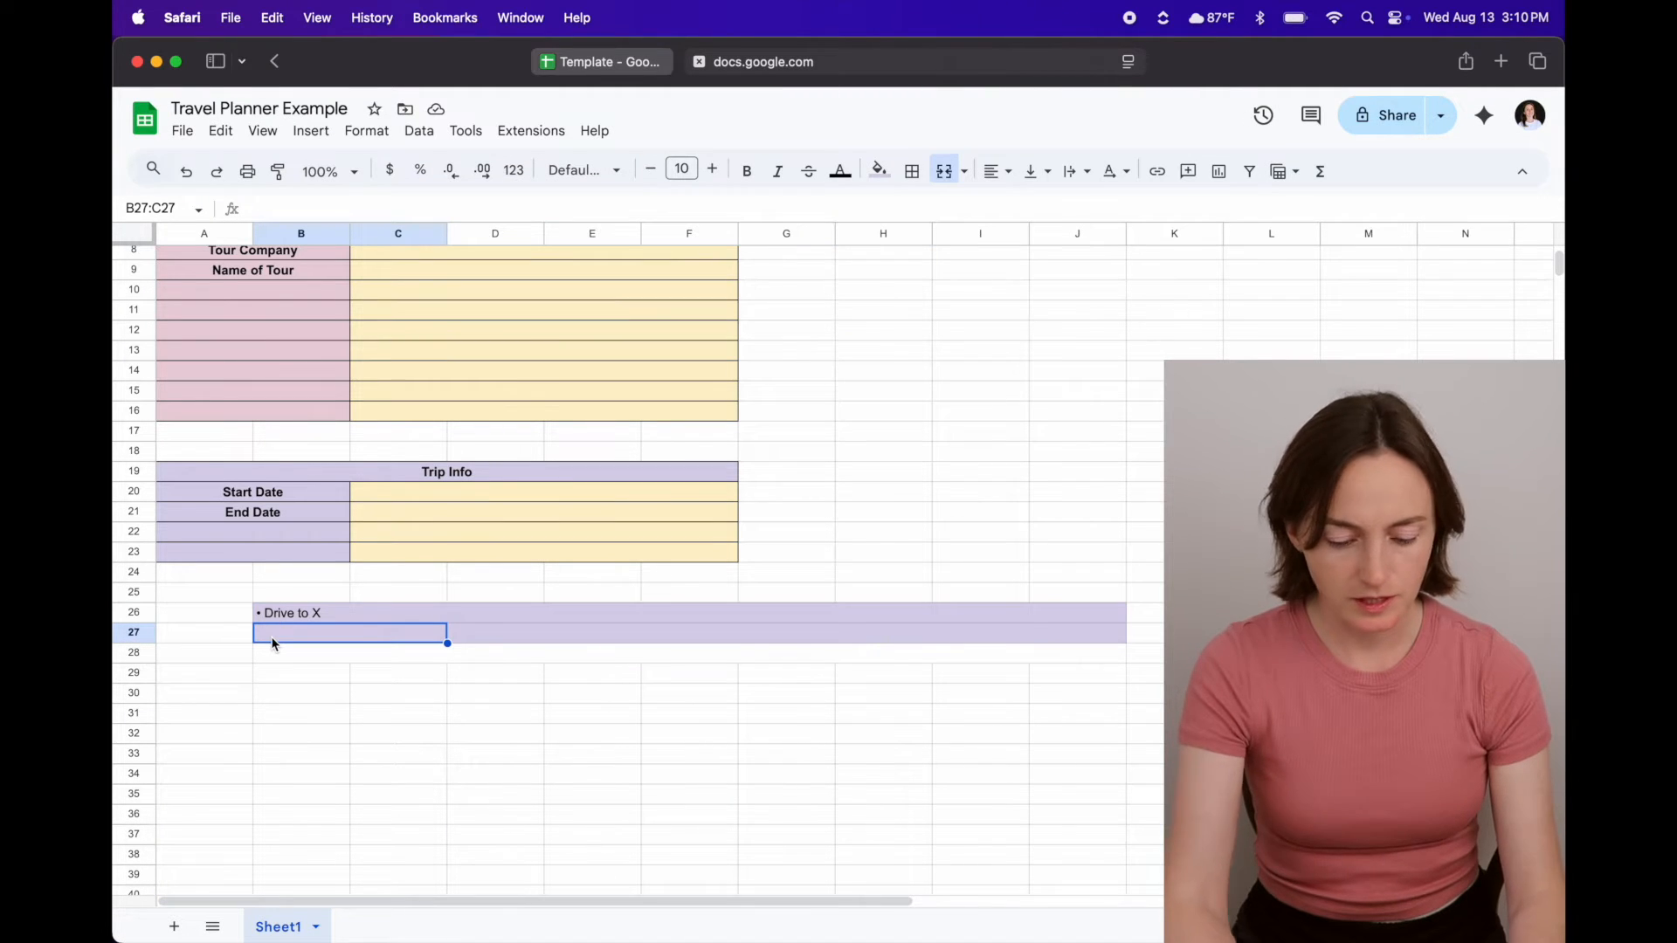
pyautogui.write('• Drive to X')
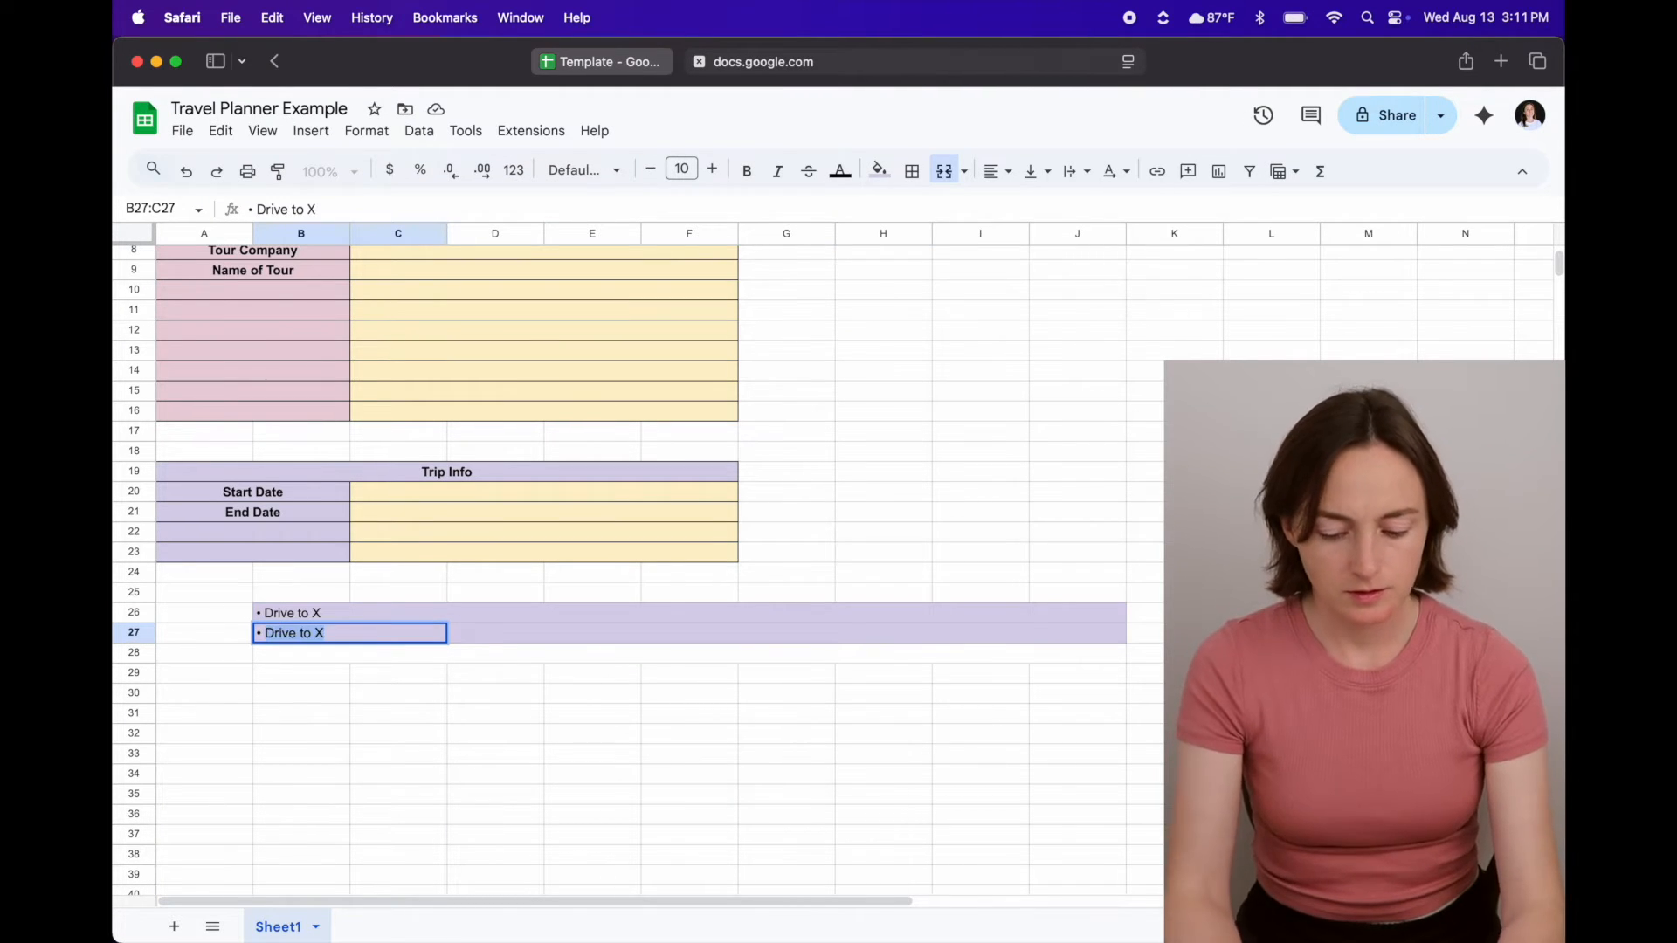
pyautogui.press('BackSpace')
pyautogui.press('BackSpace')
pyautogui.press('BackSpace')
pyautogui.write('Duration')
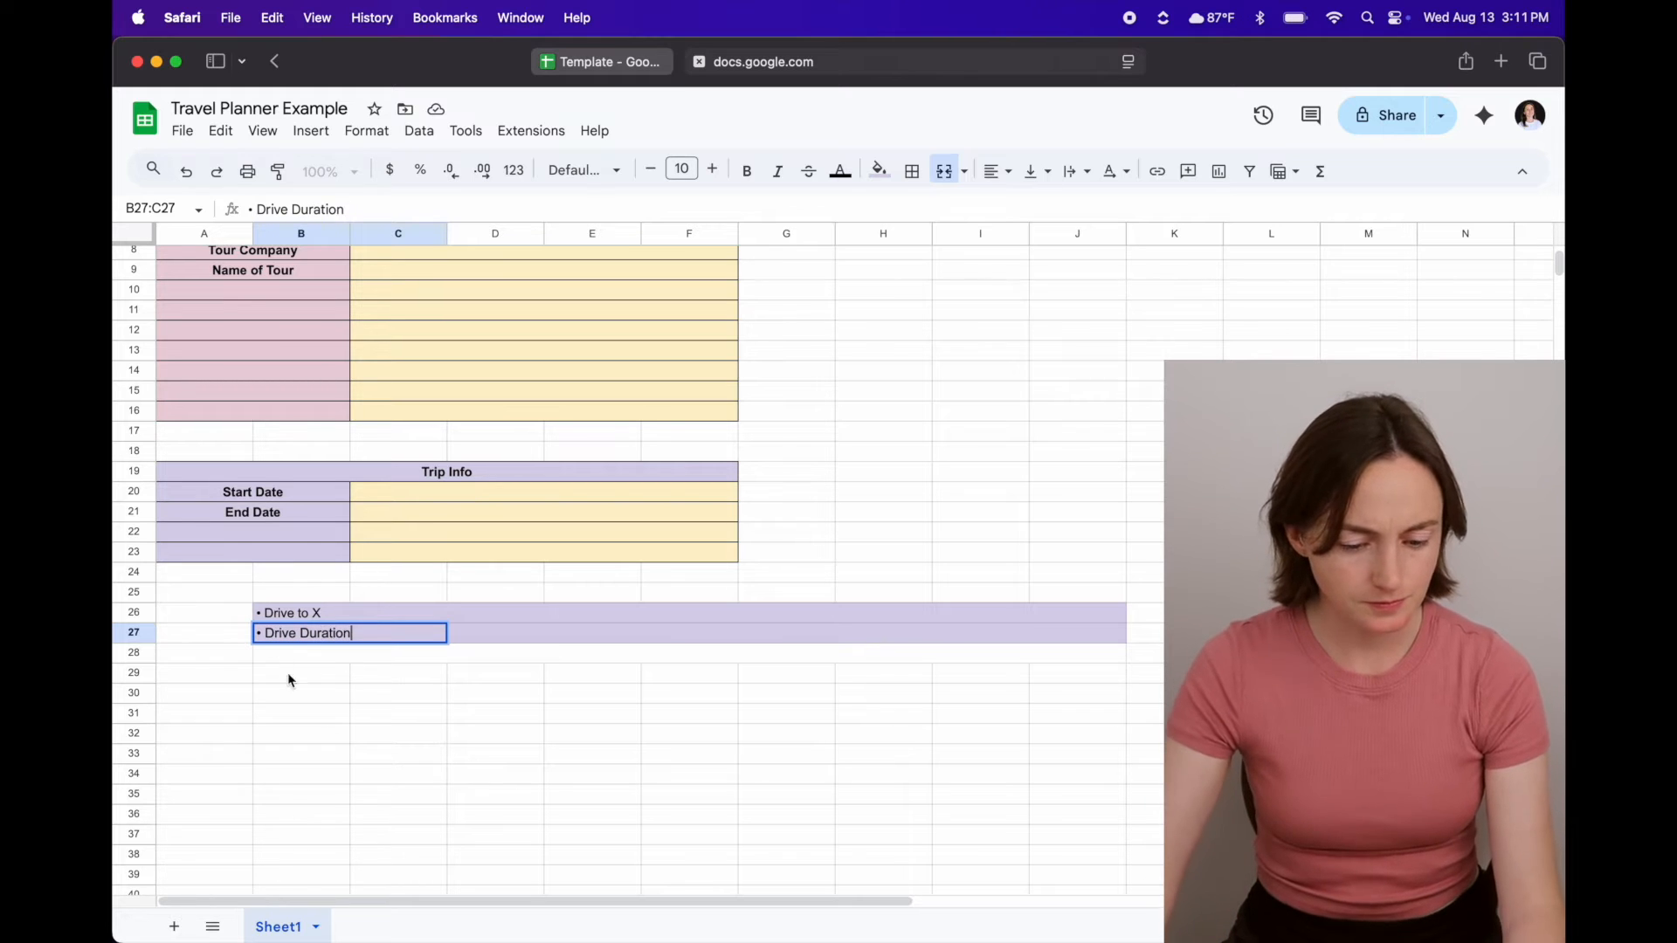
pyautogui.click(345, 702)
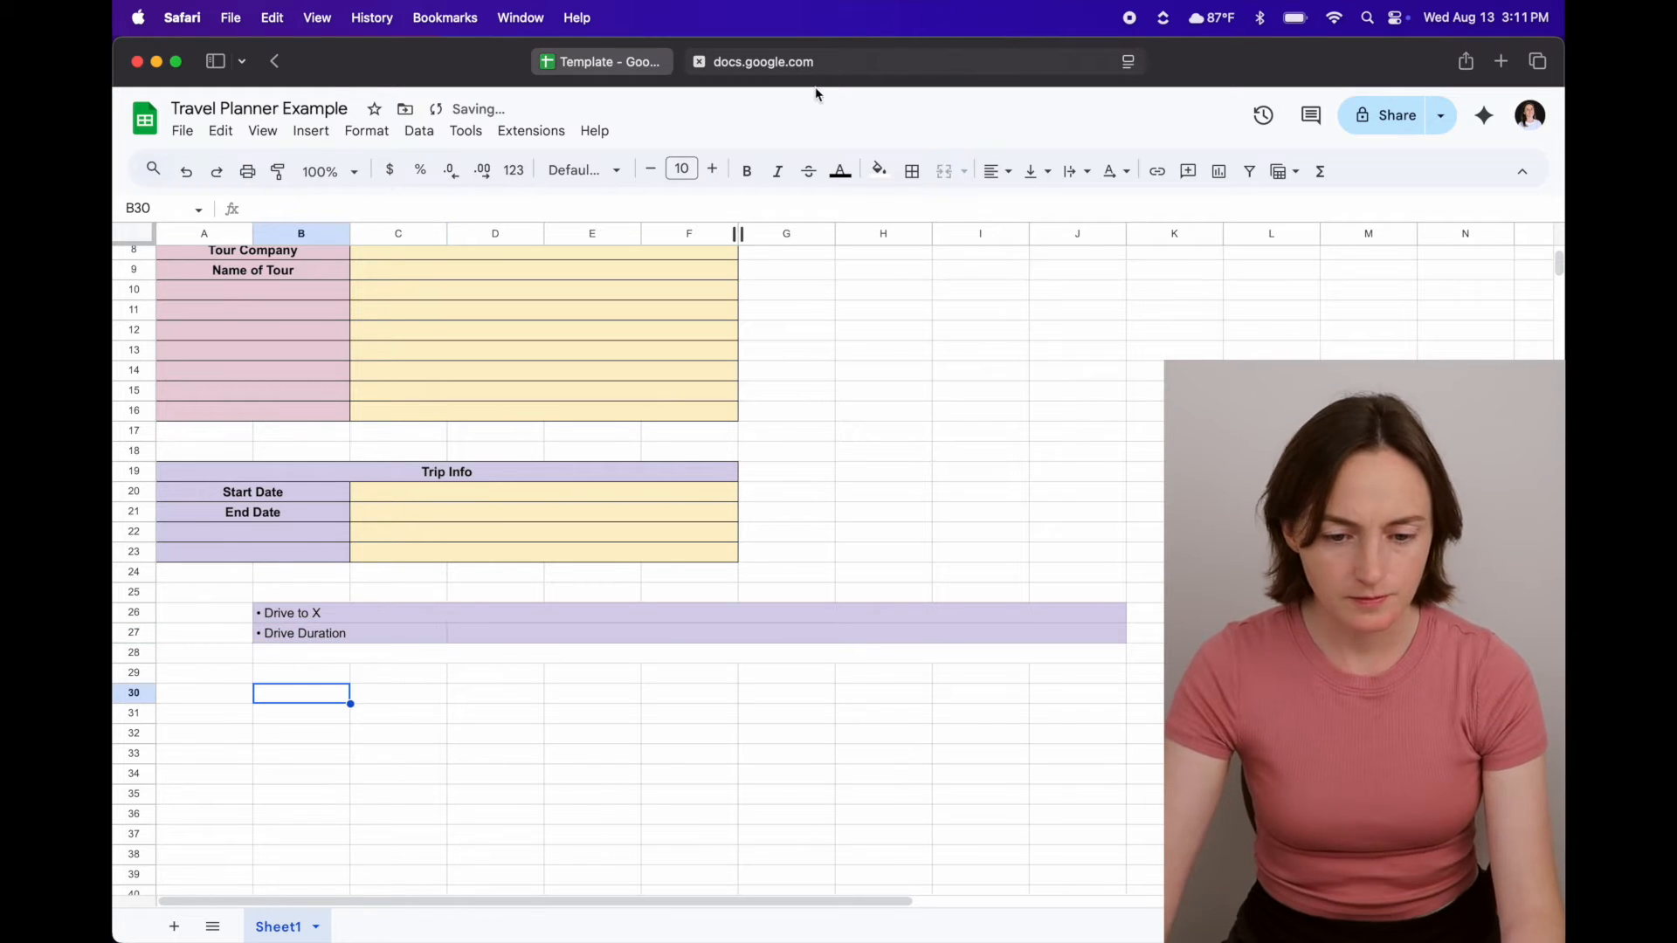
# - Check the Drive Duration row in the finished template, then fill D27:J27 with light yellow
pyautogui.click(610, 63)
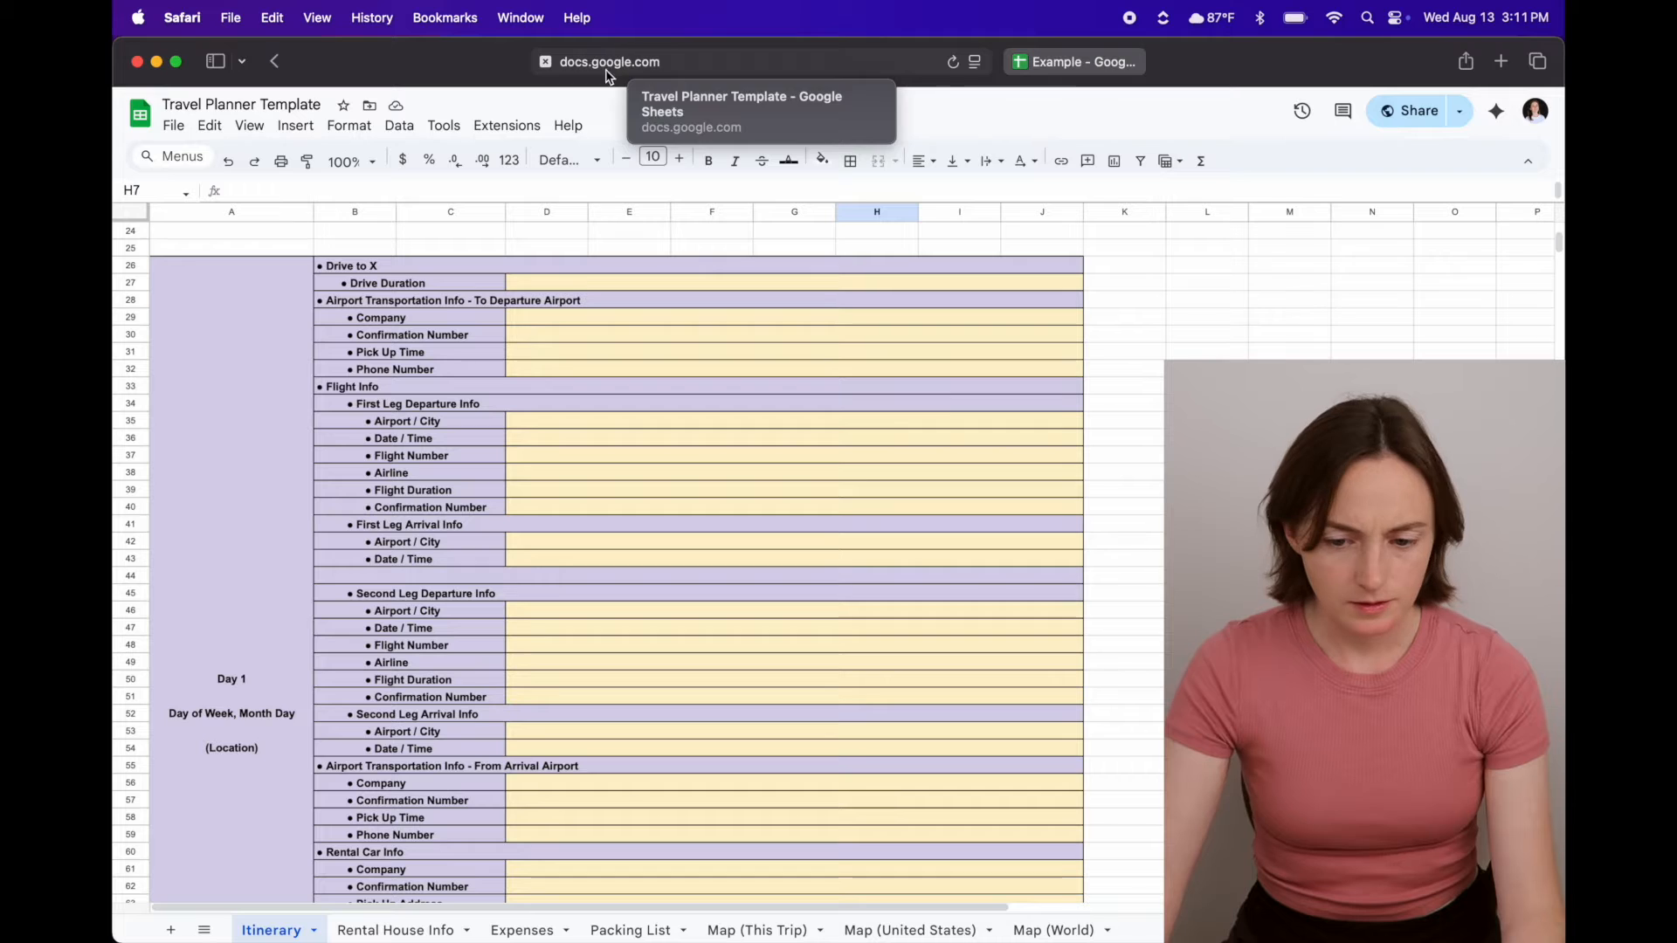
pyautogui.click(1059, 65)
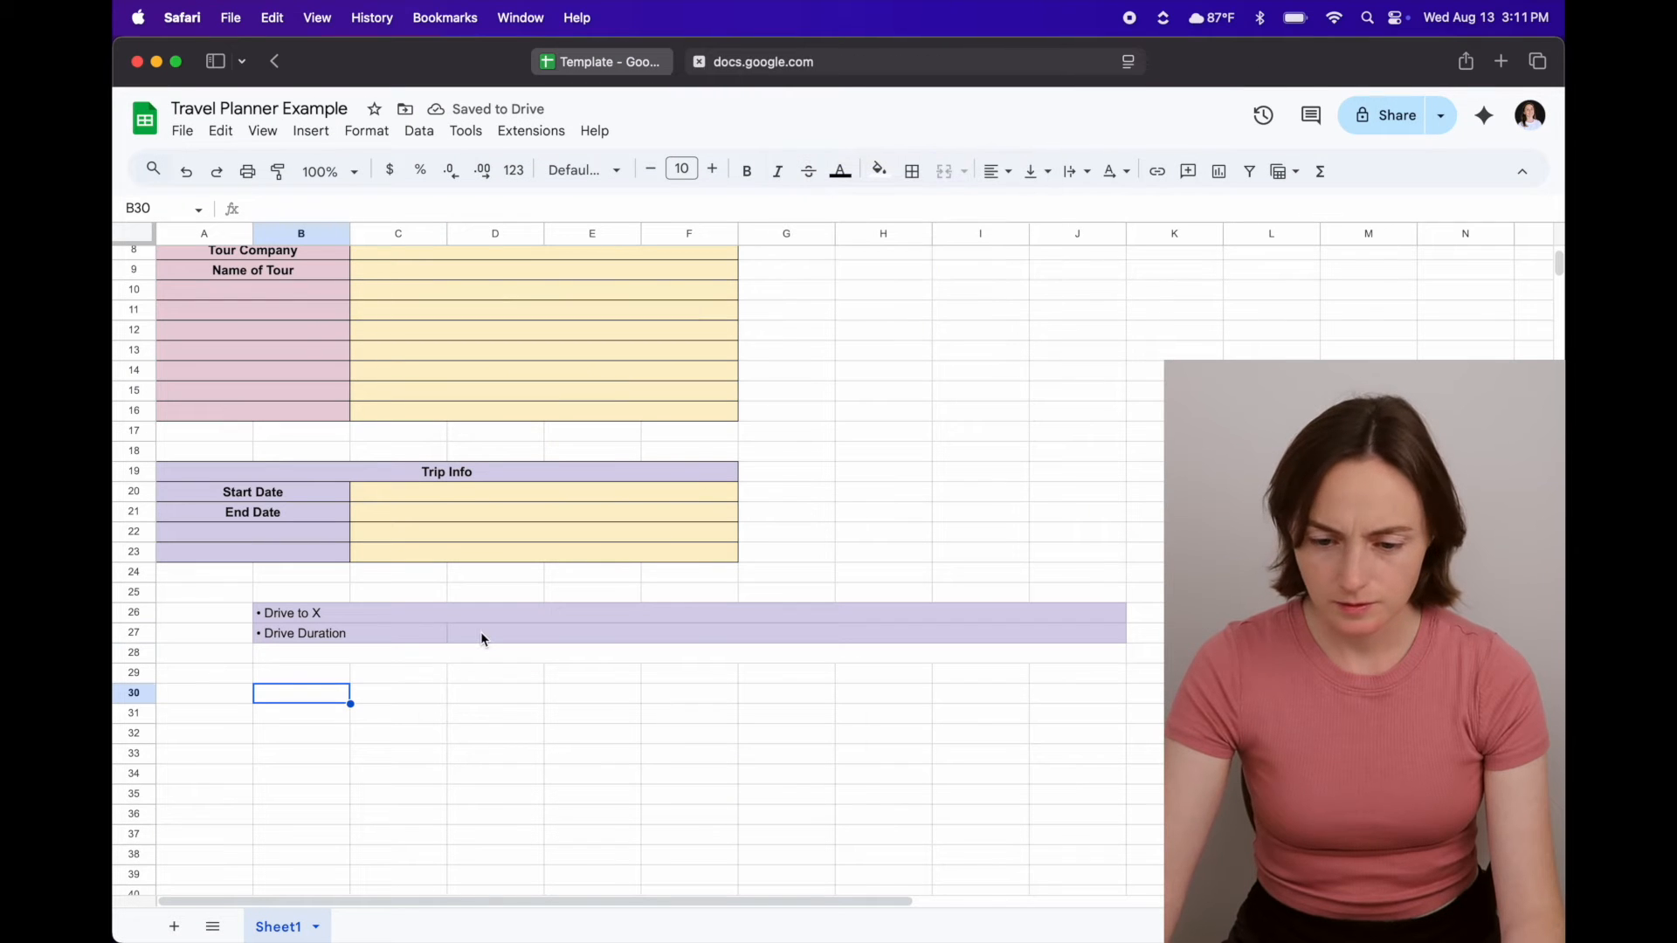
pyautogui.click(480, 633)
pyautogui.click(878, 171)
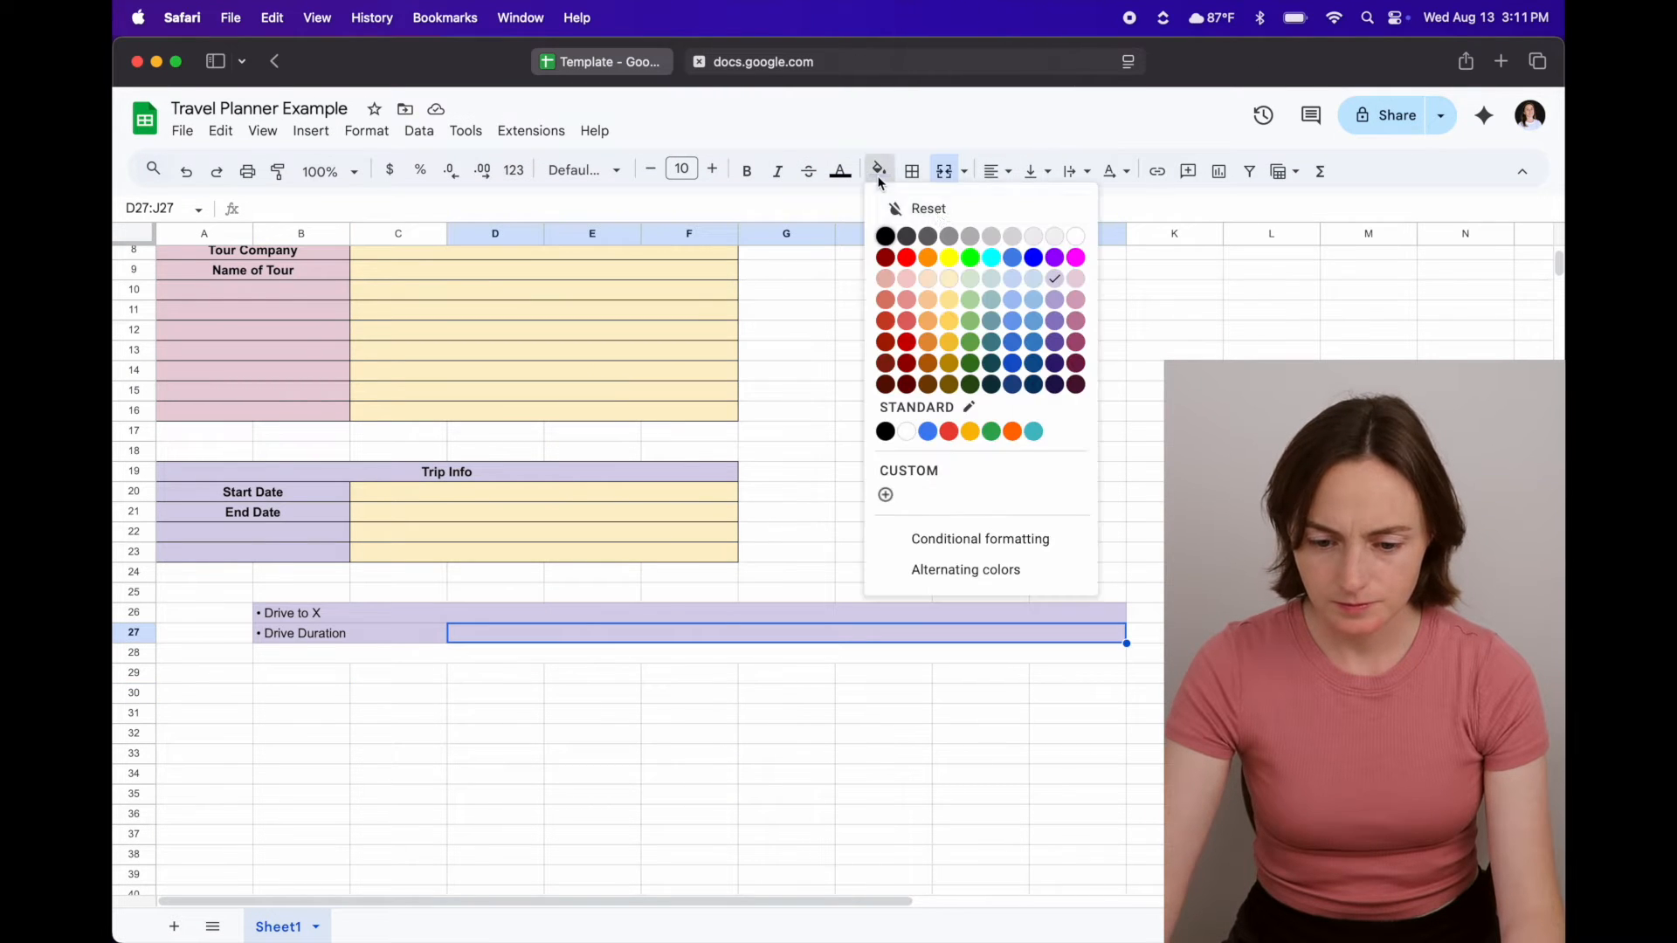
pyautogui.click(952, 281)
pyautogui.click(463, 679)
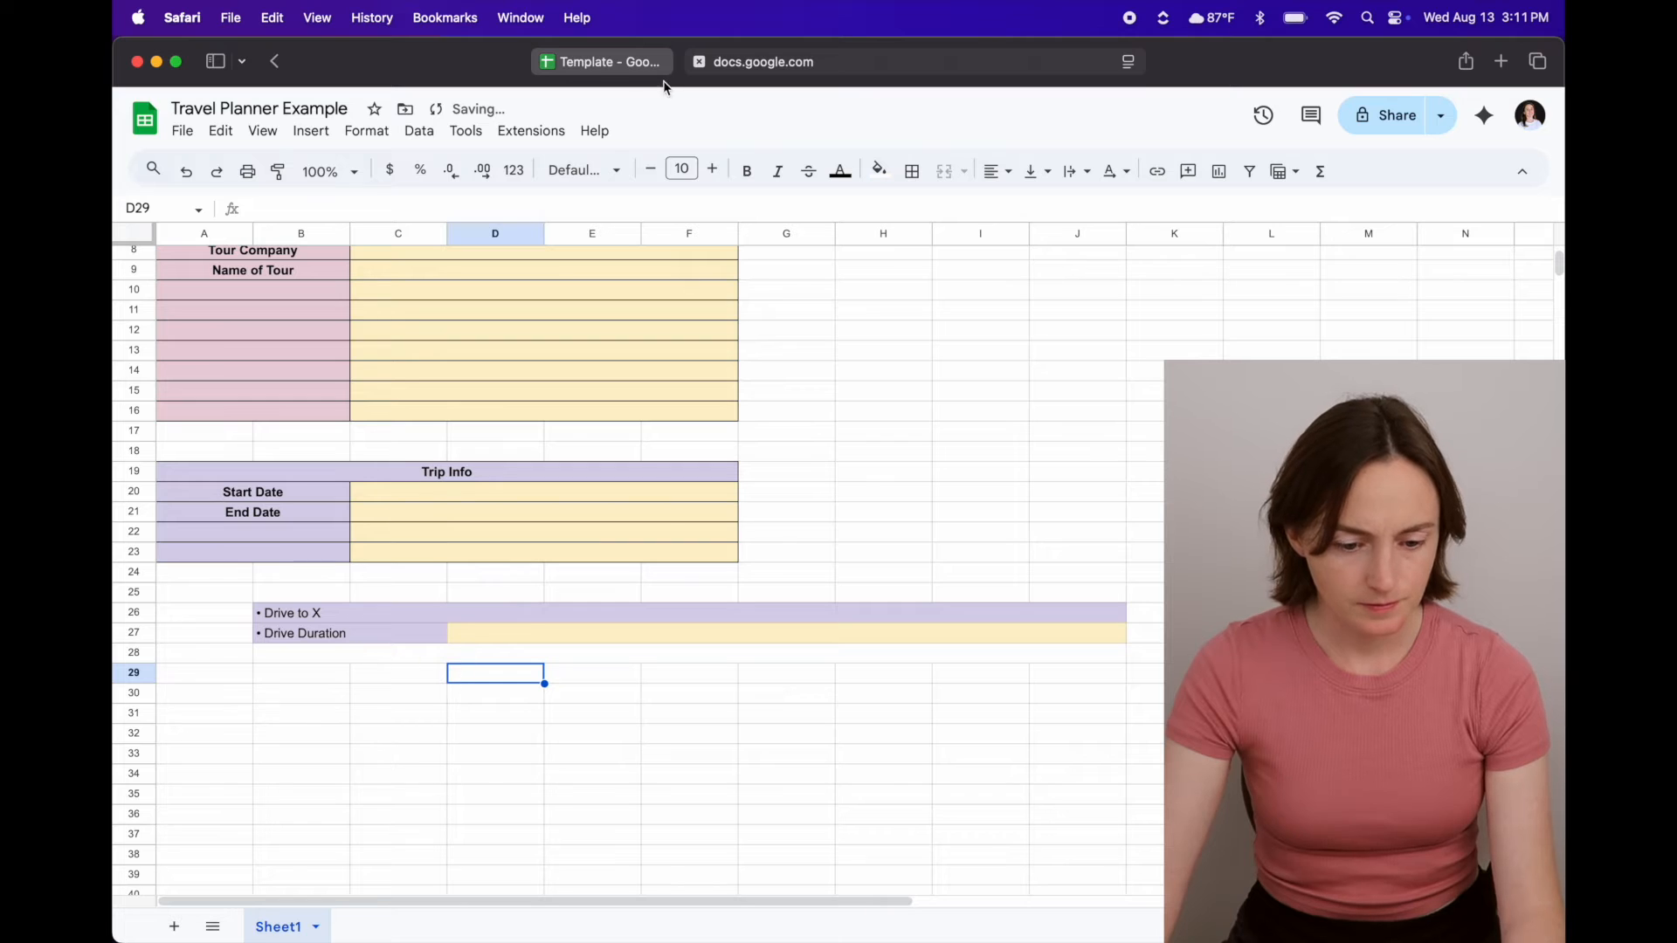
# - Check the row 28 heading in the finished template and enter "Airport Transportation Info" in the merged cell B28:J28
pyautogui.click(642, 63)
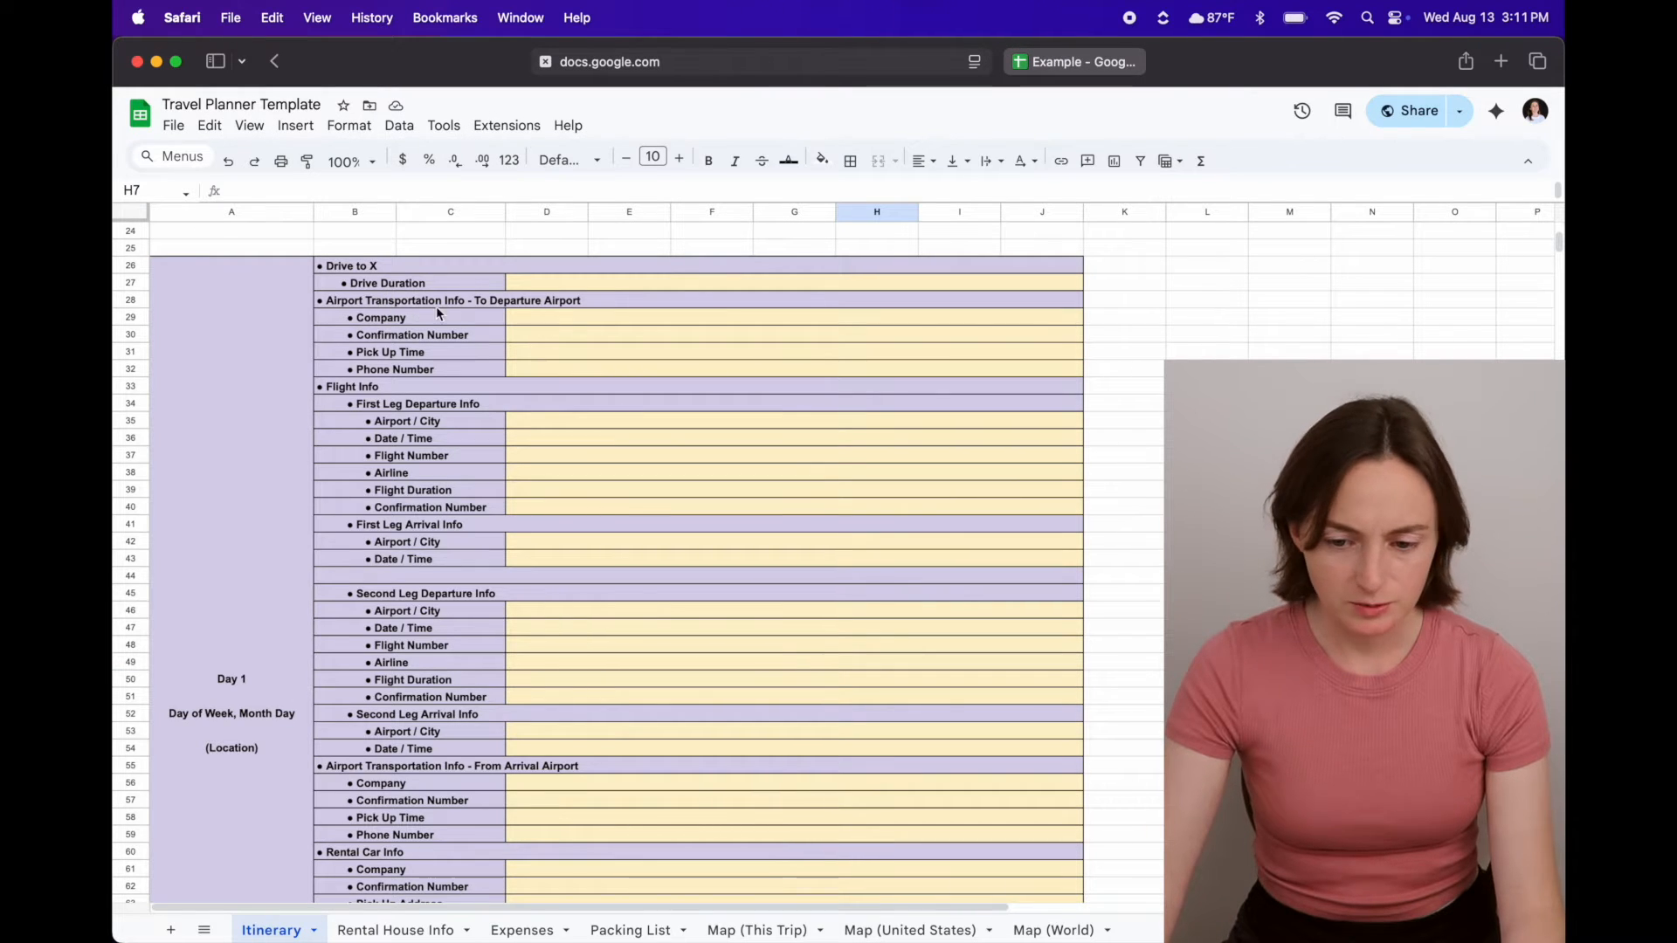
pyautogui.click(1074, 61)
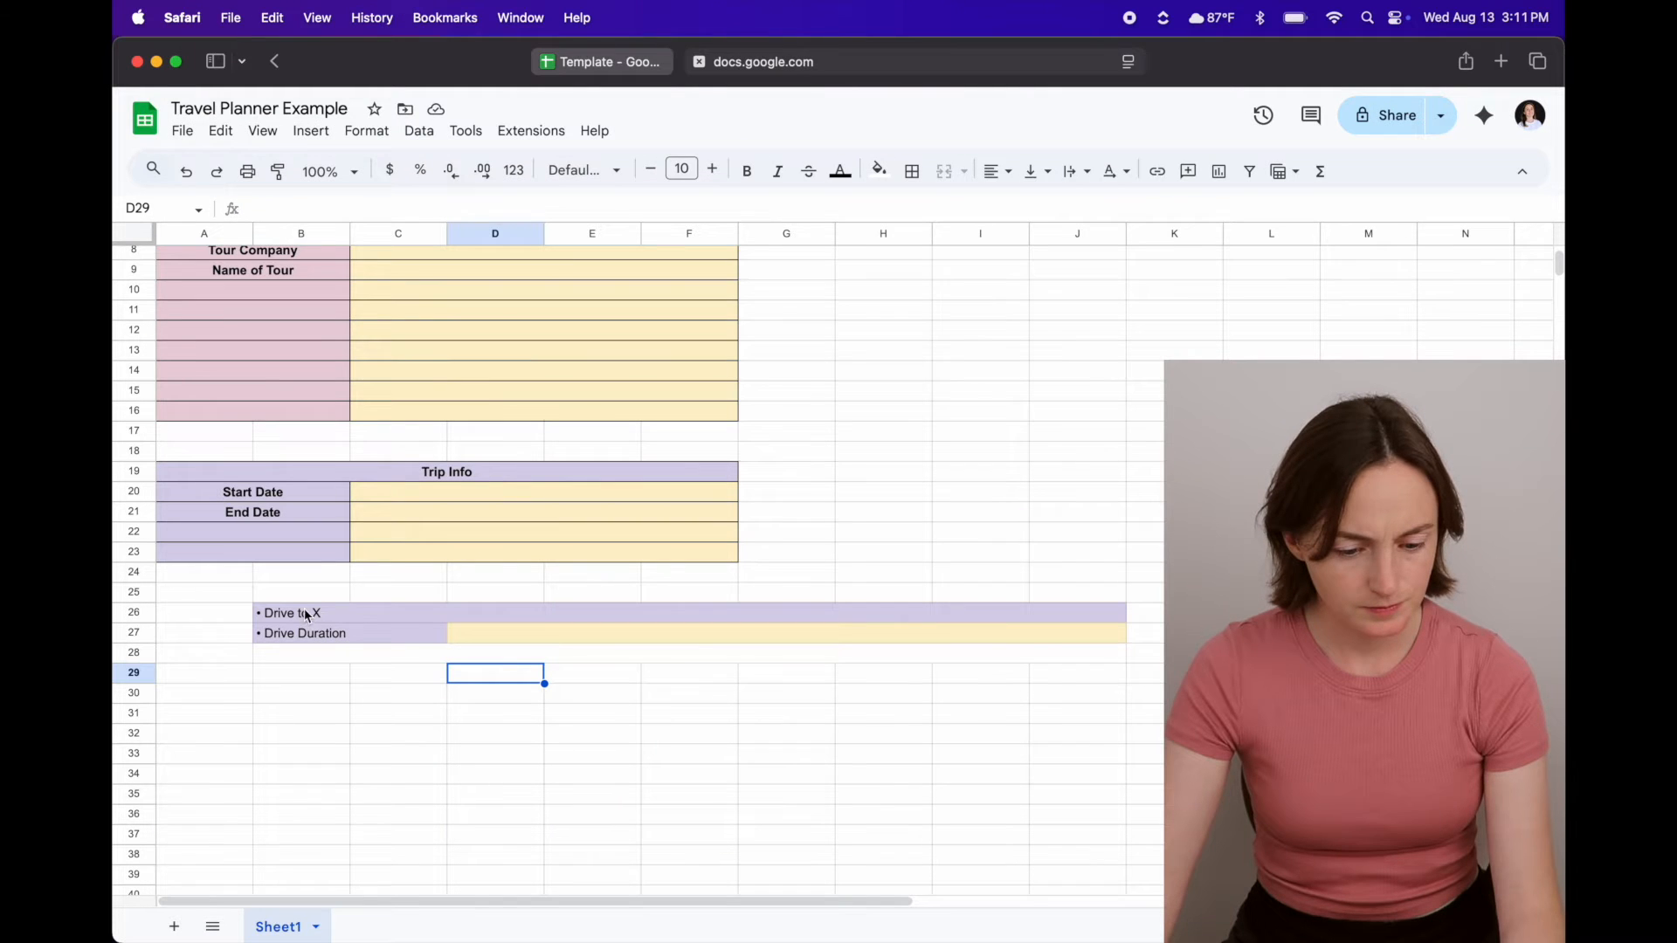
pyautogui.click(287, 662)
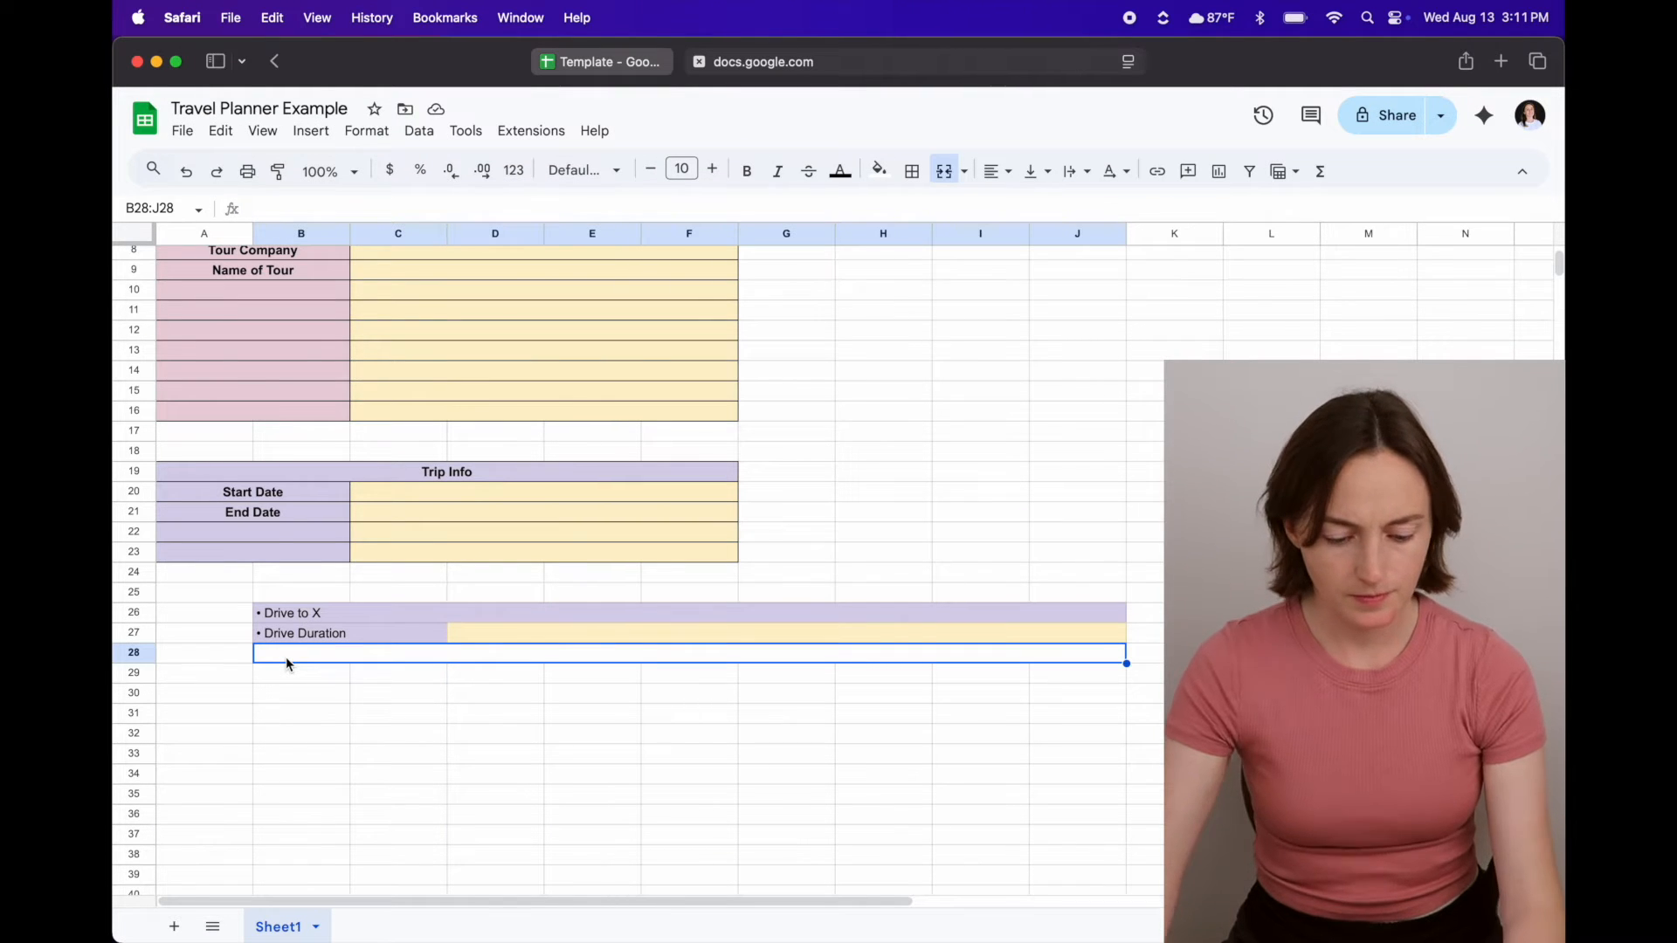
pyautogui.write('Airp')
pyautogui.write('ort ')
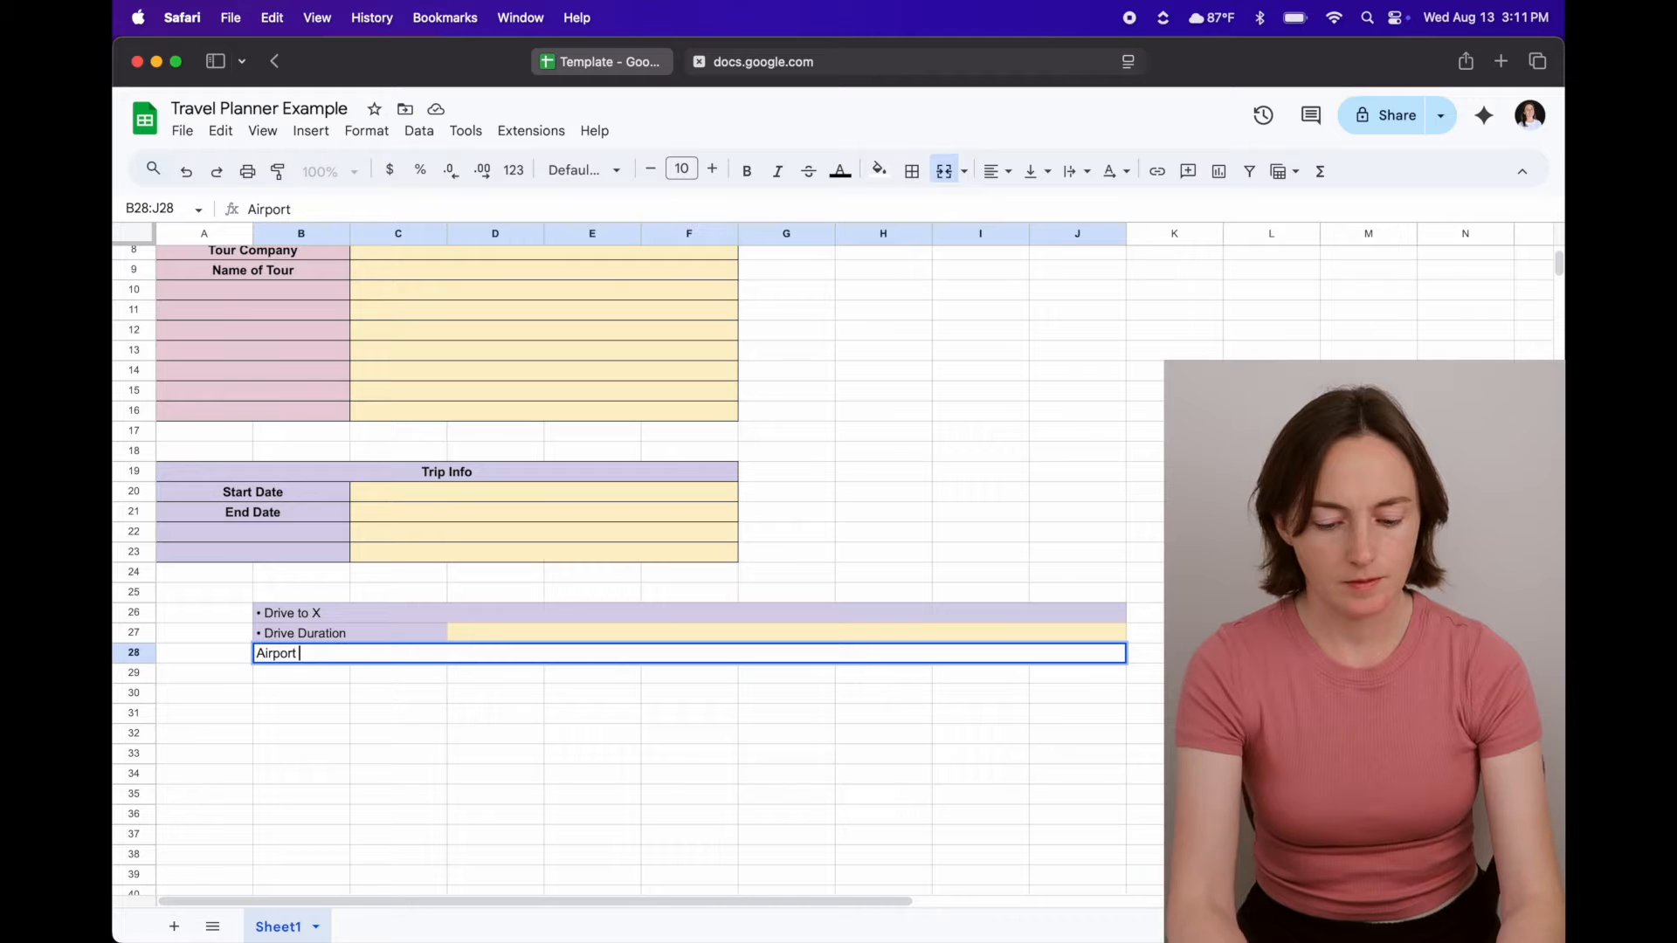
pyautogui.write('Transportation Info')
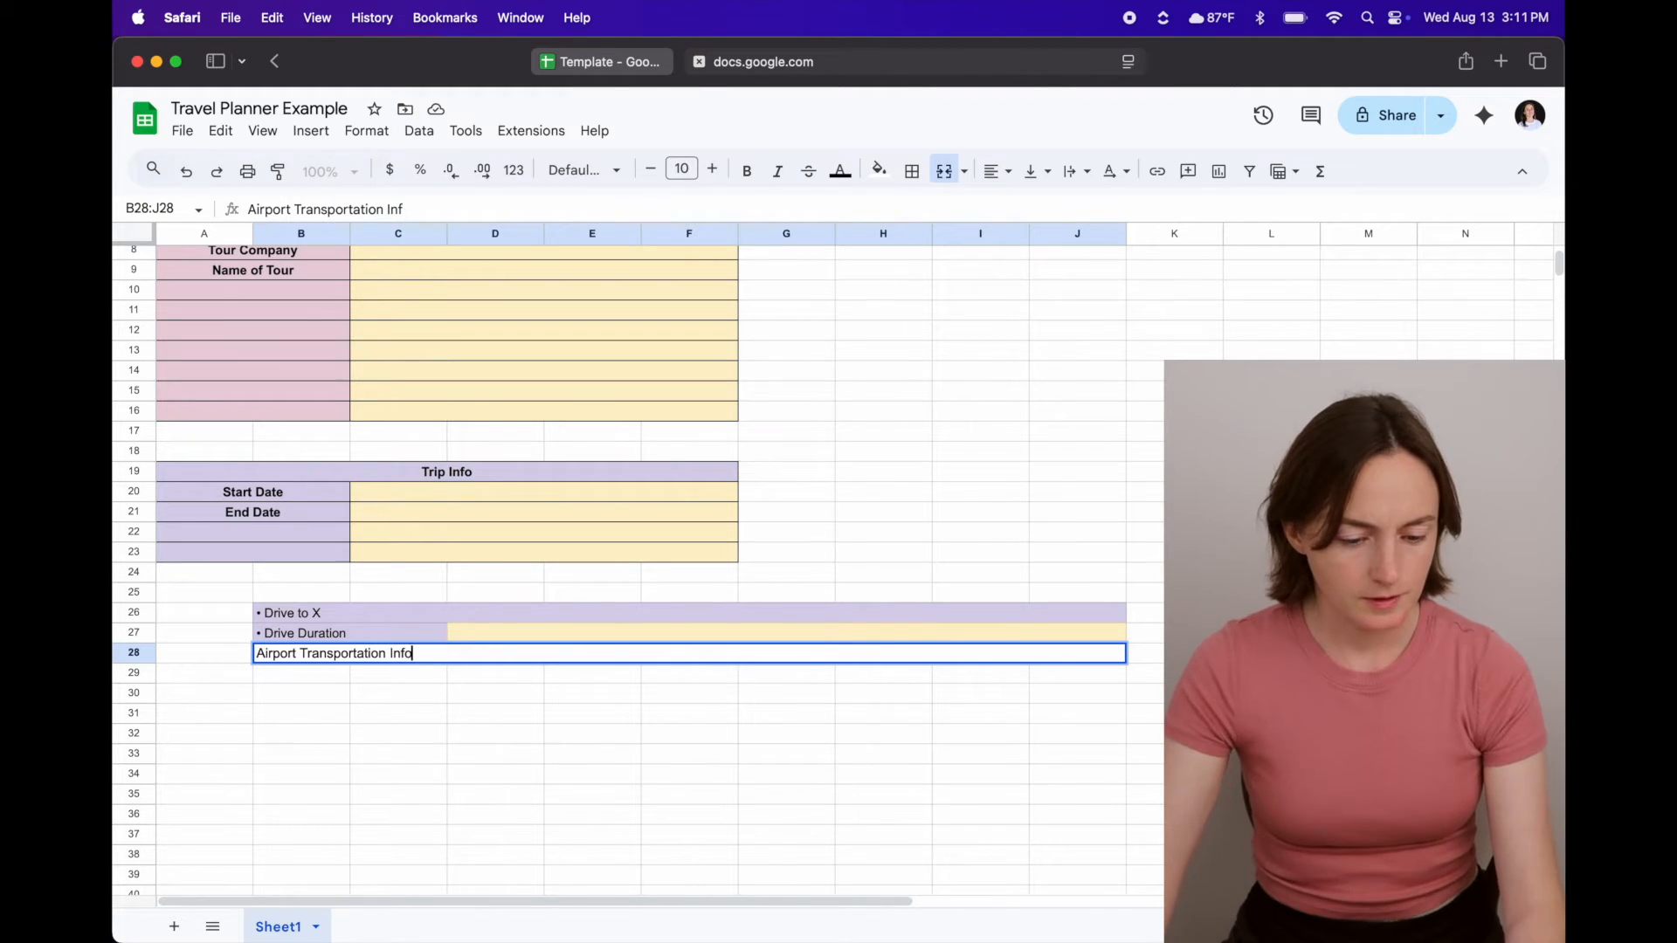
pyautogui.click(273, 675)
# - Fill the merged heading B28:J28 with light purple and put a bullet before its text, giving "• Airport Transportation Info"
pyautogui.click(305, 660)
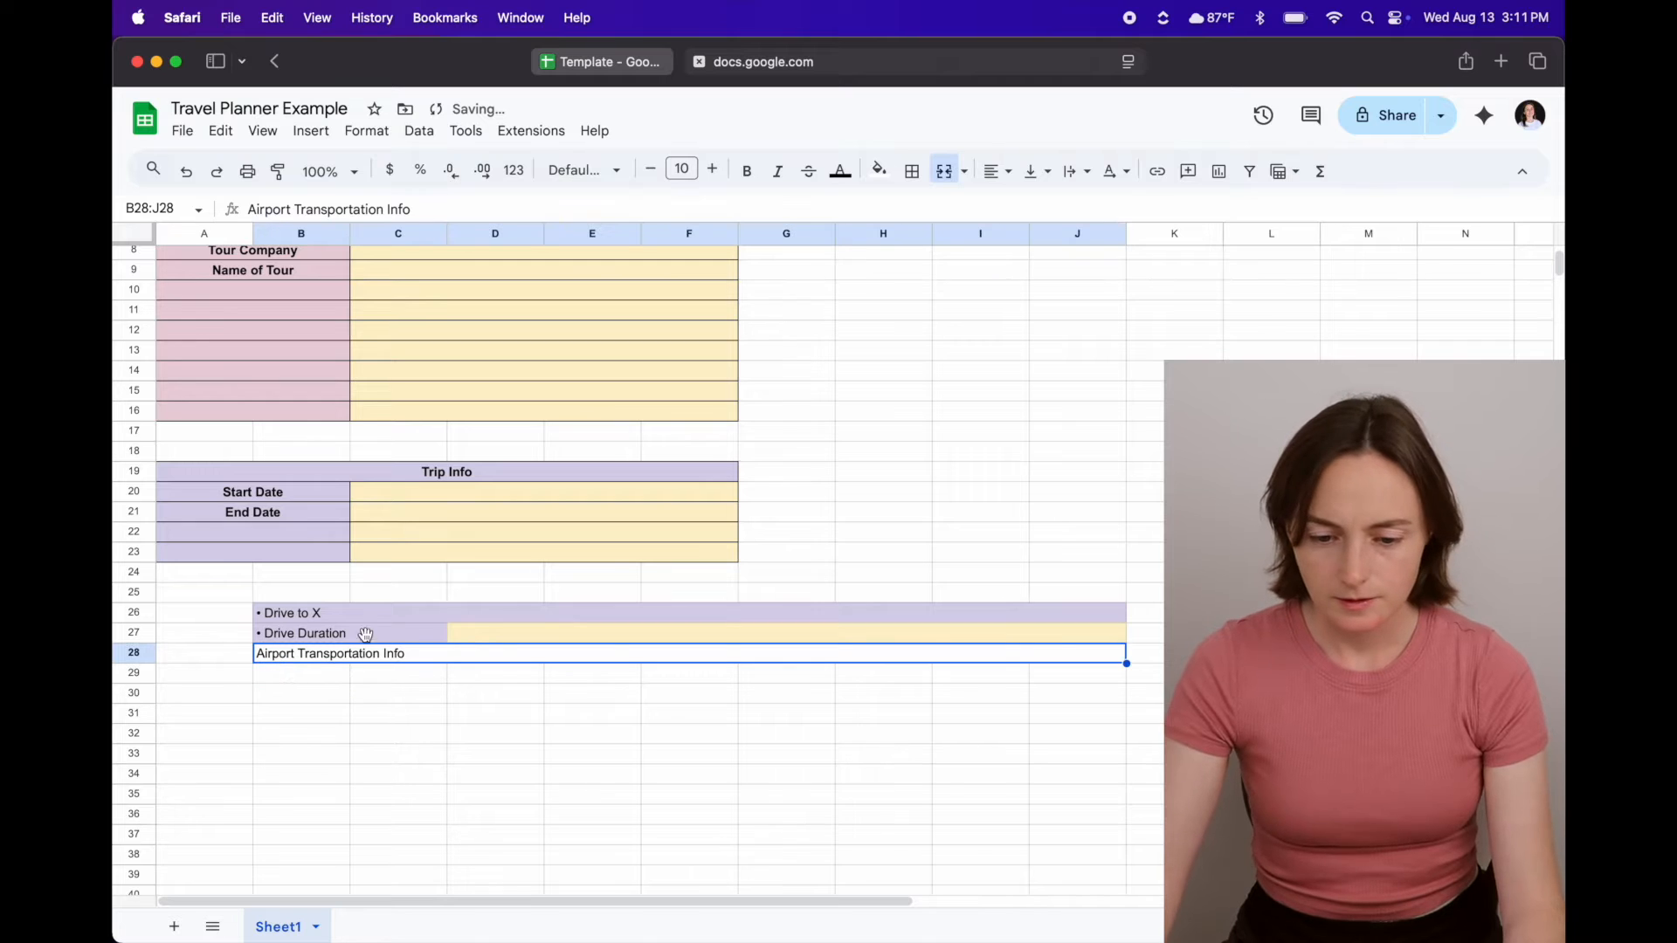
pyautogui.click(879, 170)
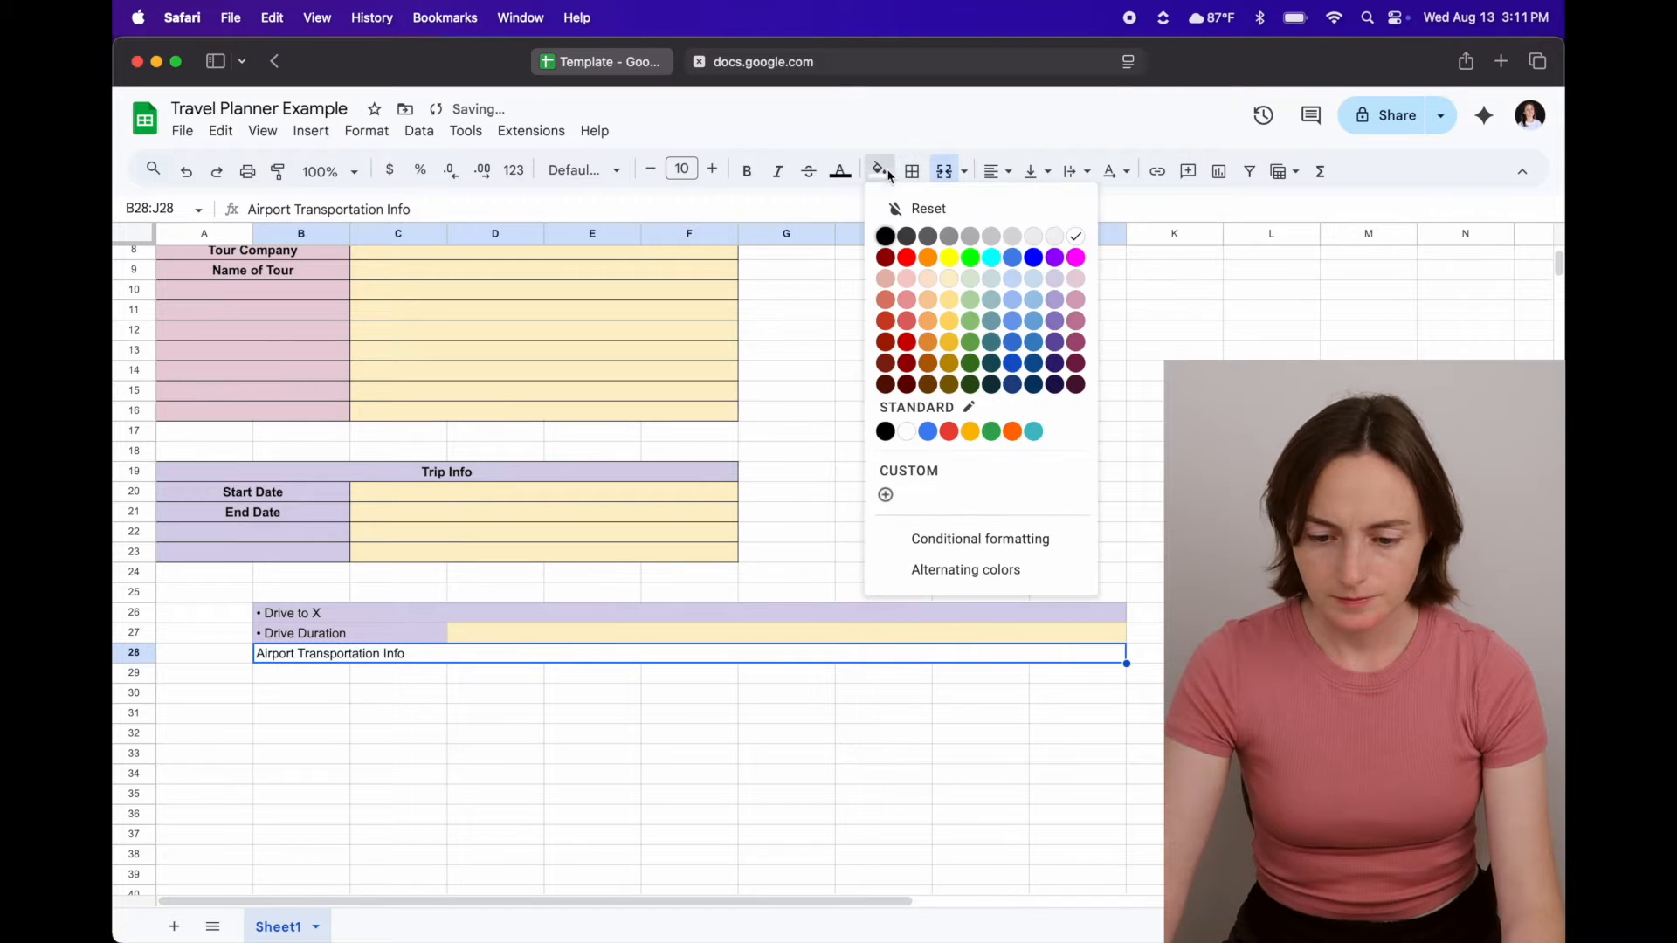
pyautogui.click(1060, 279)
pyautogui.doubleClick(256, 654)
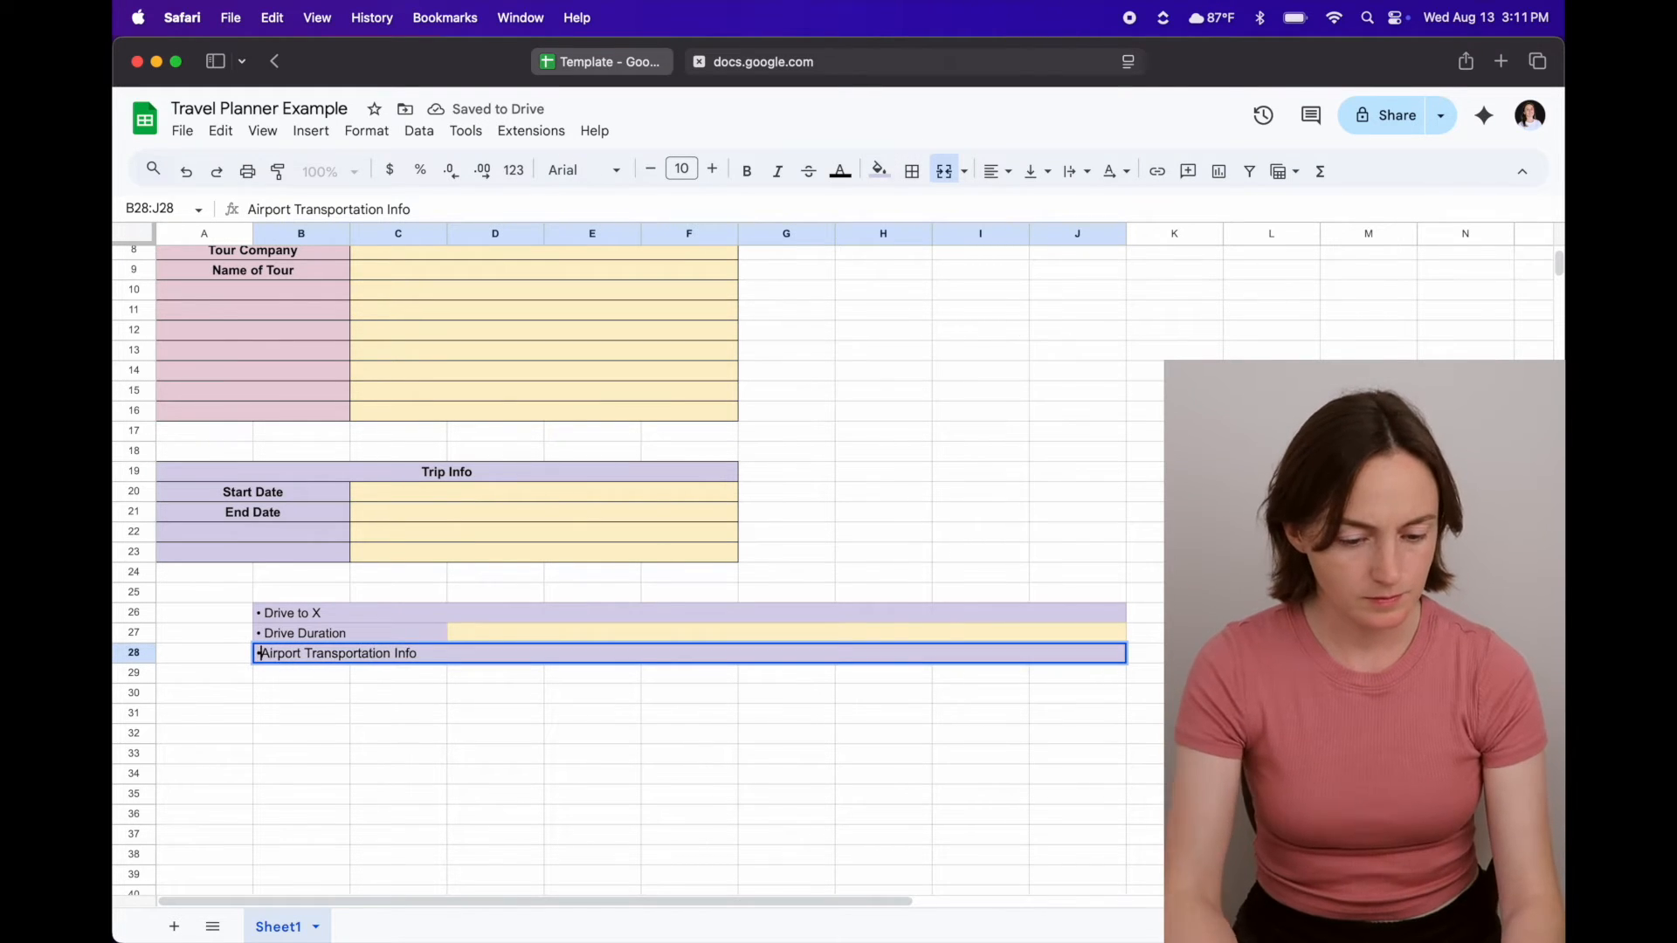
pyautogui.write('•')
pyautogui.click(293, 698)
# - Apply all borders in black to the itinerary rows B26:J28
pyautogui.moveTo(304, 616); pyautogui.dragTo(302, 651)
pyautogui.click(913, 172)
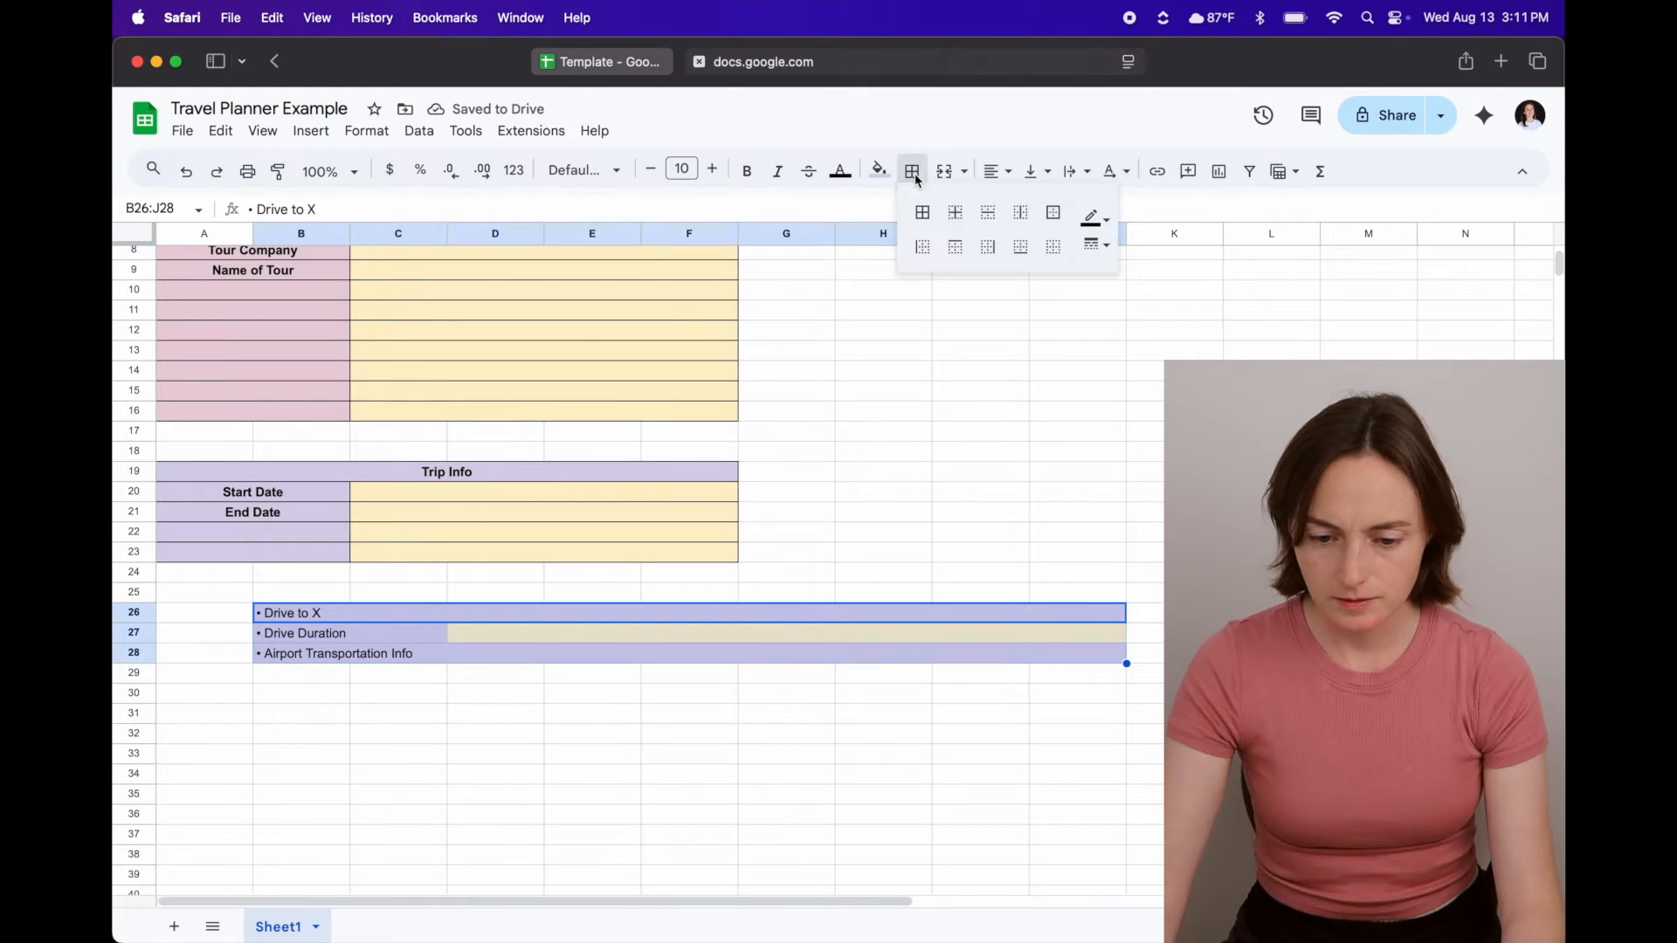
pyautogui.click(923, 212)
pyautogui.click(349, 699)
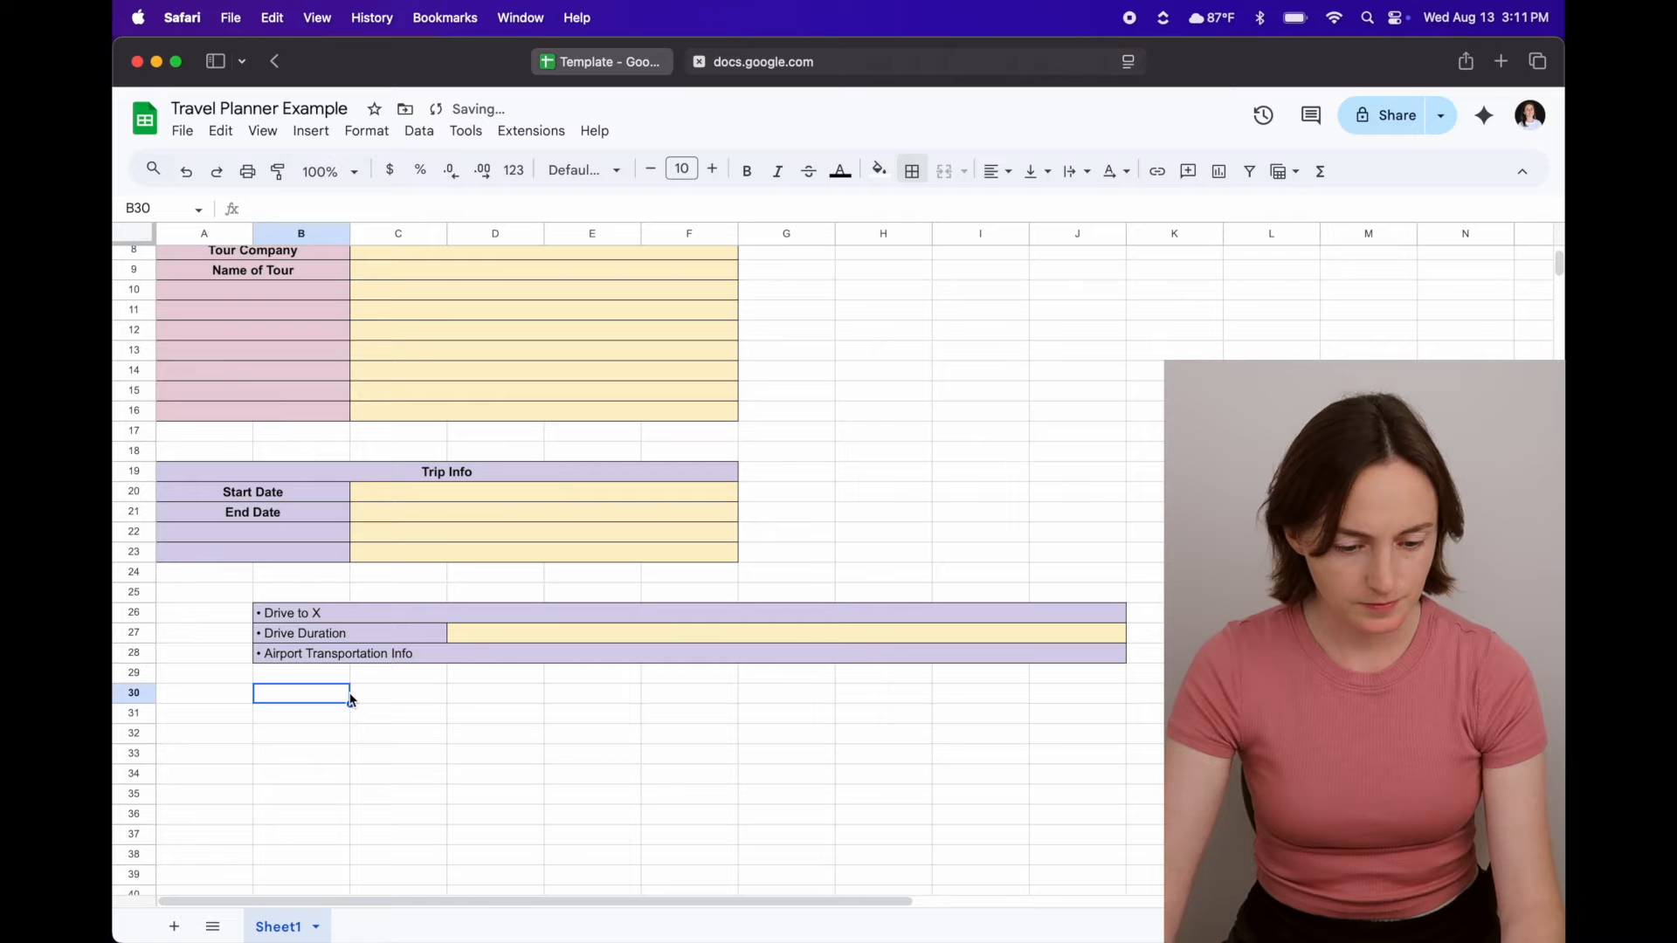
# - Make the Drive to X, Drive Duration and Airport Transportation Info labels in rows 26 to 28 bold
pyautogui.click(311, 616)
pyautogui.press('super+b')
pyautogui.click(317, 635)
pyautogui.press('super+b')
pyautogui.click(330, 653)
pyautogui.press('super+b')
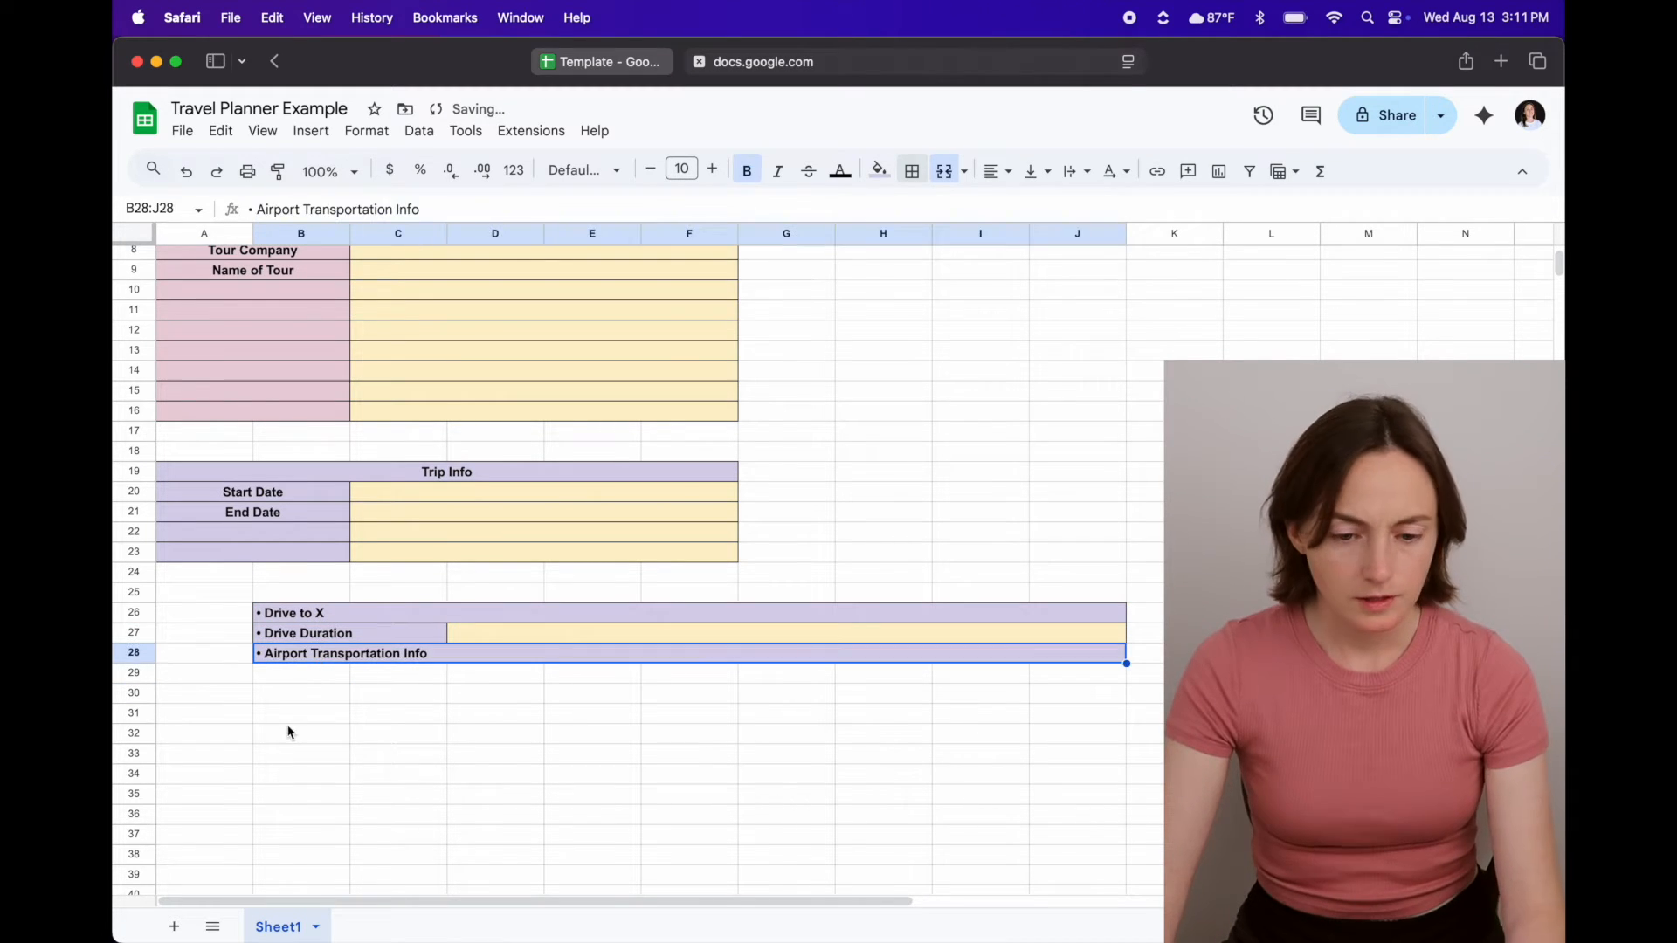
pyautogui.click(292, 733)
# - Indent the bulleted Drive Duration label in B27 as in the finished template, and review that template's remaining Day 1 rows
pyautogui.click(648, 63)
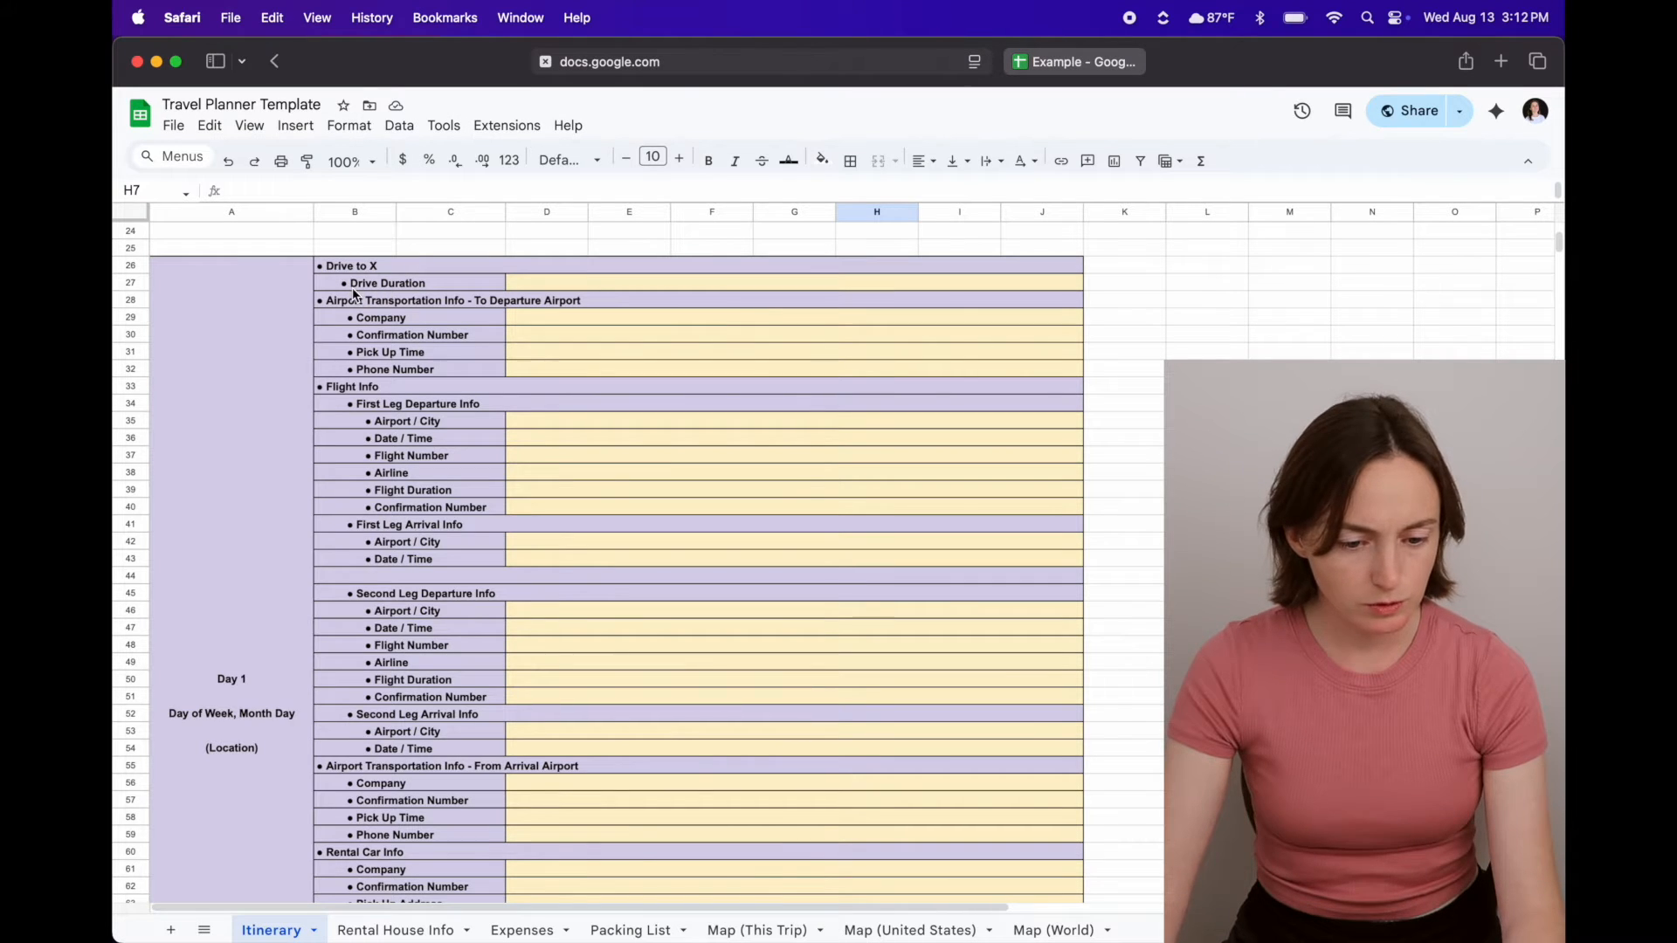
pyautogui.click(1123, 64)
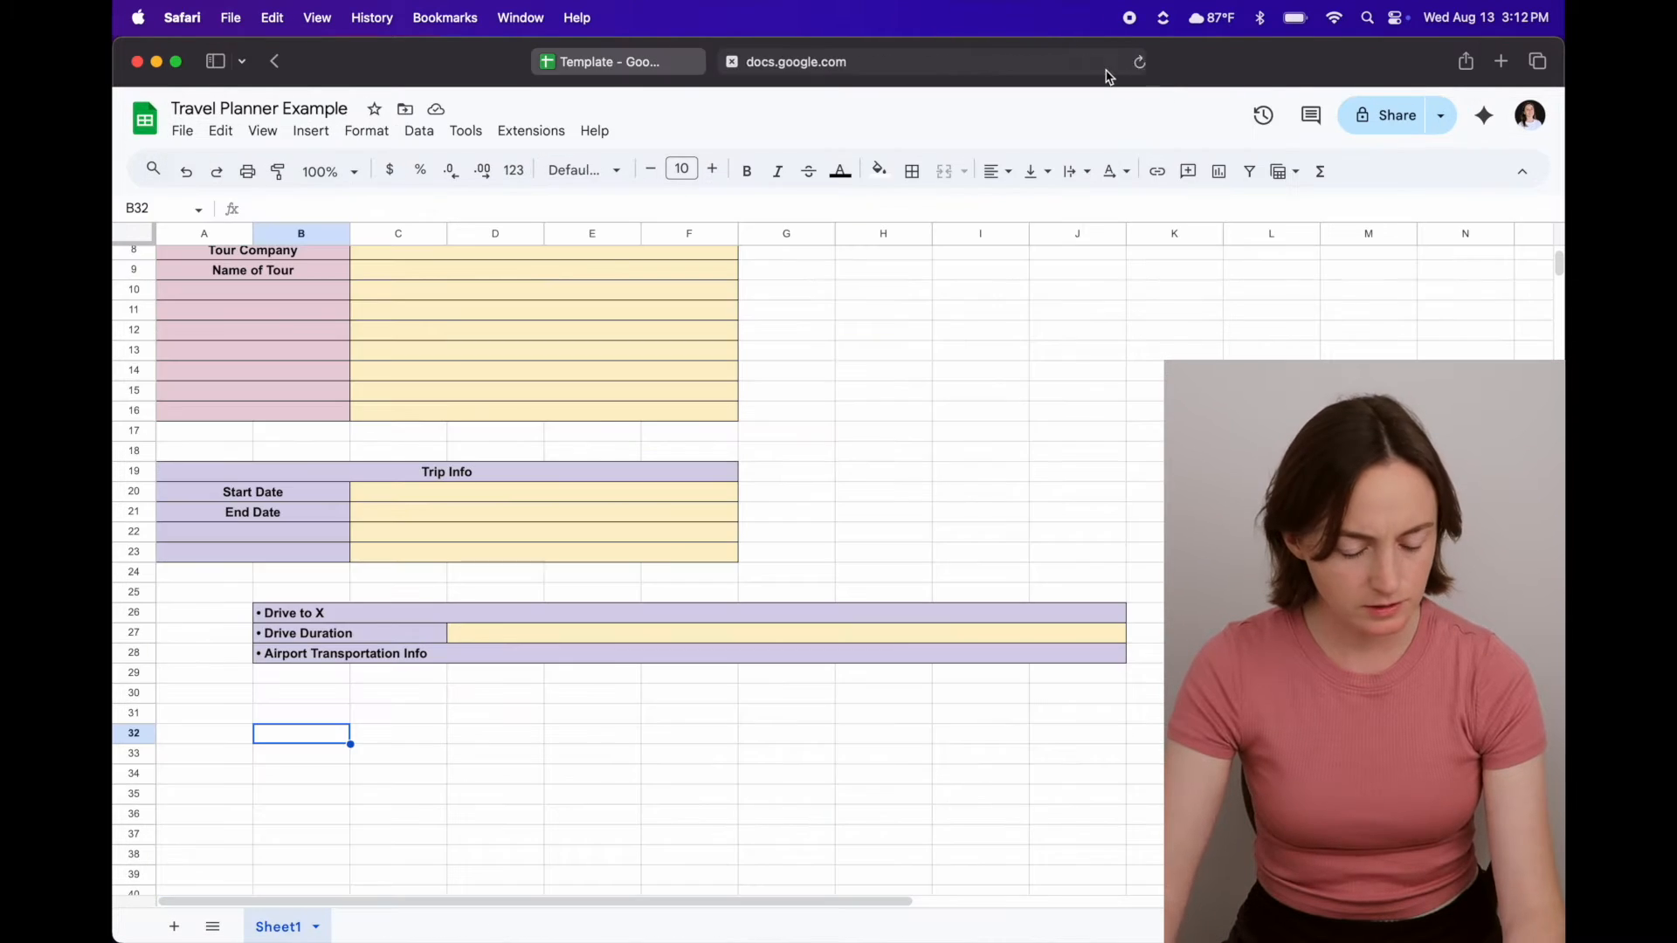
pyautogui.click(320, 634)
pyautogui.doubleClick(259, 634)
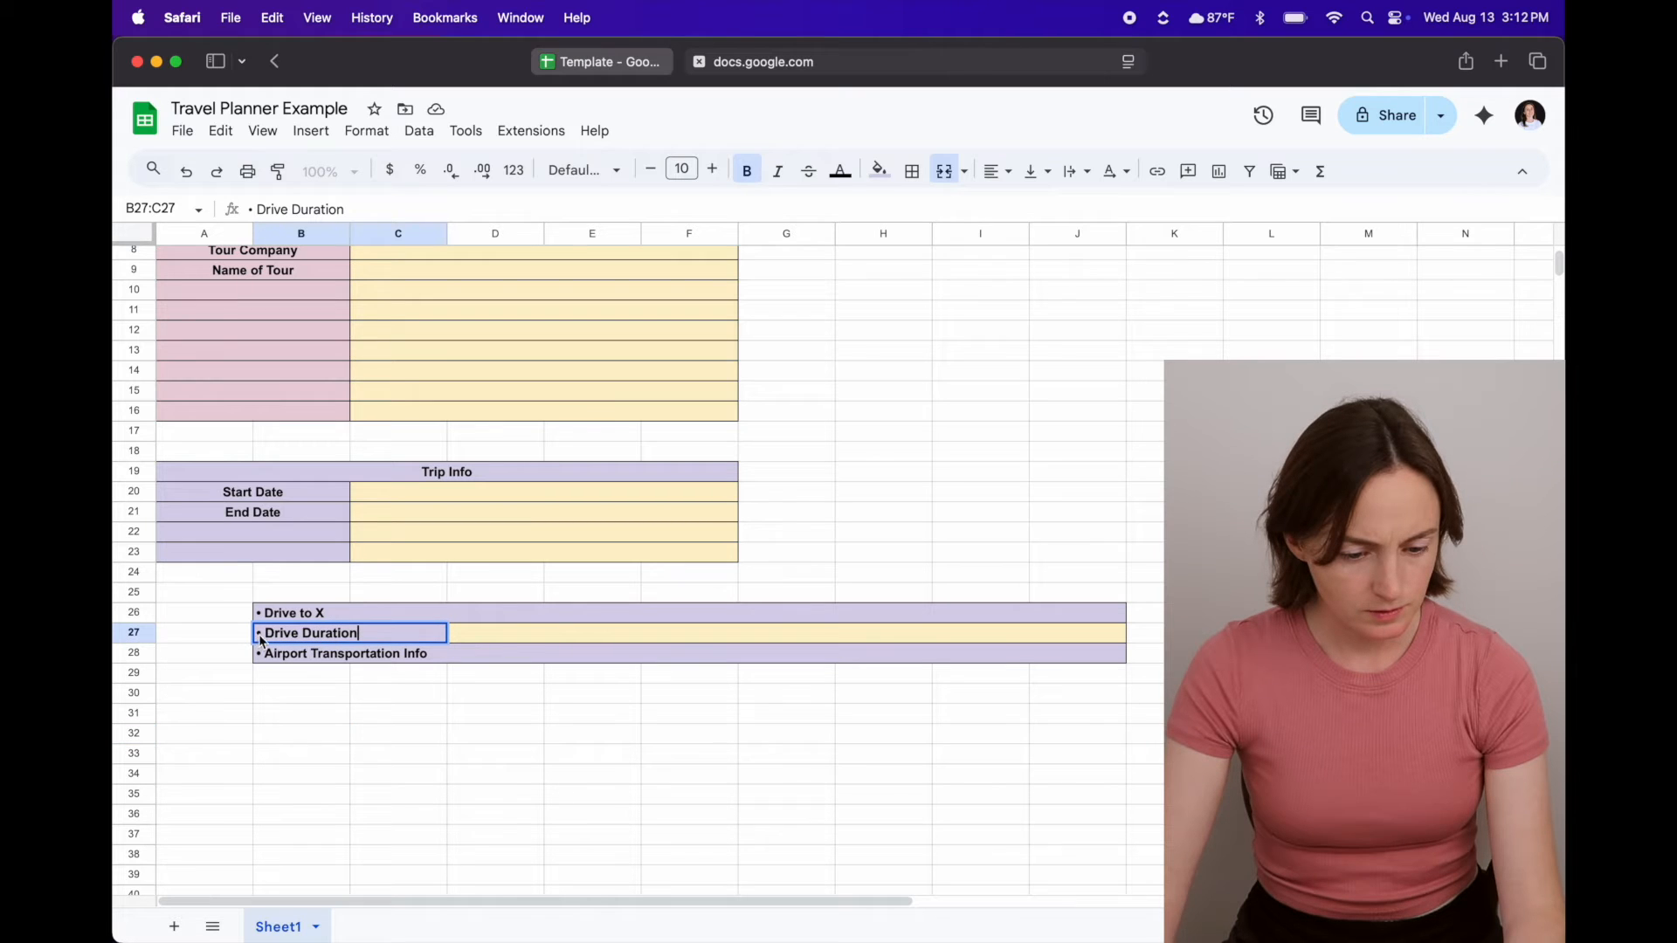
pyautogui.click(260, 634)
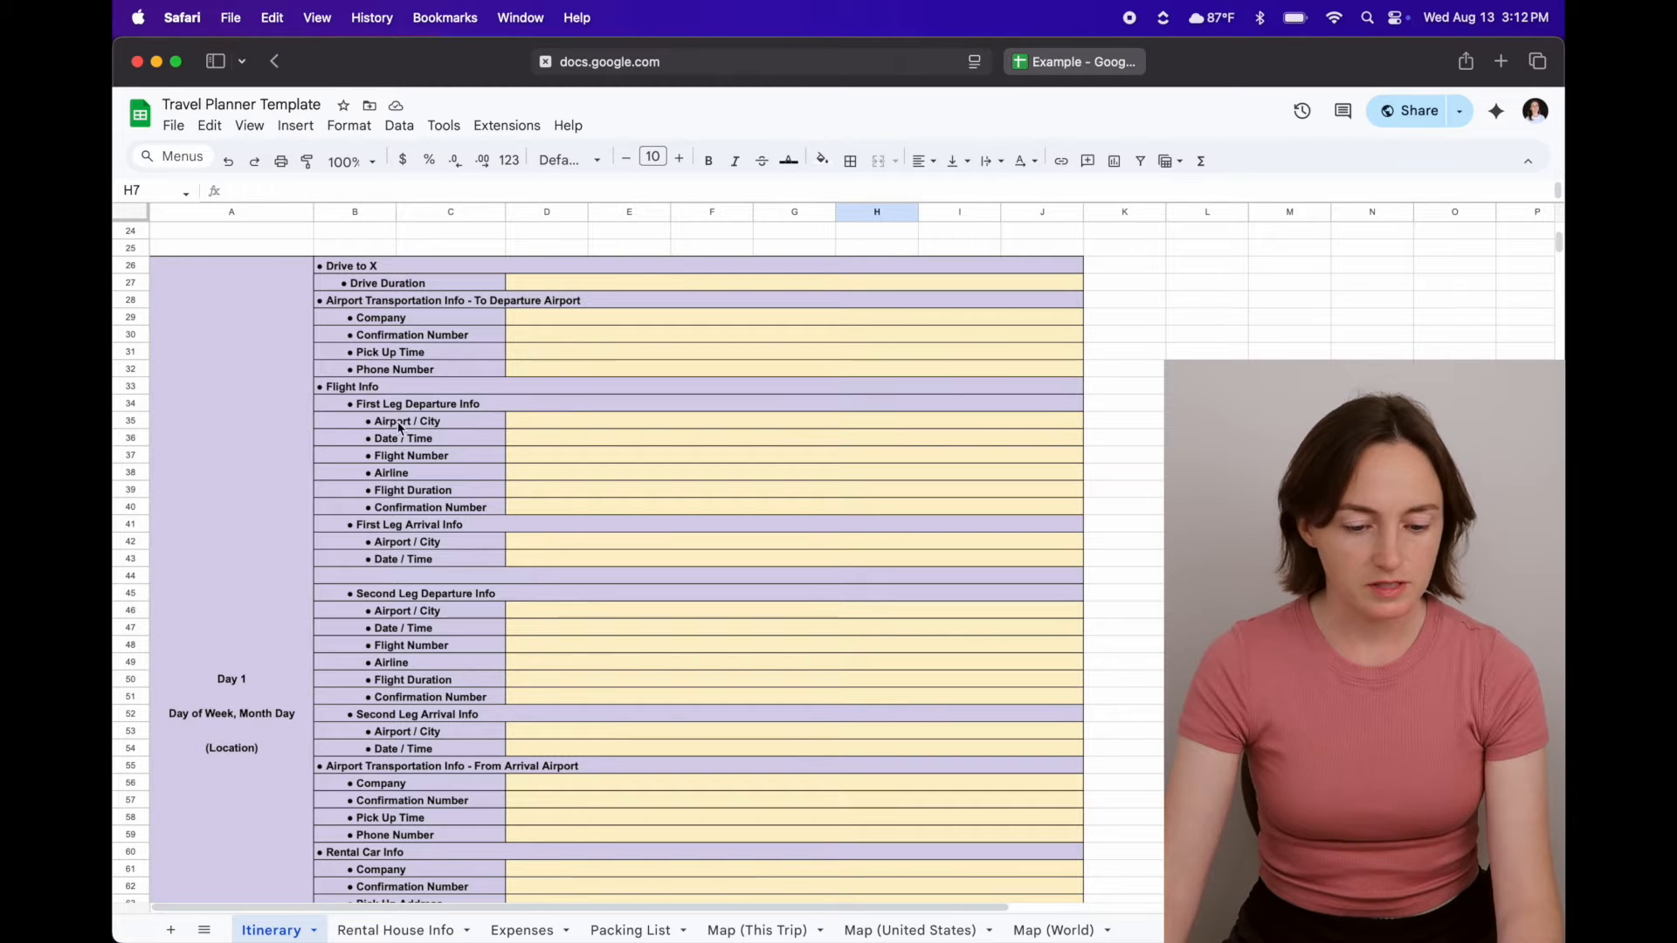
pyautogui.scroll(-3, 397, 537)
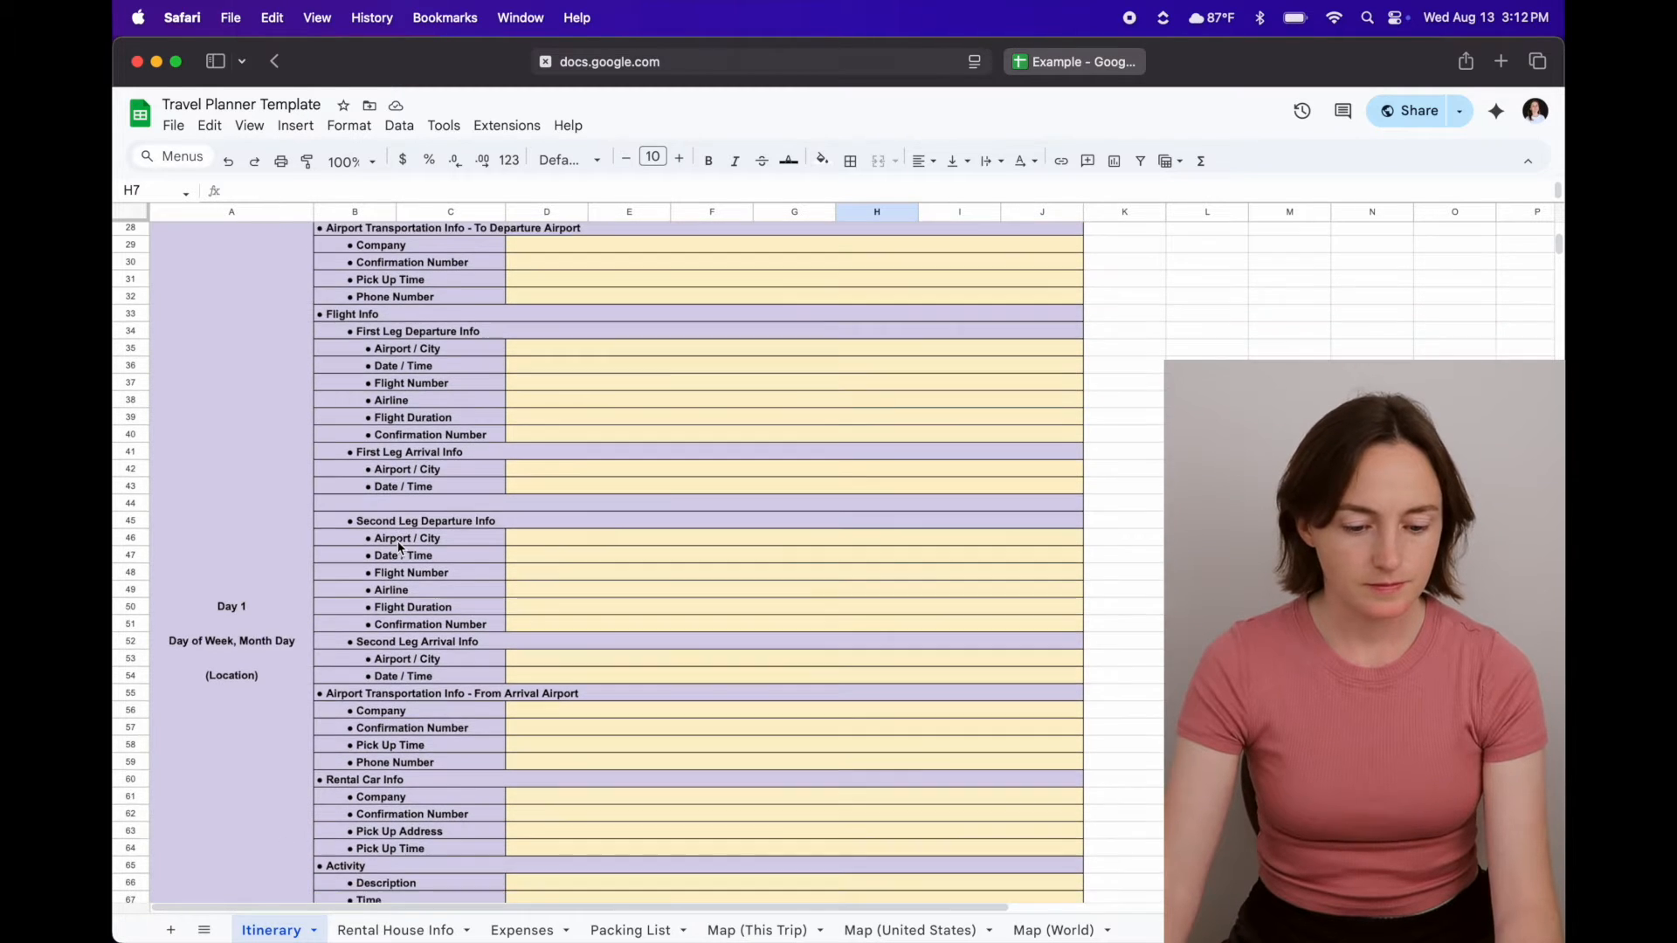
pyautogui.scroll(-5, 398, 546)
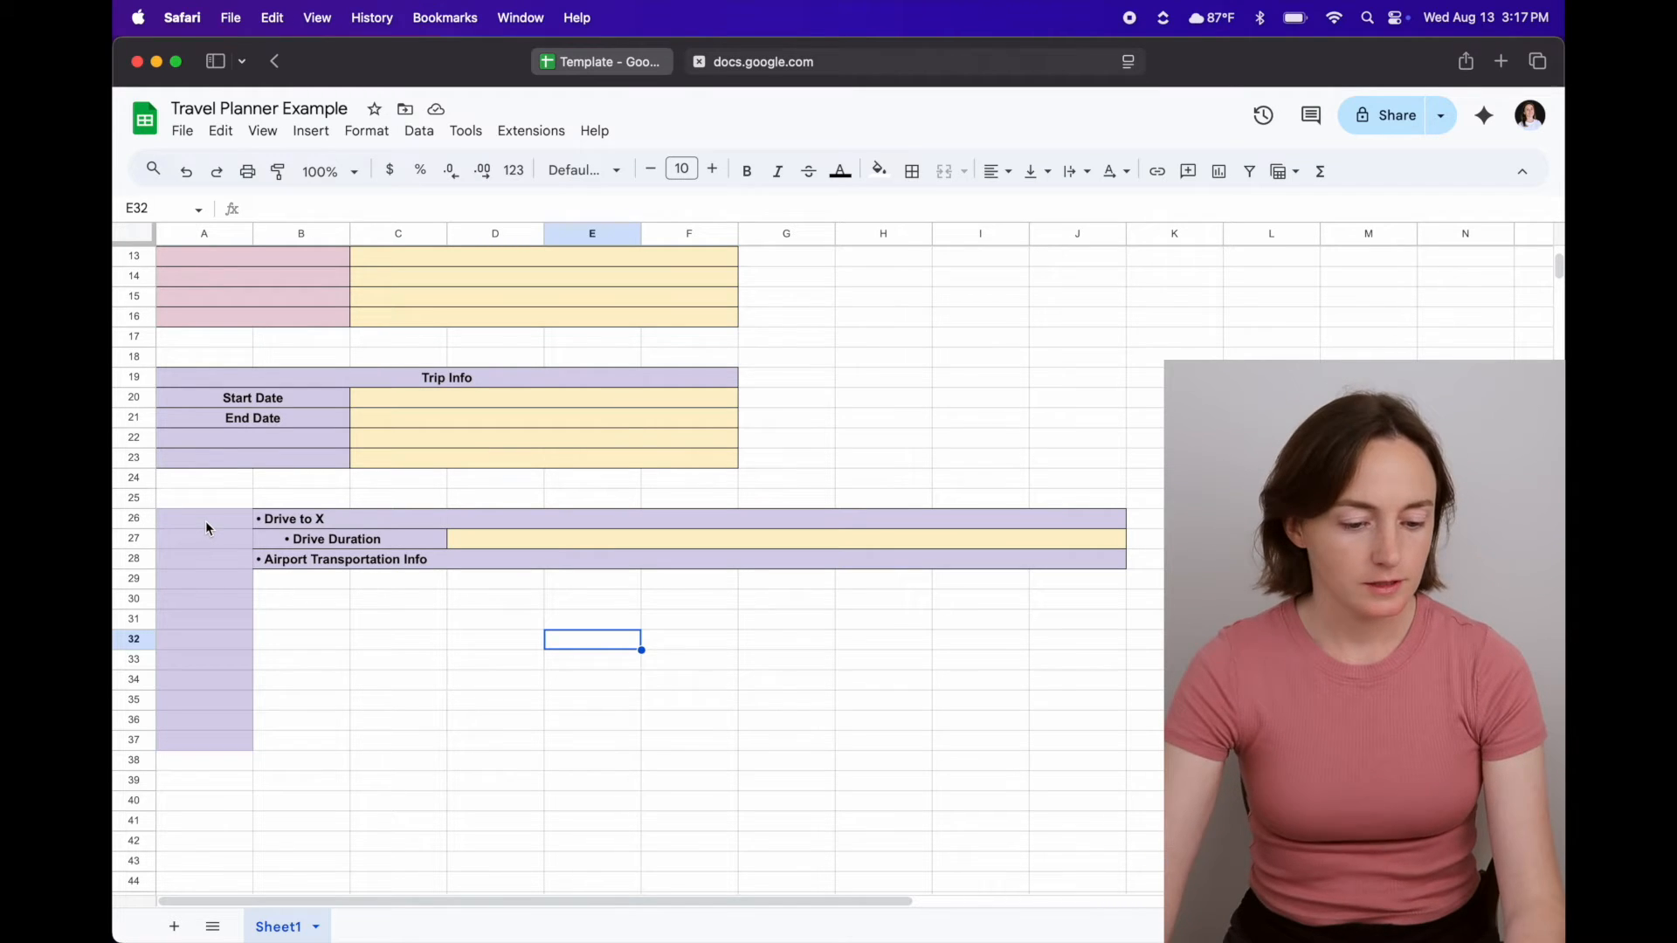
# - Apply all borders to the day column A26:A37 and colour them light purple to match the cell fill
pyautogui.moveTo(206, 520); pyautogui.dragTo(210, 741)
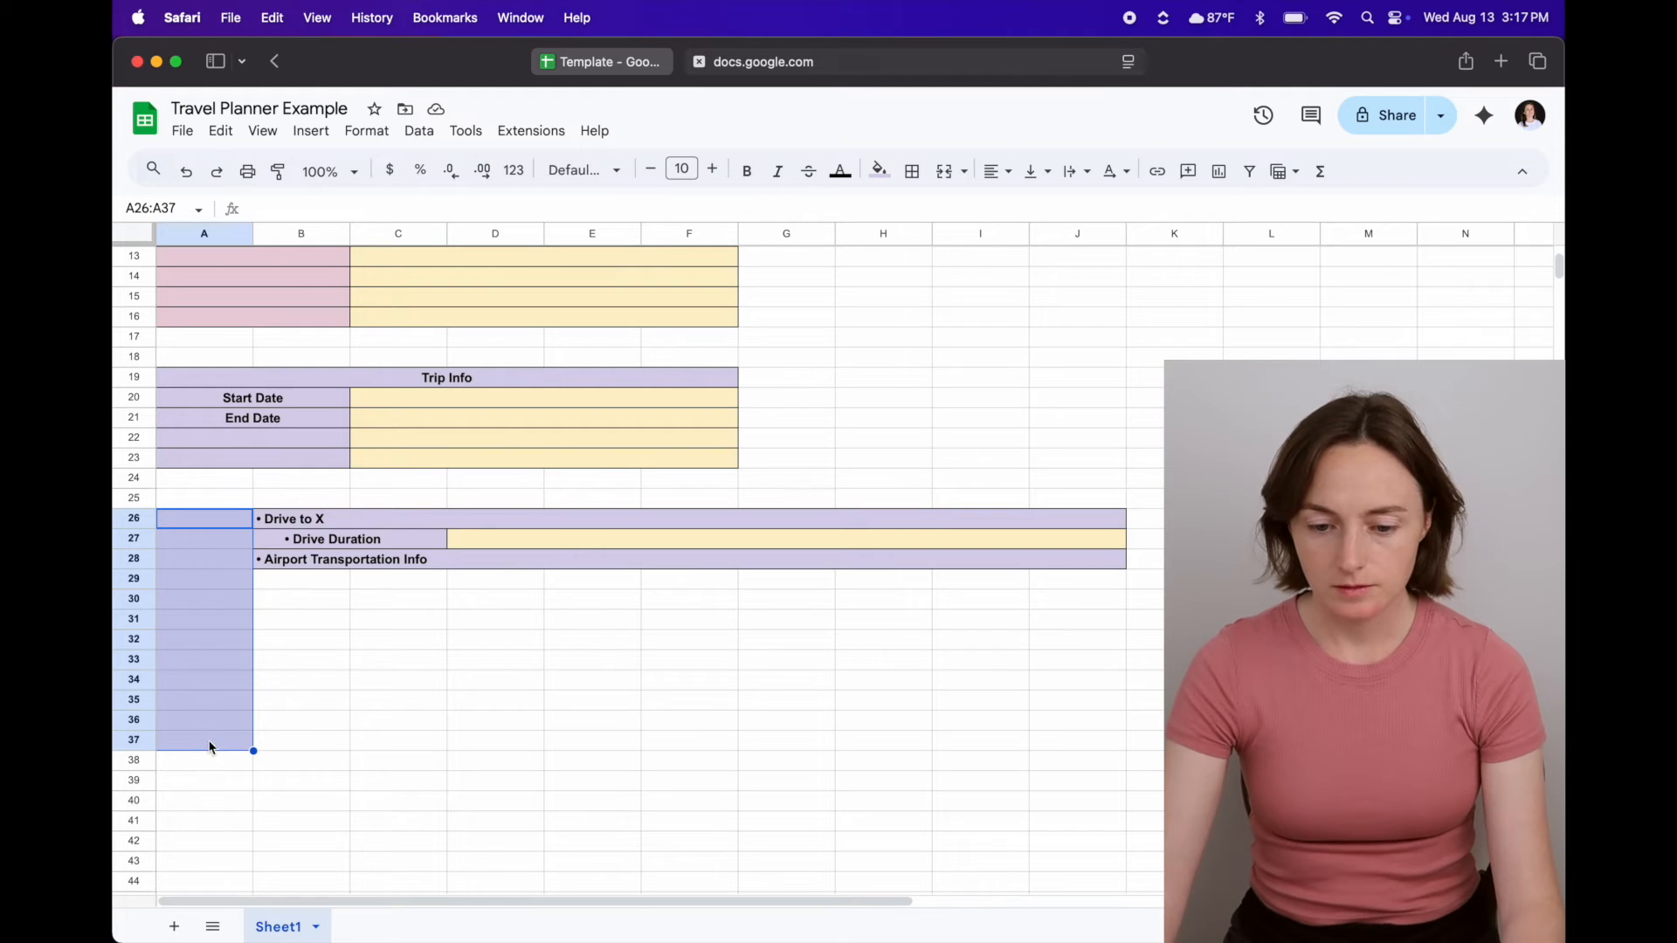
pyautogui.click(912, 173)
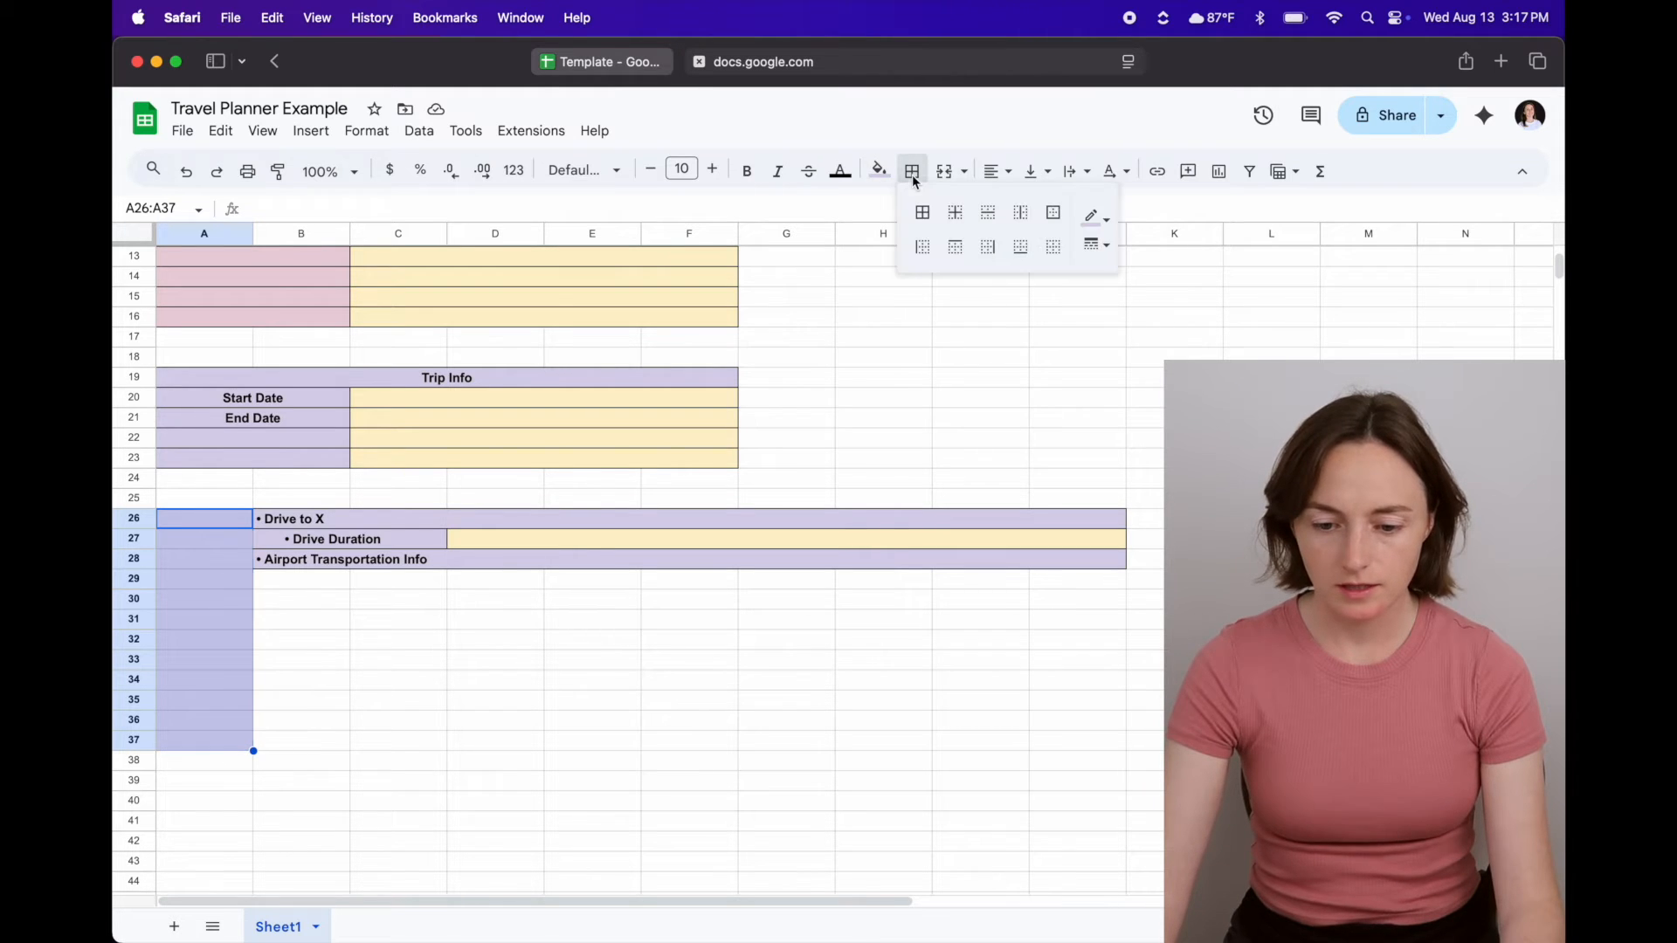
pyautogui.click(924, 218)
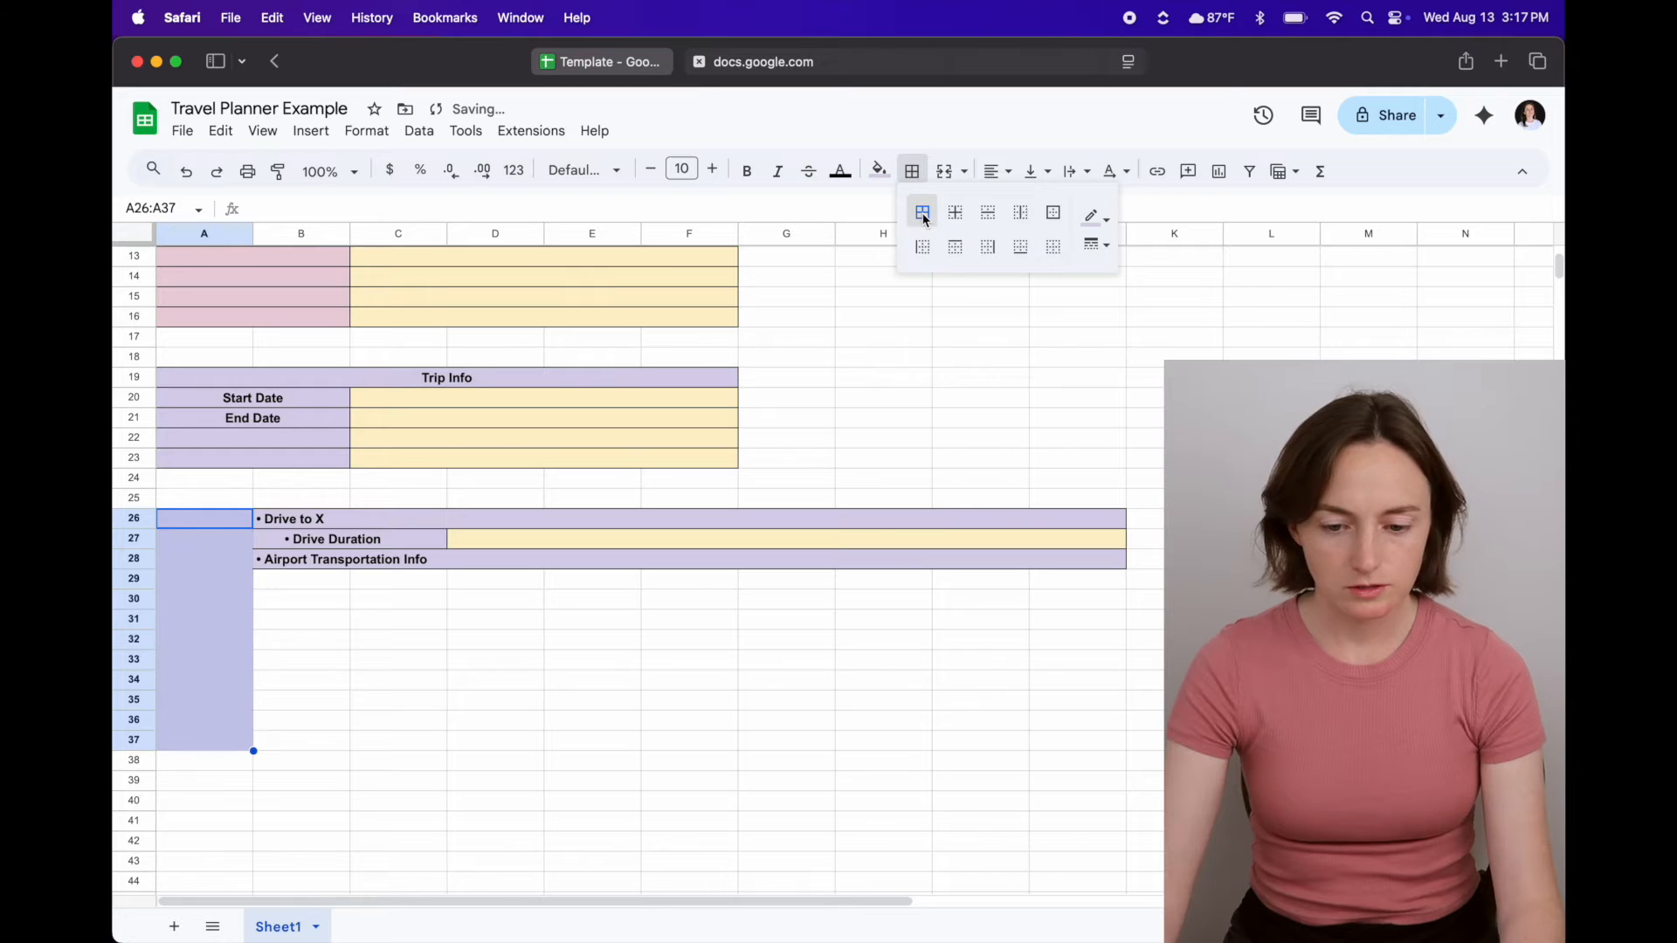
pyautogui.click(1096, 219)
pyautogui.click(1273, 328)
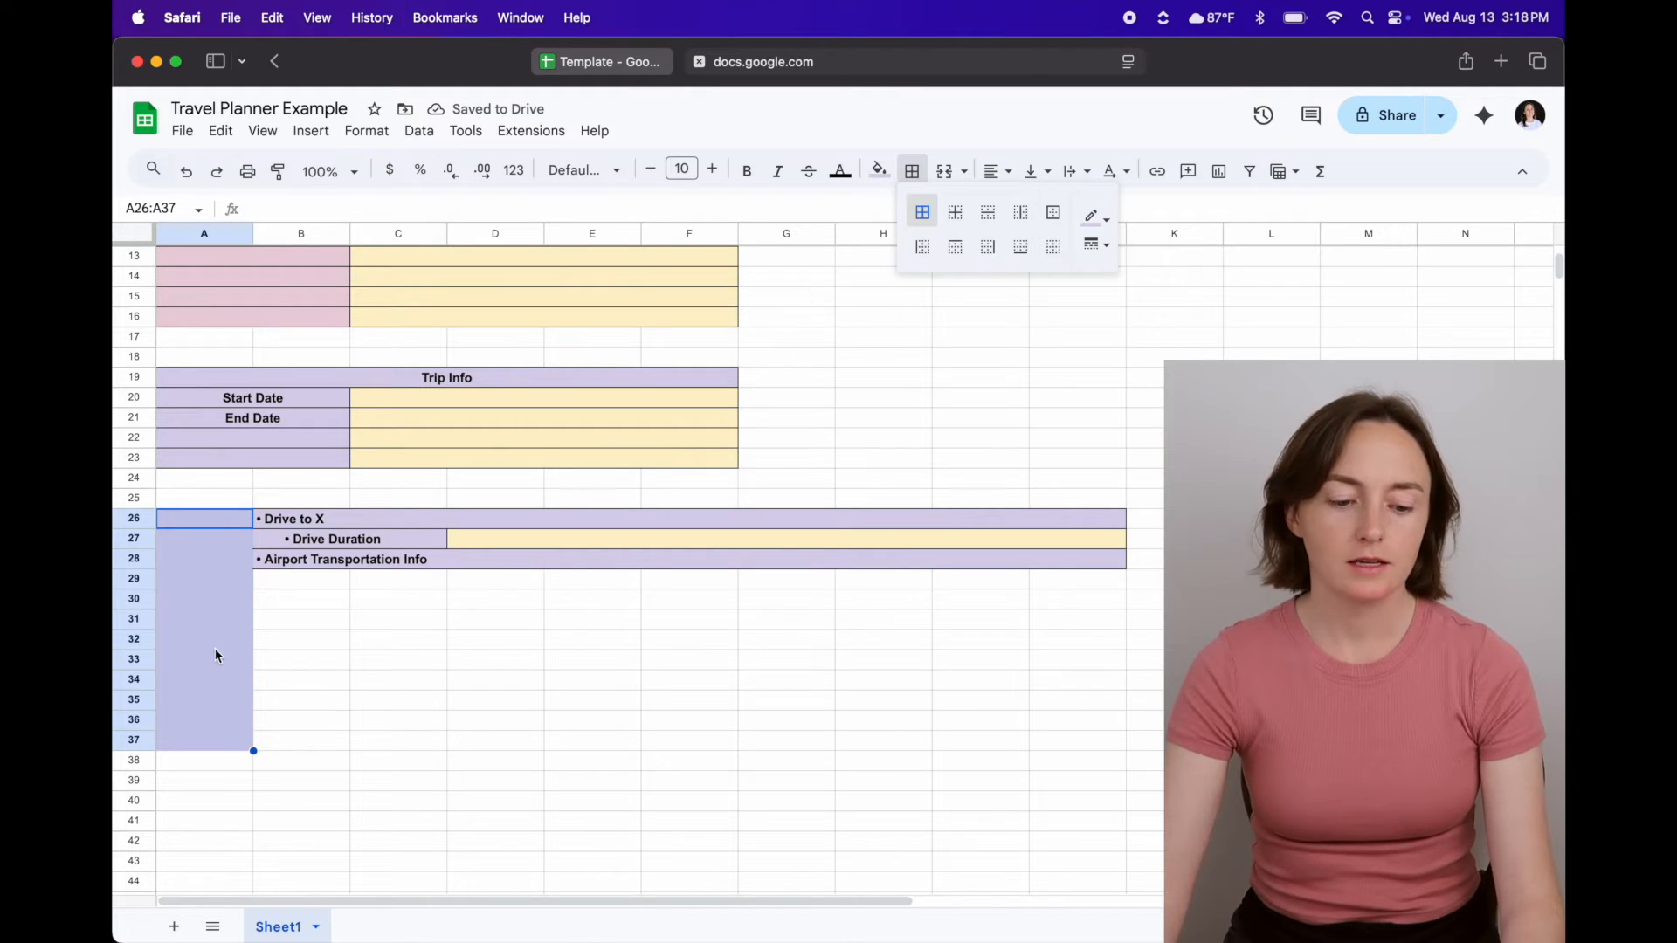
pyautogui.click(200, 617)
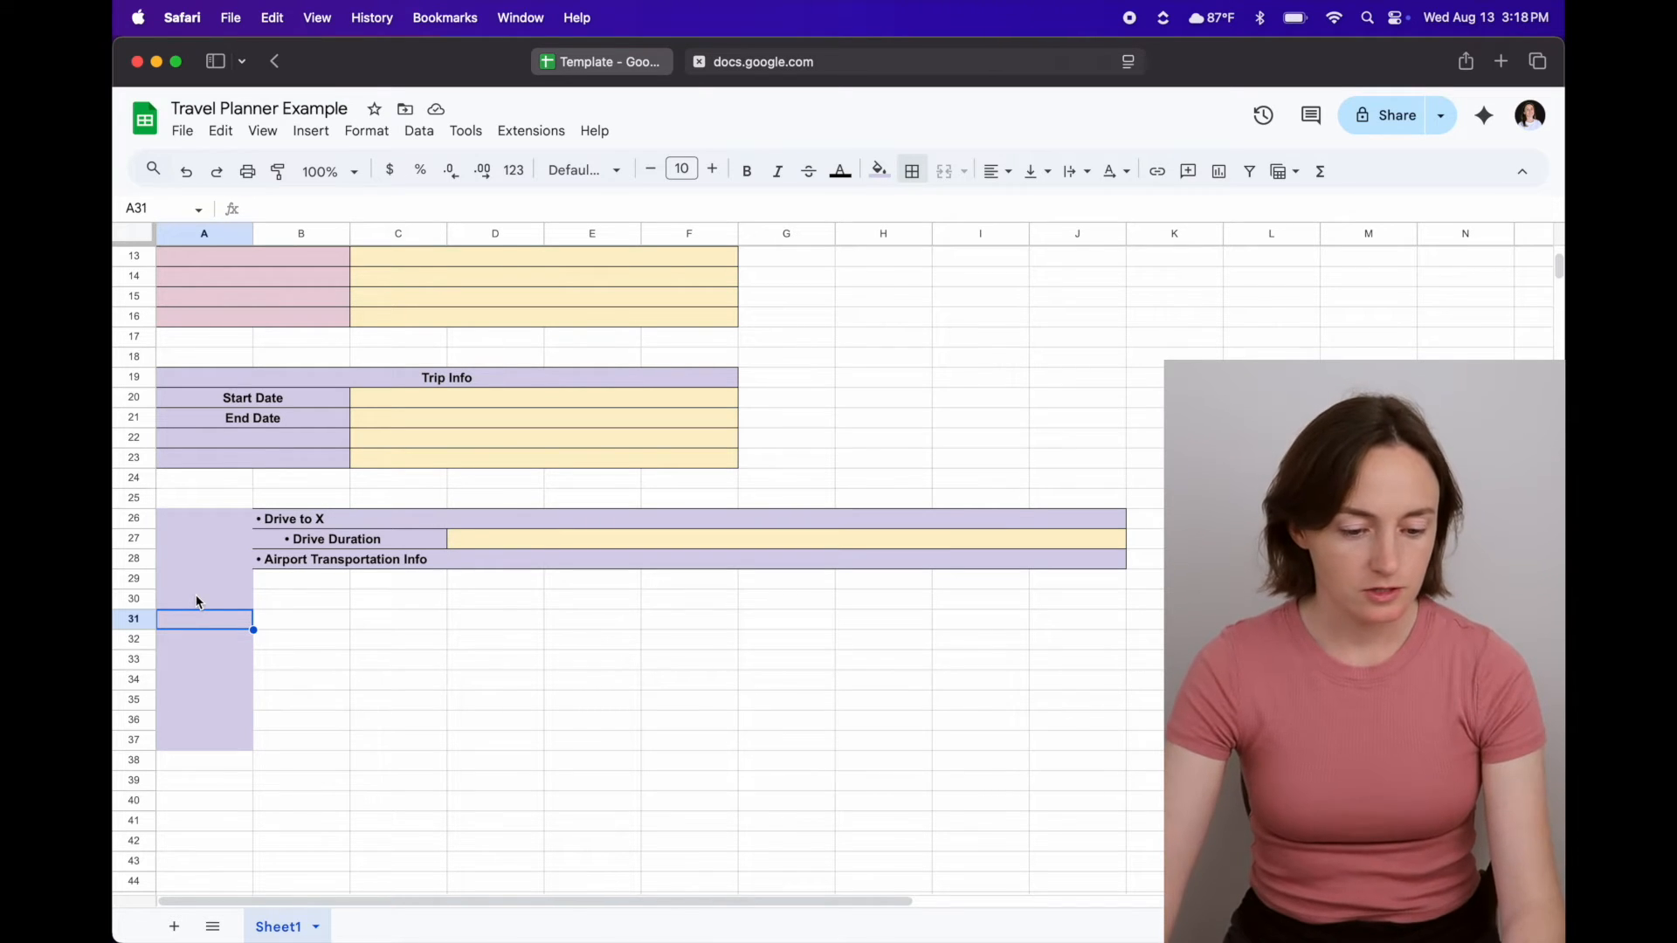
# - Check the day, date and location labels in the finished template's column A and enter "Day 1" in A29
pyautogui.click(198, 585)
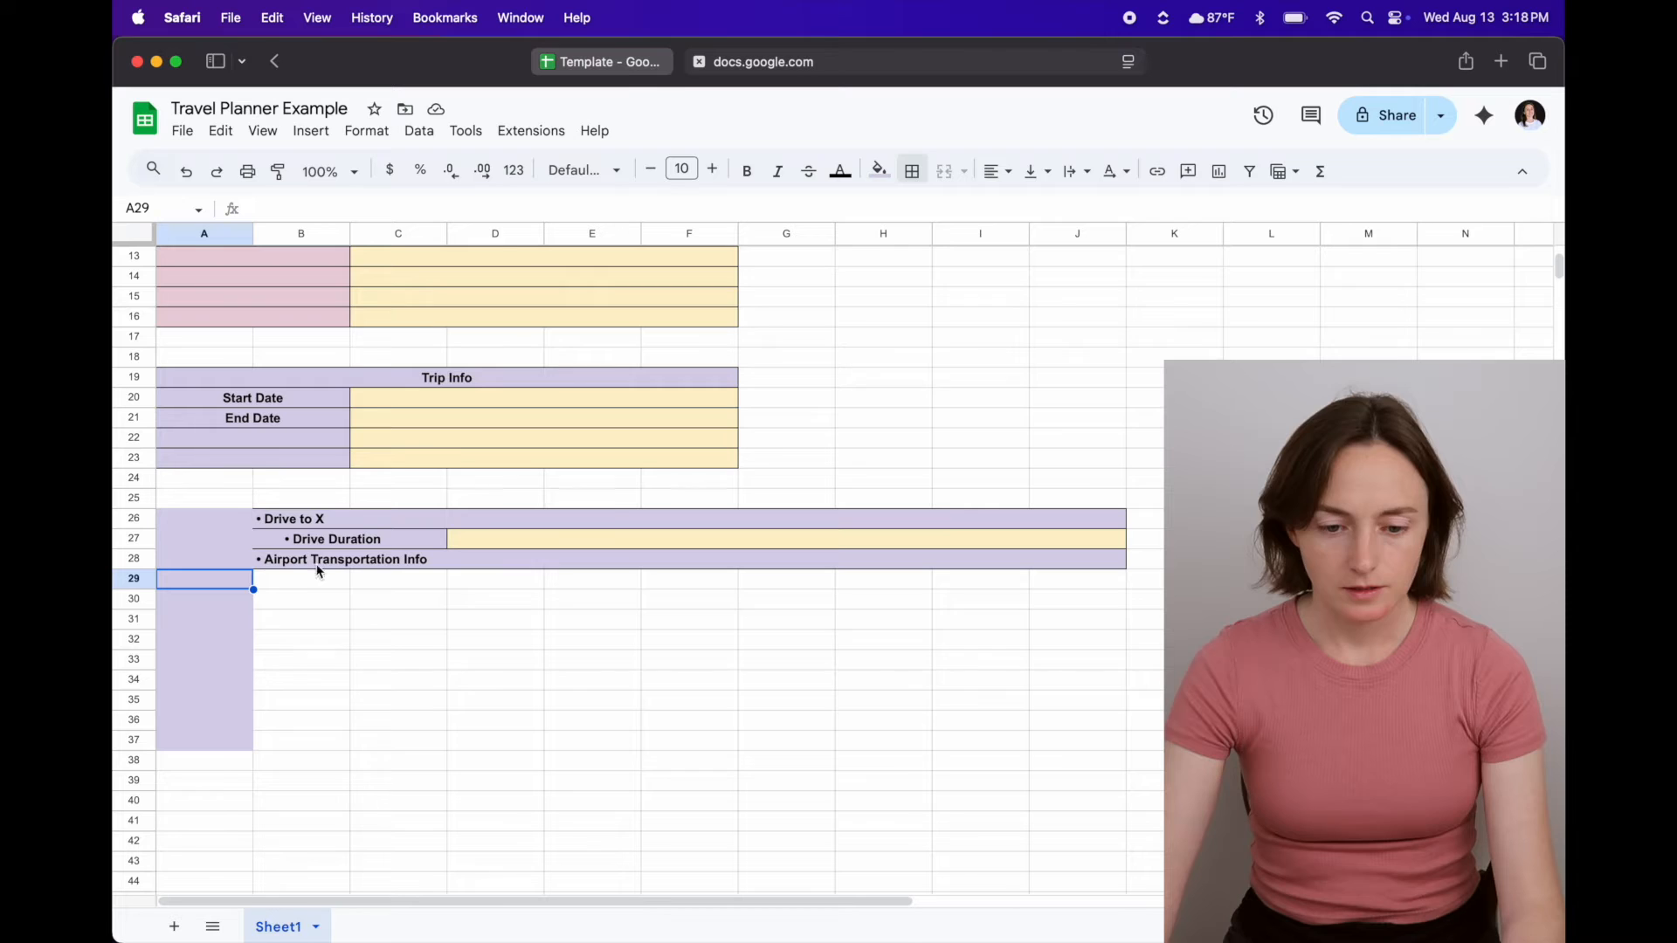
pyautogui.click(602, 61)
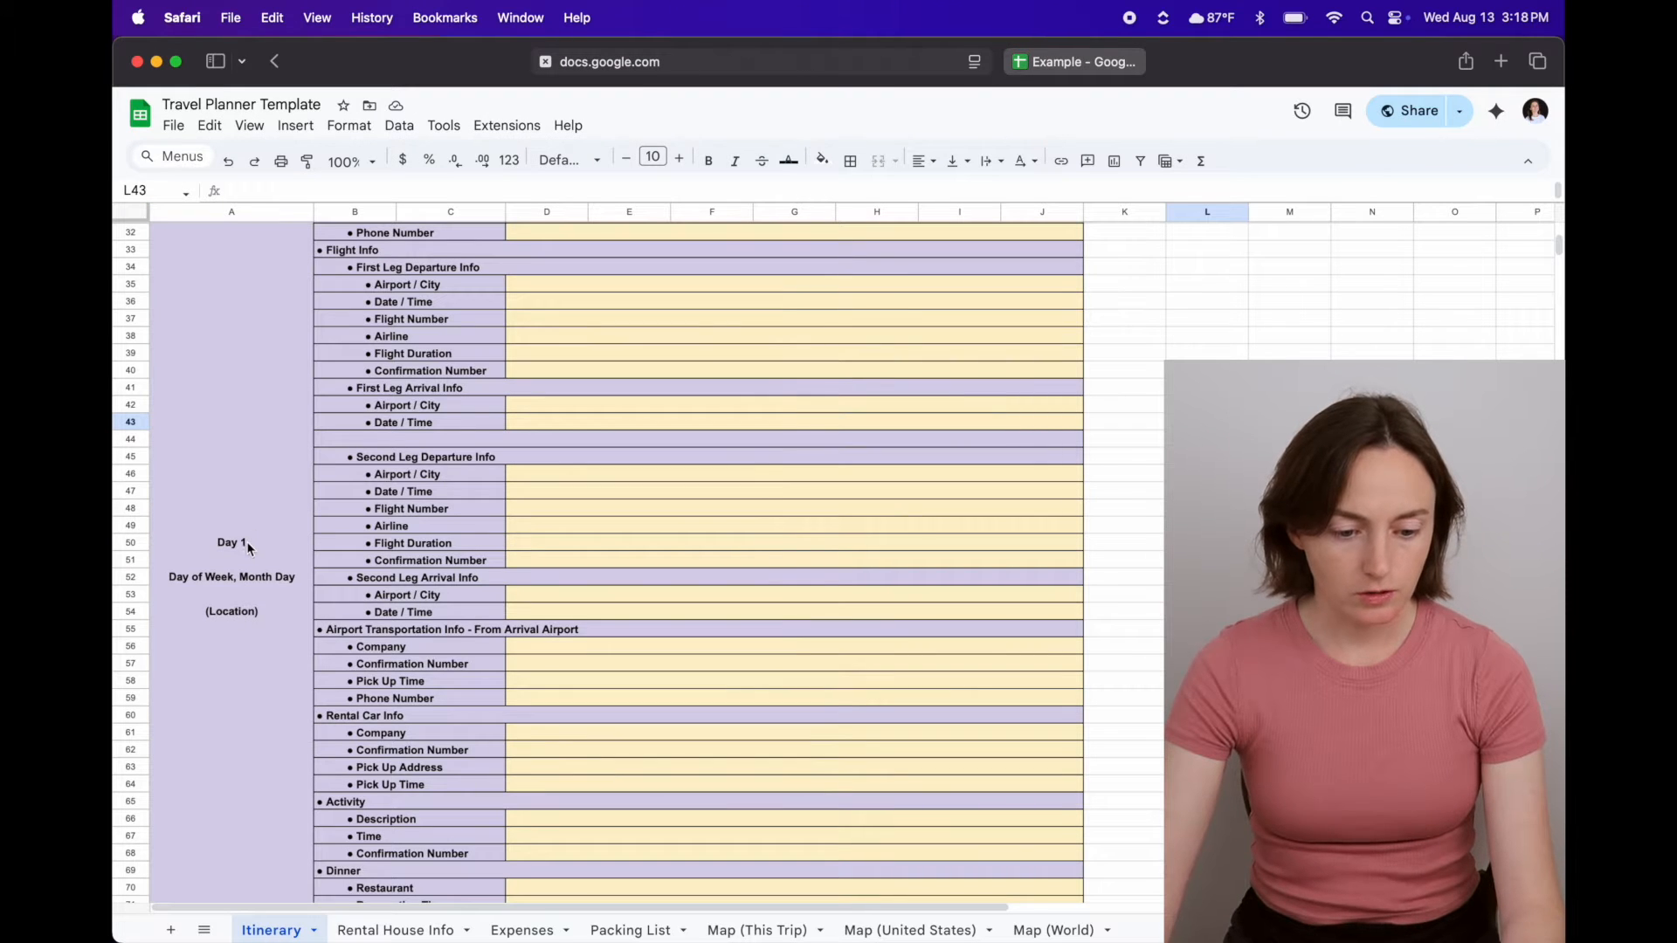
pyautogui.click(250, 545)
pyautogui.click(252, 615)
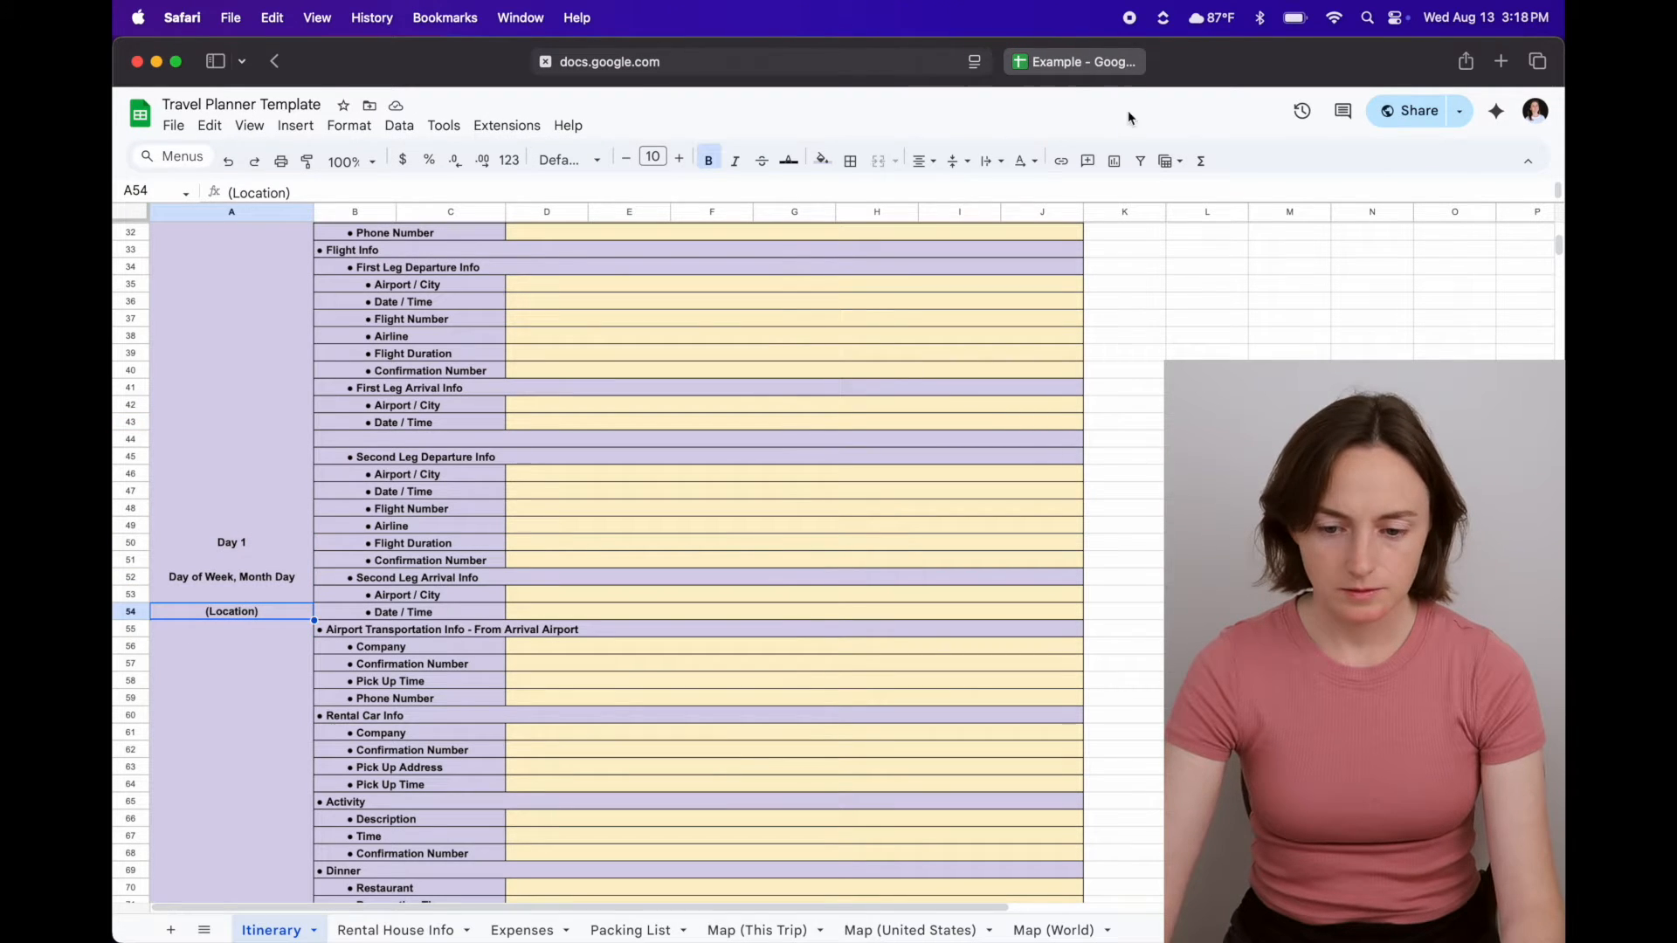
pyautogui.moveTo(1087, 67)
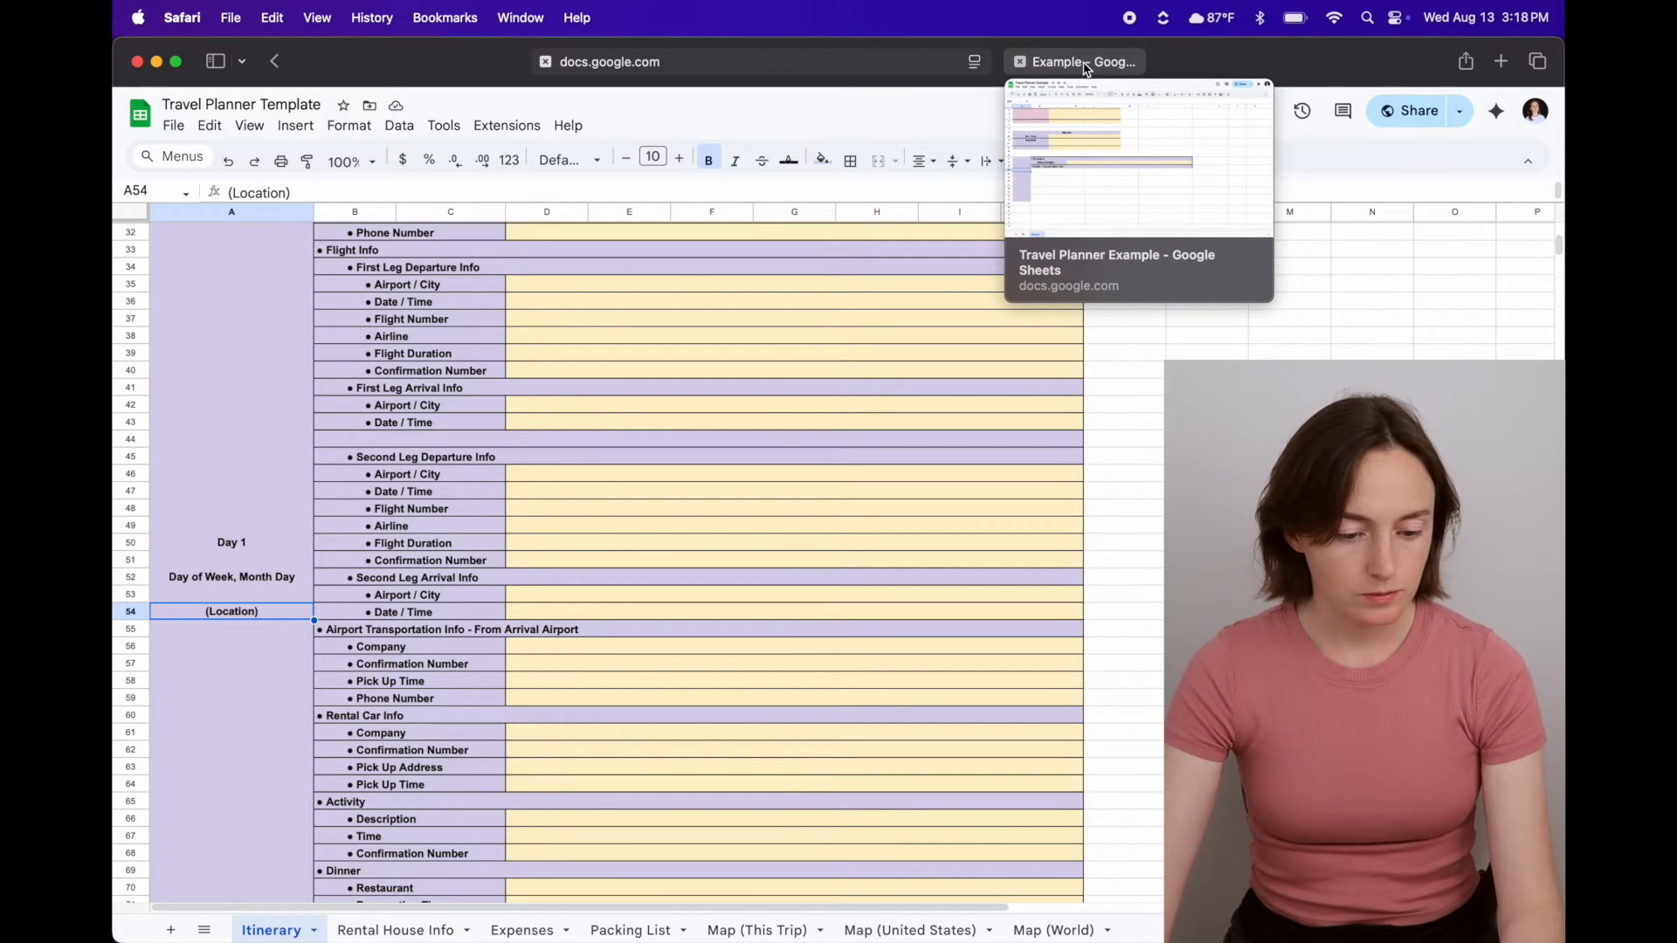
pyautogui.click(1087, 66)
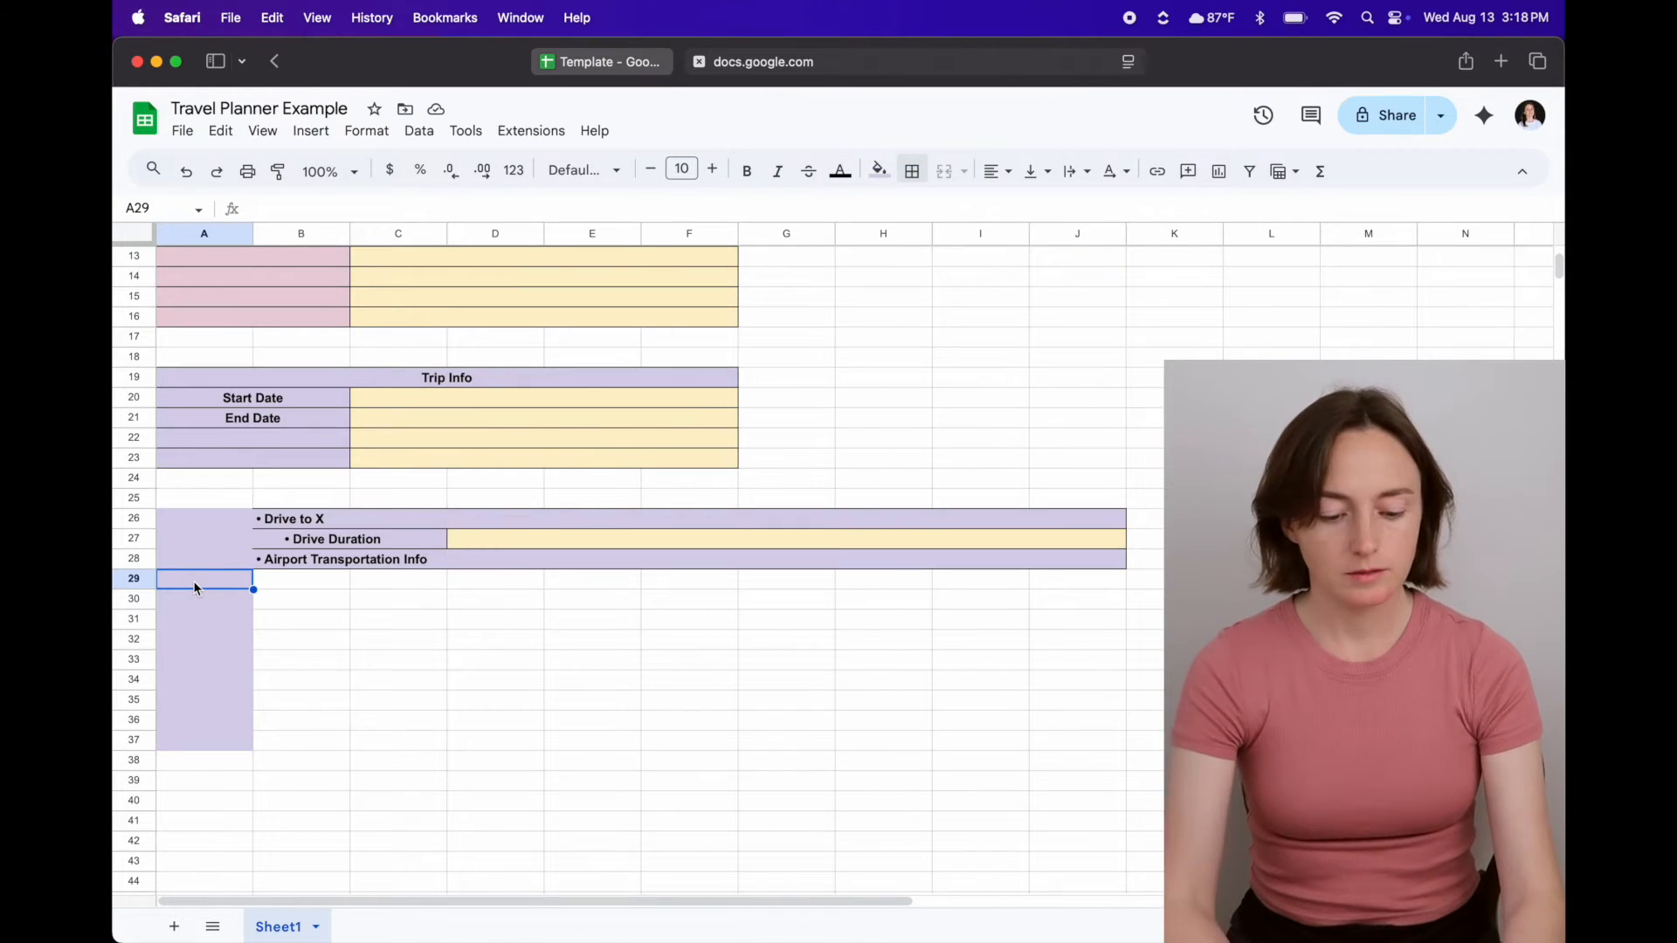
pyautogui.write('Day 1')
pyautogui.click(202, 642)
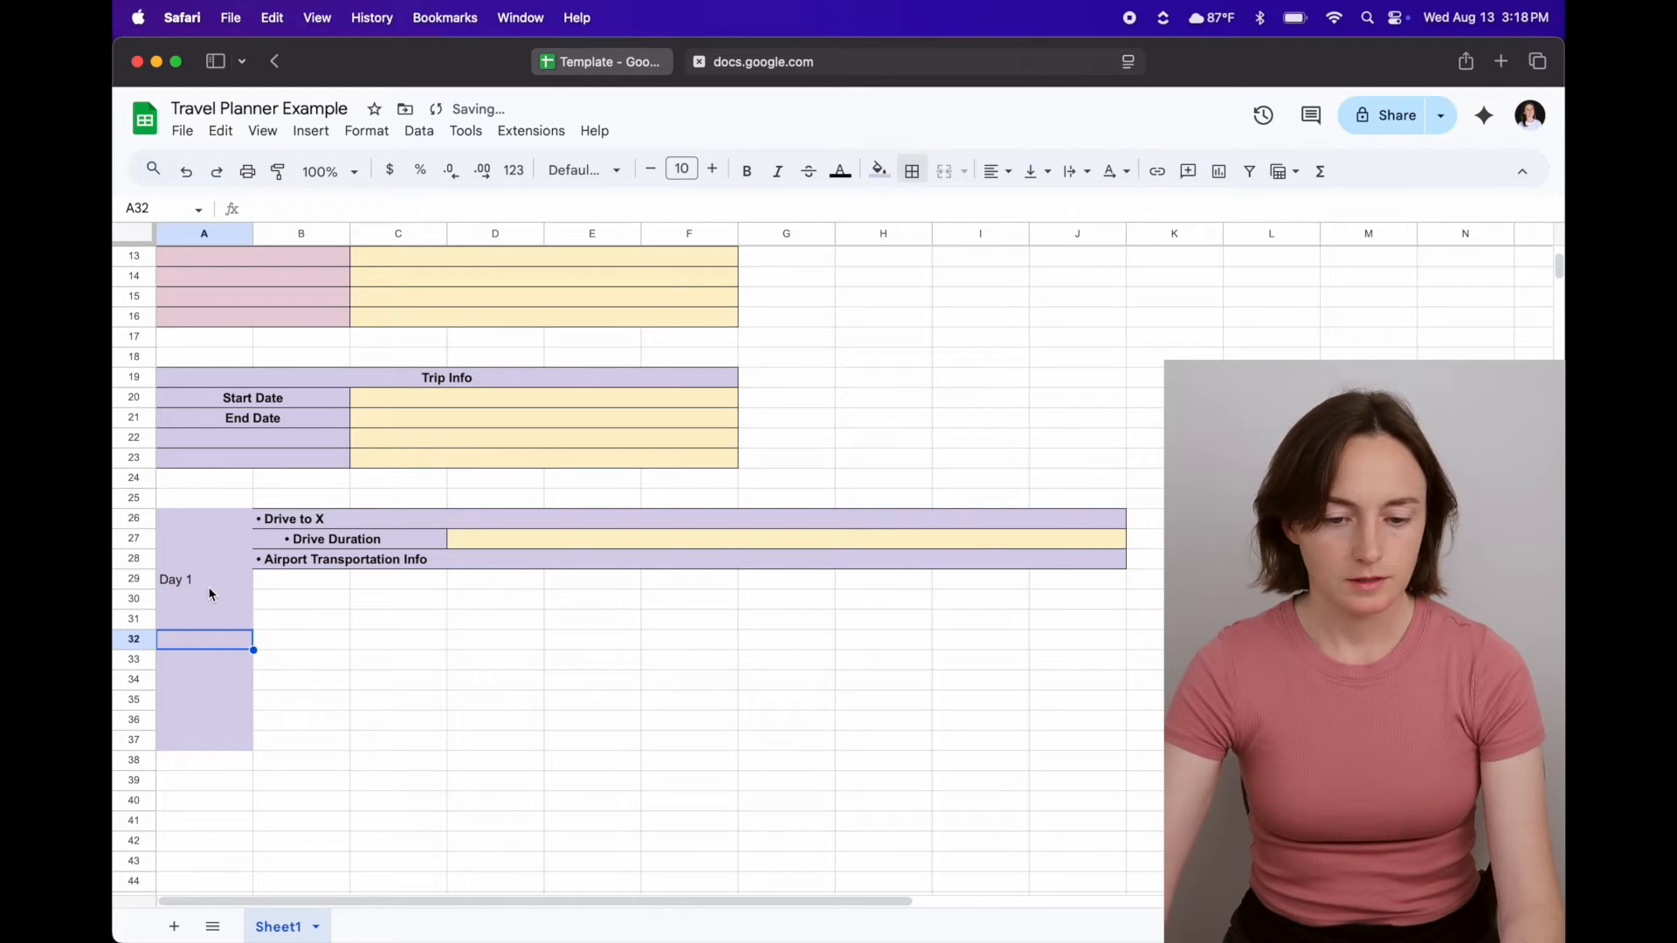
# - Check the second label of the day column in the finished template and enter "Day of the Week" in A31
pyautogui.click(611, 63)
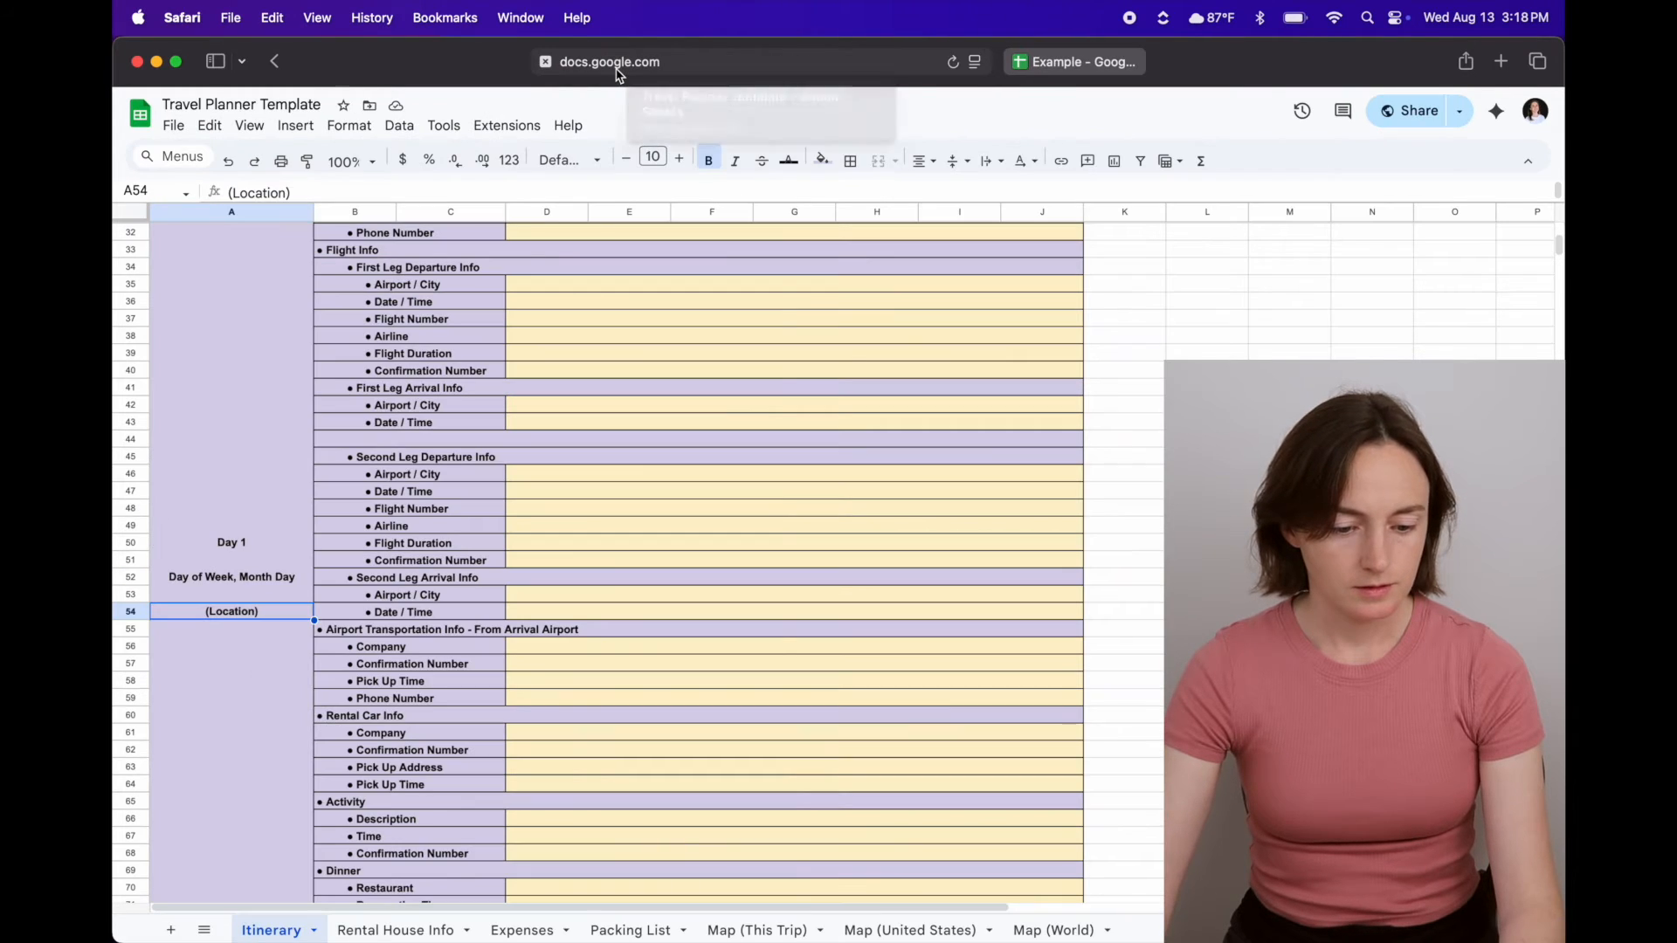
pyautogui.click(1072, 62)
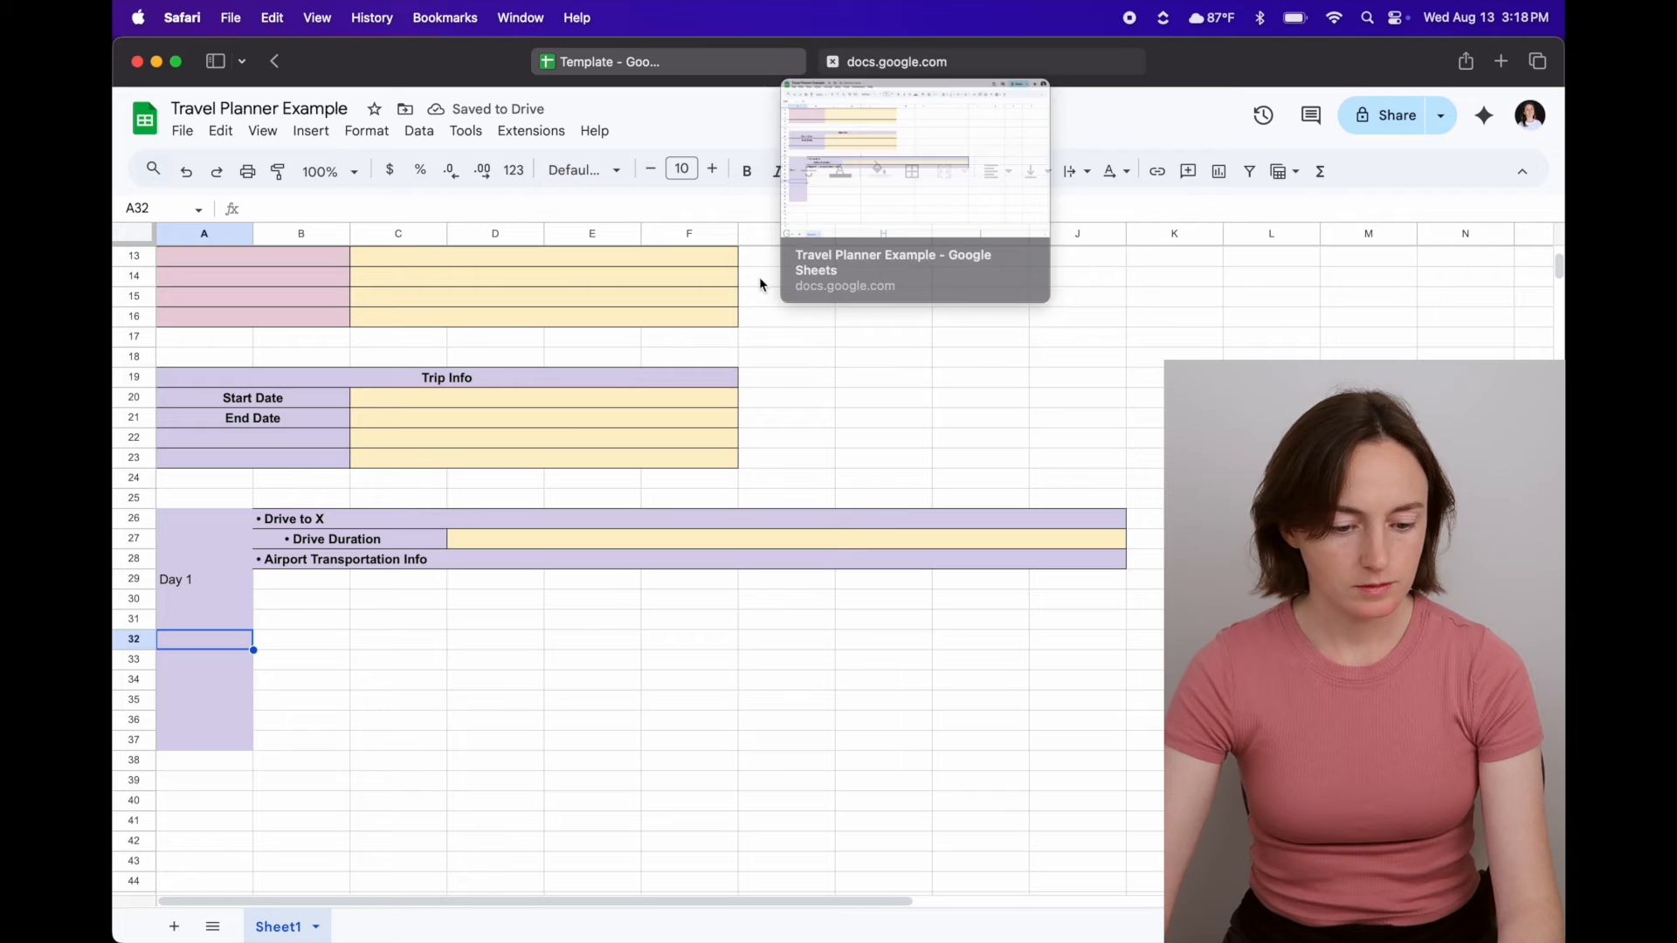
pyautogui.click(182, 621)
pyautogui.write('Day o')
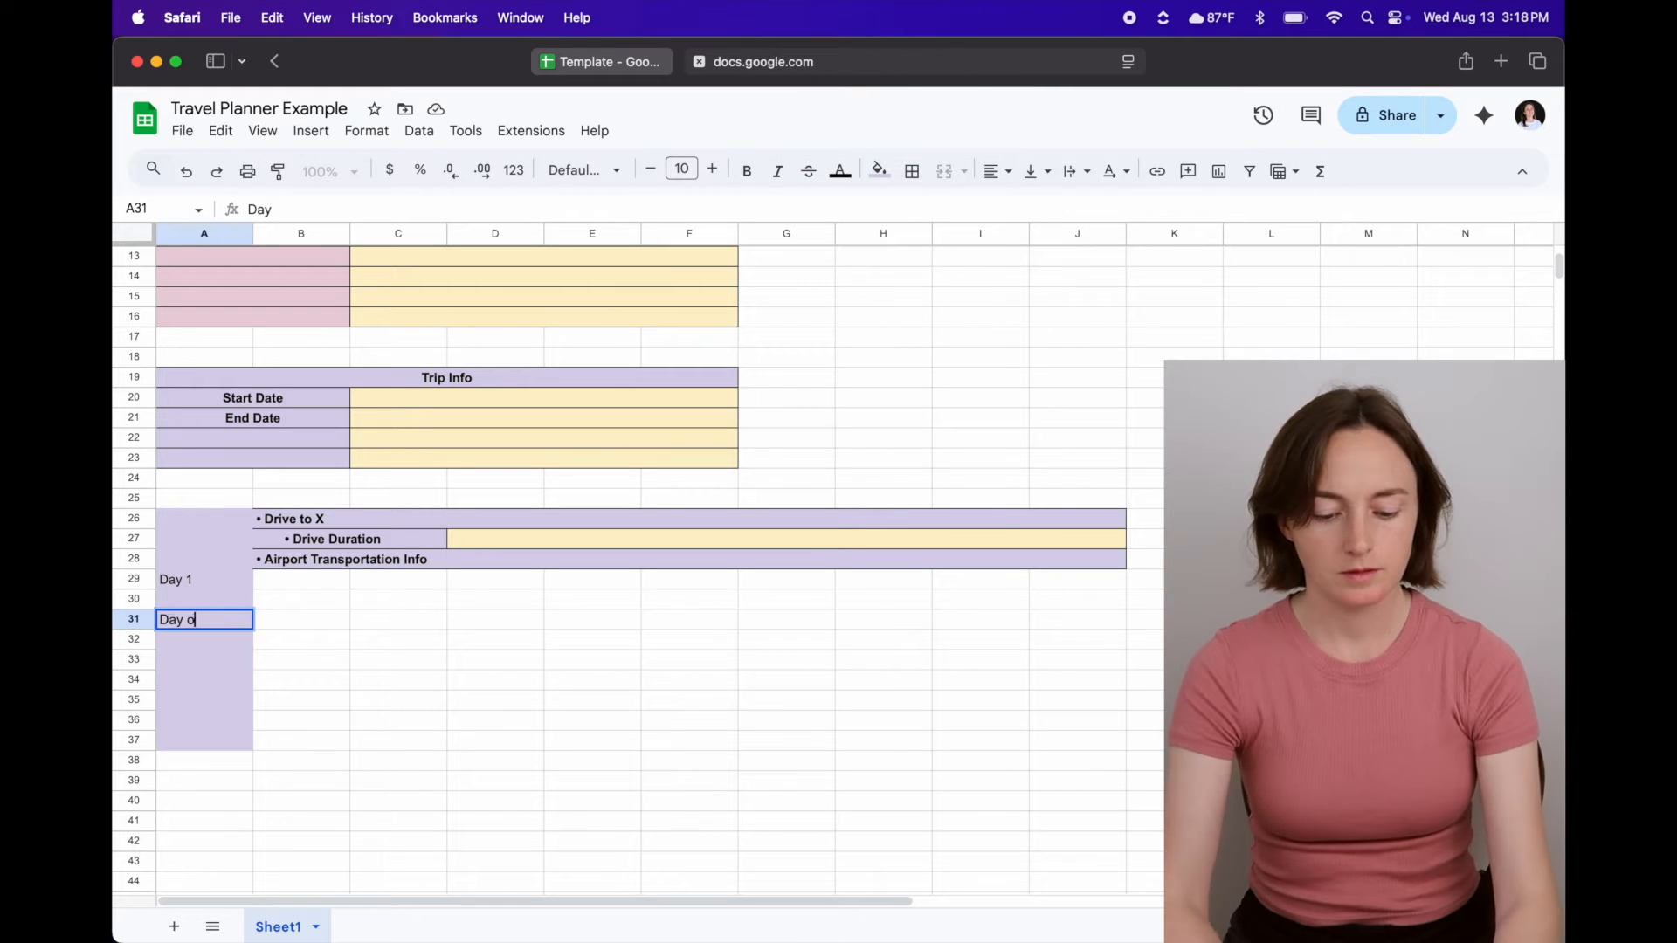
pyautogui.write('f the Week')
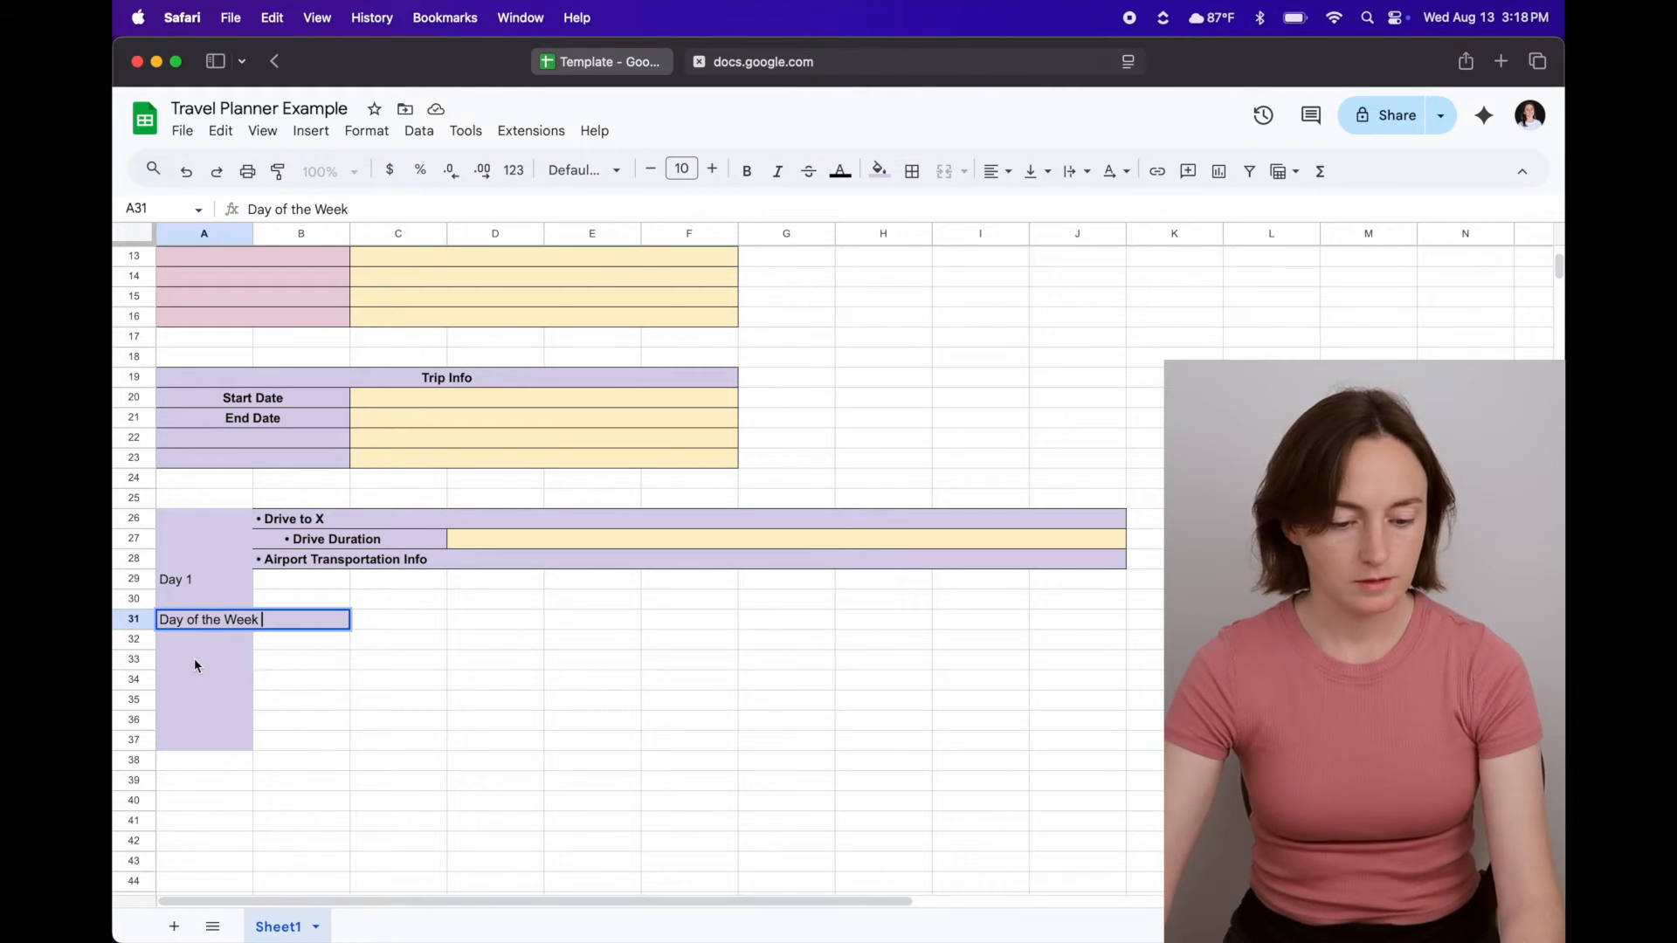
pyautogui.click(267, 759)
# - Check the third label of the day column in the finished template and enter "(Location)" in A33
pyautogui.click(622, 61)
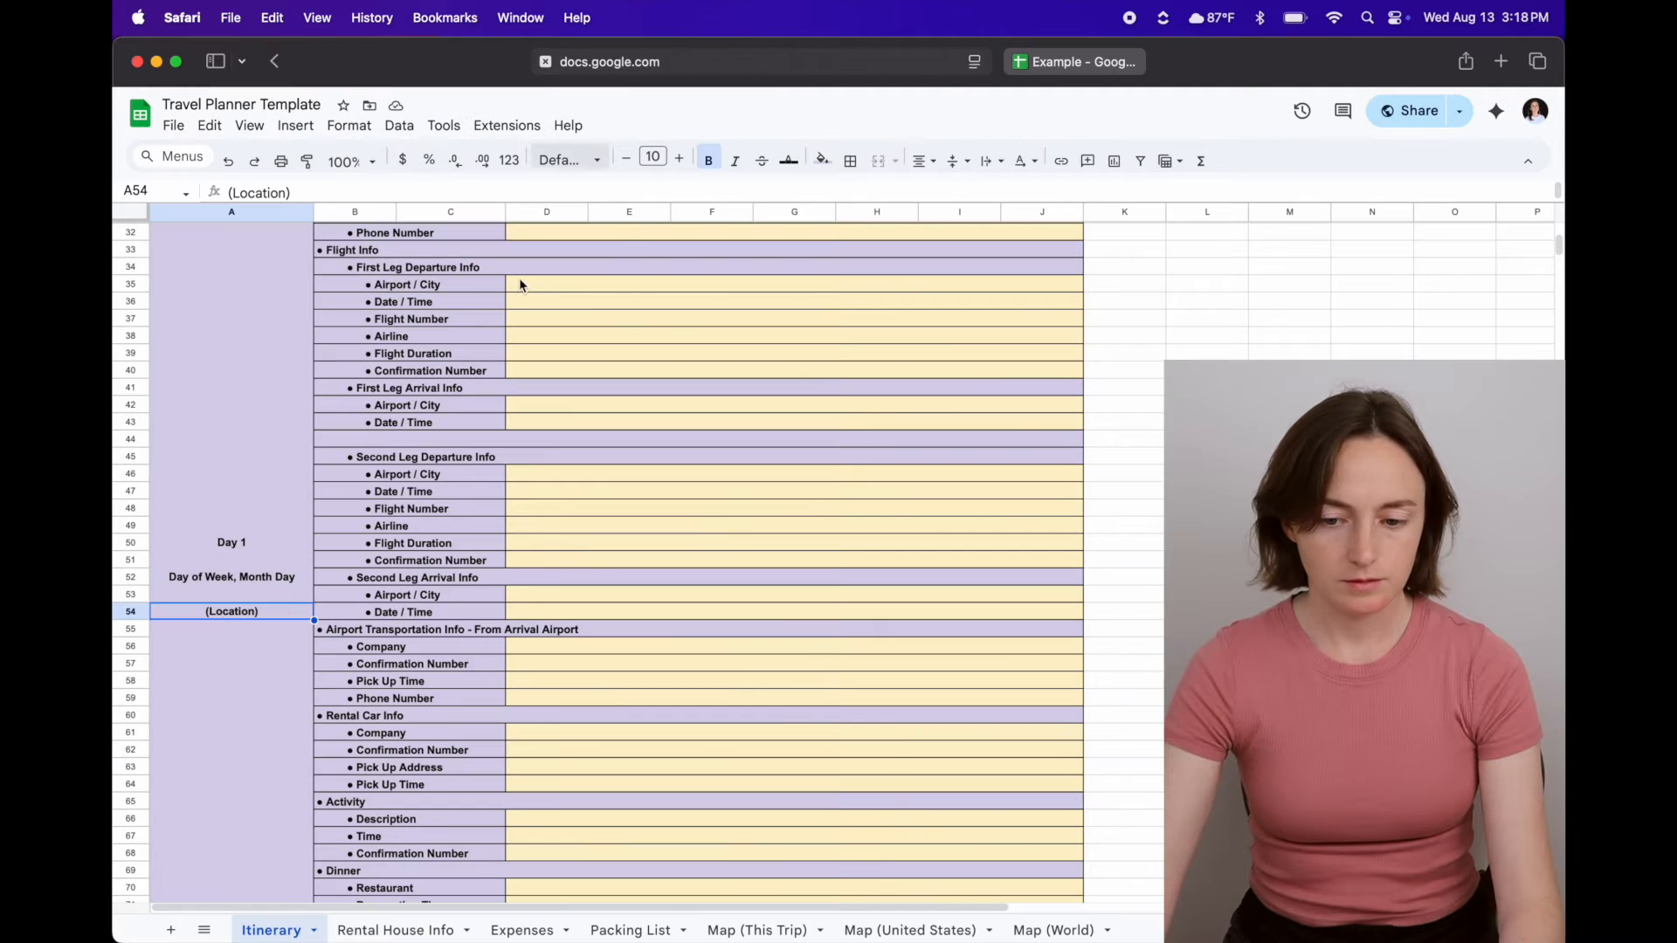
pyautogui.click(1113, 61)
pyautogui.click(199, 662)
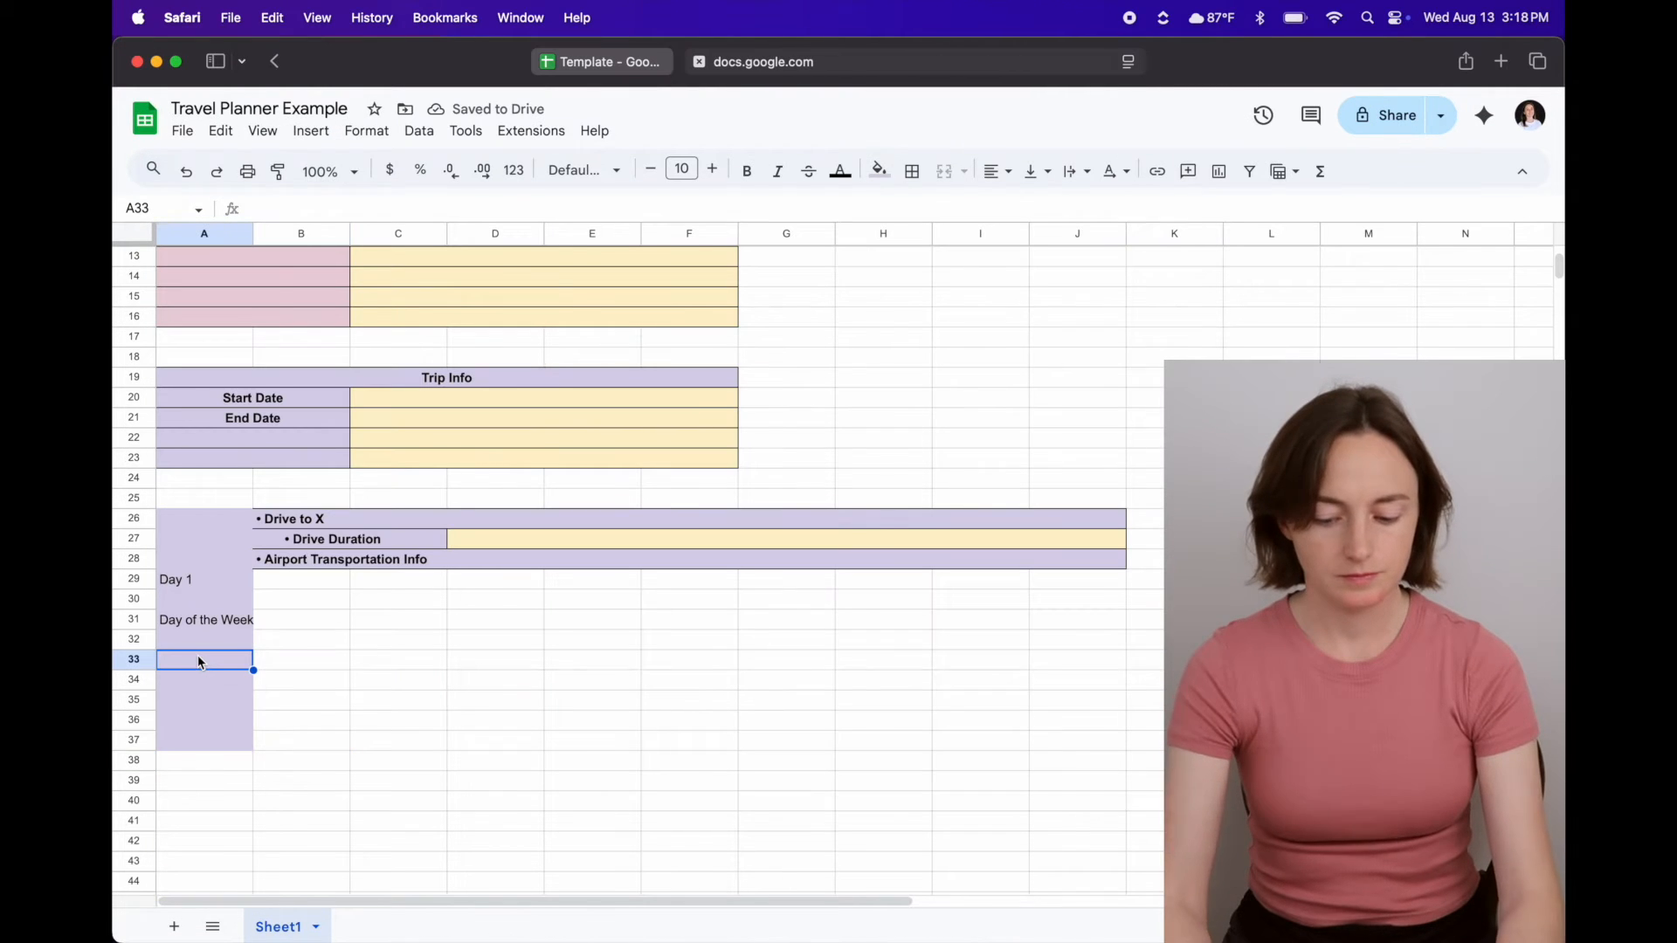
pyautogui.write('(Location)')
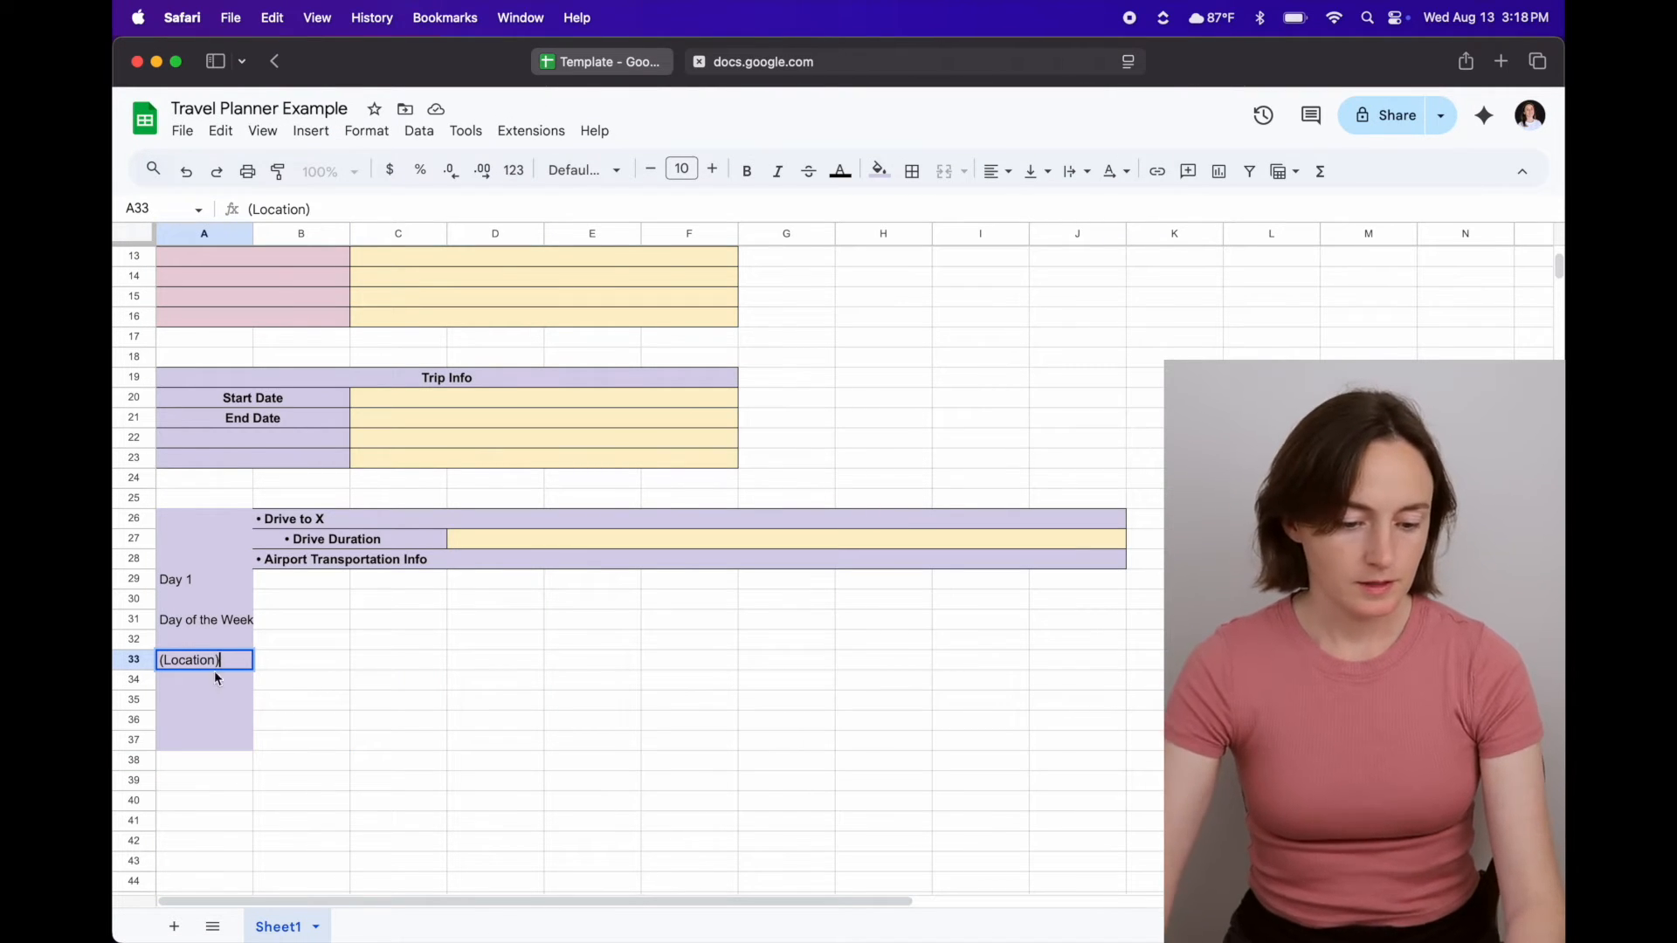
pyautogui.click(397, 761)
# - Make the labels in A26:A37 bold and centre them horizontally
pyautogui.moveTo(200, 527); pyautogui.dragTo(213, 737)
pyautogui.press('super+b')
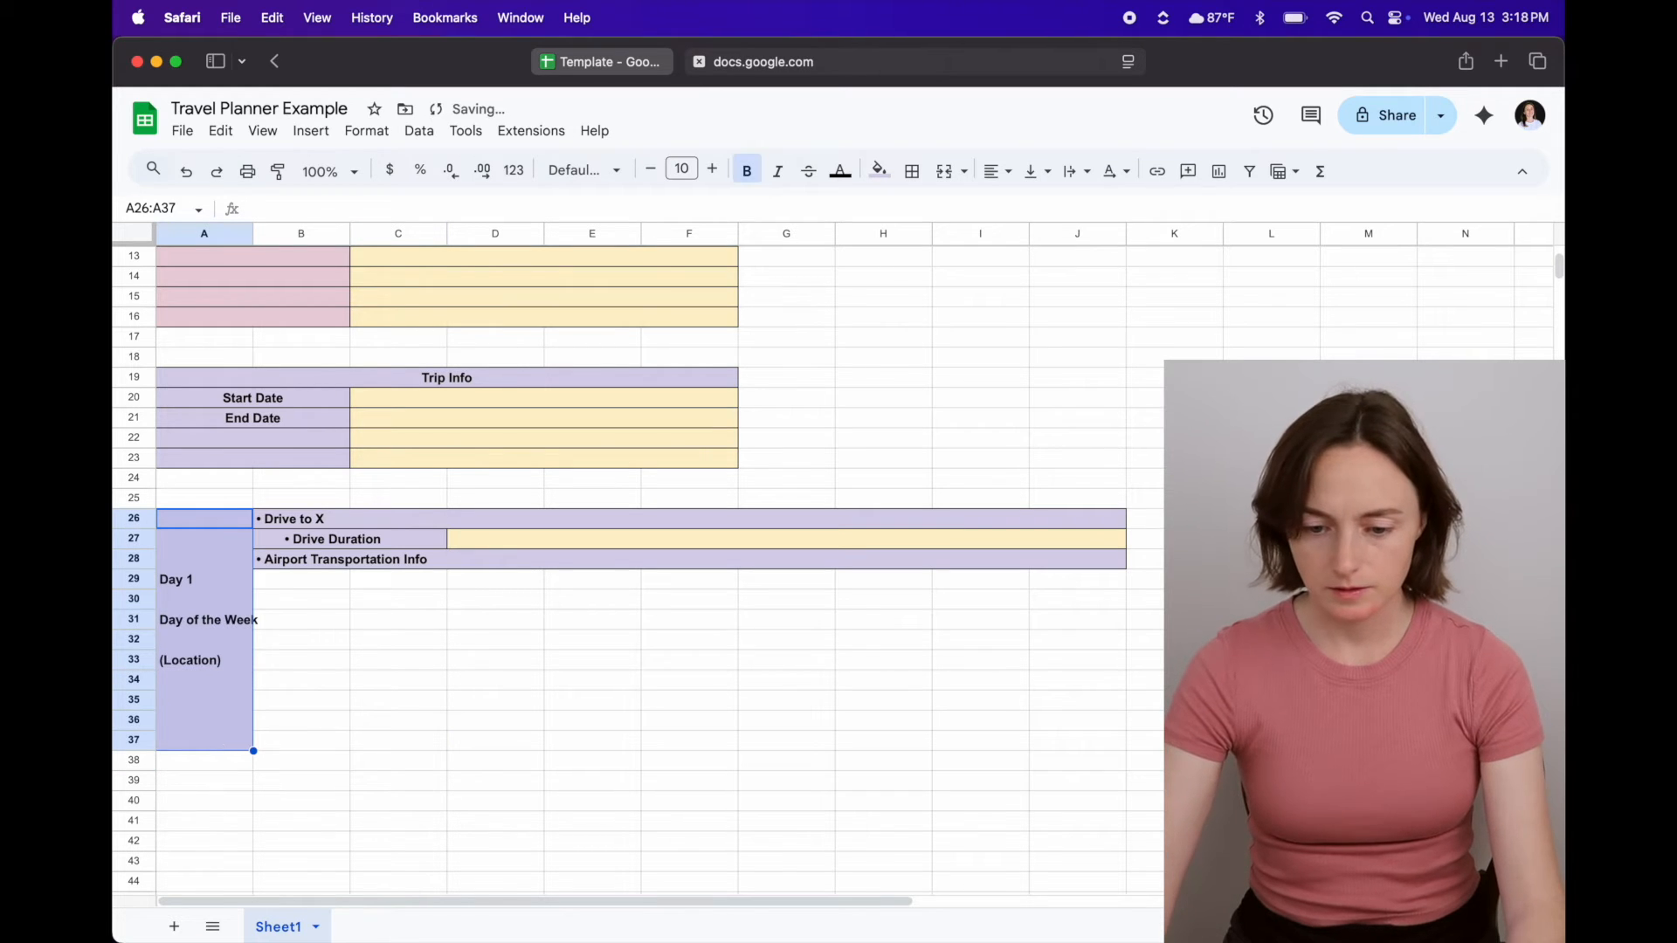
pyautogui.click(998, 173)
pyautogui.click(1028, 208)
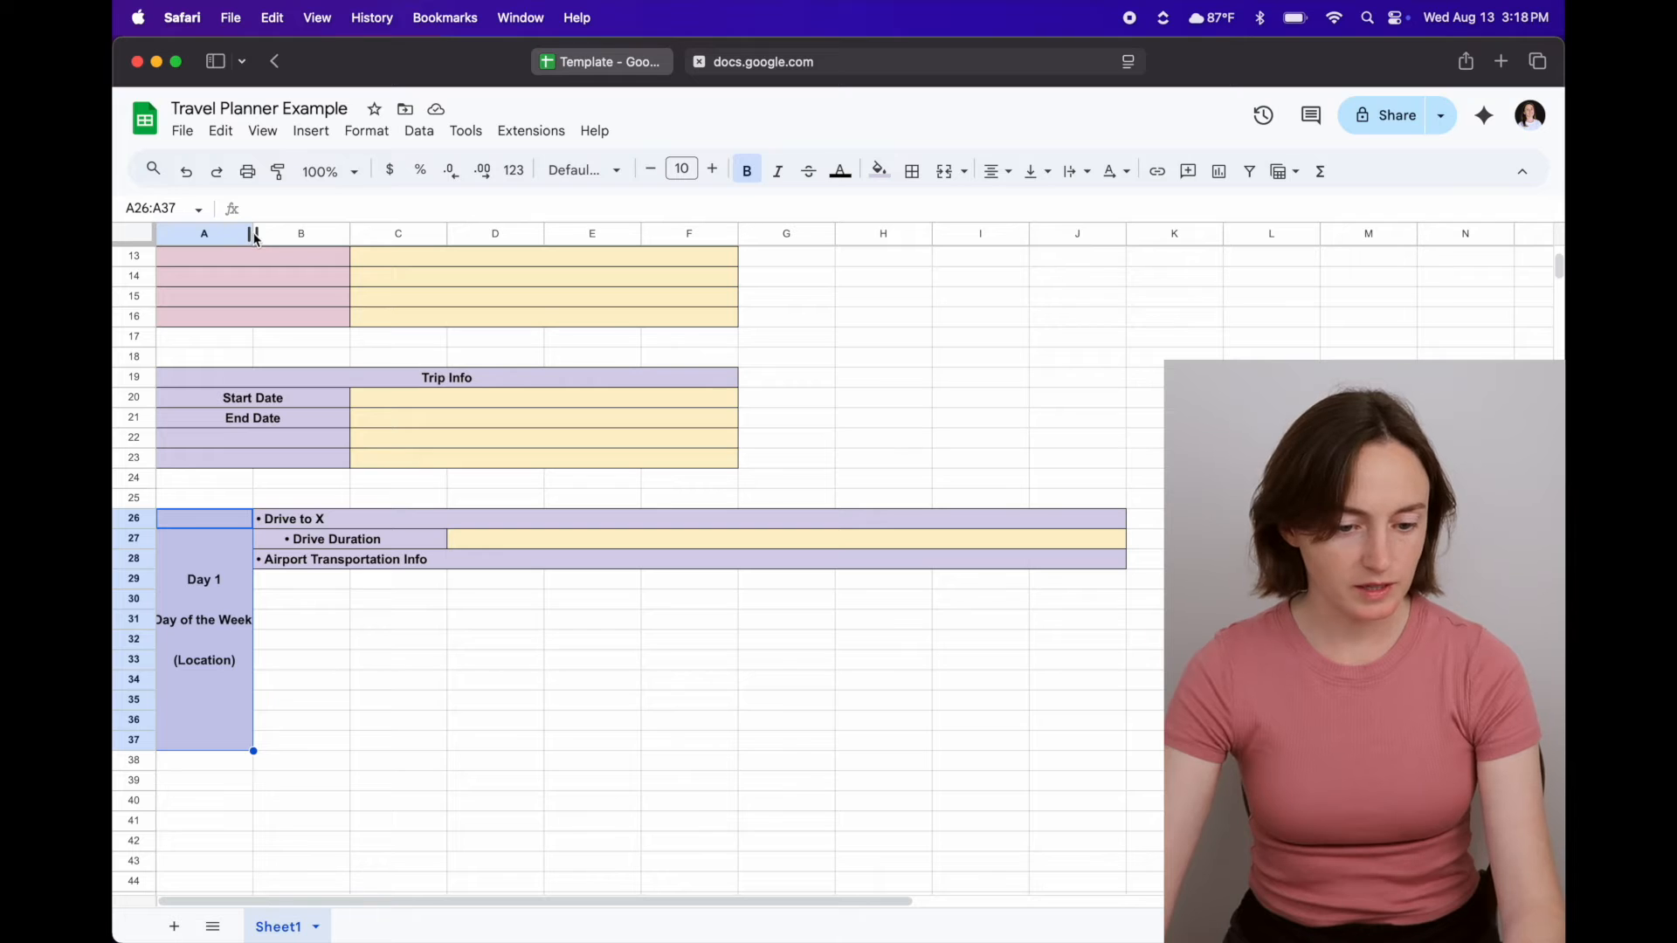
# - Widen column A so the Day of the Week label fits with room to spare, comparing its width with the finished template
pyautogui.moveTo(254, 240); pyautogui.dragTo(280, 243)
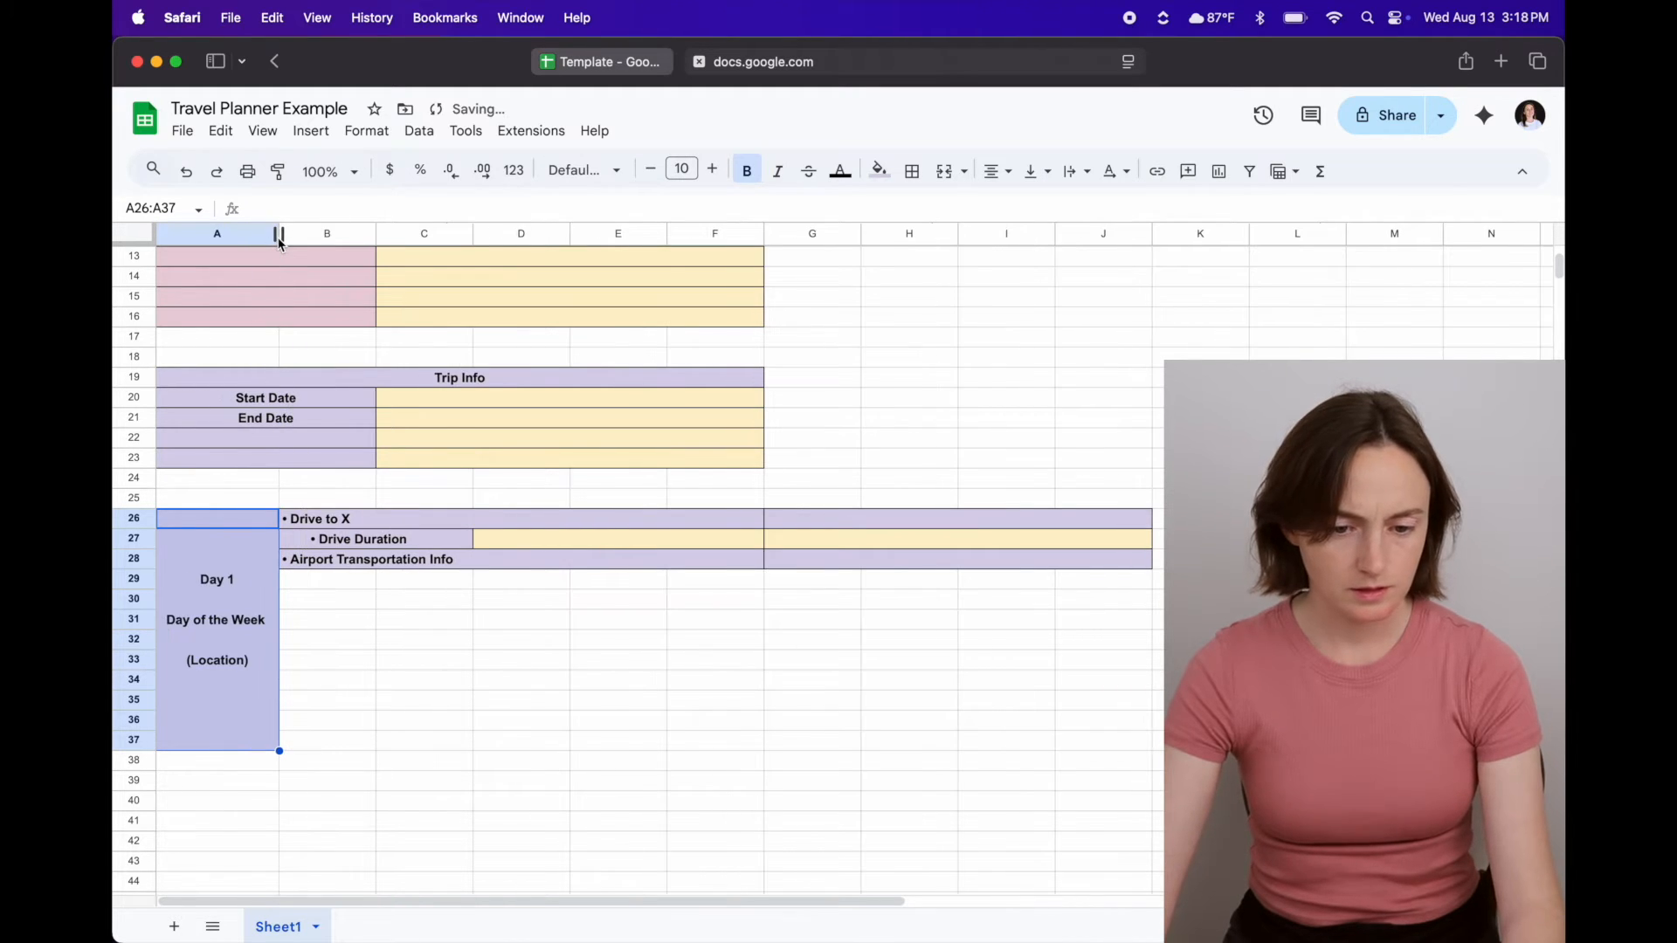
pyautogui.click(617, 61)
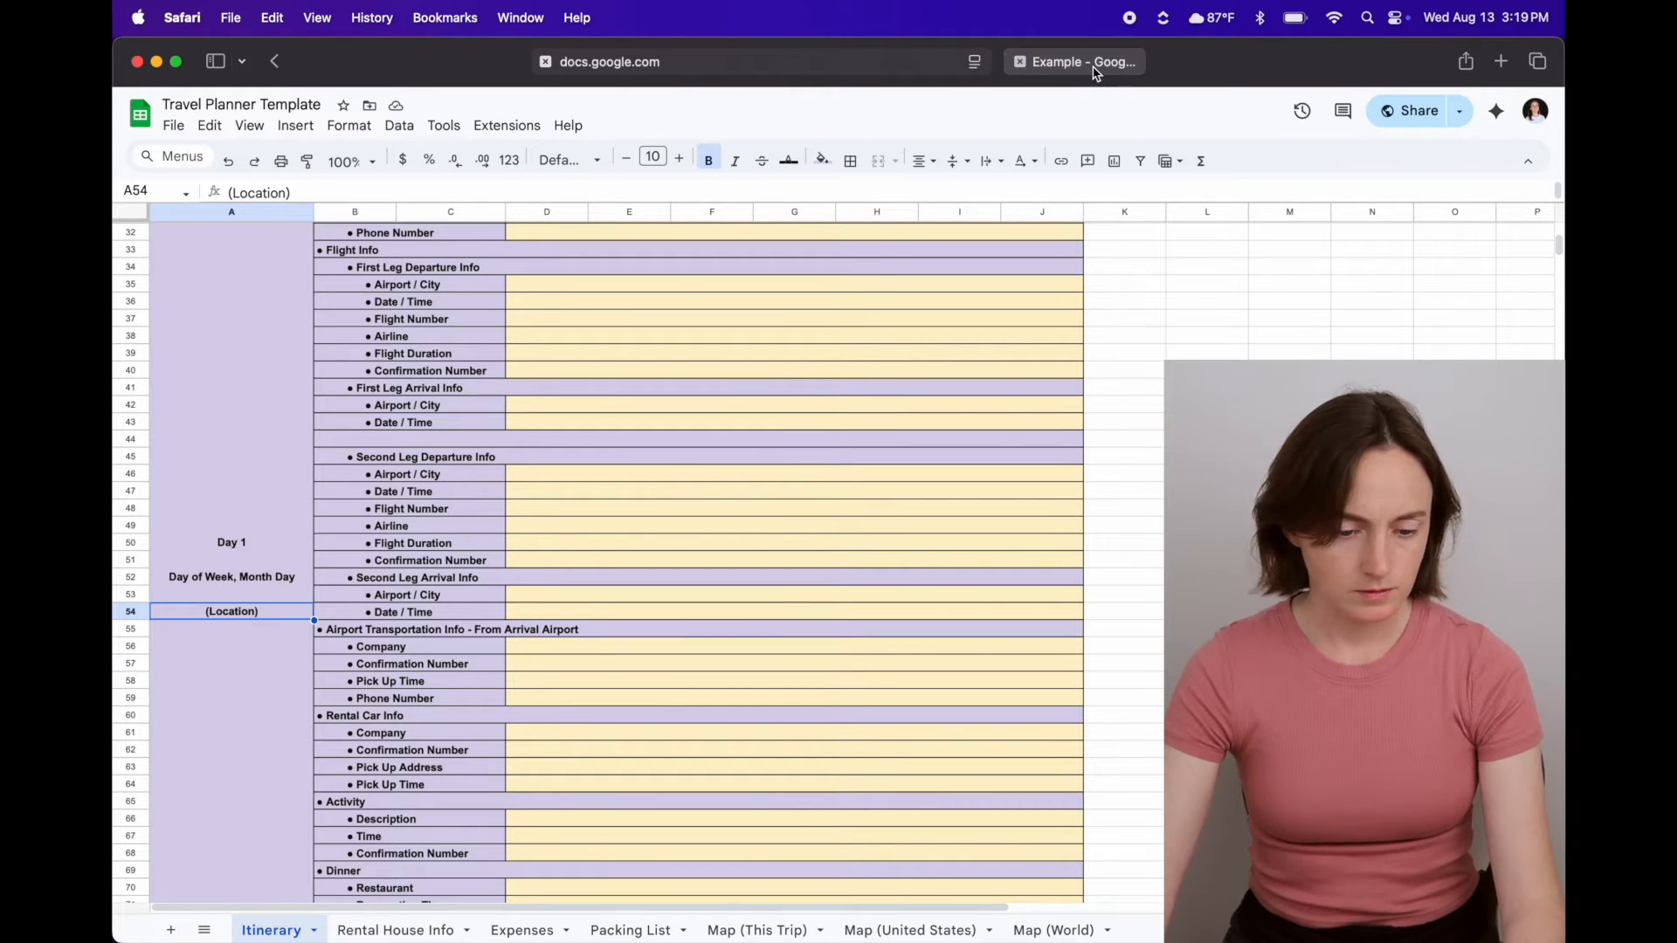
pyautogui.click(1091, 62)
pyautogui.moveTo(282, 237); pyautogui.dragTo(318, 243)
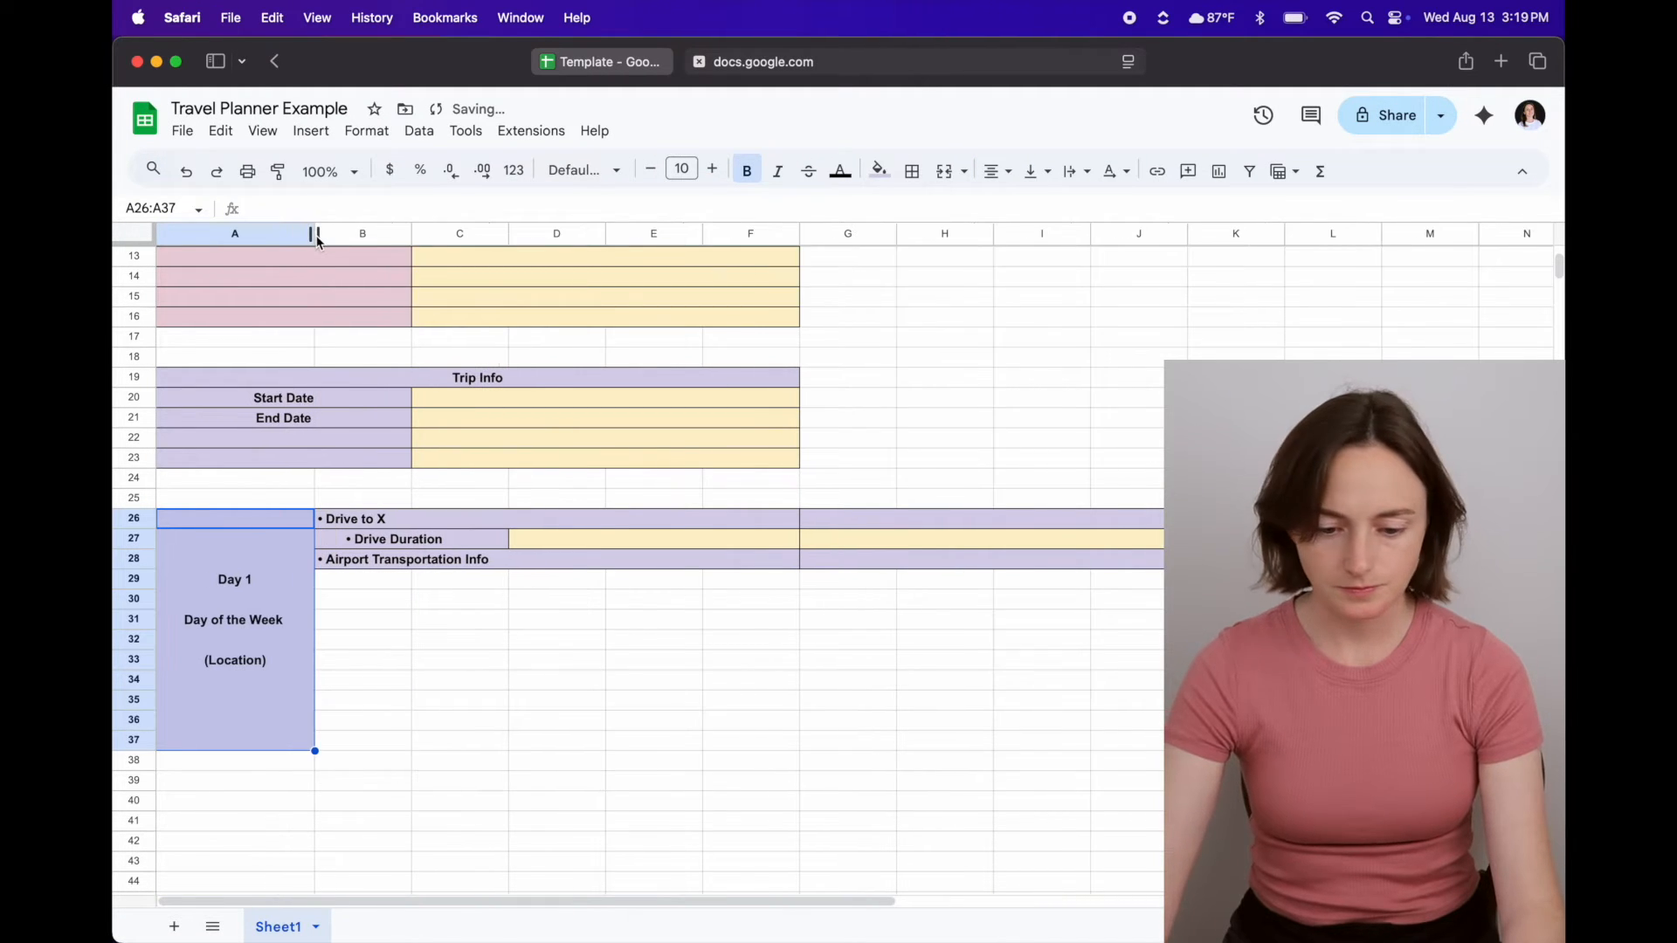
# - Apply black borders to all cells of the itinerary rows B26:J28
pyautogui.click(1139, 683)
pyautogui.scroll(-3, 1066, 655)
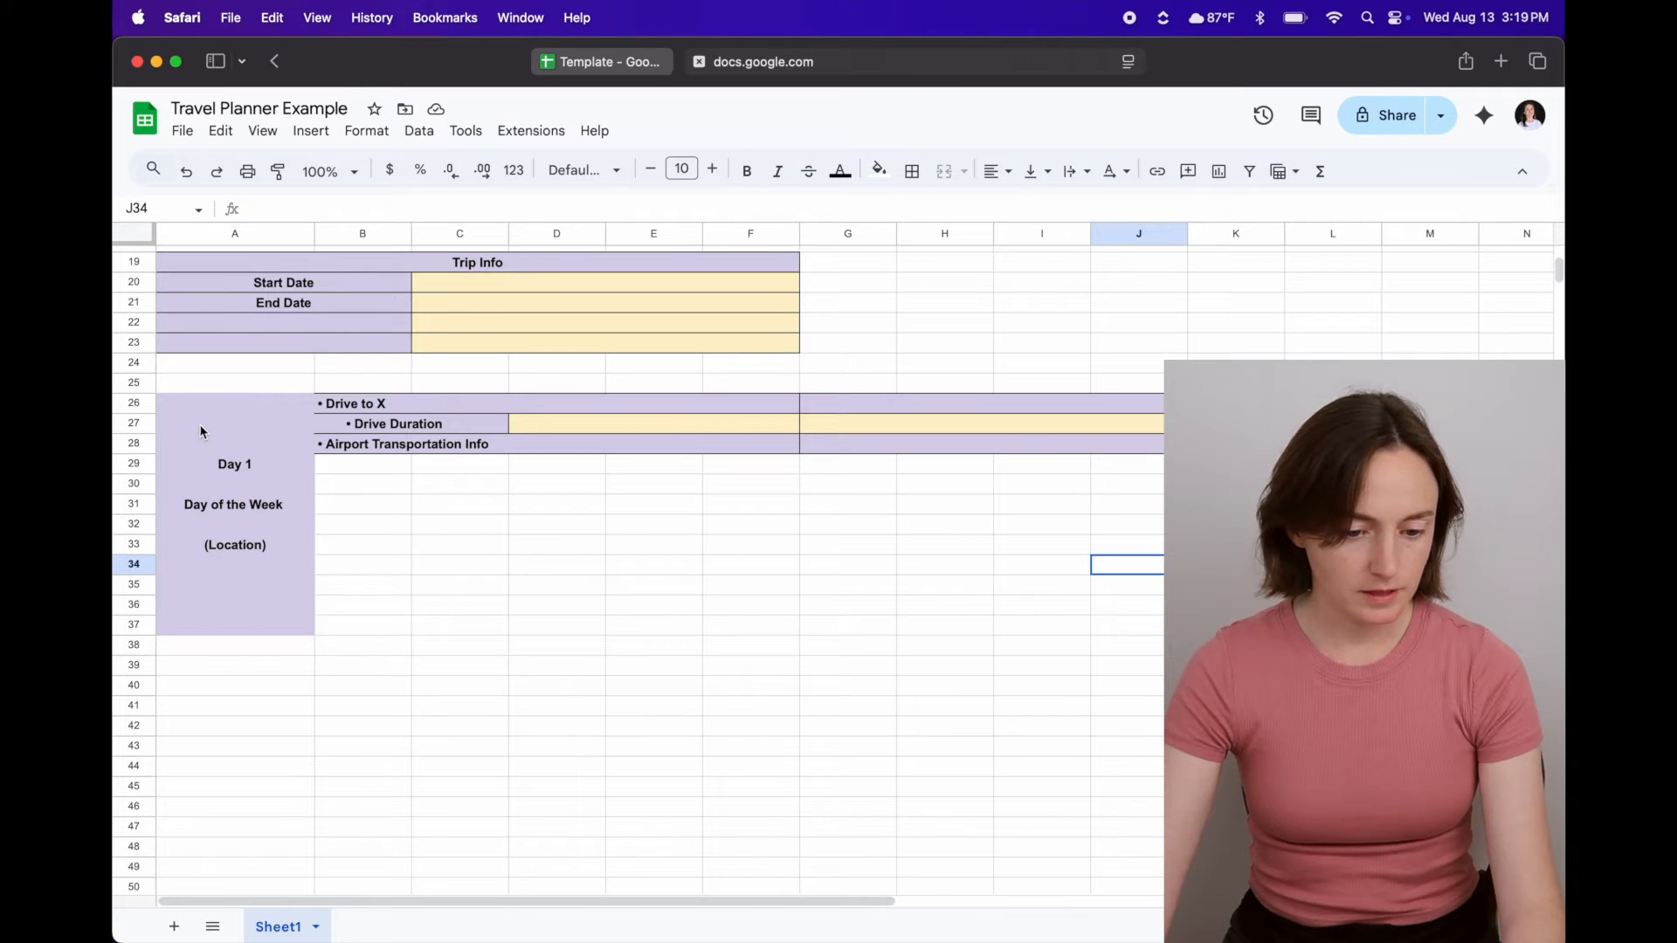
pyautogui.moveTo(327, 405); pyautogui.dragTo(332, 449)
pyautogui.click(911, 172)
pyautogui.click(922, 218)
pyautogui.click(1096, 216)
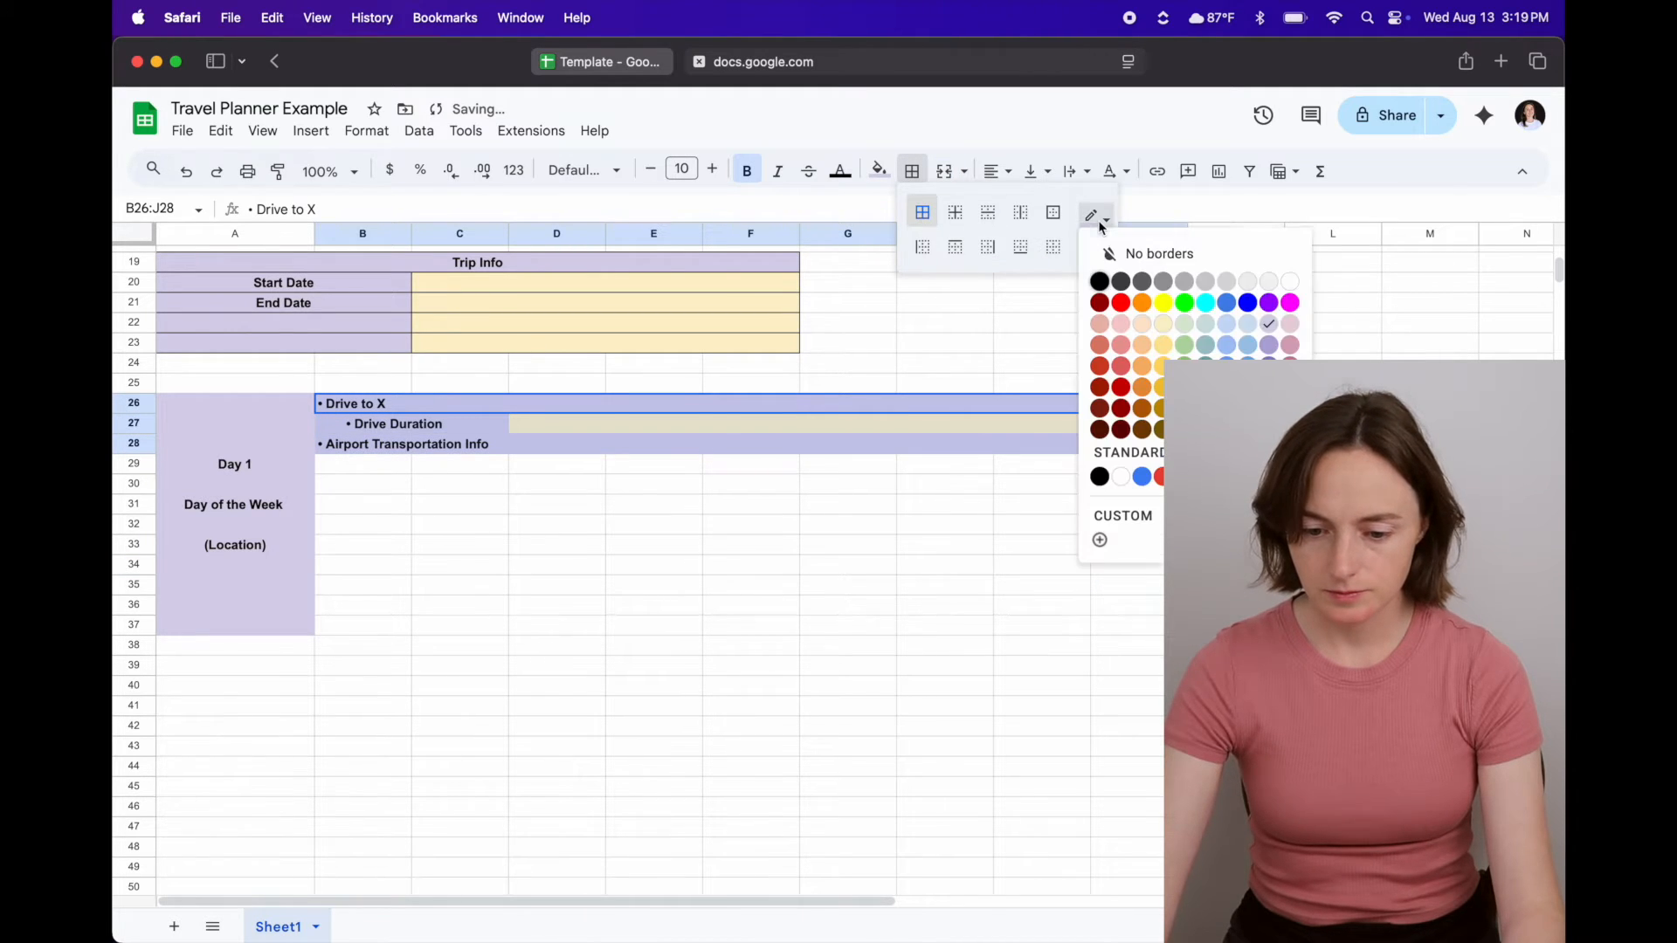
pyautogui.click(1121, 302)
pyautogui.scroll(6, 1149, 495)
pyautogui.click(1149, 489)
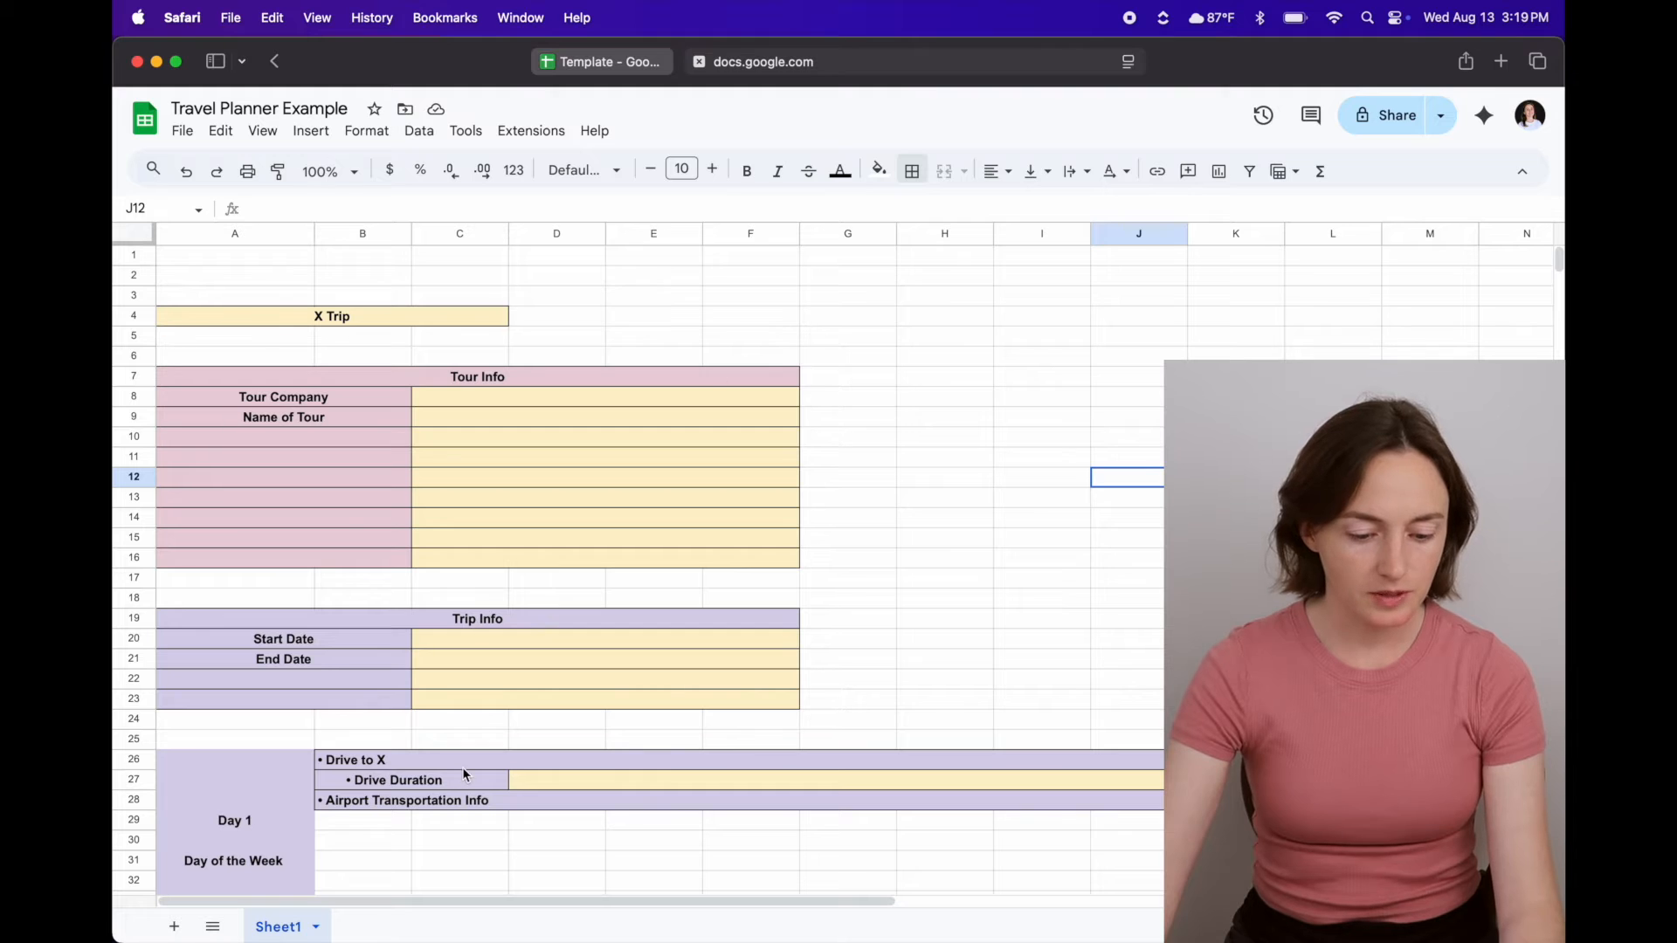
# - Rename Sheet1 as "Itinerary"
pyautogui.click(316, 930)
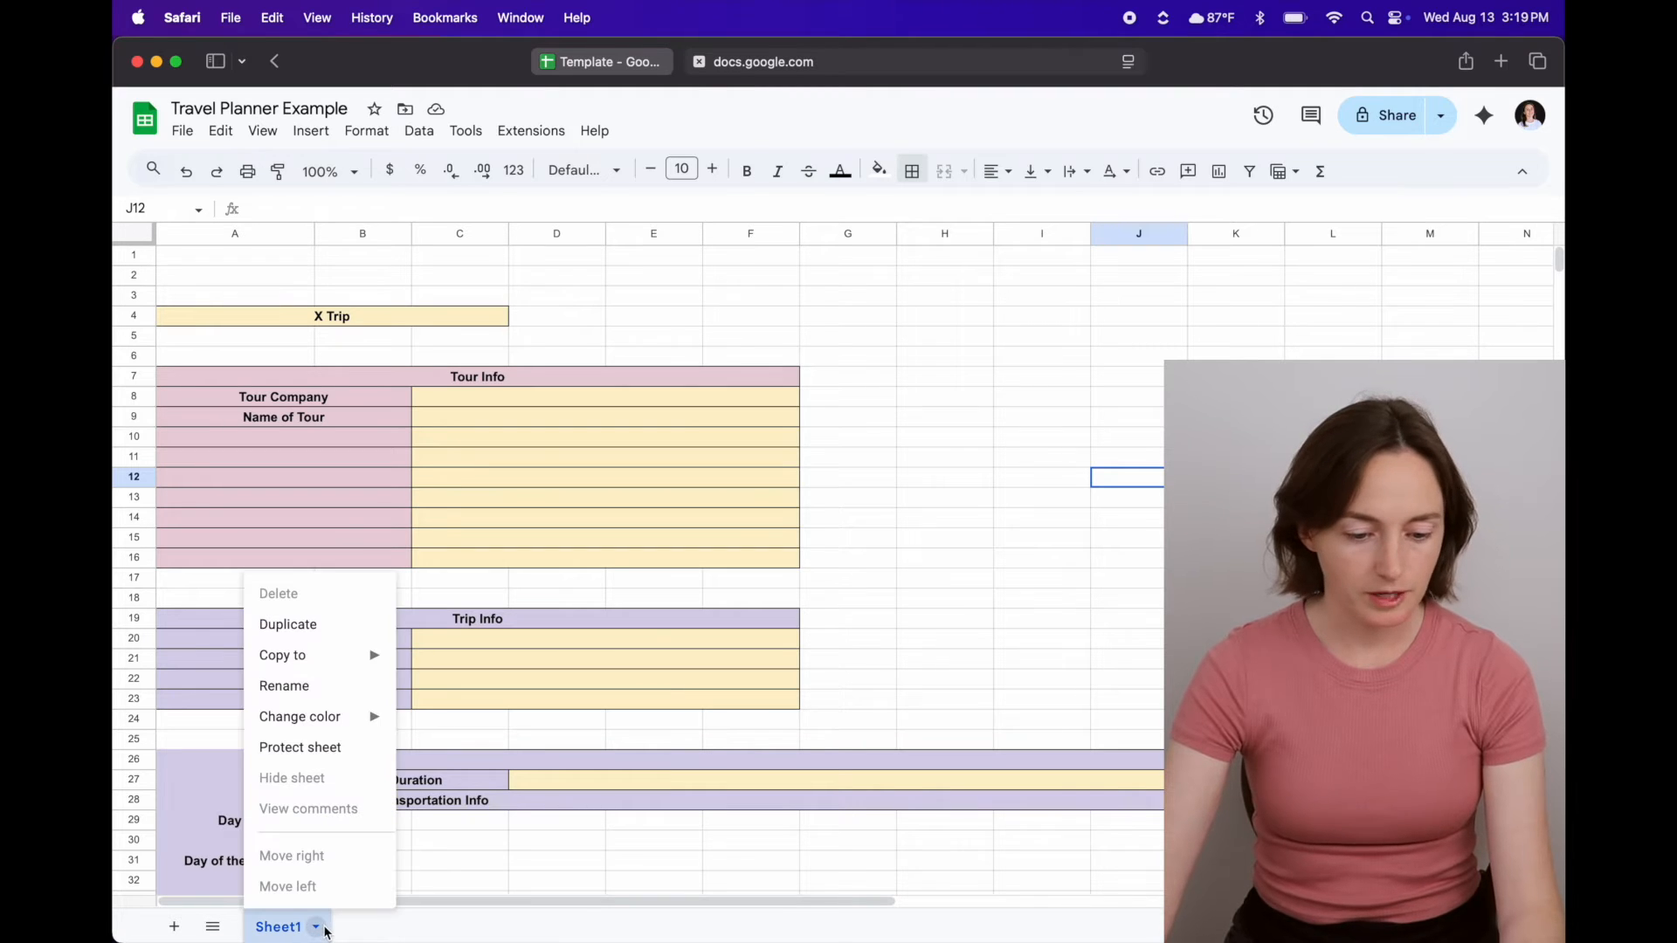
pyautogui.click(301, 687)
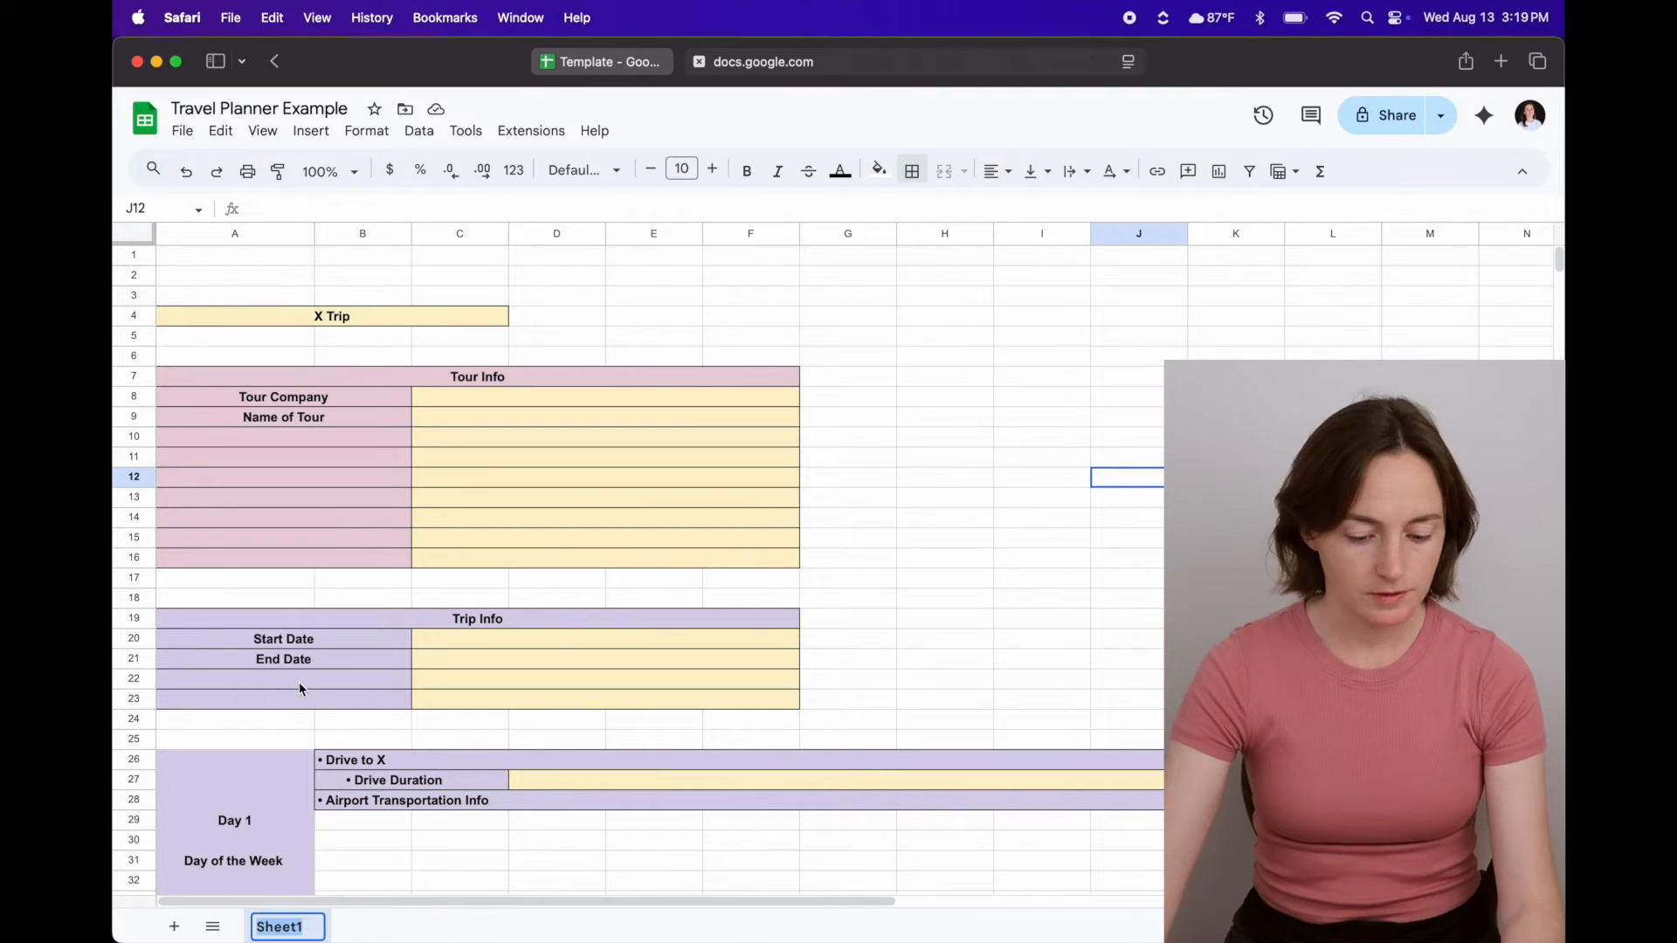
pyautogui.press('BackSpace')
pyautogui.write('Itinerary')
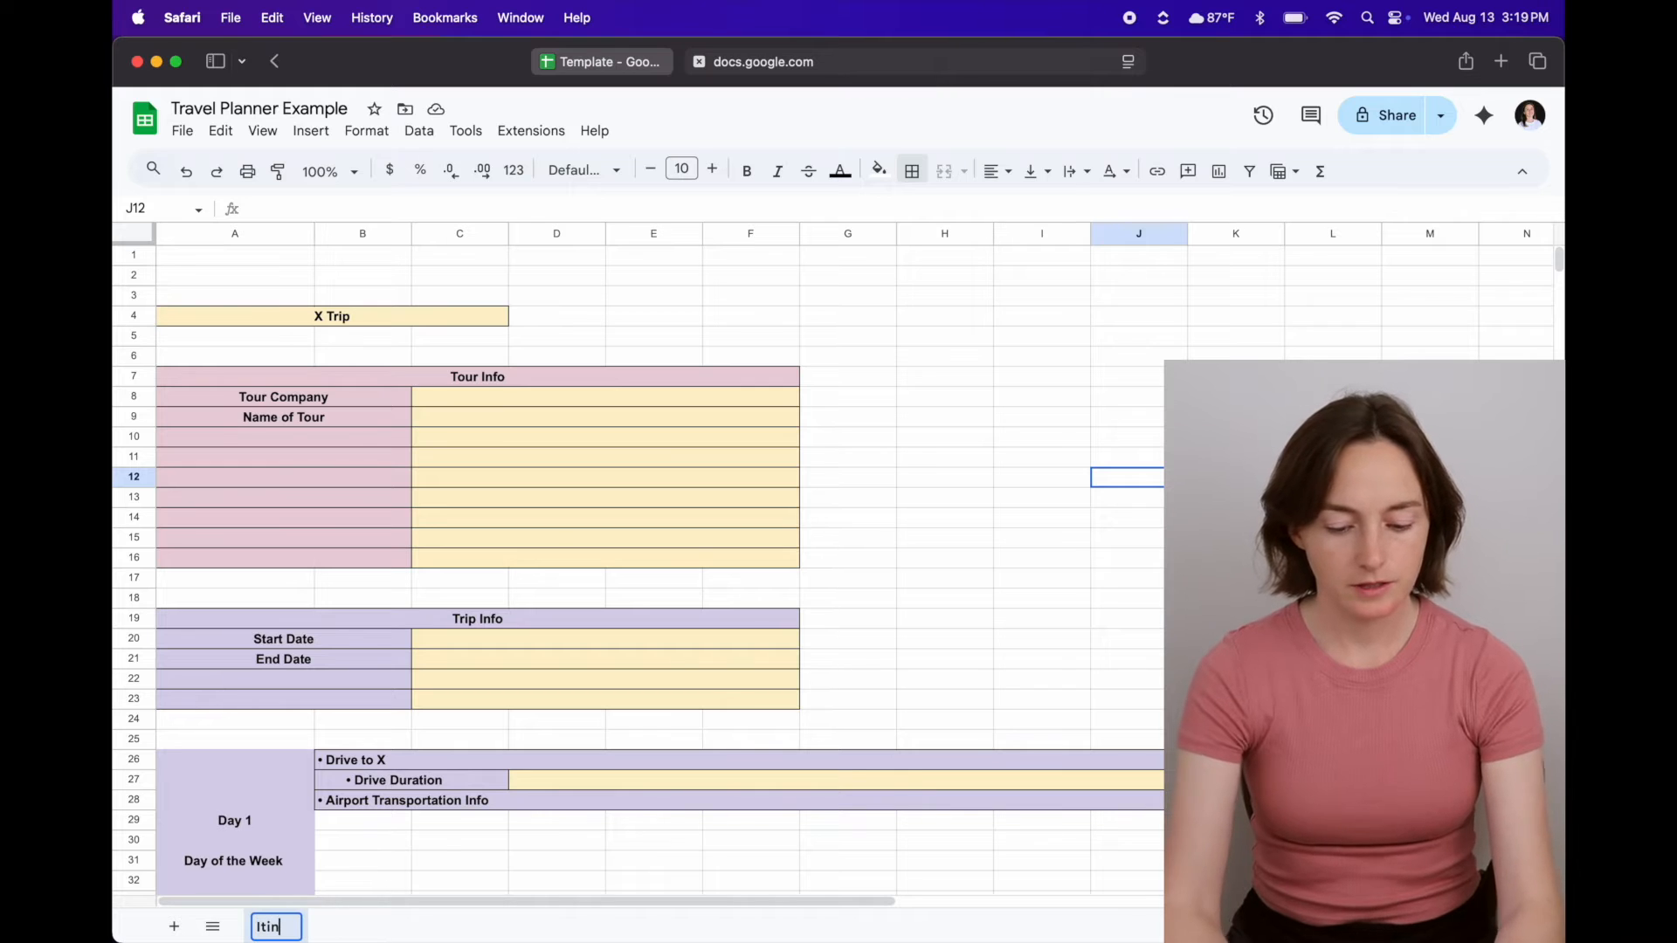
pyautogui.click(480, 840)
# - Examine the Rental House Info sheet of the finished template, from its house, childcare and beach pass tables to the activity and restaurant idea lists
pyautogui.scroll(-1, 906, 671)
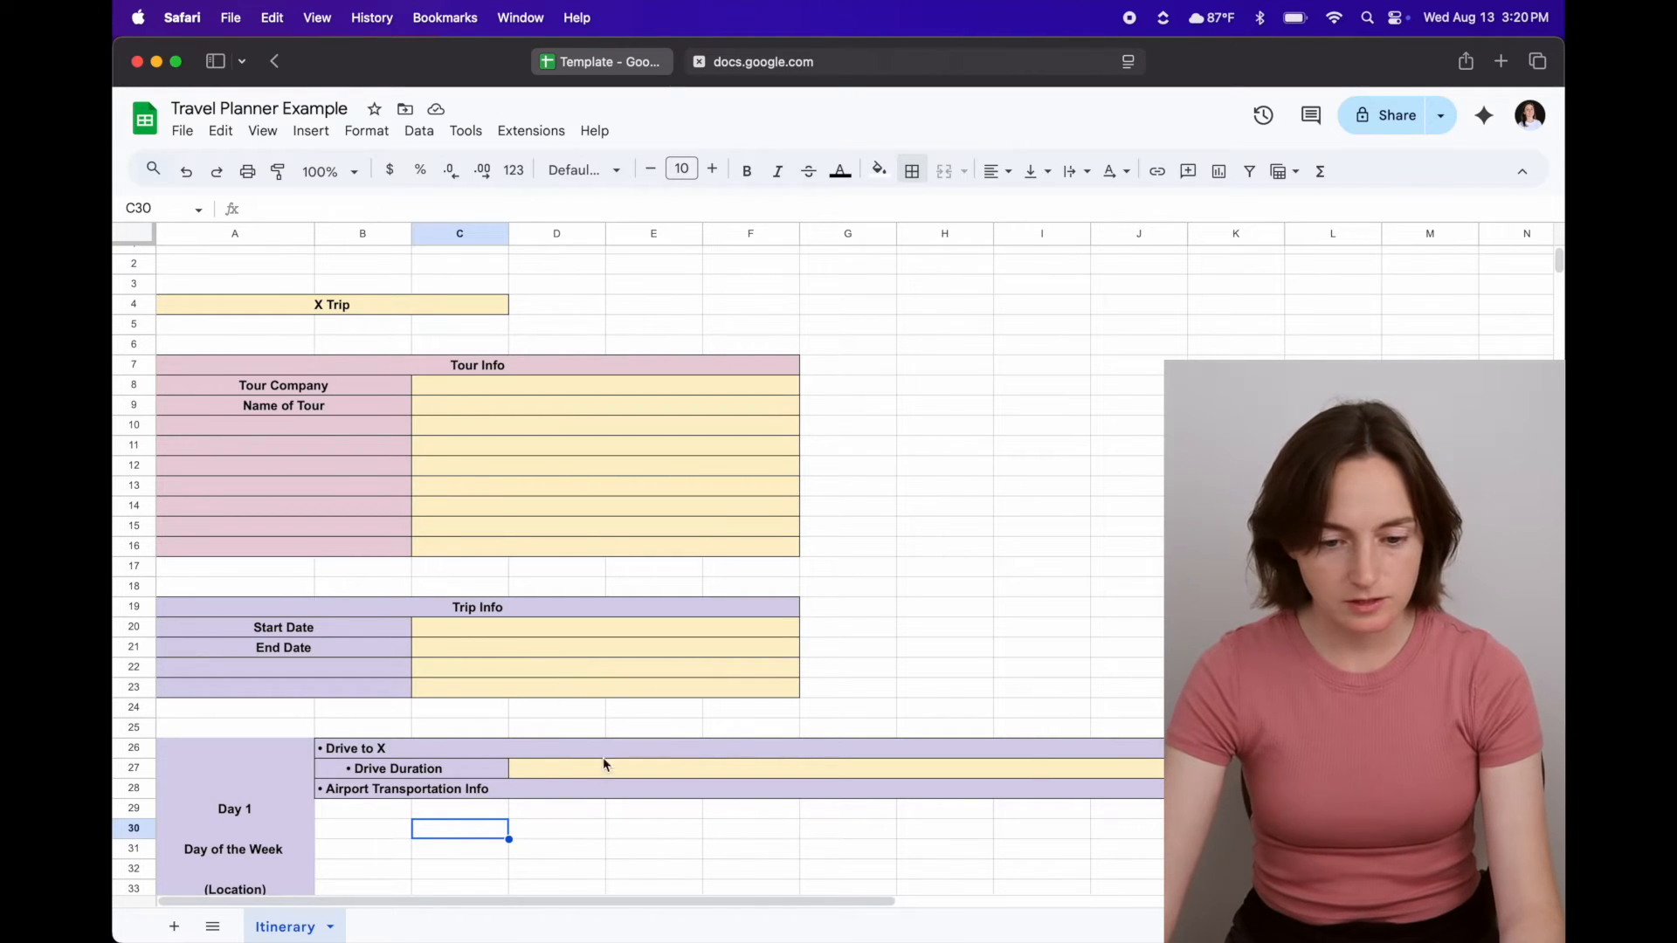
pyautogui.click(642, 64)
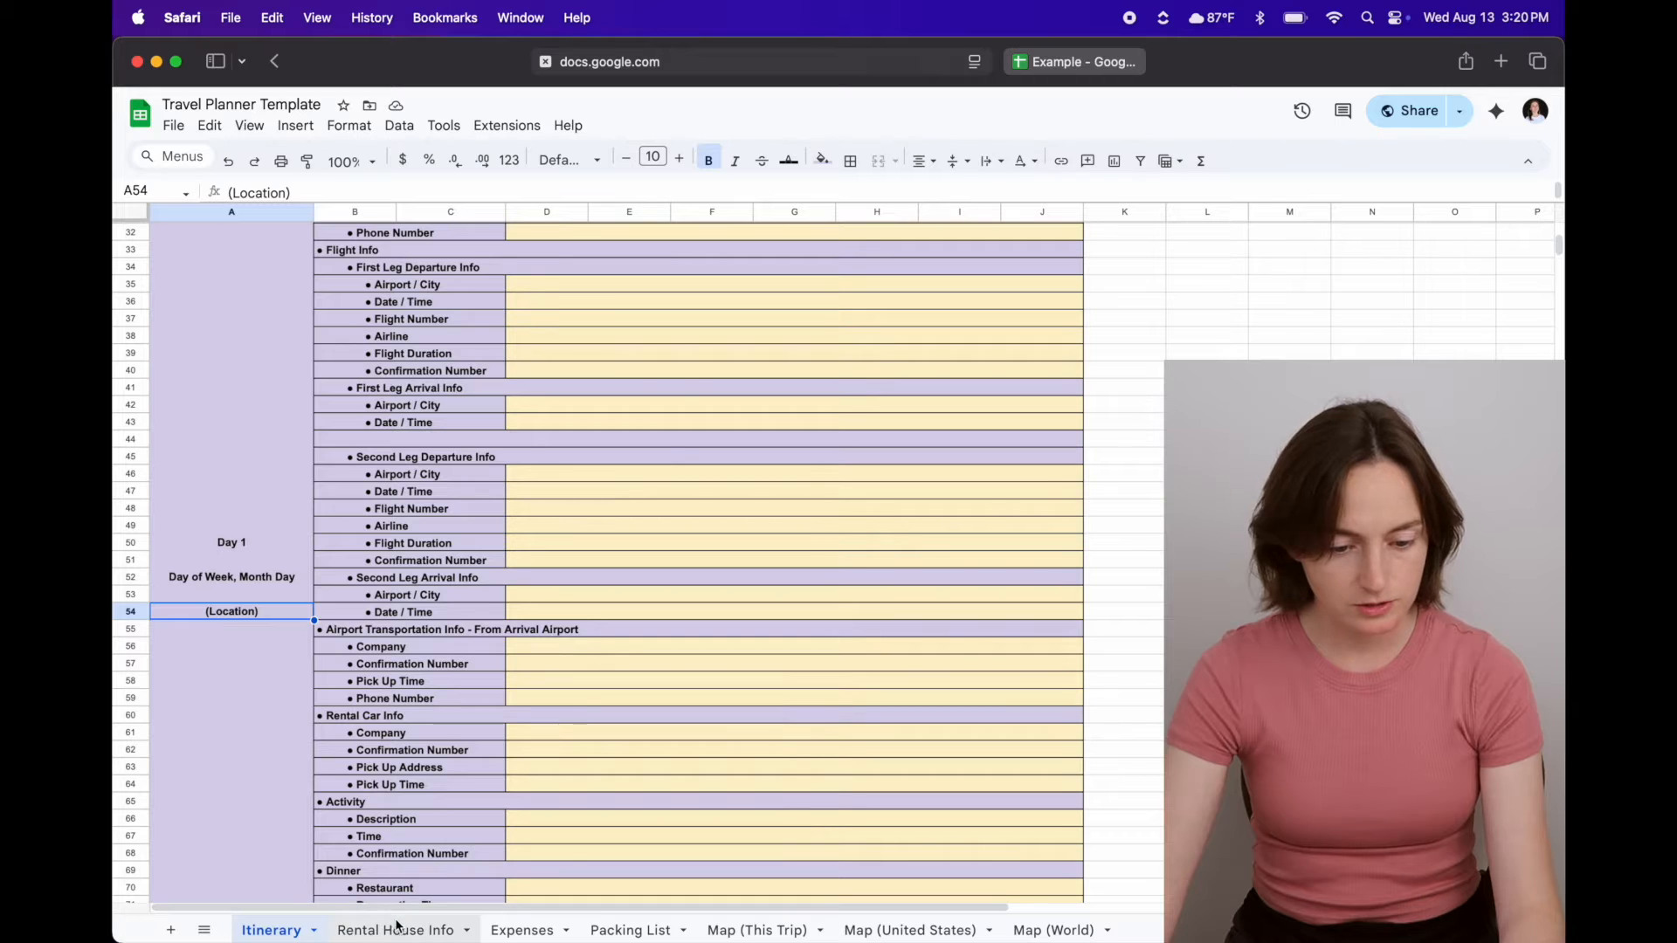
pyautogui.click(399, 926)
pyautogui.click(955, 492)
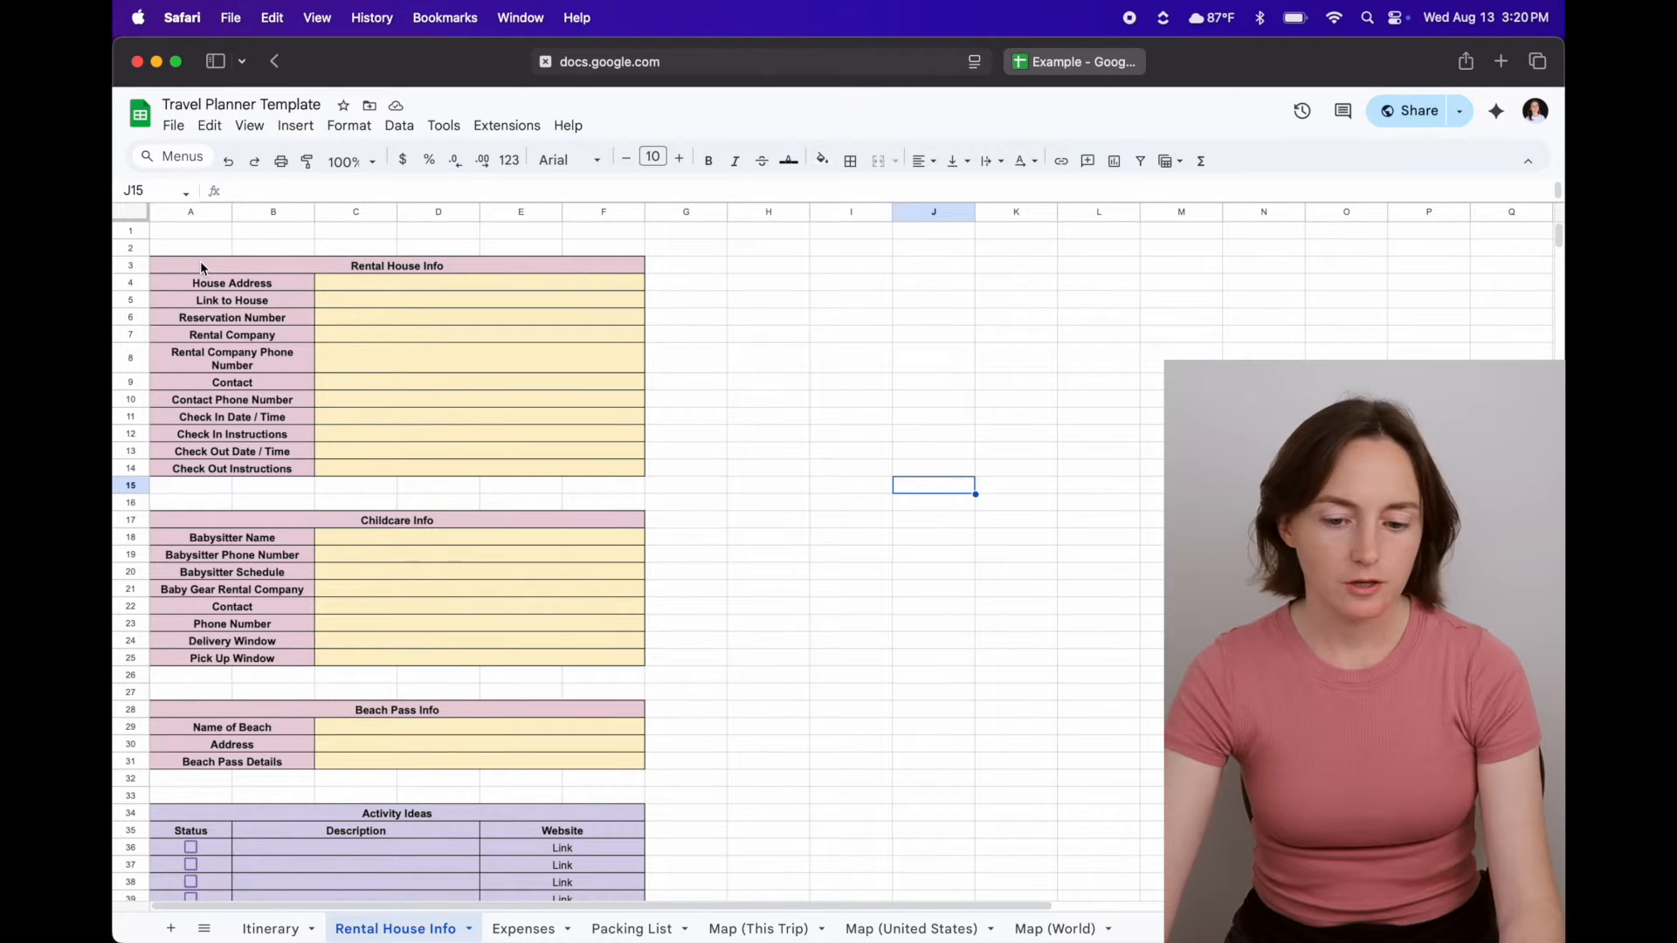
pyautogui.moveTo(270, 260); pyautogui.dragTo(280, 370)
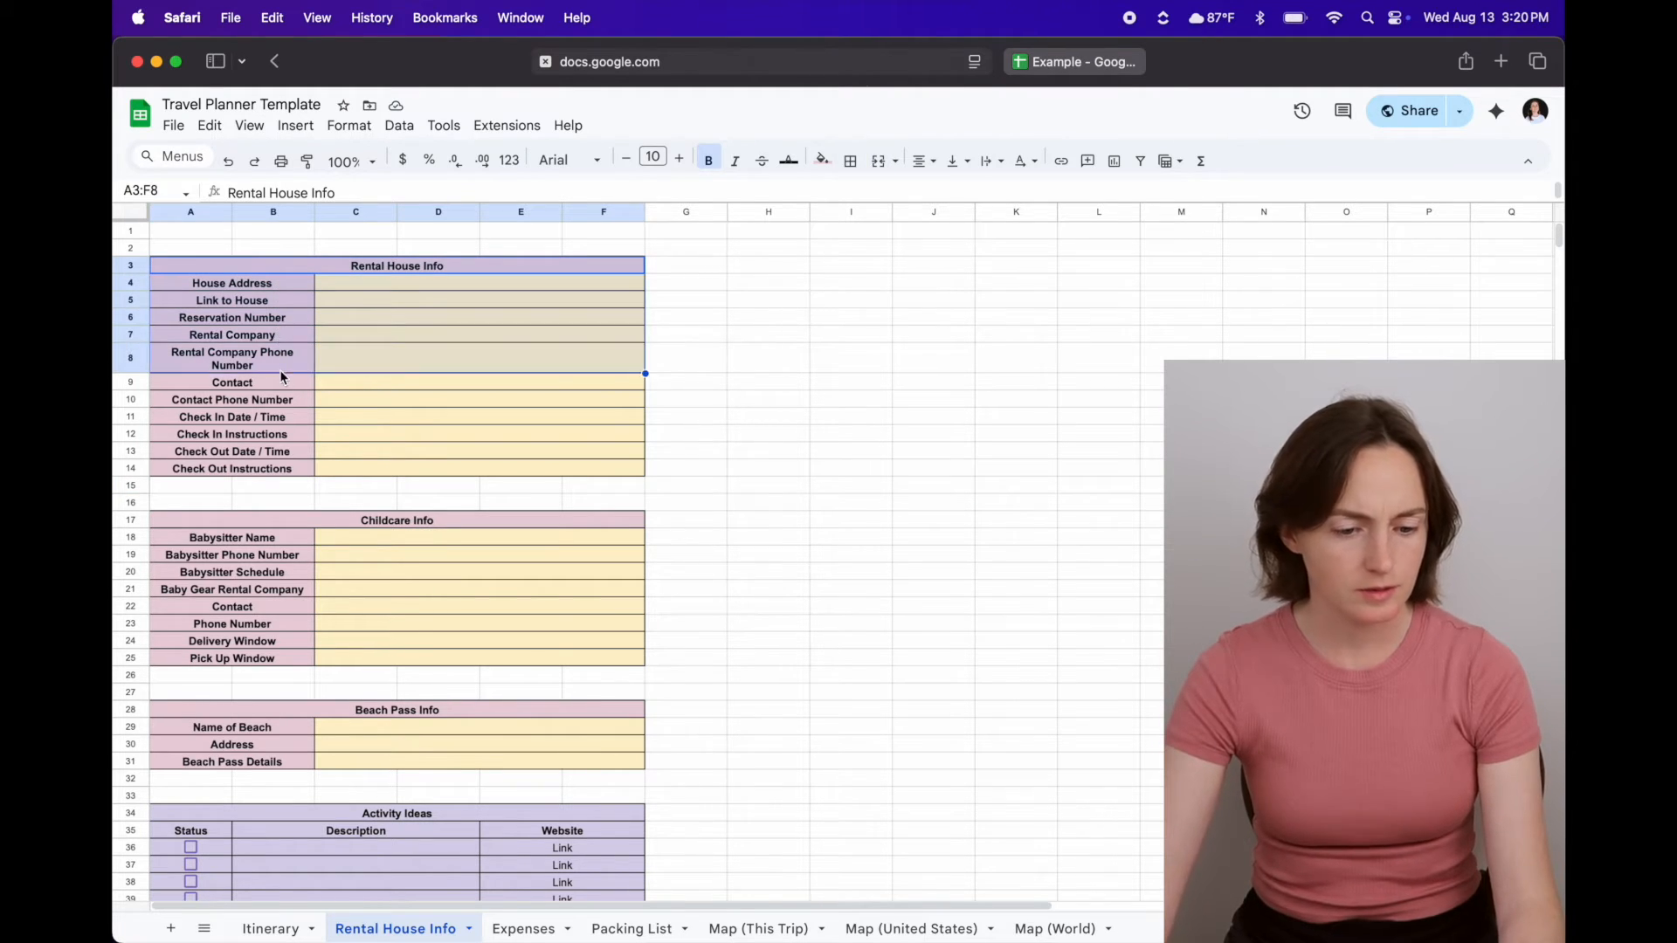
pyautogui.click(710, 496)
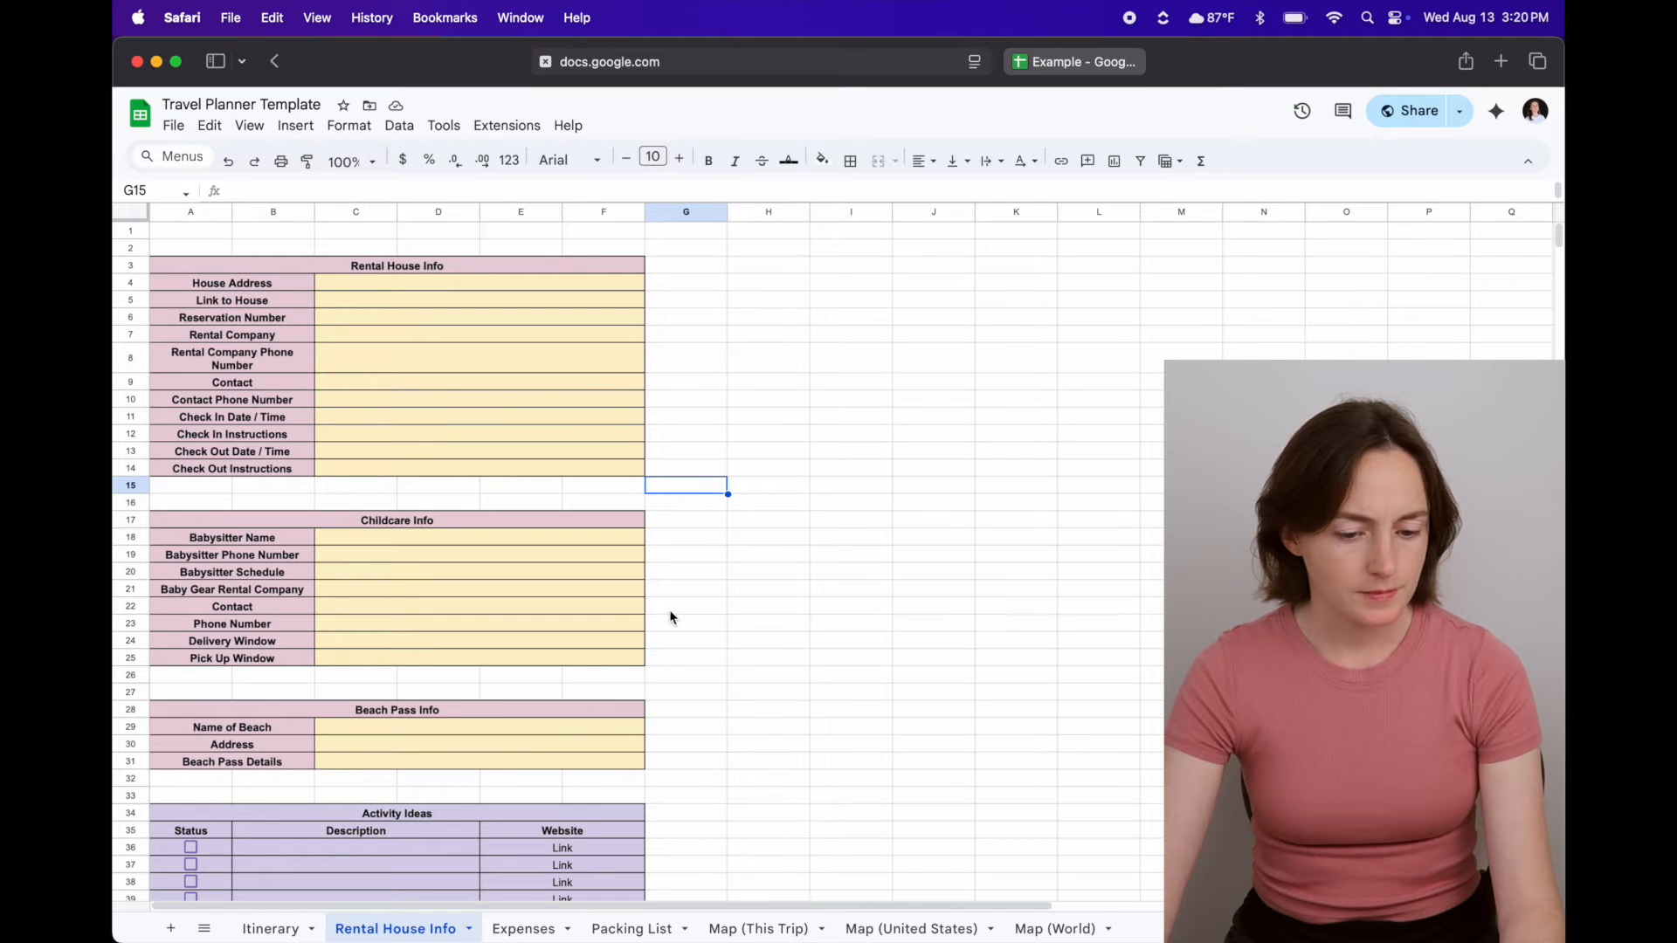
pyautogui.scroll(-10, 670, 617)
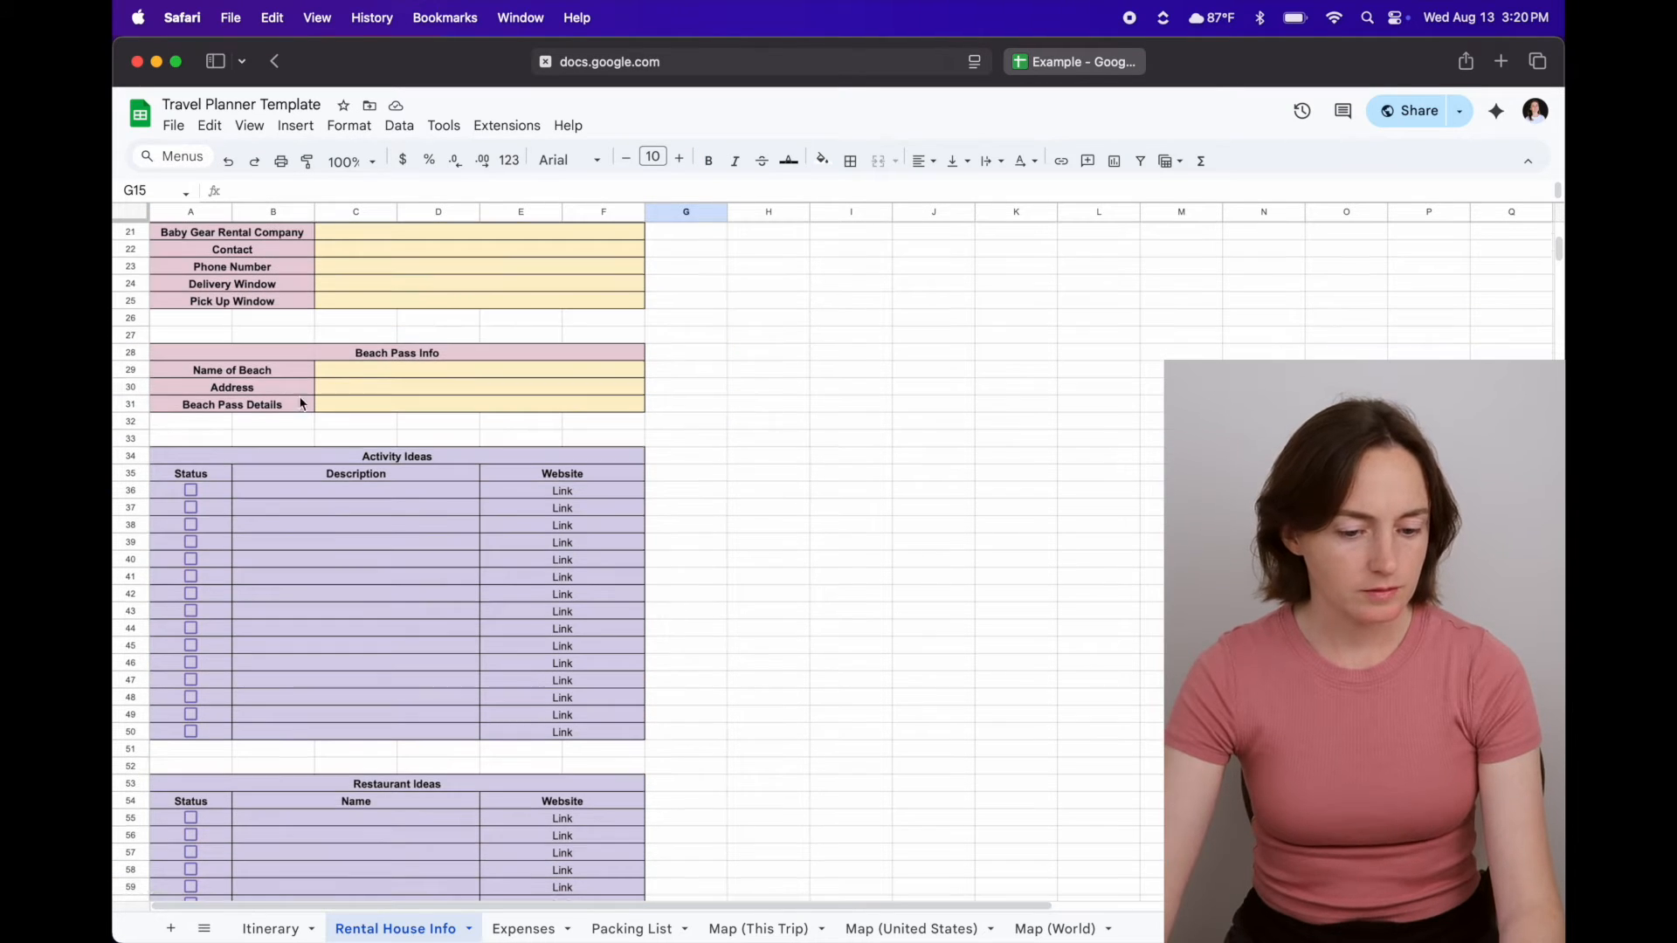
pyautogui.scroll(-2, 304, 472)
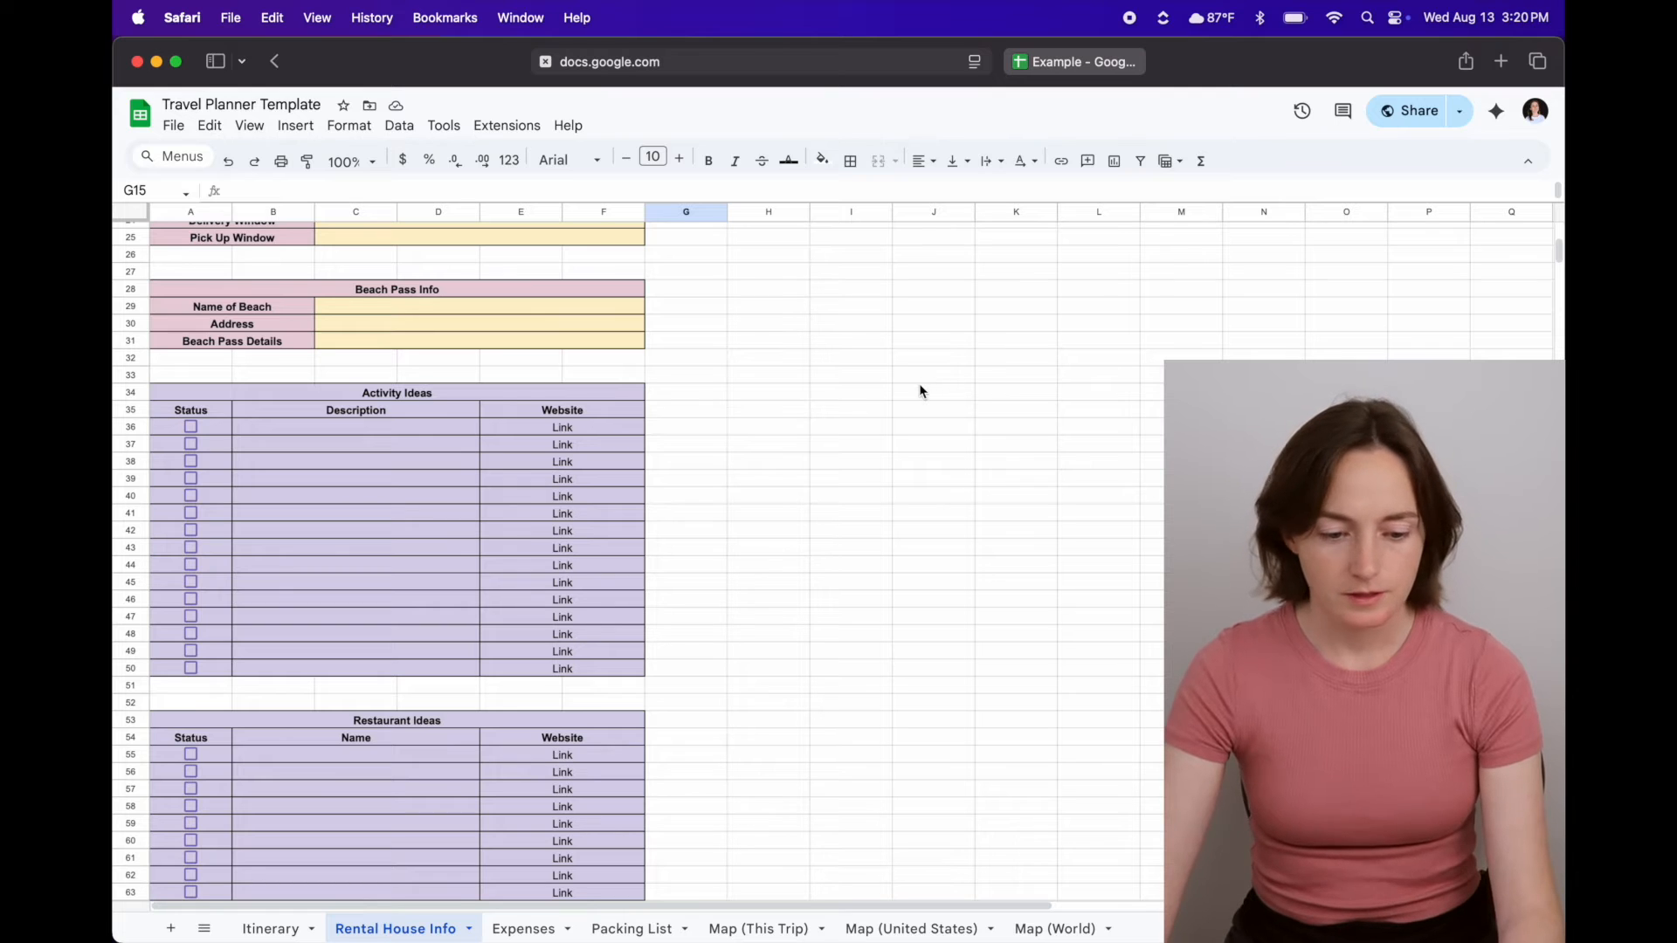
# - Add a new sheet to the Travel Planner Example spreadsheet and name it "Rental House"
pyautogui.click(1065, 63)
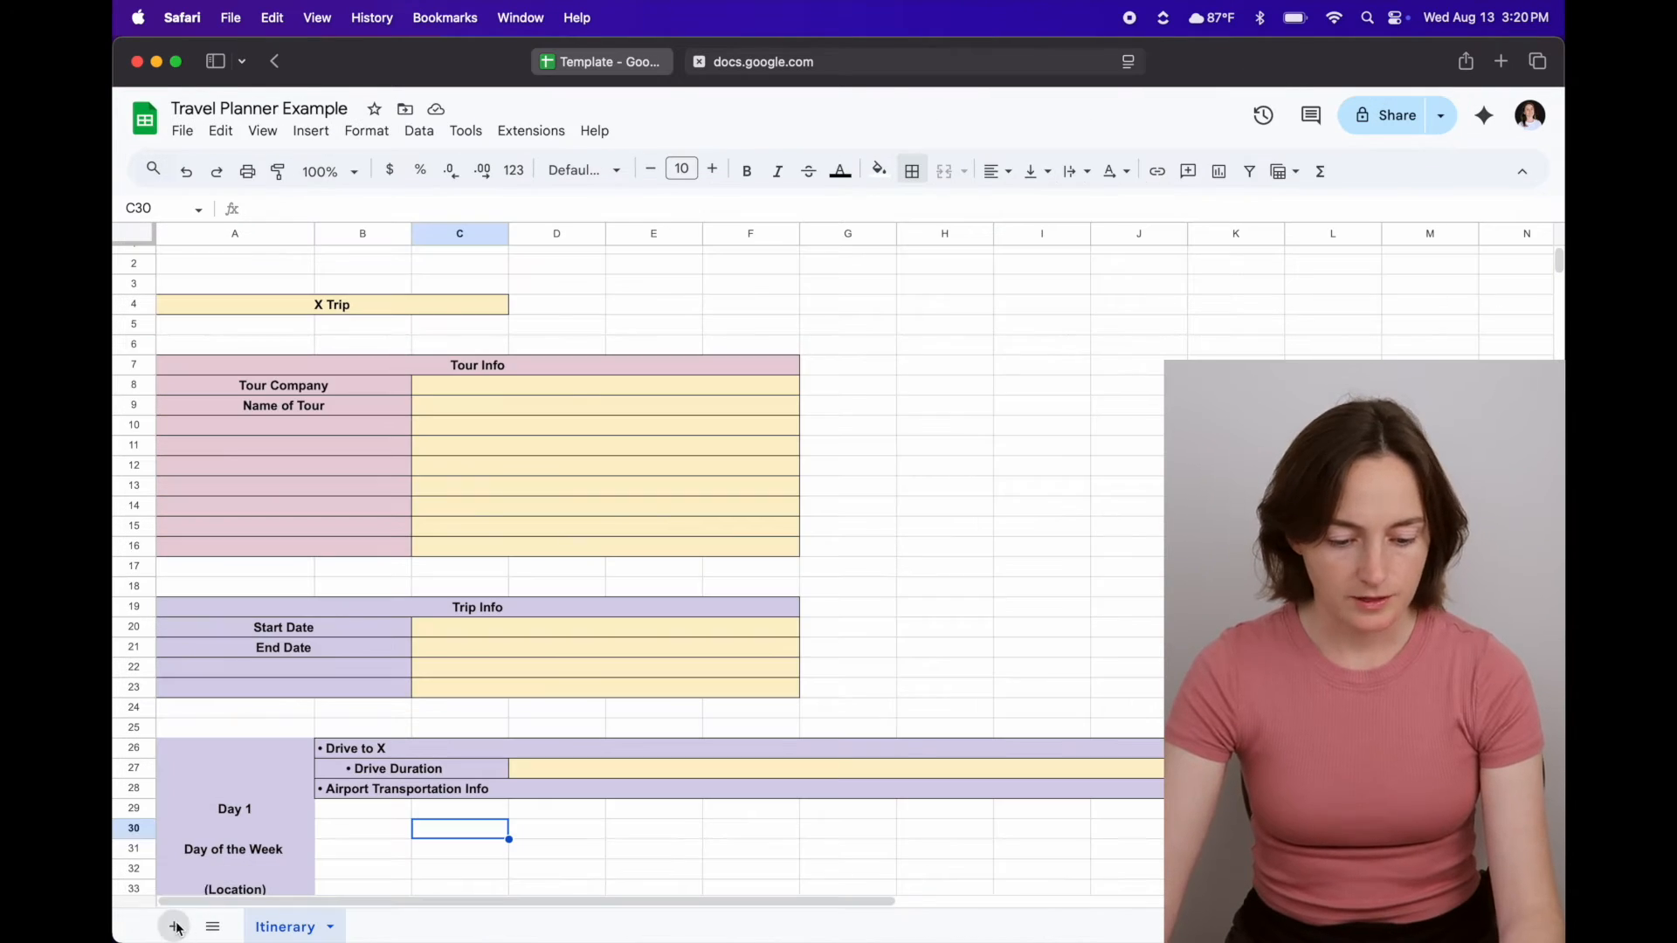
pyautogui.click(175, 926)
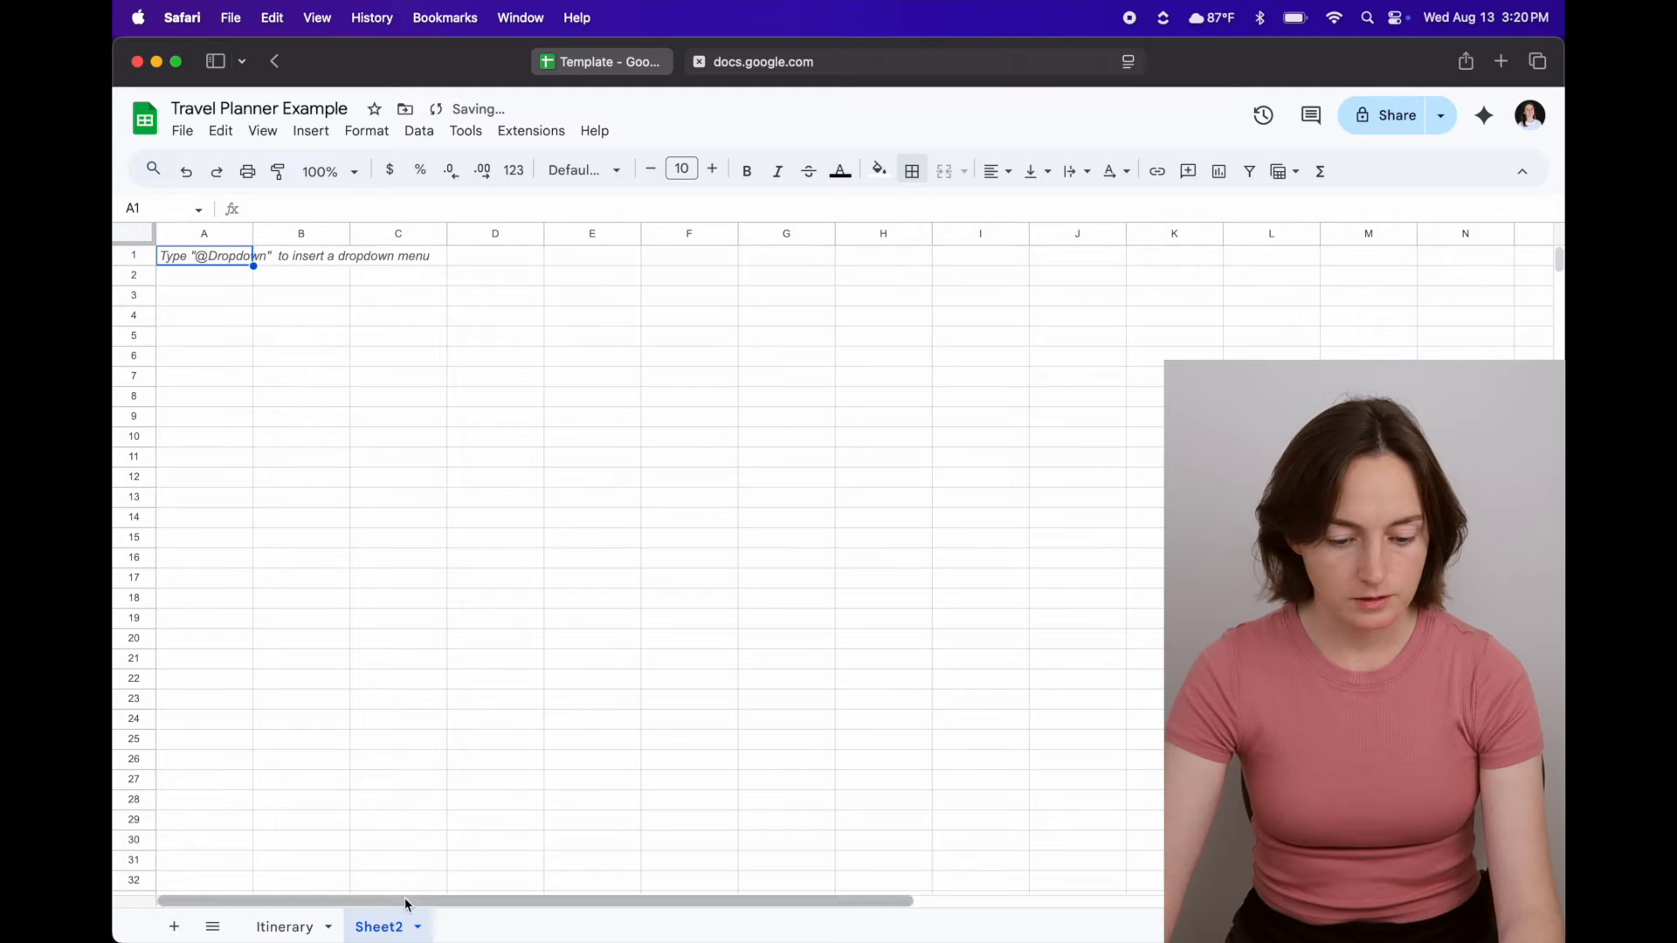
pyautogui.click(417, 926)
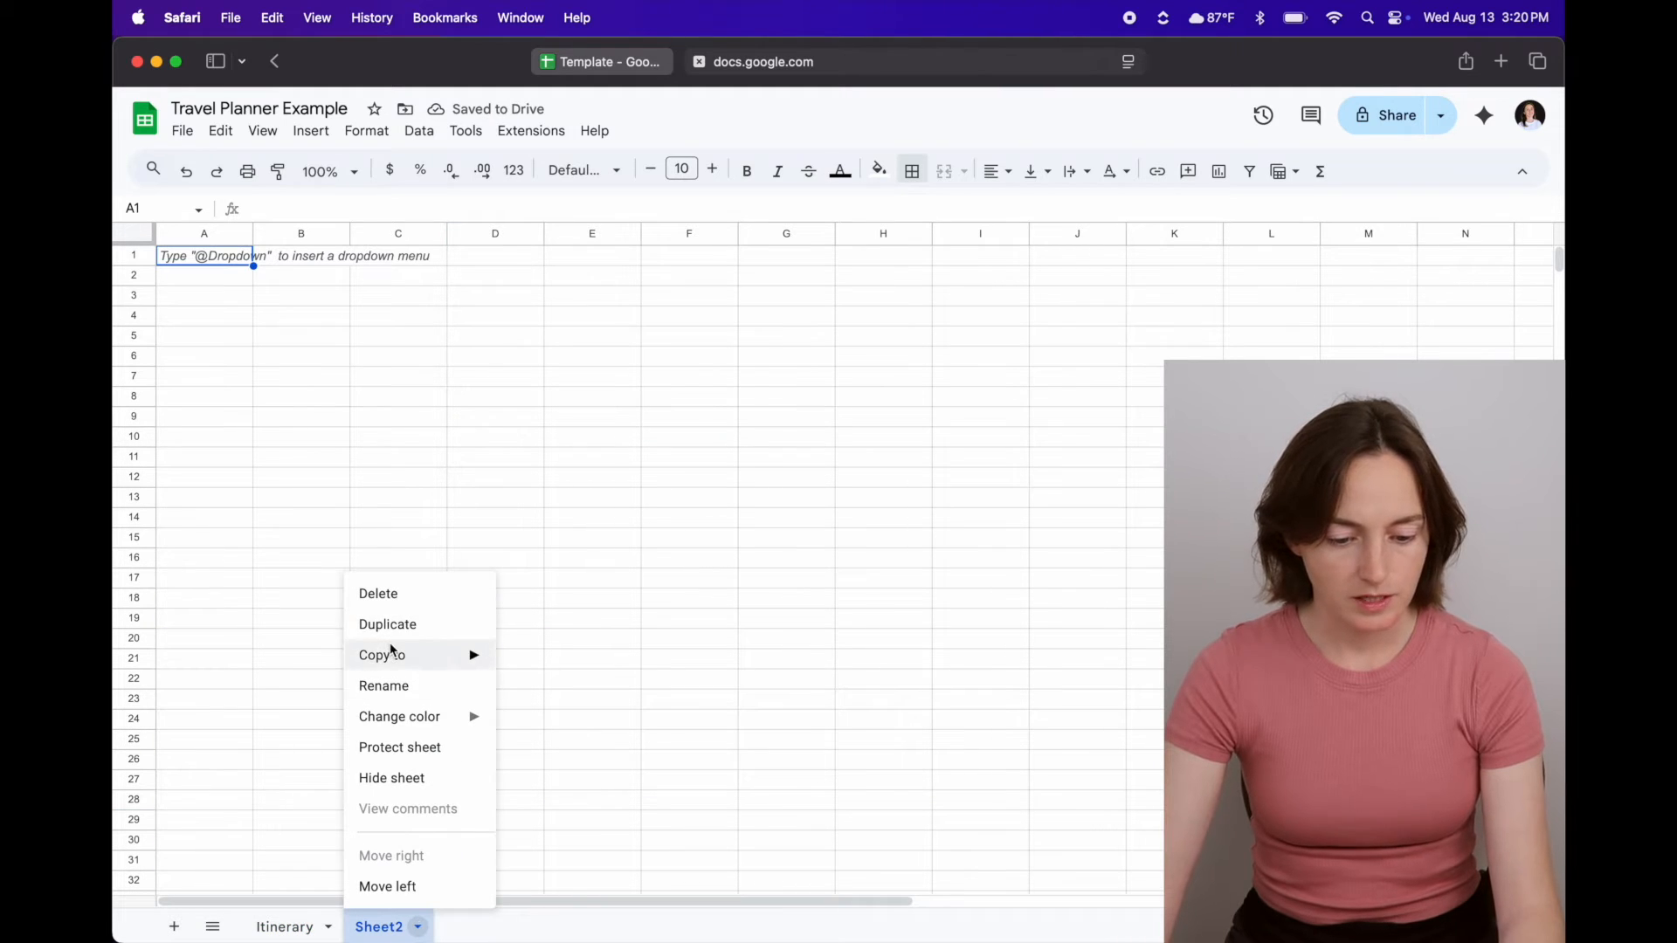
pyautogui.click(380, 685)
pyautogui.write('Rental')
pyautogui.write('use')
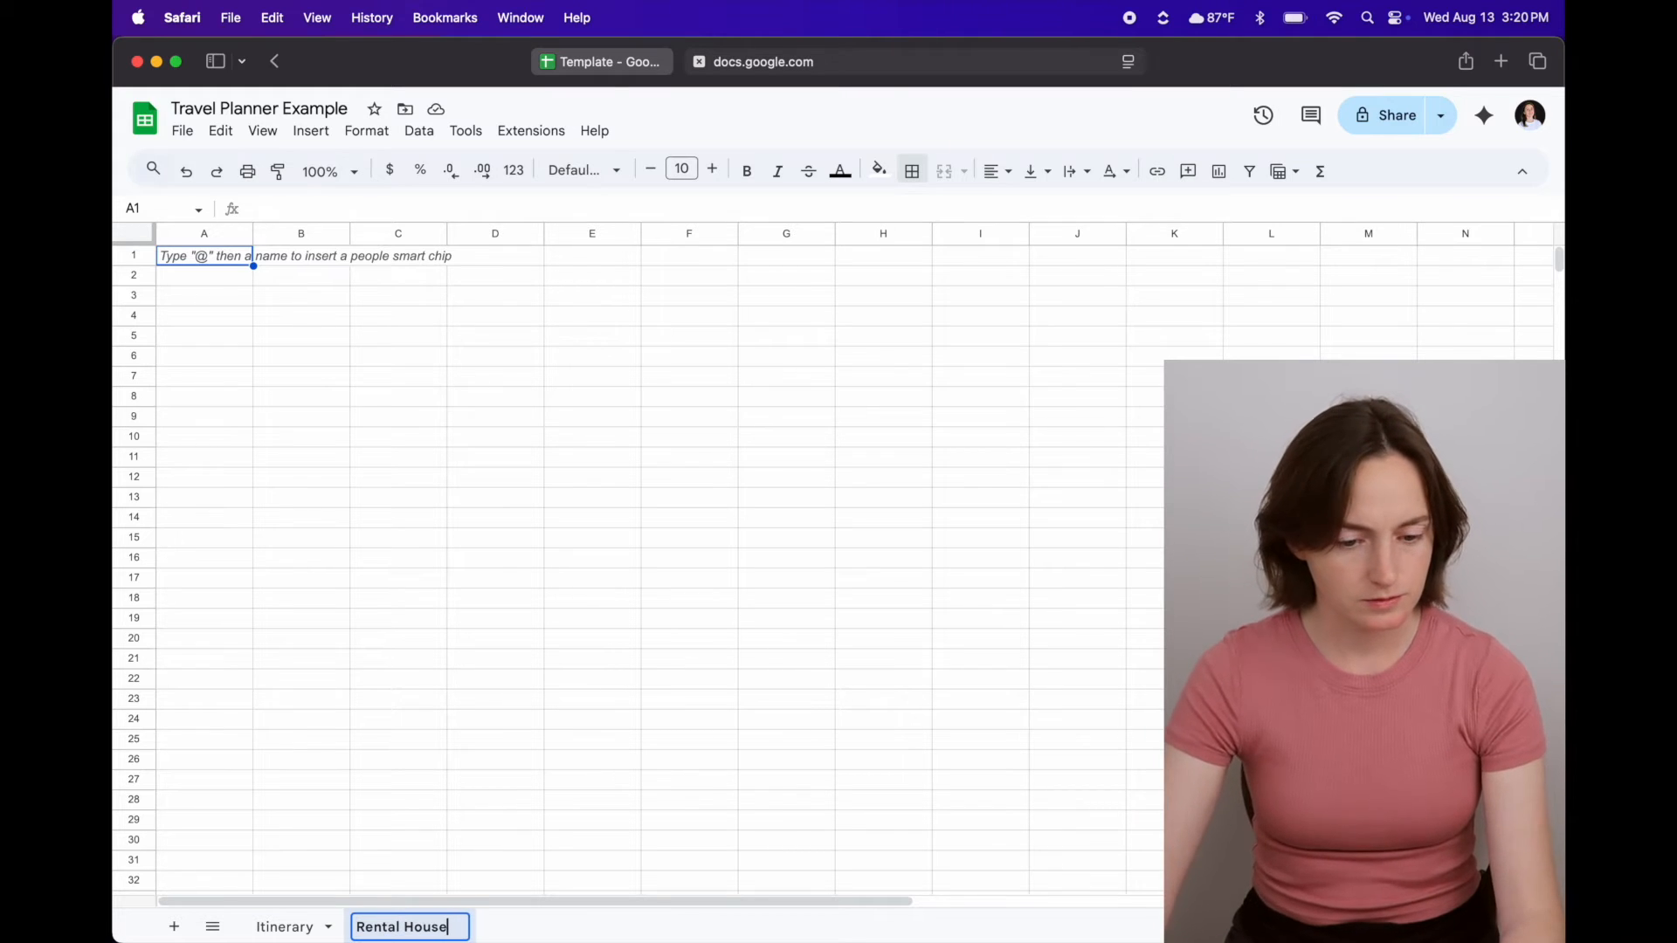
pyautogui.click(611, 661)
# - Check the idea tables' width in the finished template and merge A4:F4 on the Rental House sheet as the header row
pyautogui.moveTo(208, 314); pyautogui.dragTo(476, 317)
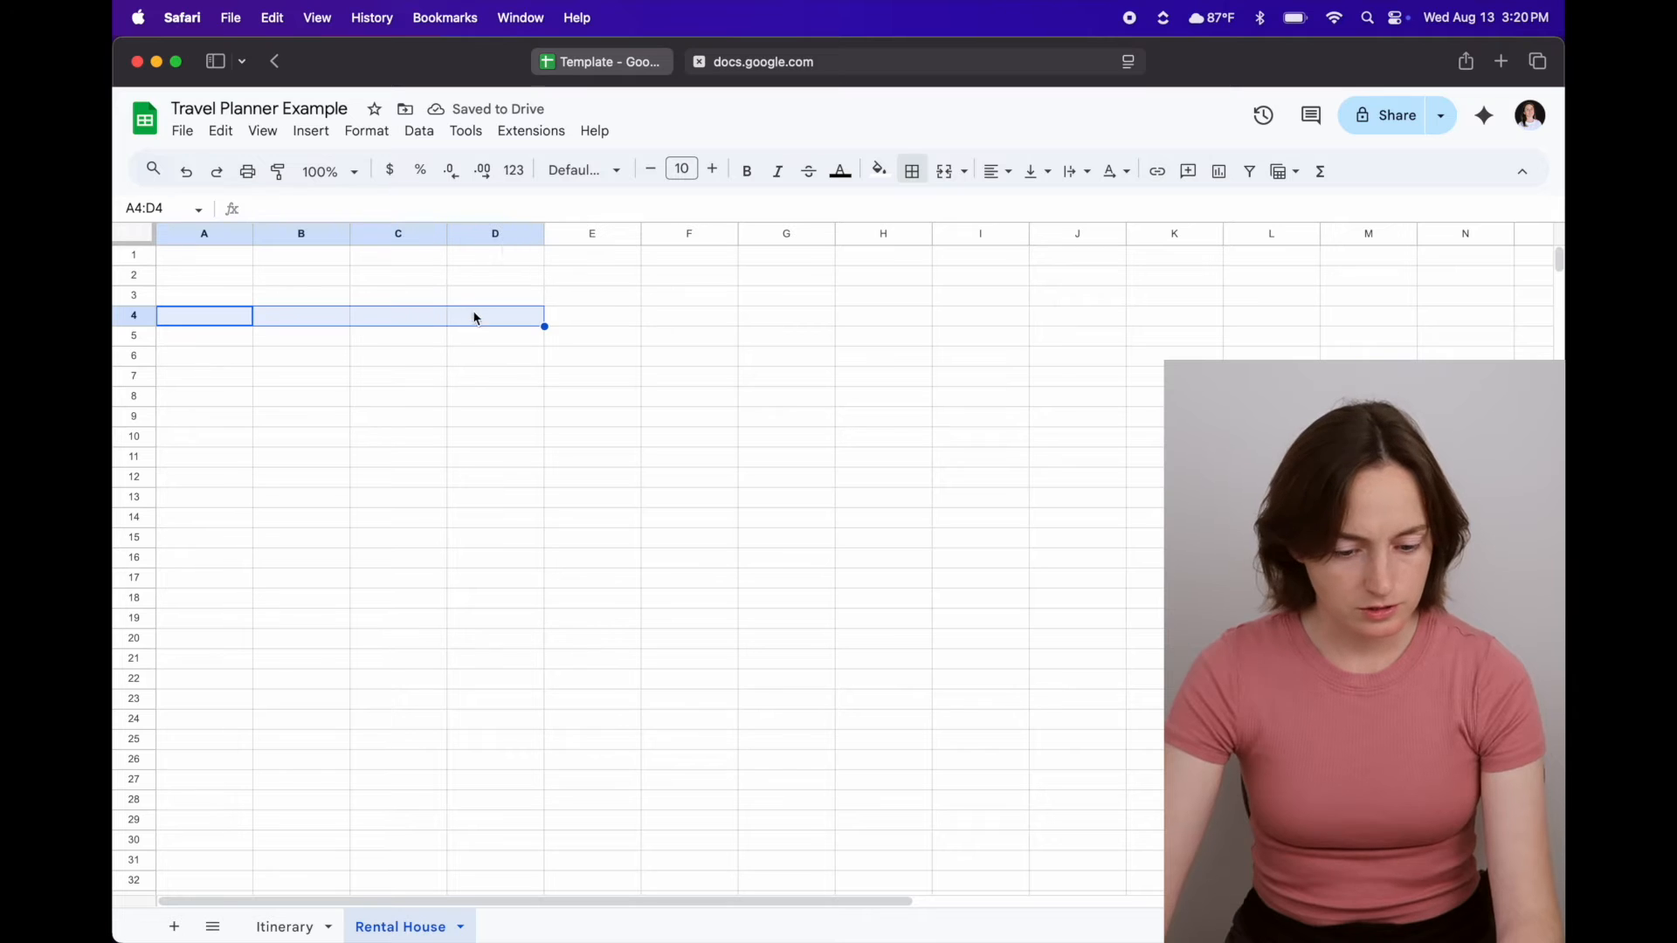
pyautogui.click(597, 62)
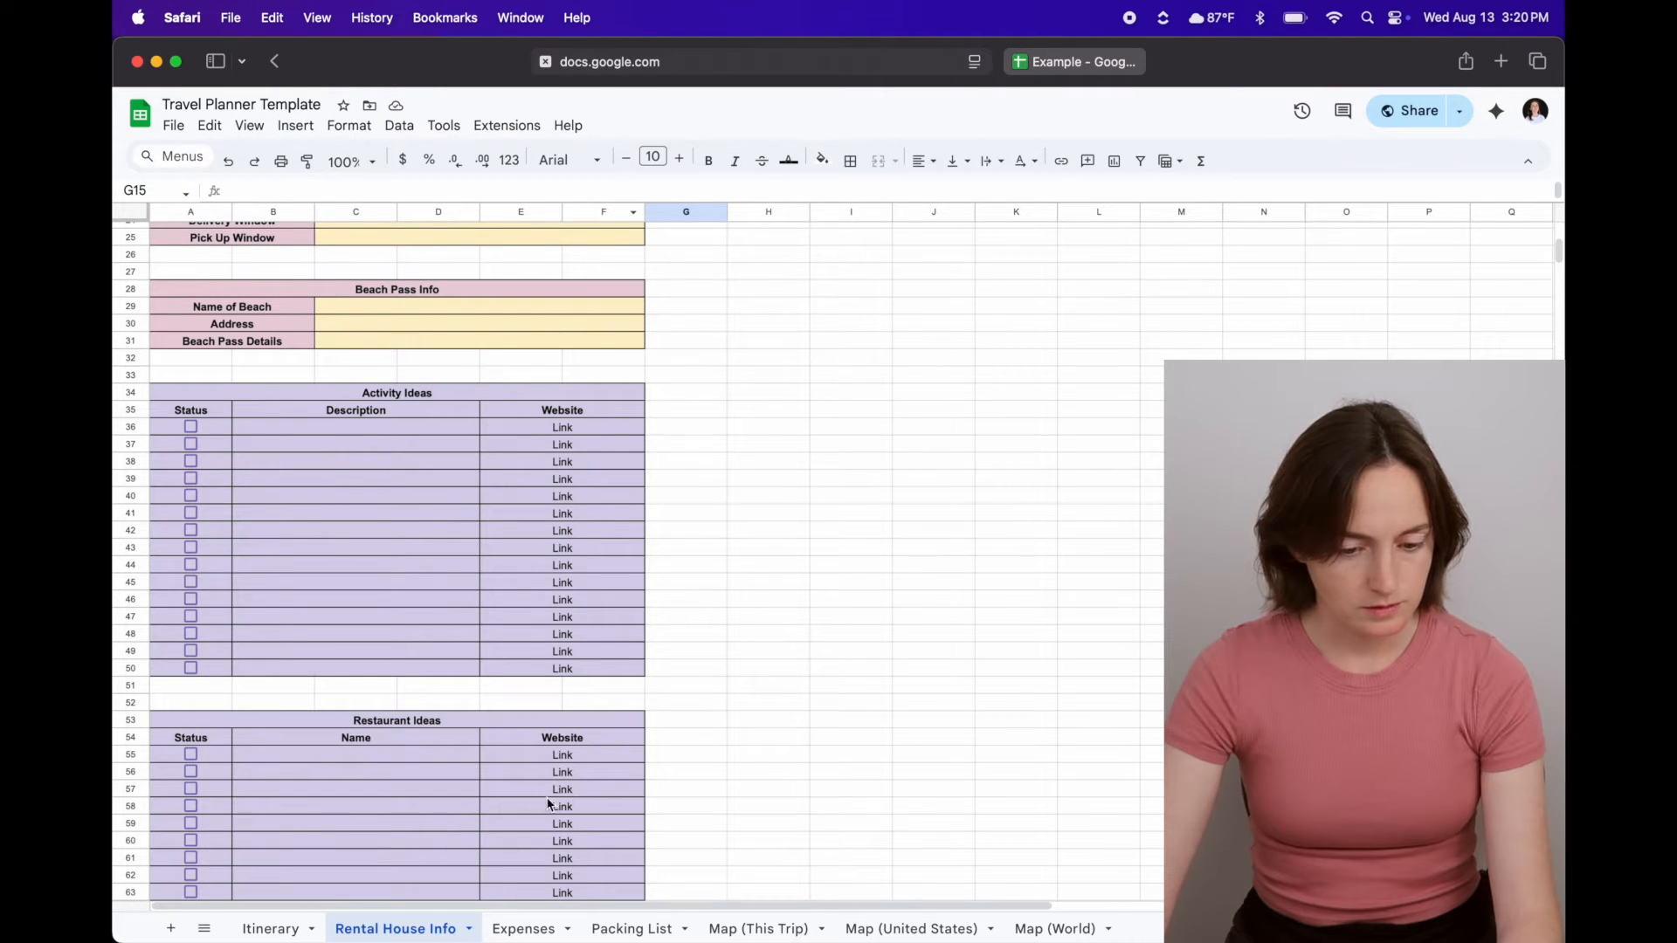
pyautogui.click(1086, 59)
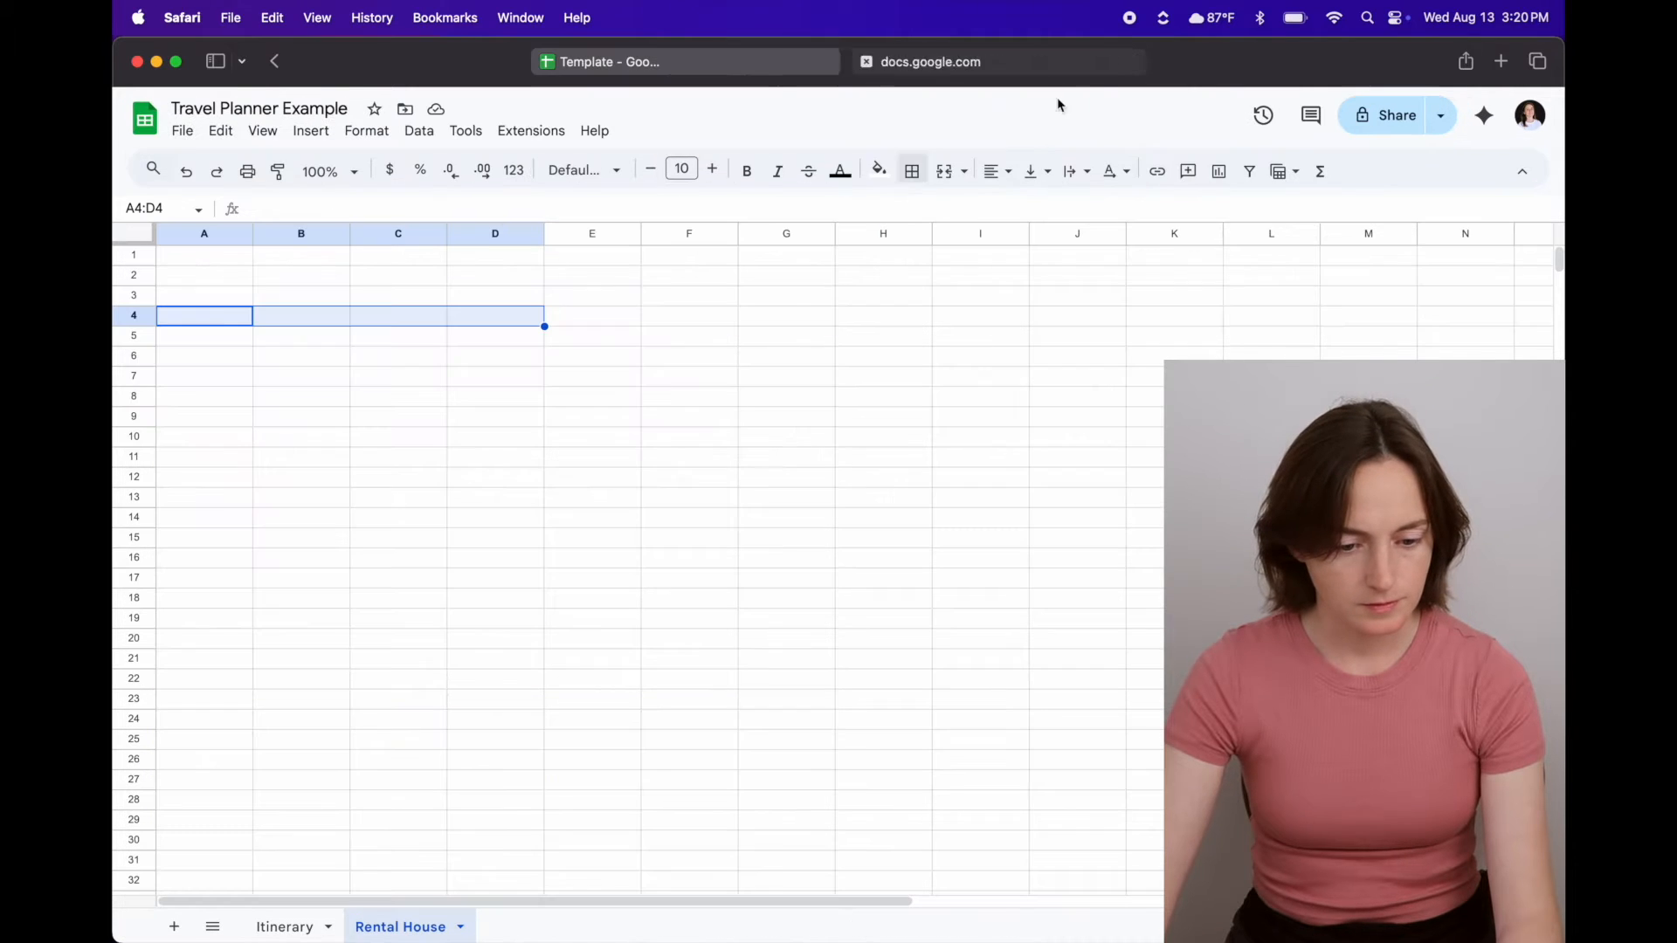
pyautogui.moveTo(208, 320); pyautogui.dragTo(658, 322)
pyautogui.click(944, 171)
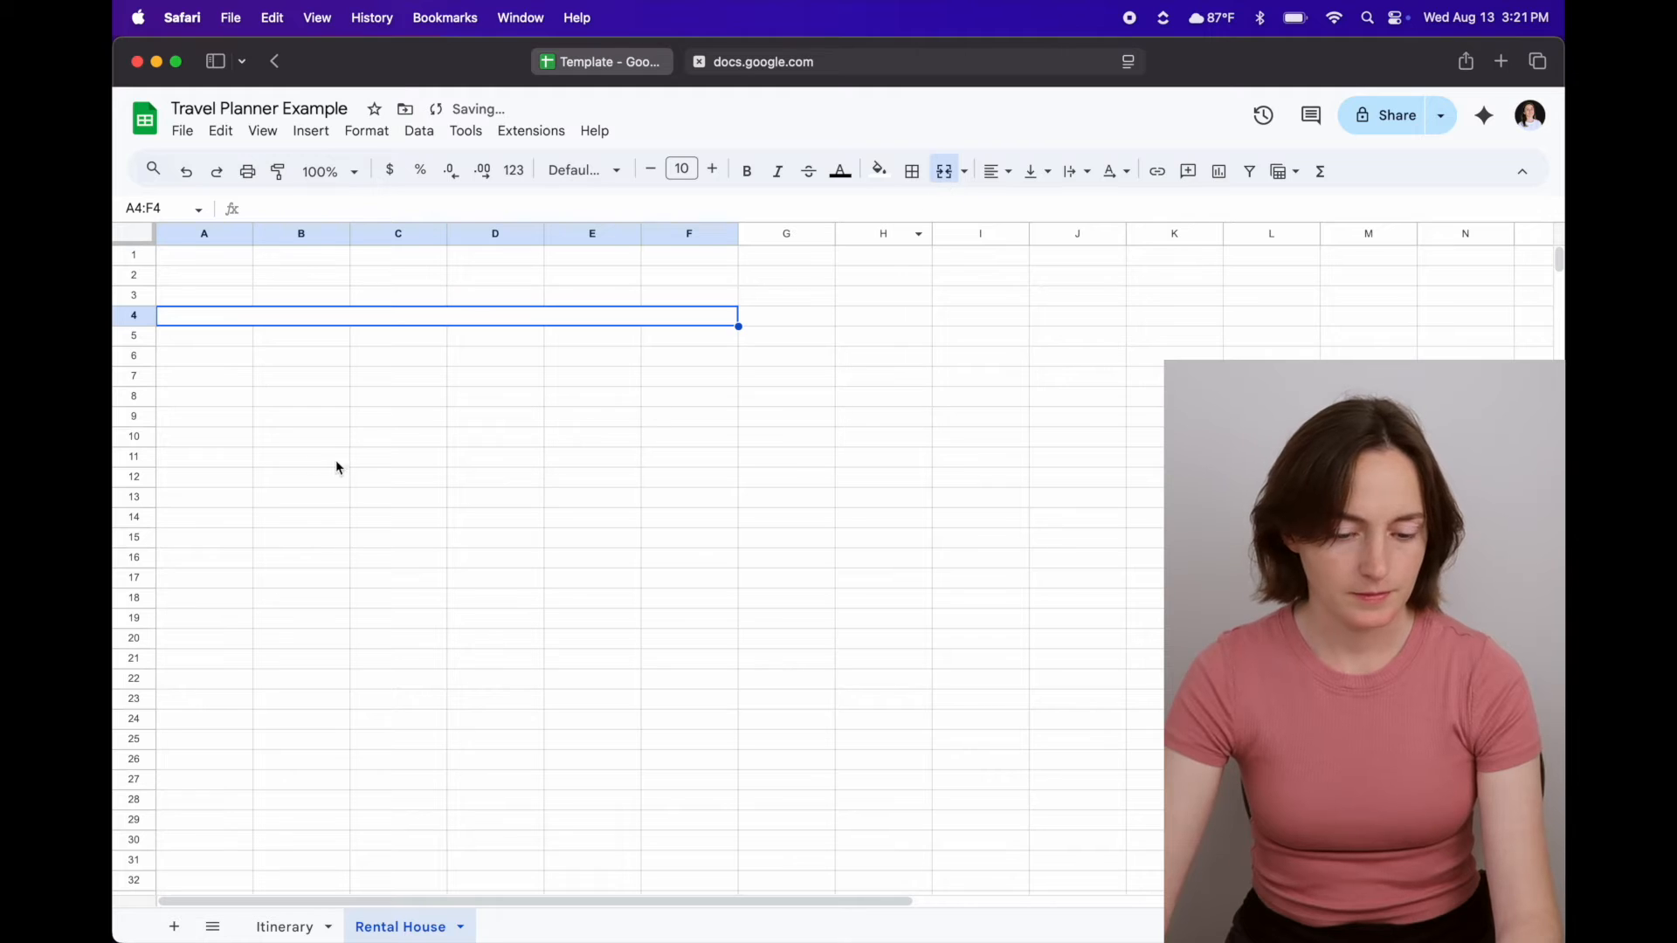
pyautogui.click(349, 379)
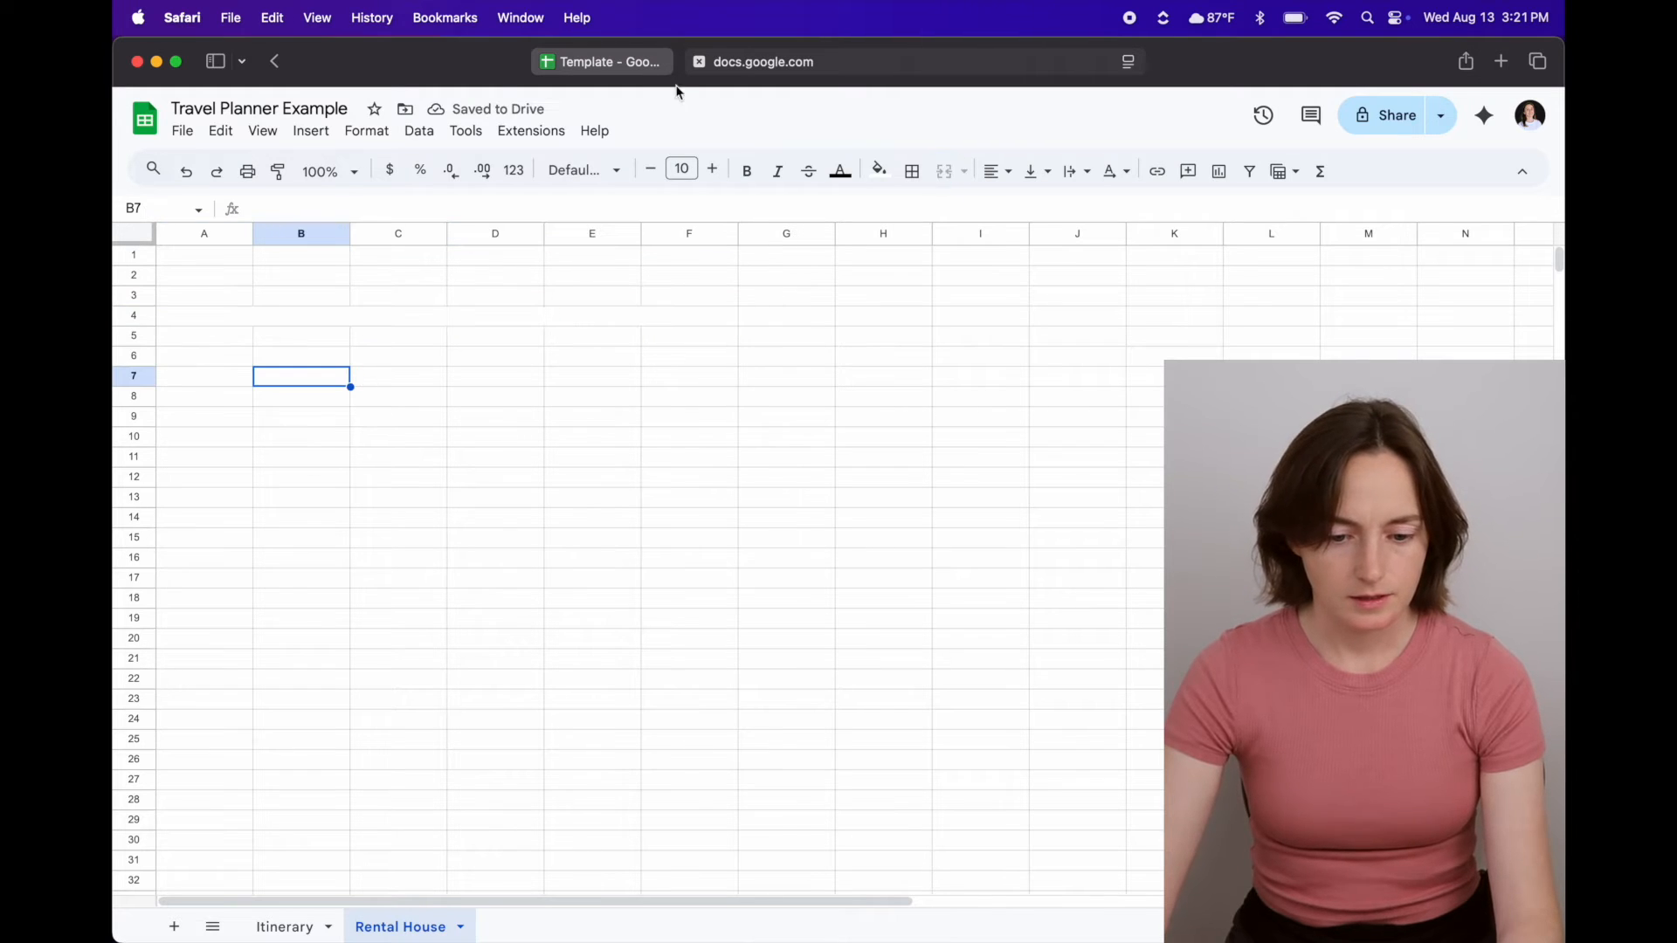
# - Fill the merged header A4:F4 with light purple
pyautogui.click(637, 321)
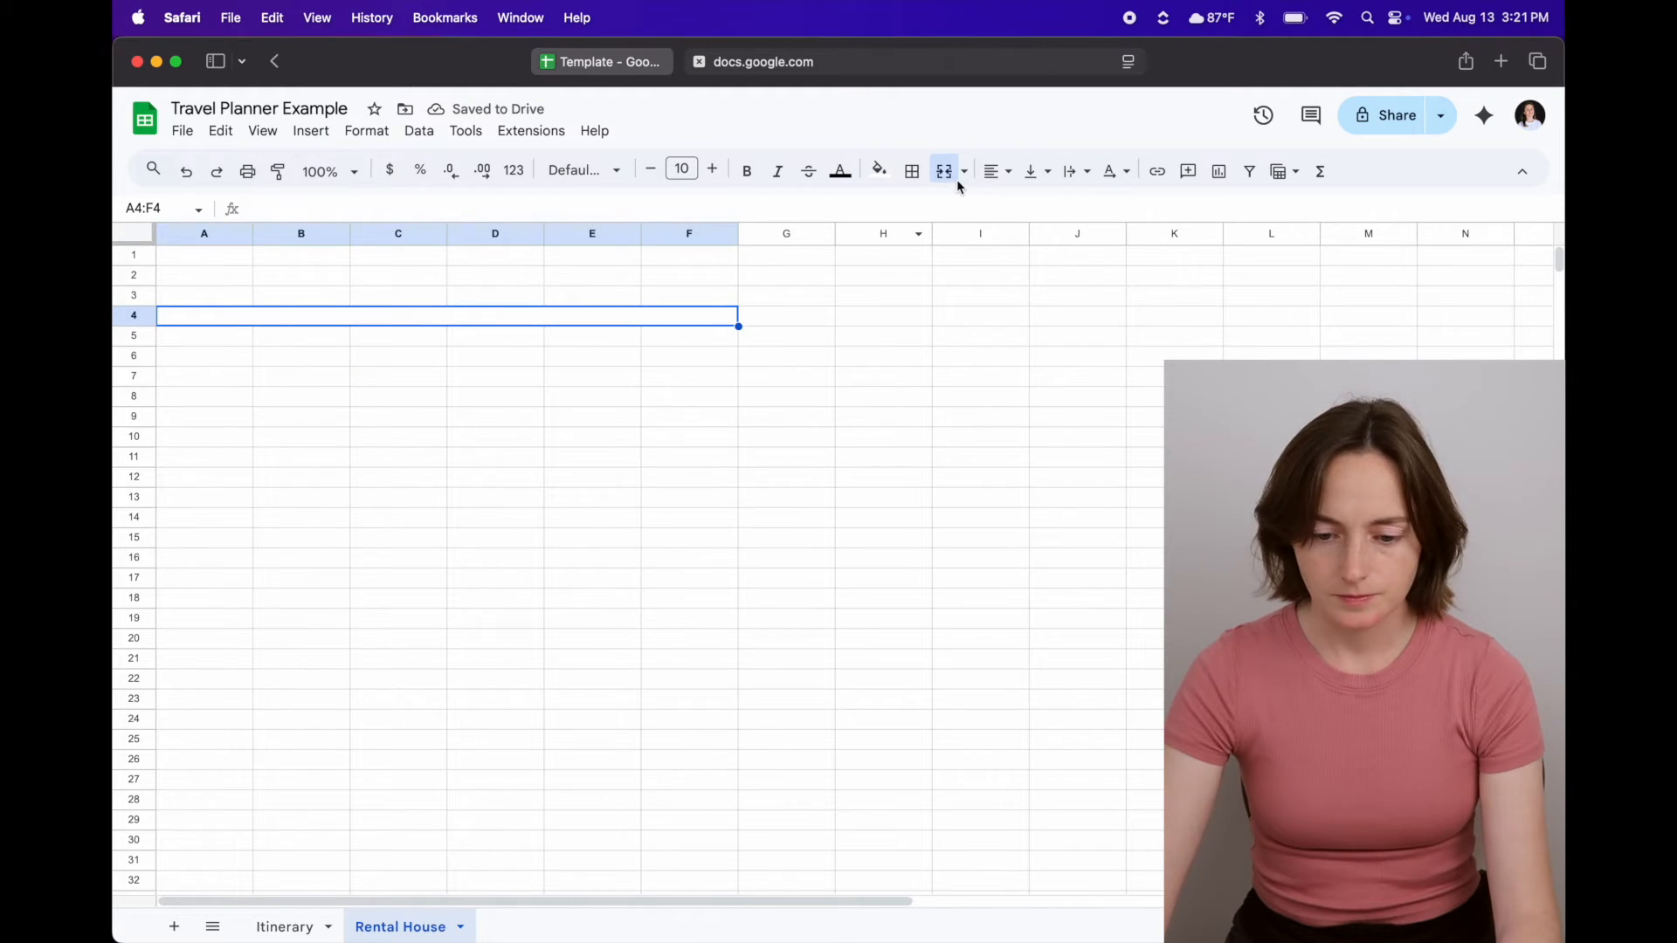
pyautogui.click(880, 170)
pyautogui.click(1054, 282)
pyautogui.click(460, 438)
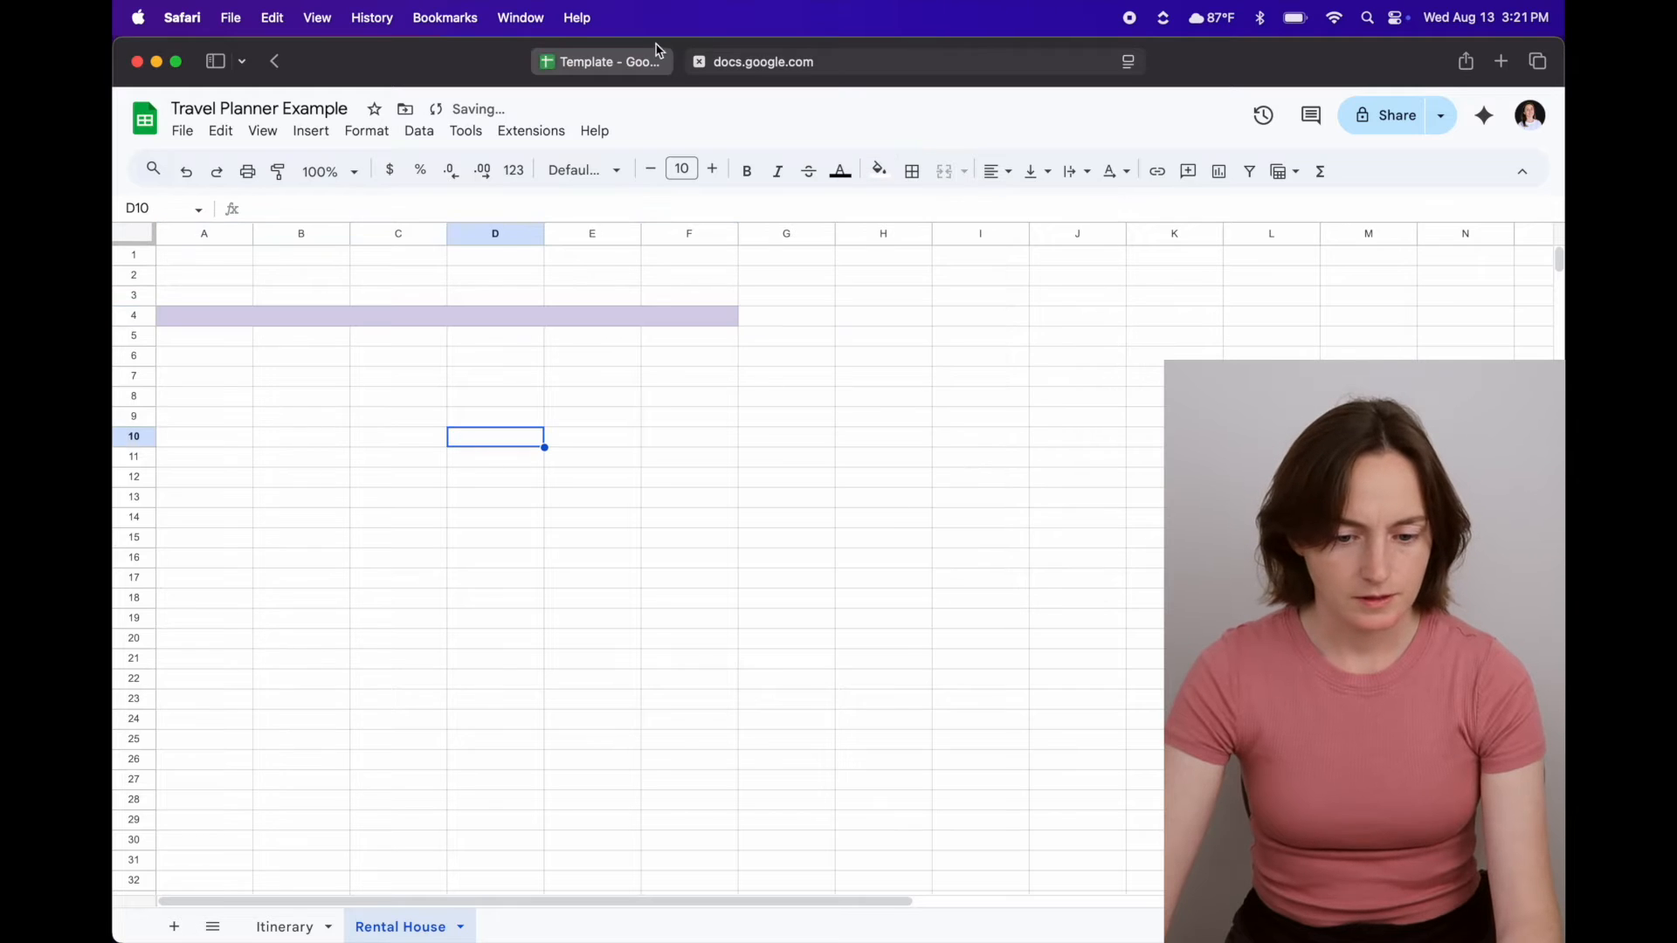
# - Check the Activity Ideas column layout in the finished template and merge B5:D5 for the description column
pyautogui.click(602, 61)
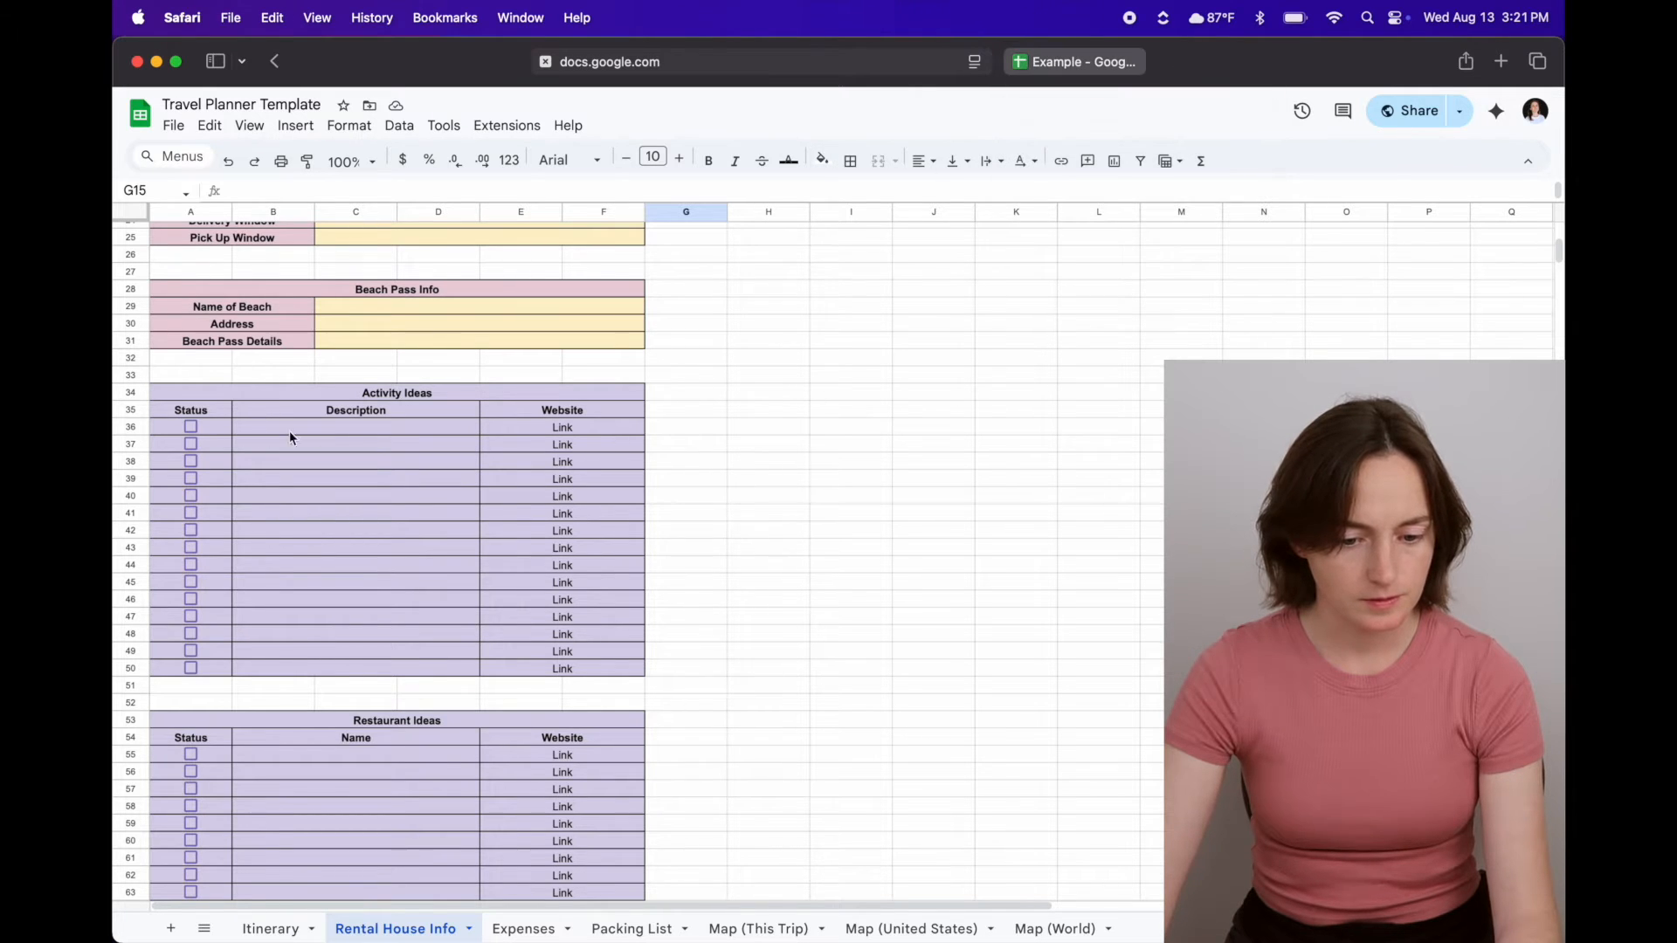
pyautogui.click(1102, 60)
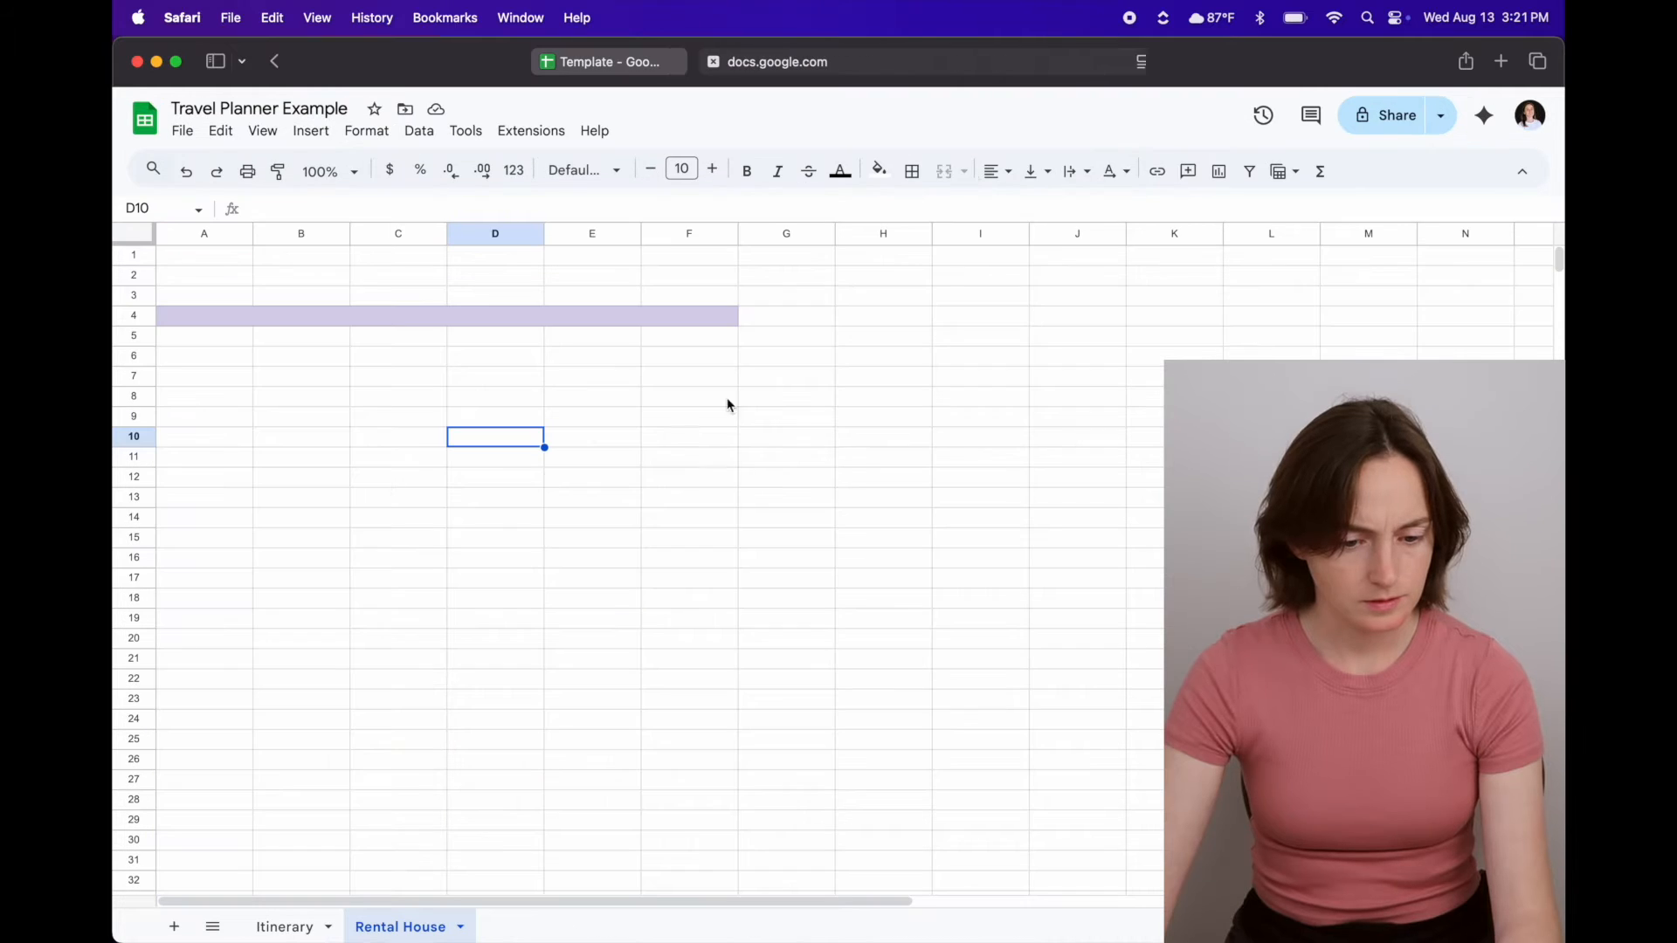
pyautogui.moveTo(290, 347); pyautogui.dragTo(459, 343)
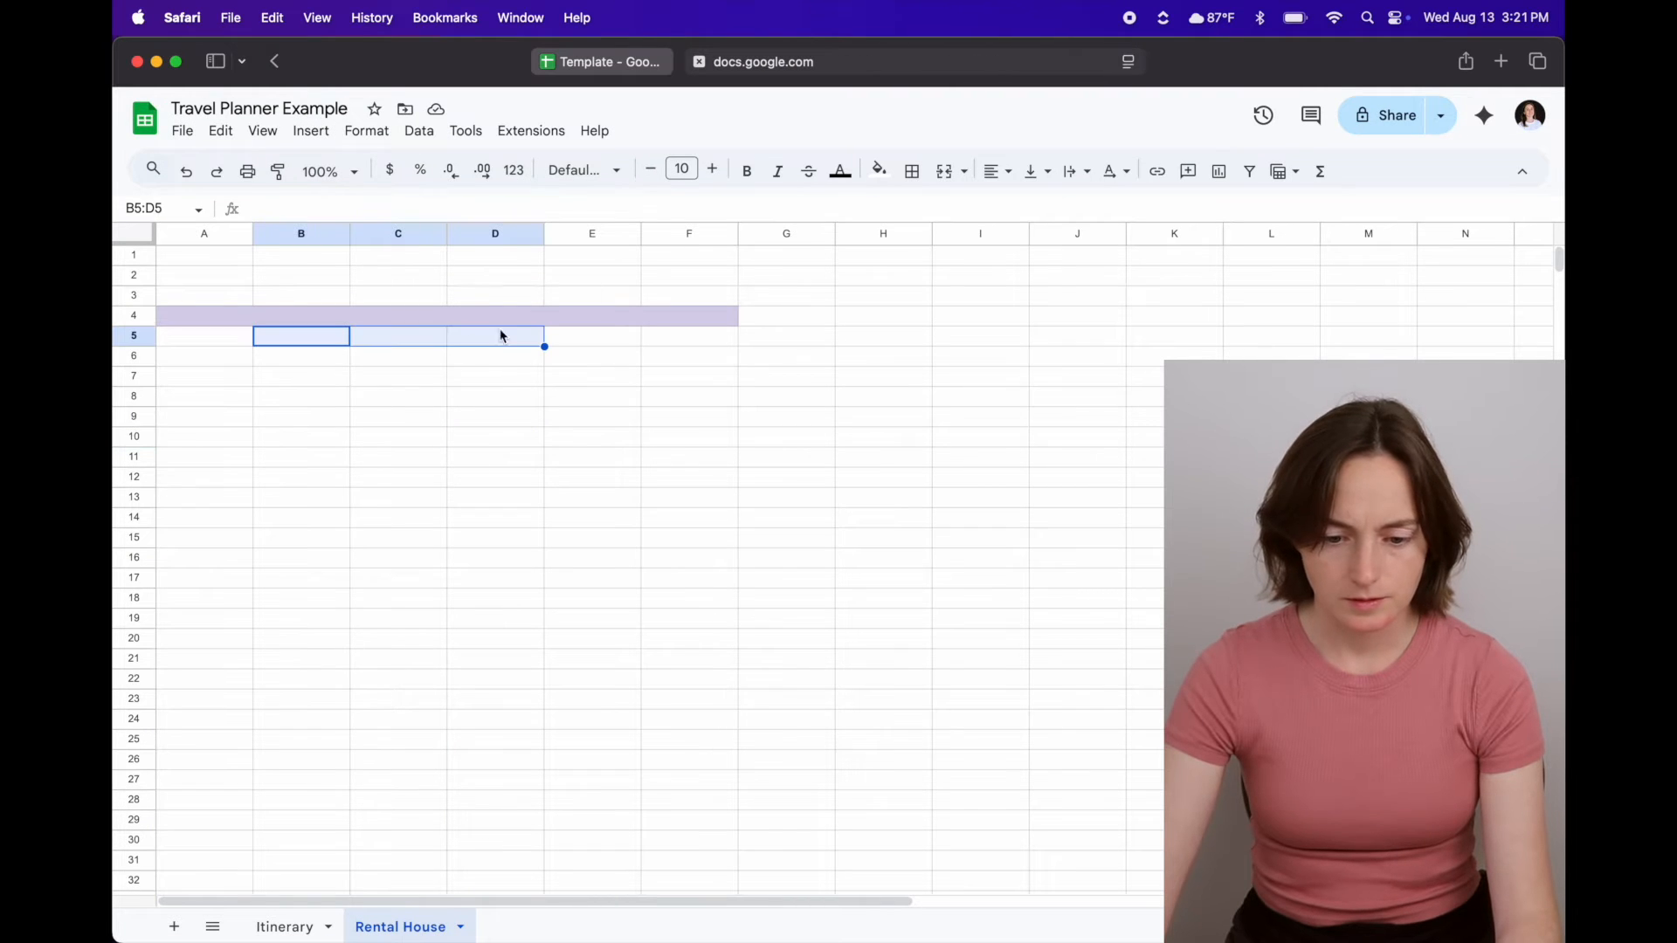
pyautogui.click(944, 172)
pyautogui.click(702, 379)
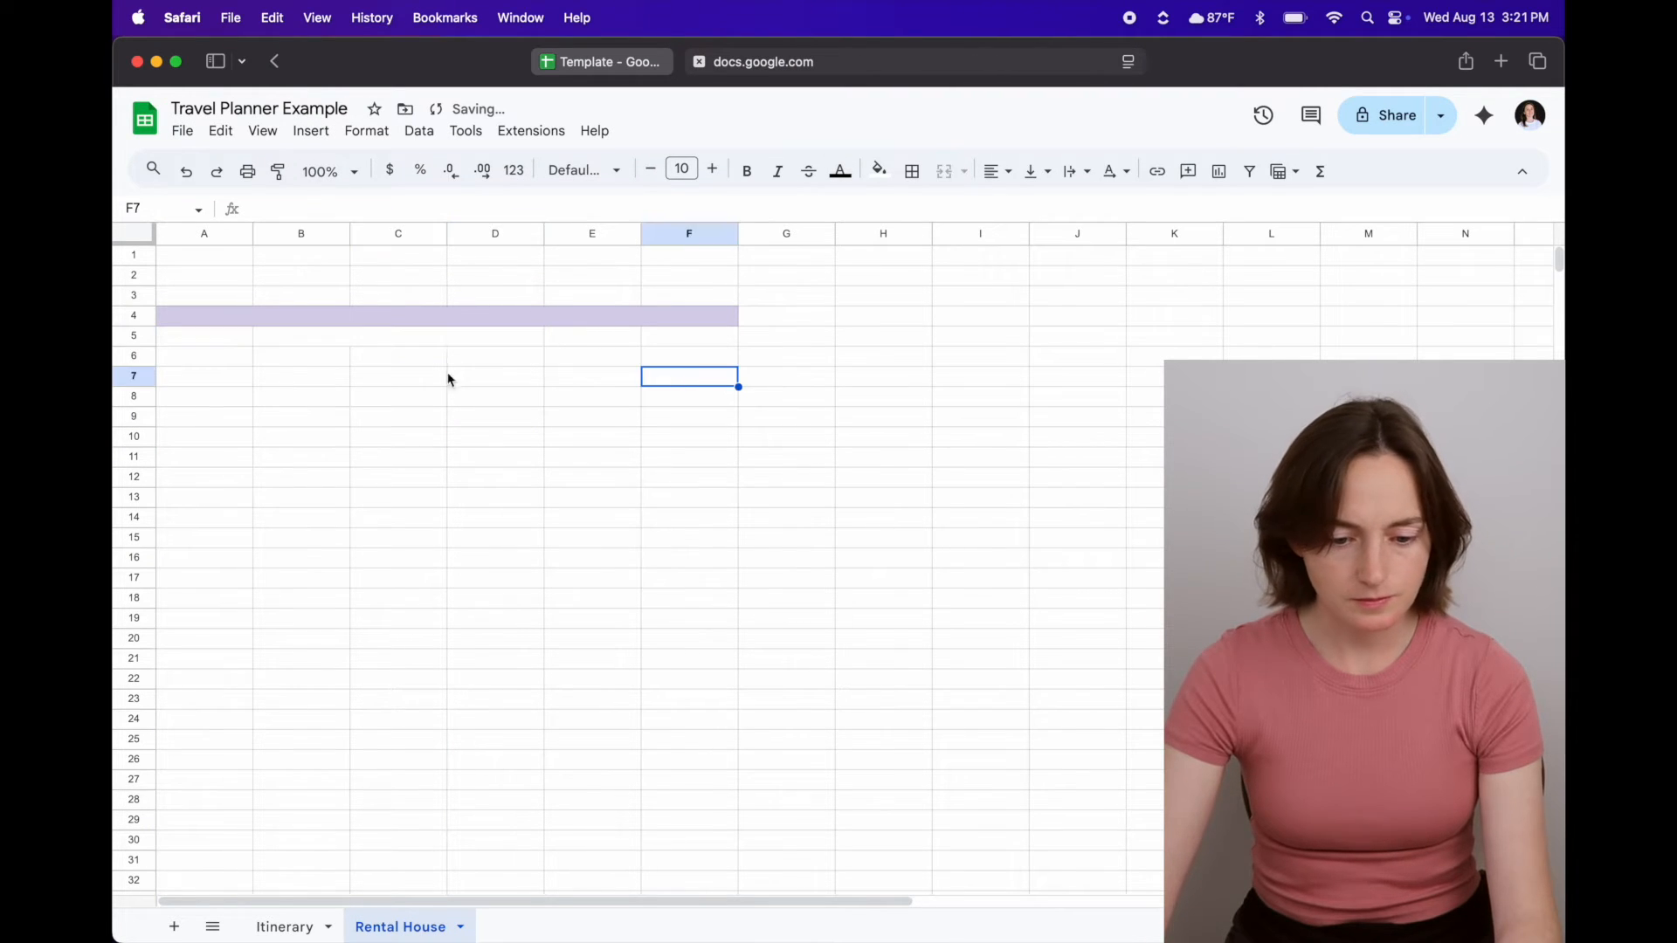
# - Check the Website column in the finished template, then fill E5:F5 with light purple and merge the two cells
pyautogui.moveTo(213, 341); pyautogui.dragTo(697, 346)
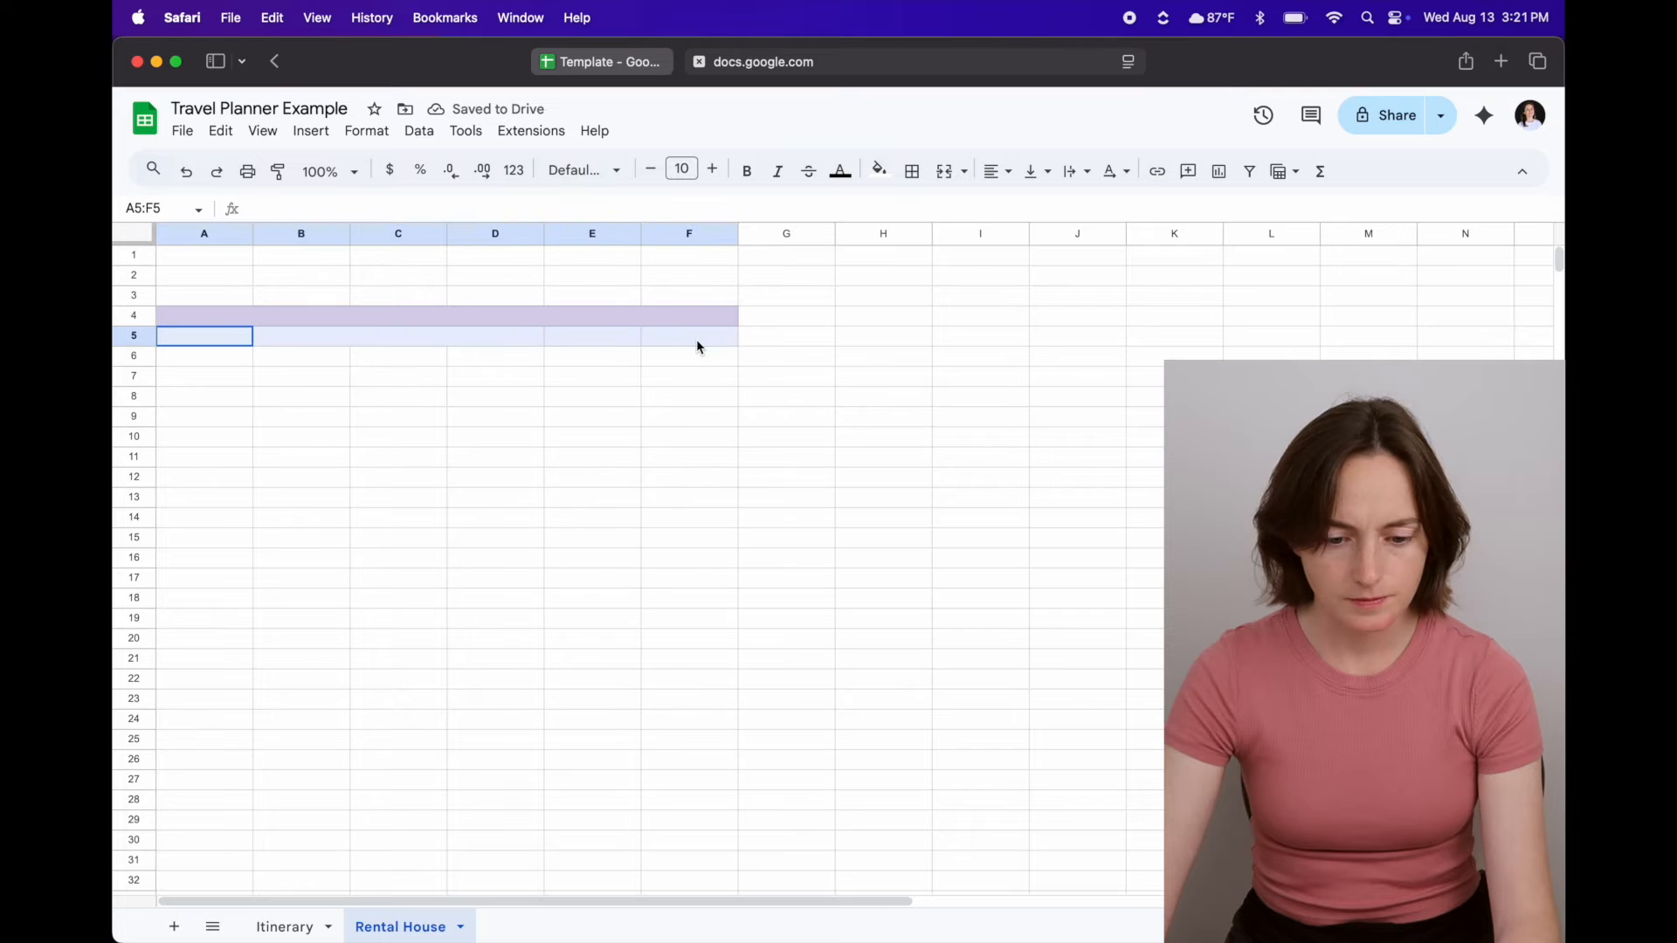
pyautogui.click(611, 63)
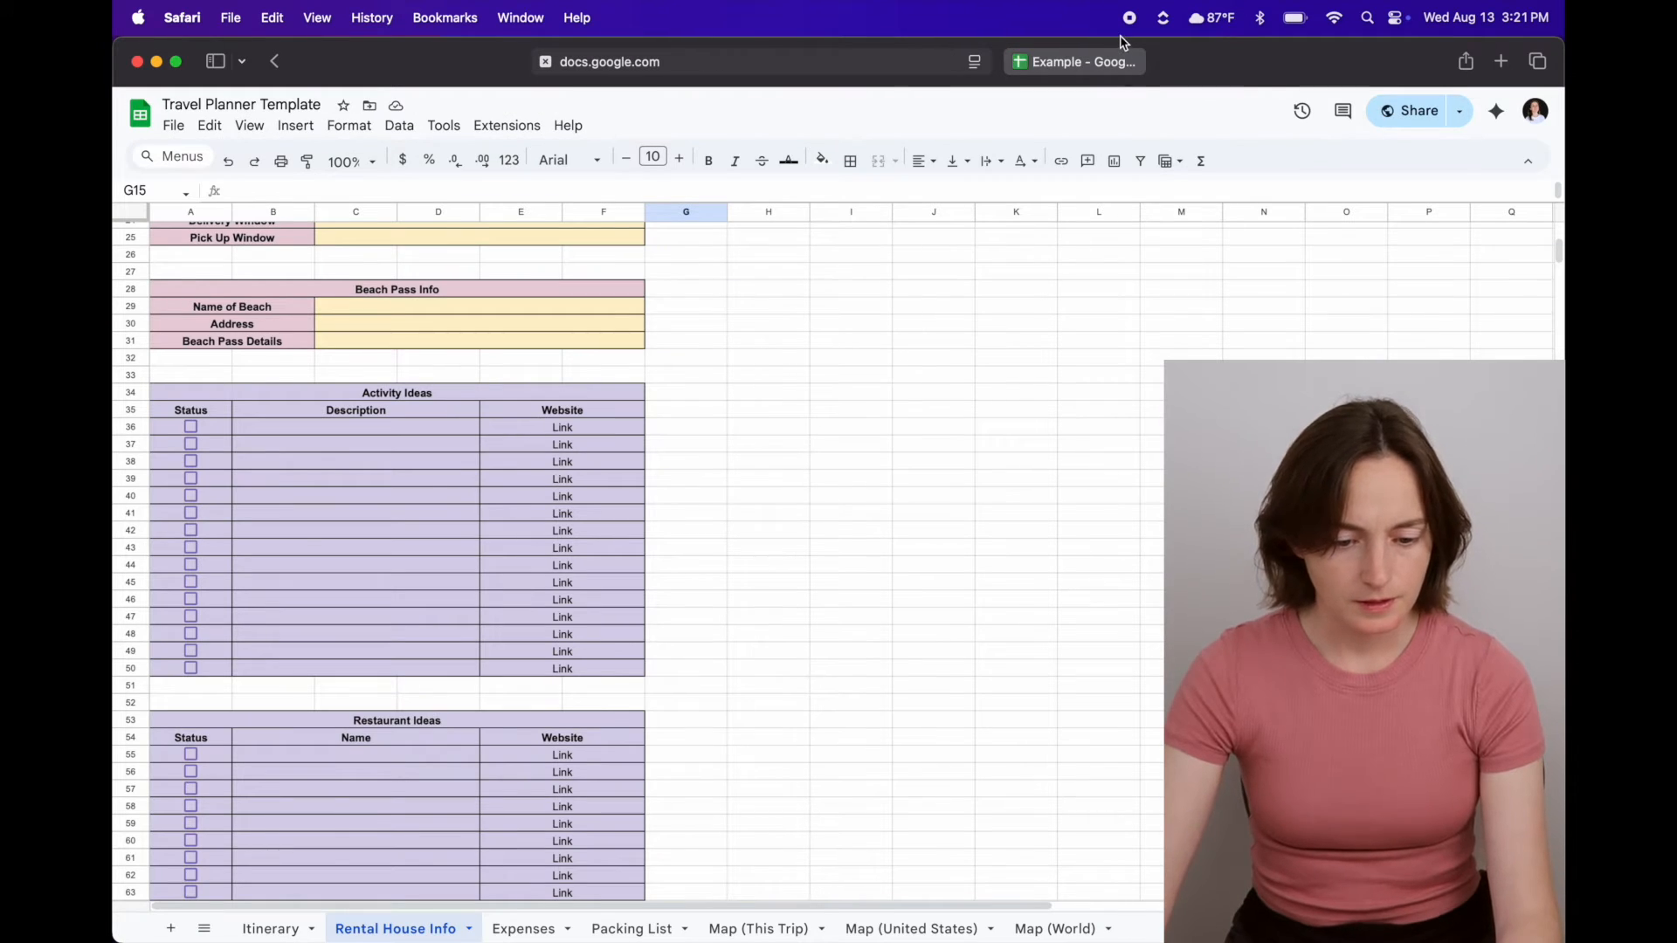
pyautogui.click(1073, 59)
pyautogui.moveTo(595, 335); pyautogui.dragTo(703, 340)
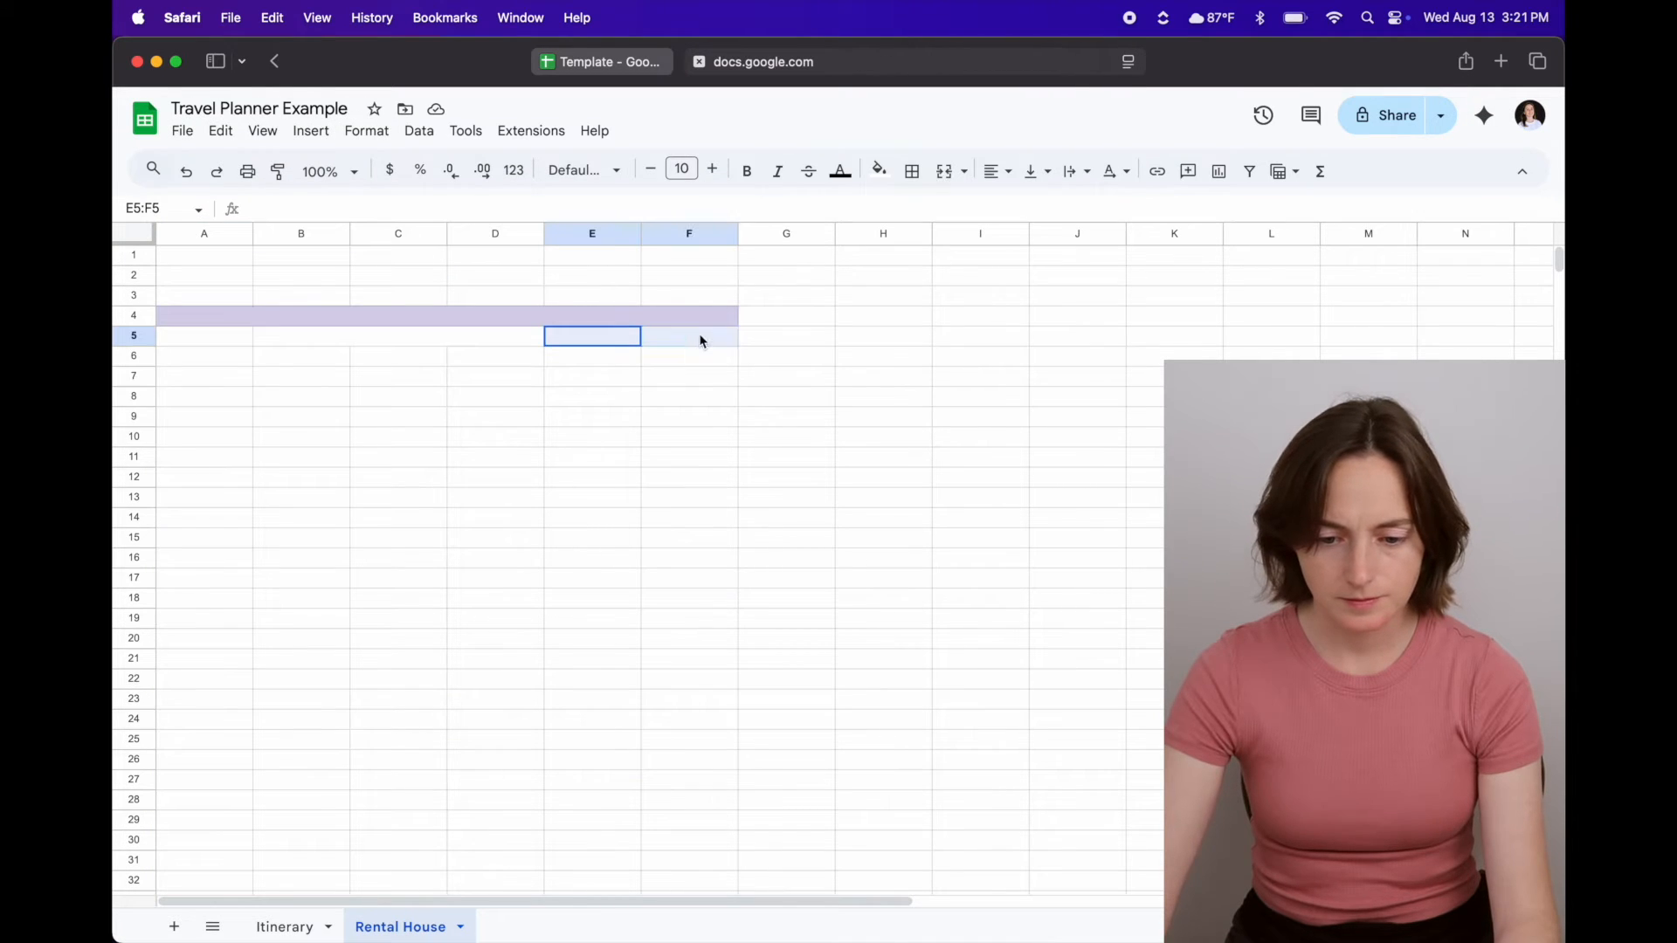
pyautogui.click(882, 172)
pyautogui.click(1055, 282)
pyautogui.click(665, 375)
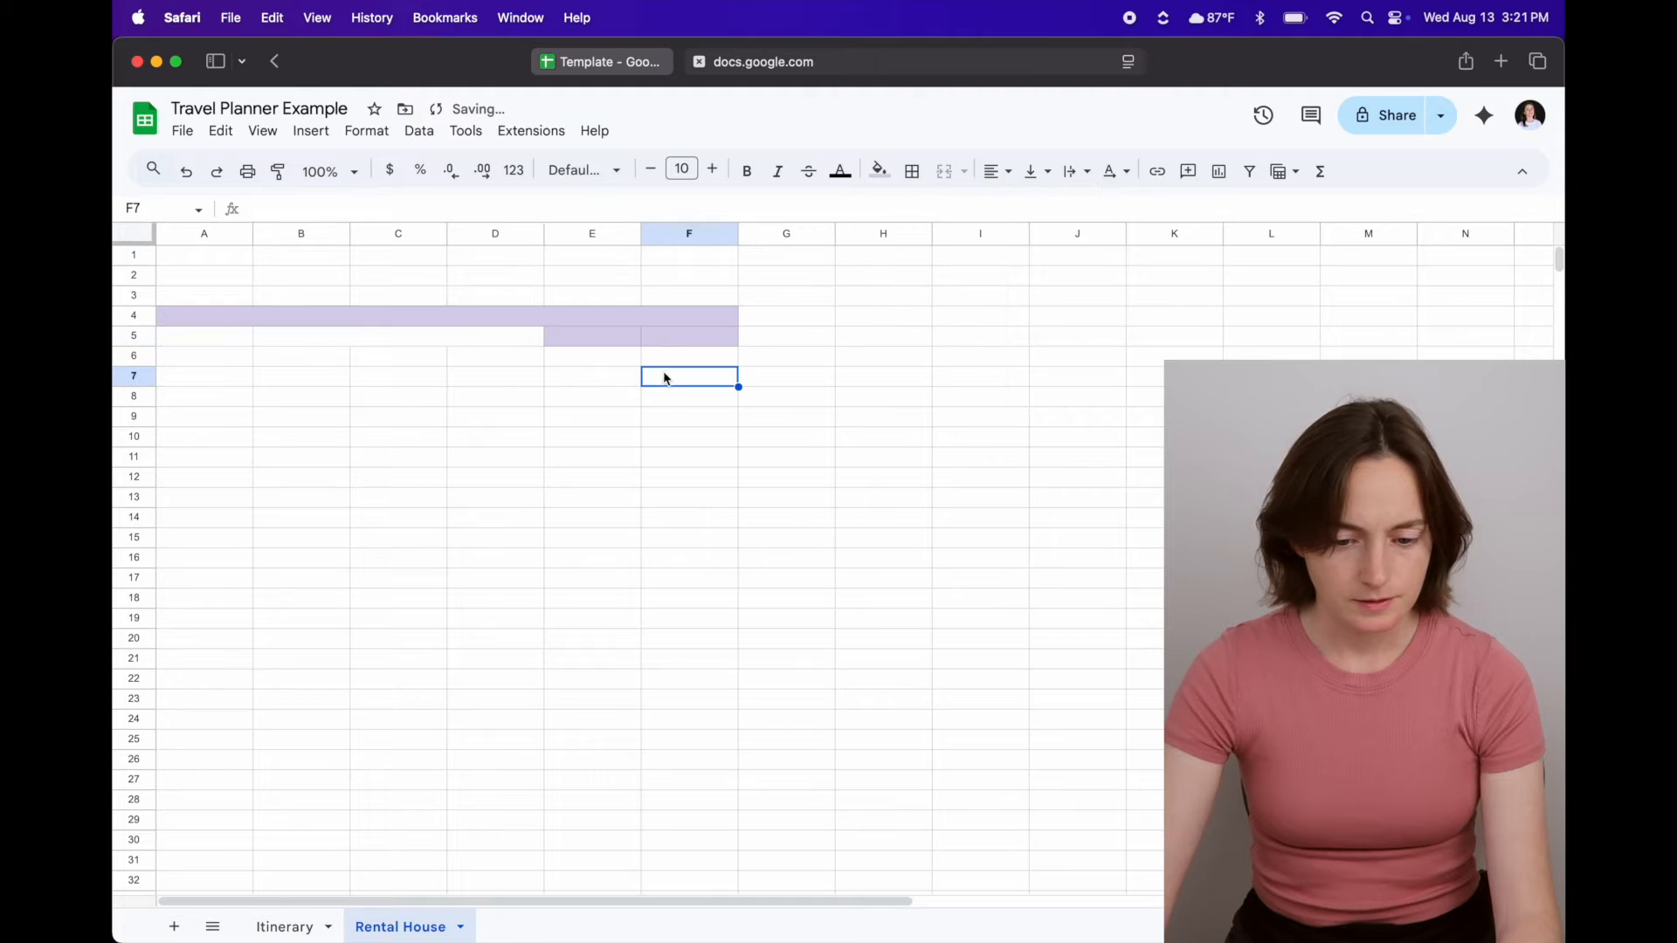
pyautogui.moveTo(607, 337); pyautogui.dragTo(700, 339)
pyautogui.click(945, 170)
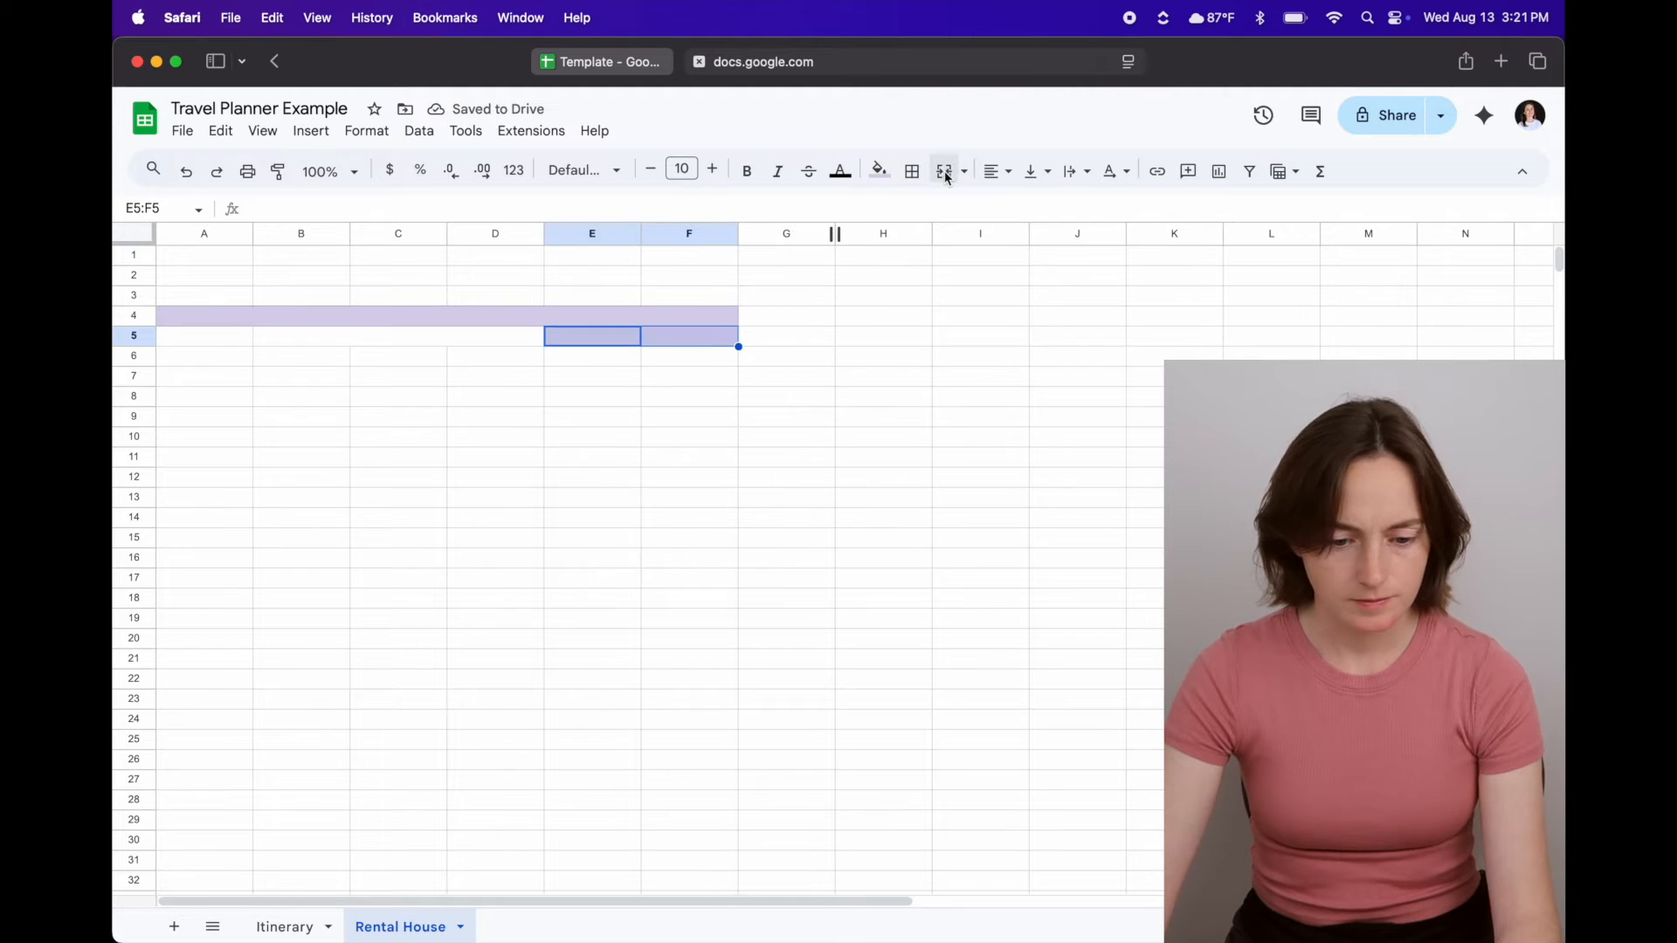
# - Fill A5:D5 with light purple to match the header row
pyautogui.moveTo(521, 345); pyautogui.dragTo(242, 341)
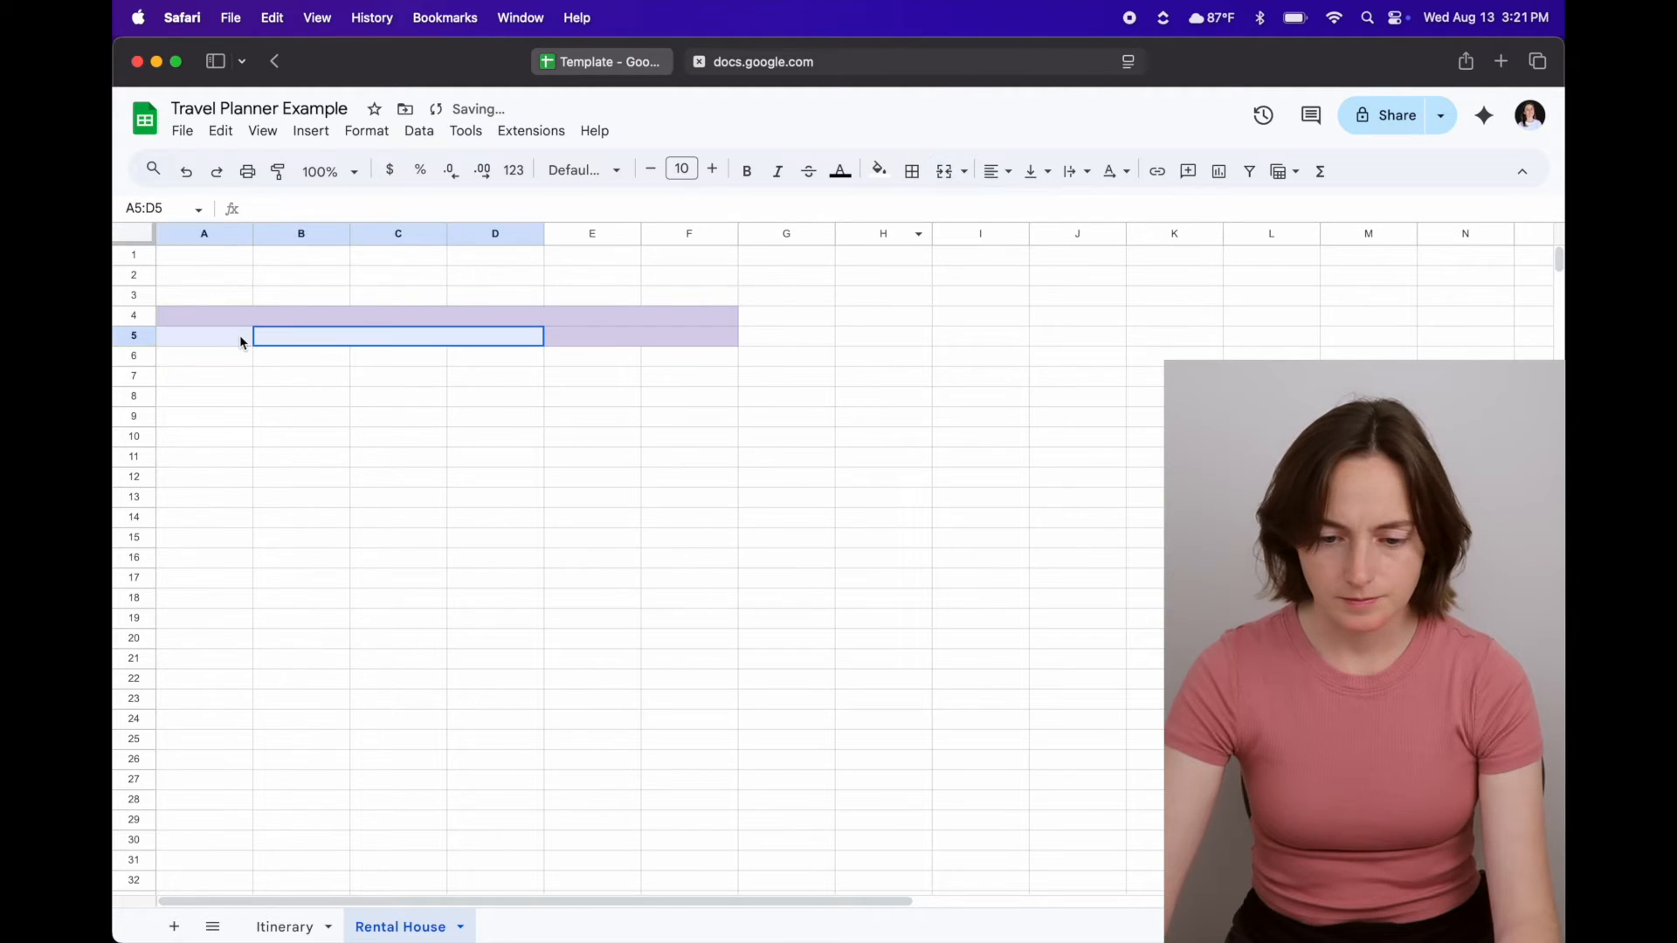
pyautogui.click(879, 170)
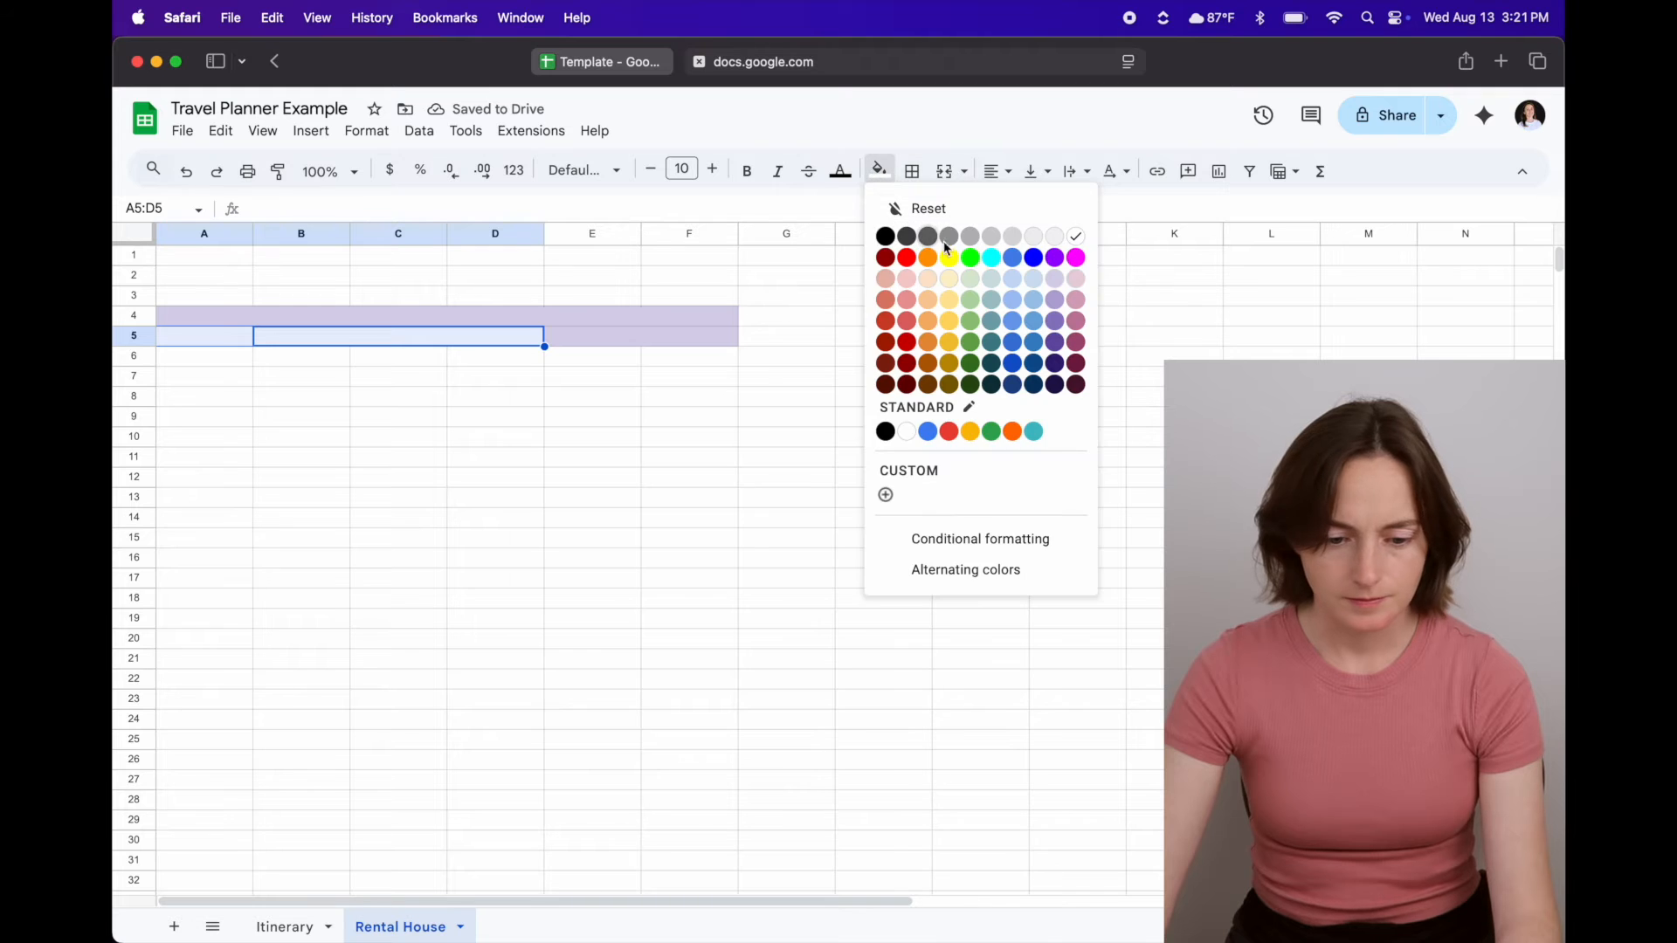
pyautogui.click(1055, 282)
pyautogui.click(519, 414)
# - Copy the merged and filled row A5:F5 and paste its layout into rows 6 to 17
pyautogui.moveTo(573, 337); pyautogui.dragTo(213, 339)
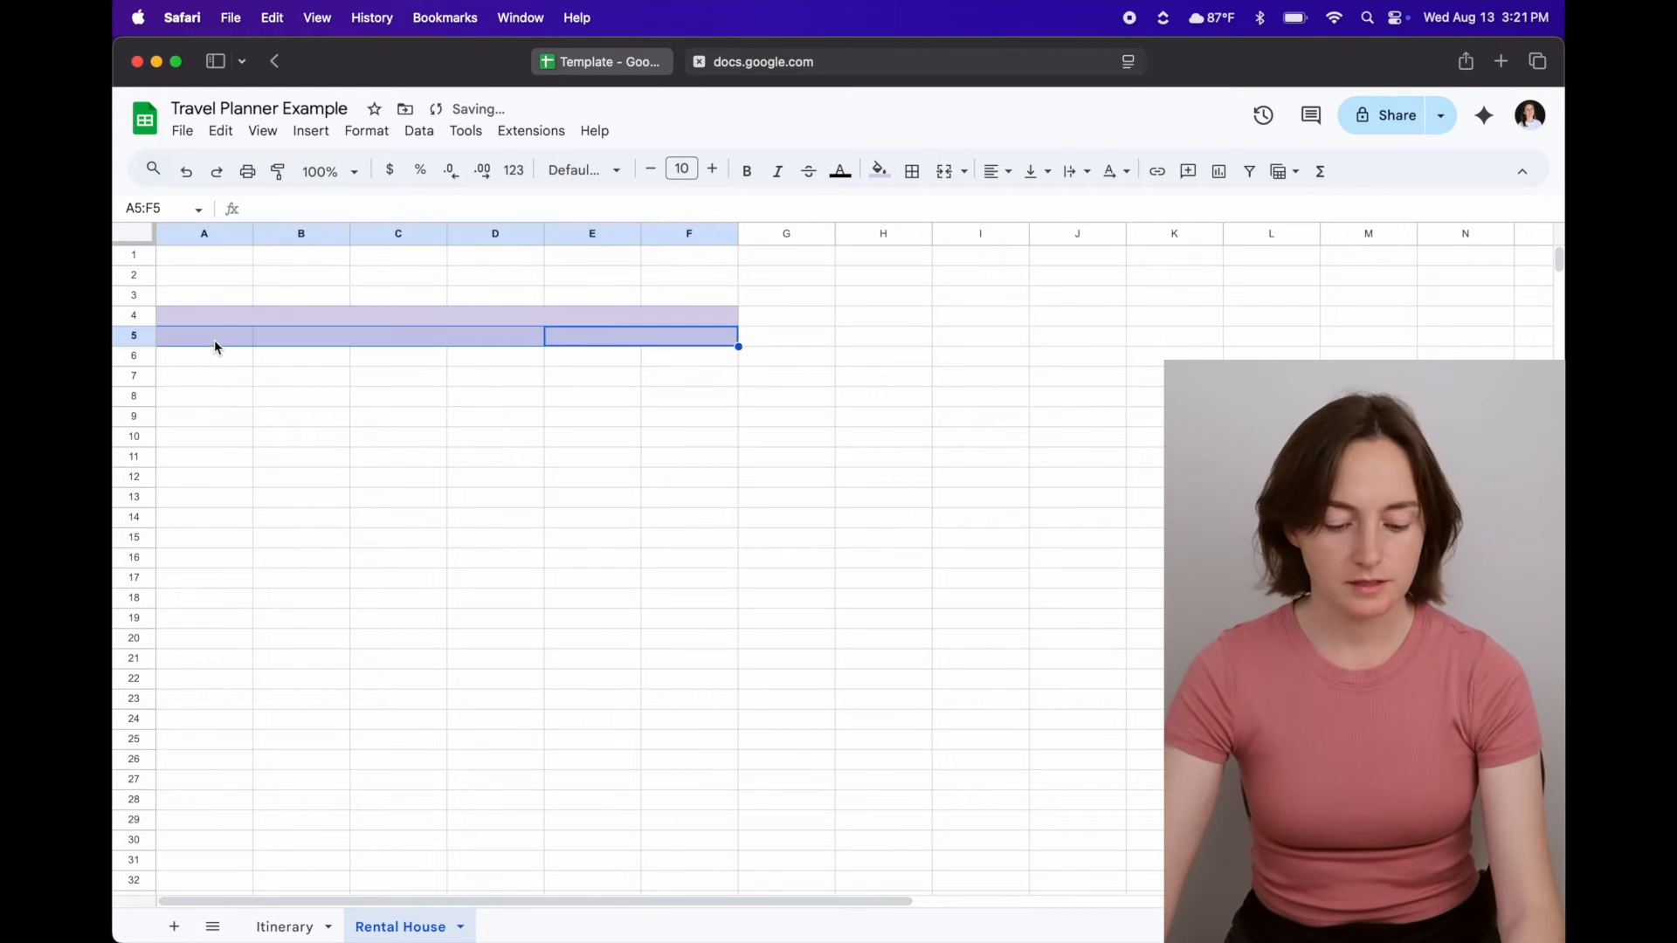
pyautogui.press('super+c')
pyautogui.click(198, 360)
pyautogui.moveTo(198, 367); pyautogui.dragTo(207, 591)
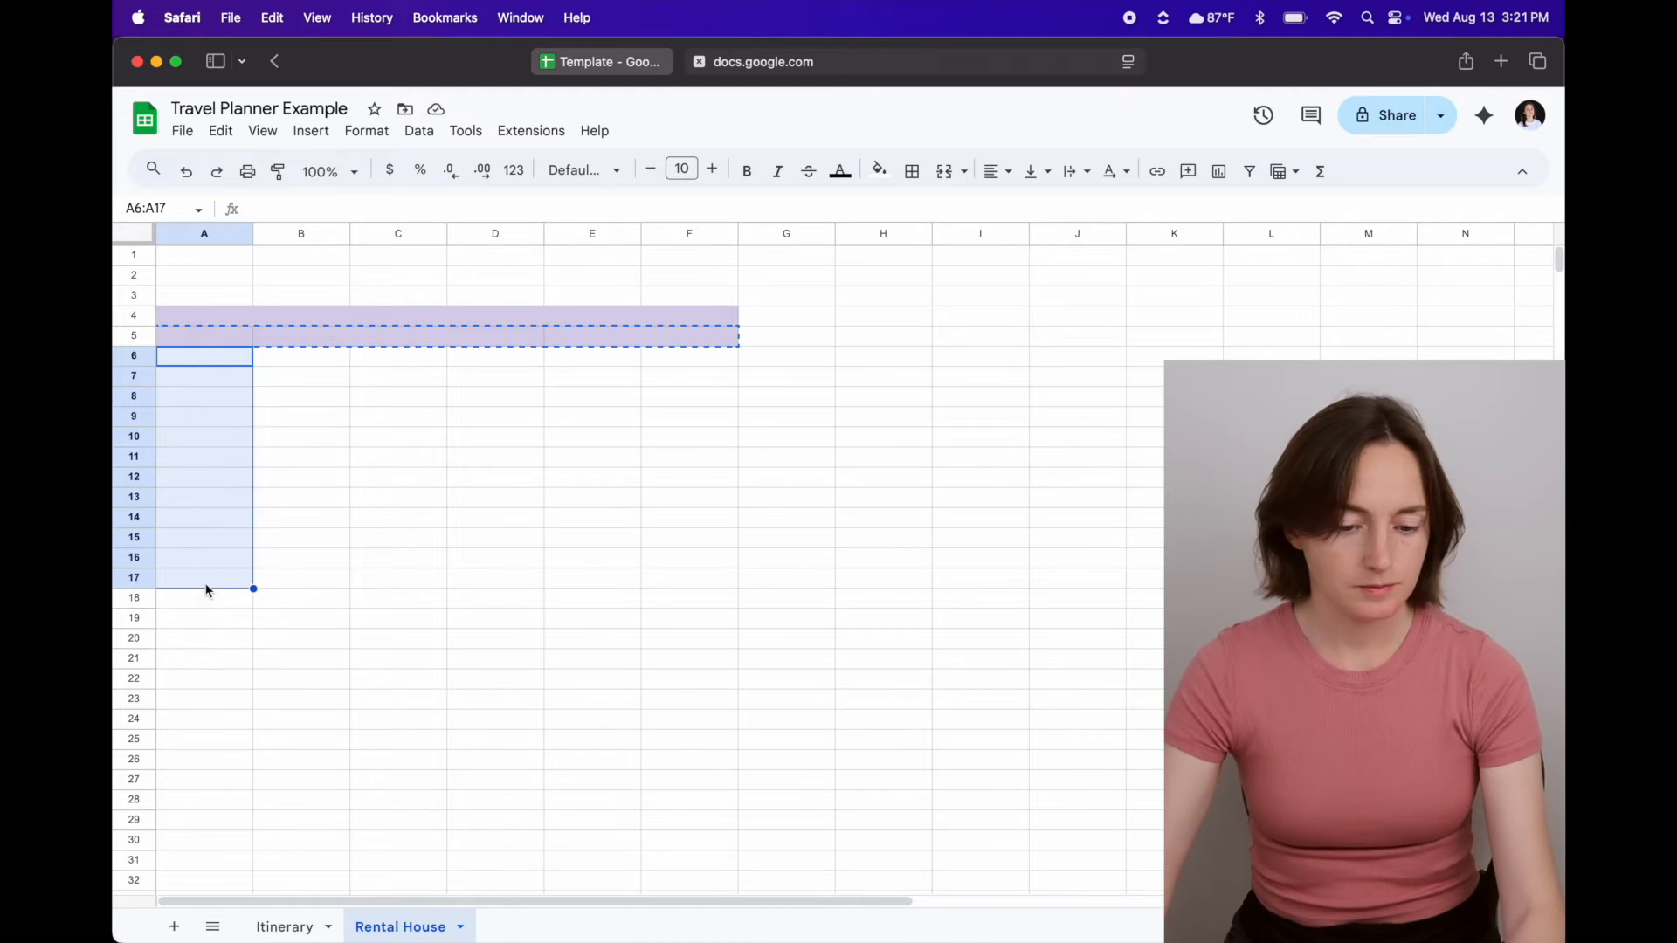
pyautogui.press('super+v')
pyautogui.click(516, 657)
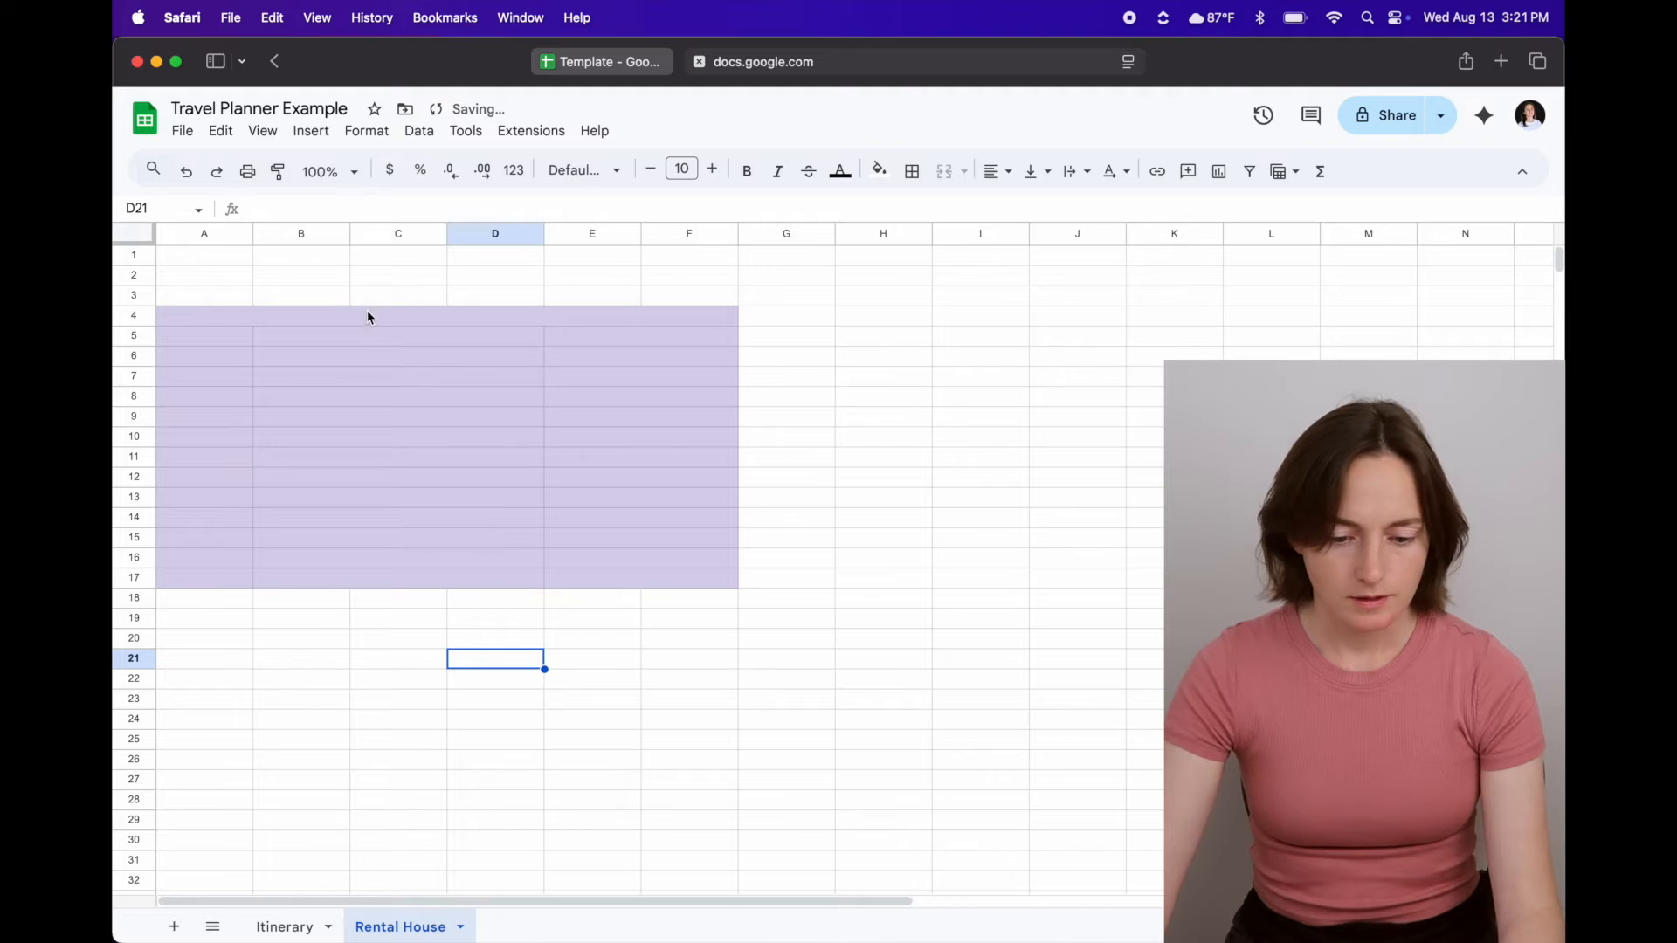
# - Apply black borders to all cells of the purple table A4:F17
pyautogui.moveTo(215, 319); pyautogui.dragTo(699, 578)
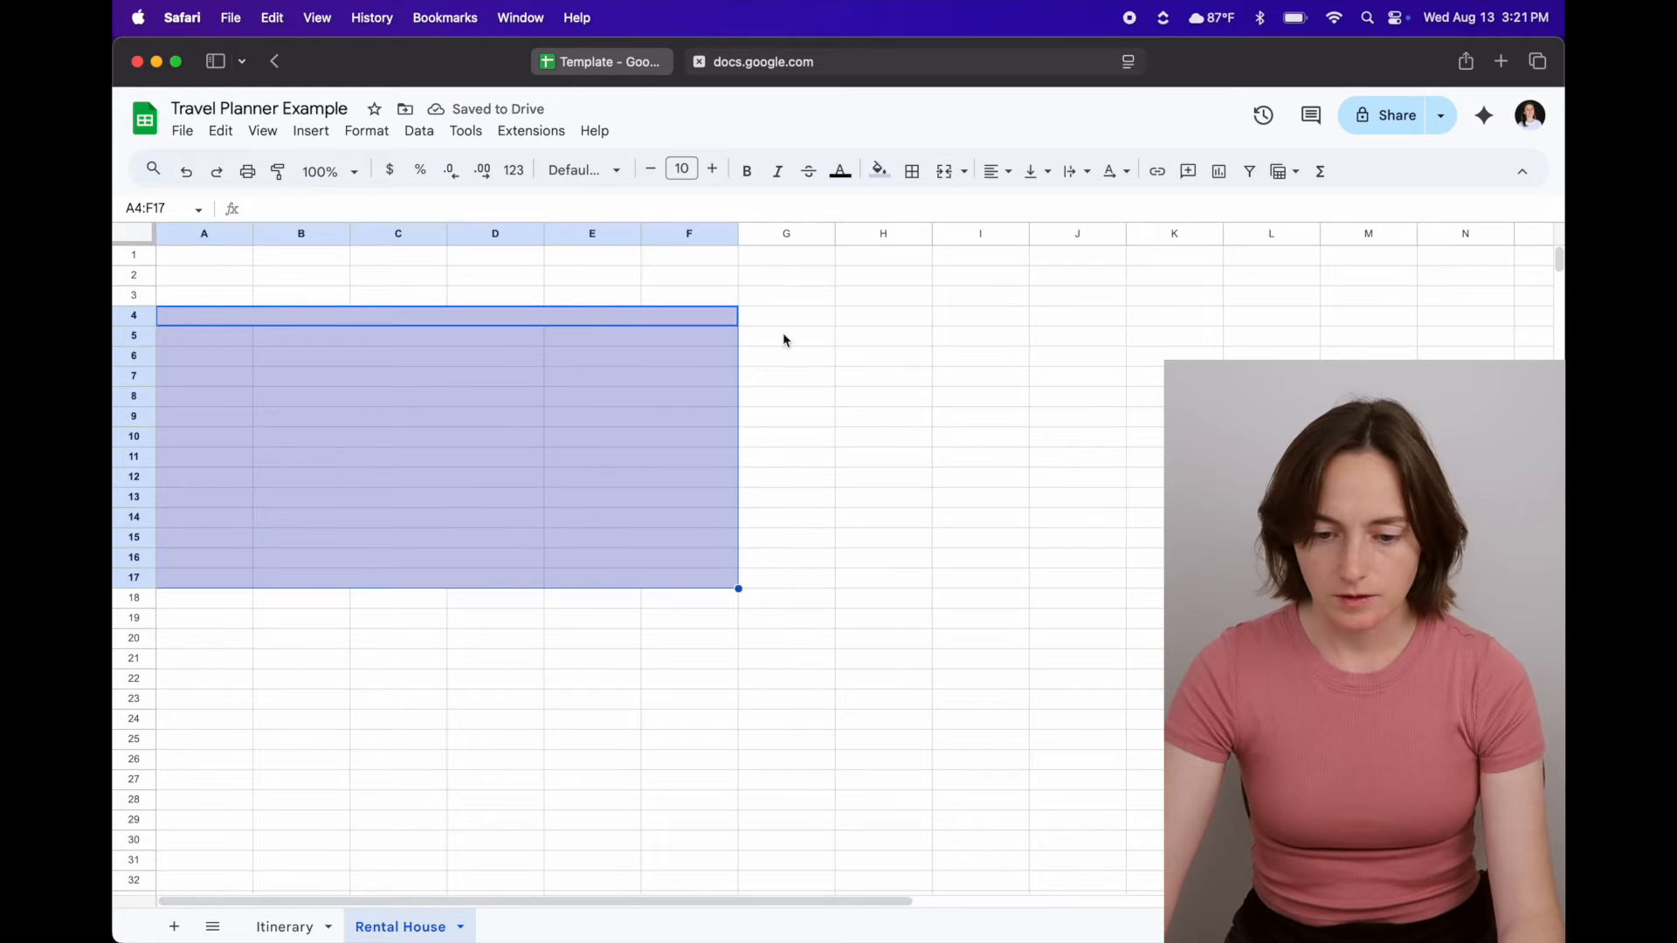
pyautogui.click(912, 172)
pyautogui.click(922, 212)
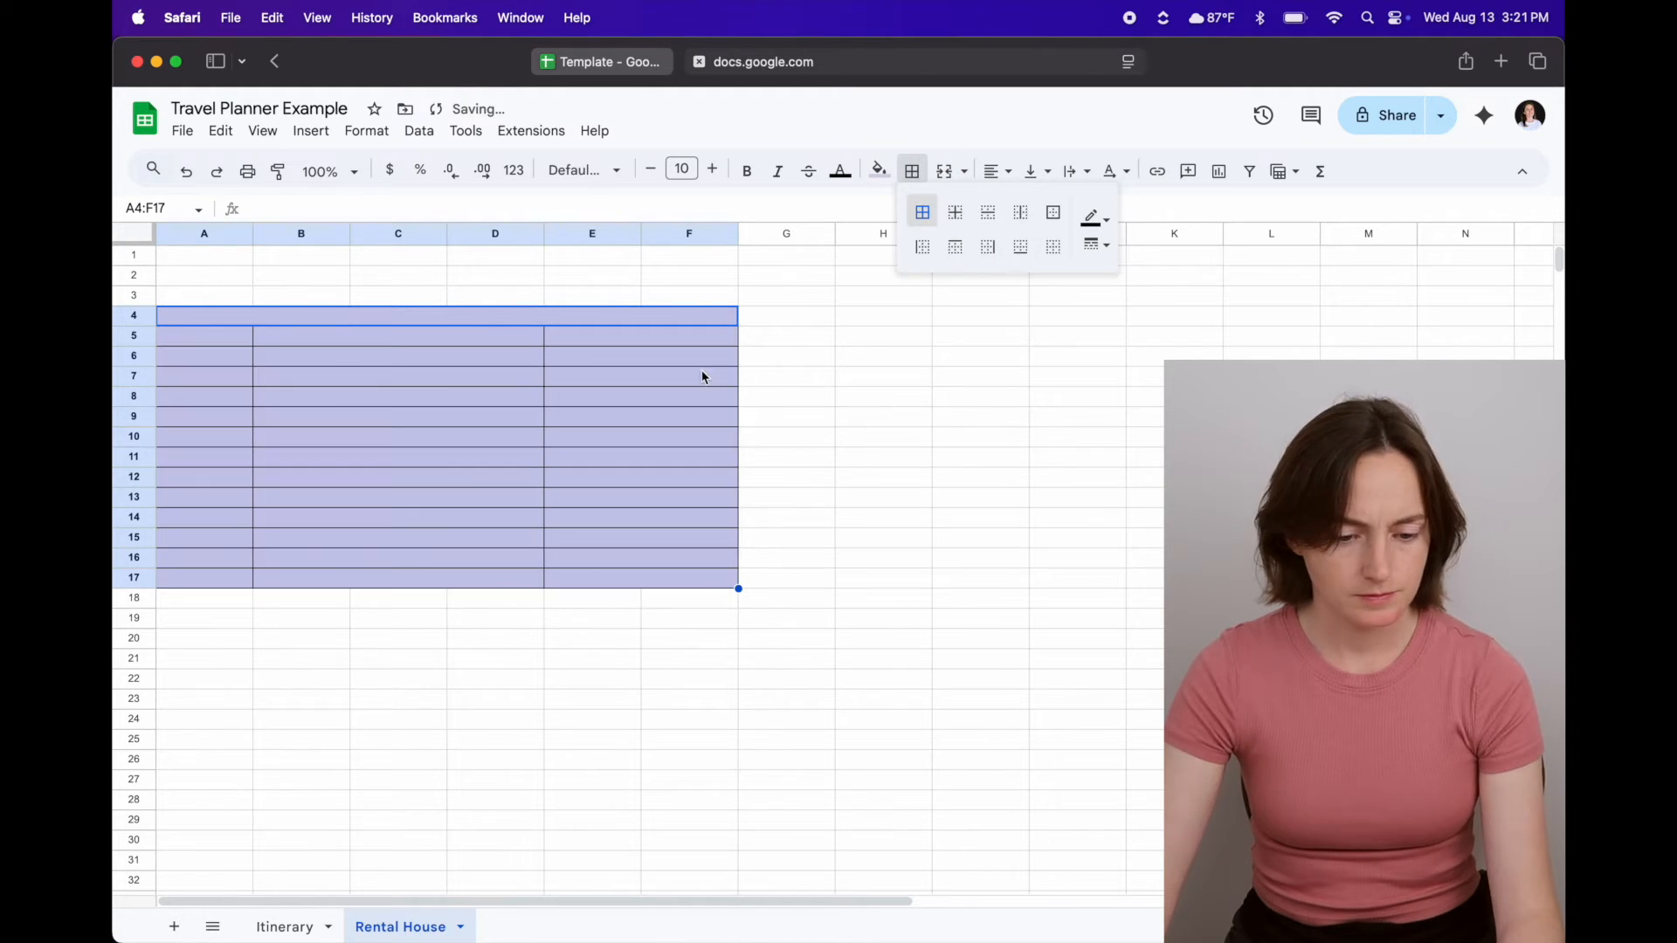
pyautogui.click(404, 625)
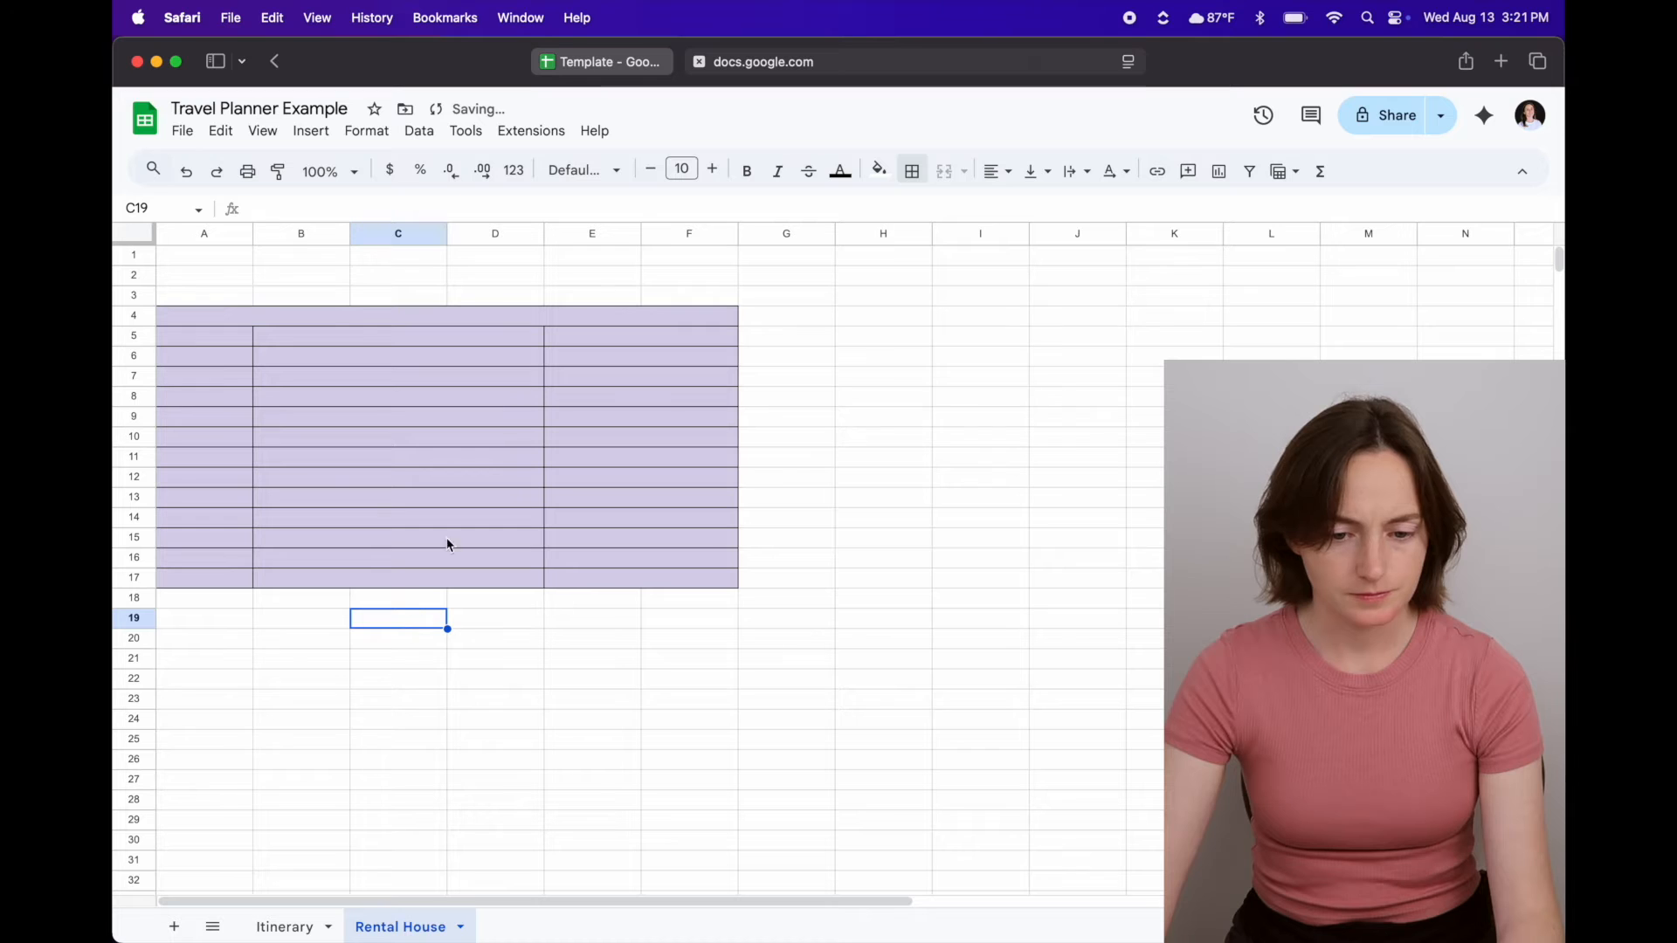
# - Check the idea table's title in the finished template and enter "Activity Ideas" centred in the merged header A4:F4
pyautogui.click(617, 63)
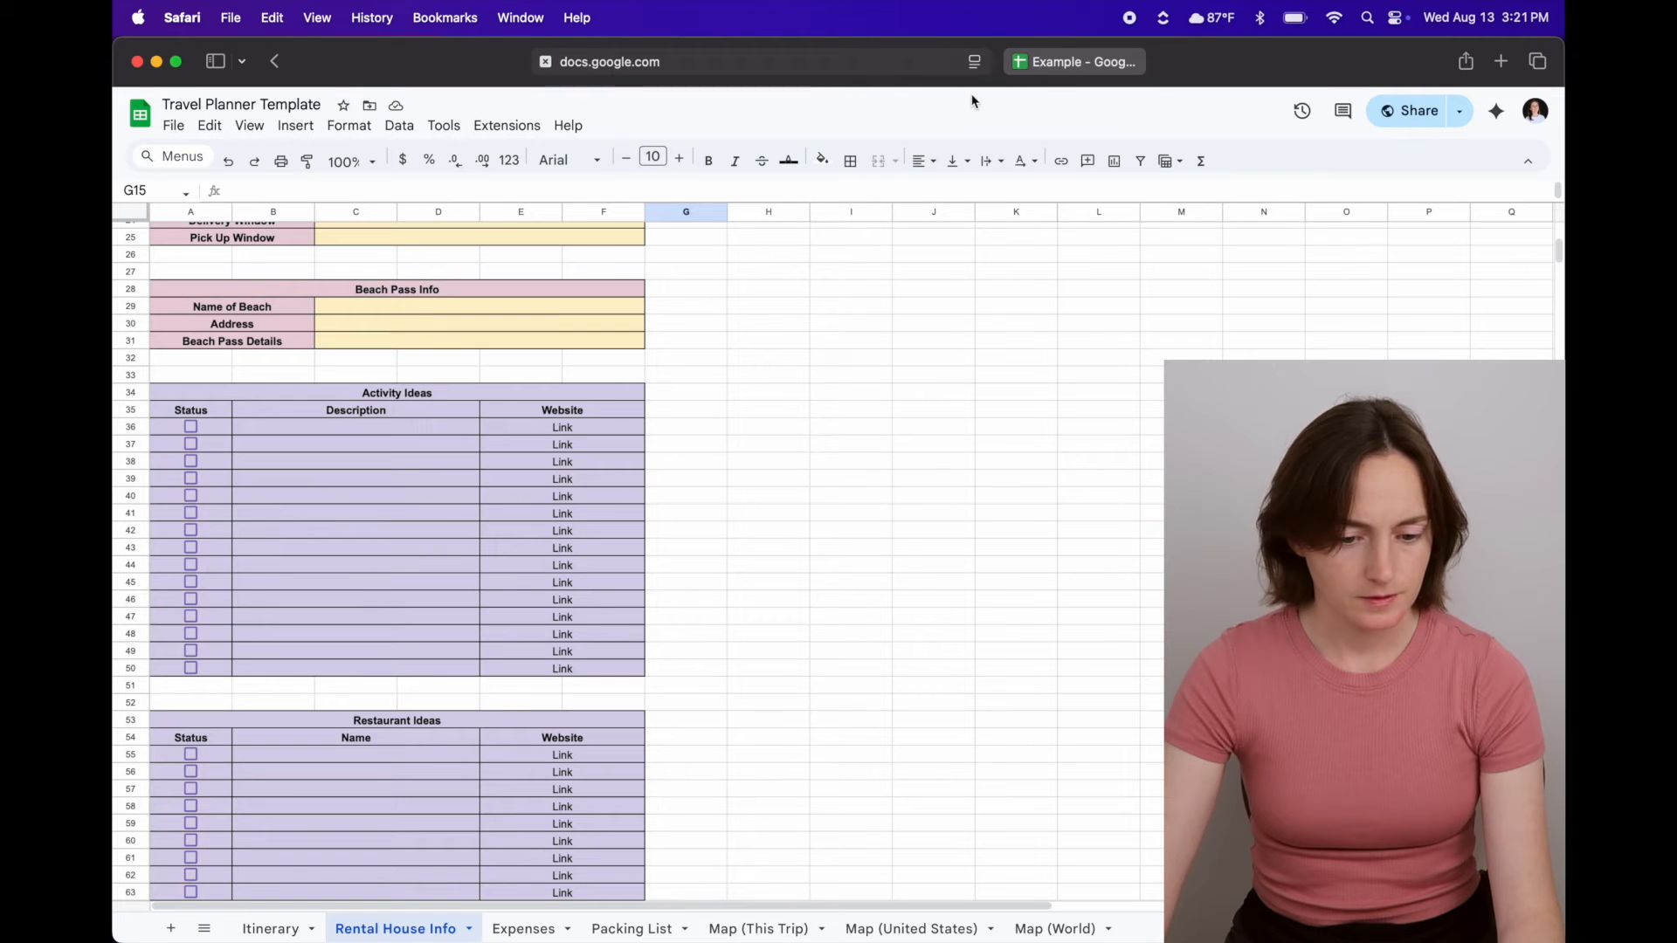
pyautogui.click(1103, 63)
pyautogui.doubleClick(446, 317)
pyautogui.write('A')
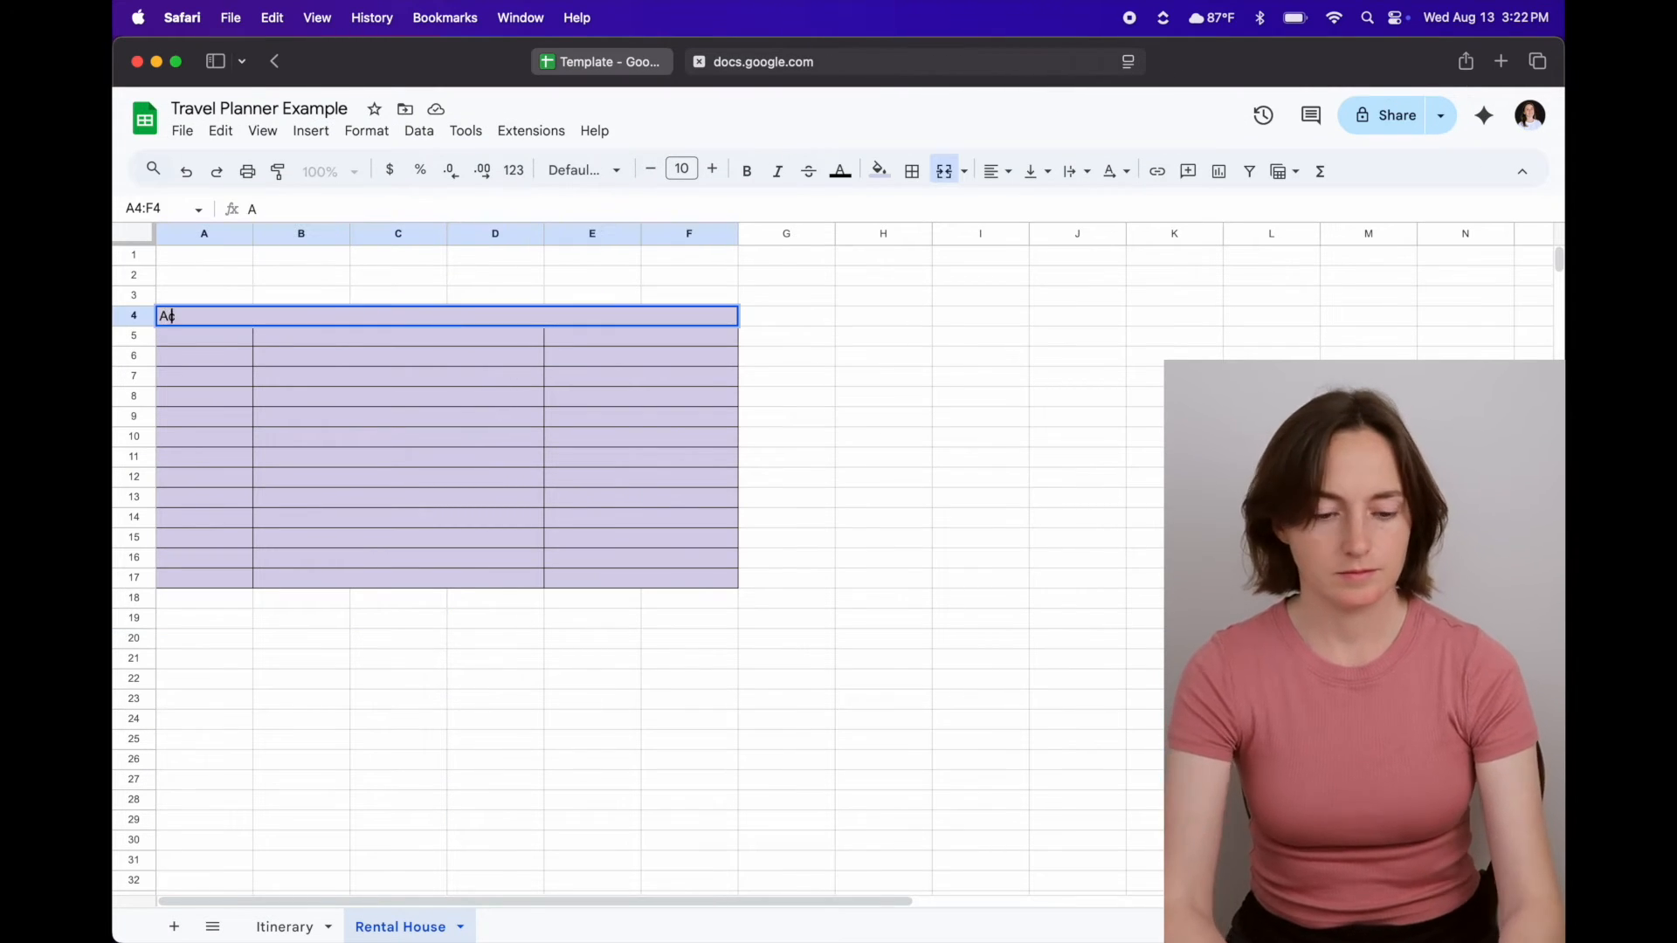
pyautogui.write('ctivity Ideas')
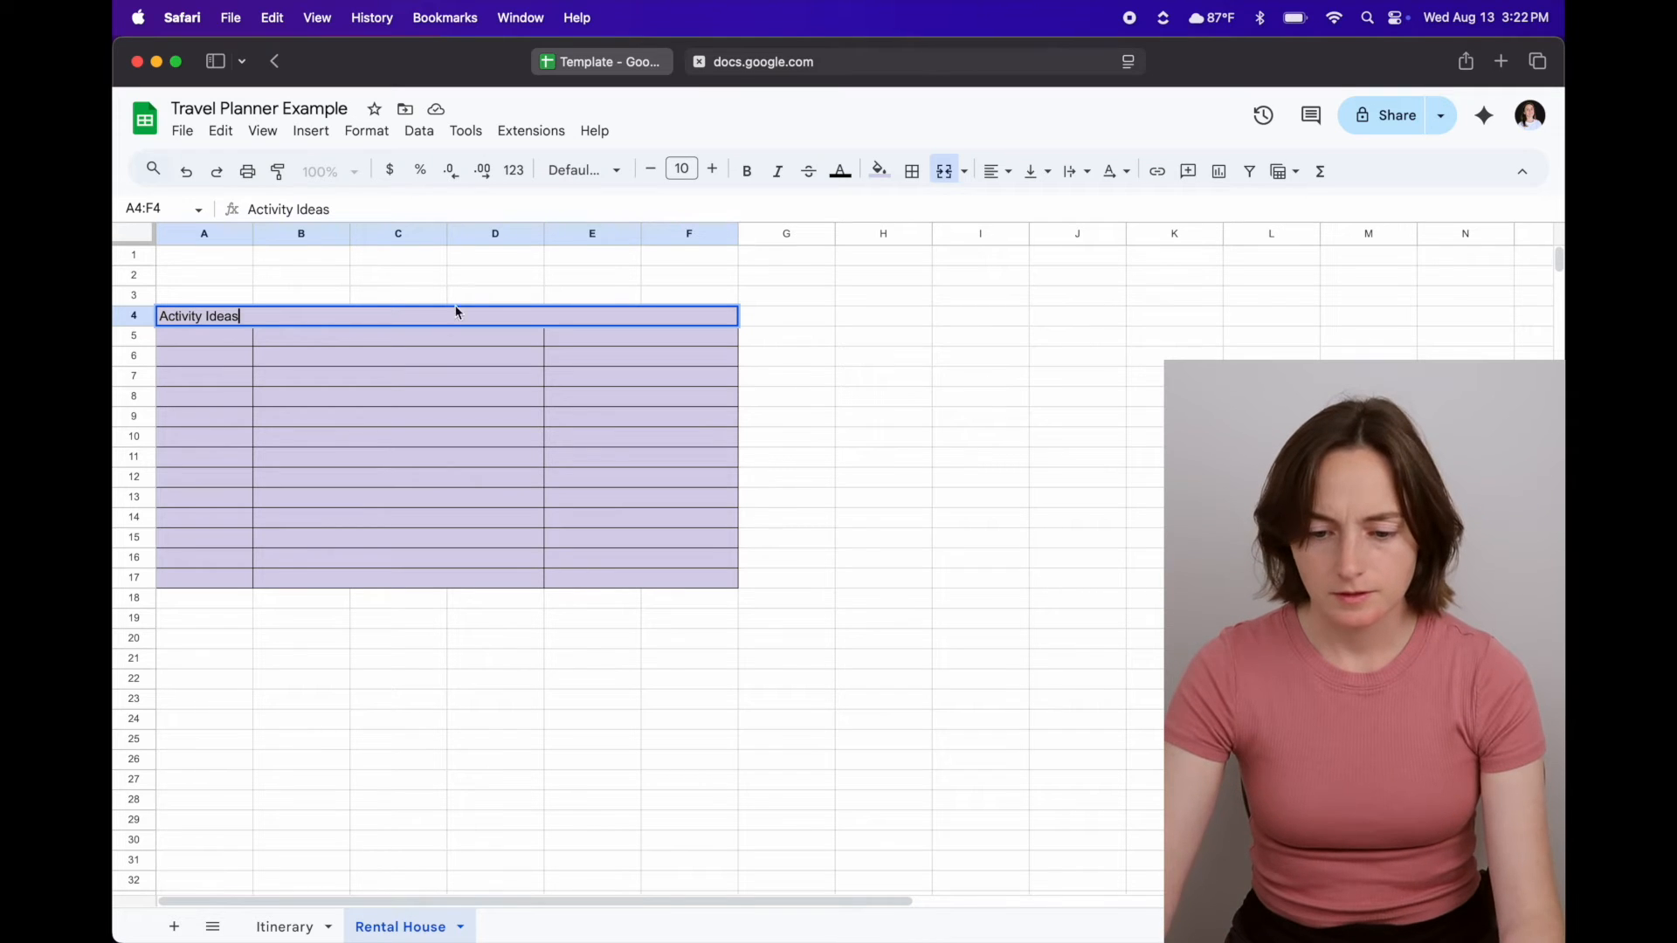
pyautogui.click(997, 171)
pyautogui.click(1040, 215)
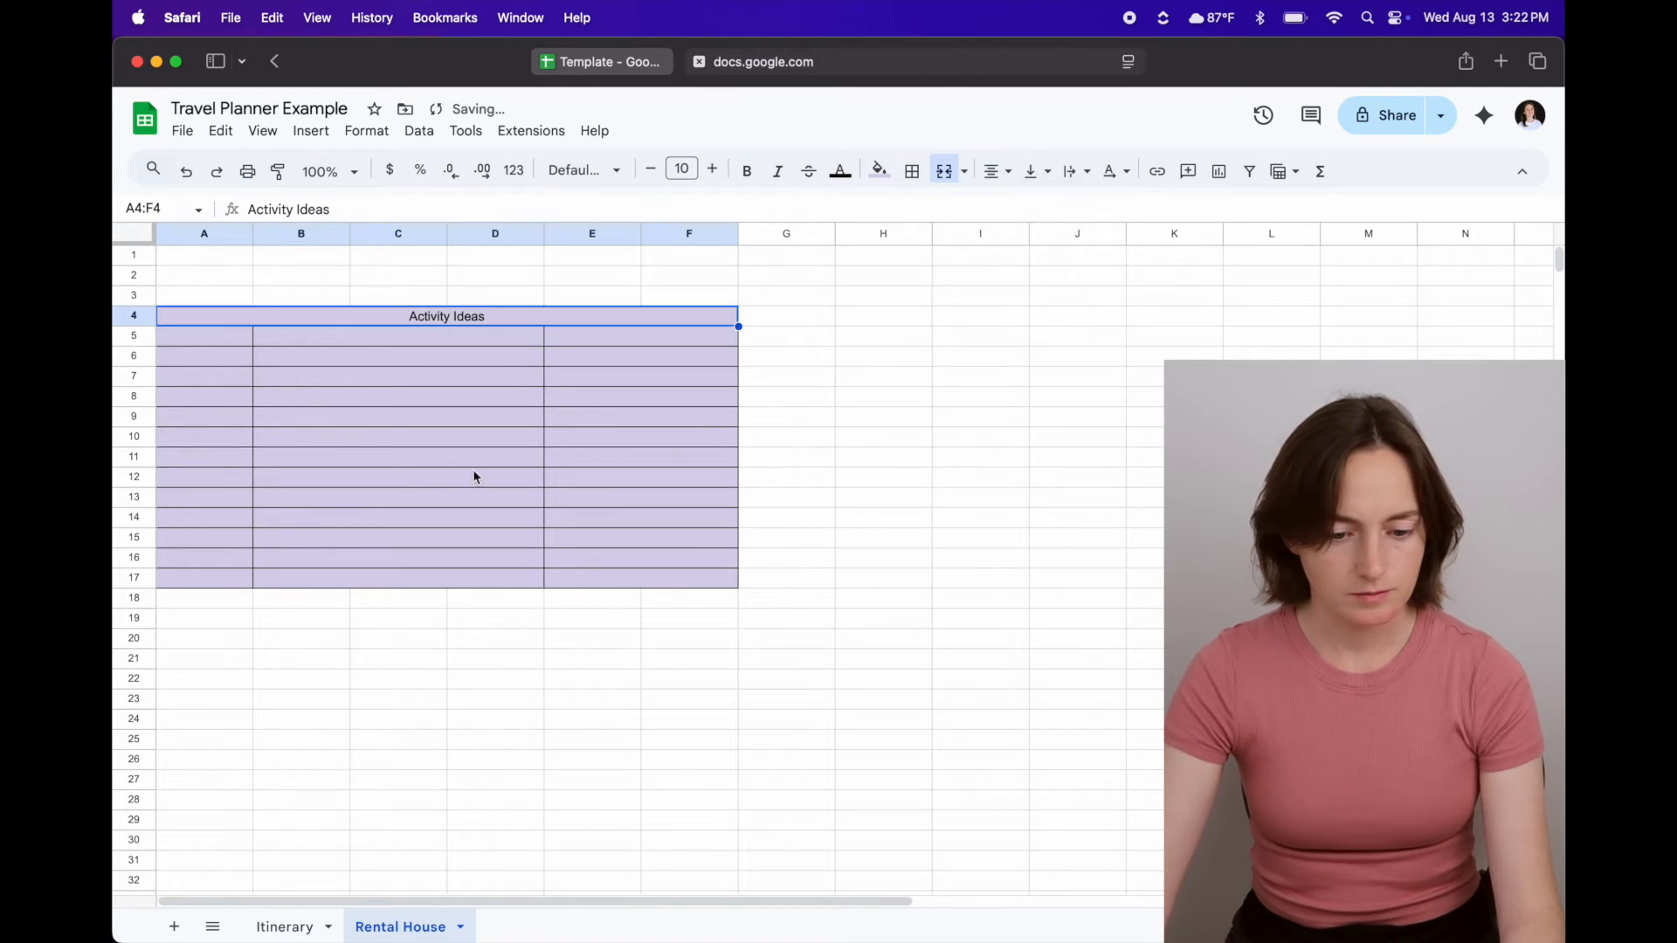
pyautogui.click(374, 640)
pyautogui.click(469, 319)
pyautogui.press('super+v')
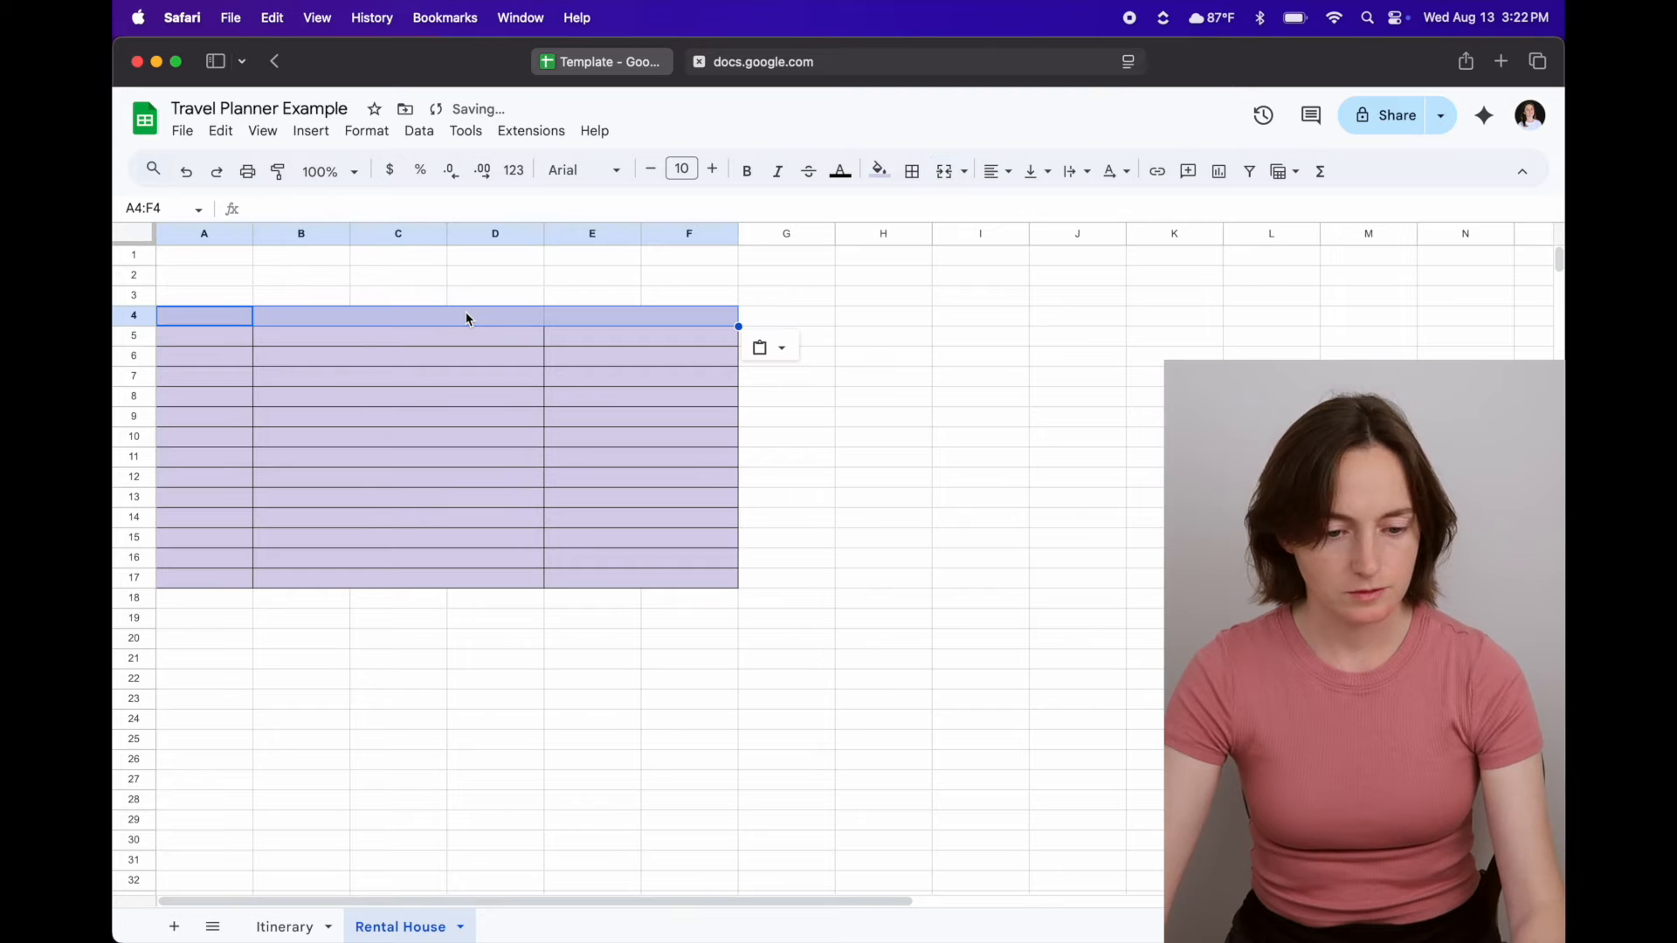
pyautogui.click(186, 171)
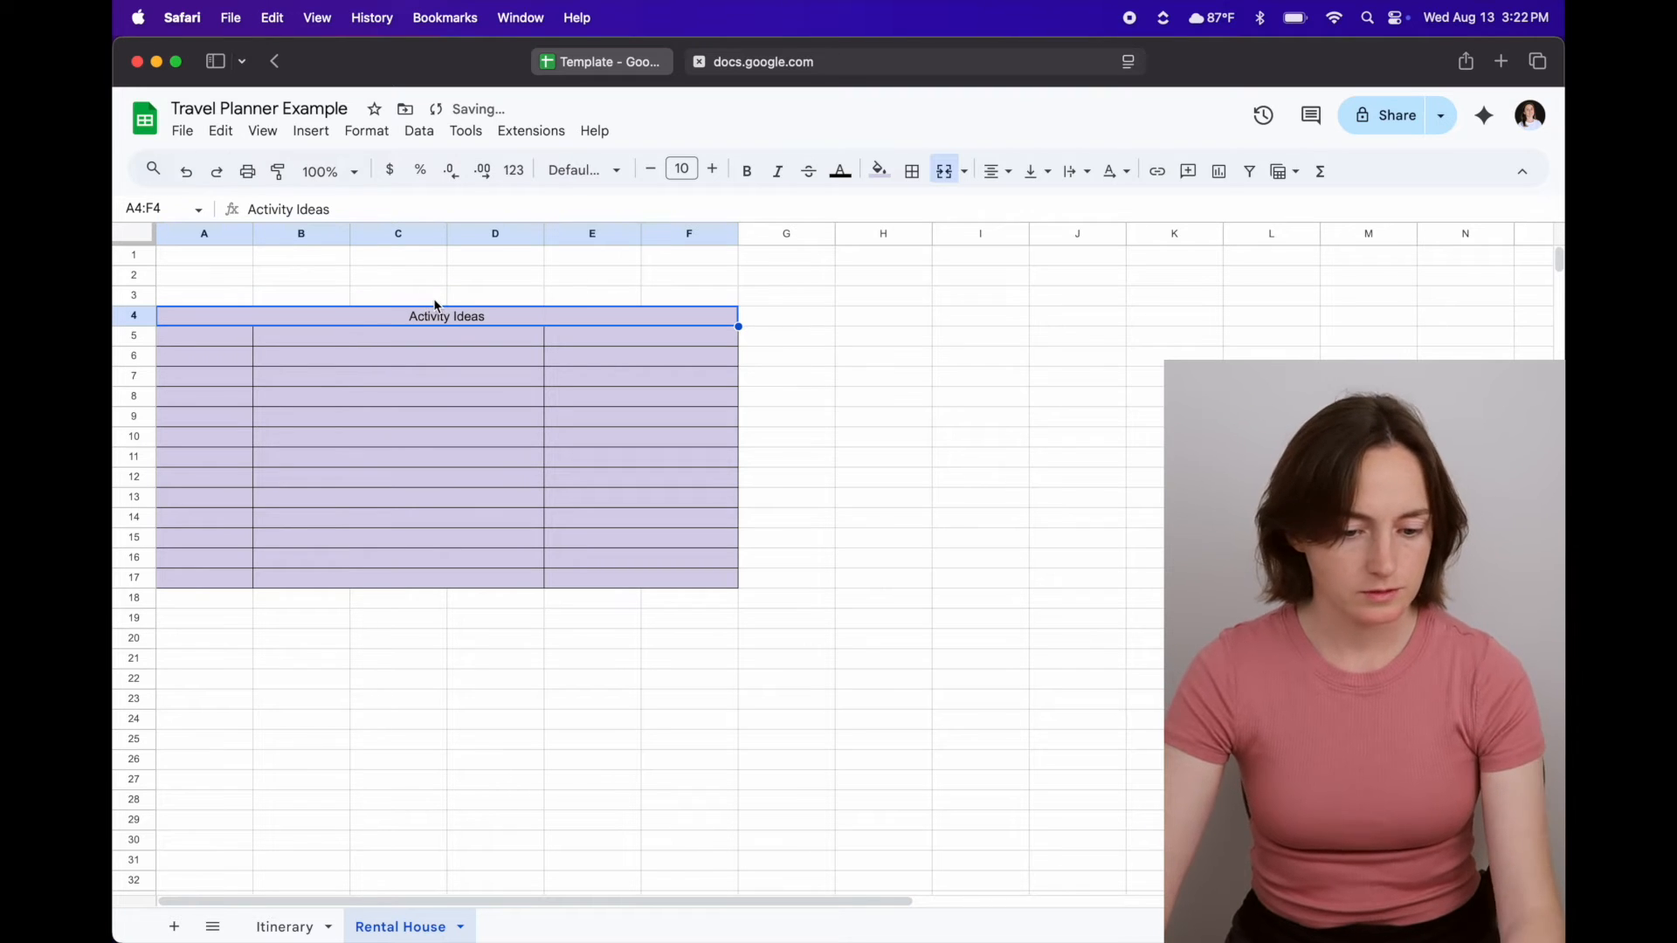
# - Bold the Activity Ideas title and enter "Status" in A5 as the first column heading, following the finished template
pyautogui.click(393, 342)
pyautogui.click(203, 341)
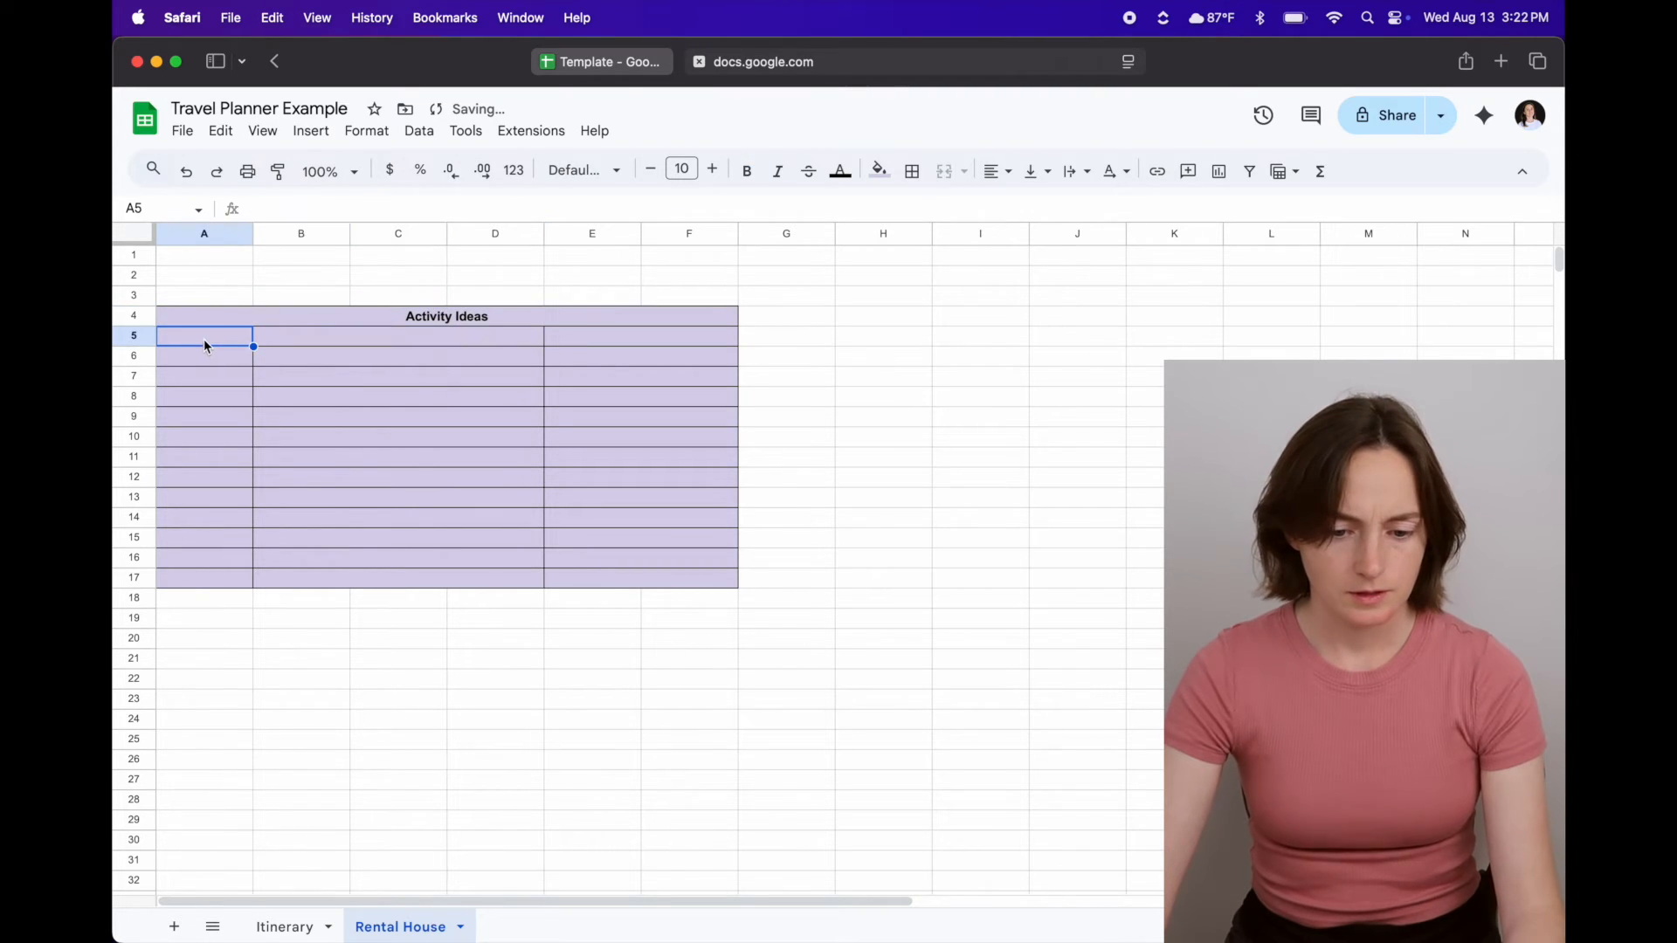
pyautogui.click(593, 63)
pyautogui.scroll(-3, 255, 428)
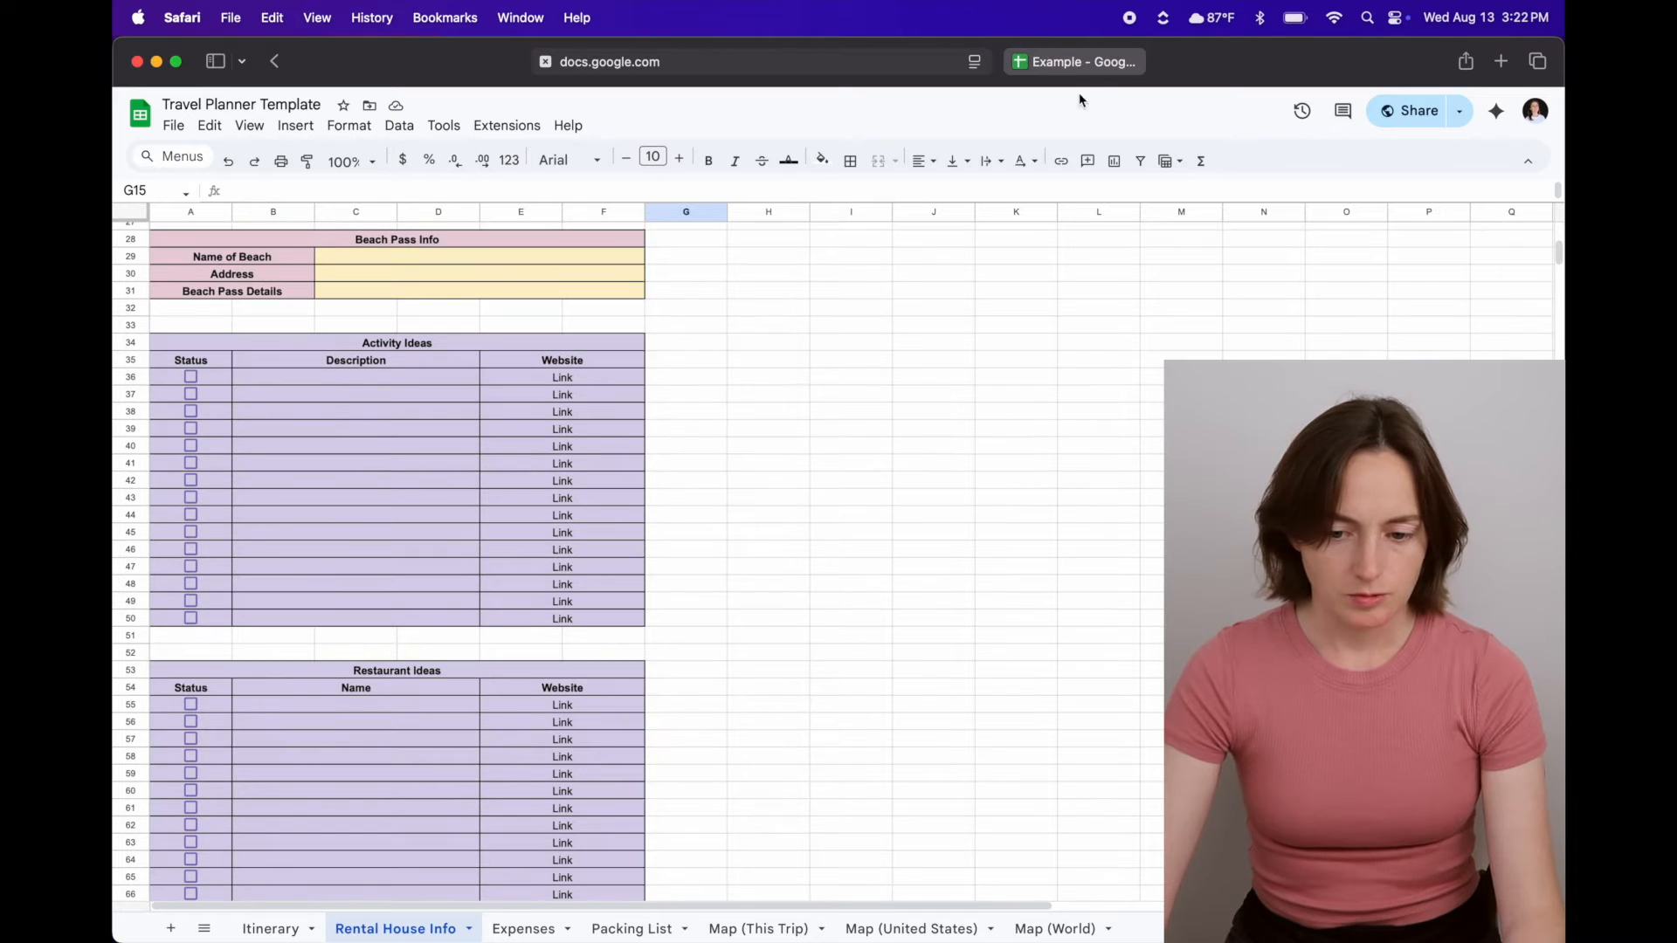
pyautogui.click(1074, 63)
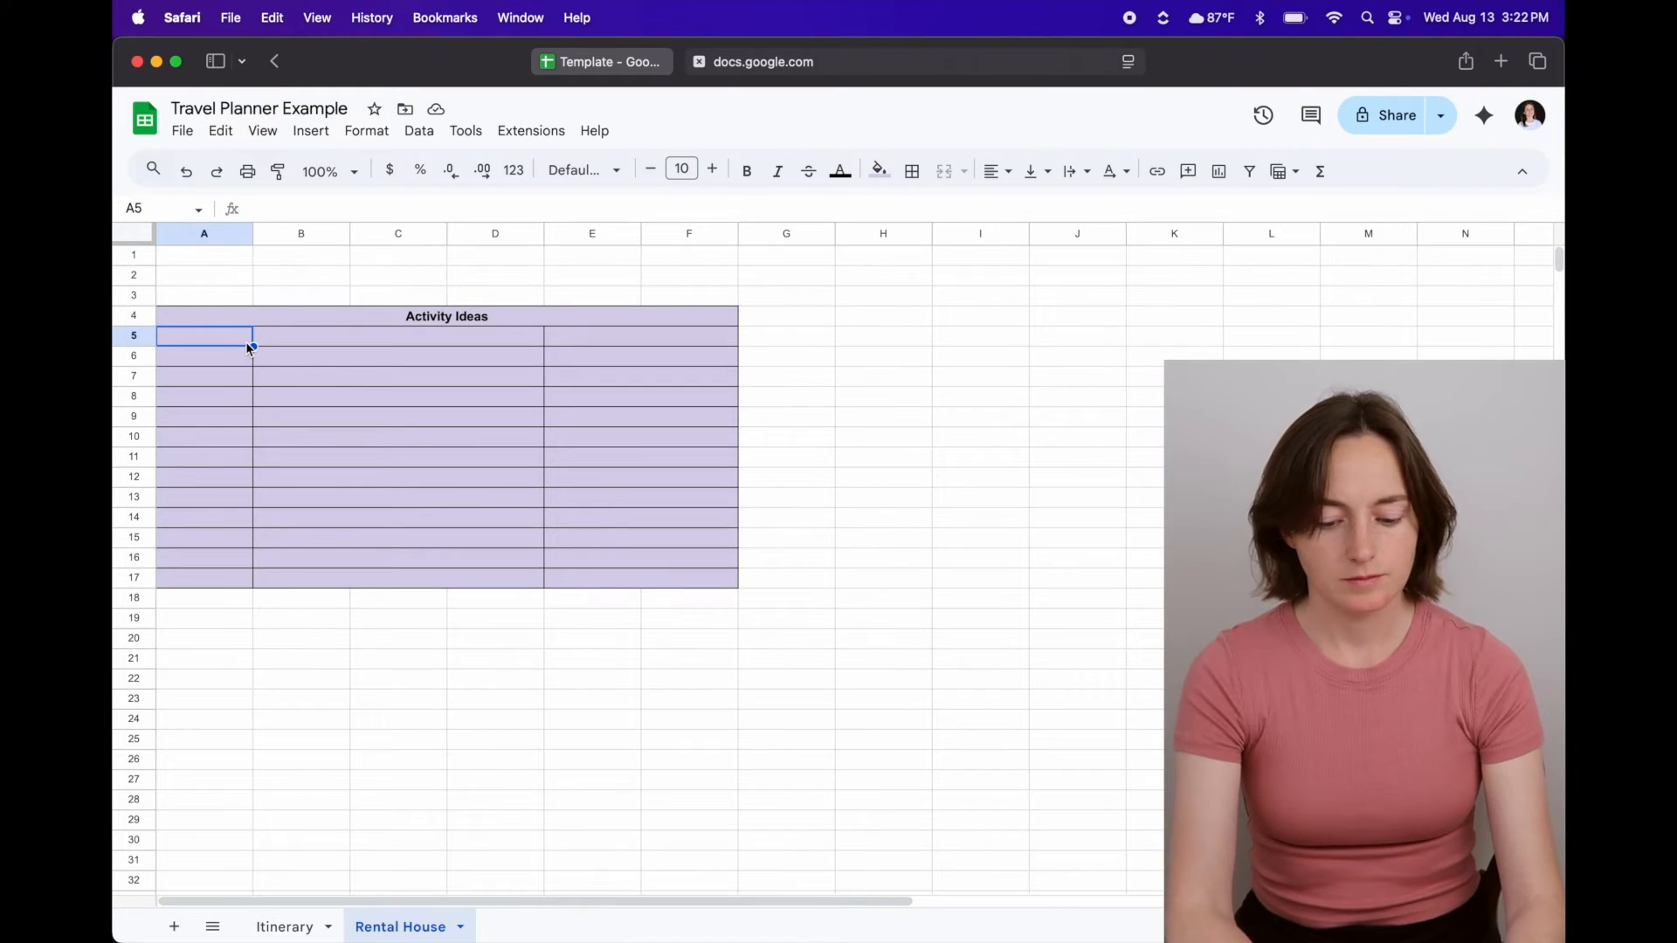
pyautogui.write('Status')
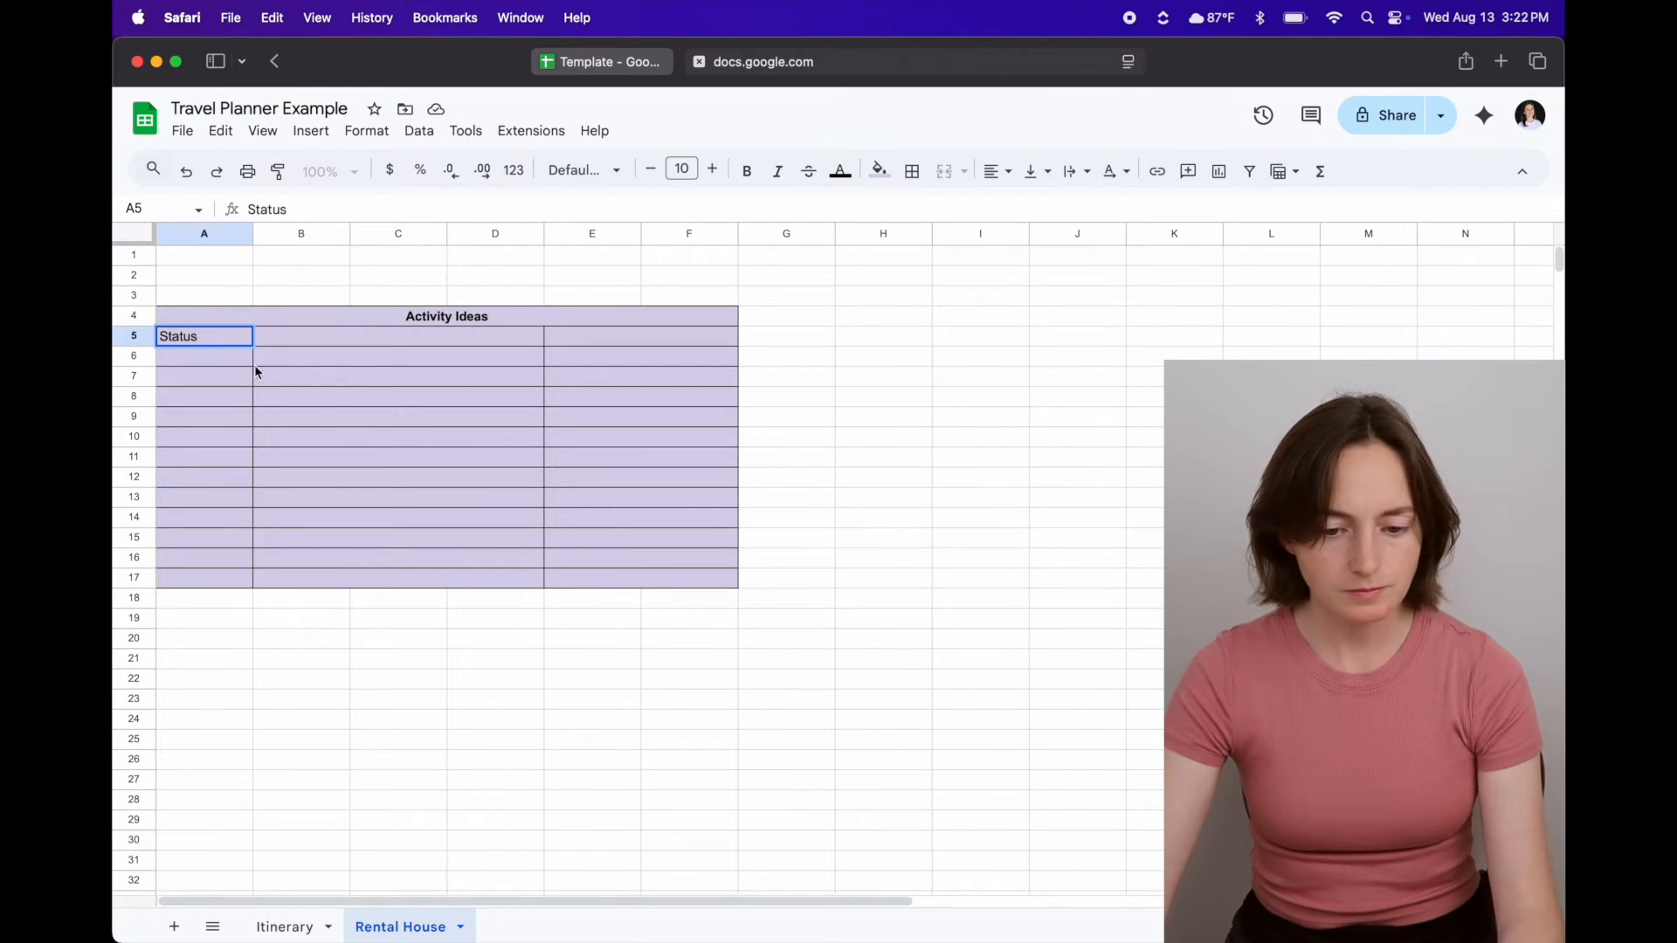
pyautogui.click(319, 402)
# - Check the column headings in the finished template and enter "Description" in B5:D5 and "Website" in E5:F5
pyautogui.click(591, 62)
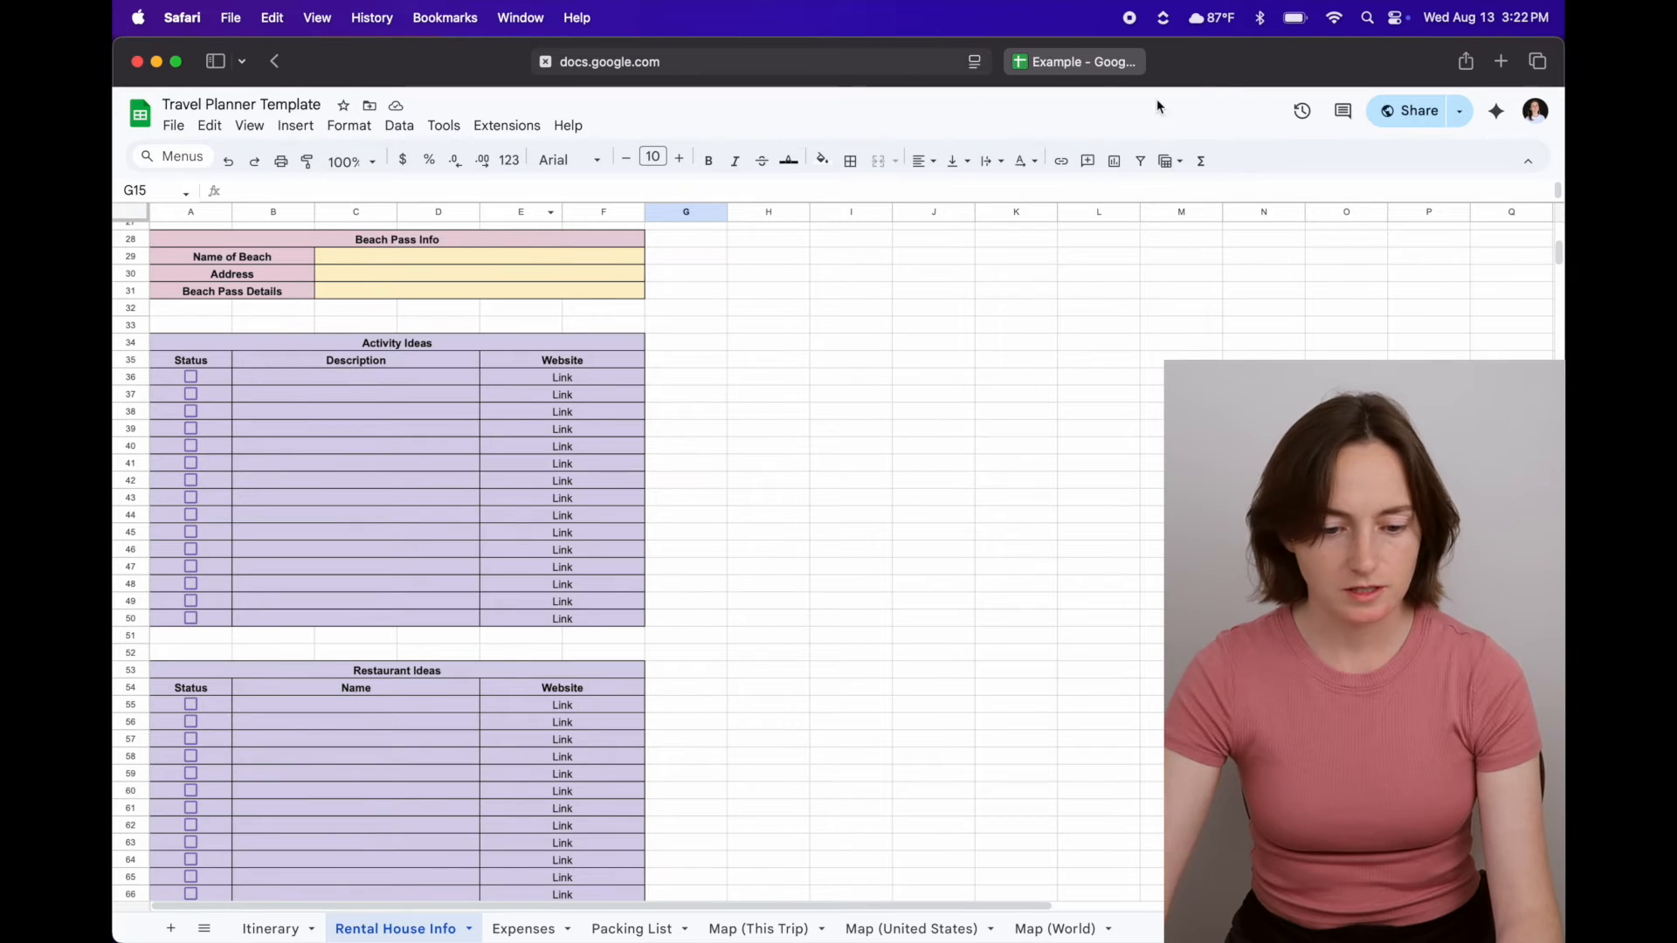
pyautogui.click(1083, 63)
pyautogui.click(393, 341)
pyautogui.write('Description')
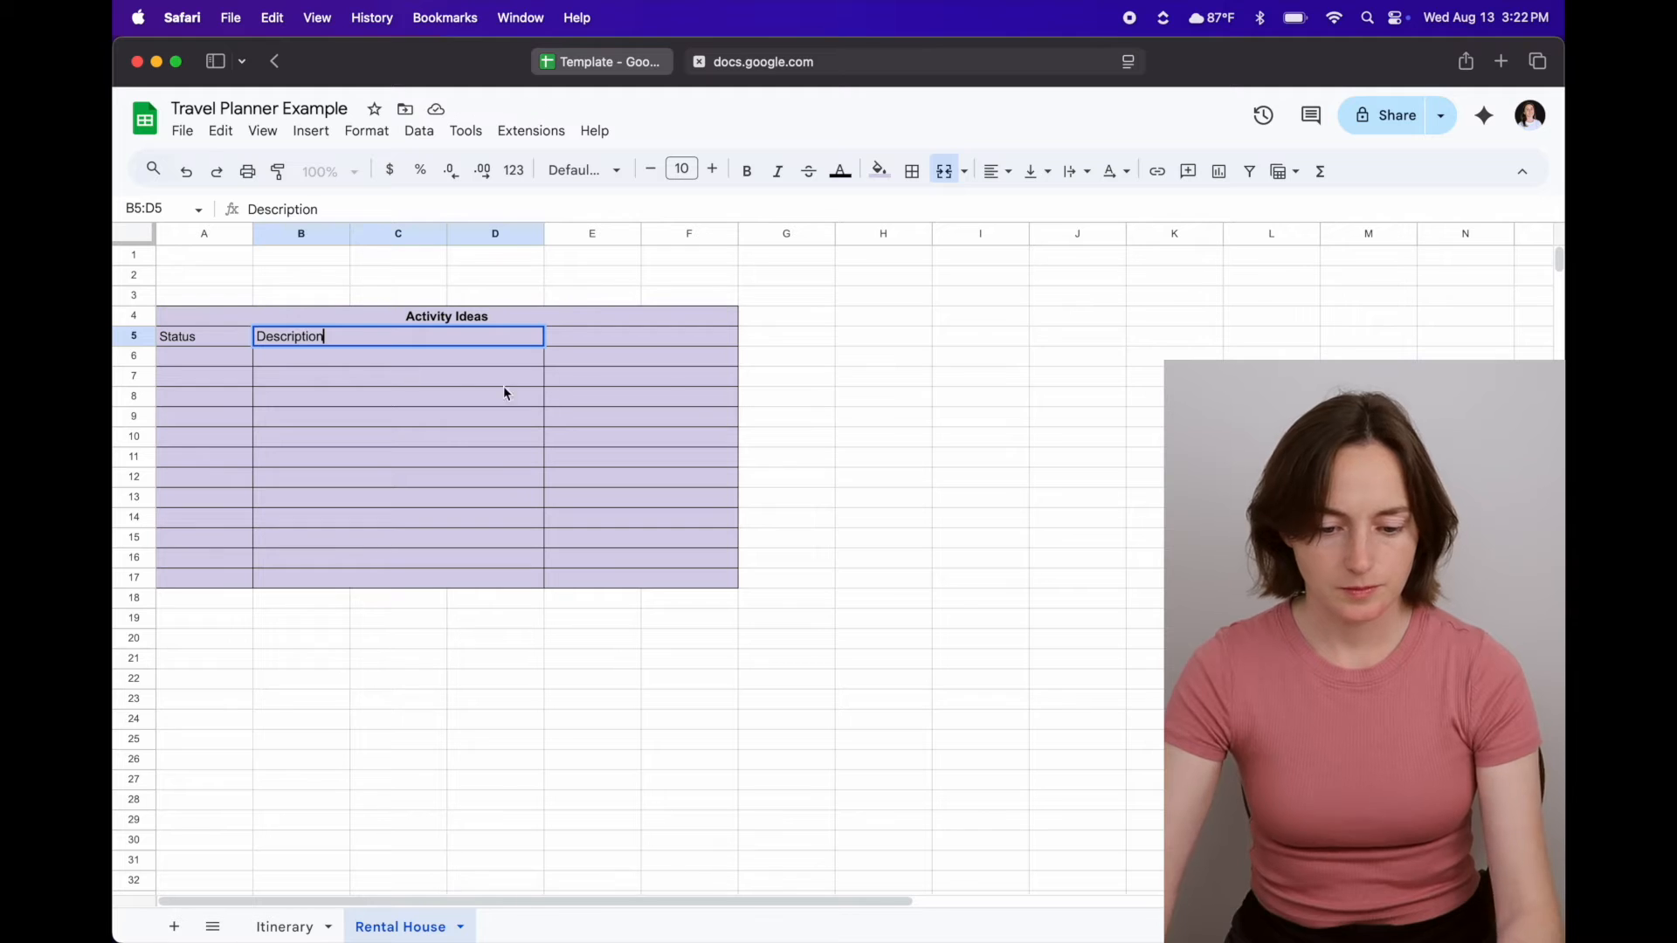
pyautogui.click(653, 334)
pyautogui.write('Website')
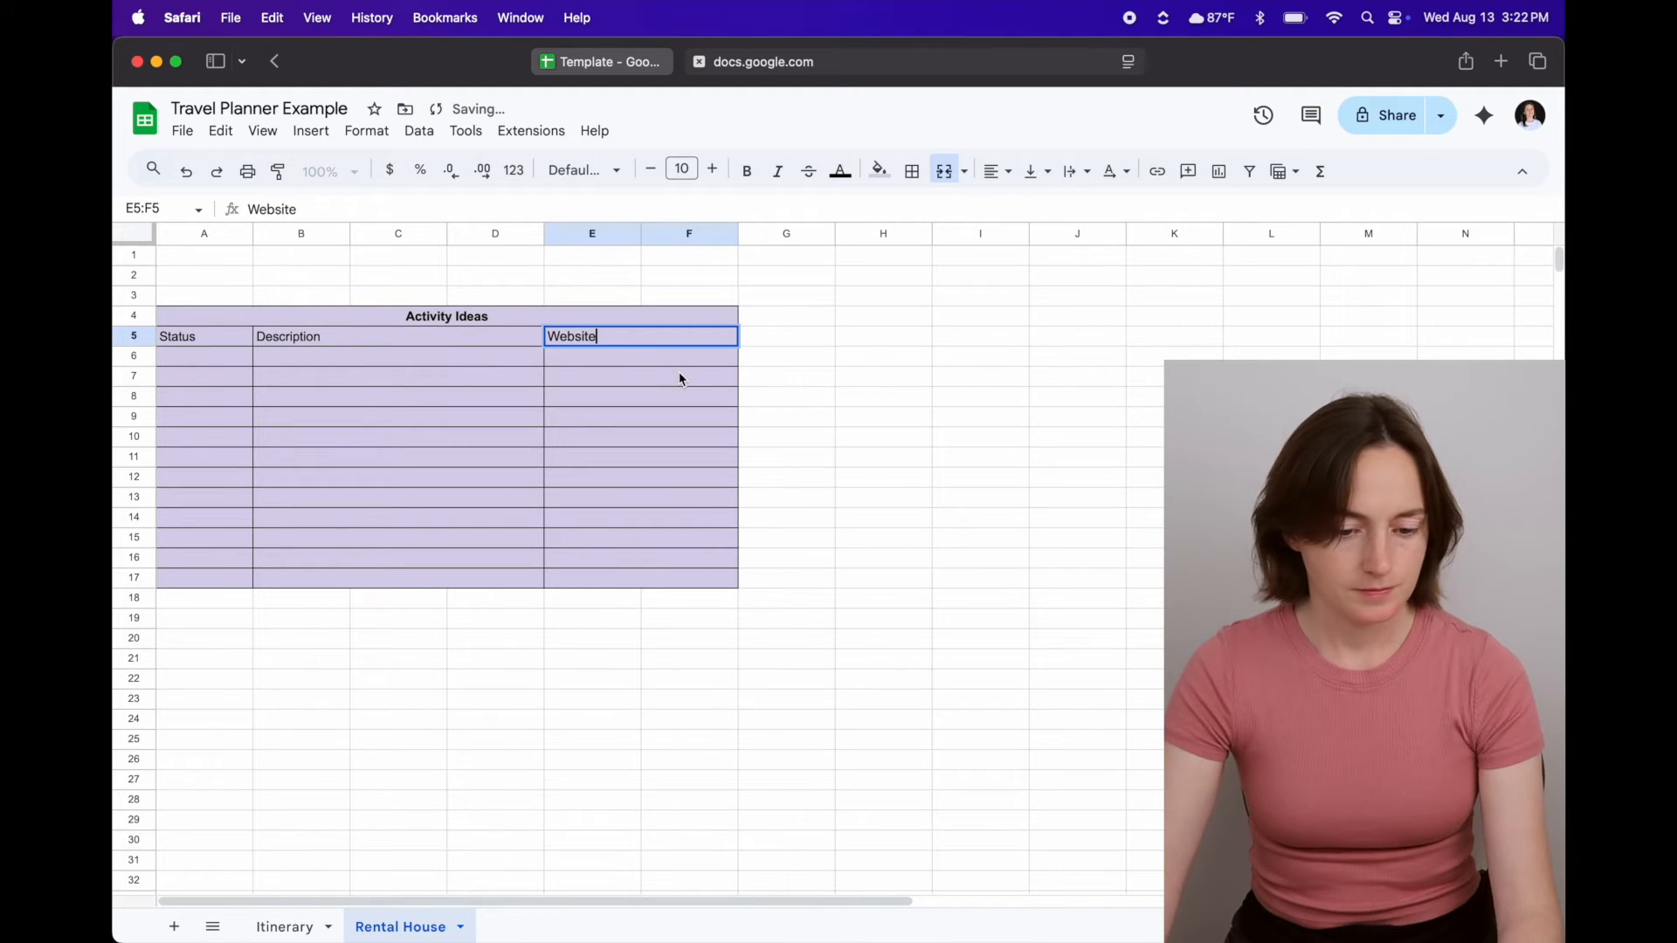
# - Bold and centre the Status, Description and Website headings in A5:F5
pyautogui.moveTo(602, 341); pyautogui.dragTo(217, 339)
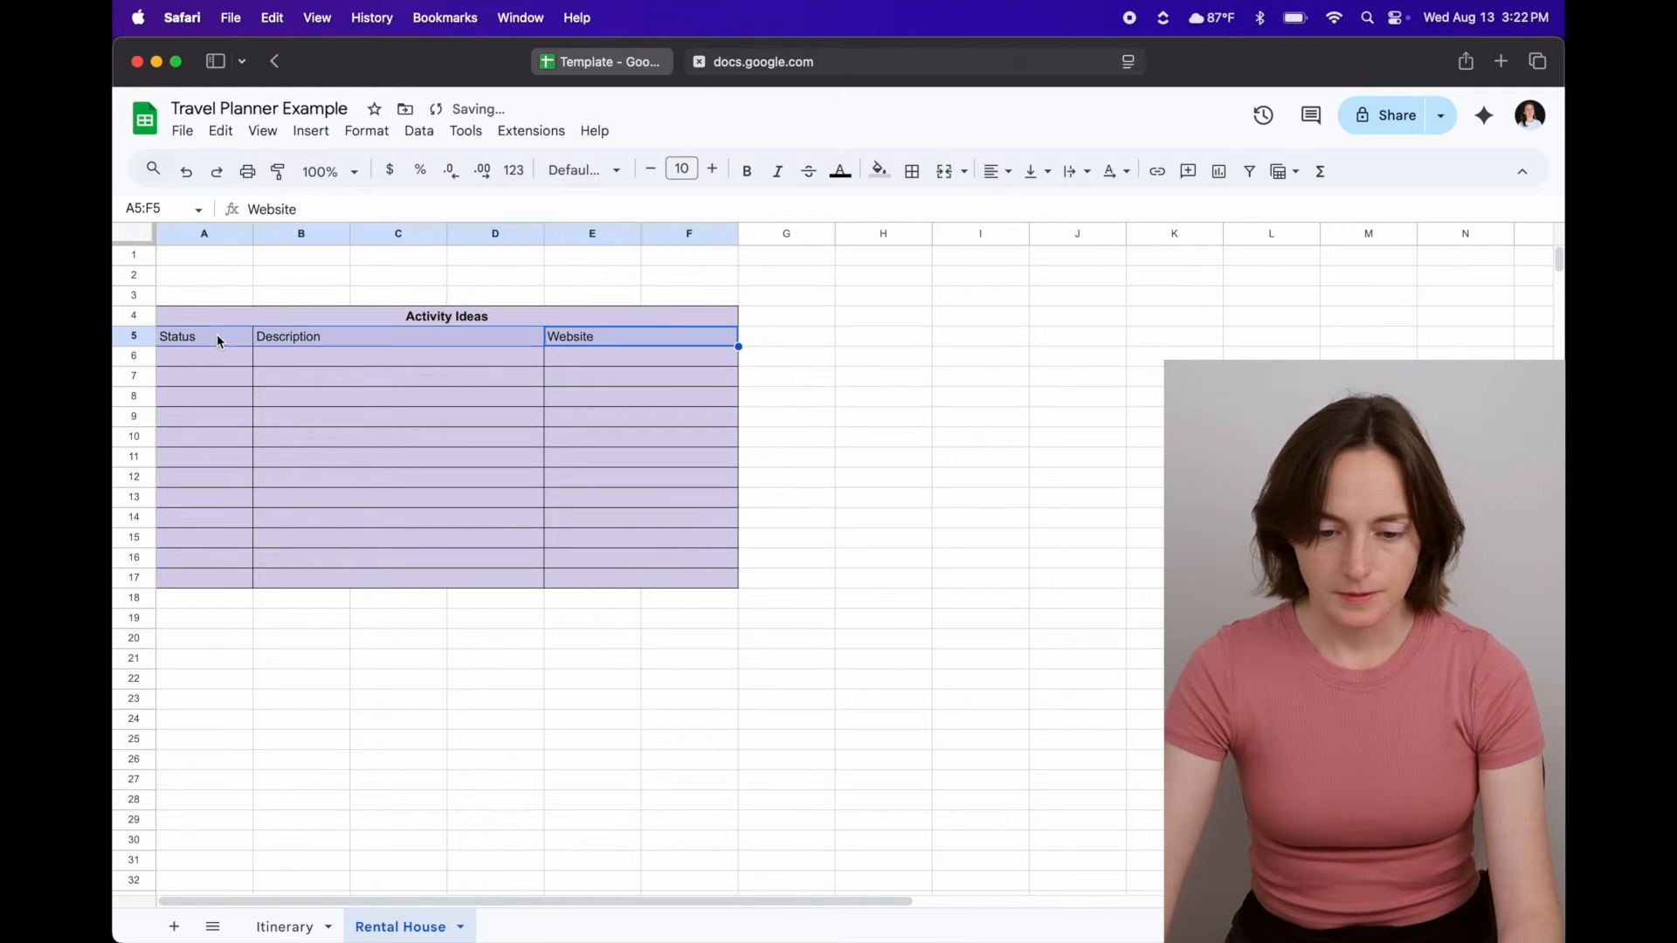
pyautogui.click(748, 172)
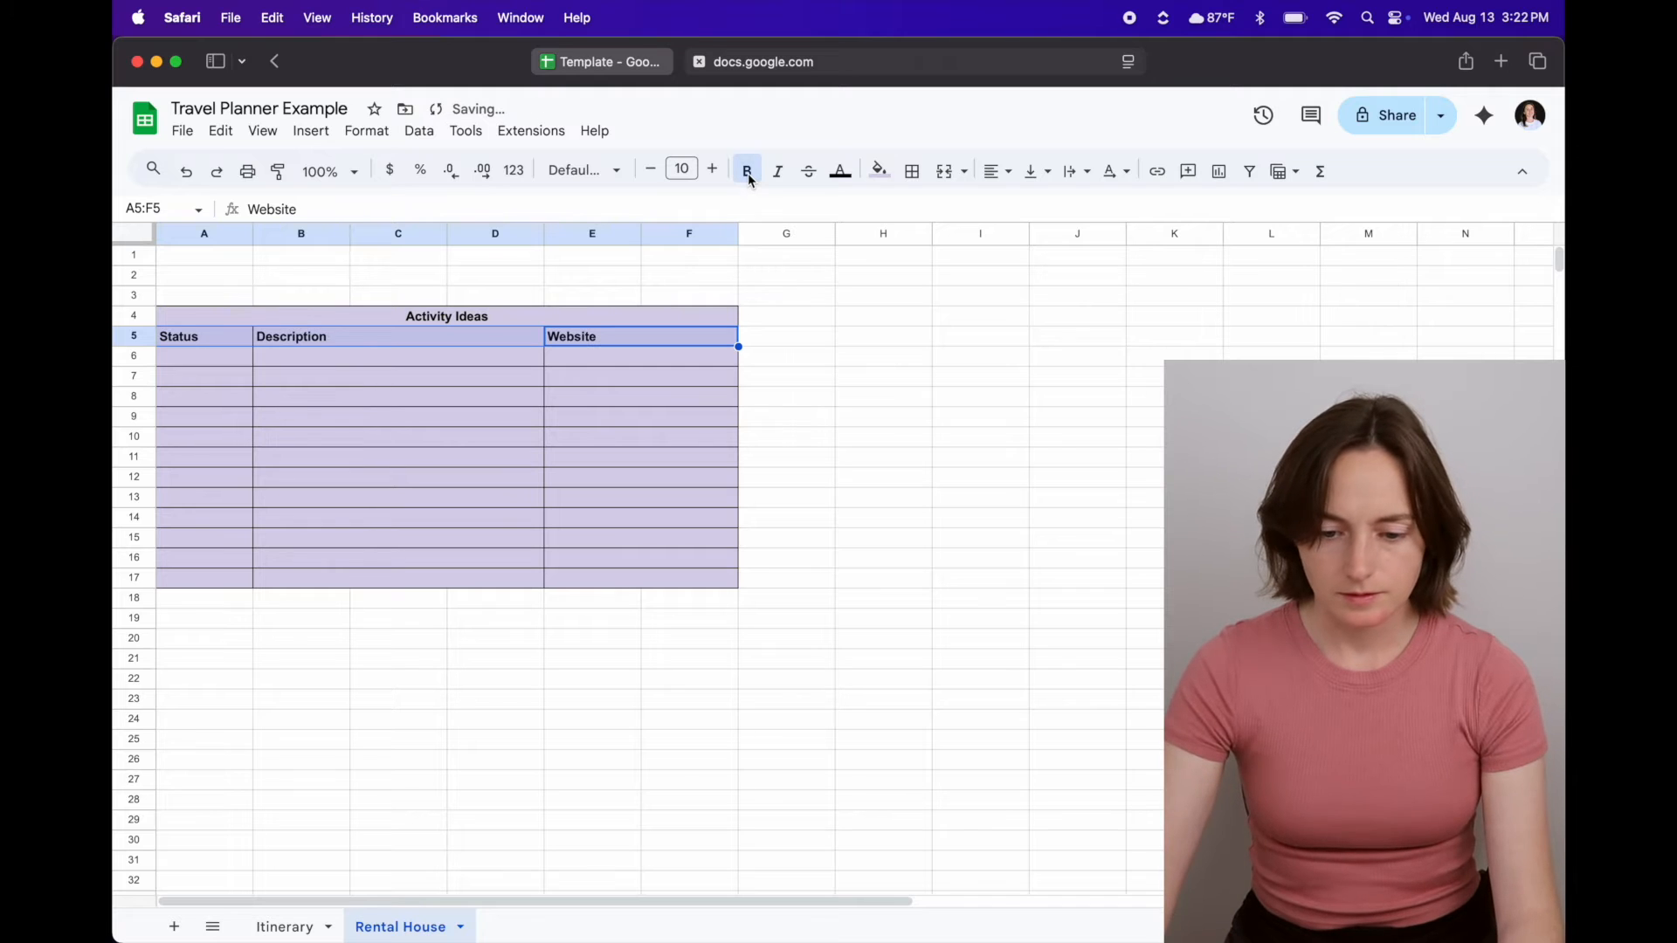
pyautogui.click(1000, 172)
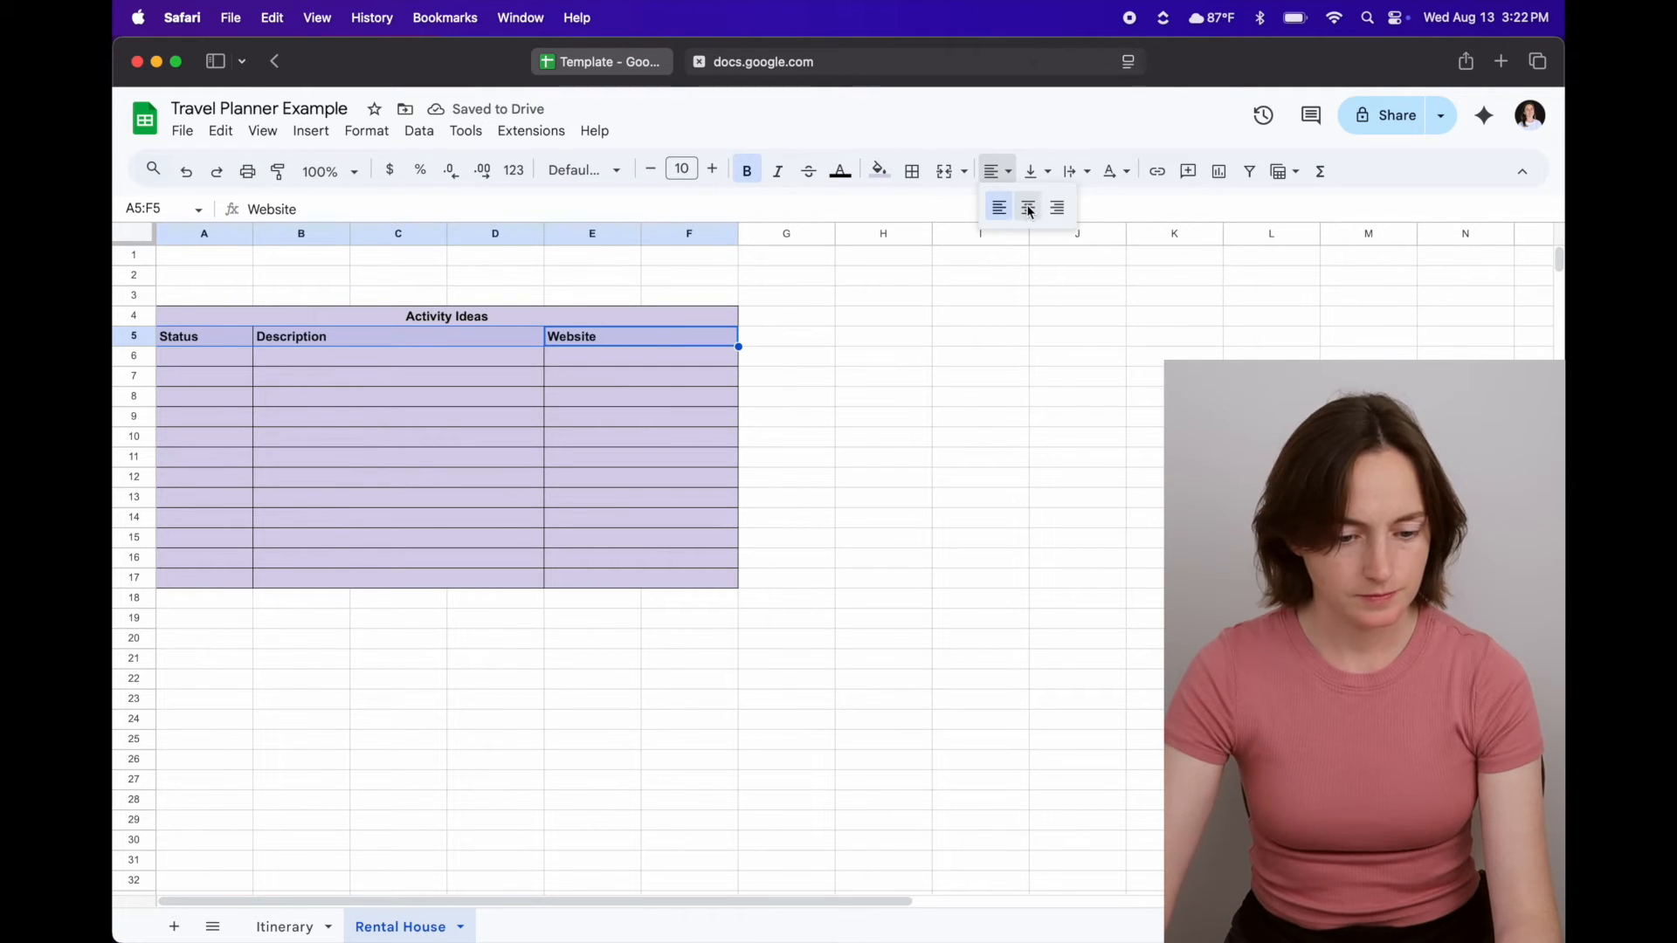
pyautogui.click(1023, 207)
pyautogui.click(312, 382)
# - Insert a checkbox in A6 under the Status heading
pyautogui.click(218, 356)
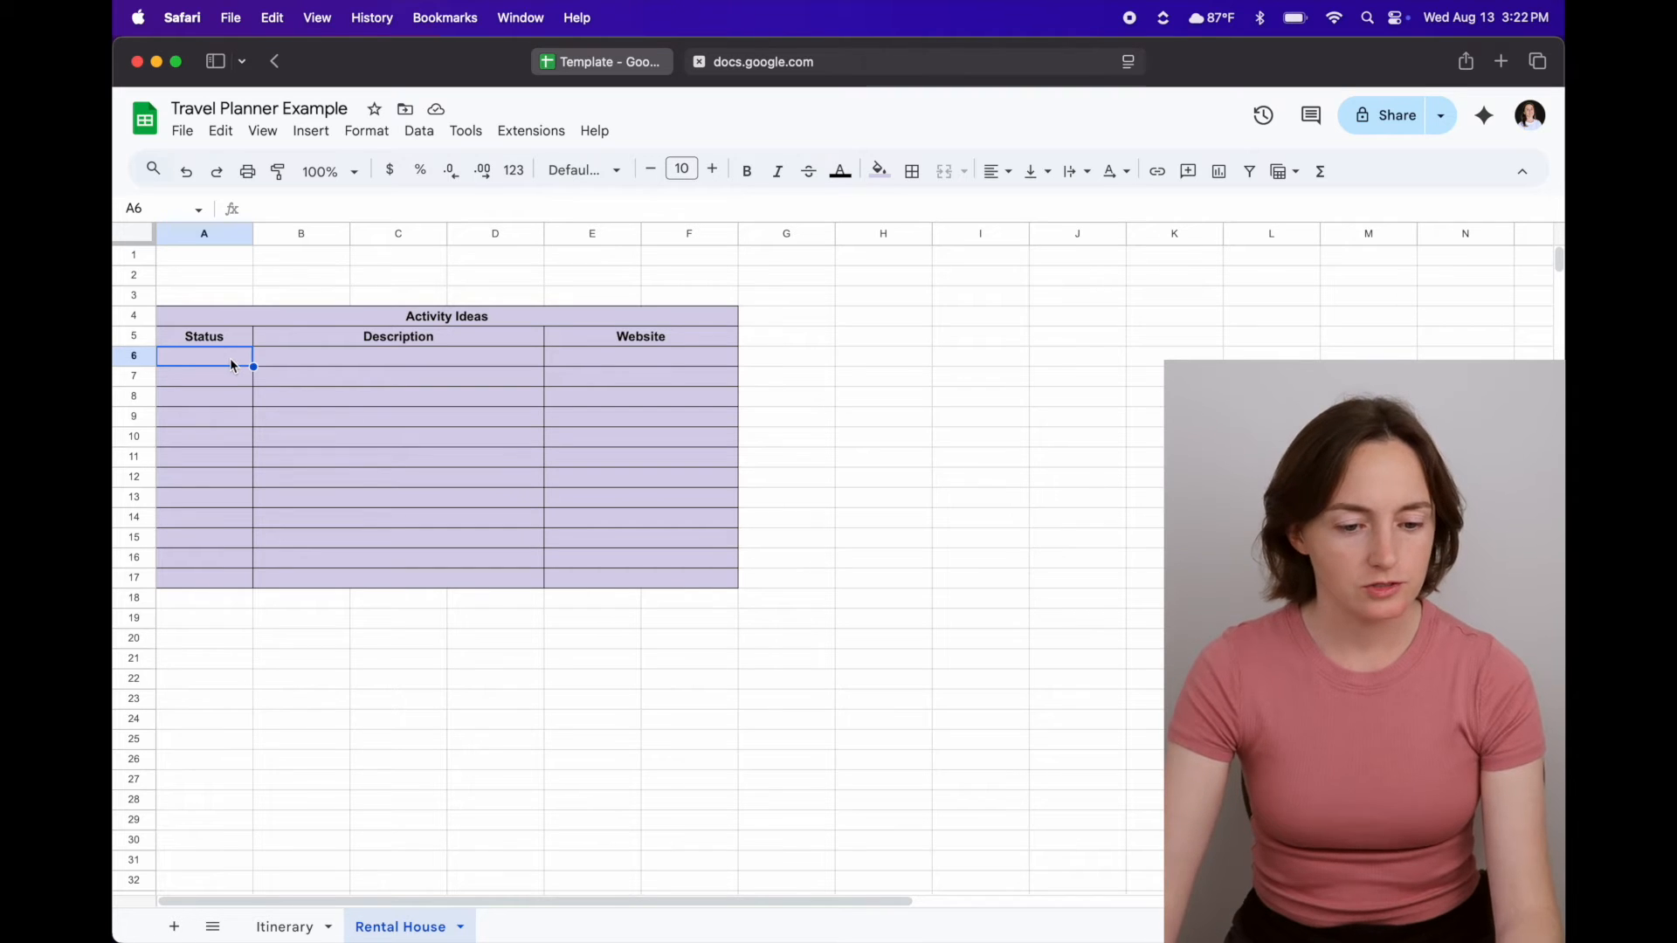
pyautogui.click(311, 133)
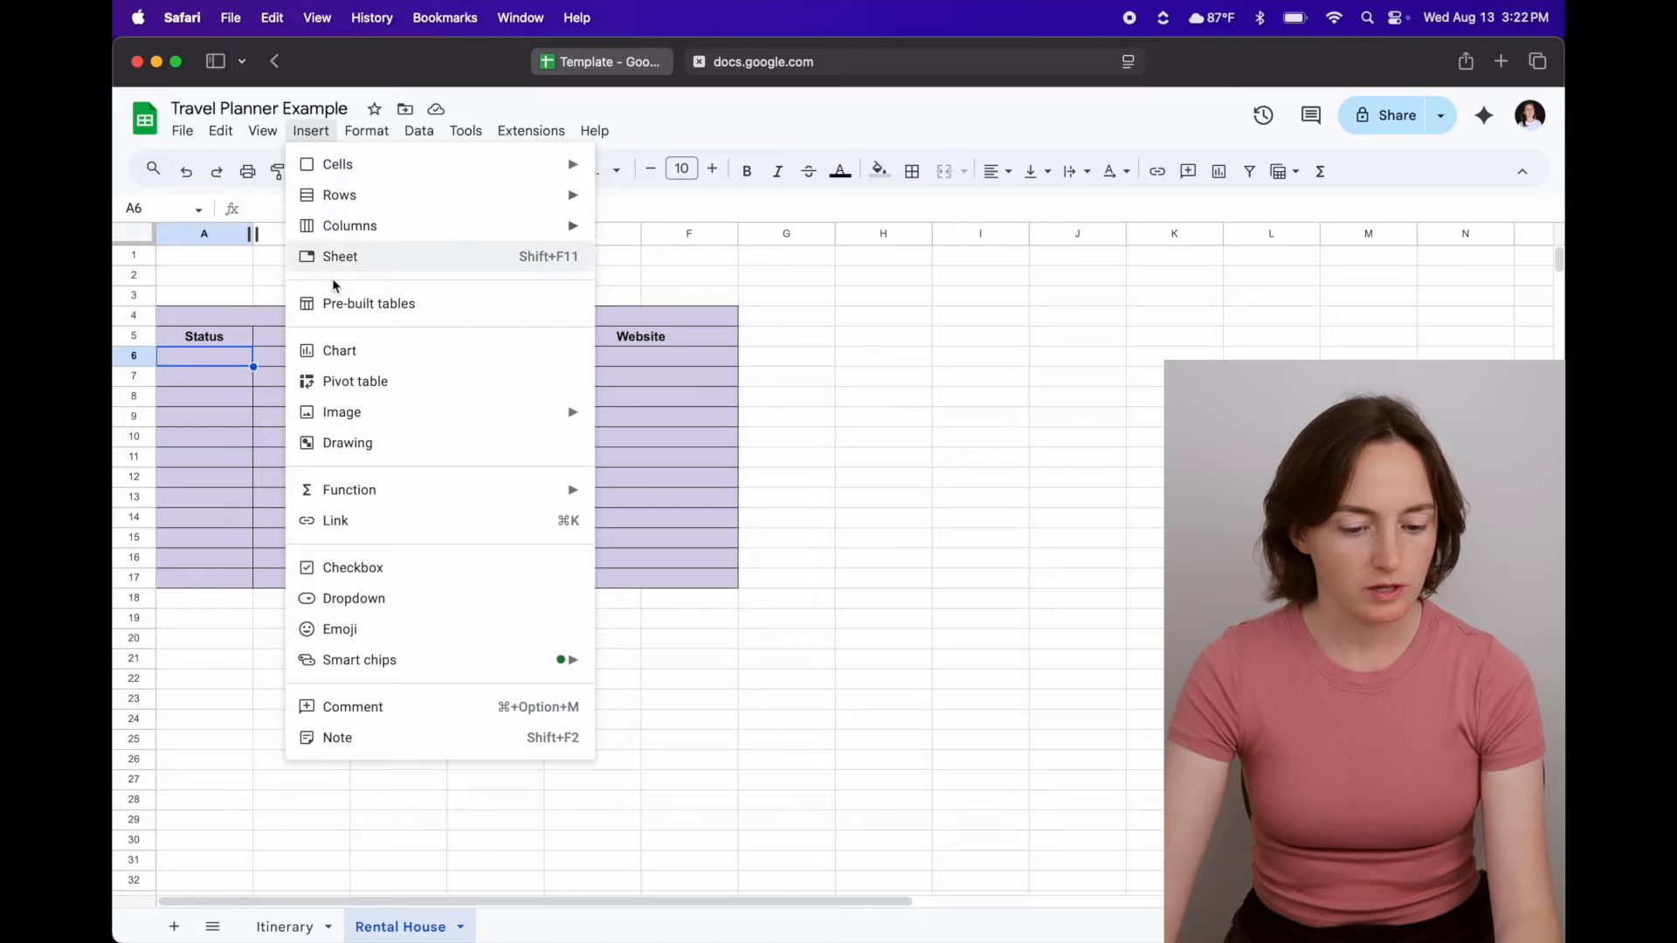
pyautogui.click(424, 569)
pyautogui.click(346, 666)
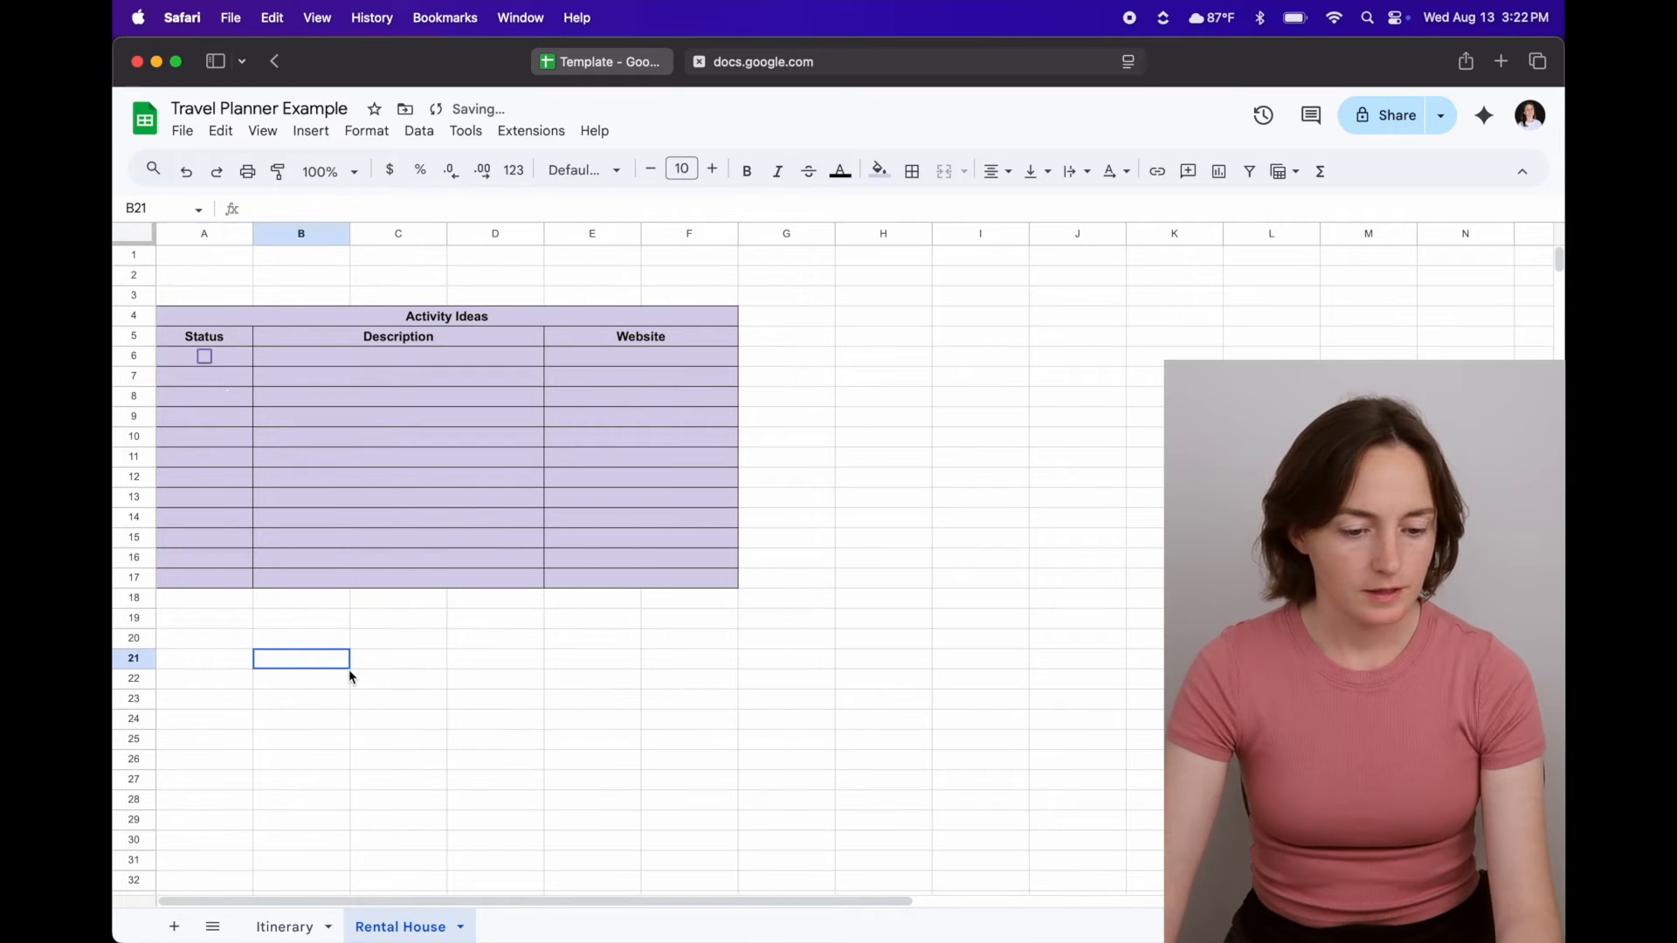
# - Copy the checkbox from A6 to A7:A17
pyautogui.click(227, 355)
pyautogui.press('super+c')
pyautogui.moveTo(232, 377); pyautogui.dragTo(223, 579)
pyautogui.press('super+v')
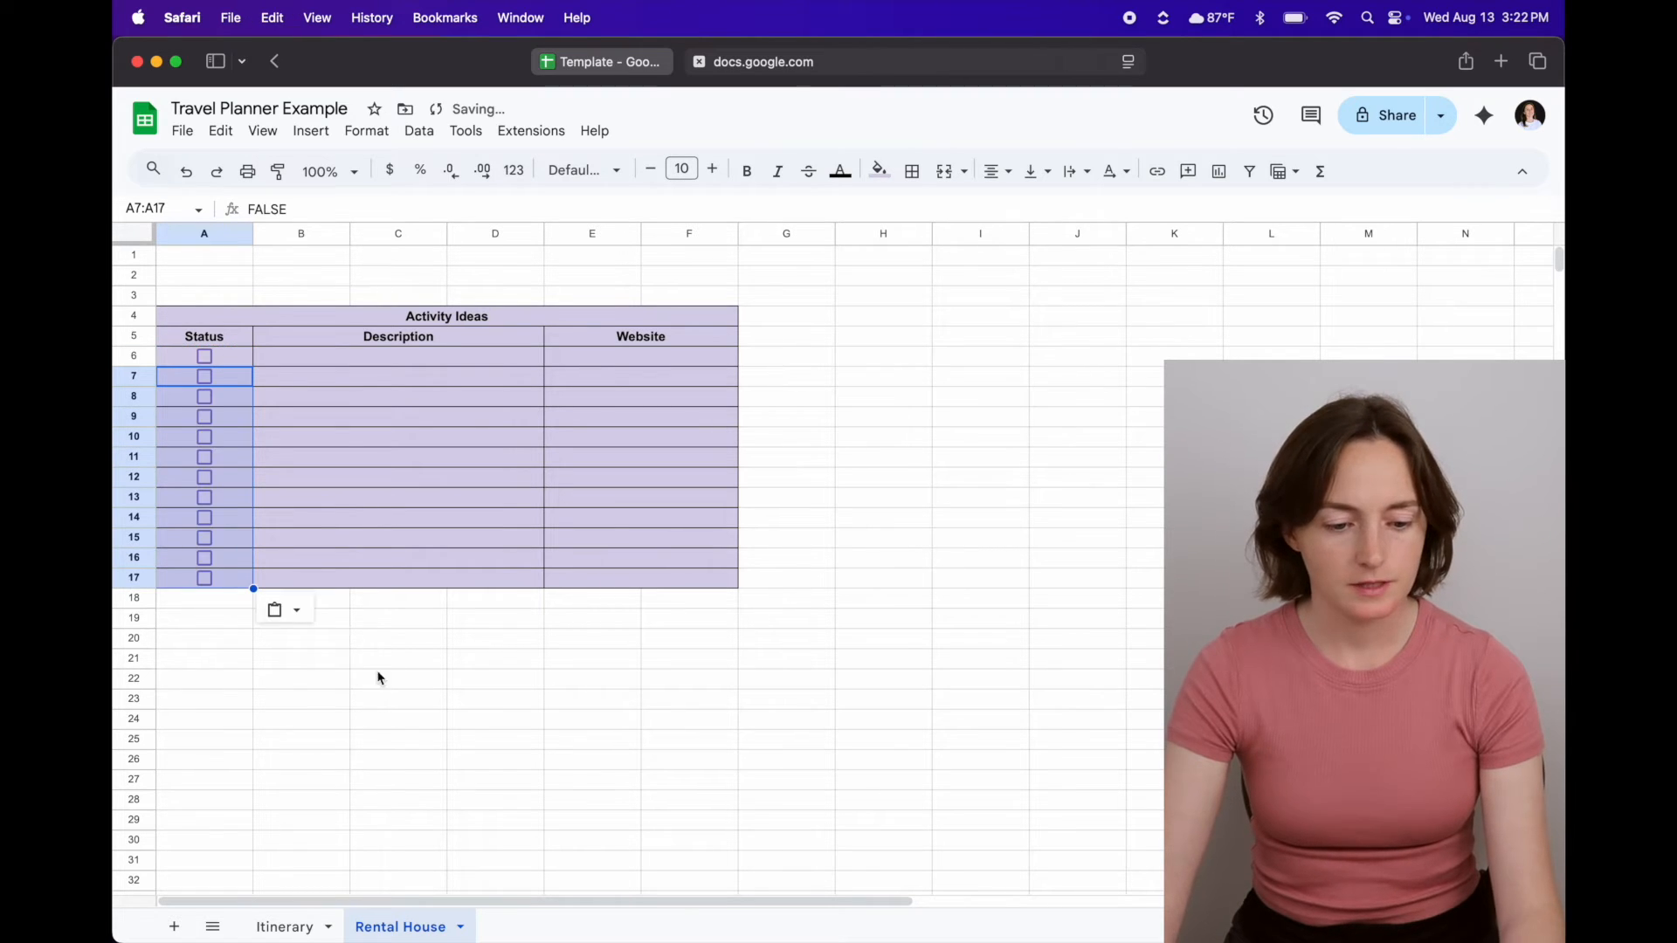
pyautogui.click(374, 669)
# - Tick the Status checkbox in A6 and select a cell in the Website column
pyautogui.click(205, 358)
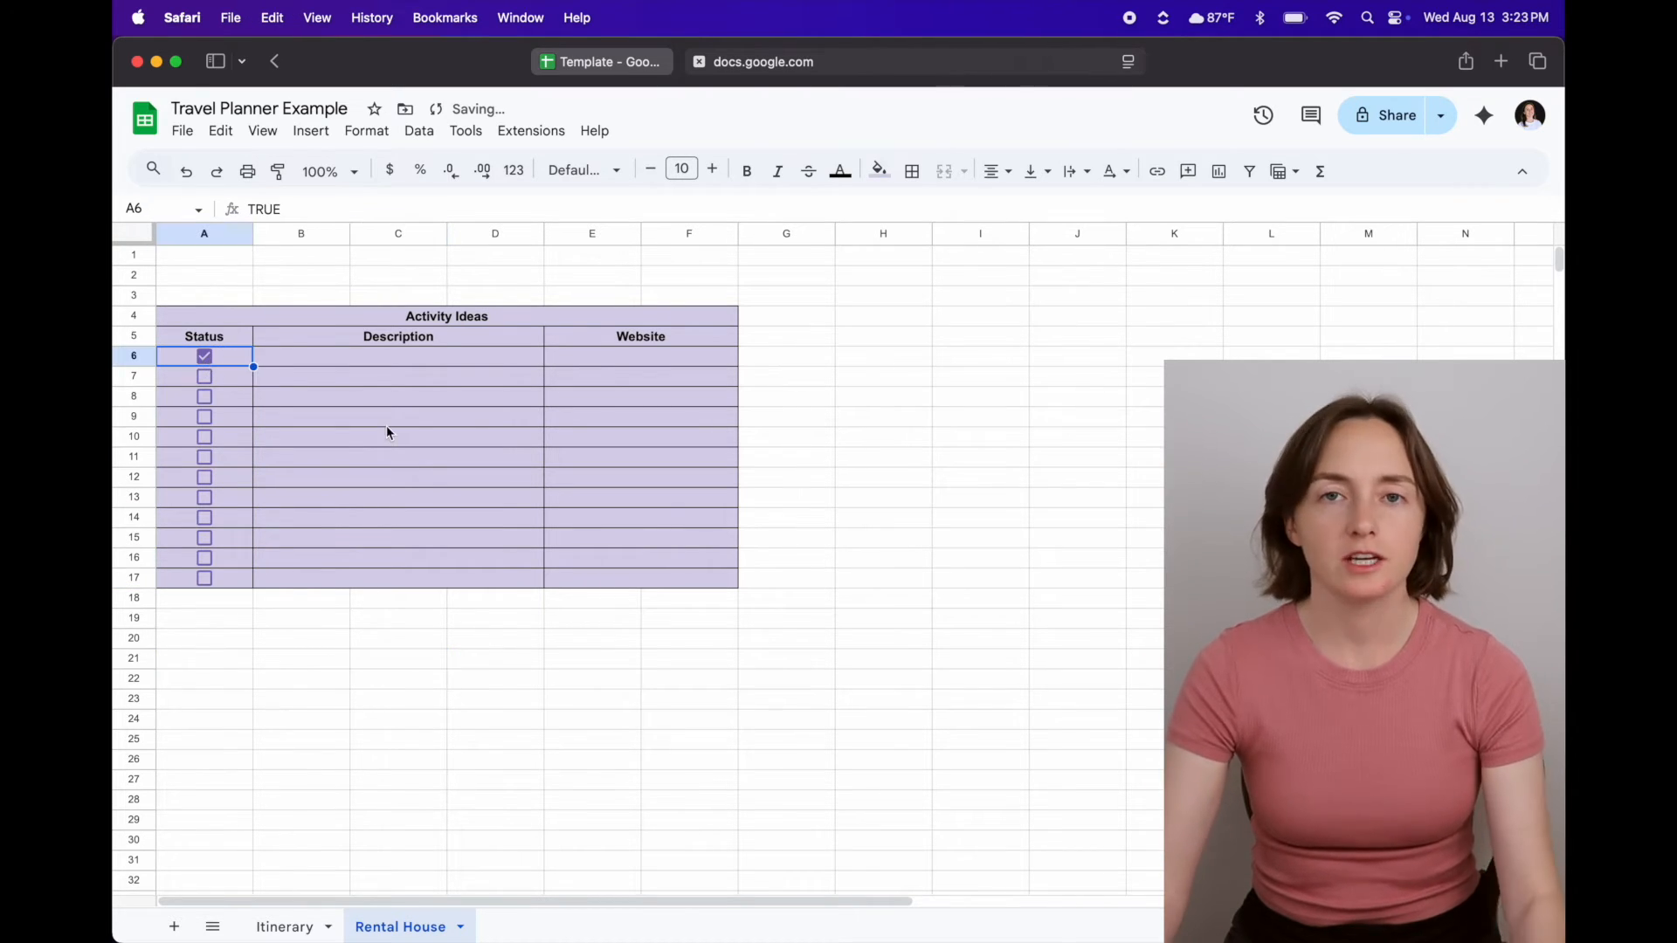
pyautogui.click(647, 364)
pyautogui.click(611, 465)
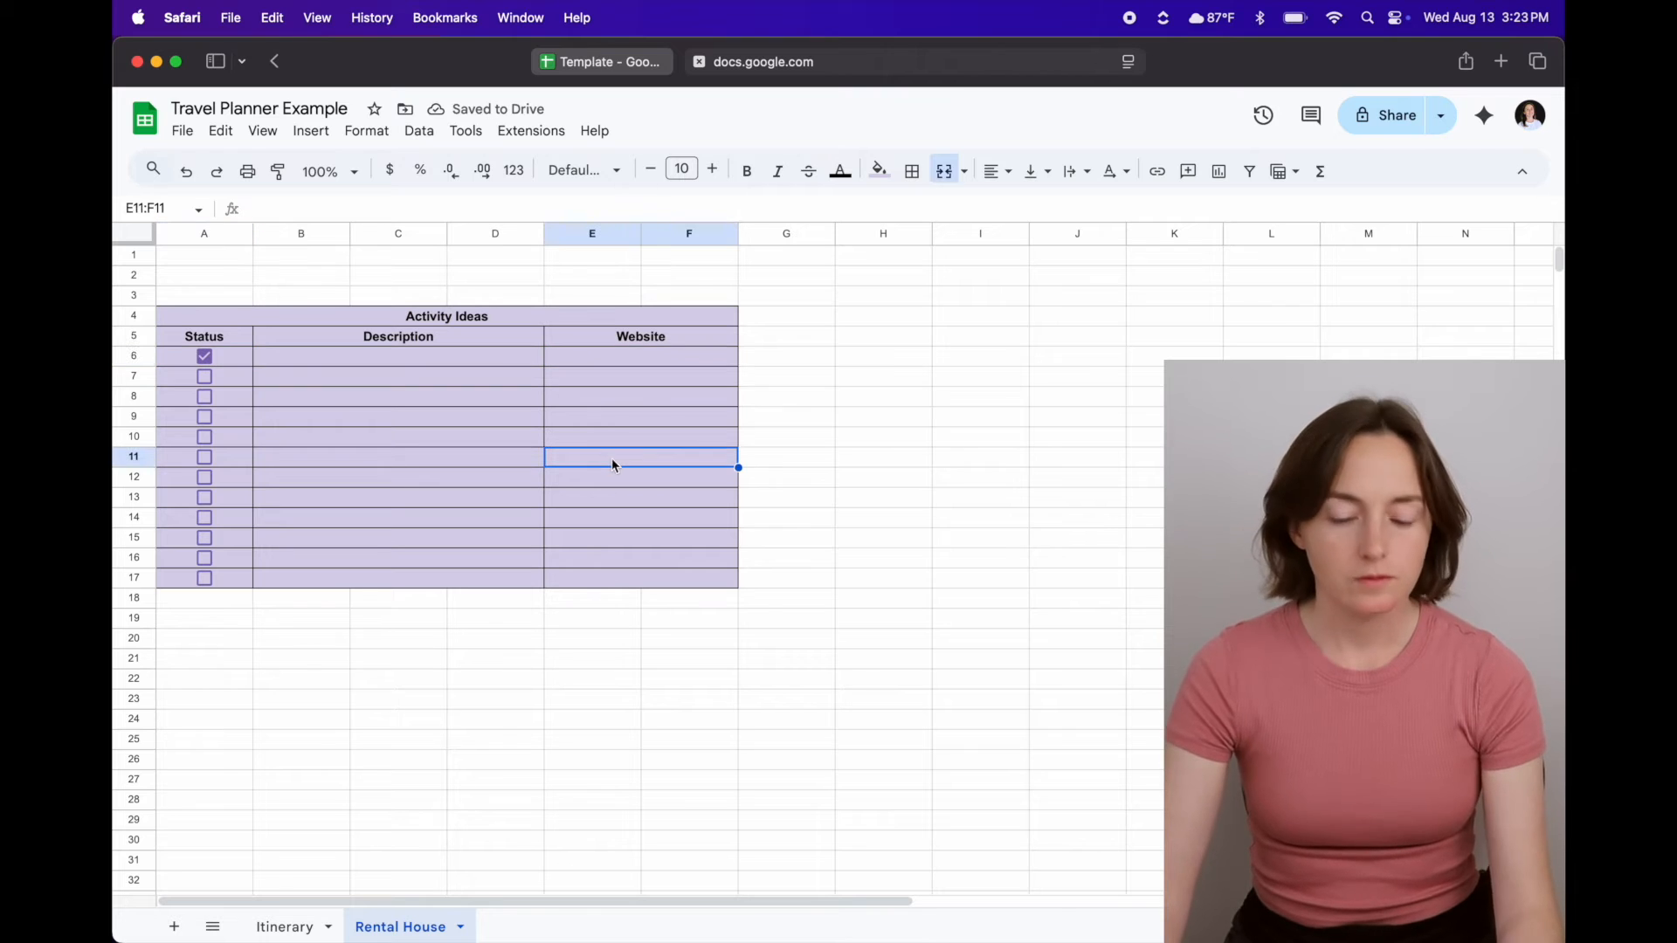
# - Copy range B3:E9, the expense title and first table rows, from the Expenses sheet of the Travel Planner Template
pyautogui.click(409, 495)
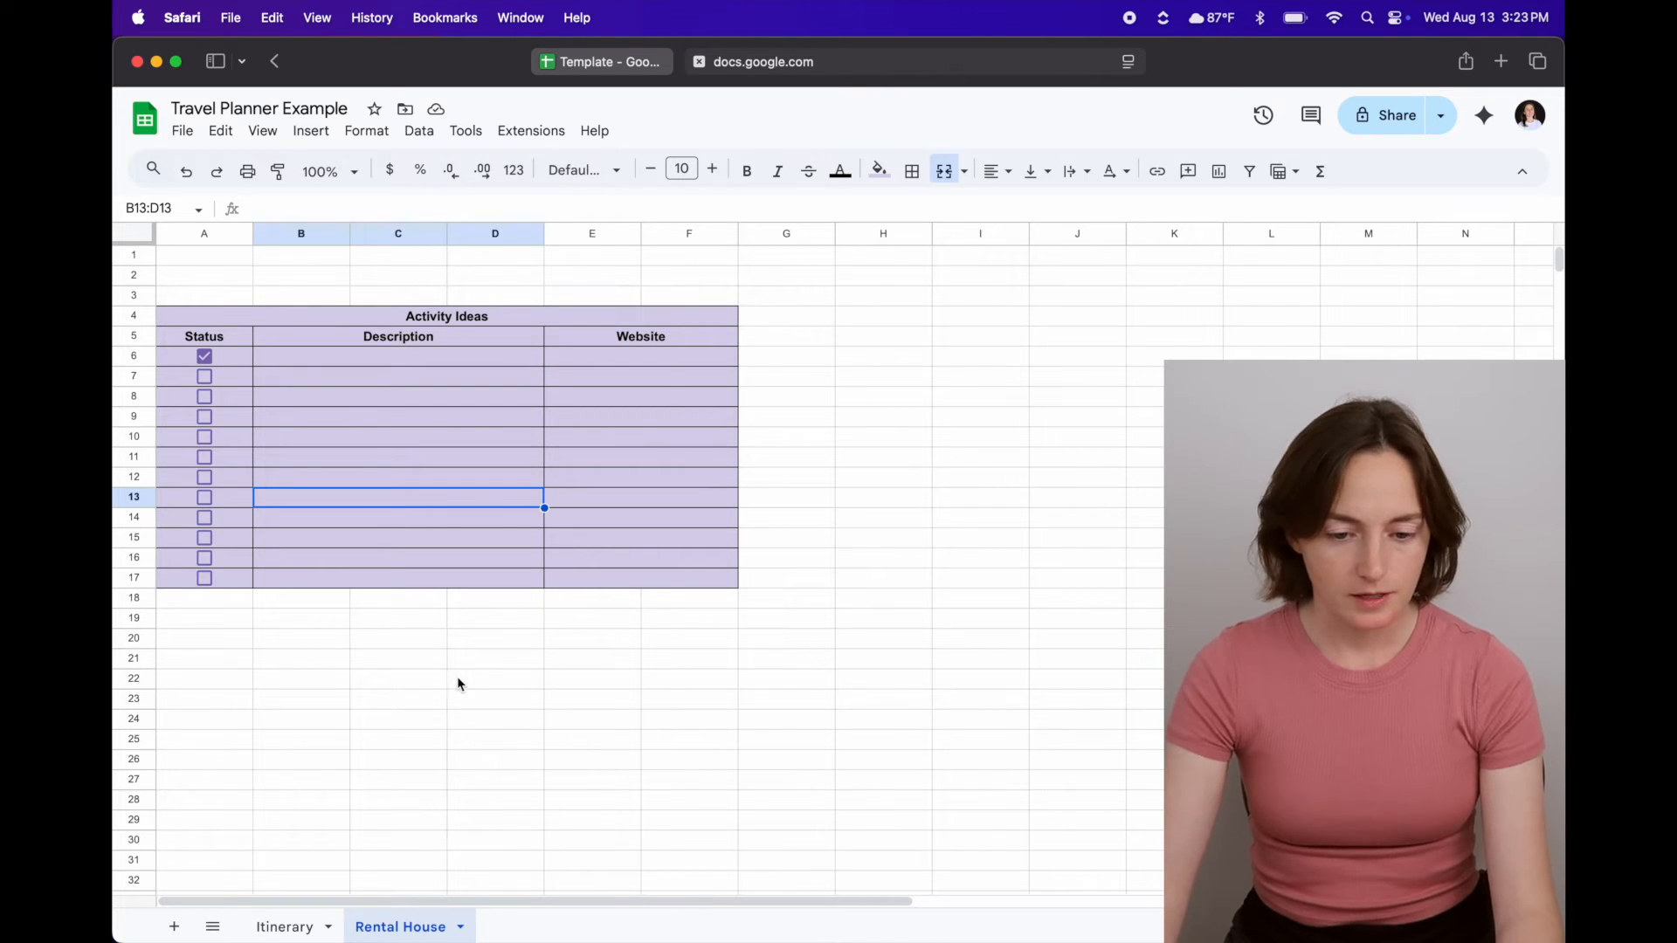
pyautogui.hotkey('ctrl', 'shift', 'Tab')
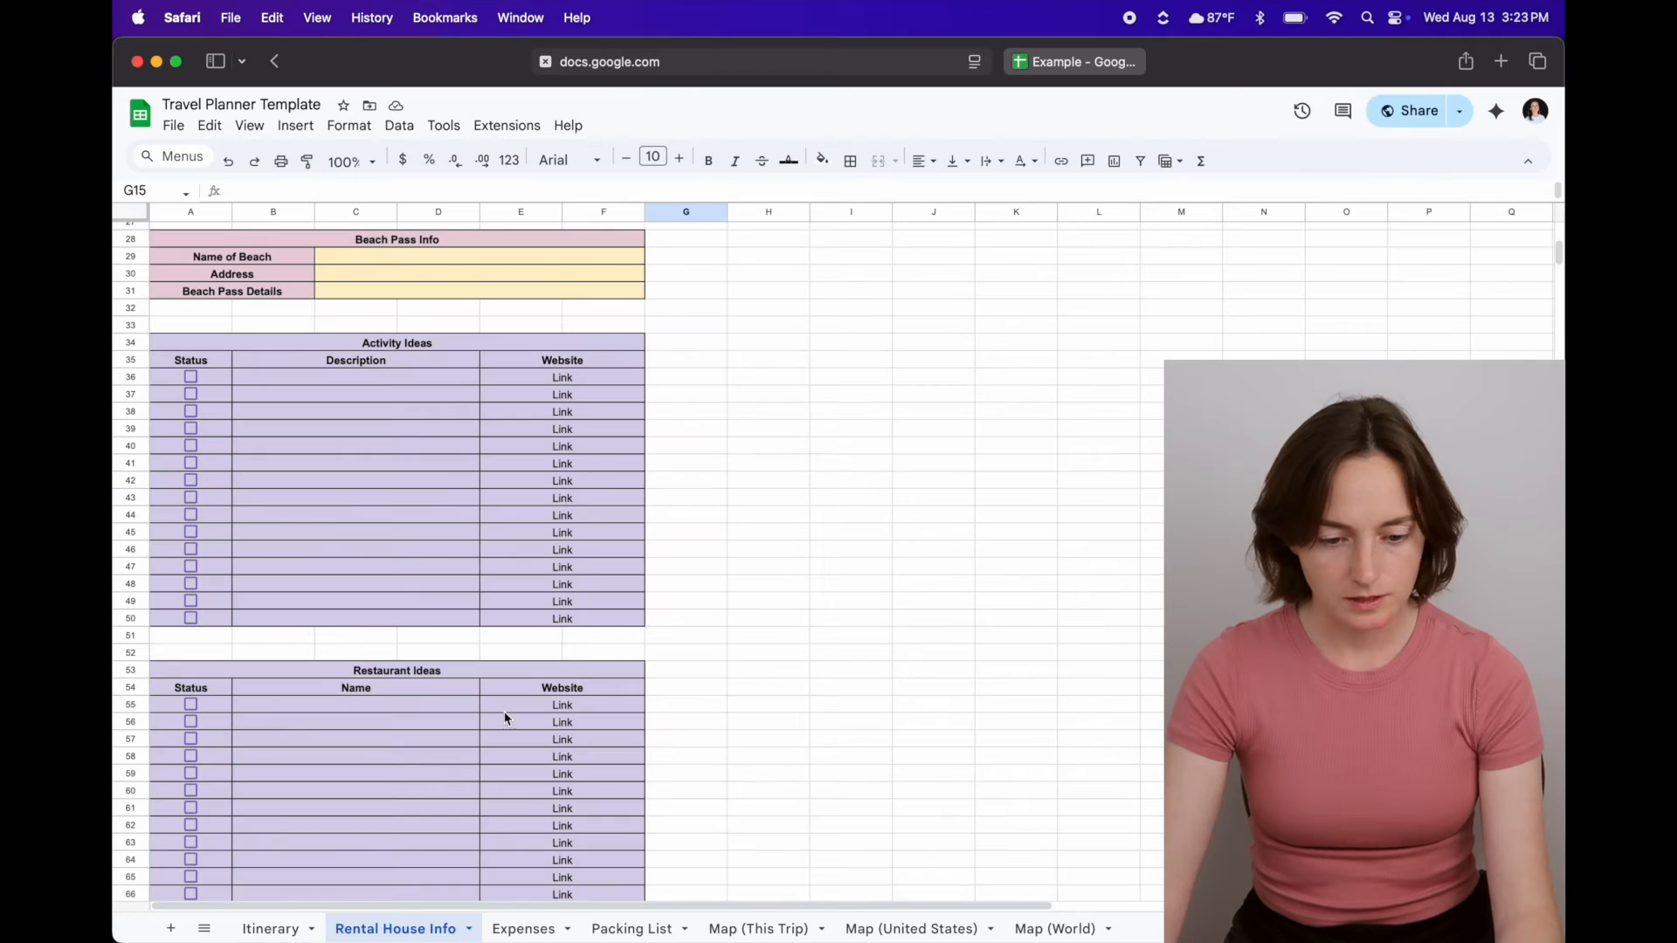
pyautogui.click(524, 929)
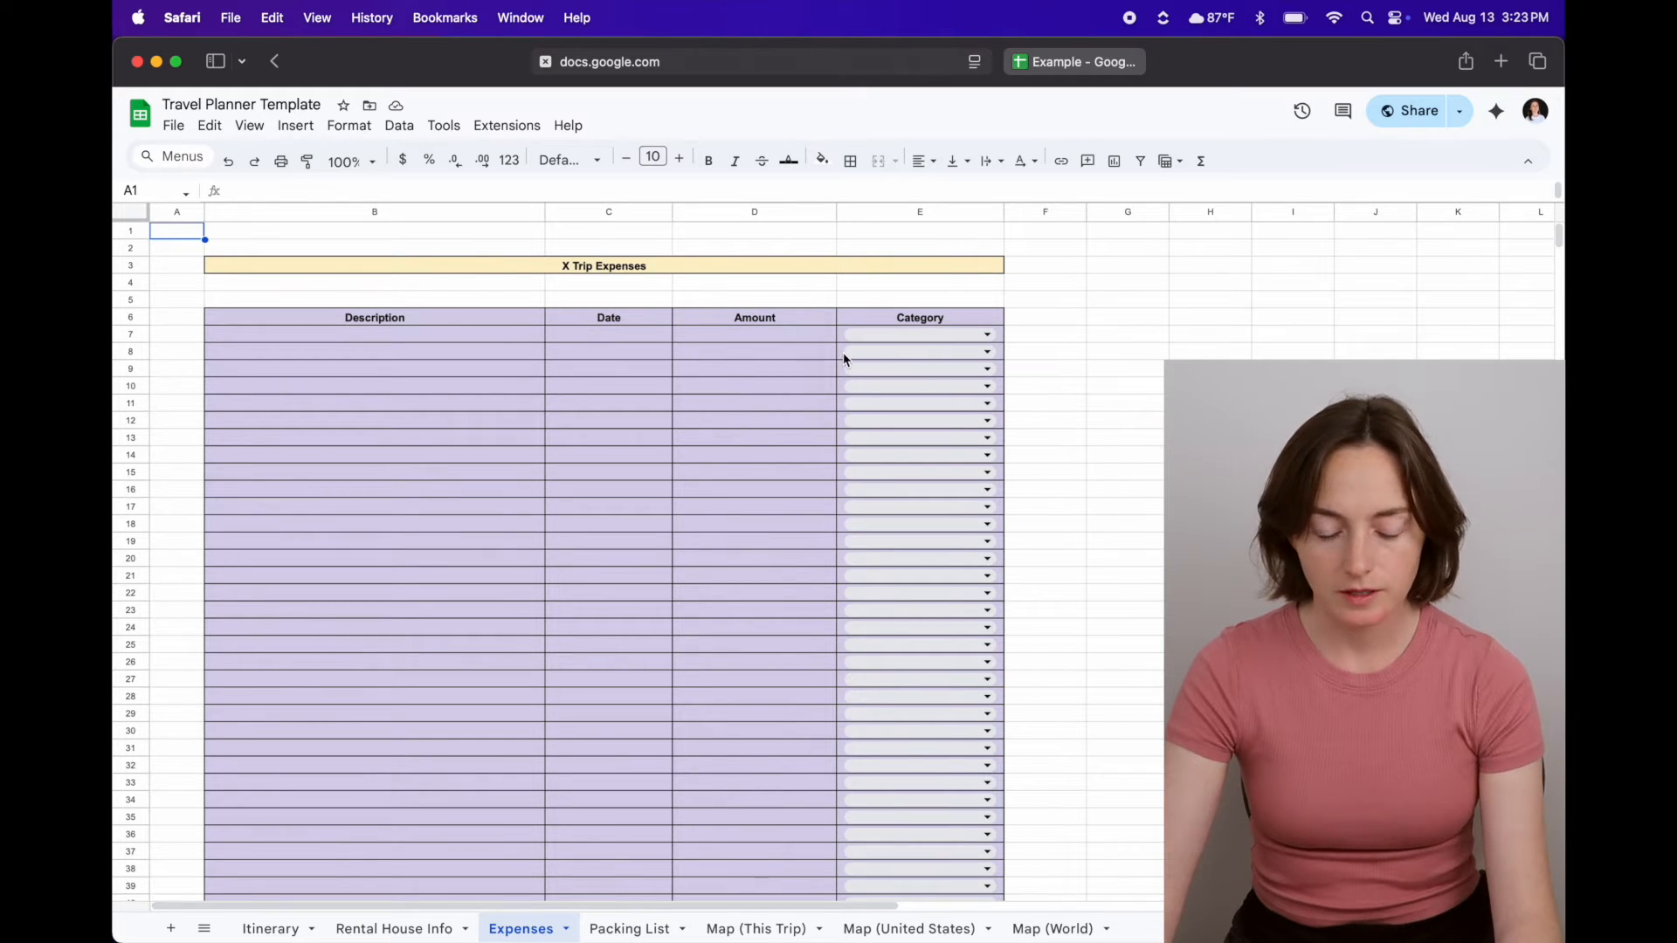
pyautogui.moveTo(262, 266); pyautogui.dragTo(271, 375)
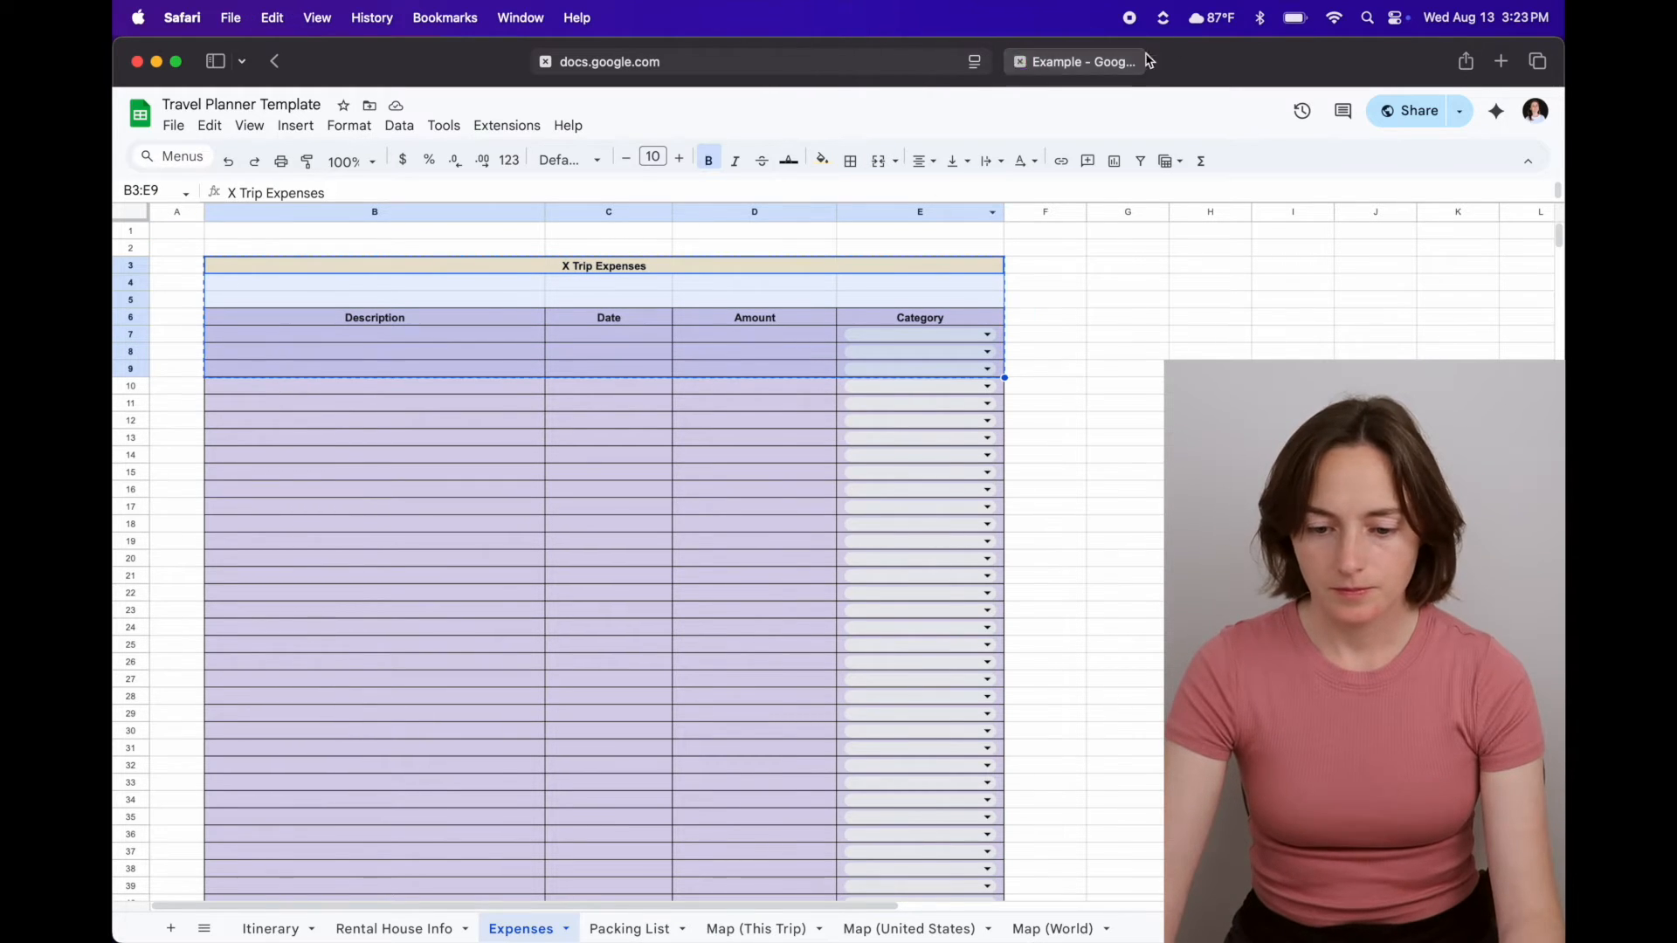
# - Add a new sheet to the Travel Planner Example spreadsheet and name it Expenses
pyautogui.click(1092, 63)
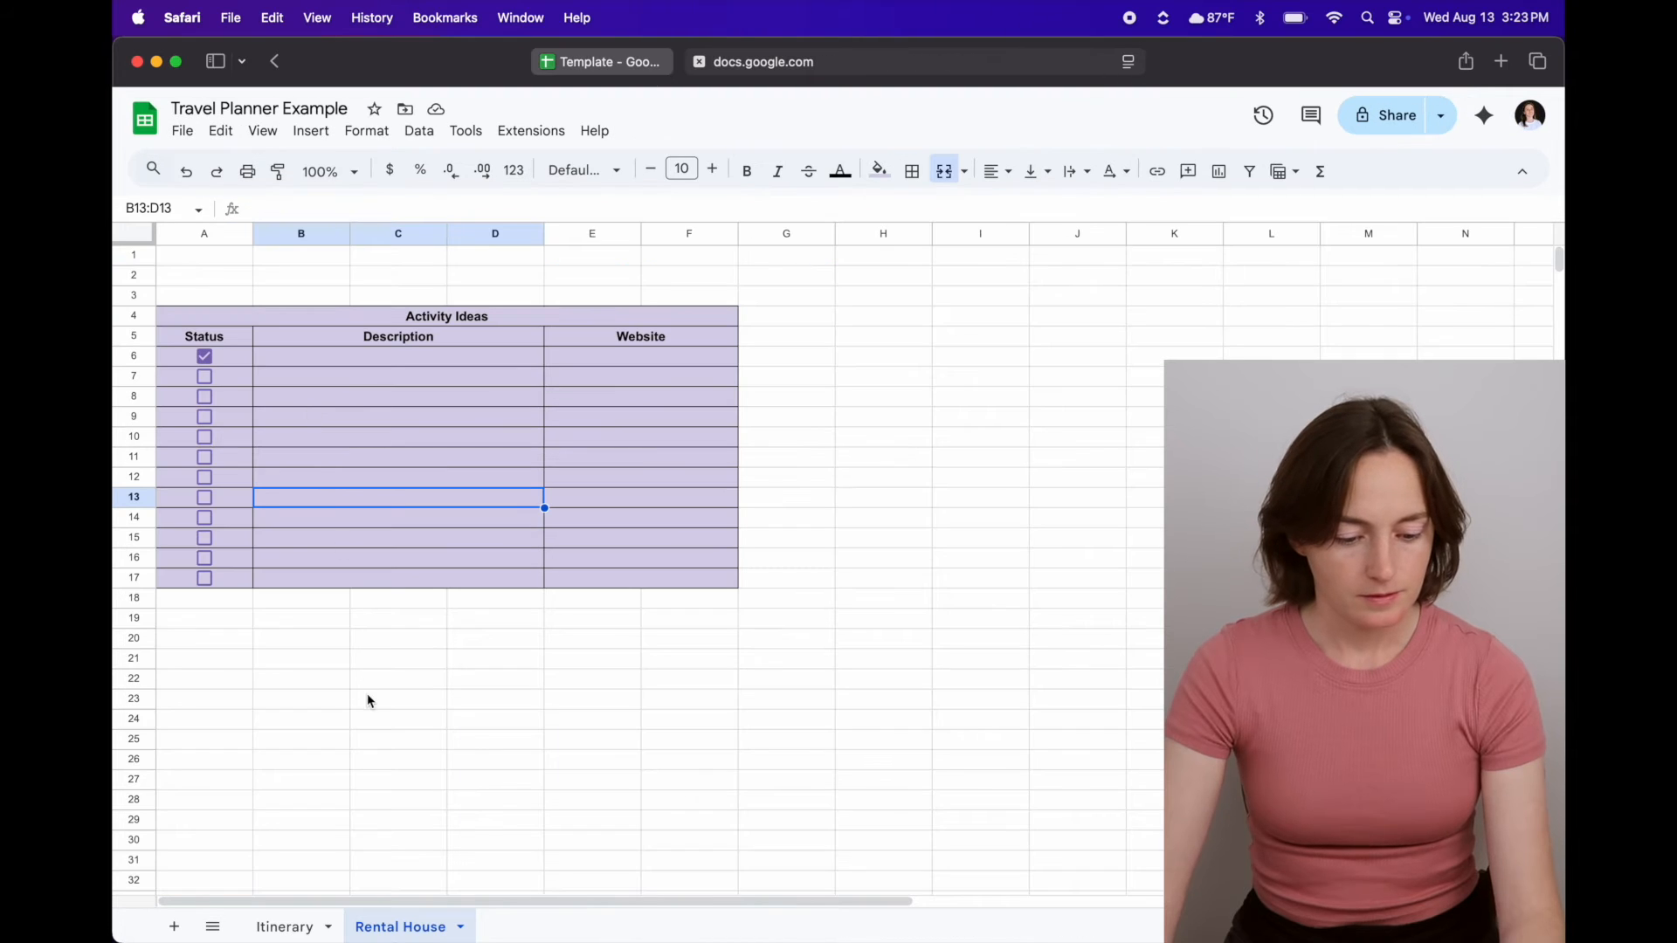
pyautogui.click(175, 928)
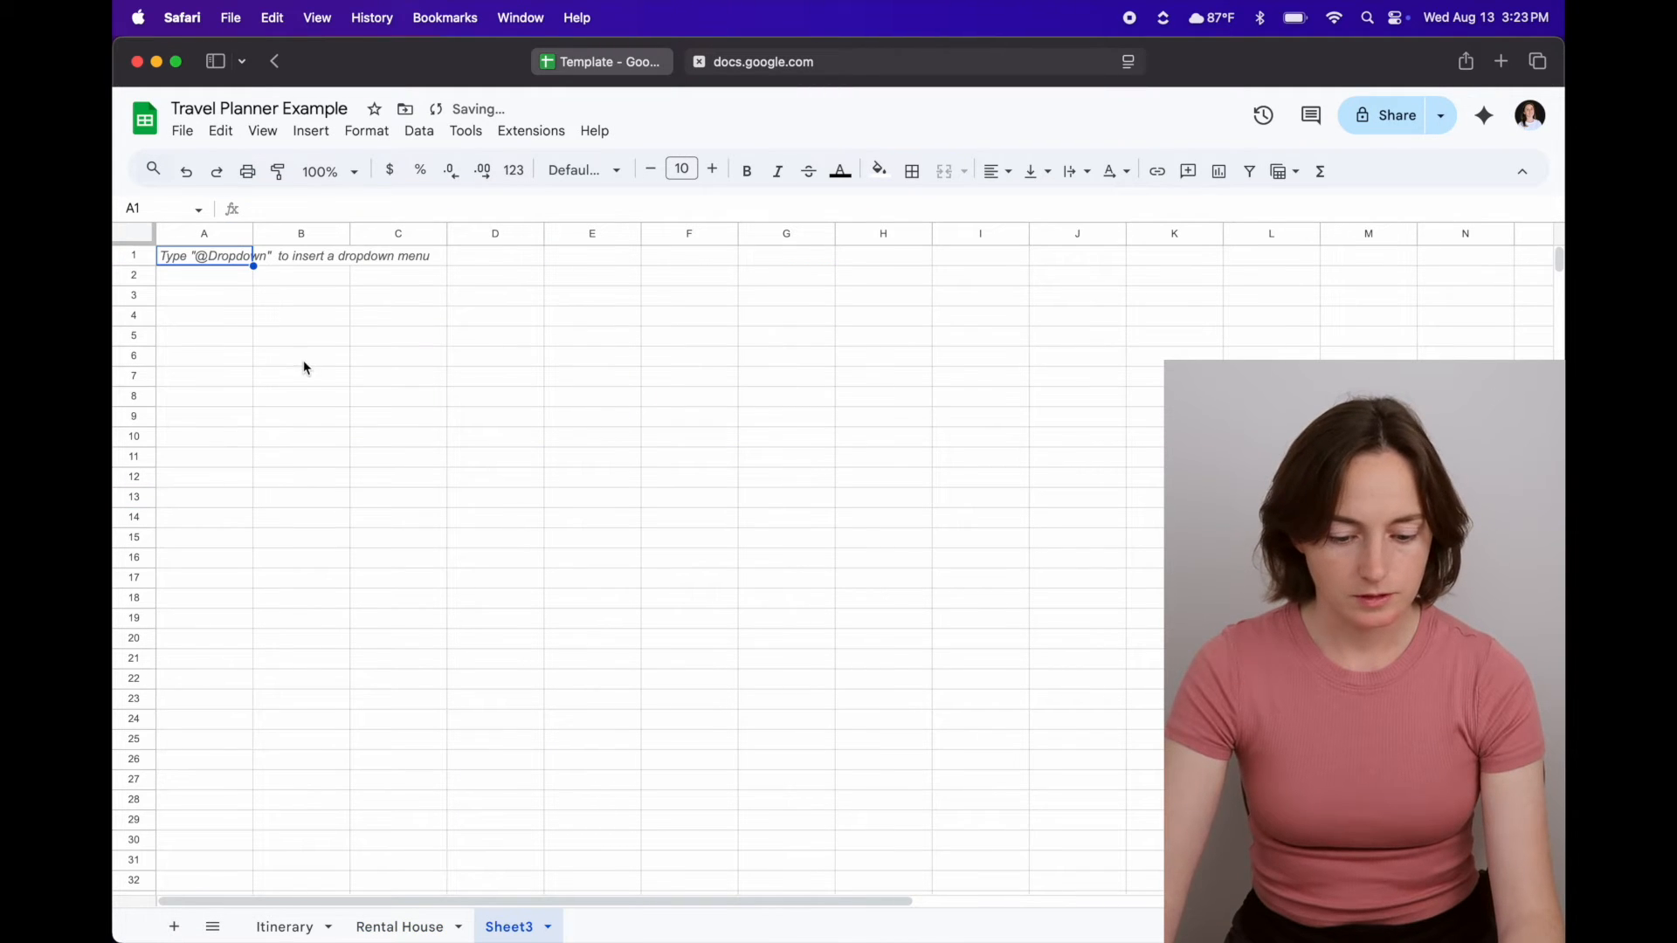
pyautogui.click(547, 926)
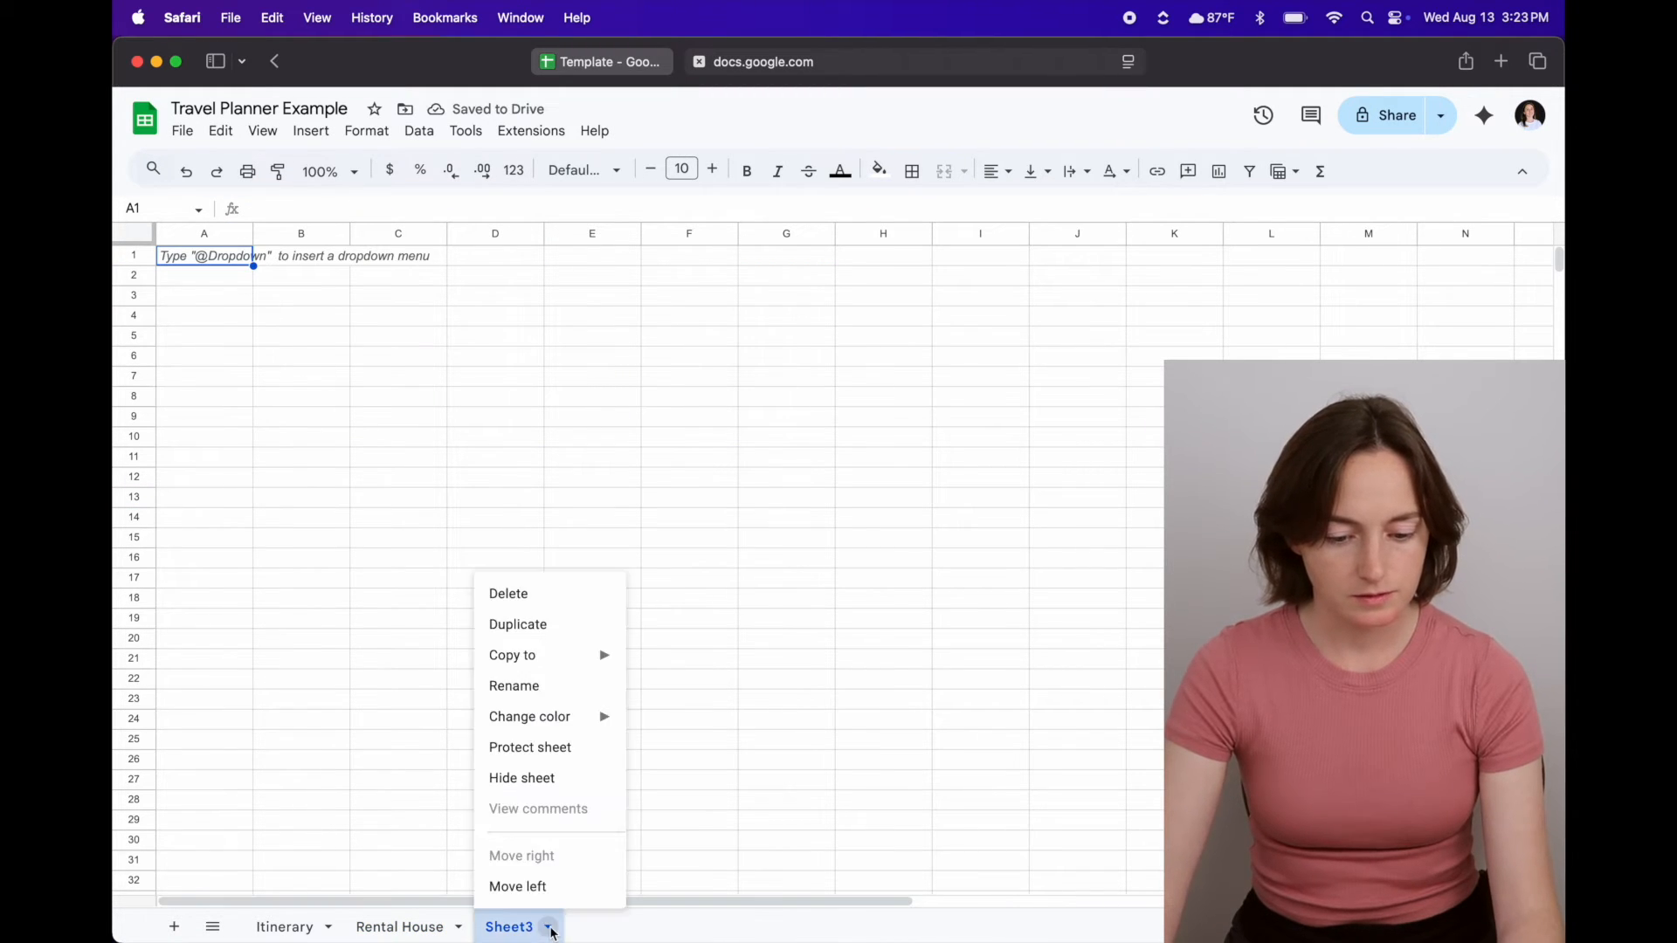
pyautogui.click(527, 687)
pyautogui.write('E')
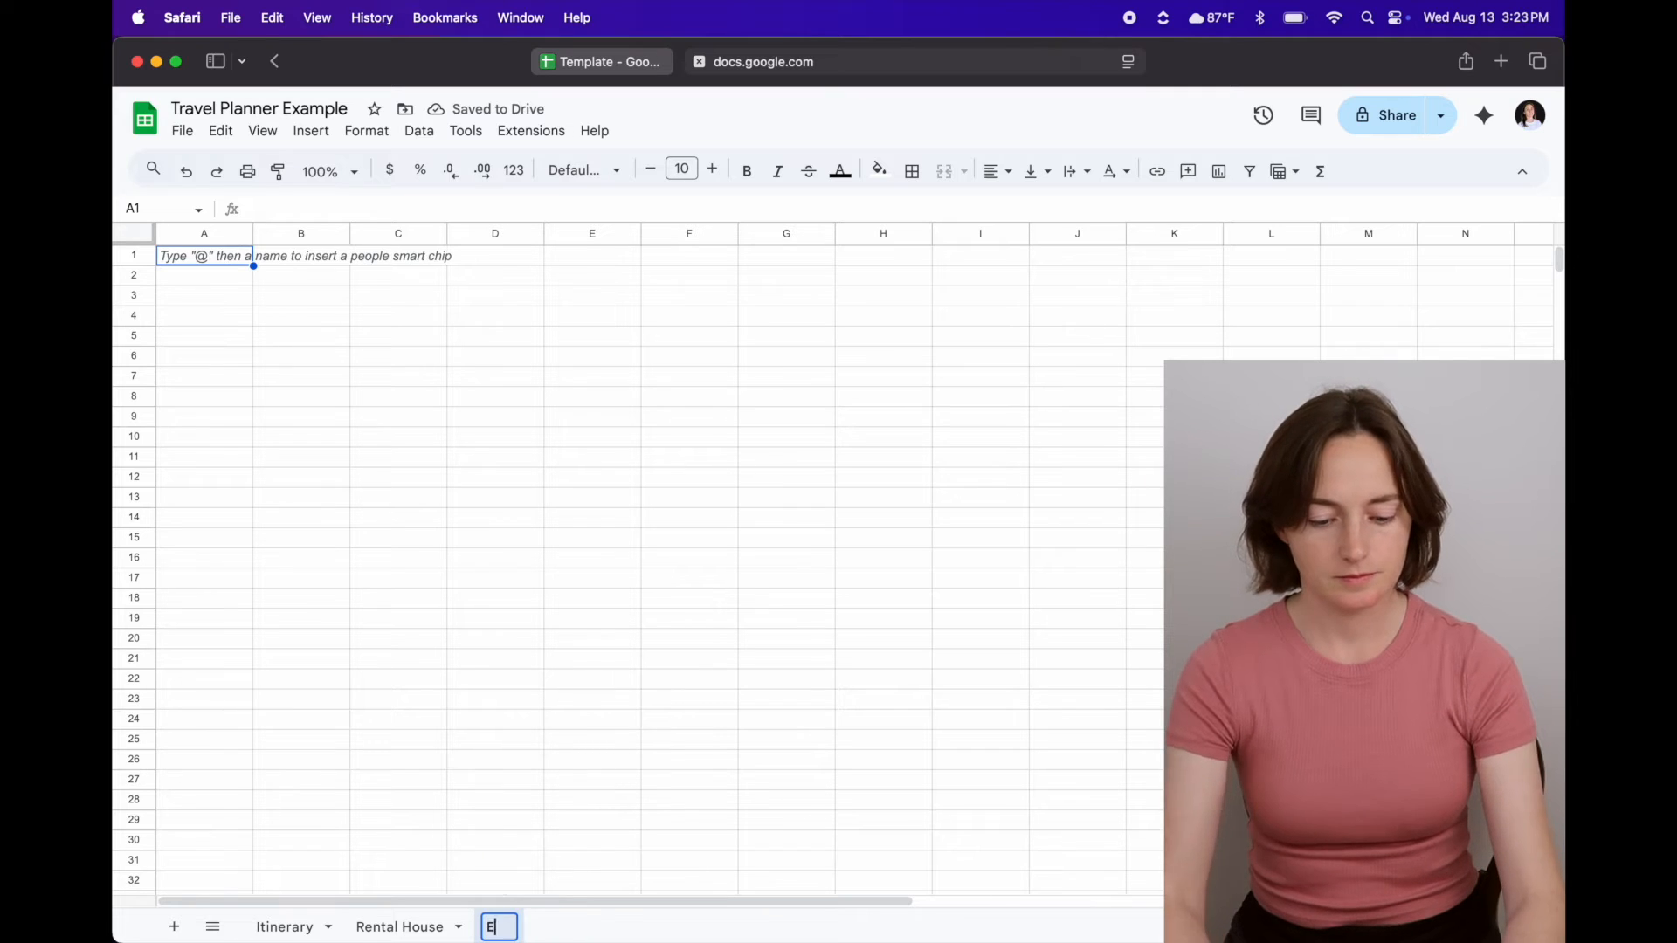
pyautogui.write('xpenses')
pyautogui.click(642, 347)
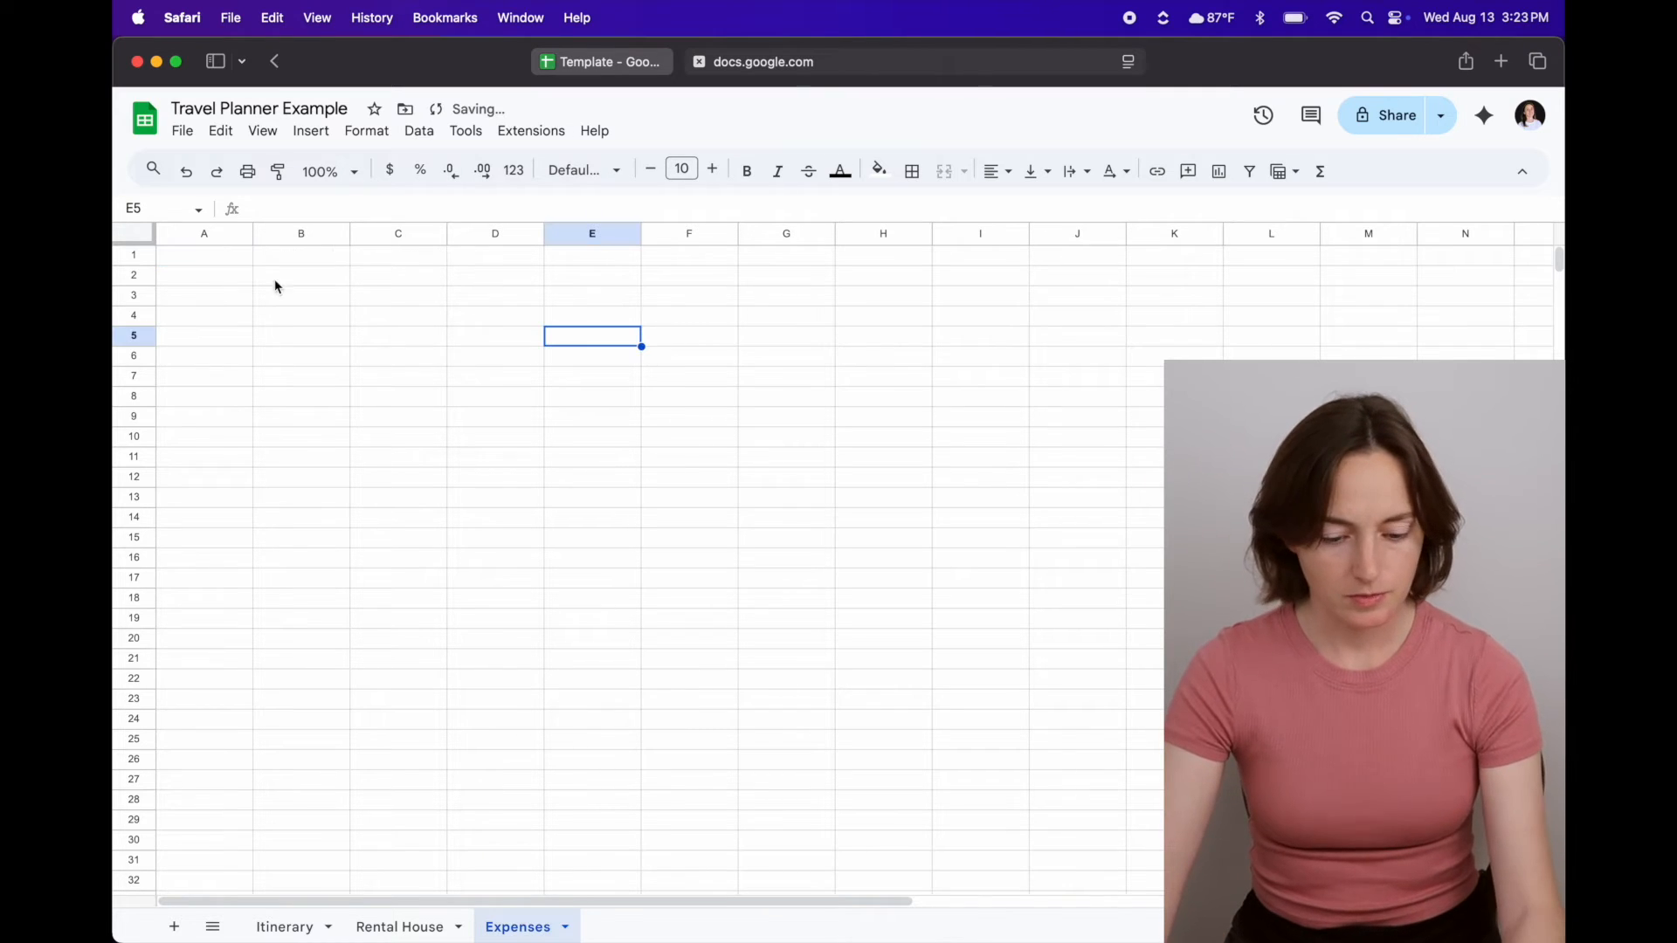
# - Paste the copied expense table into the Expenses sheet starting at cell B4
pyautogui.click(319, 316)
pyautogui.press('super+v')
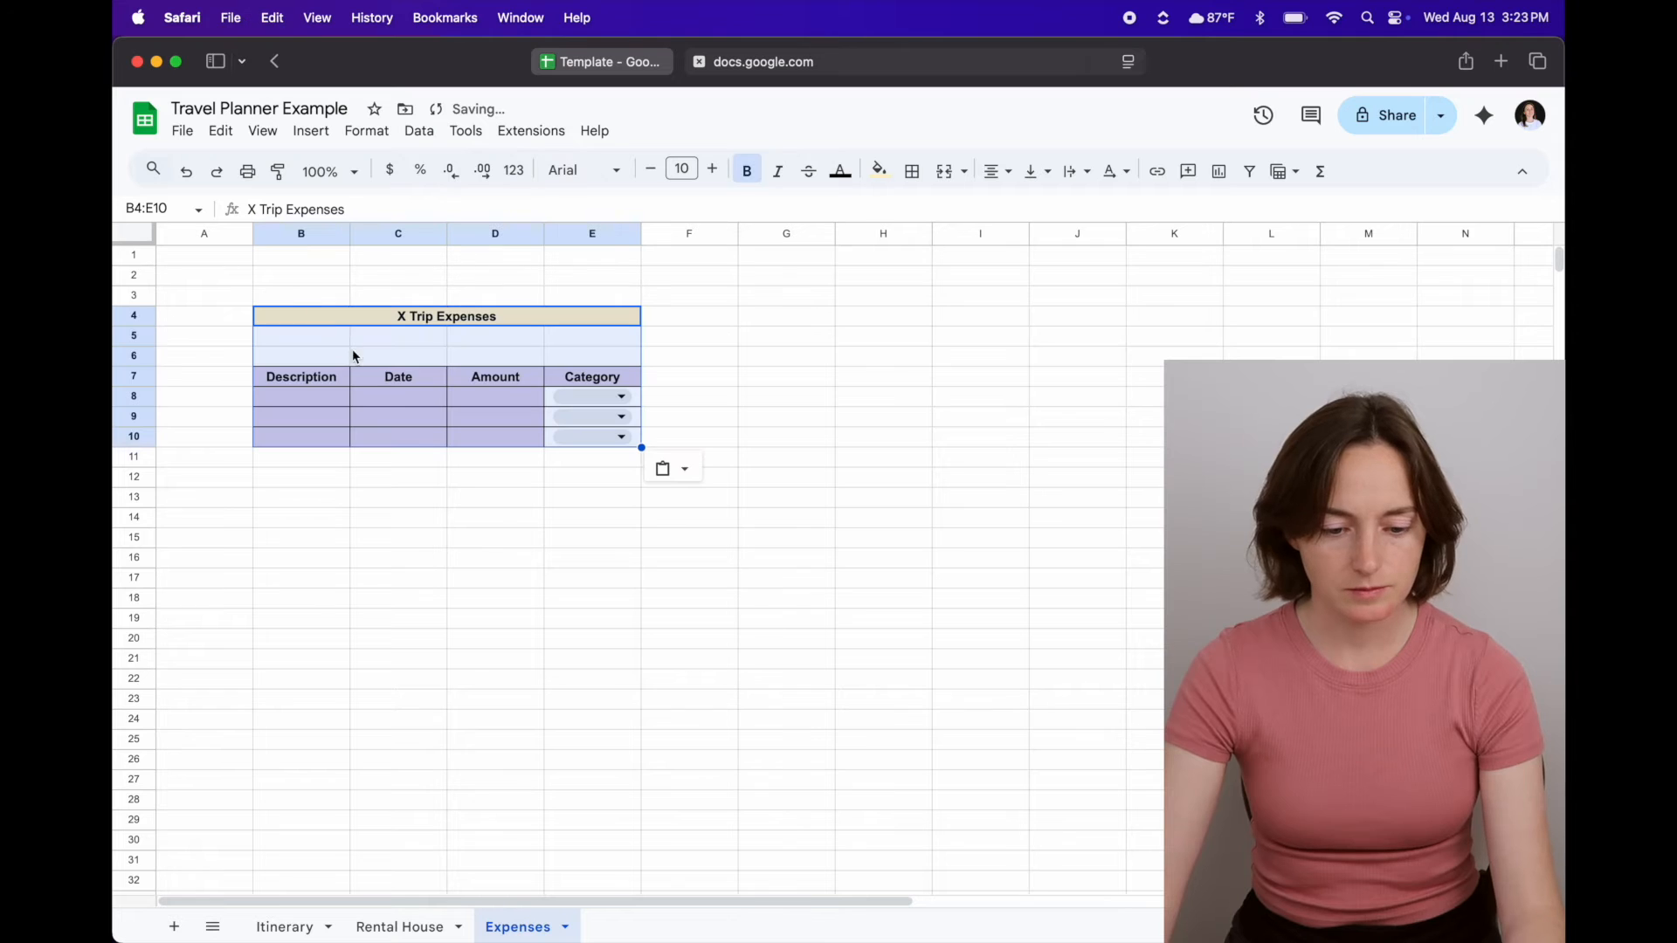
pyautogui.click(613, 580)
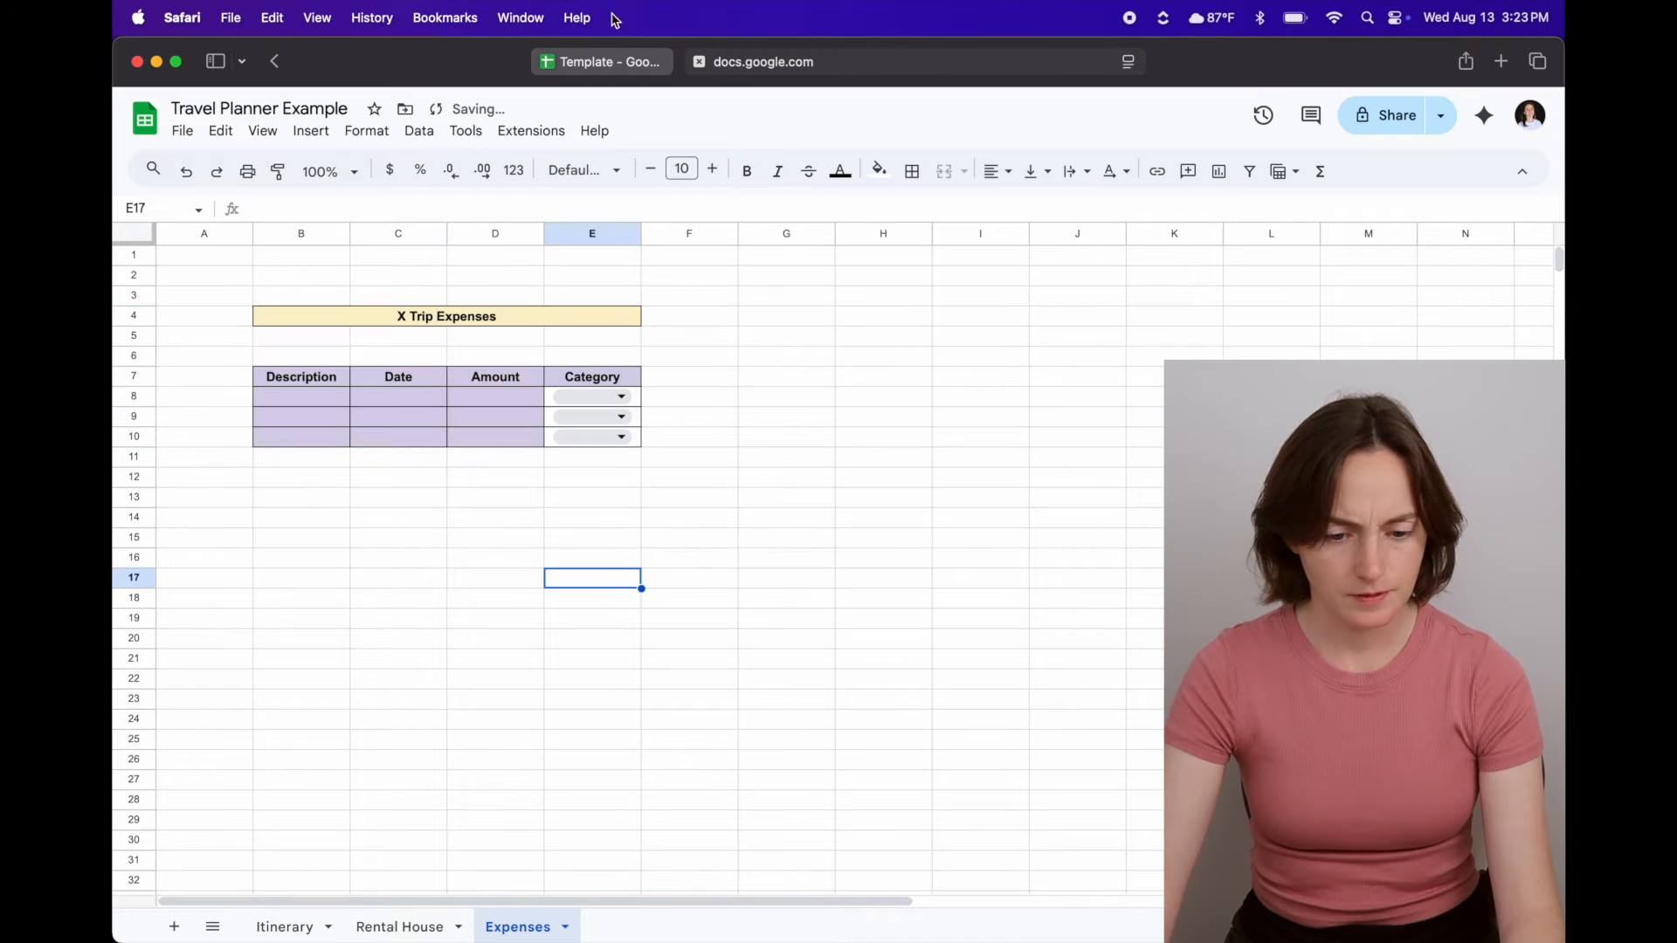
# - Using the template's Expenses layout as reference, widen the Description column most and widen the Date, Amount and Category columns
pyautogui.click(616, 66)
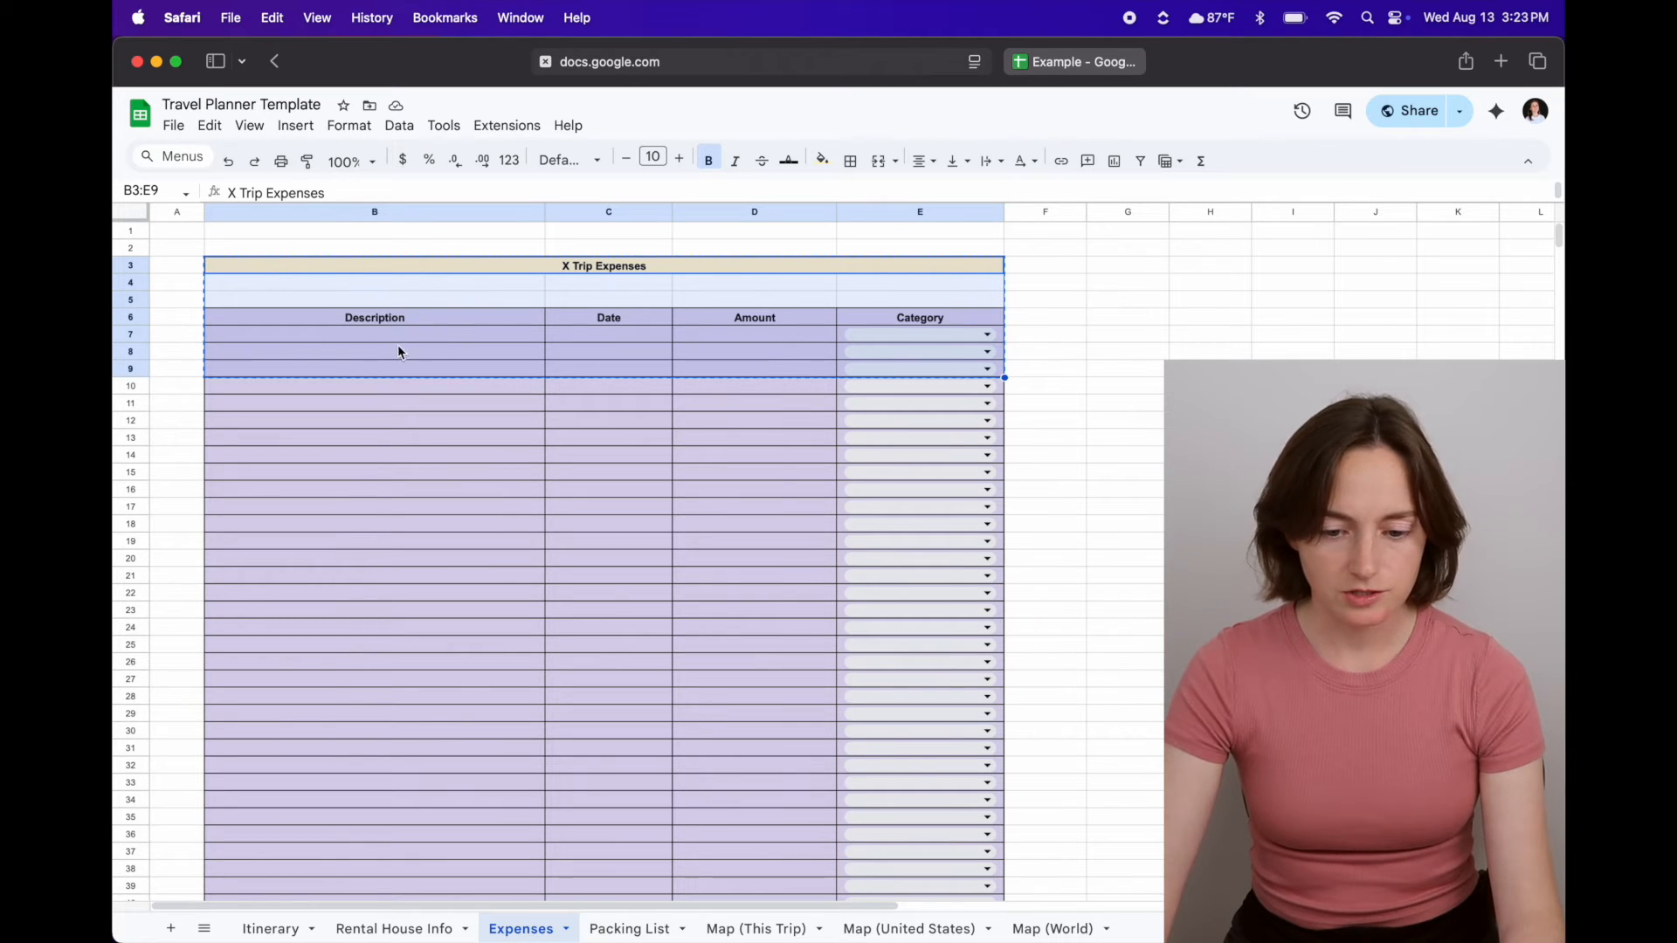
pyautogui.click(1088, 69)
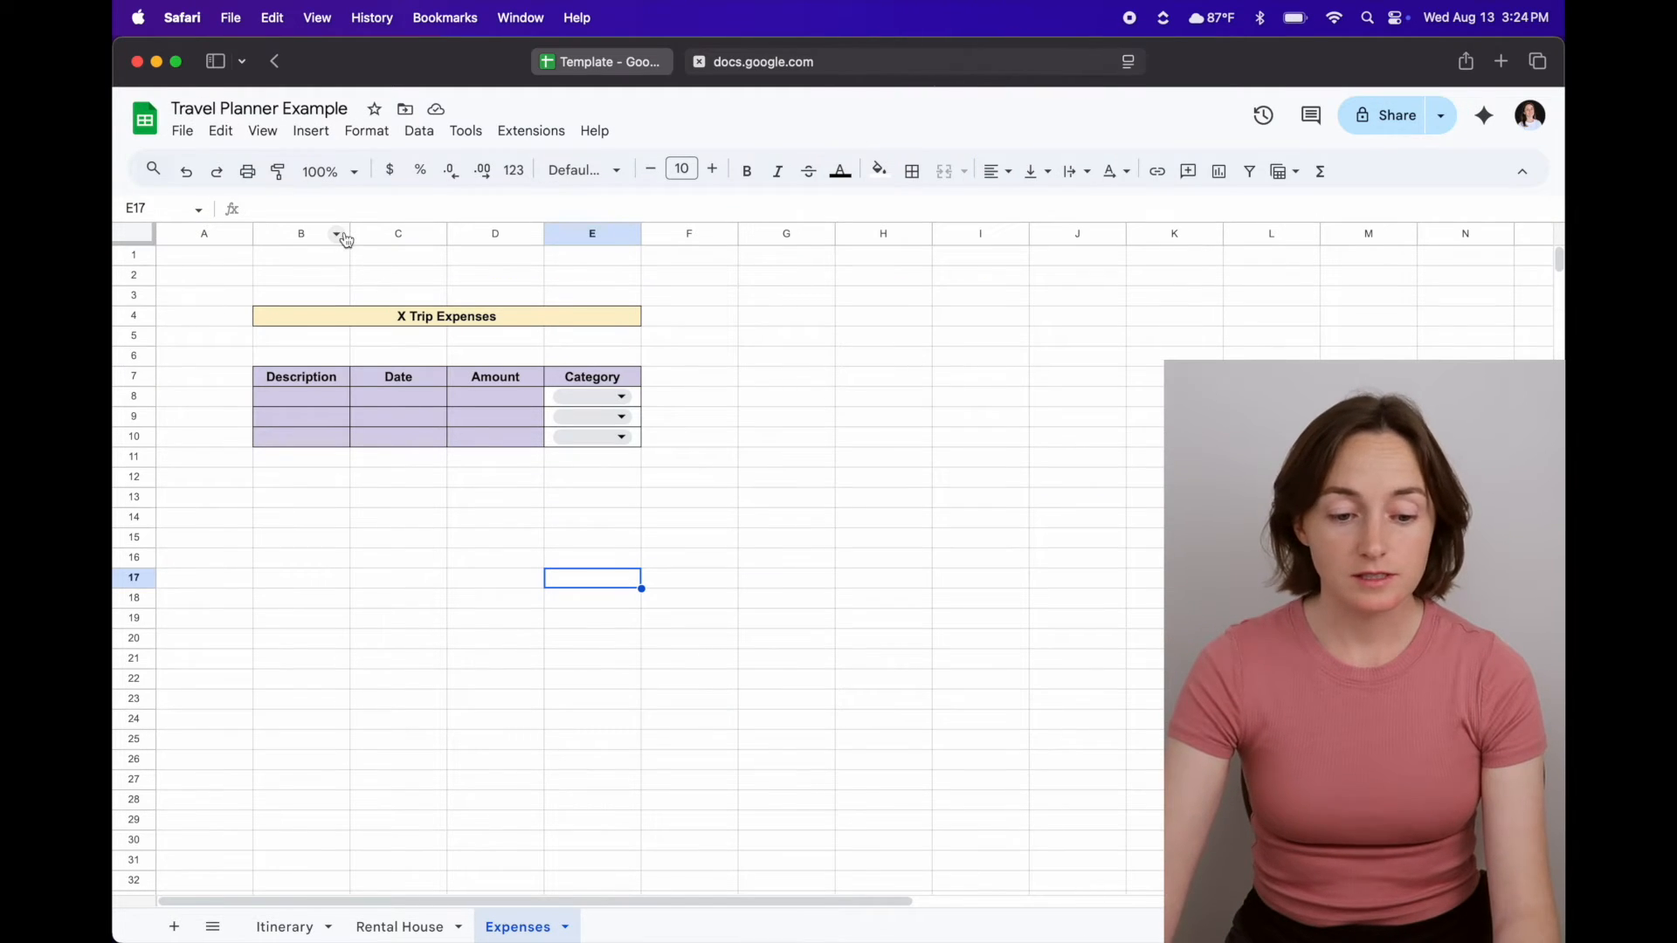
pyautogui.moveTo(348, 233); pyautogui.dragTo(489, 233)
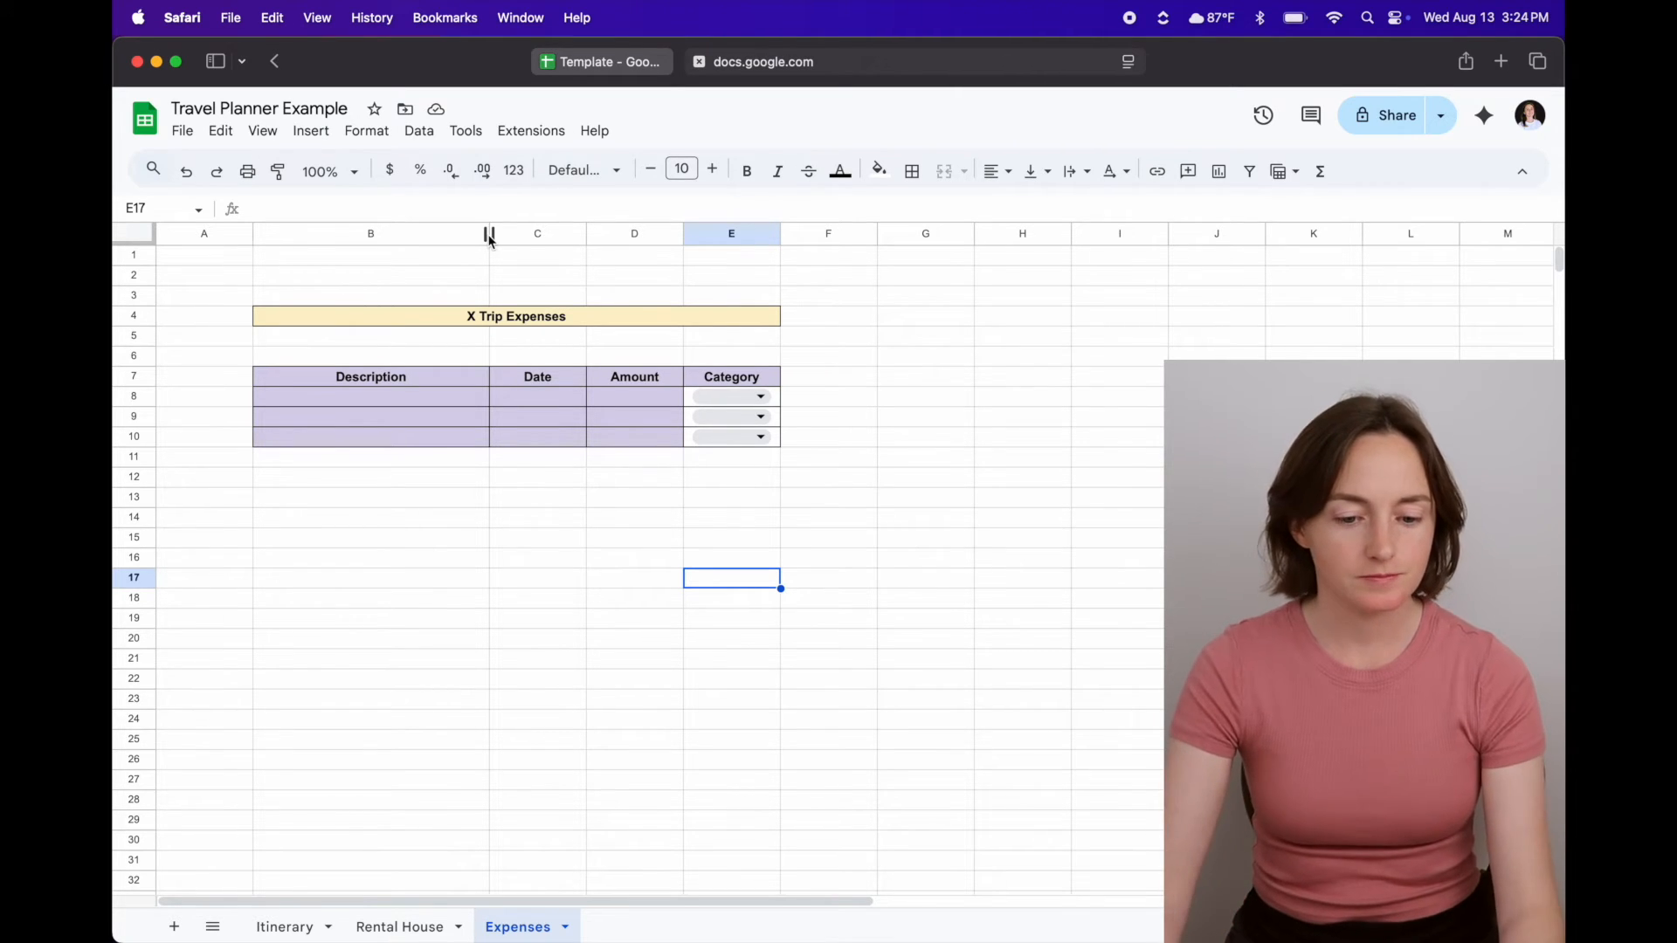
pyautogui.moveTo(490, 234); pyautogui.dragTo(534, 234)
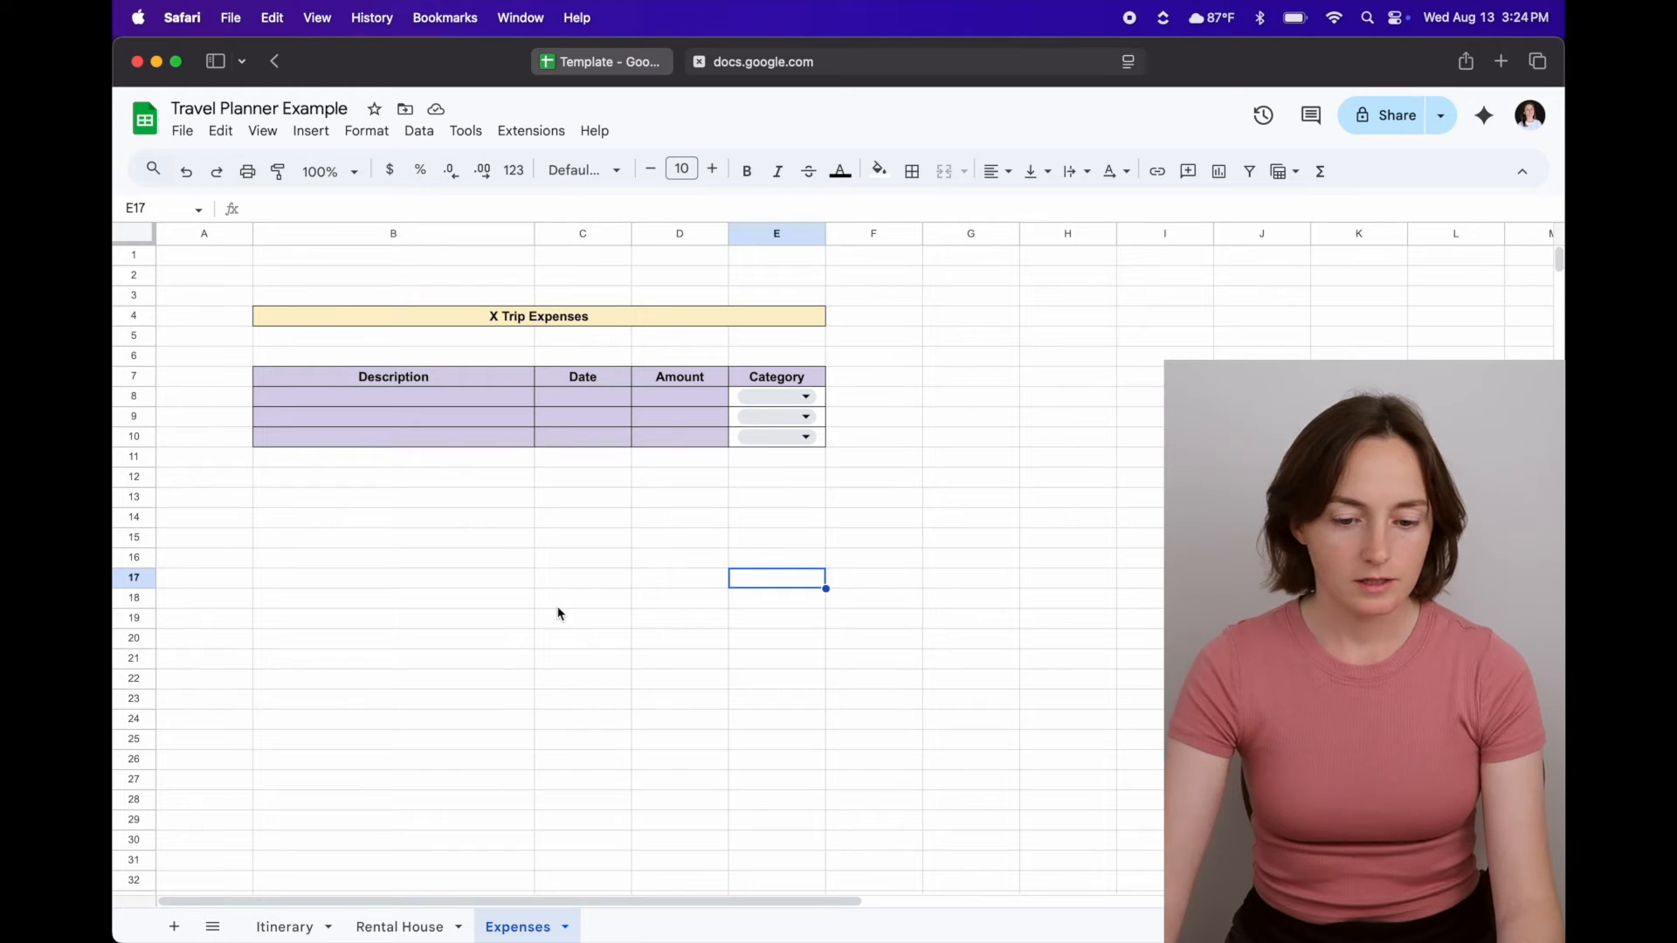
pyautogui.moveTo(632, 233); pyautogui.dragTo(1149, 233)
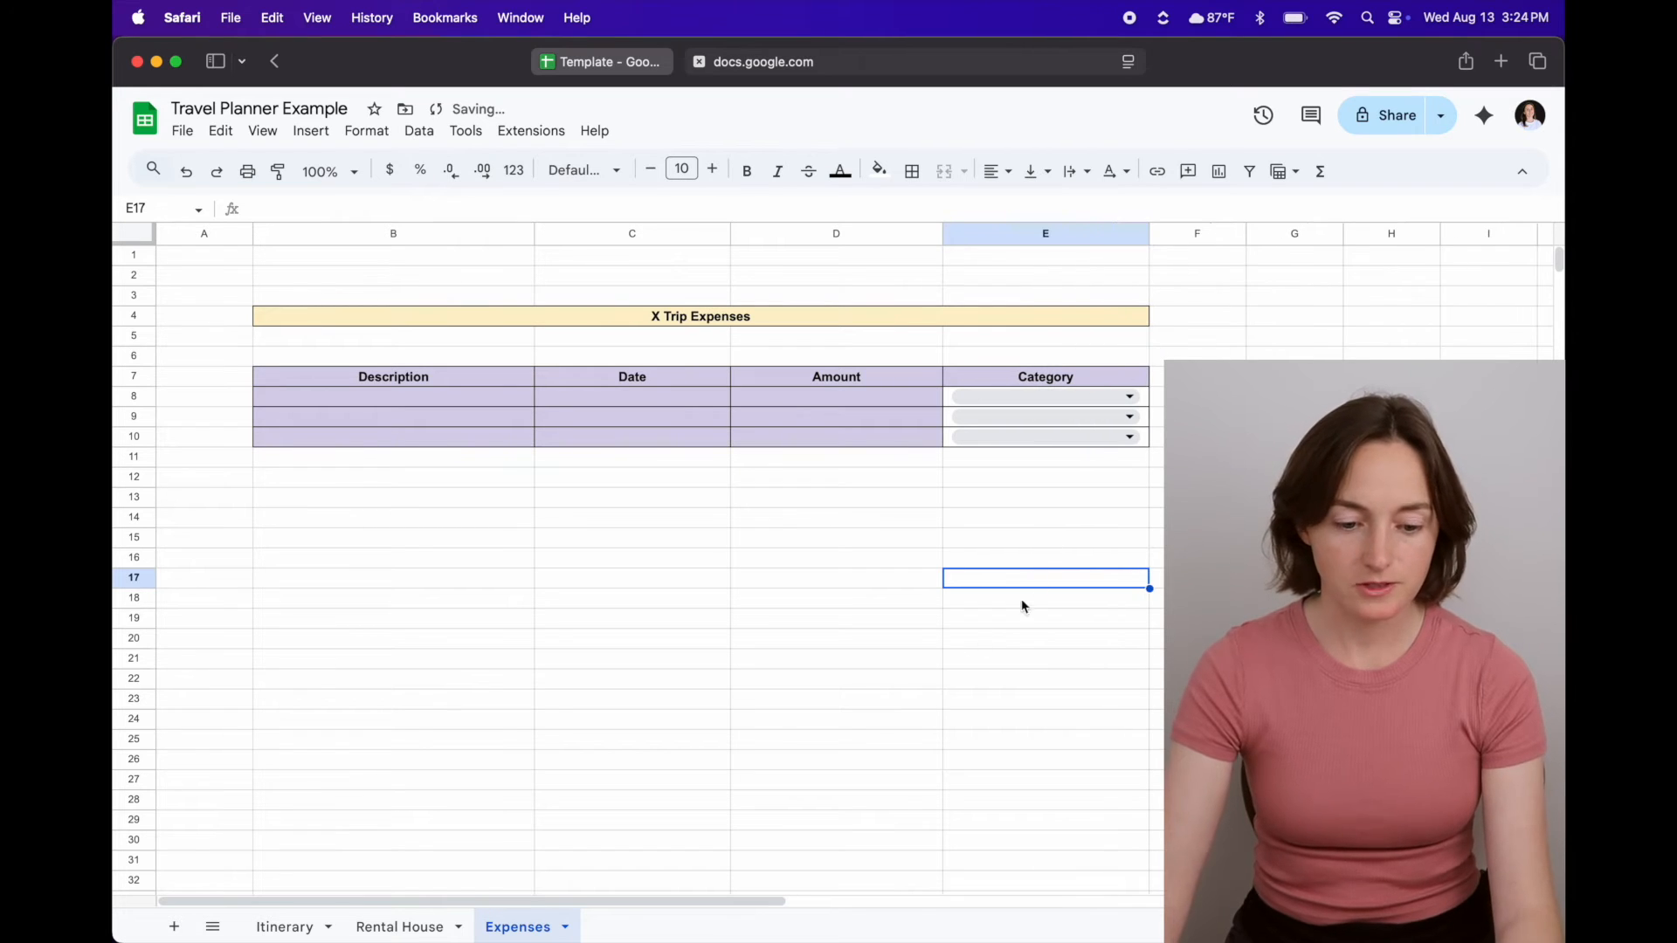
pyautogui.click(1034, 564)
pyautogui.click(629, 564)
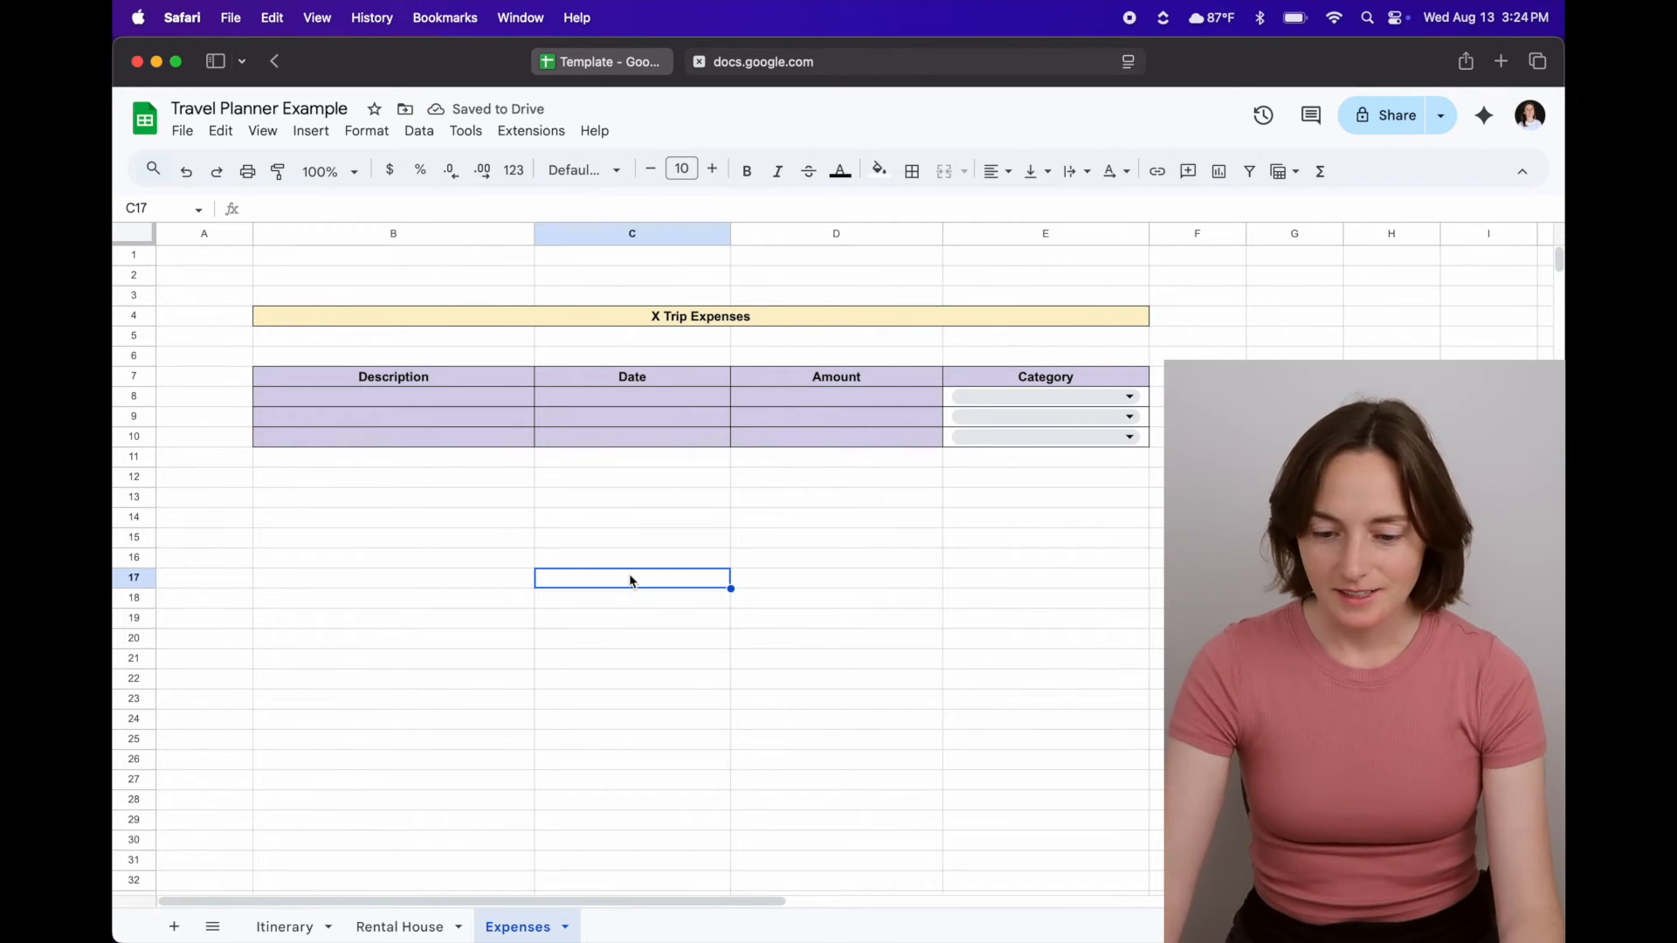
pyautogui.click(439, 505)
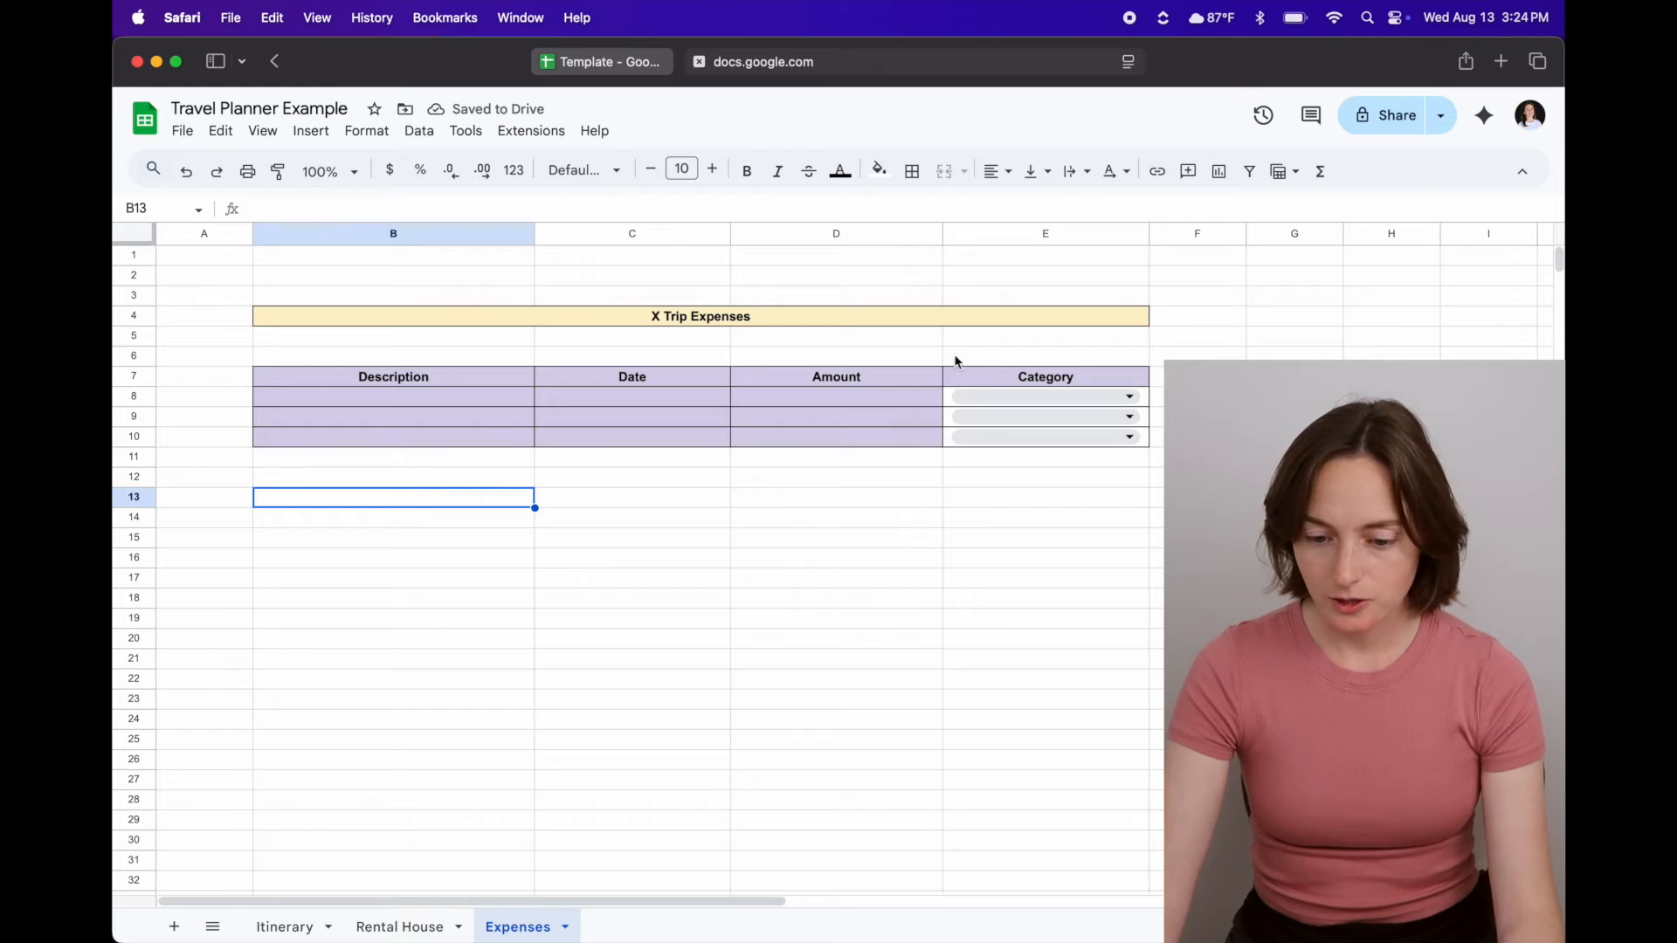
# - Review the category options in cell E8 and delete the pasted drop-down from that cell
pyautogui.click(1135, 402)
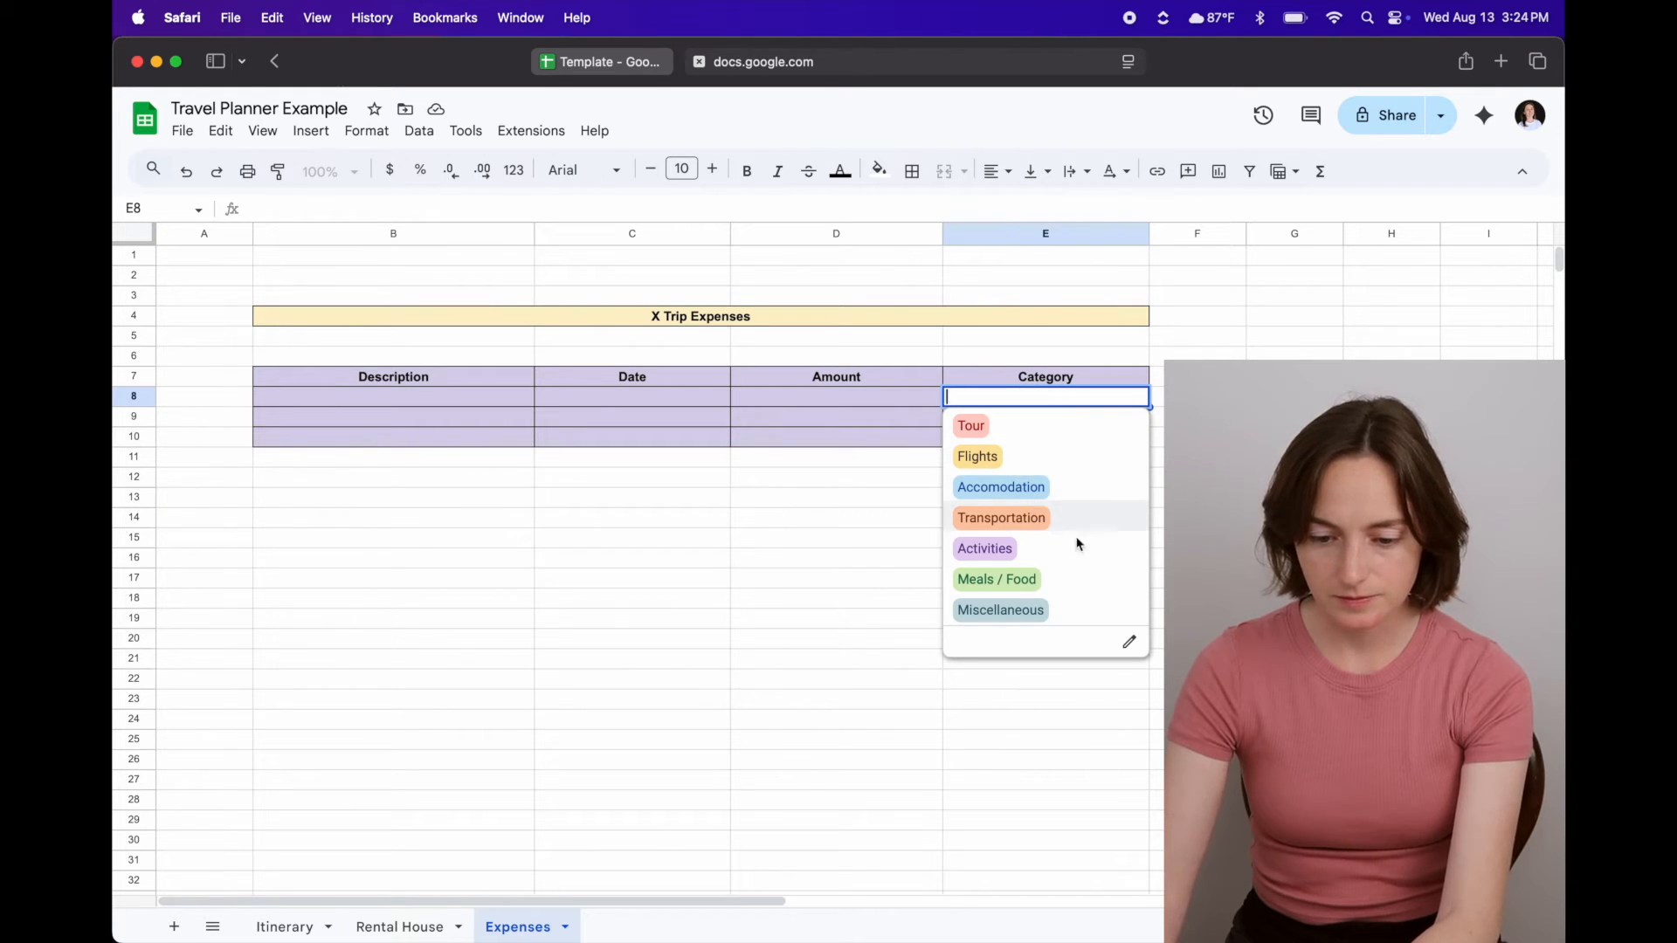
pyautogui.click(1193, 498)
pyautogui.click(1145, 401)
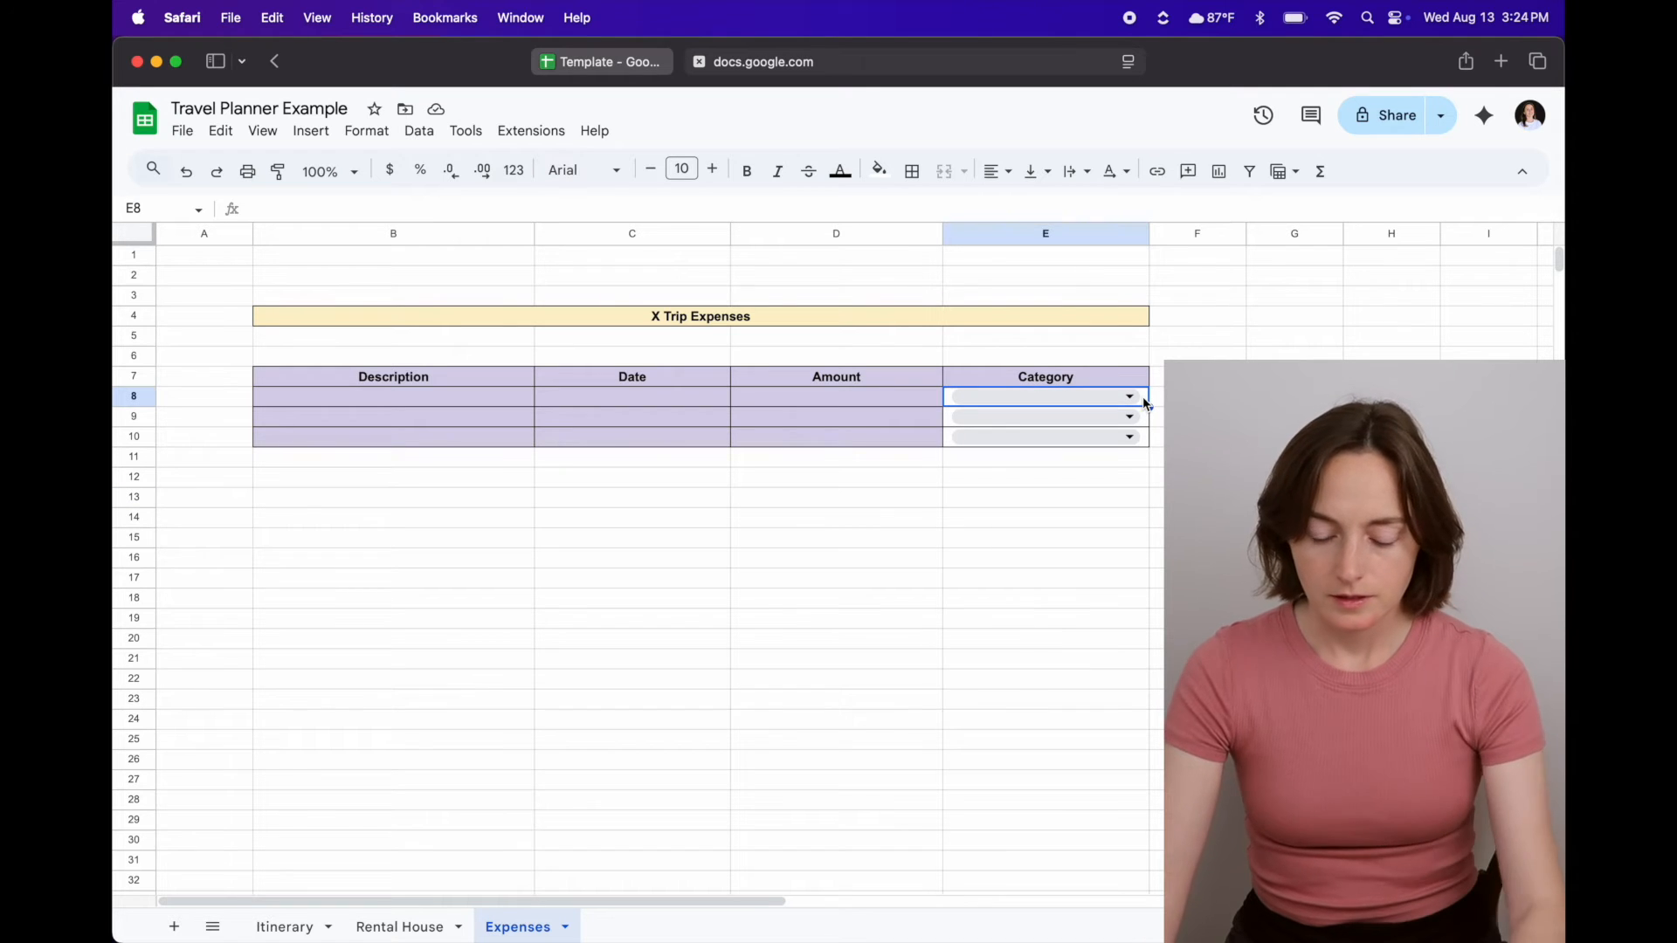
pyautogui.press('Delete')
pyautogui.moveTo(1034, 479); pyautogui.dragTo(1041, 495)
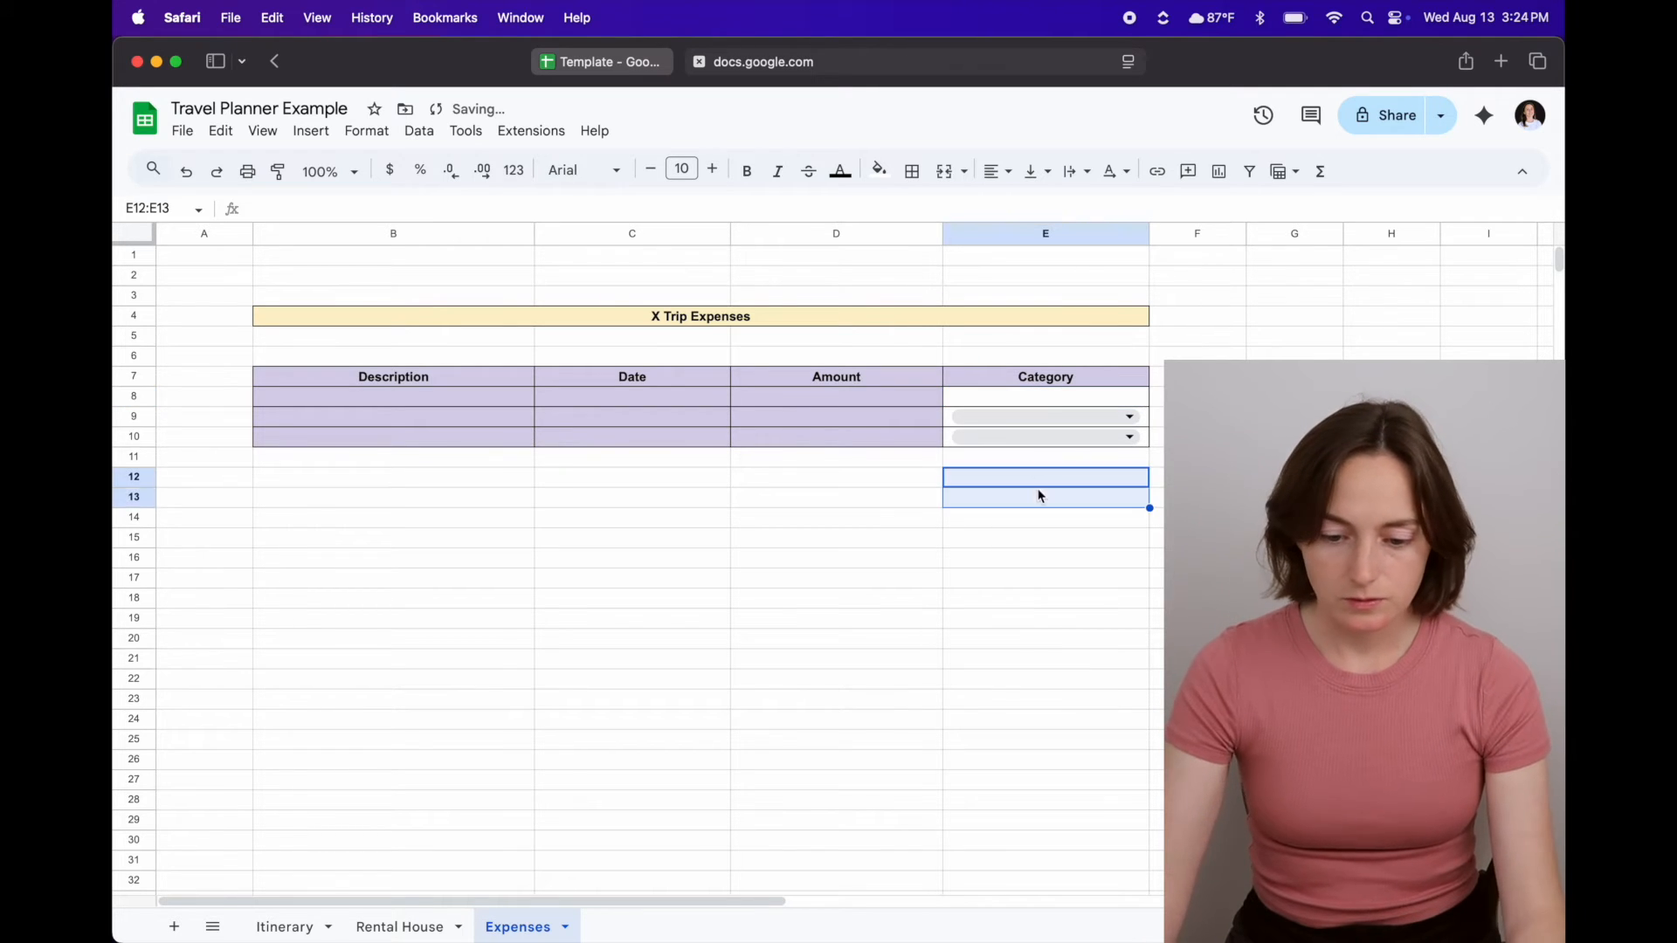
# - Insert a new drop-down in cell E8 under Category
pyautogui.click(1022, 404)
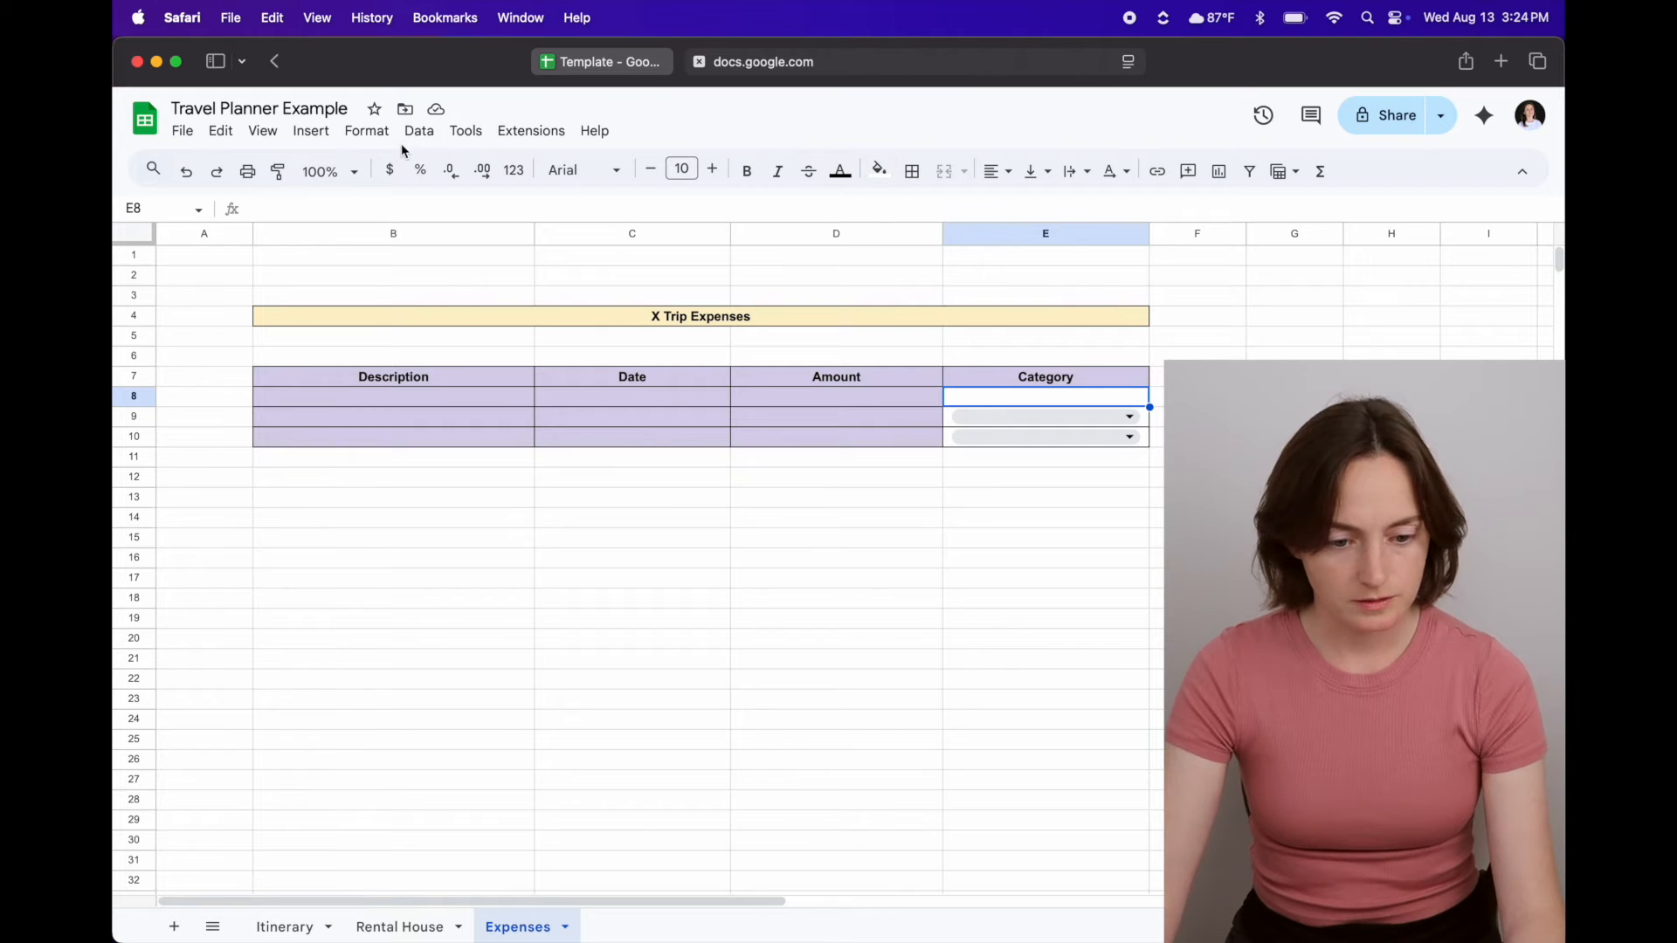
pyautogui.click(318, 134)
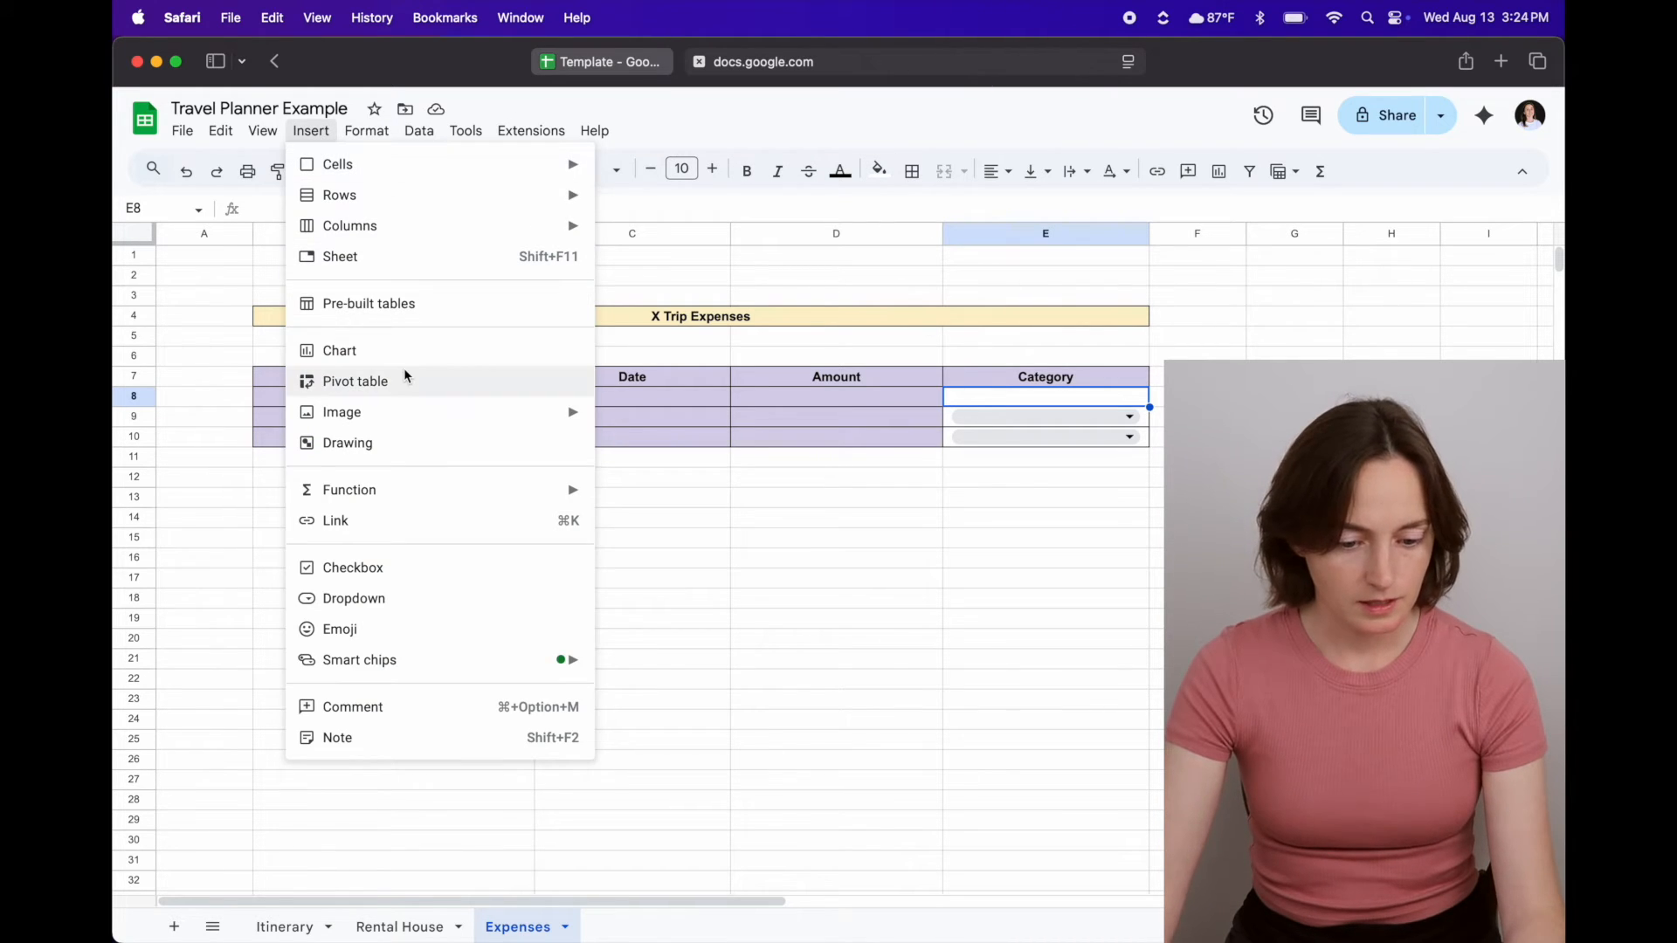
pyautogui.click(382, 600)
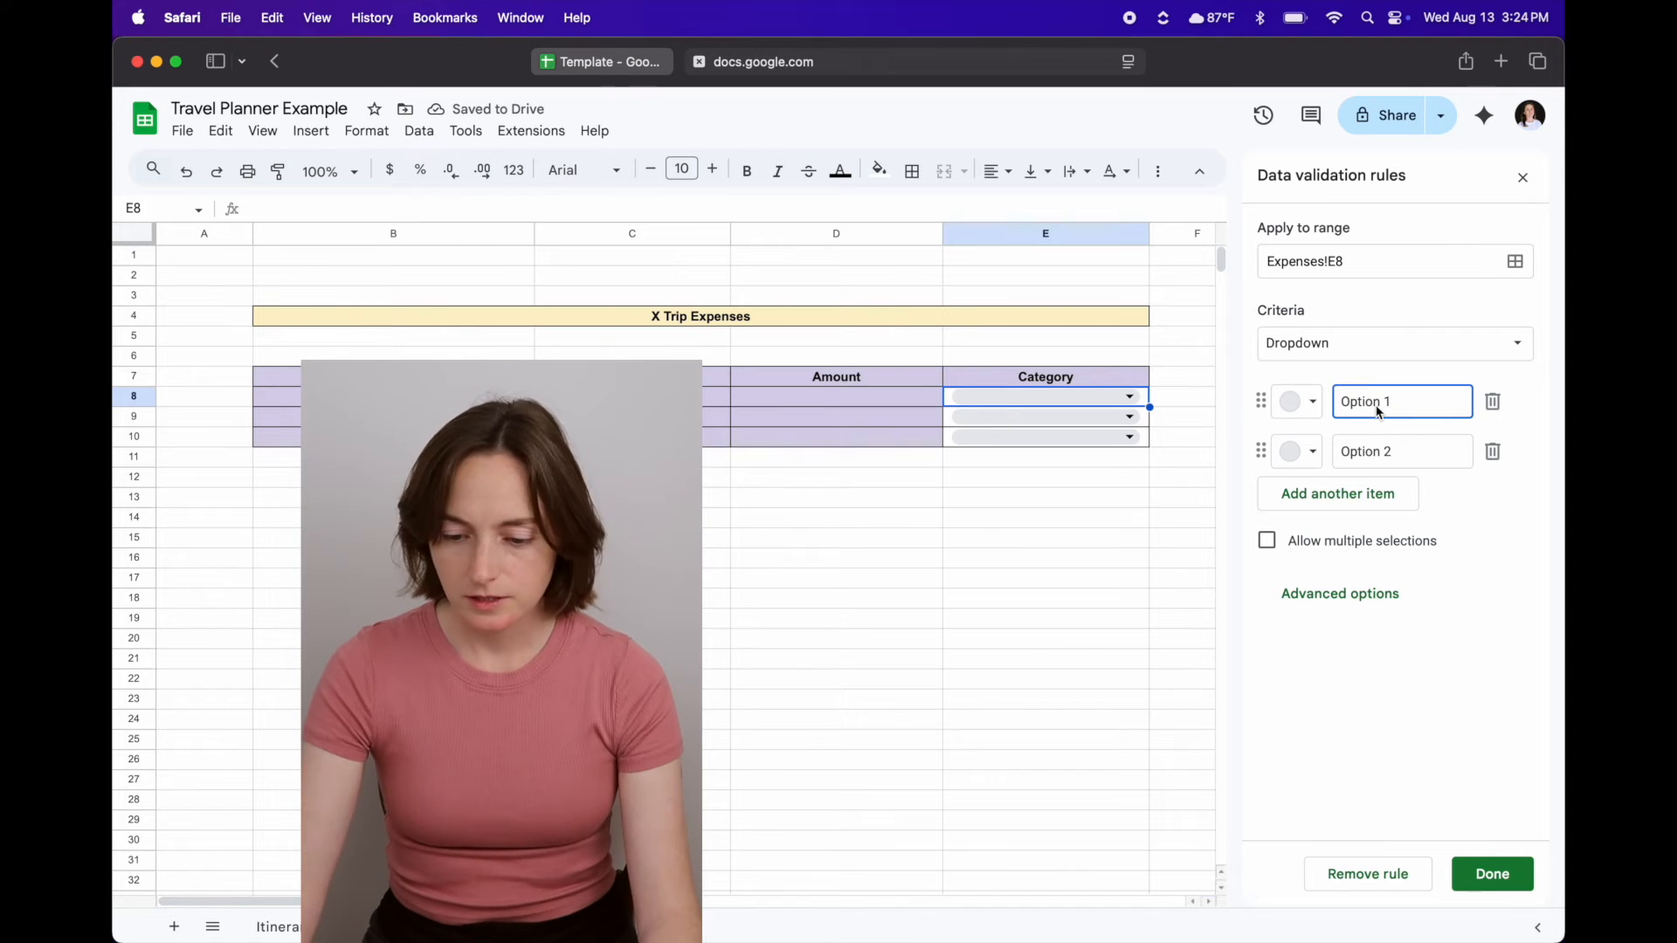
# - Name the first two options of the E8 drop-down Tour and Flights, following the list in E9
pyautogui.click(1132, 416)
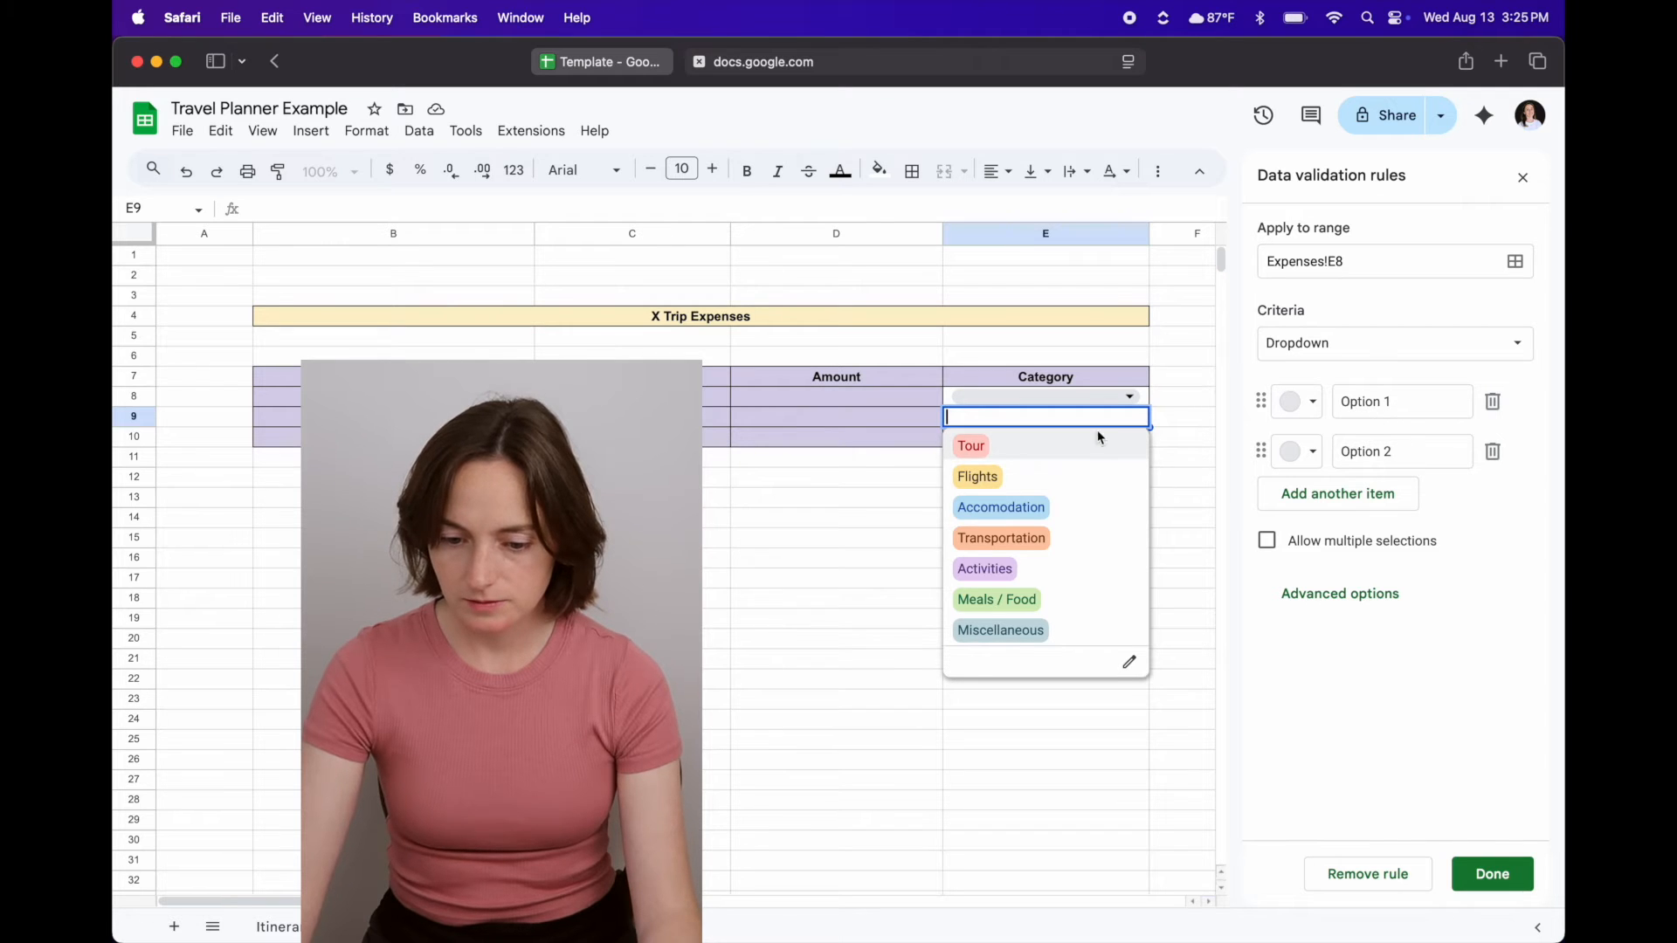
pyautogui.click(1143, 401)
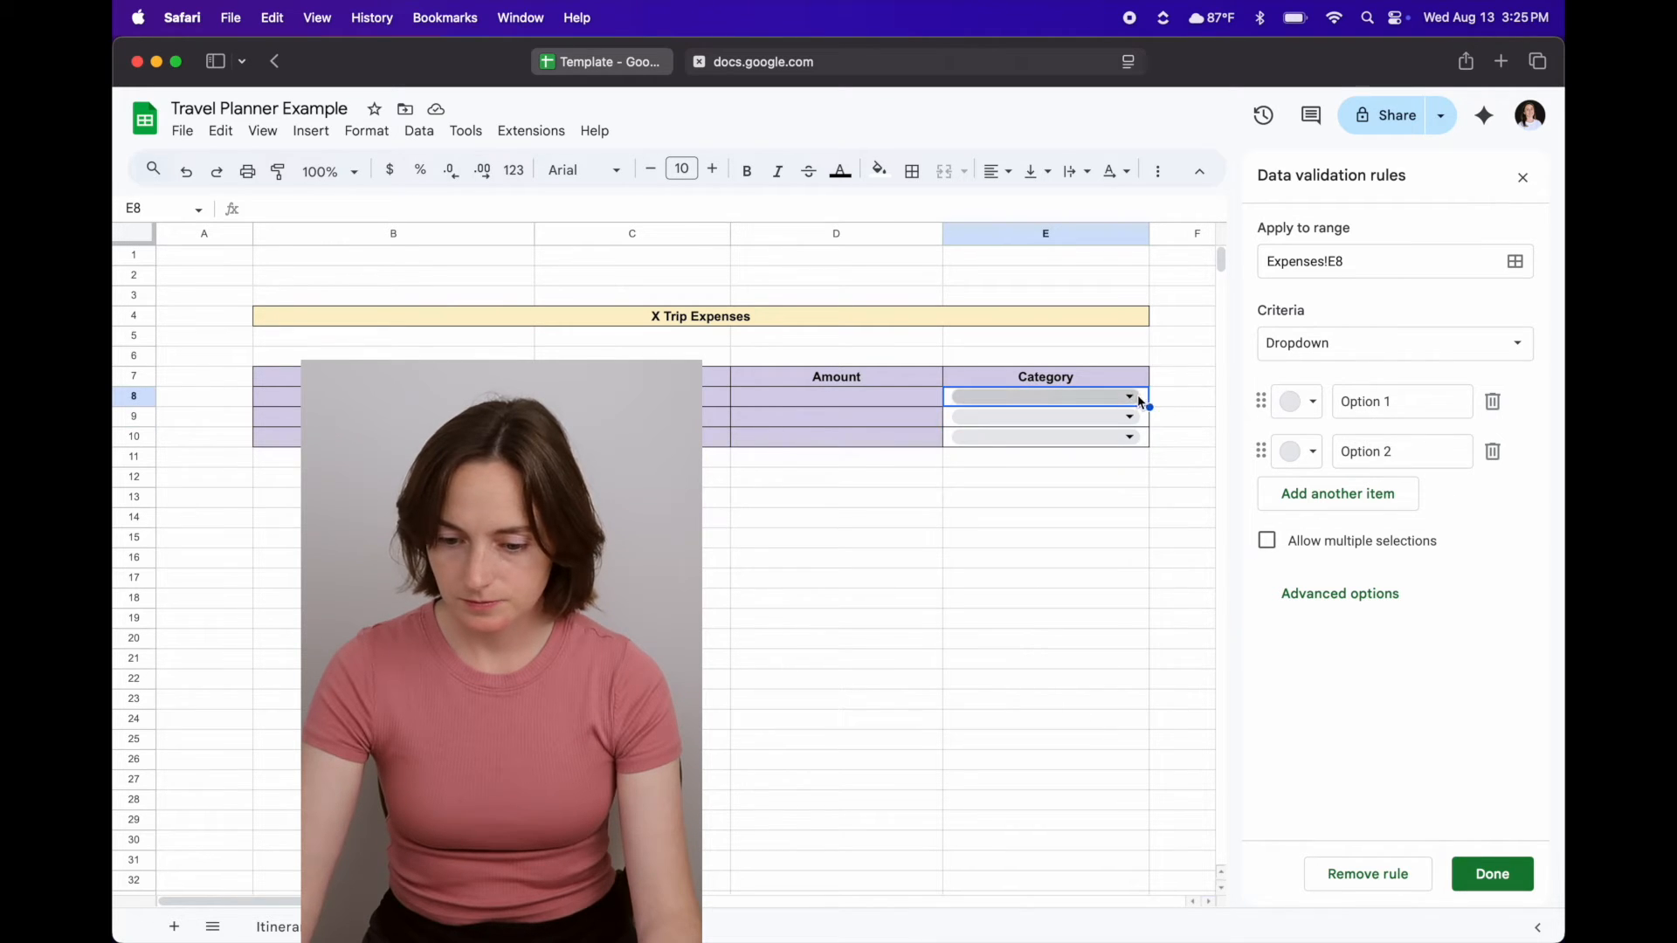
pyautogui.click(1141, 401)
pyautogui.click(1398, 401)
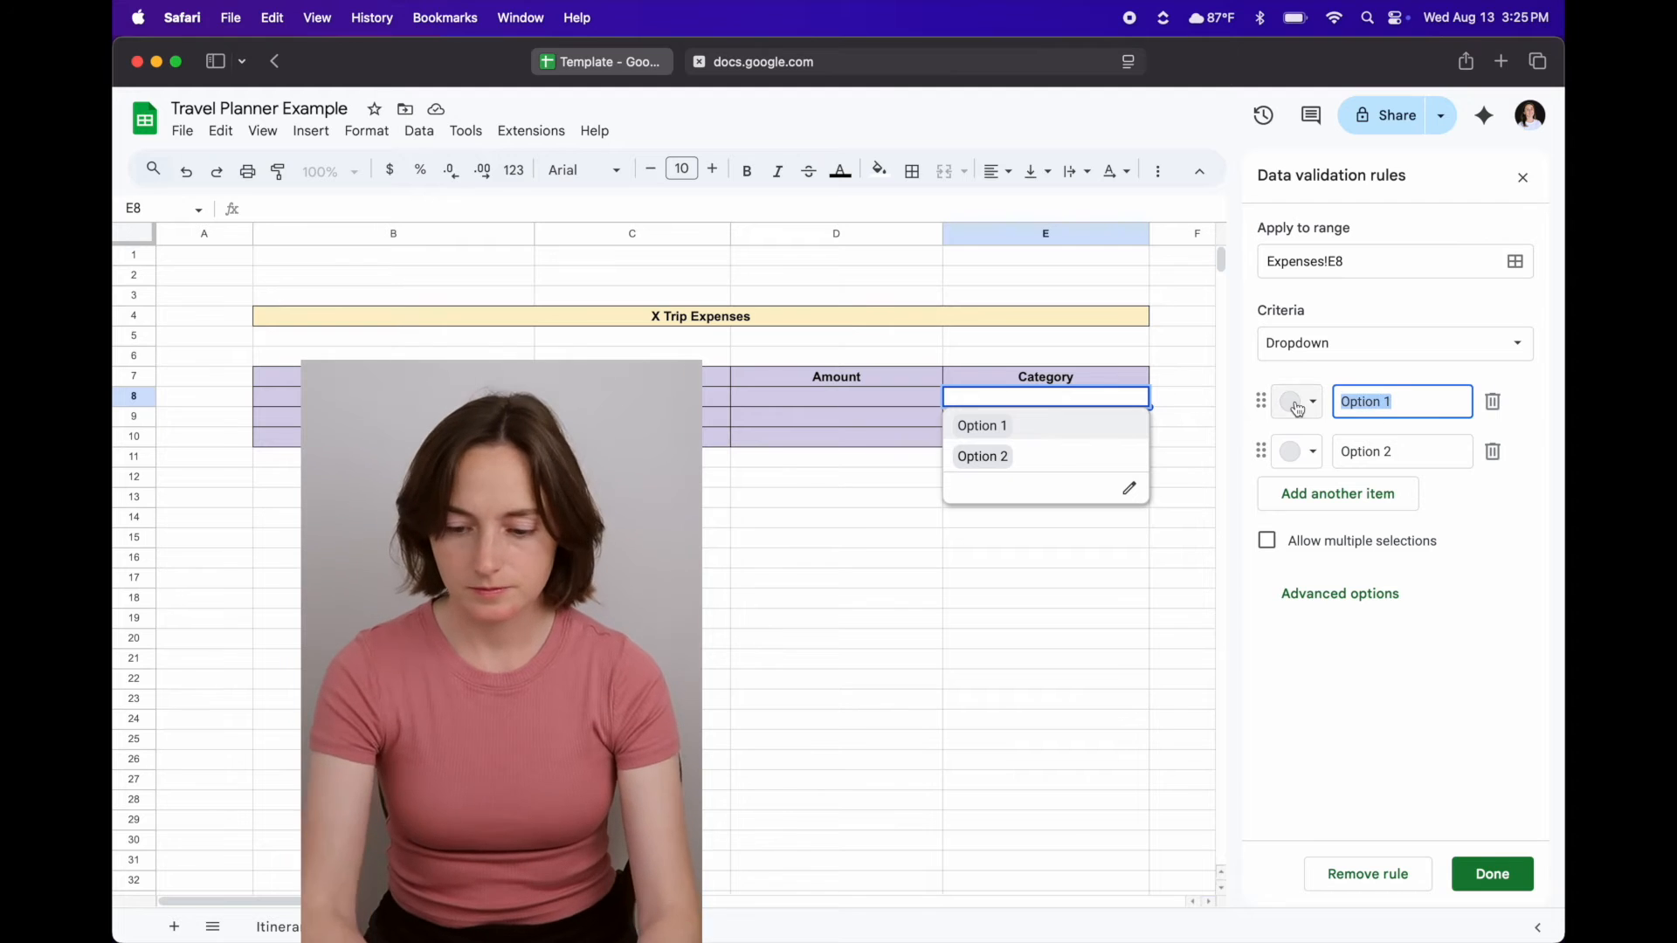
pyautogui.write('Tour')
pyautogui.moveTo(1401, 457); pyautogui.dragTo(1339, 454)
pyautogui.write('Flights')
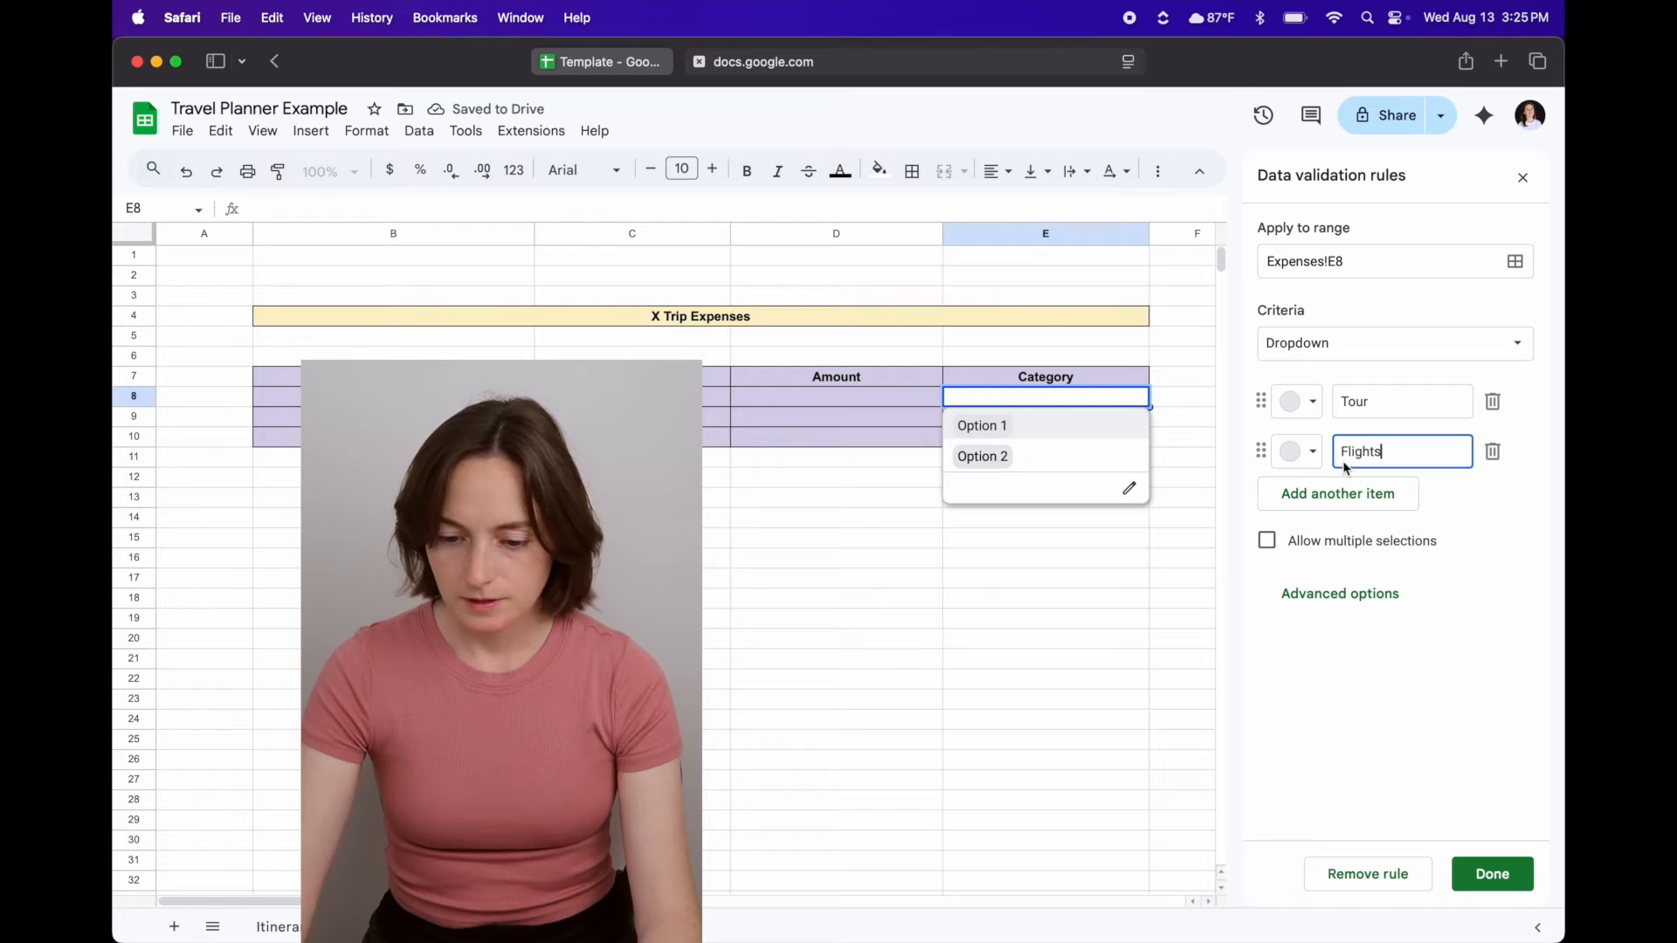
pyautogui.click(1083, 613)
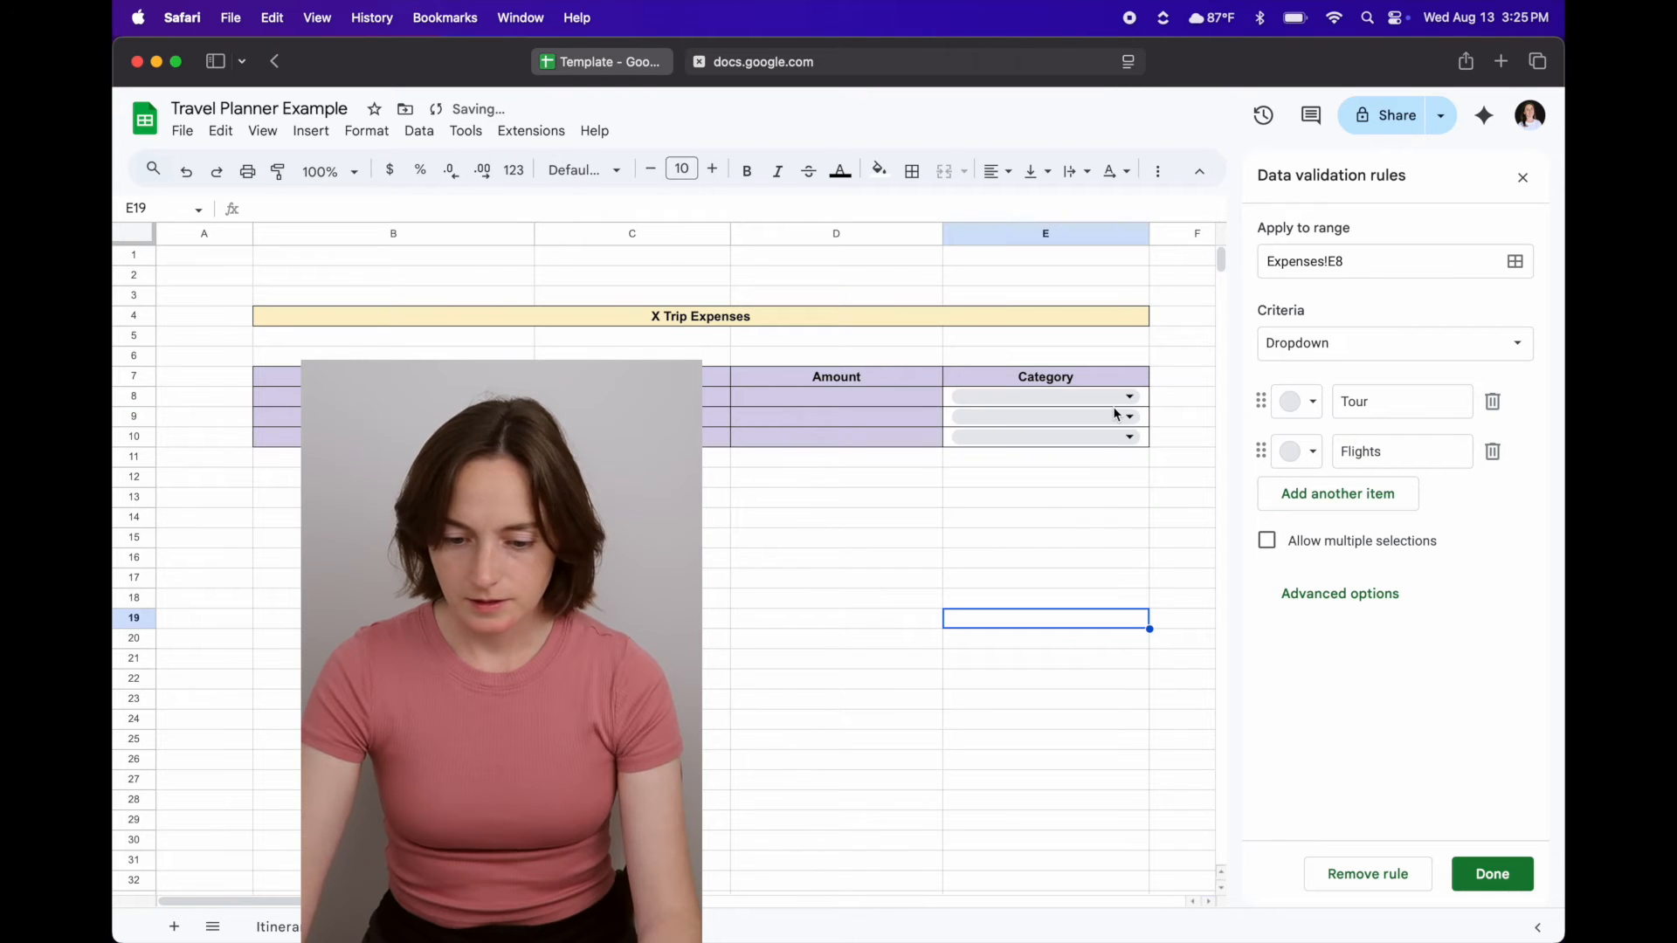
# - Check the next category in E9's list and add Accomodation as the third option of the E8 drop-down
pyautogui.click(1061, 417)
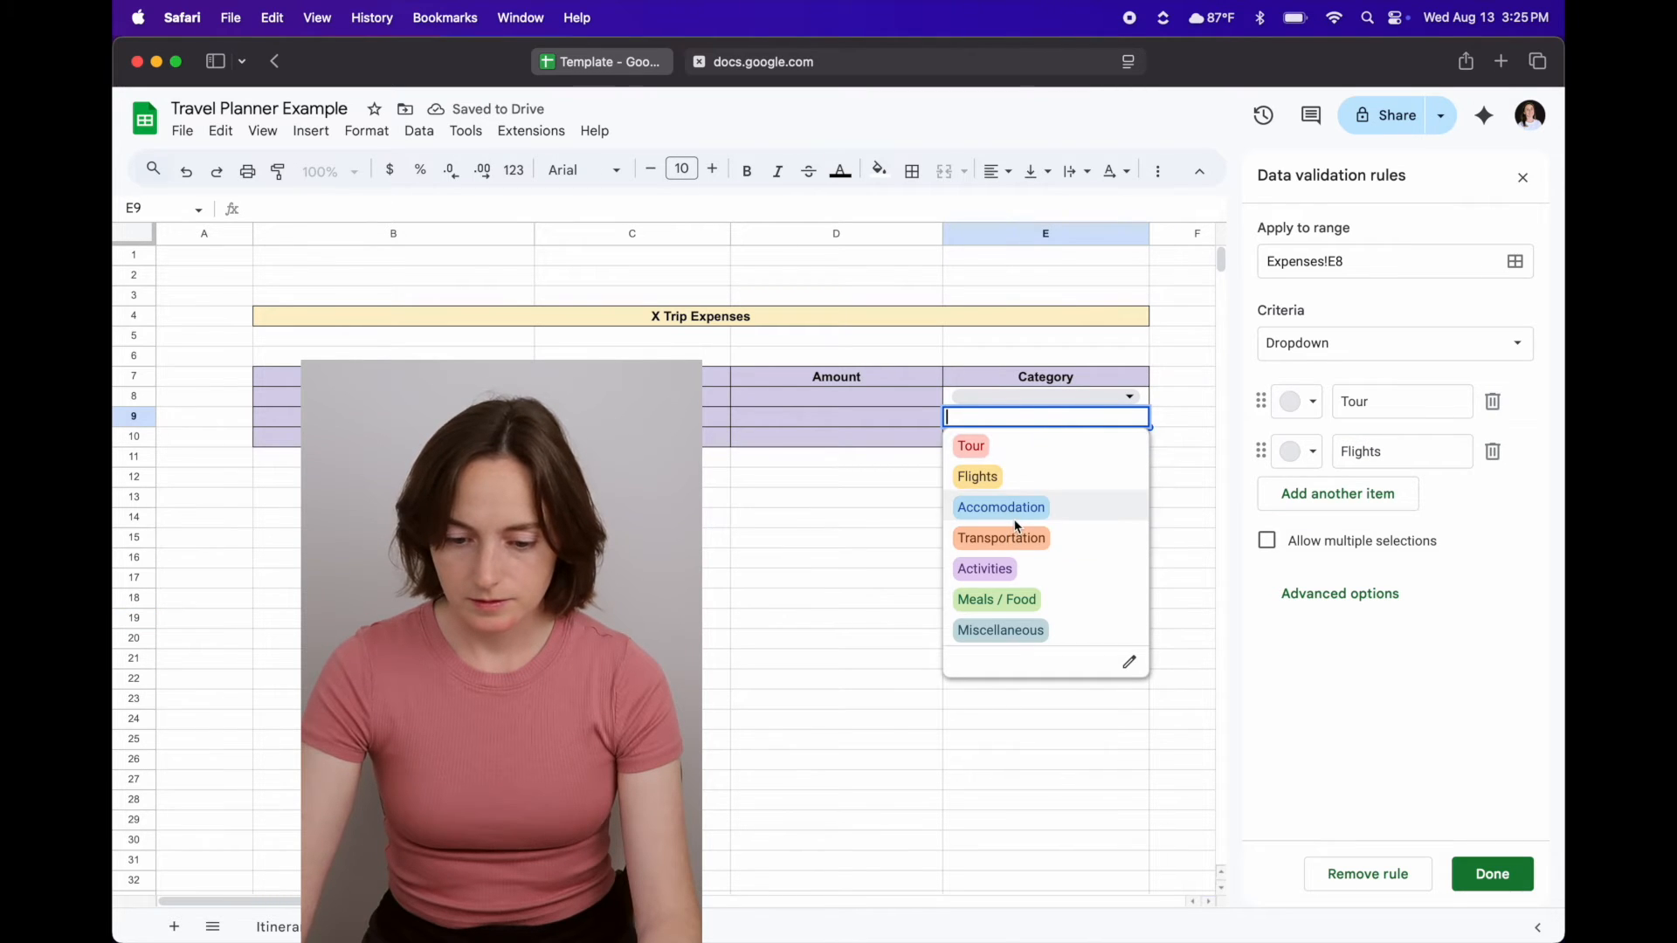
pyautogui.click(1191, 457)
pyautogui.click(1138, 395)
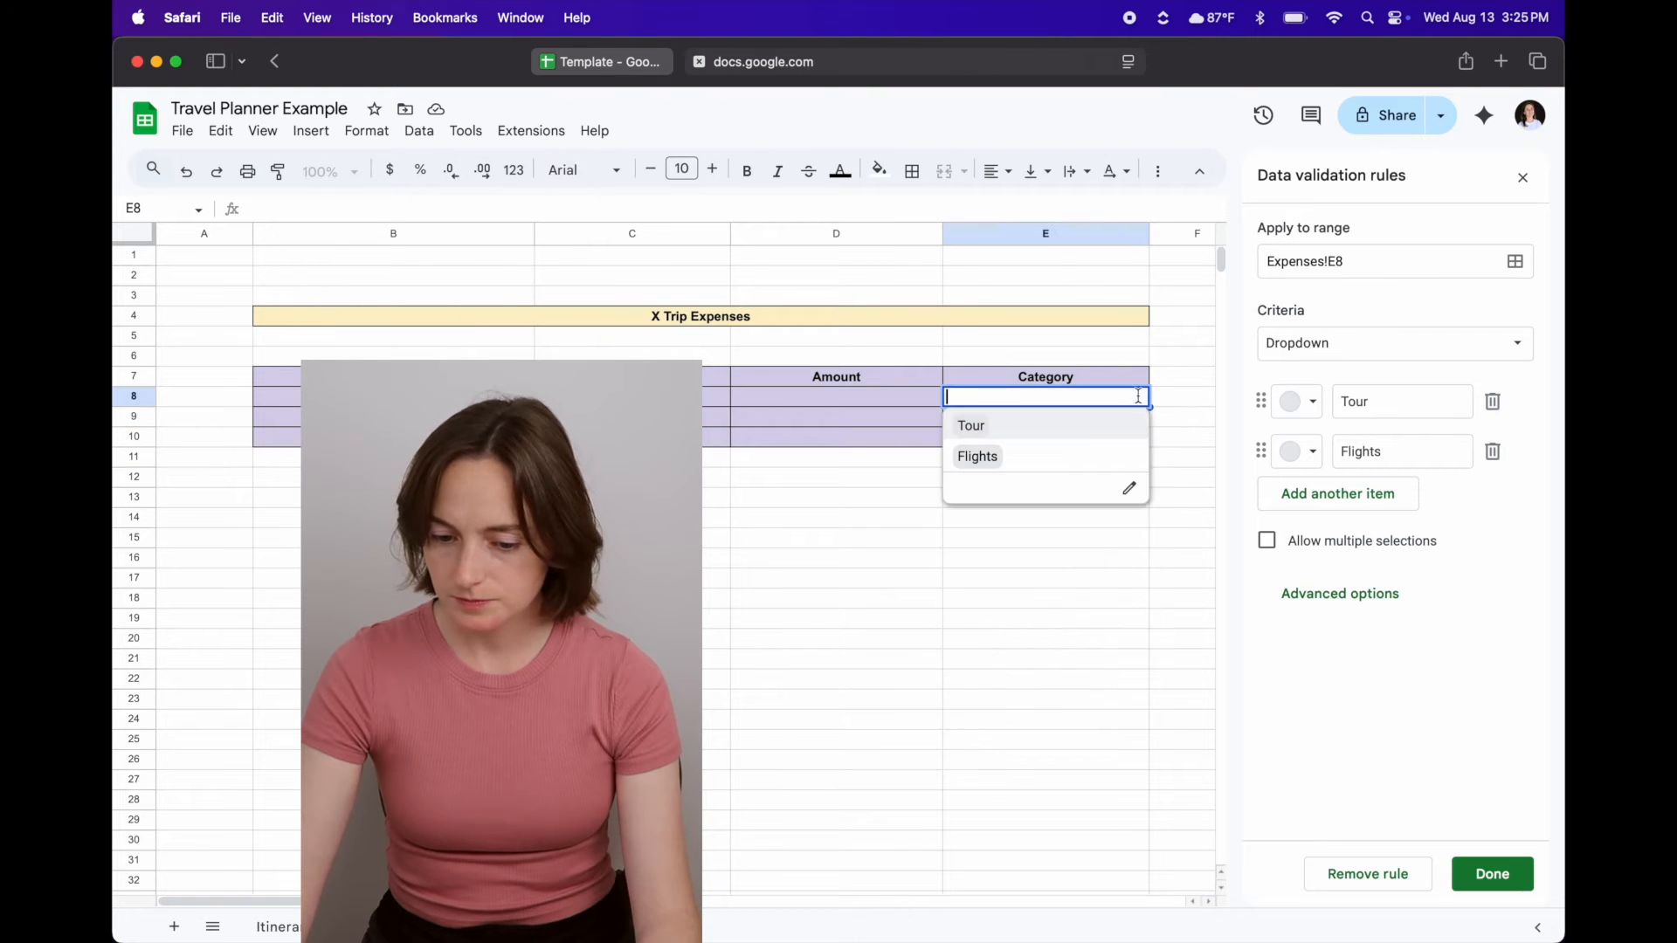
pyautogui.click(1162, 406)
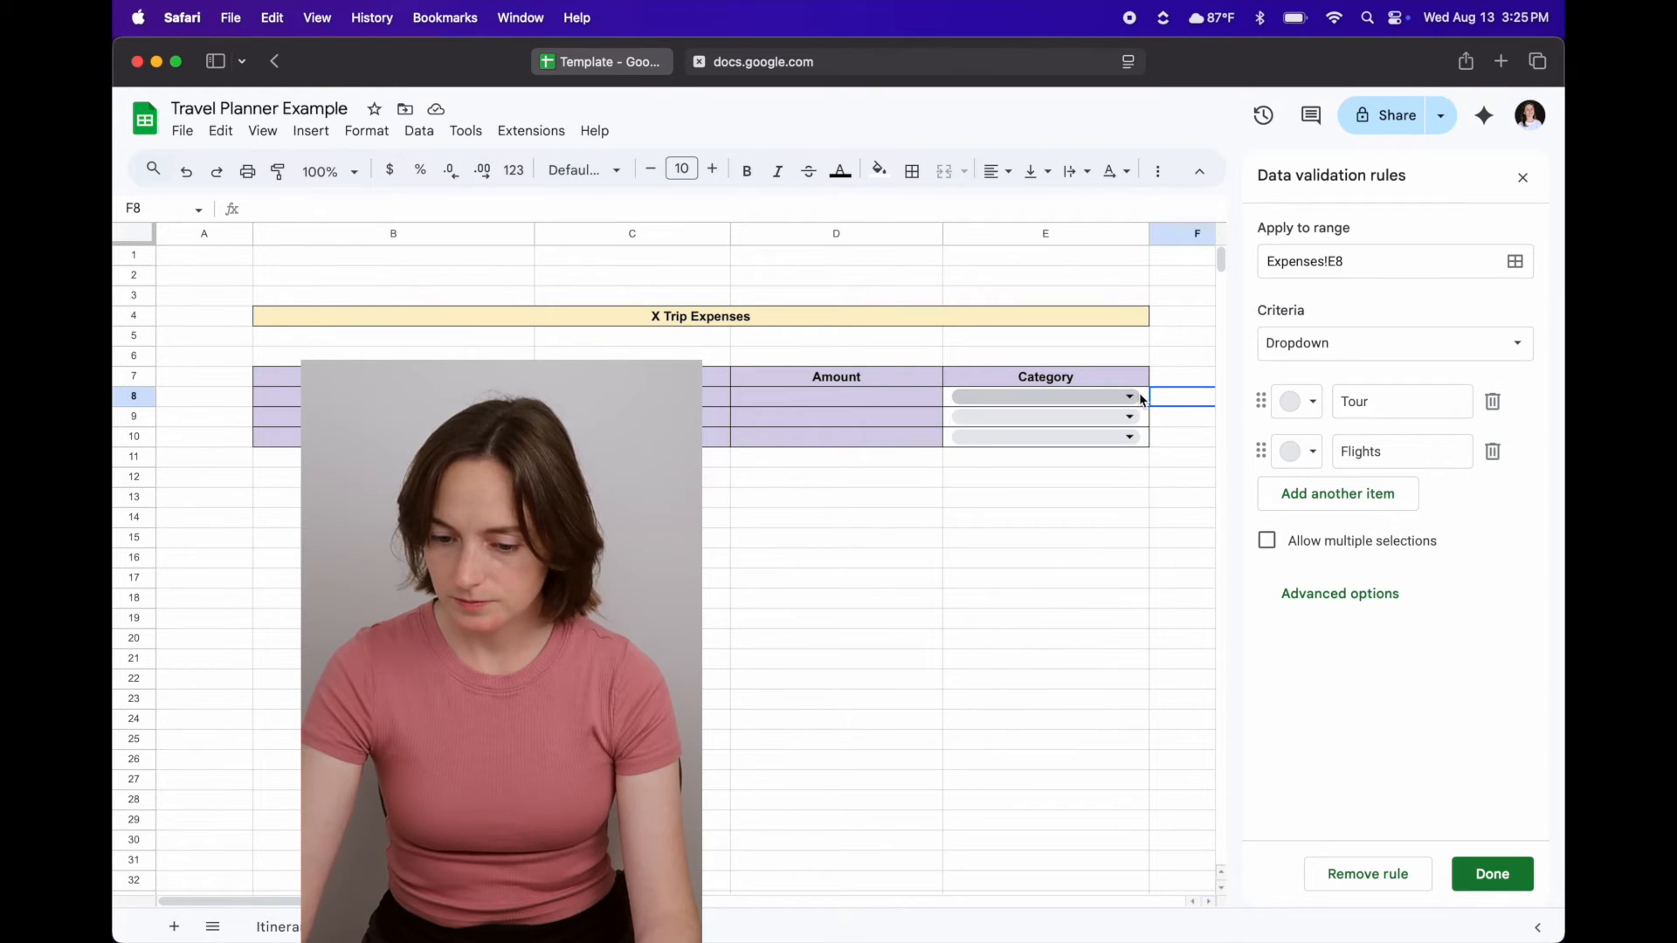
pyautogui.click(1140, 399)
pyautogui.click(1319, 495)
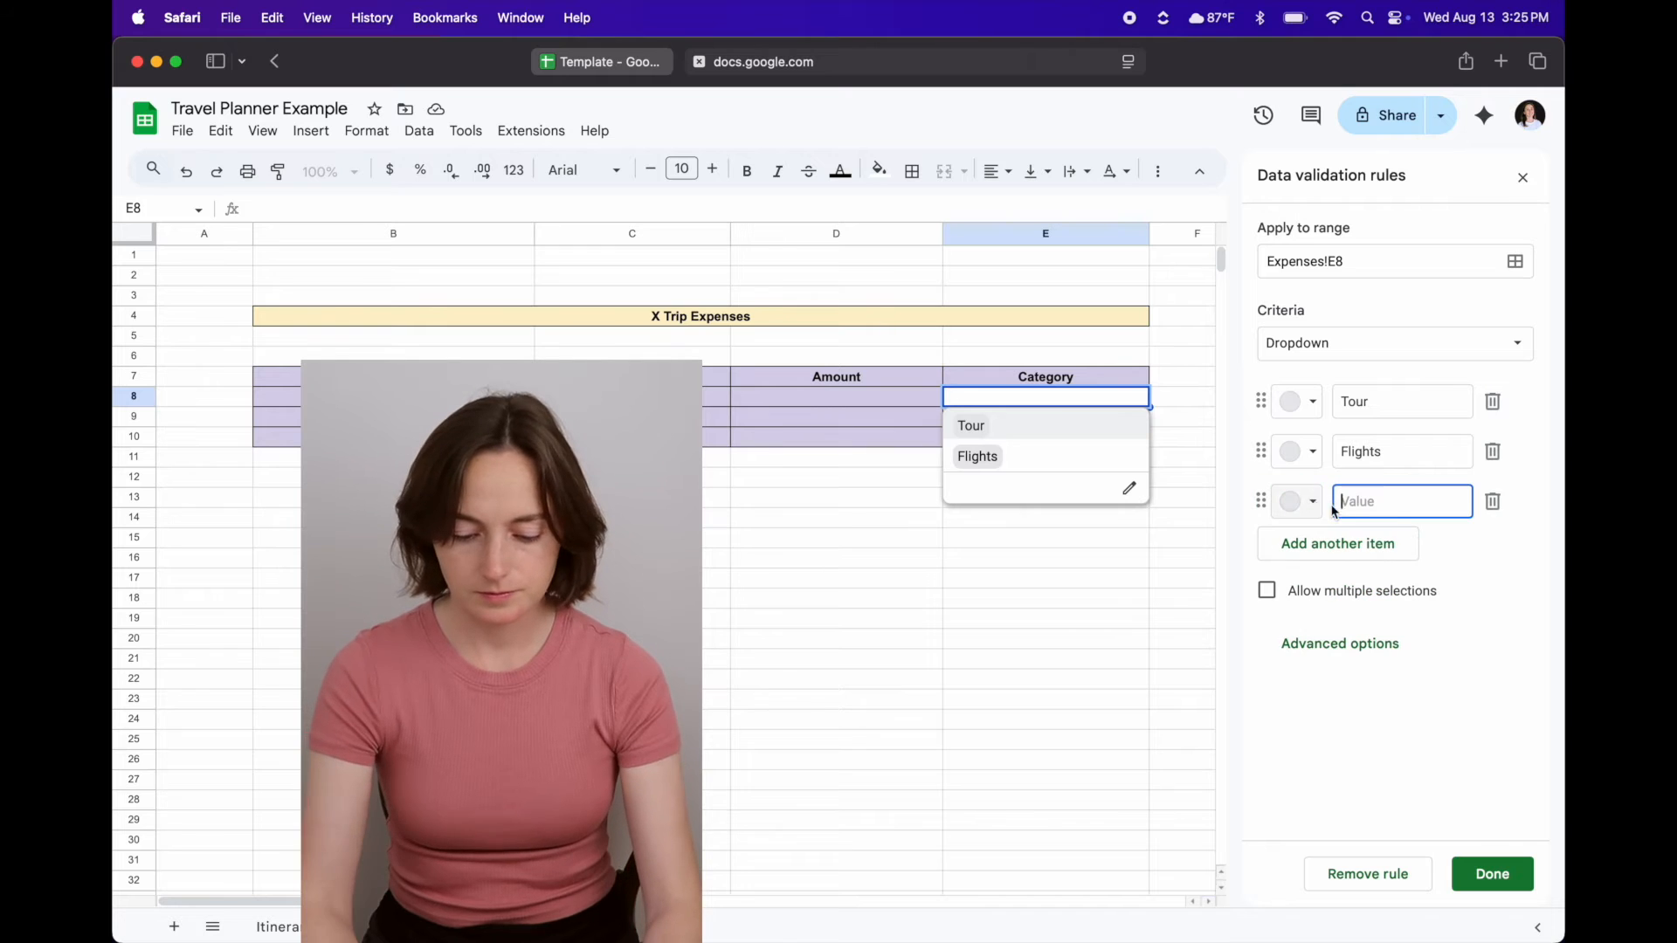
pyautogui.write('Accomodation')
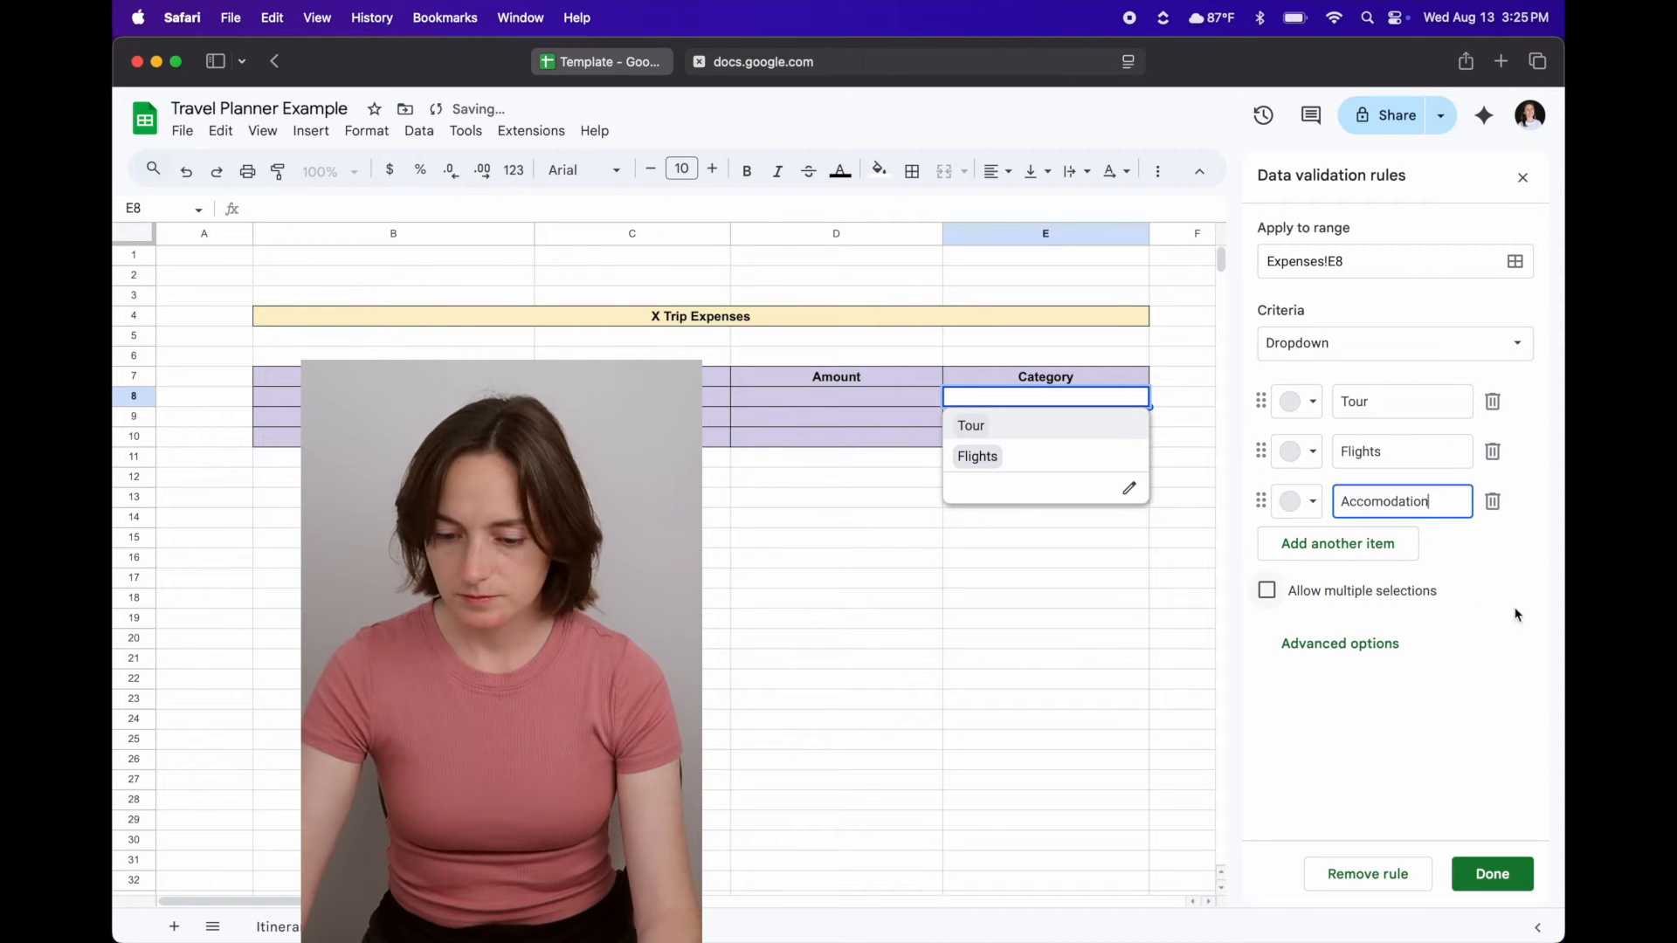
# - Allow multiple selections in the E8 drop-down and add Transportation as its fourth option
pyautogui.click(1266, 590)
pyautogui.click(1360, 543)
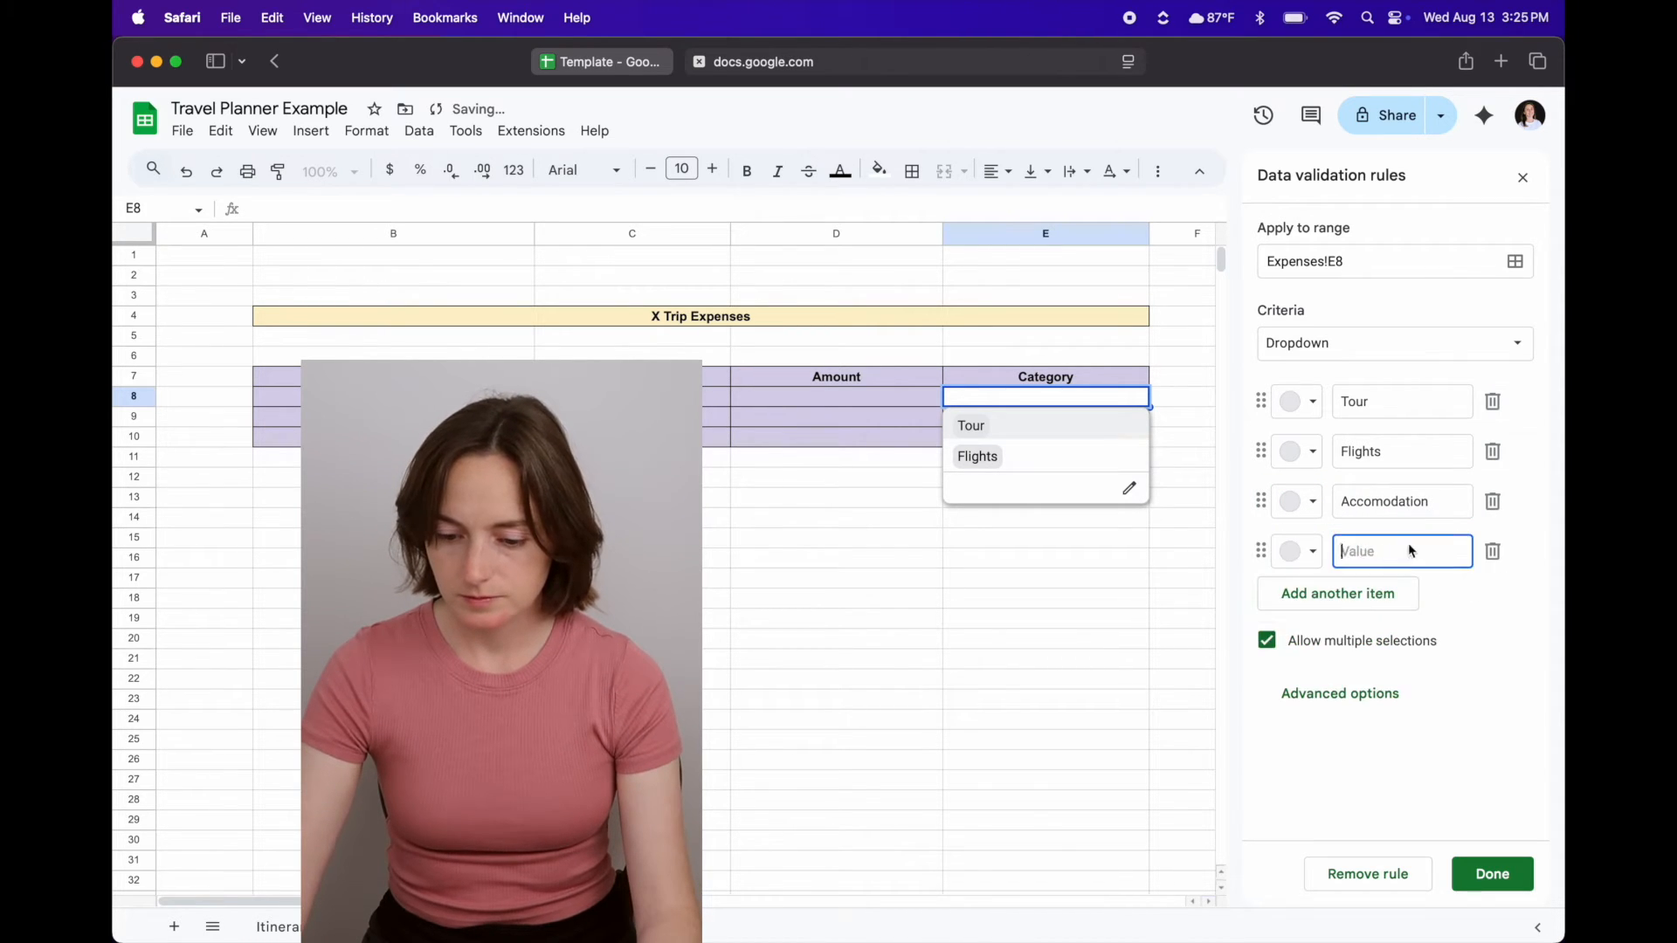
pyautogui.write('T')
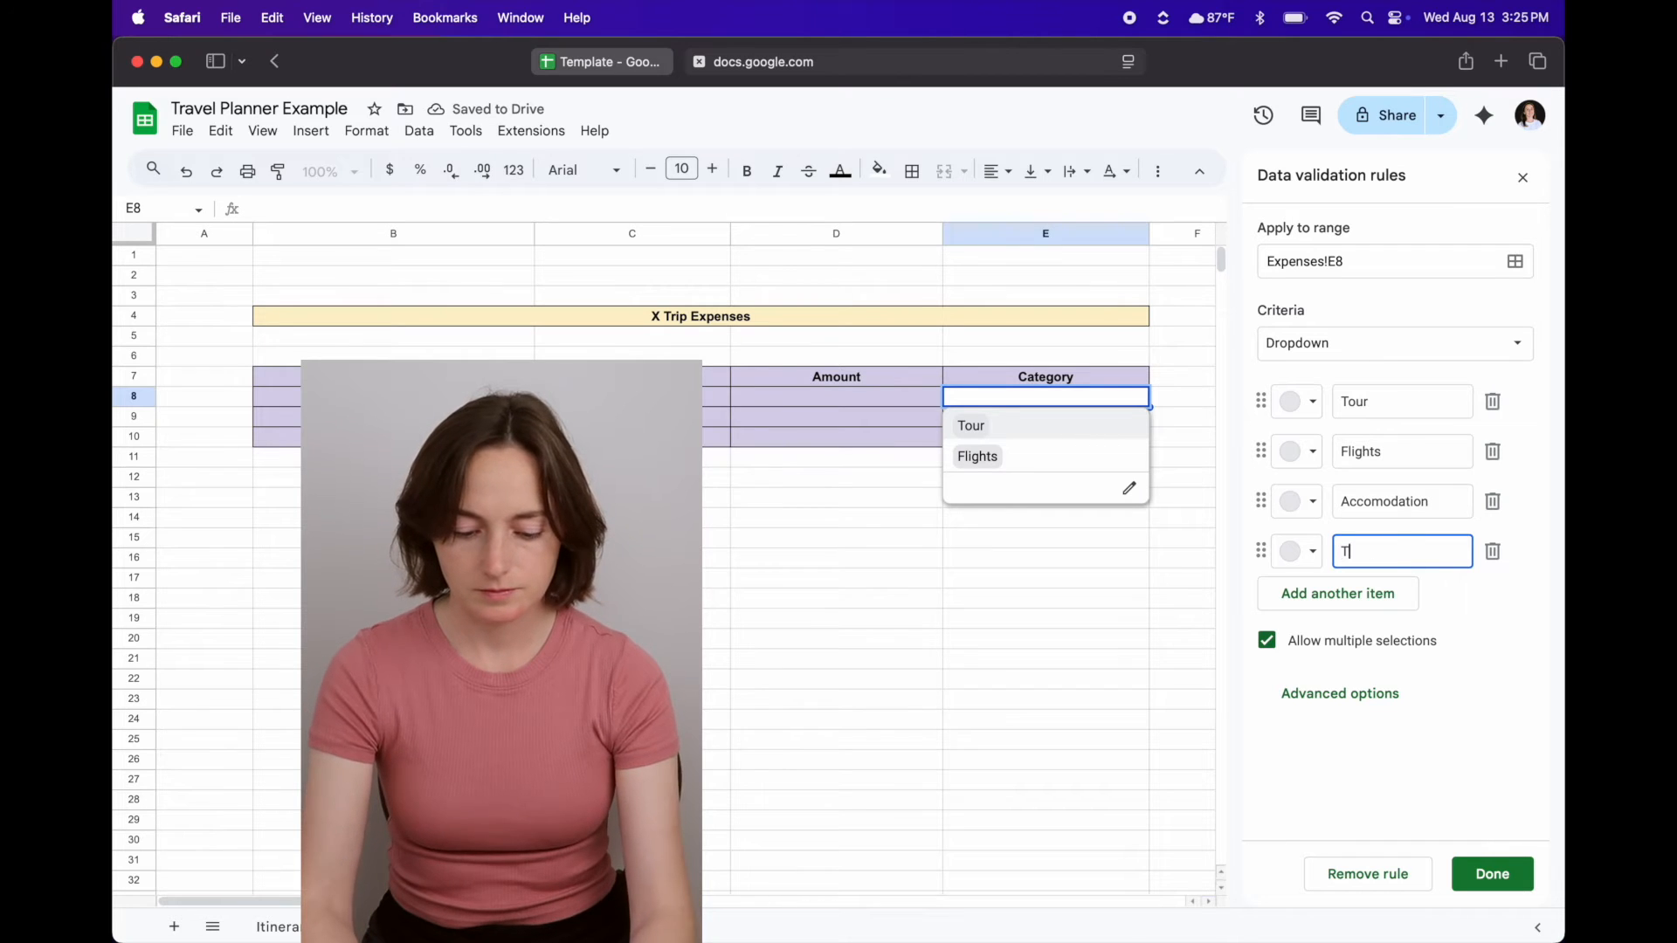
pyautogui.write('ransportation')
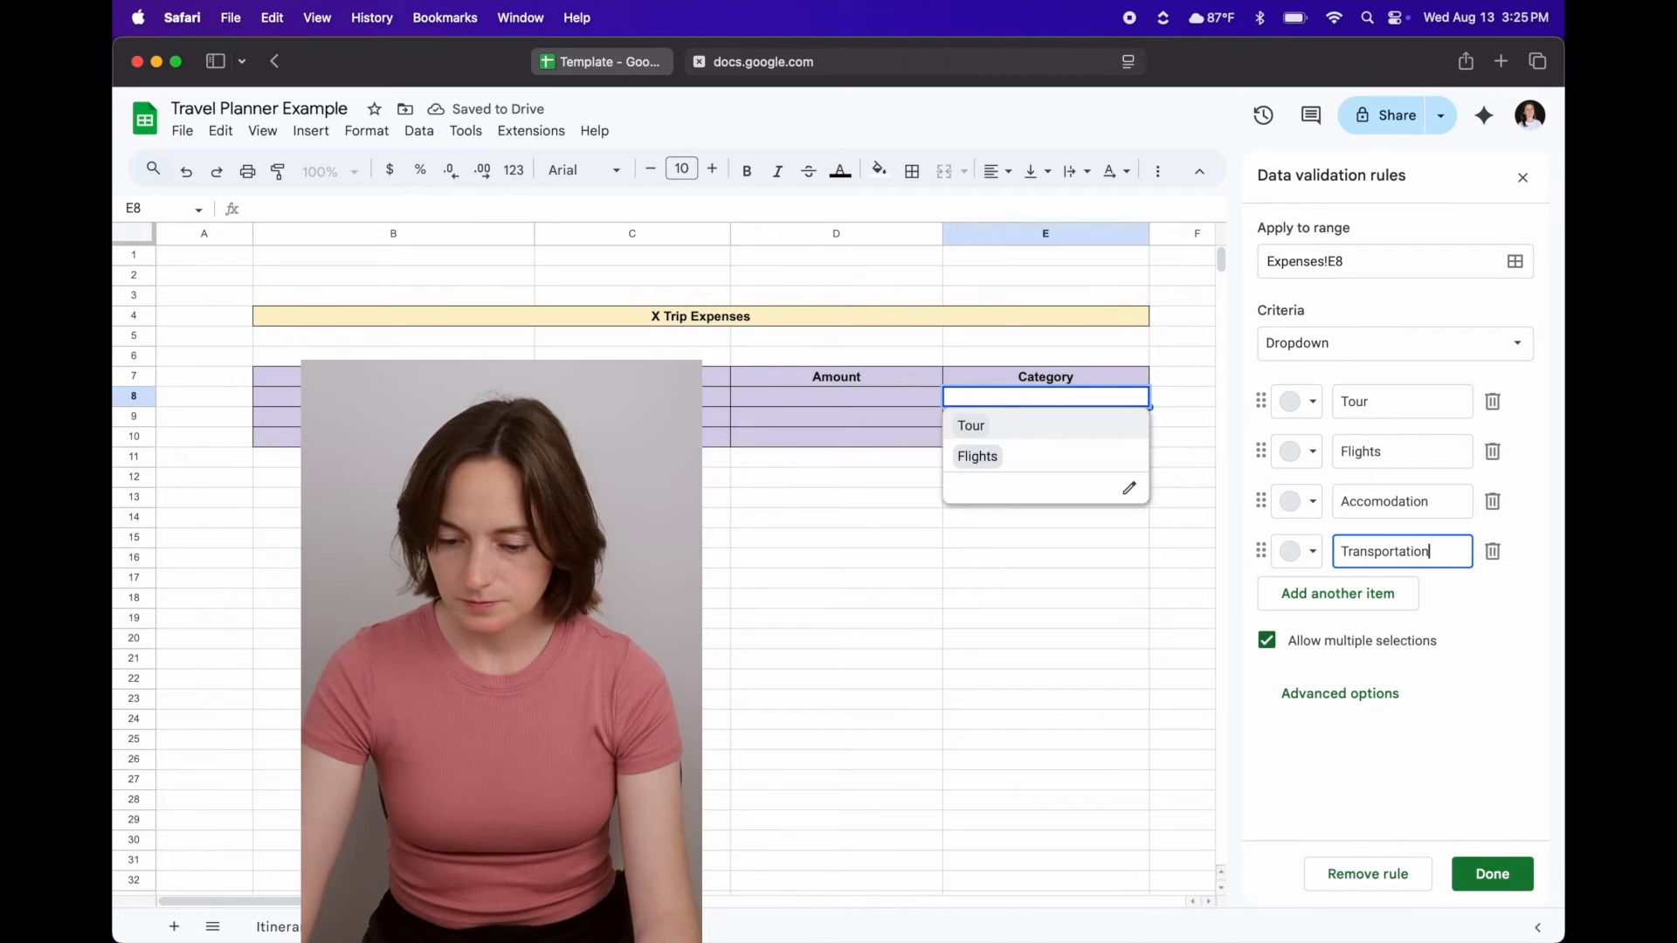
pyautogui.click(1485, 611)
pyautogui.click(1053, 576)
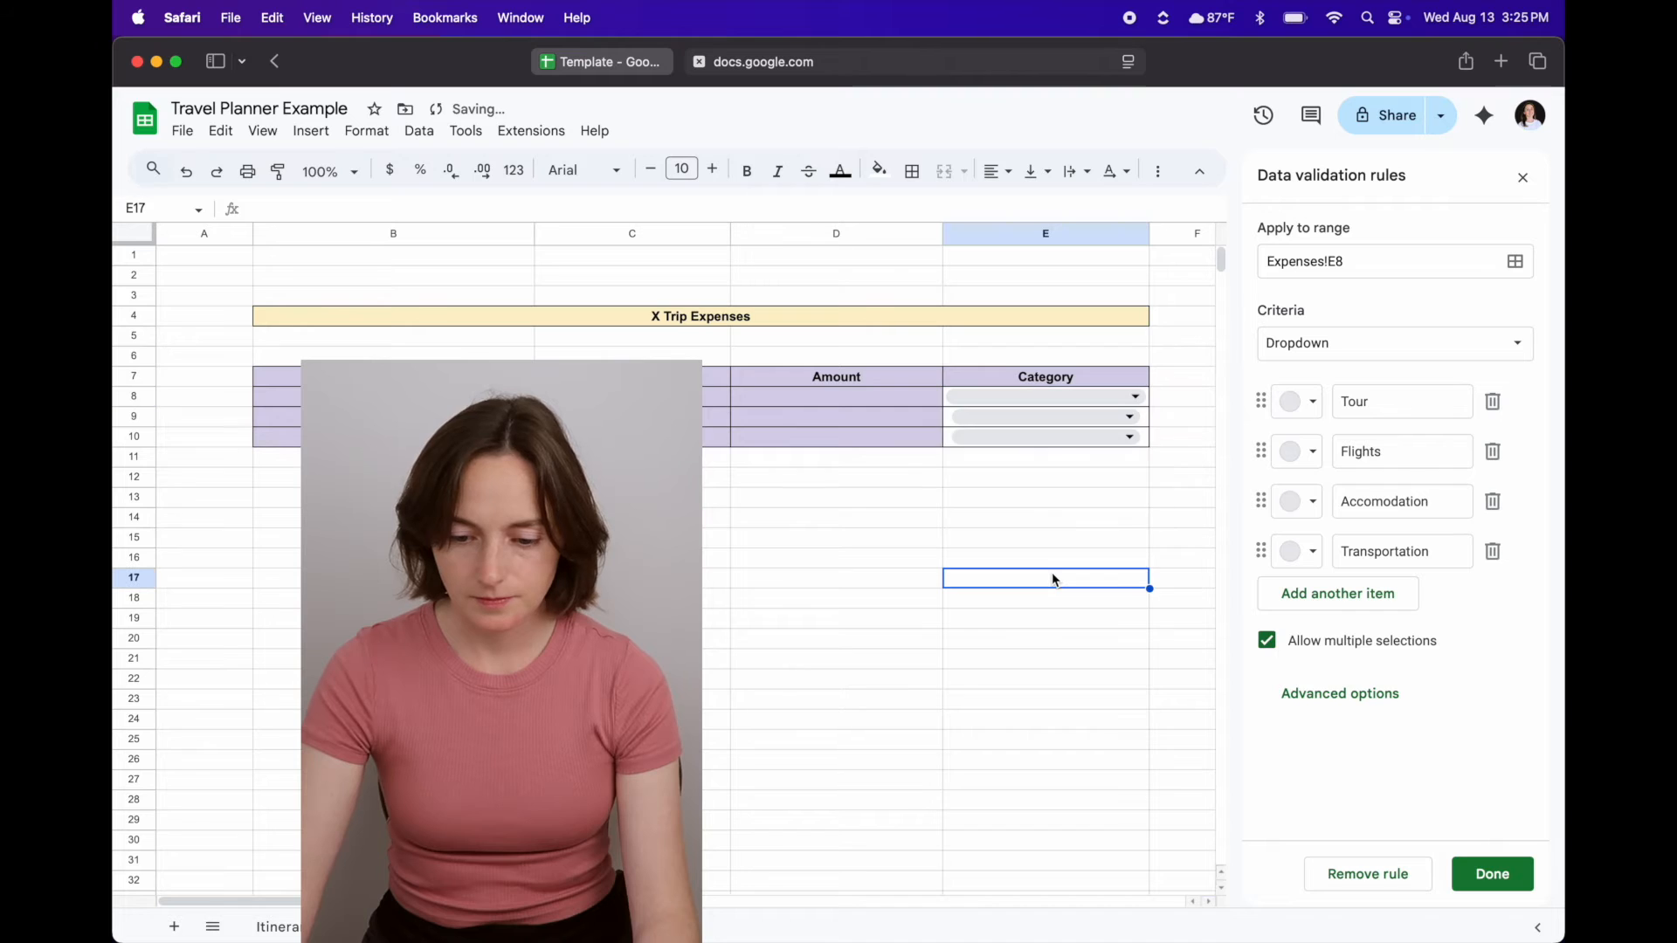
# - Compare the E8 options with the category list in E9 and add Activities as the fifth option of the E8 drop-down
pyautogui.click(1144, 393)
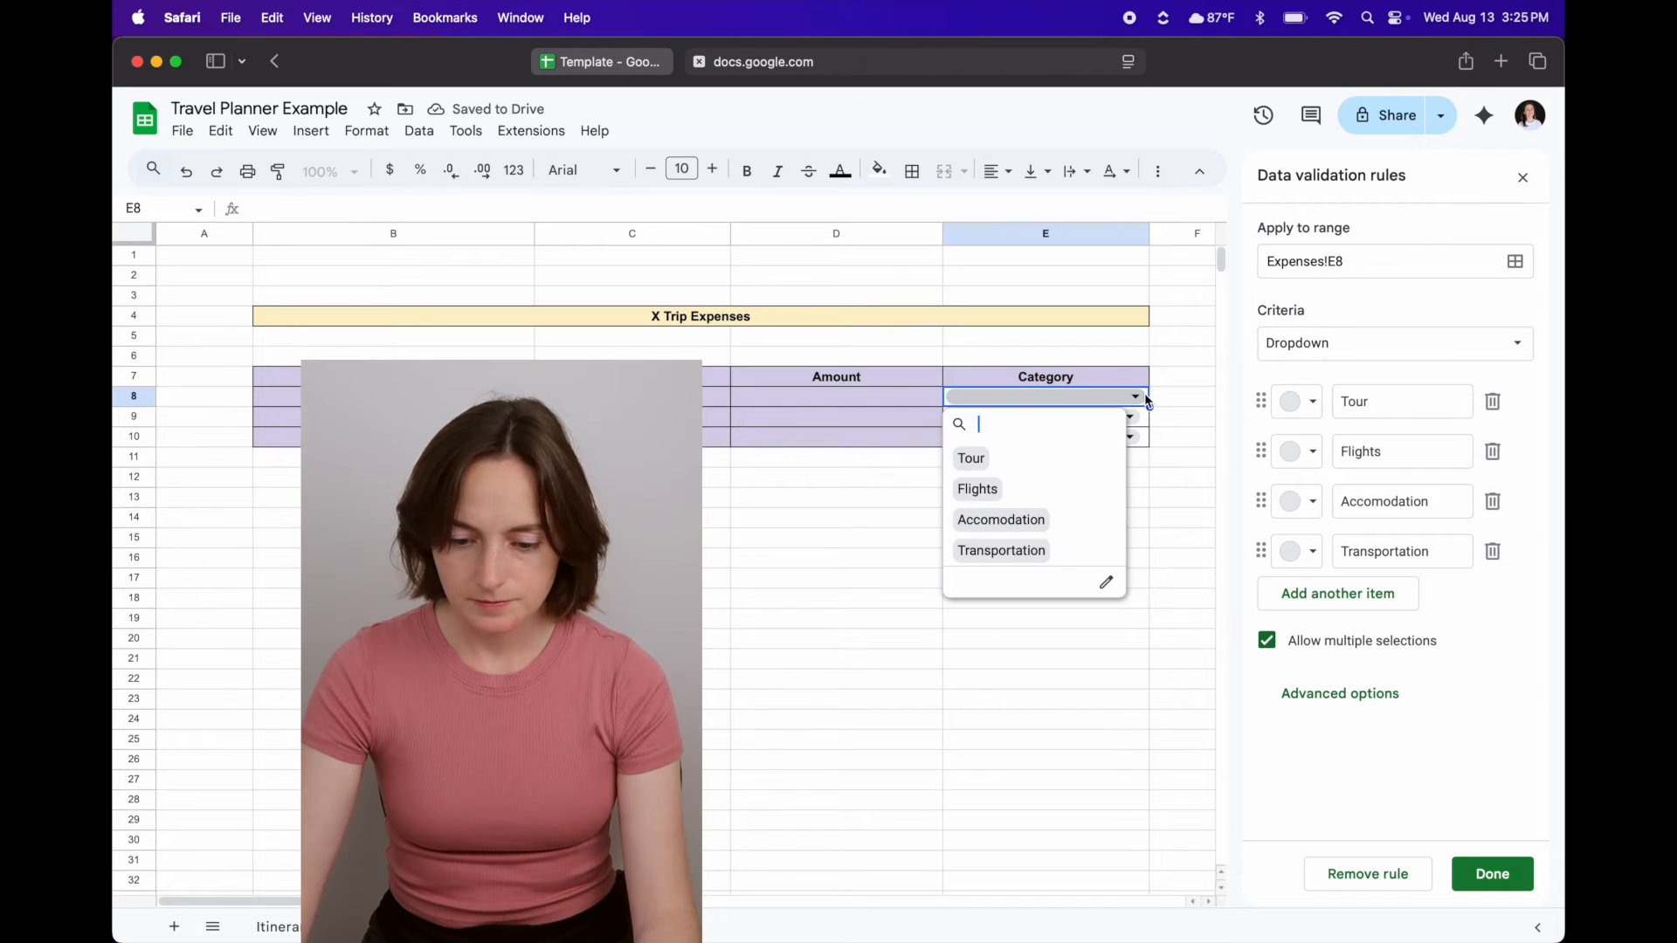
pyautogui.click(1158, 496)
pyautogui.click(1137, 423)
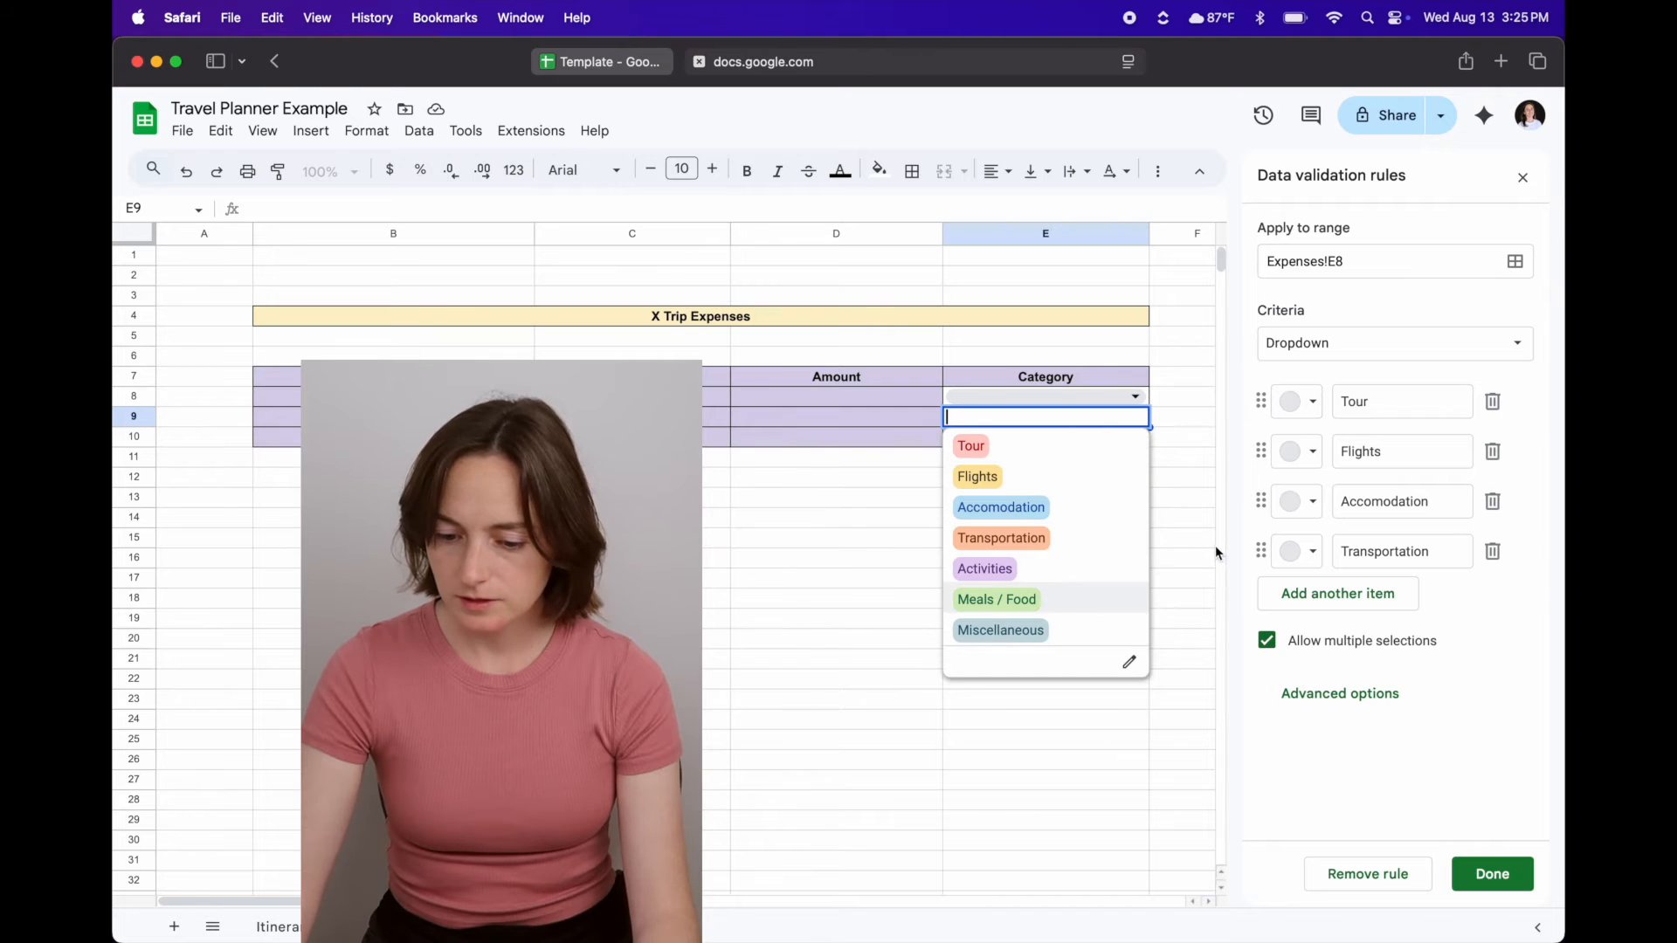
pyautogui.click(1181, 539)
pyautogui.click(1389, 601)
pyautogui.write('A')
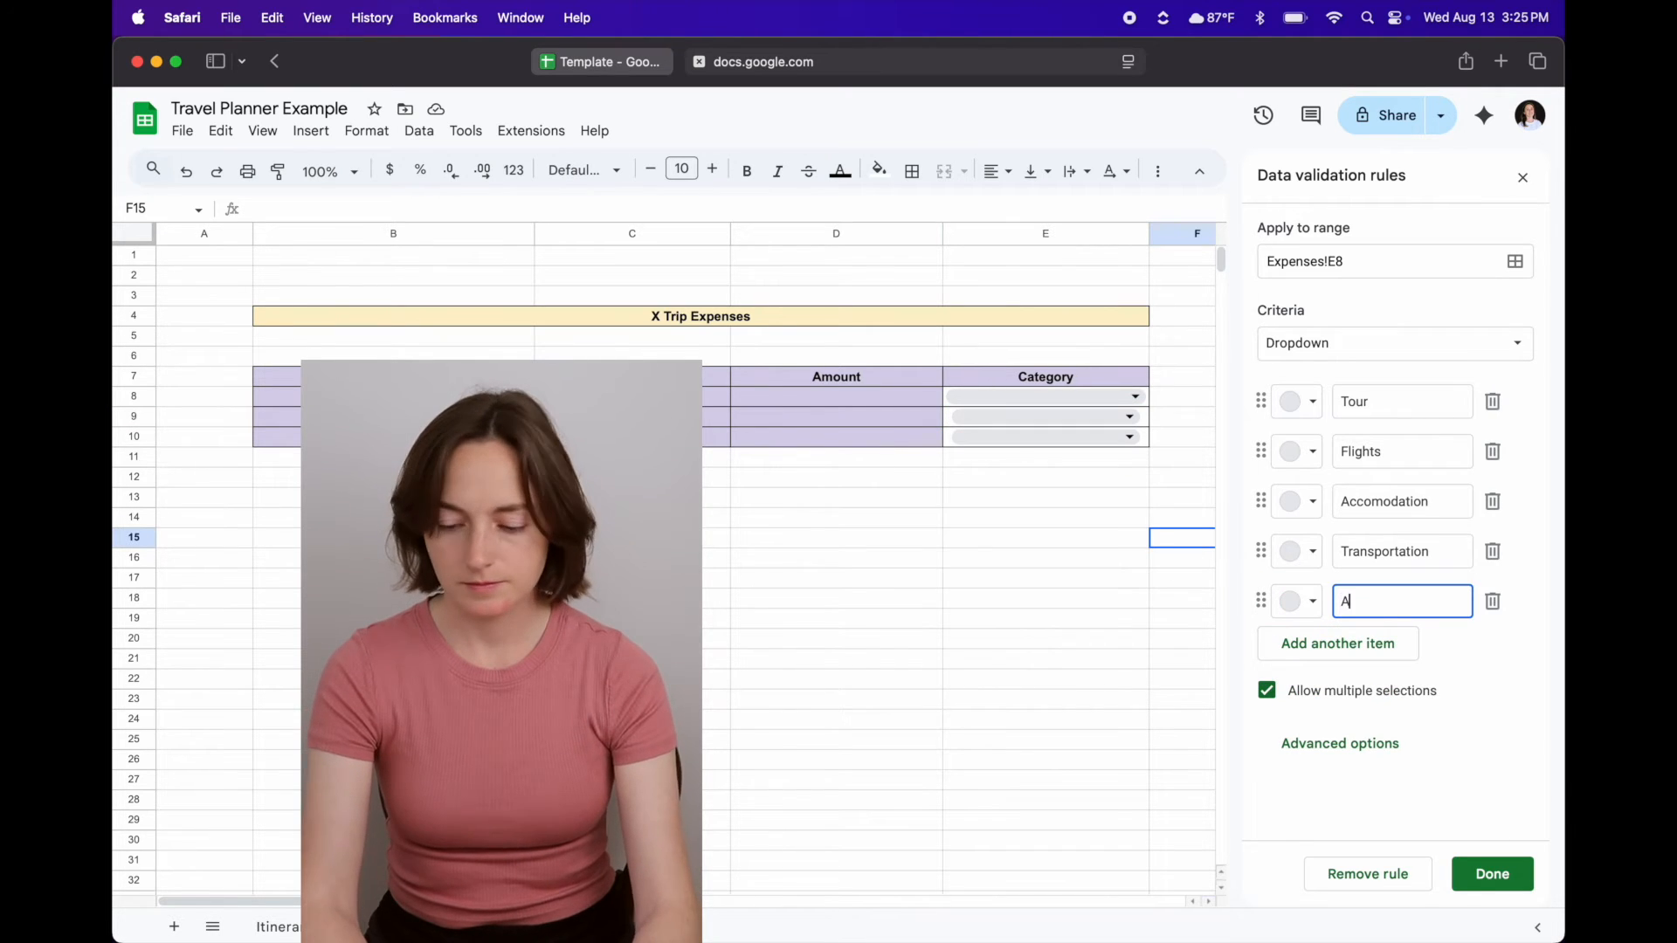
pyautogui.write('ctivities')
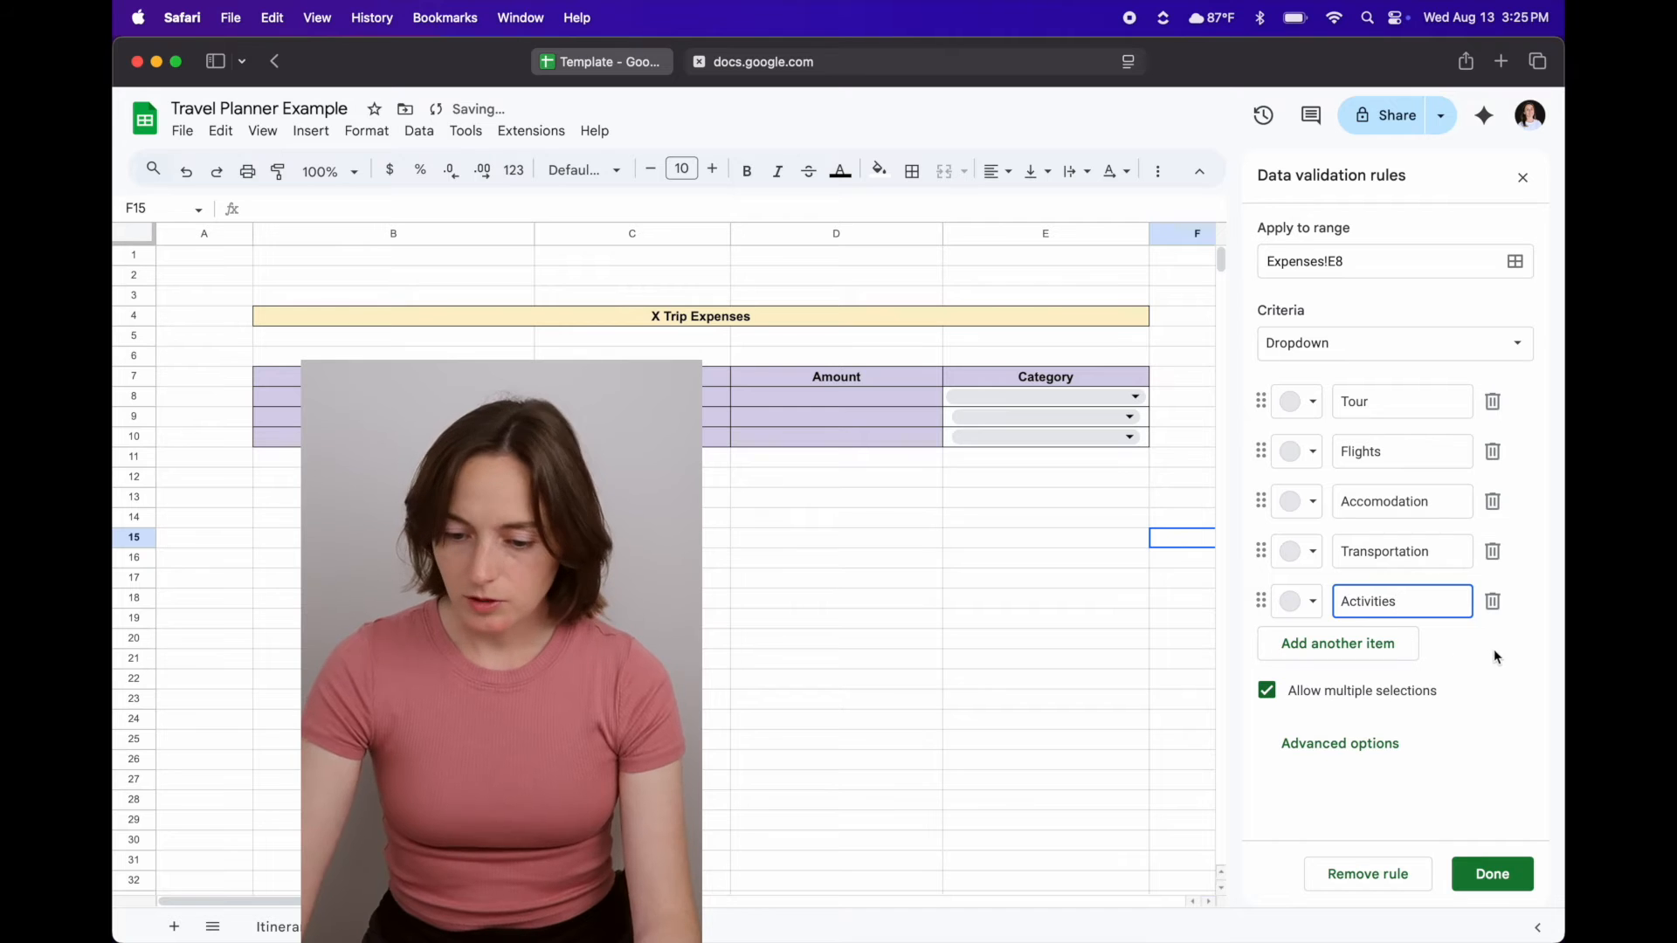
# - Colour the first three E8 drop-down options: Tour light red, Flights light orange and Accomodation light yellow
pyautogui.click(1313, 403)
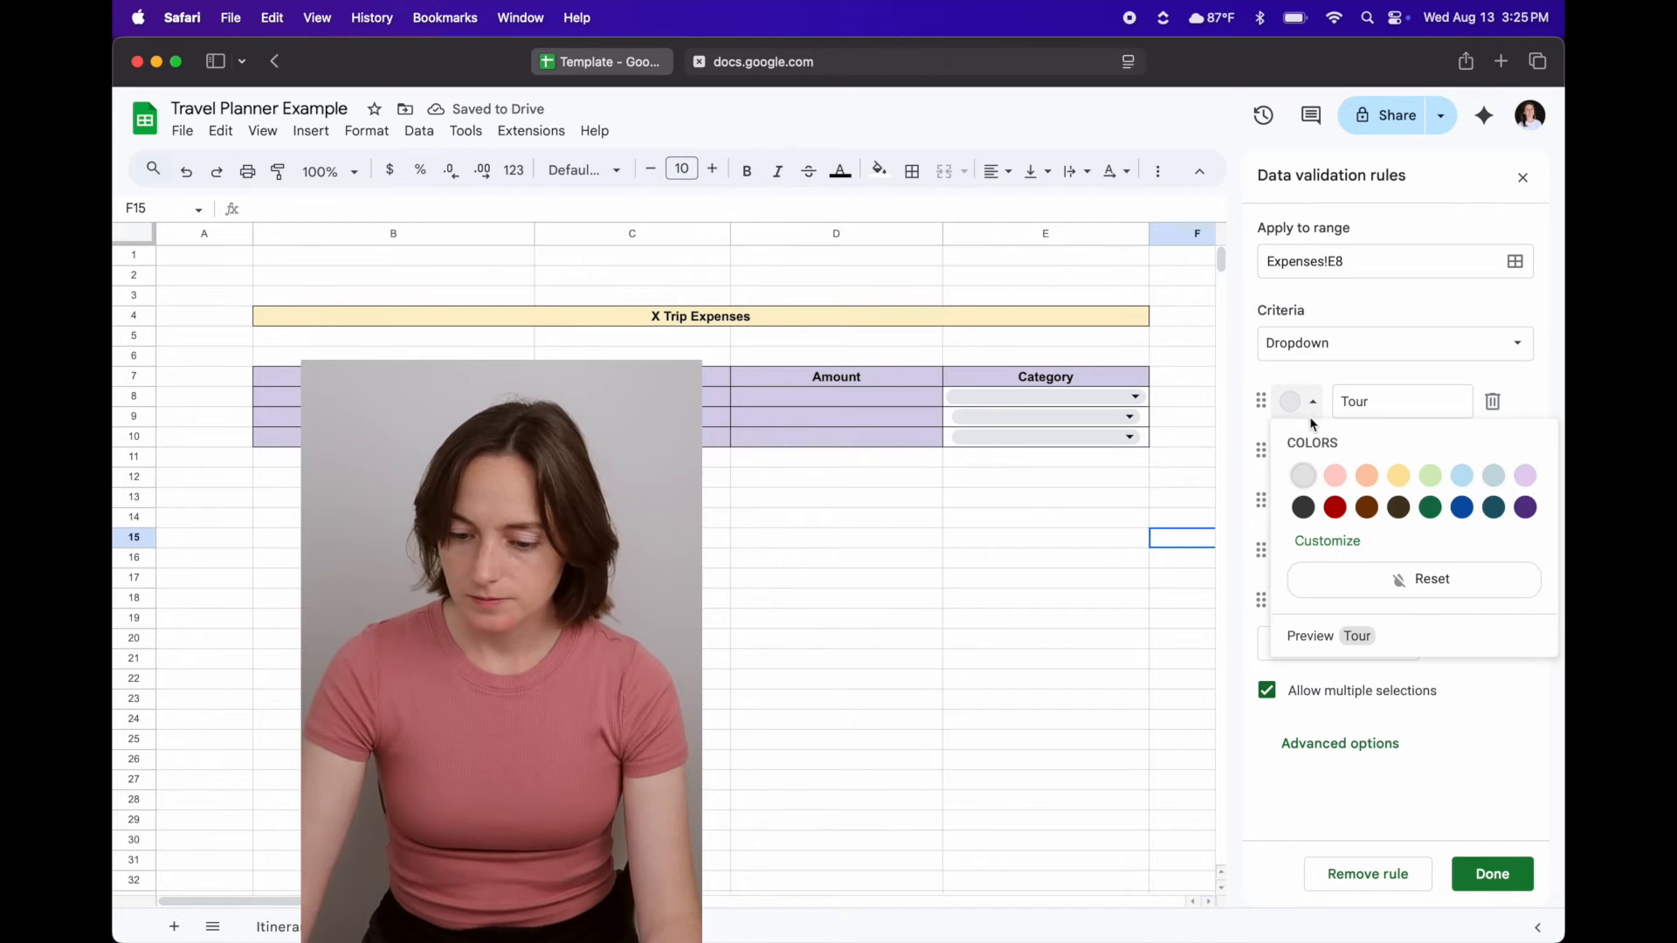
pyautogui.click(1334, 475)
pyautogui.click(1305, 454)
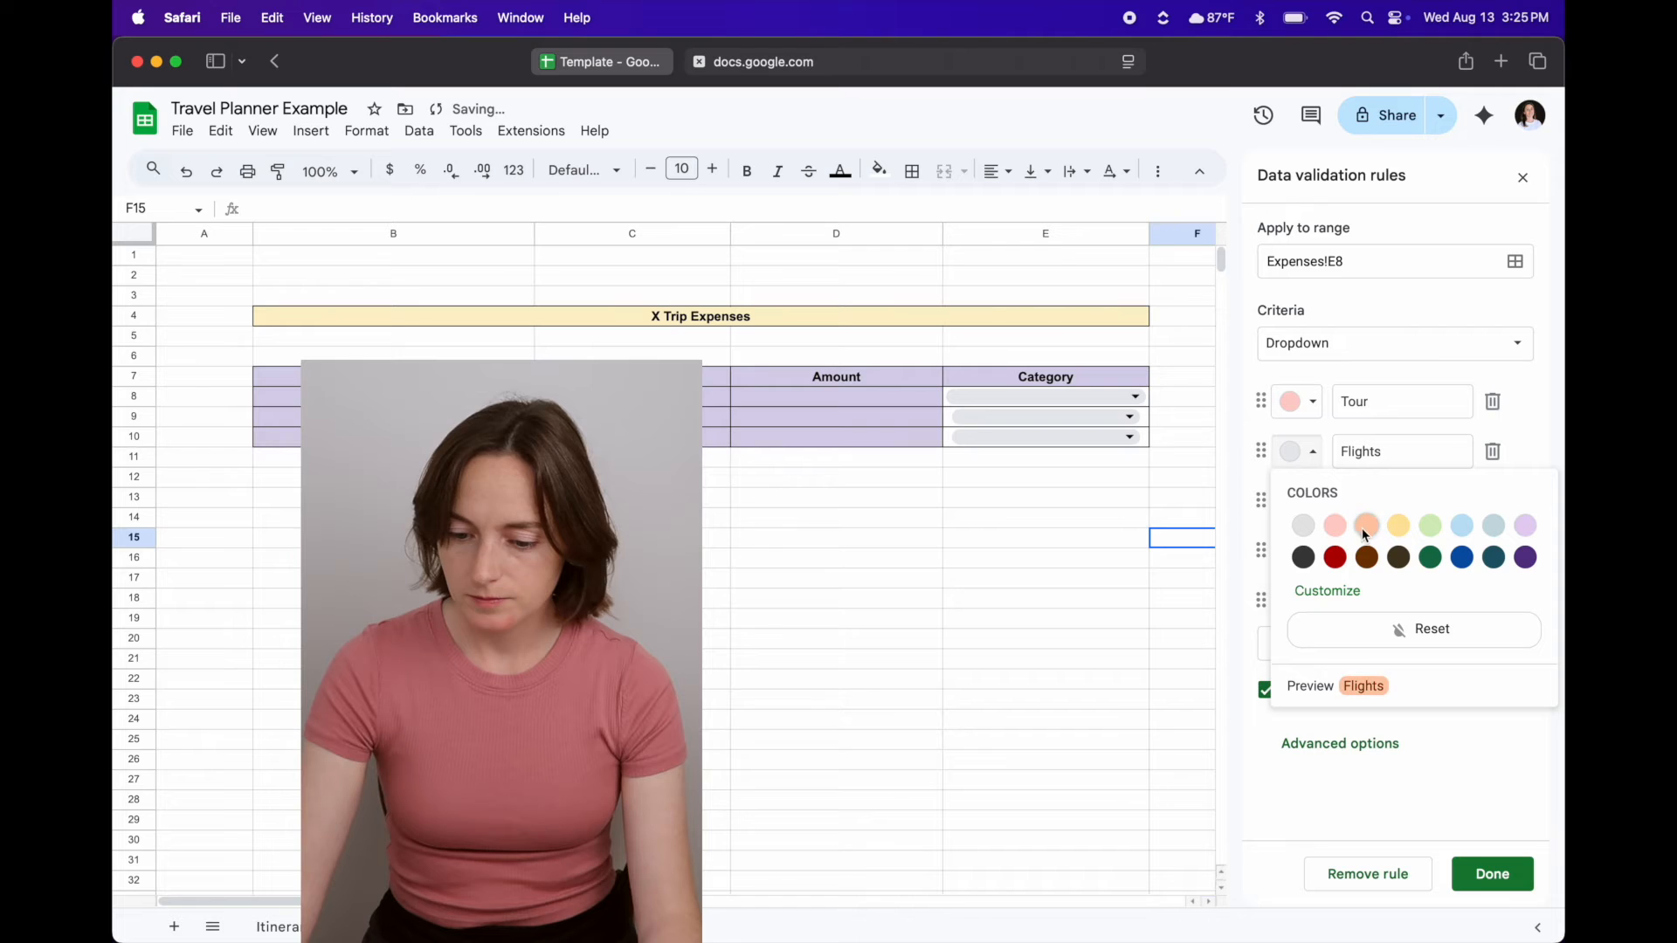
pyautogui.click(1368, 527)
pyautogui.click(1314, 505)
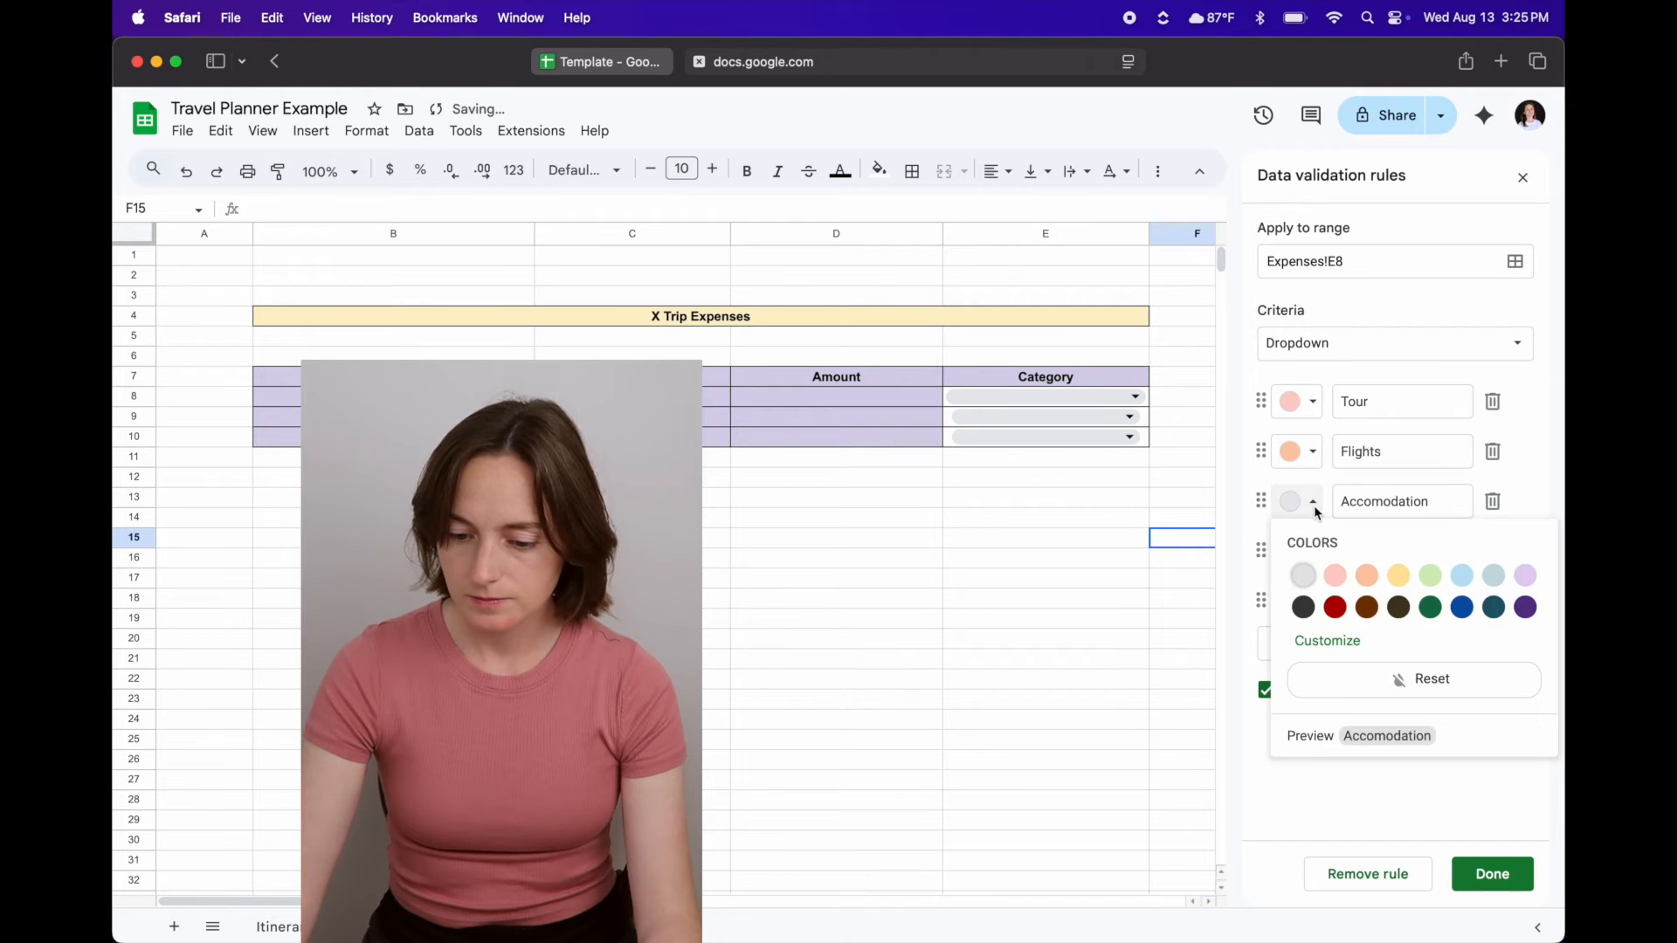
pyautogui.click(1397, 575)
# - Colour the Transportation option light green and Activities light blue, and check the coloured list in cell E8
pyautogui.click(1309, 551)
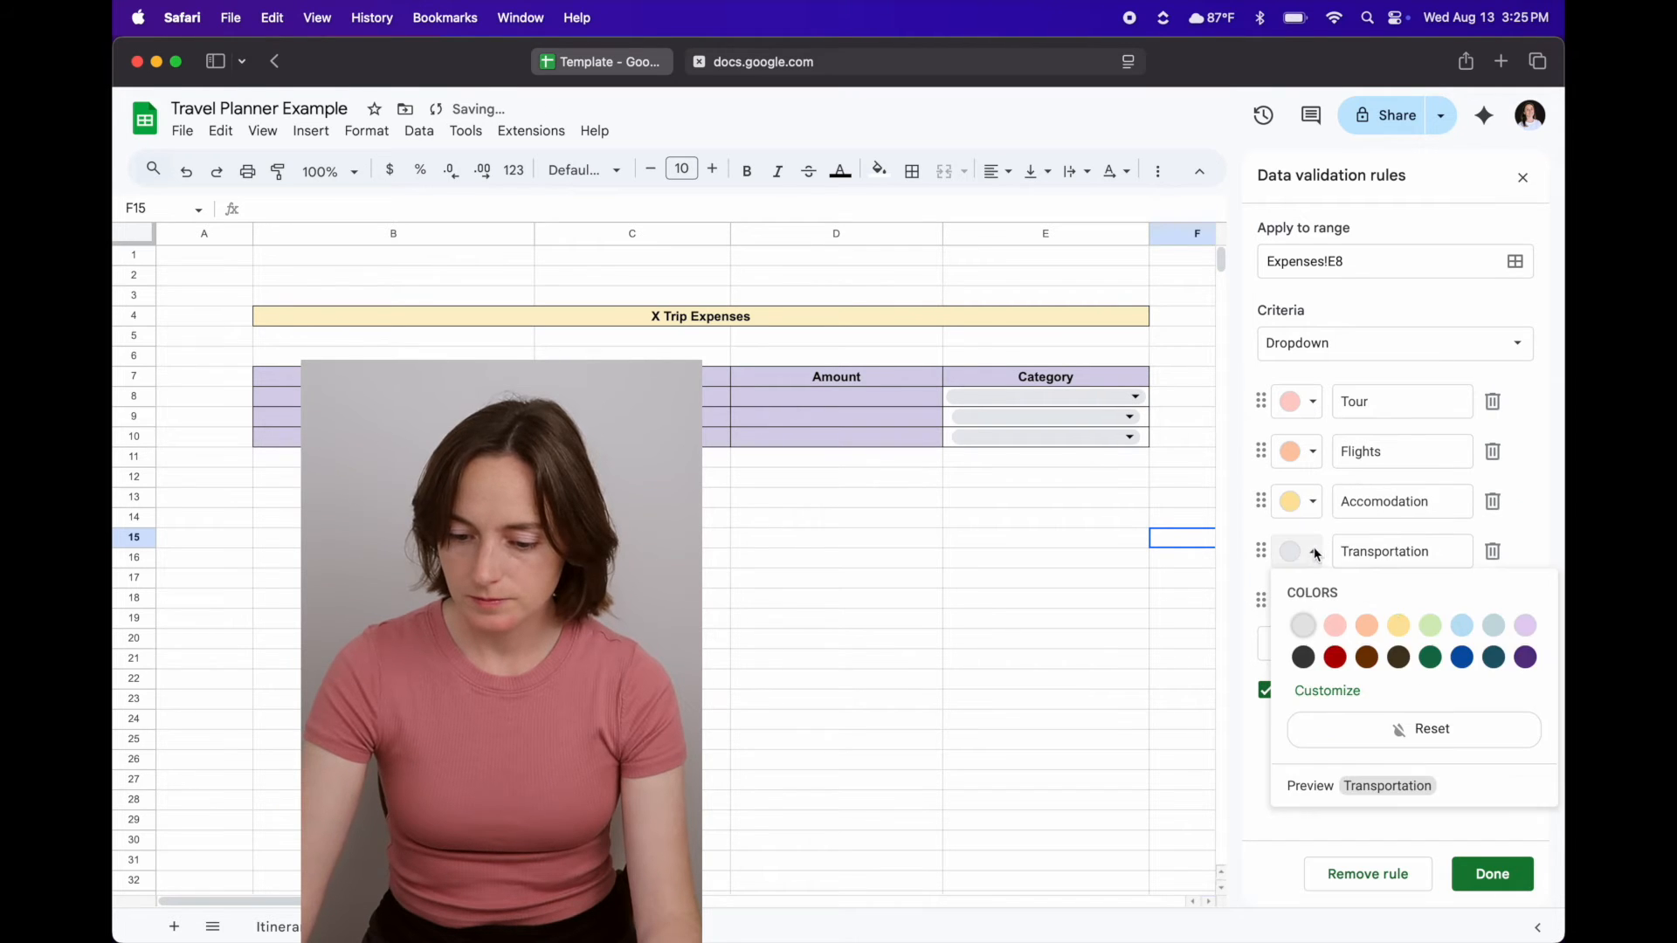
pyautogui.click(1427, 622)
pyautogui.click(1296, 601)
pyautogui.click(1457, 673)
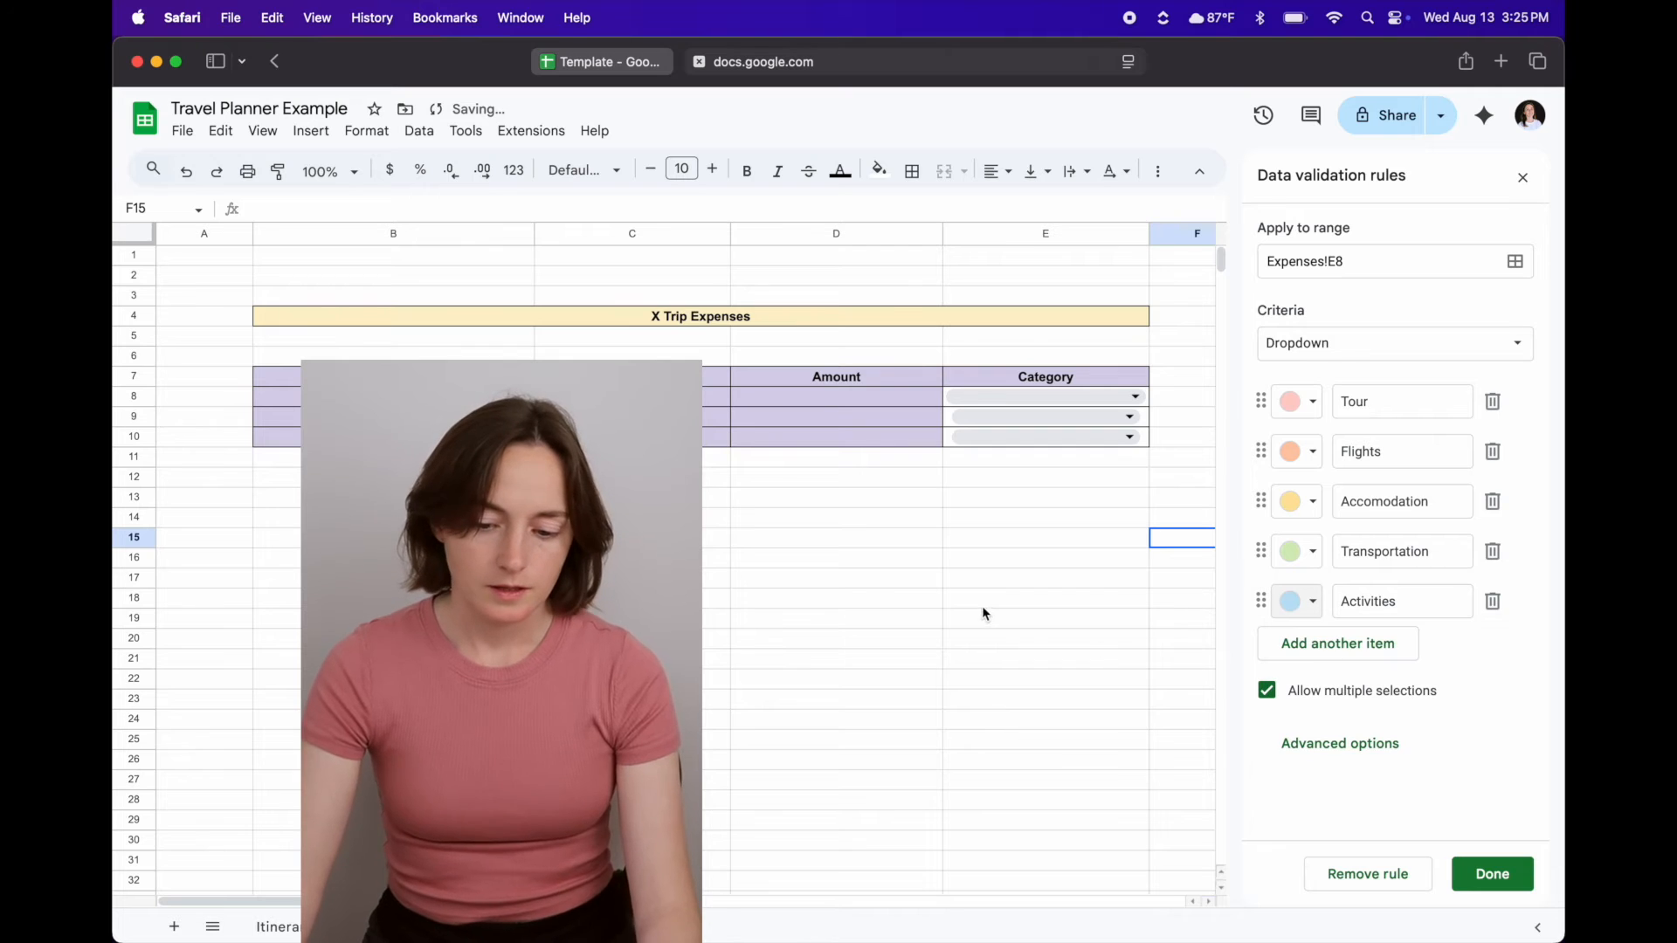
pyautogui.click(984, 608)
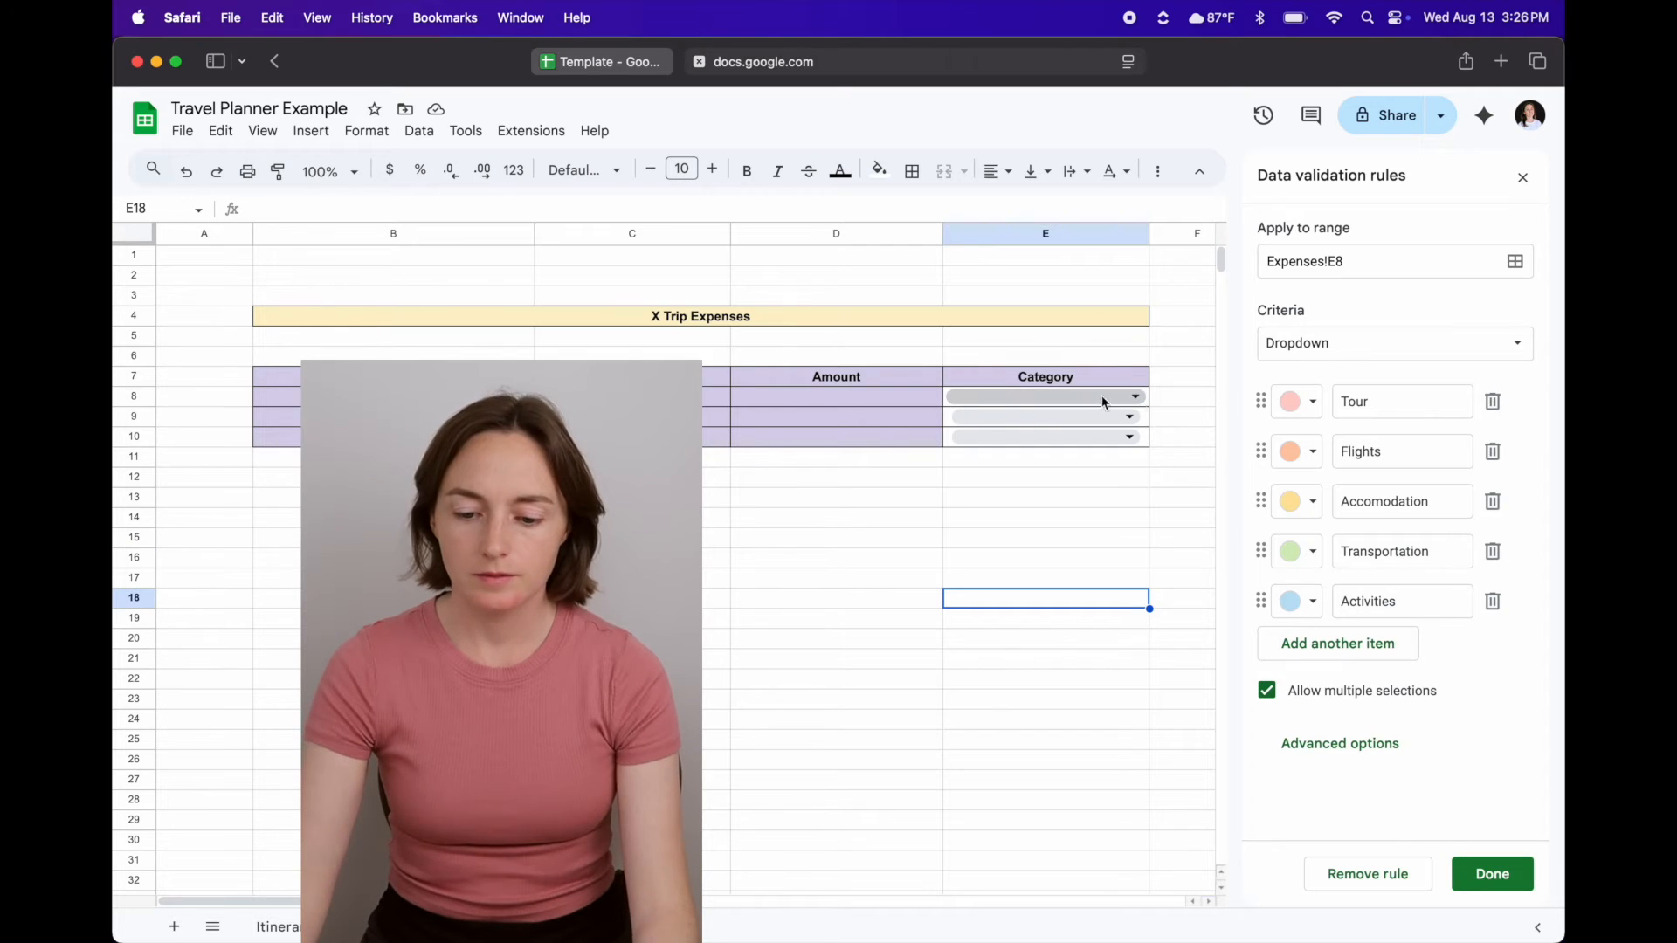
pyautogui.click(1127, 400)
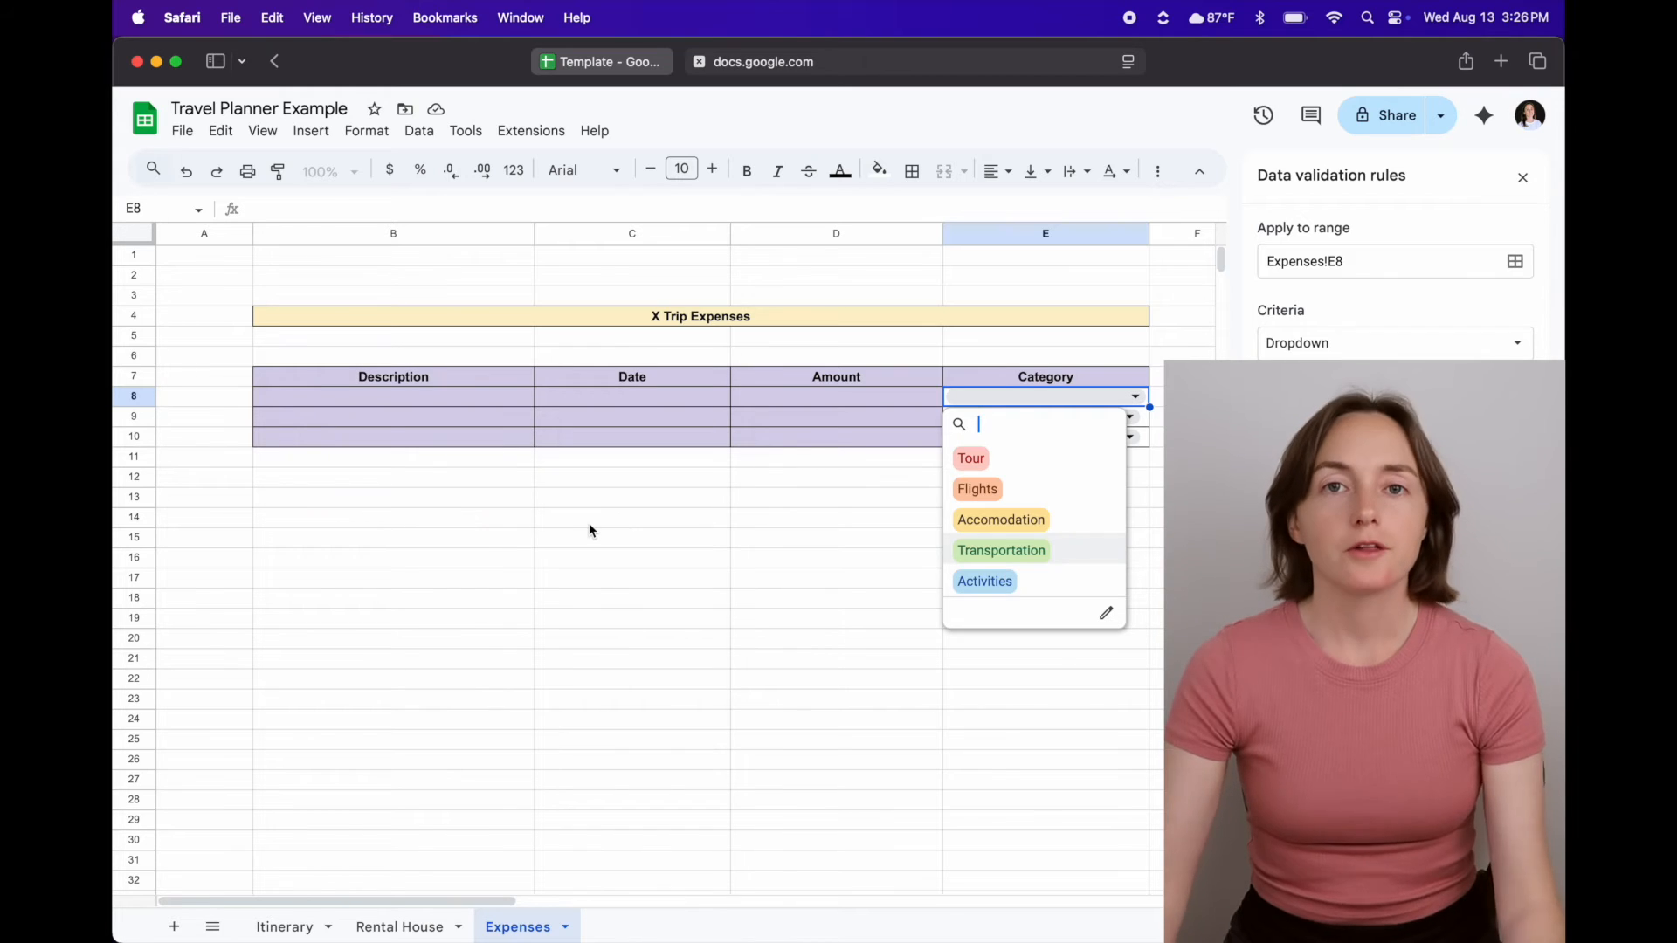
pyautogui.click(589, 524)
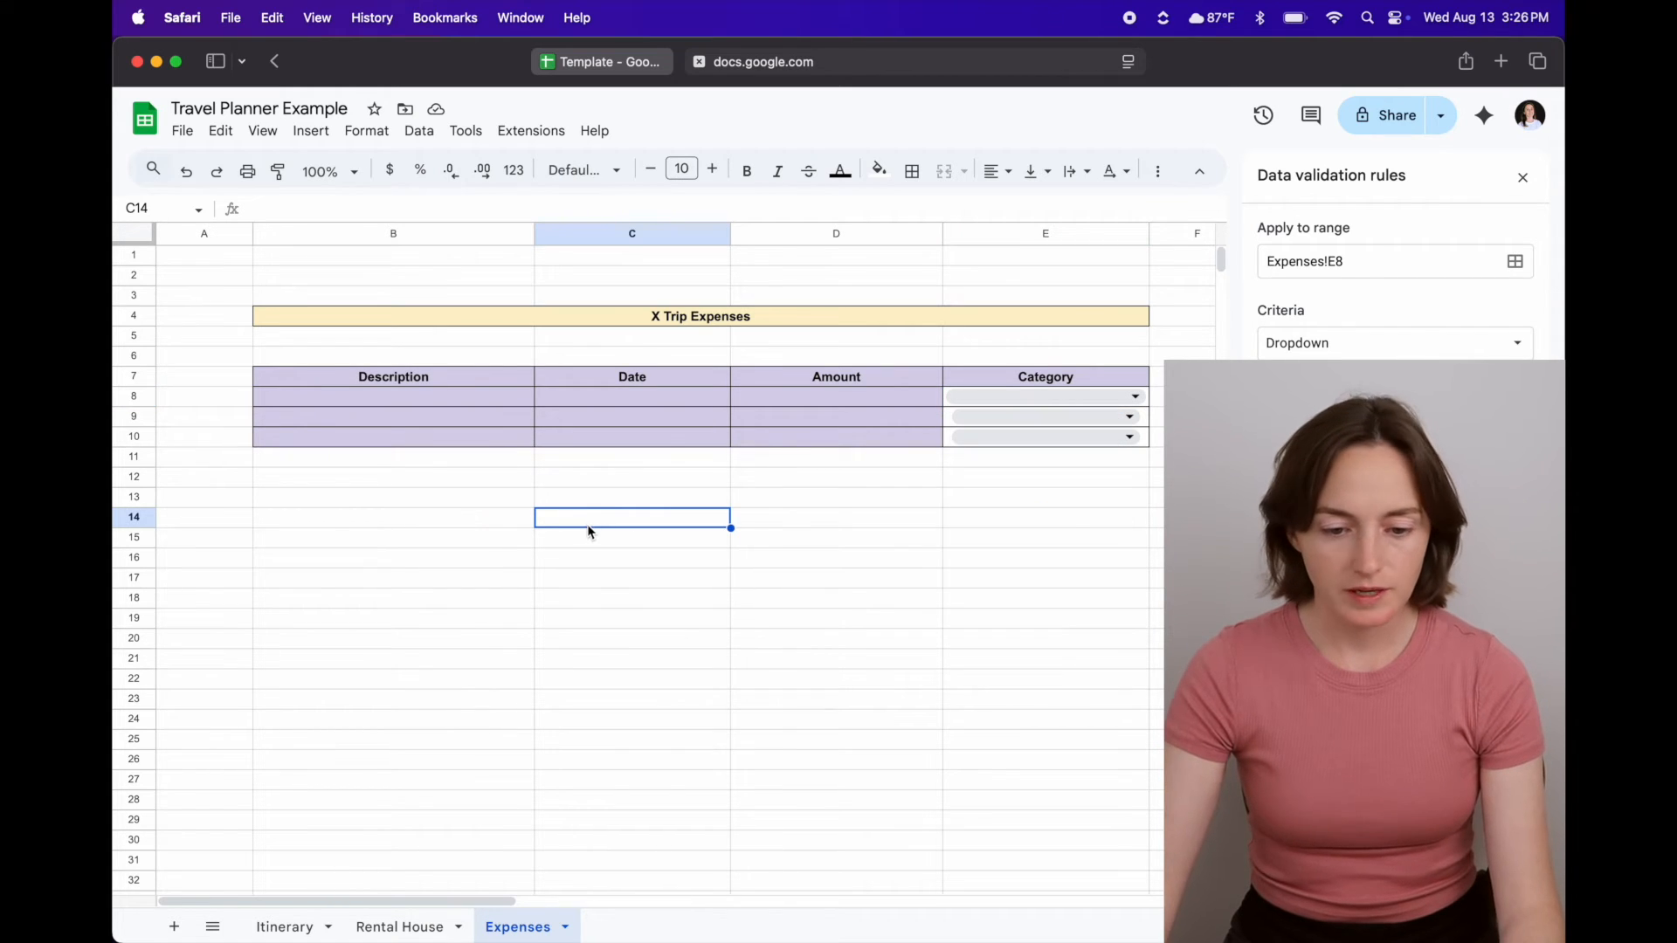
# - Following the Total row in the Travel Planner Template, give cells C11:D11 of the Example's Expenses sheet all borders and a light purple fill
pyautogui.click(589, 62)
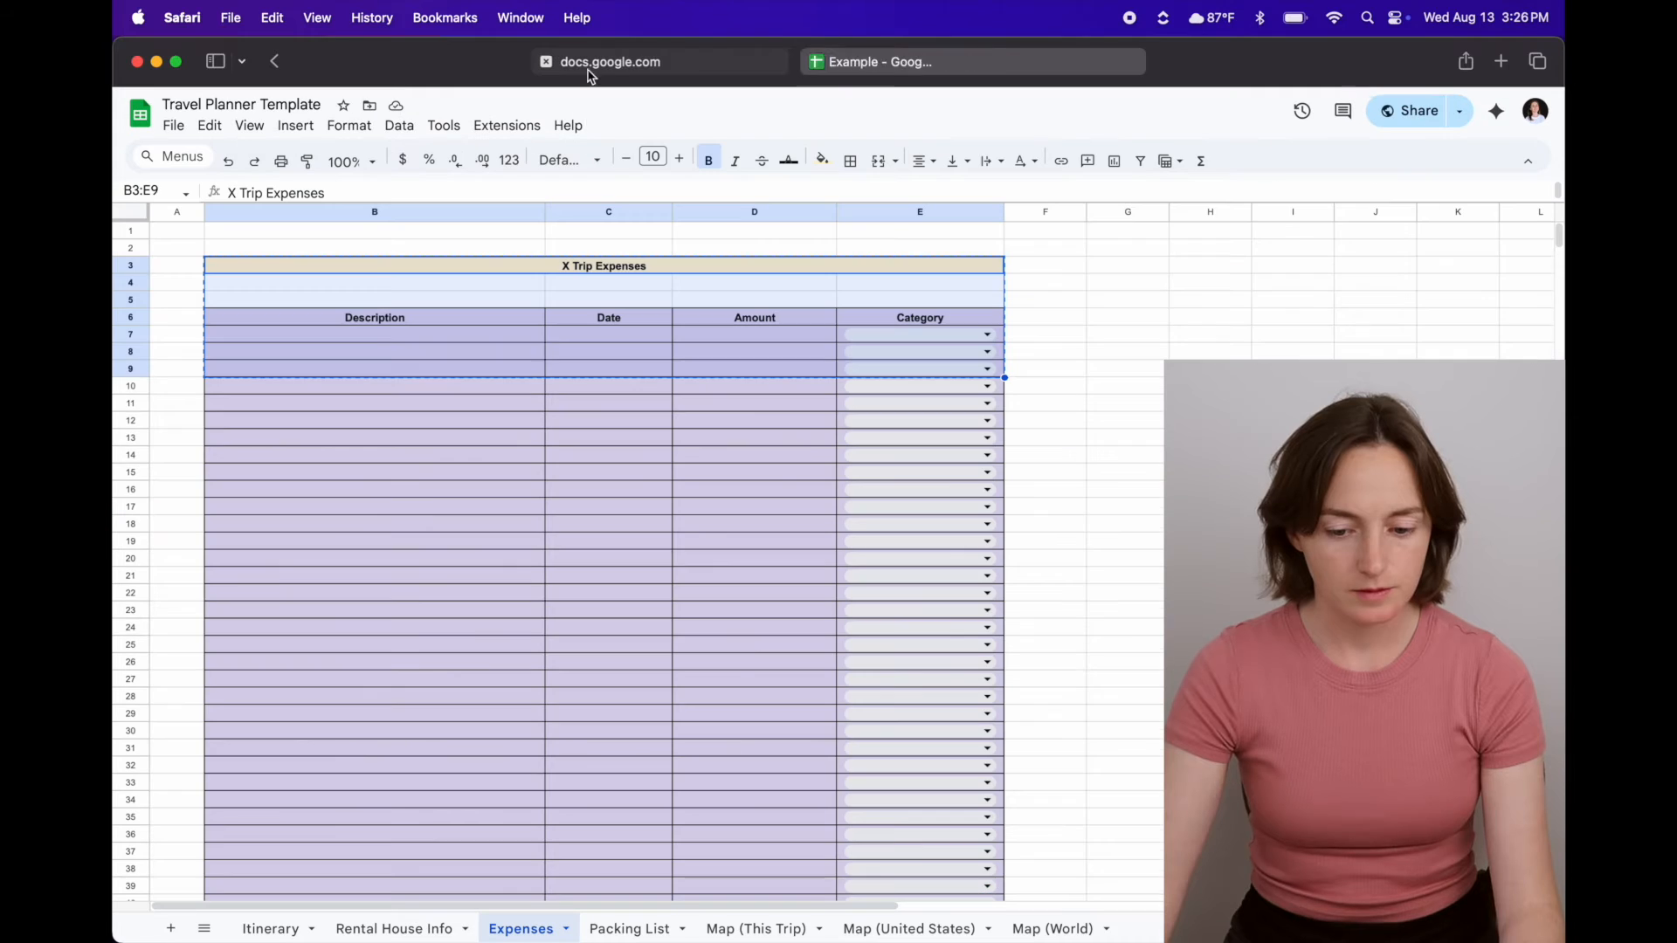
pyautogui.scroll(-10, 428, 505)
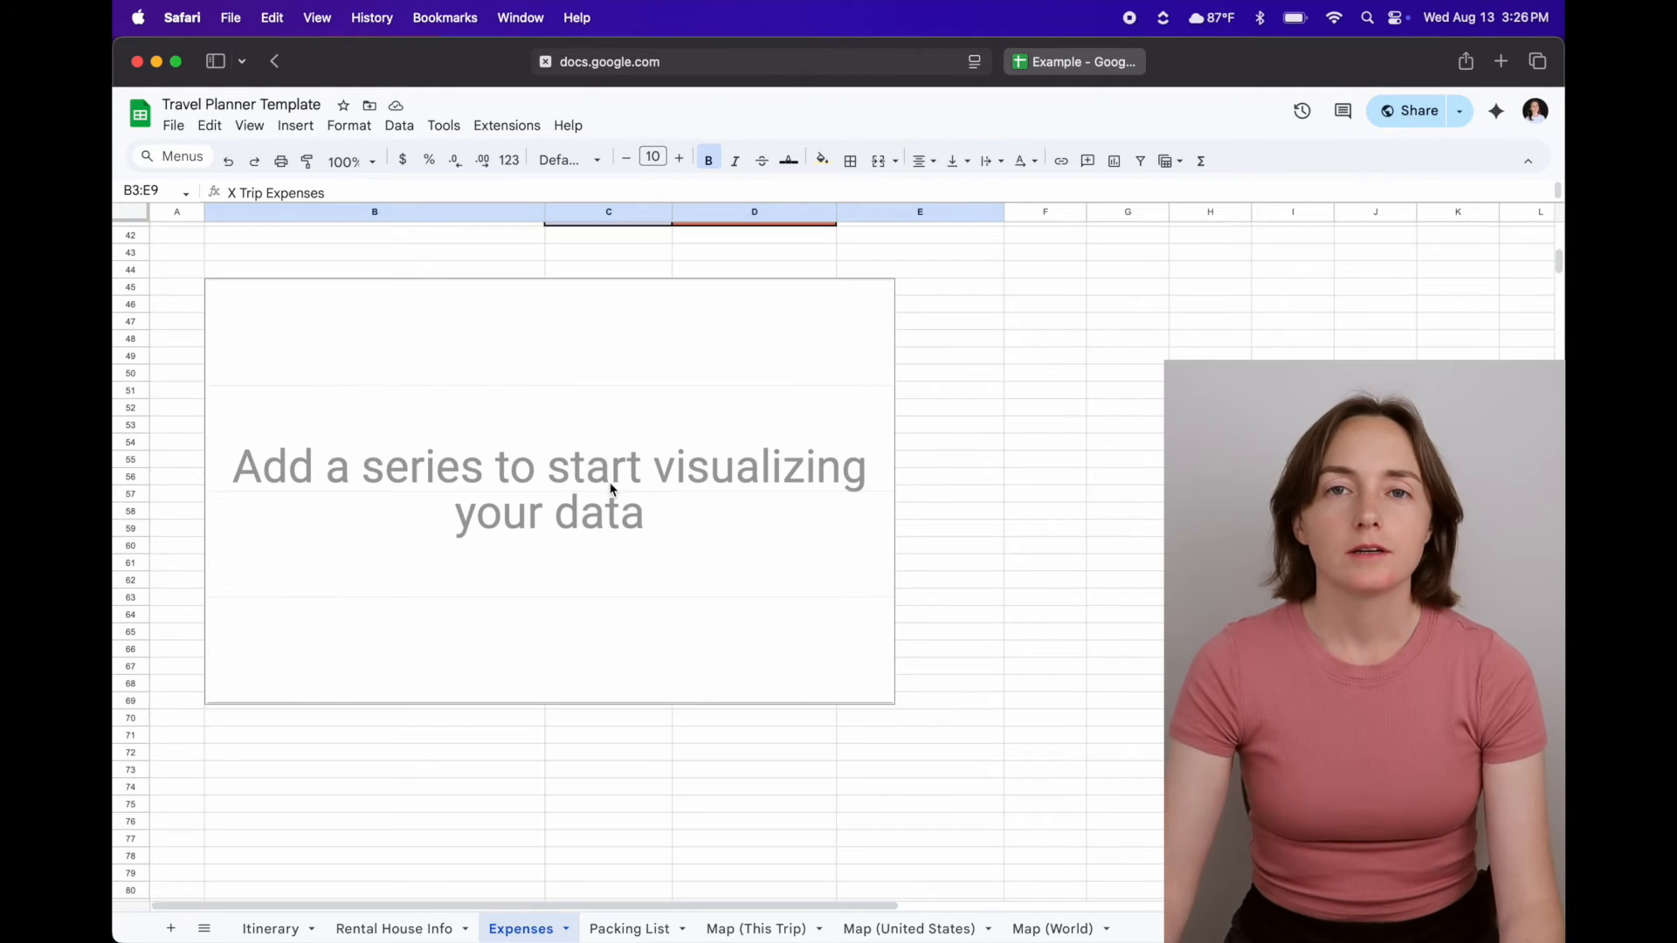
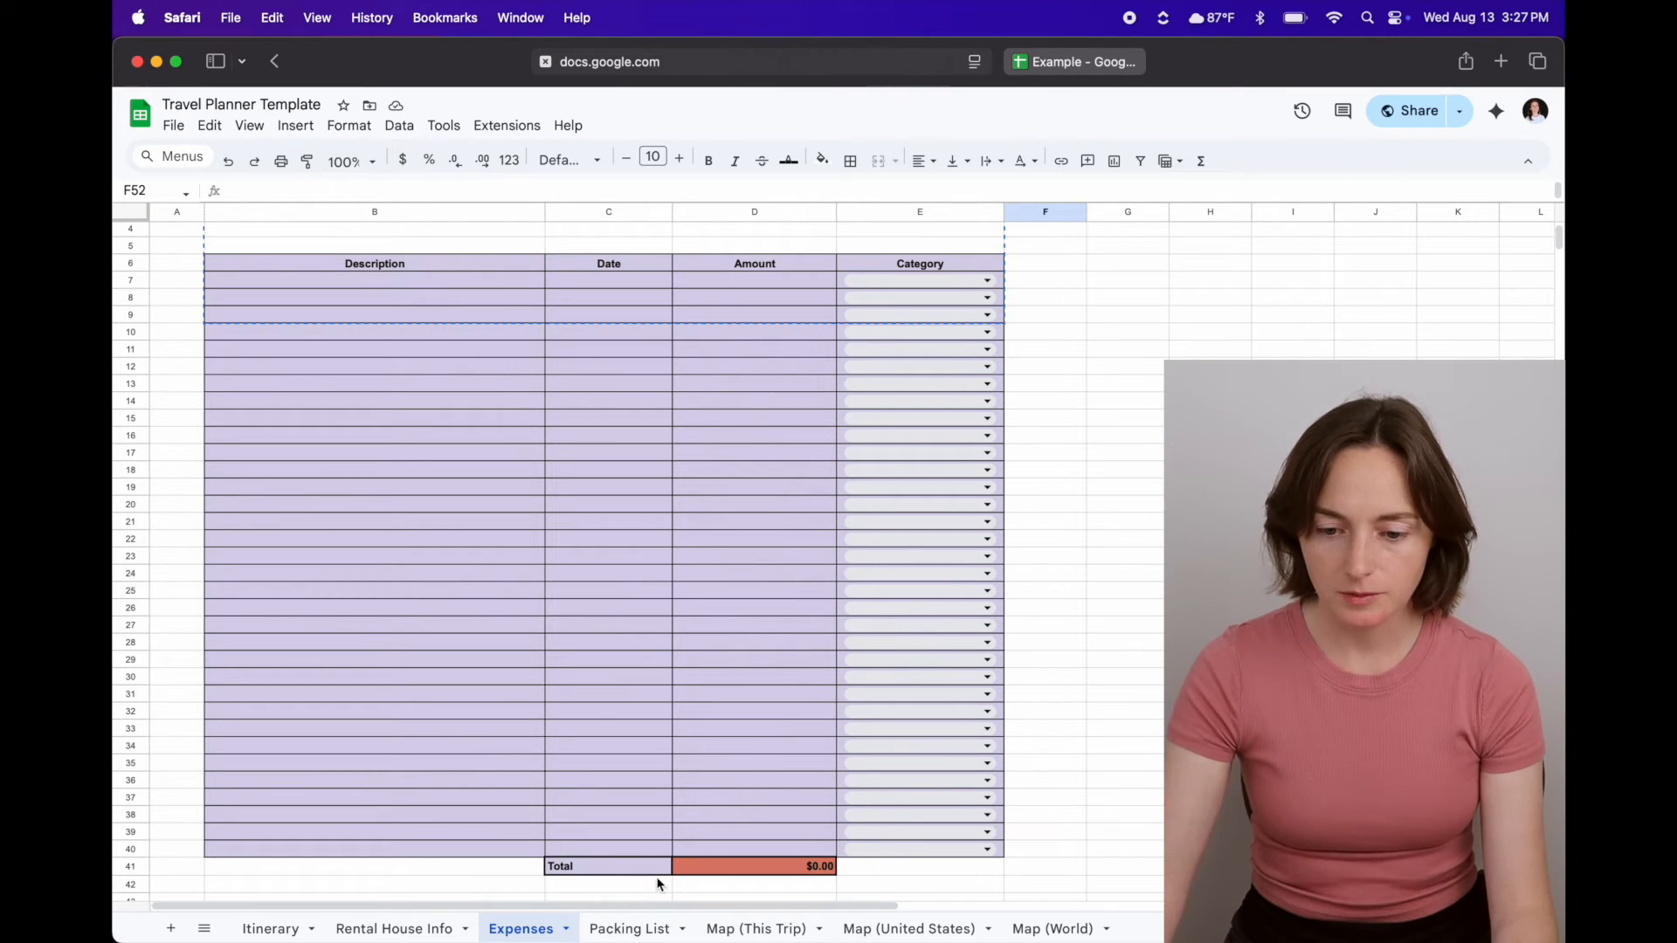
pyautogui.click(1106, 68)
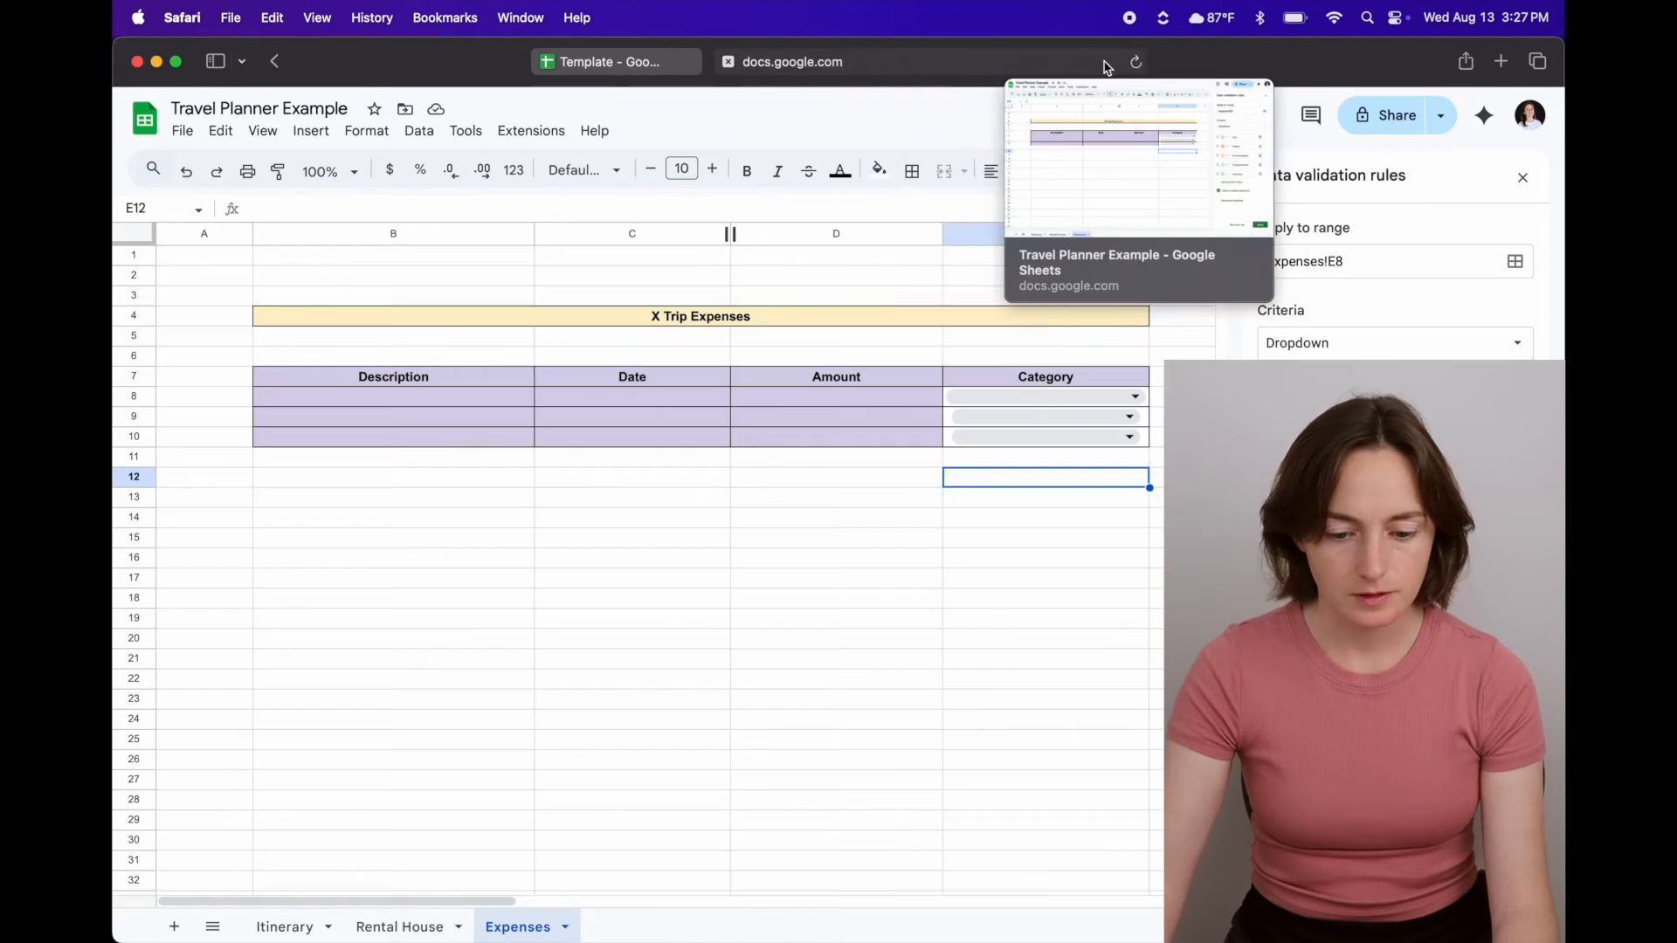
pyautogui.moveTo(655, 461); pyautogui.dragTo(782, 470)
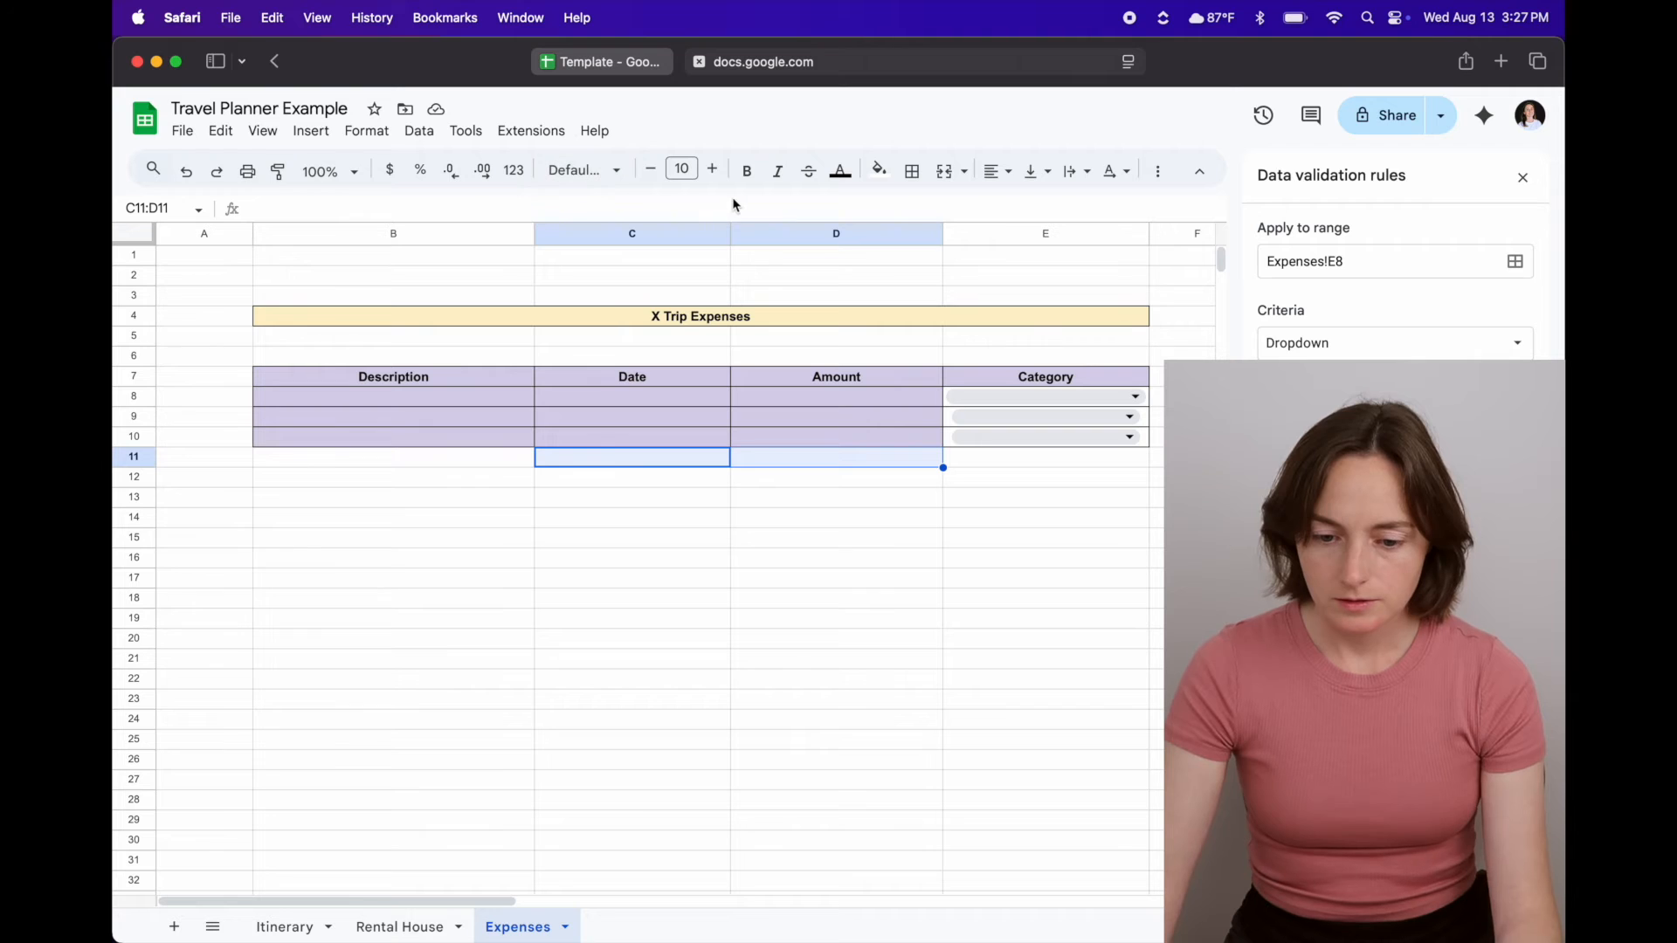
pyautogui.click(911, 173)
pyautogui.click(922, 213)
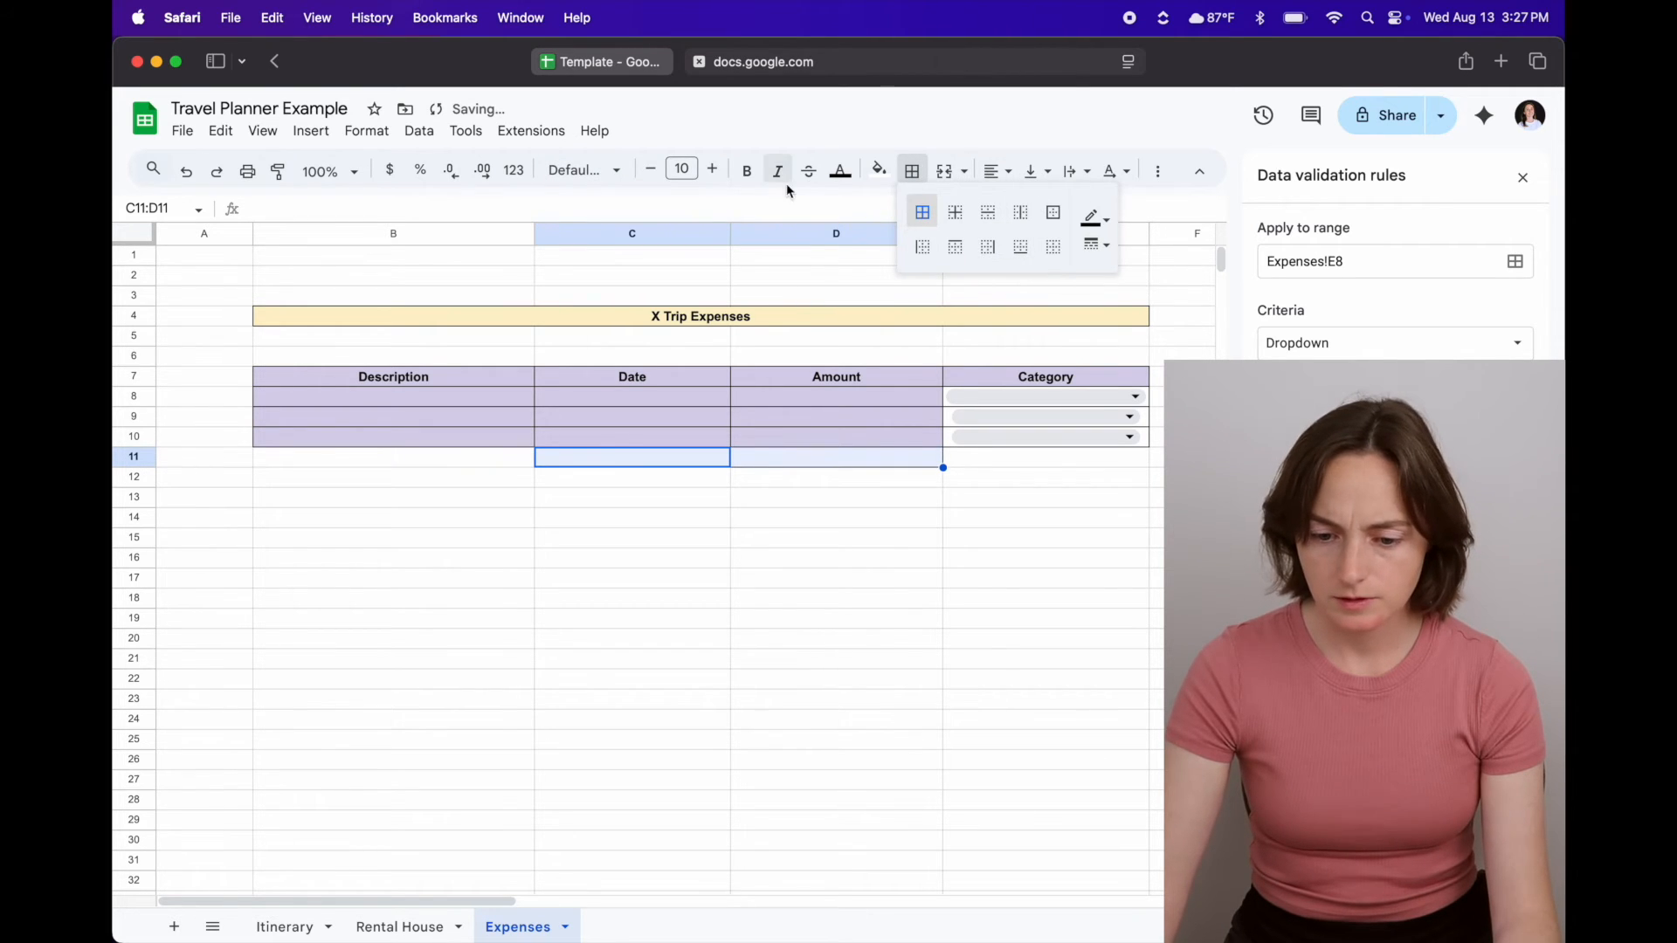
pyautogui.click(890, 172)
pyautogui.click(1055, 278)
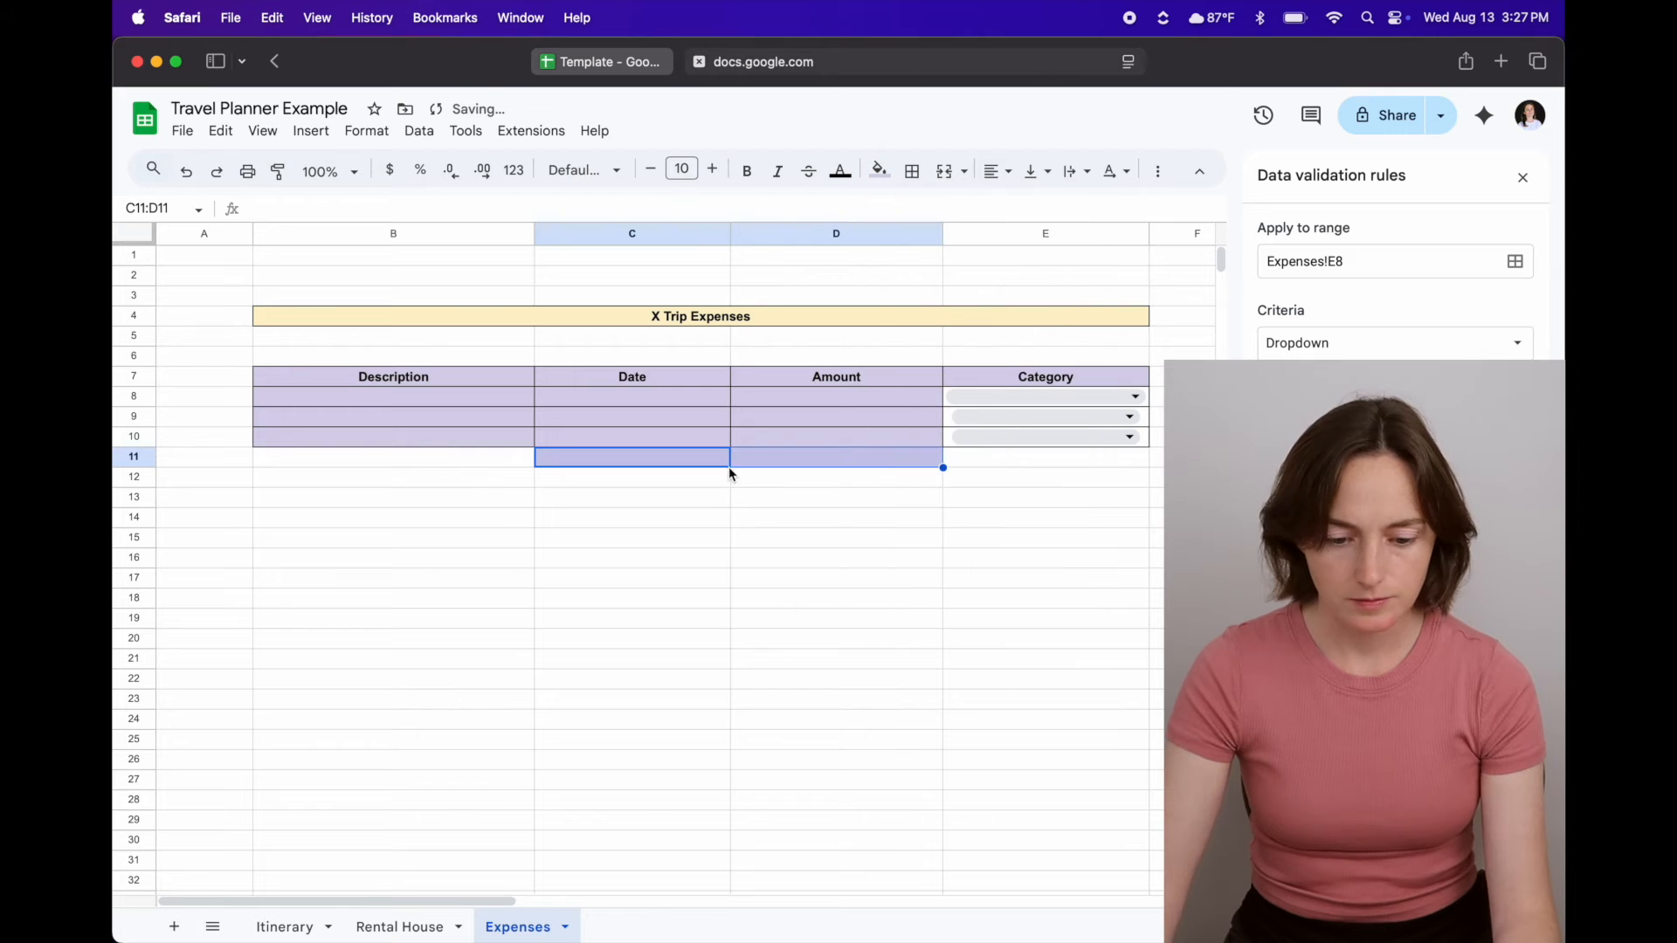
# - Enter Total in cell C11 below the Date column and make it bold
pyautogui.click(654, 461)
pyautogui.write('Total')
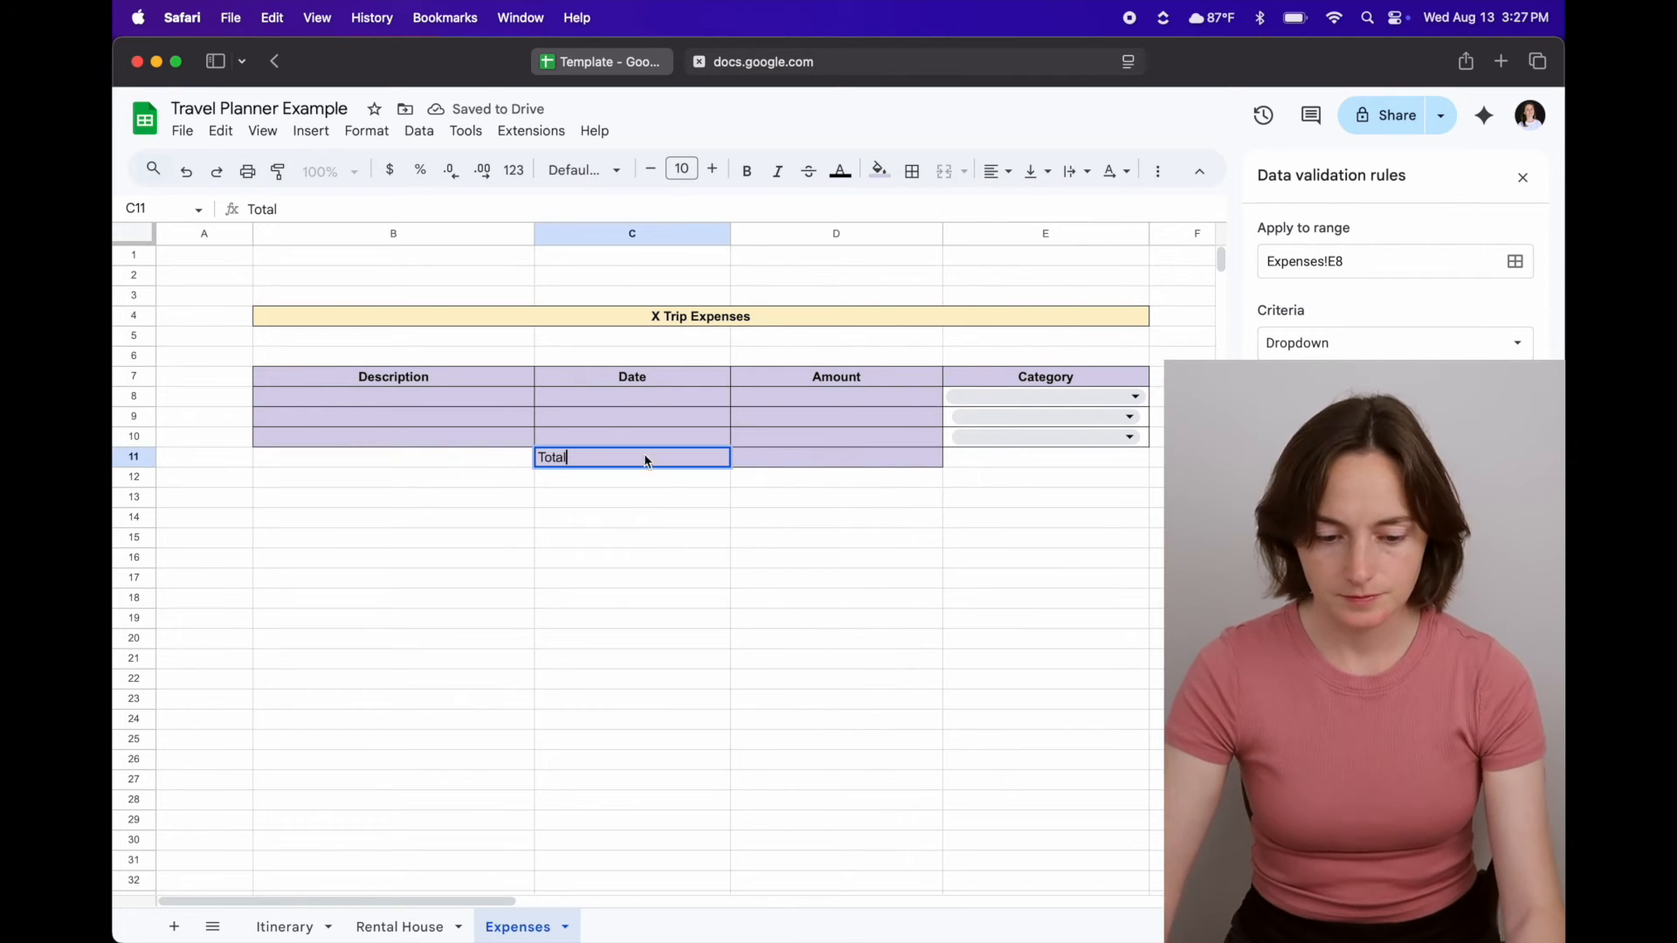
pyautogui.press('Tab')
pyautogui.click(641, 460)
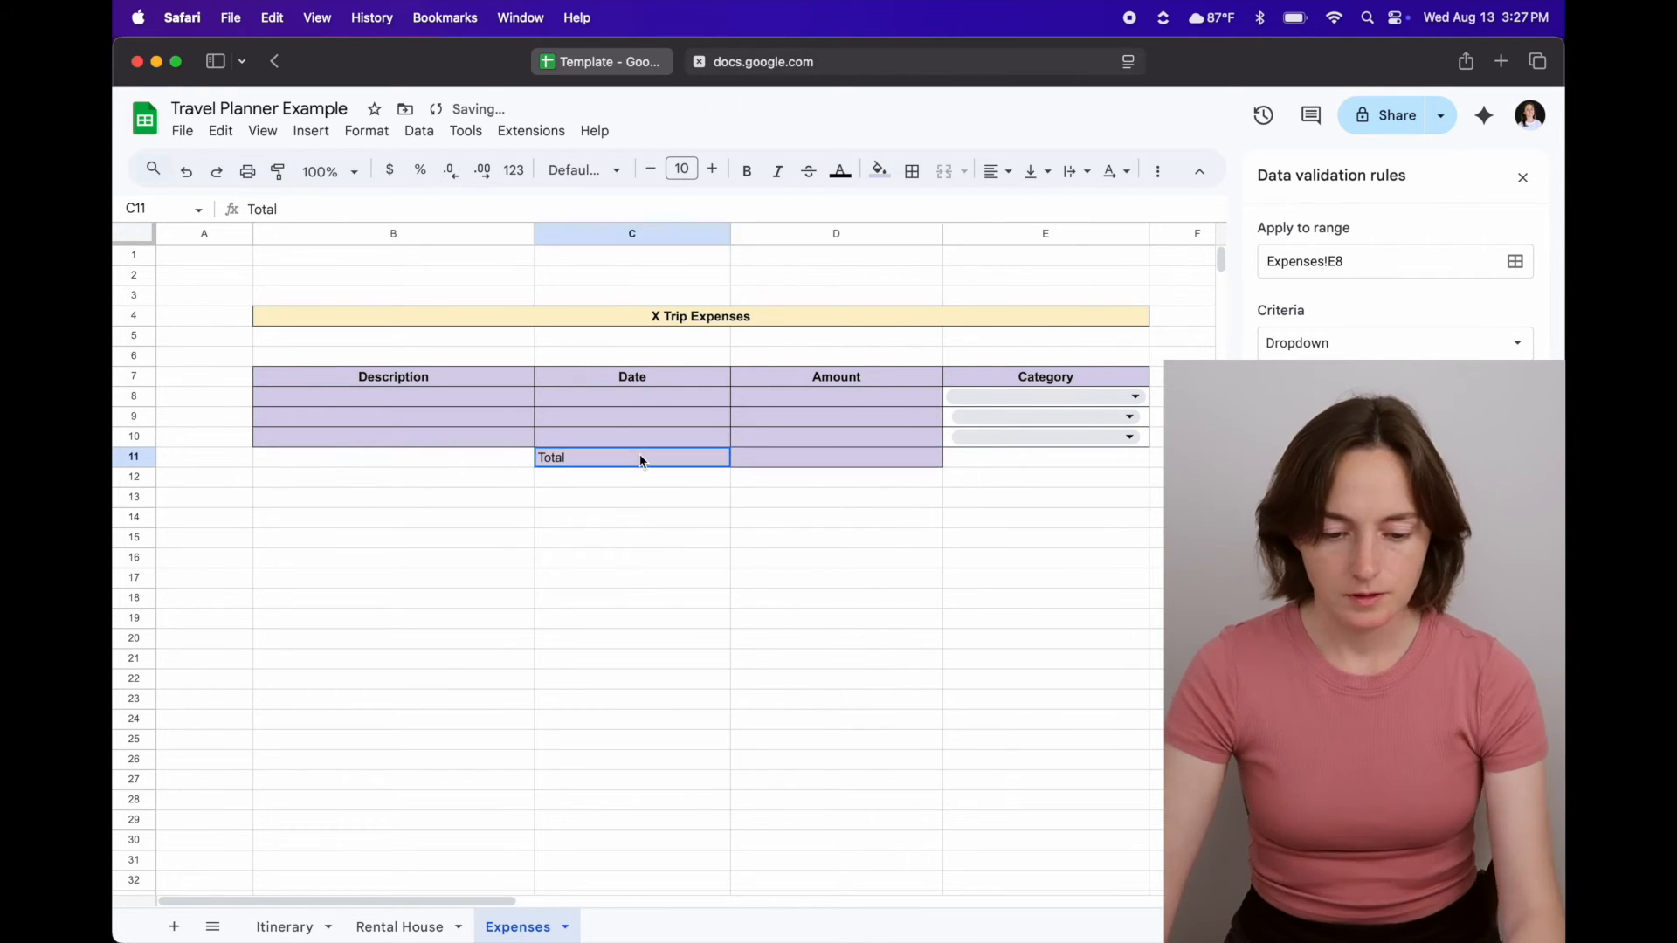
pyautogui.click(843, 461)
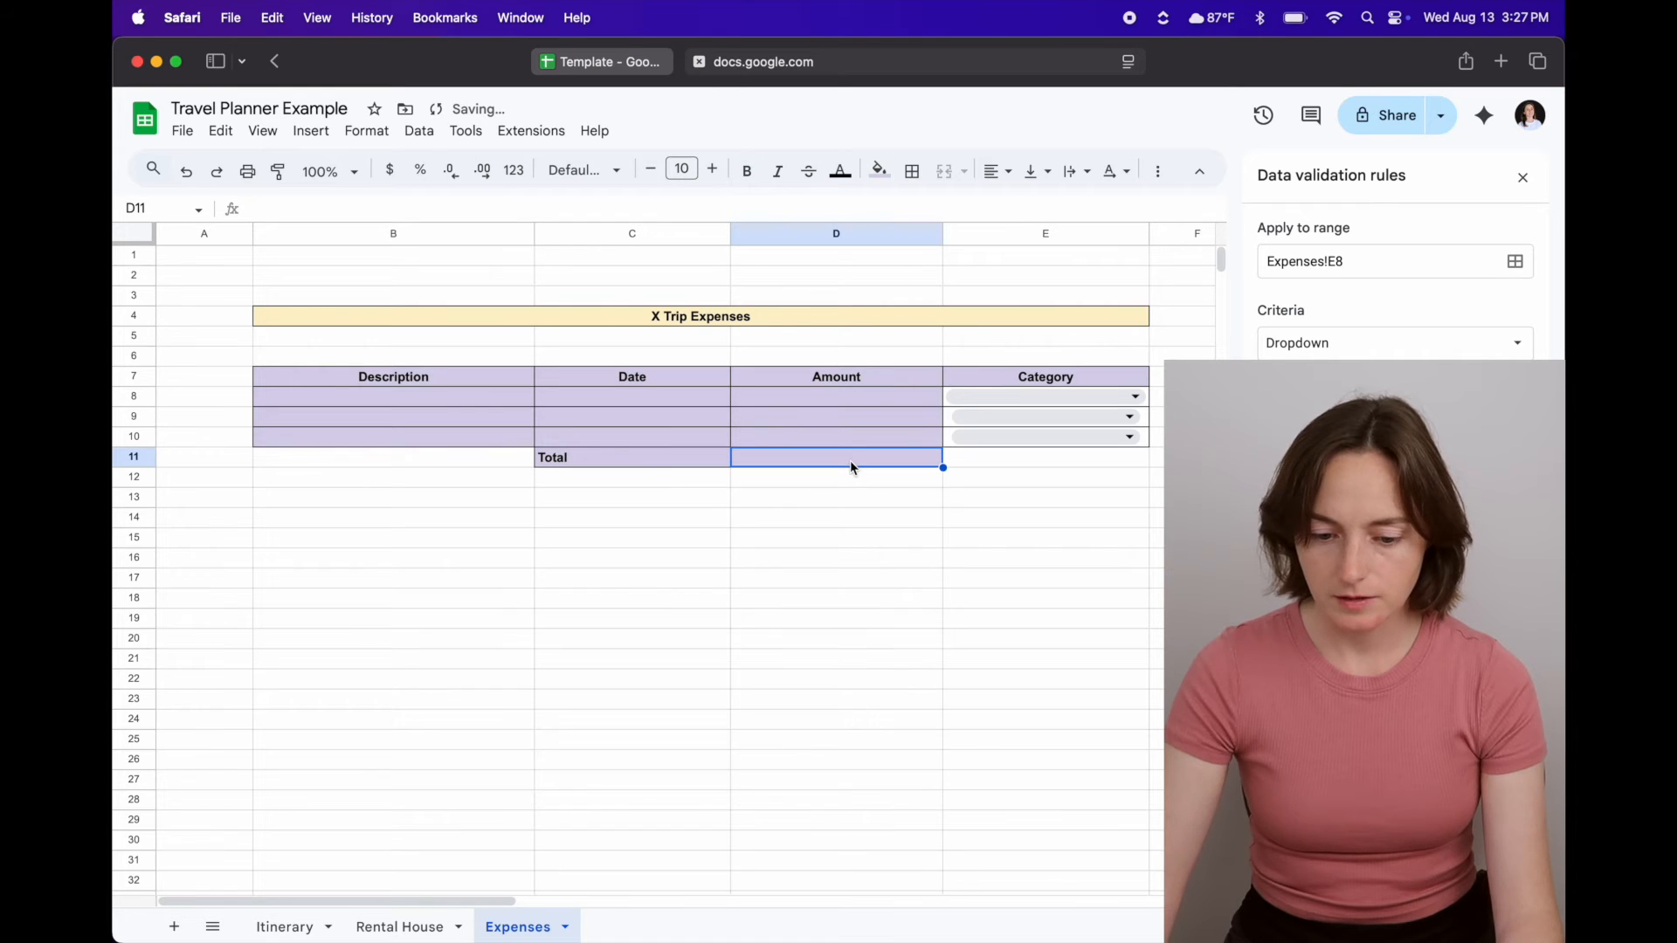
# - Format the Amount cells D8:D11 as currency and enter 0 in cell D8
pyautogui.click(878, 400)
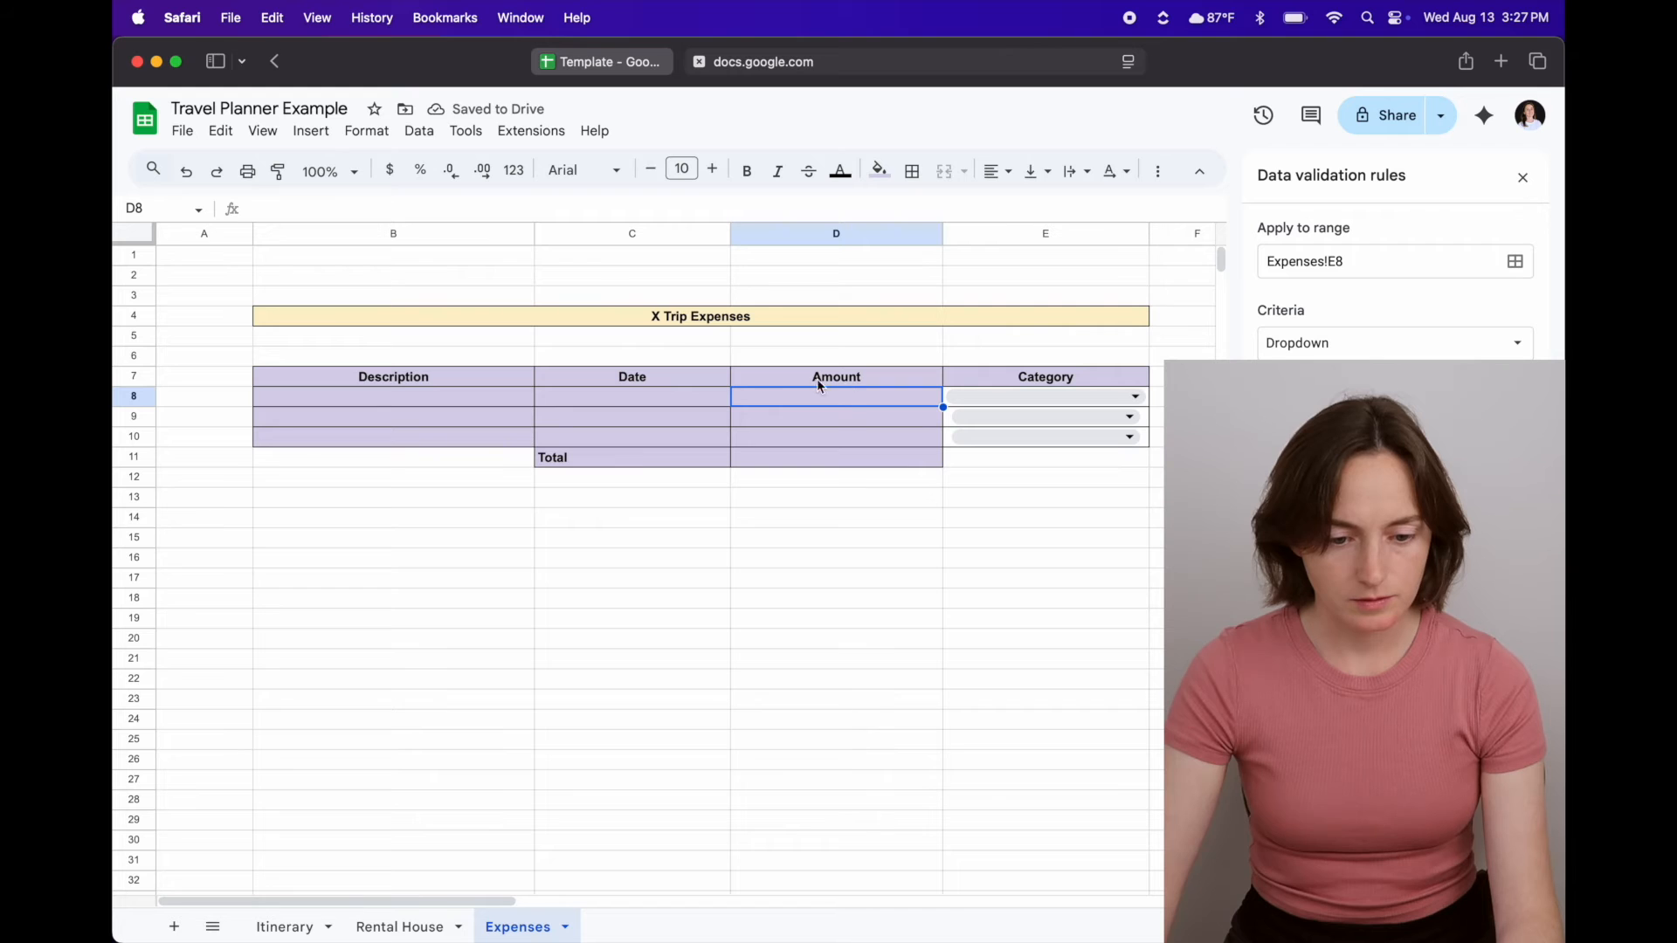
pyautogui.click(881, 576)
pyautogui.moveTo(921, 396); pyautogui.dragTo(918, 469)
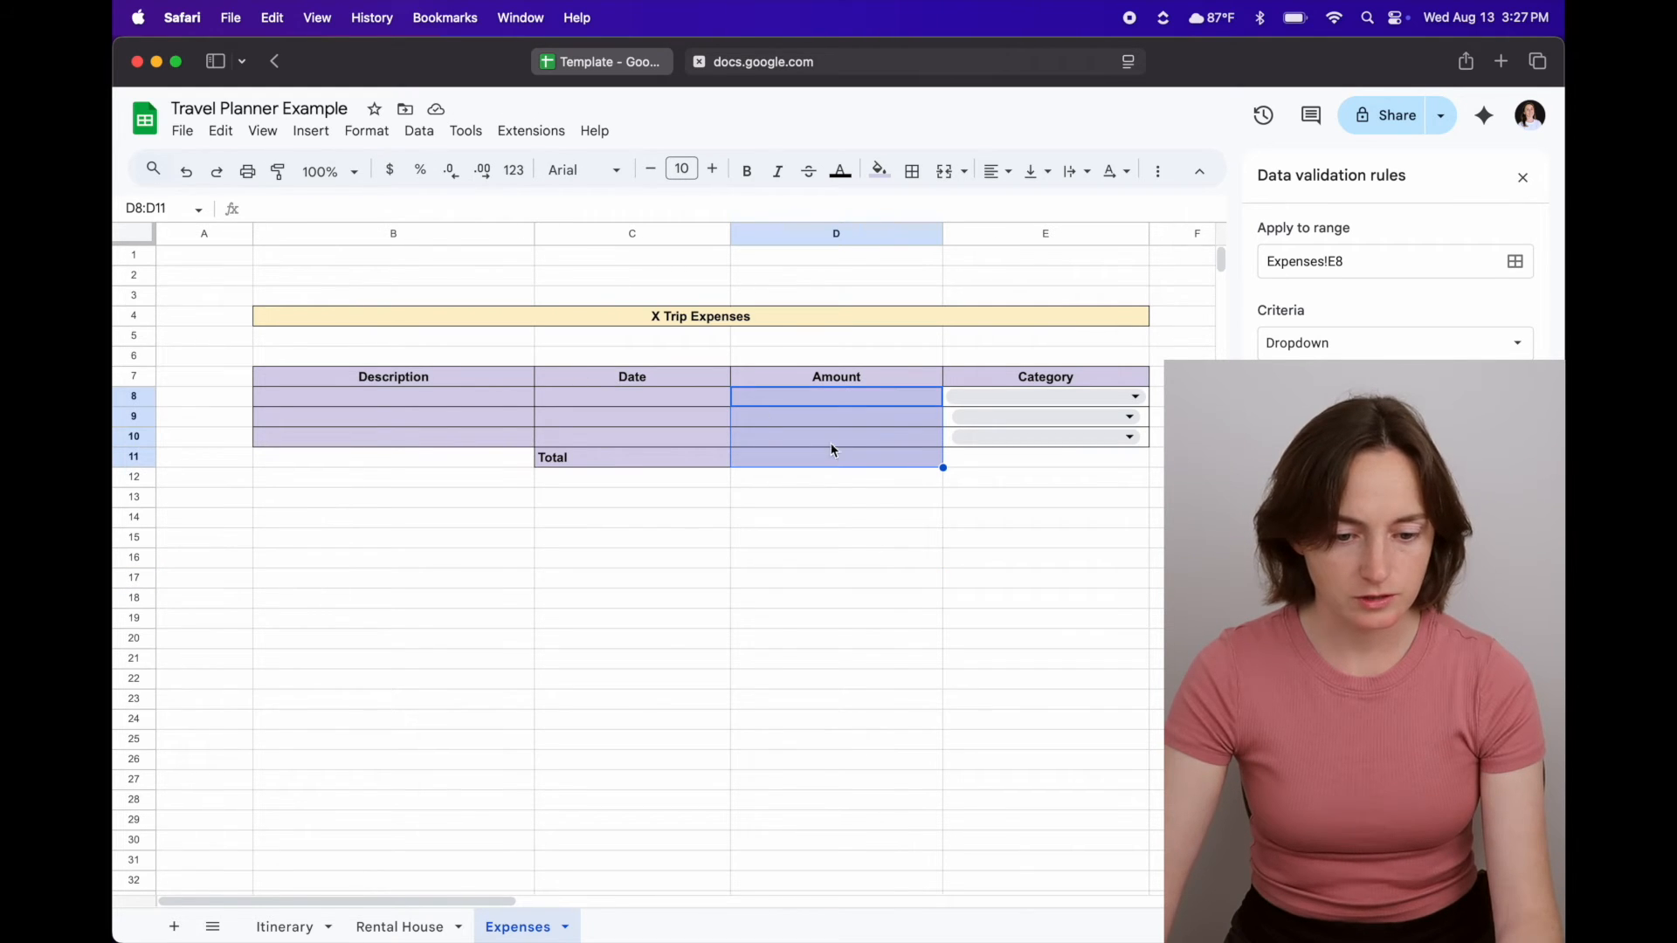
pyautogui.click(389, 169)
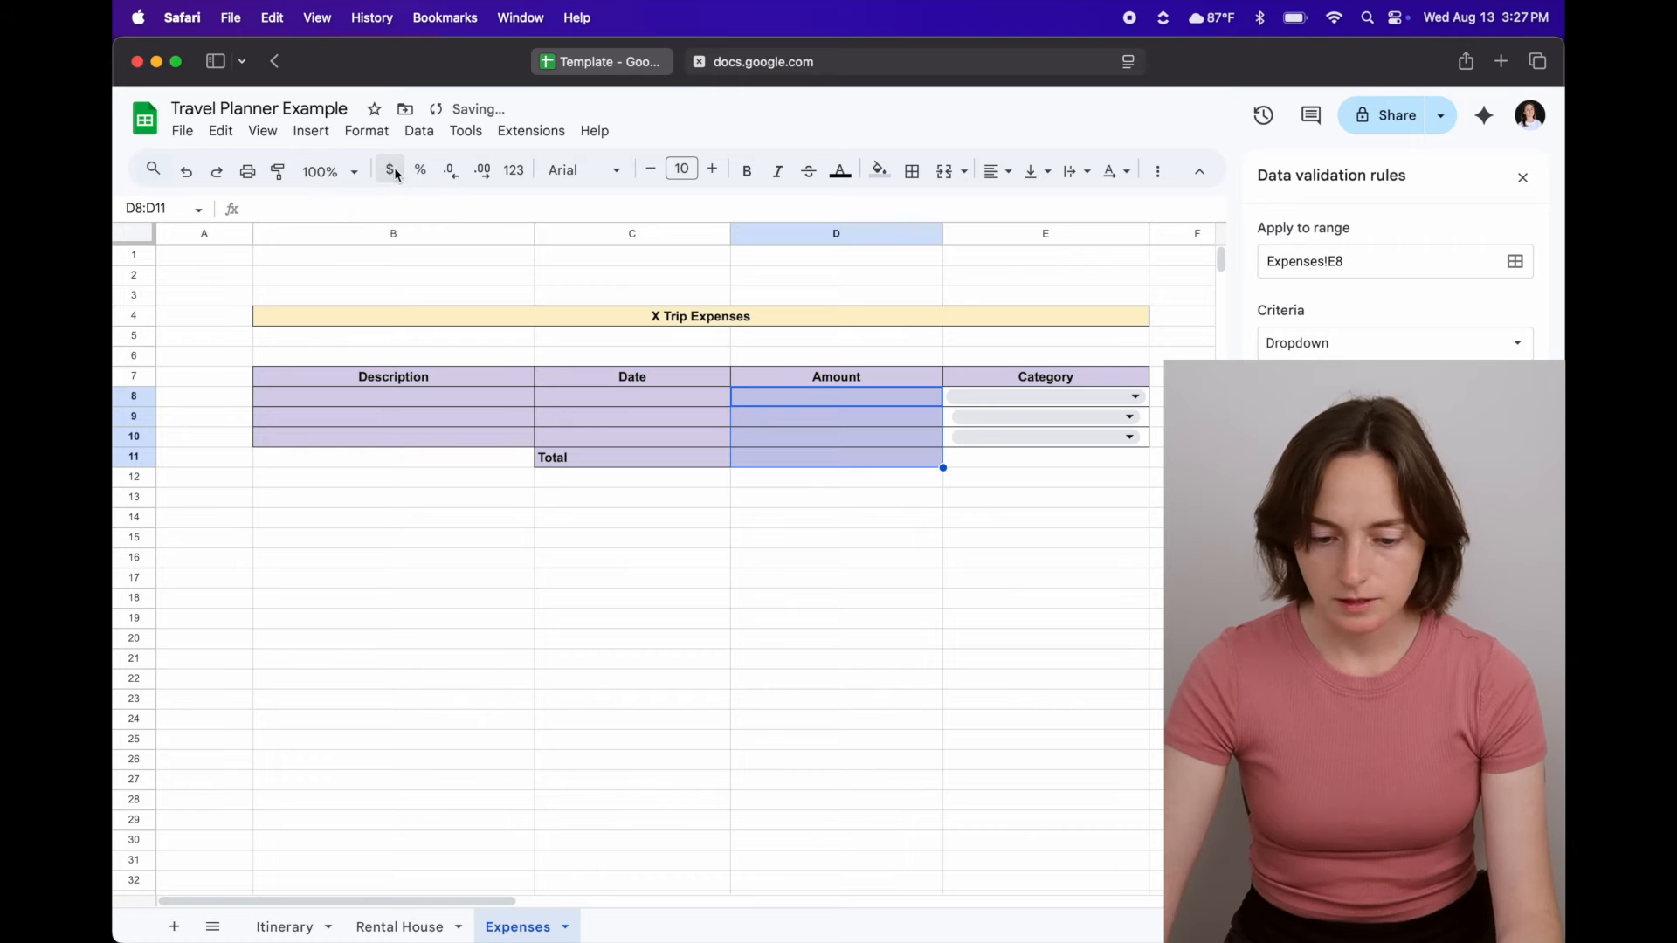
pyautogui.click(866, 395)
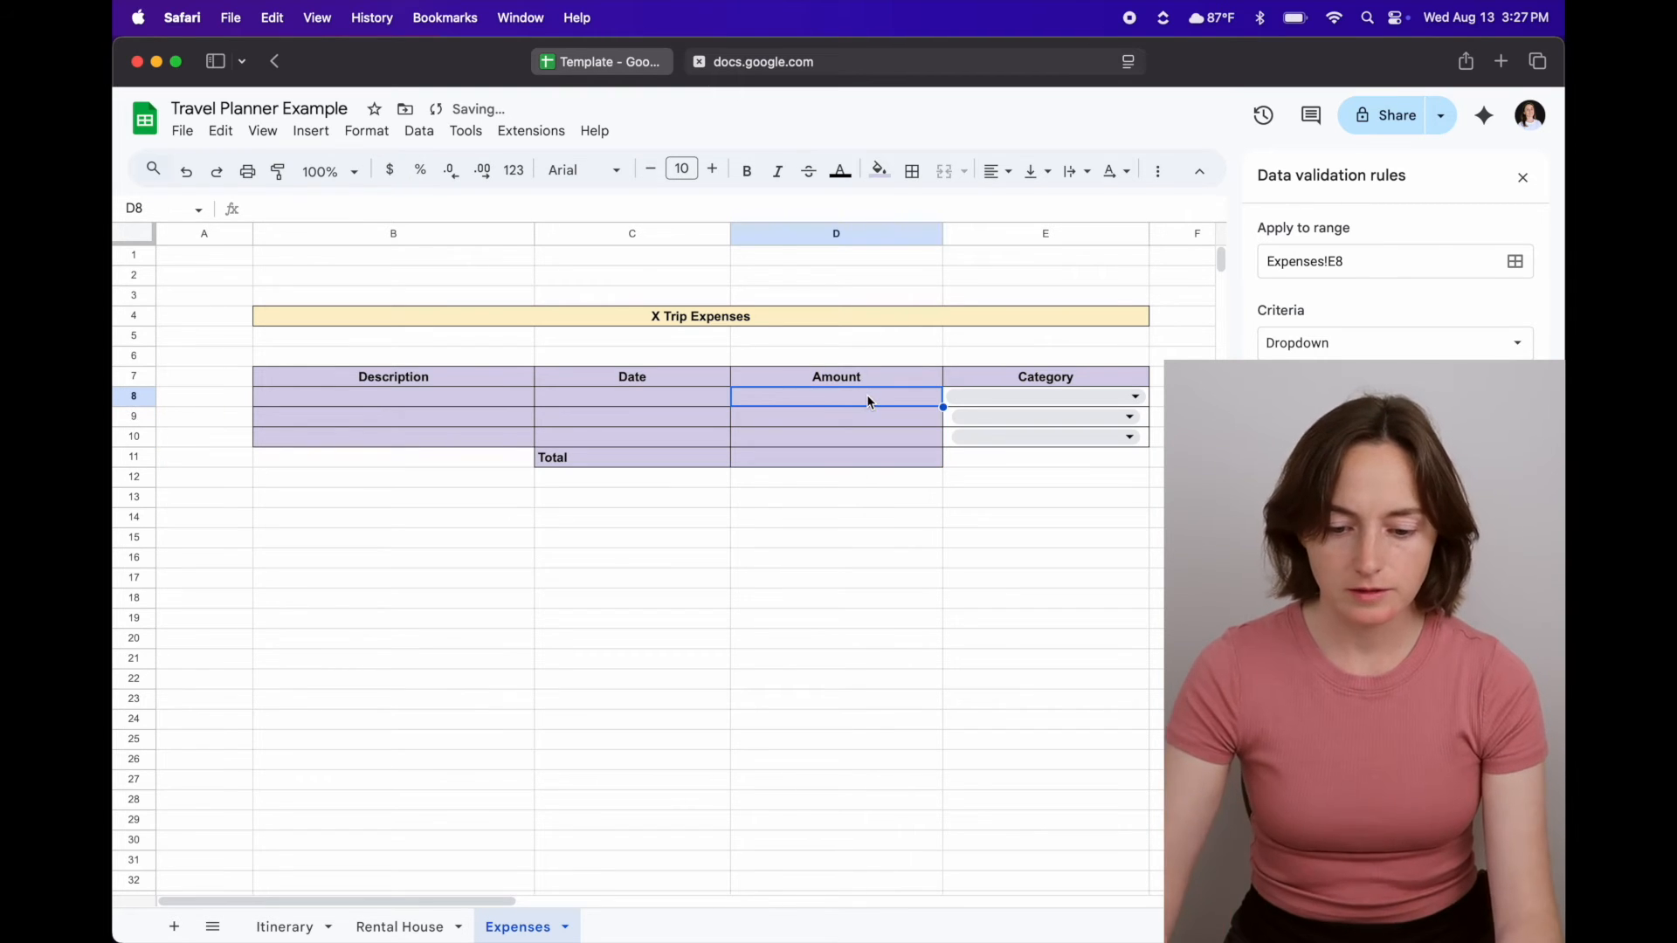
pyautogui.write('0')
pyautogui.press('Return')
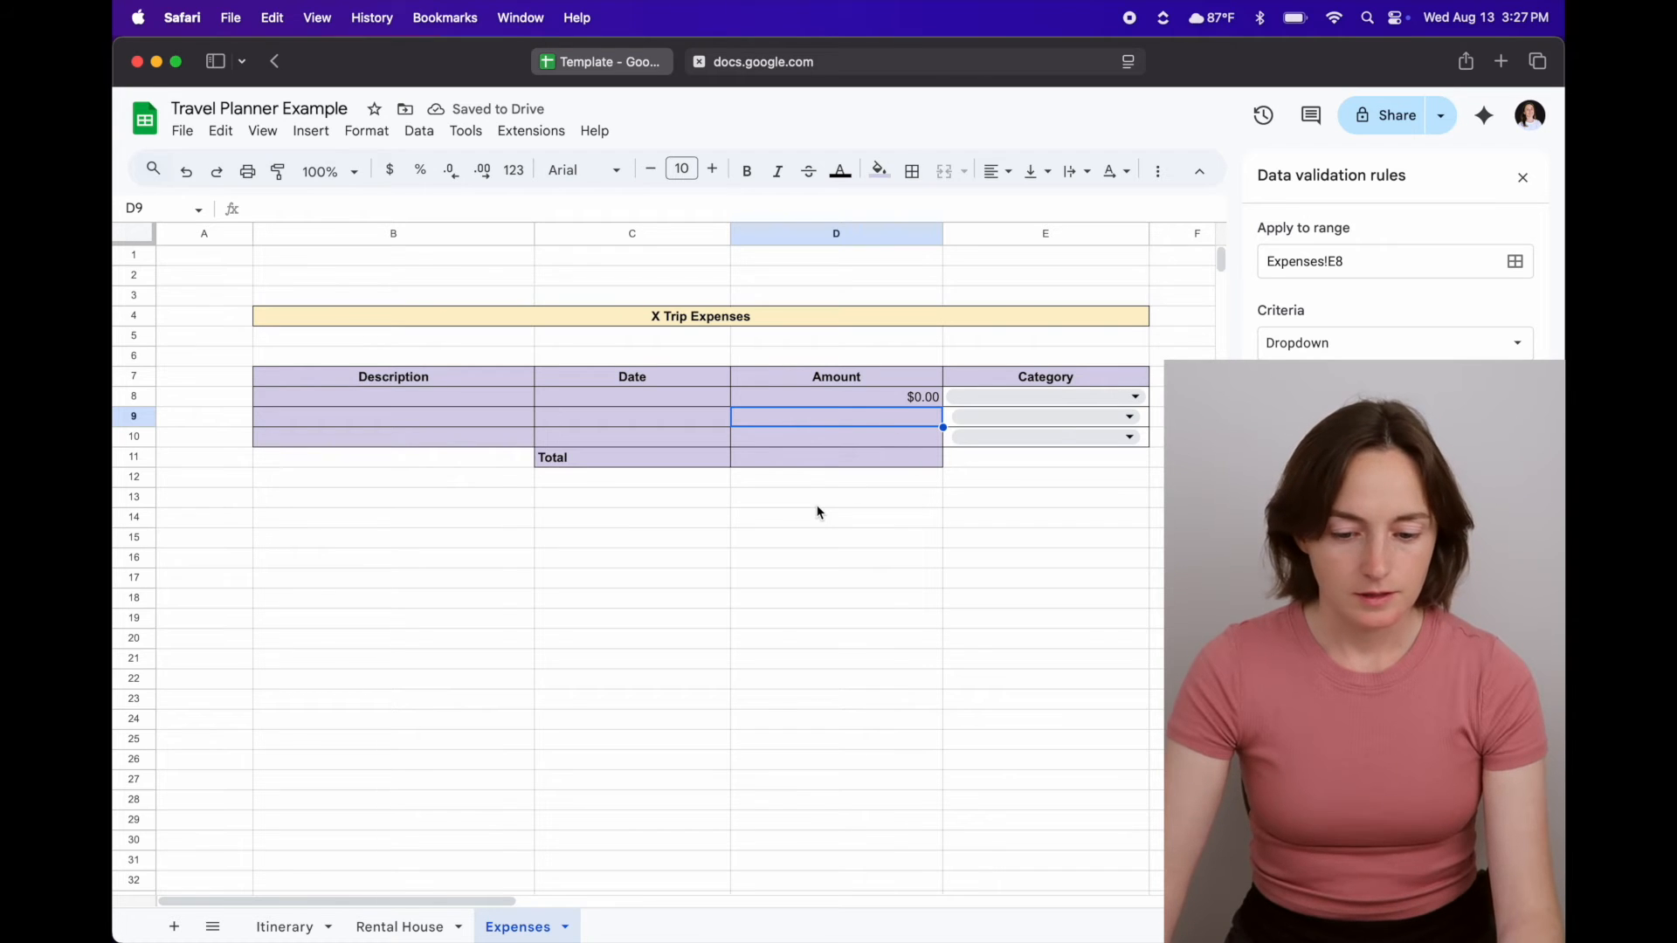
# - Close the data validation panel and sum the Amount cells D8:D10 in cell D11 with a SUM formula
pyautogui.click(880, 460)
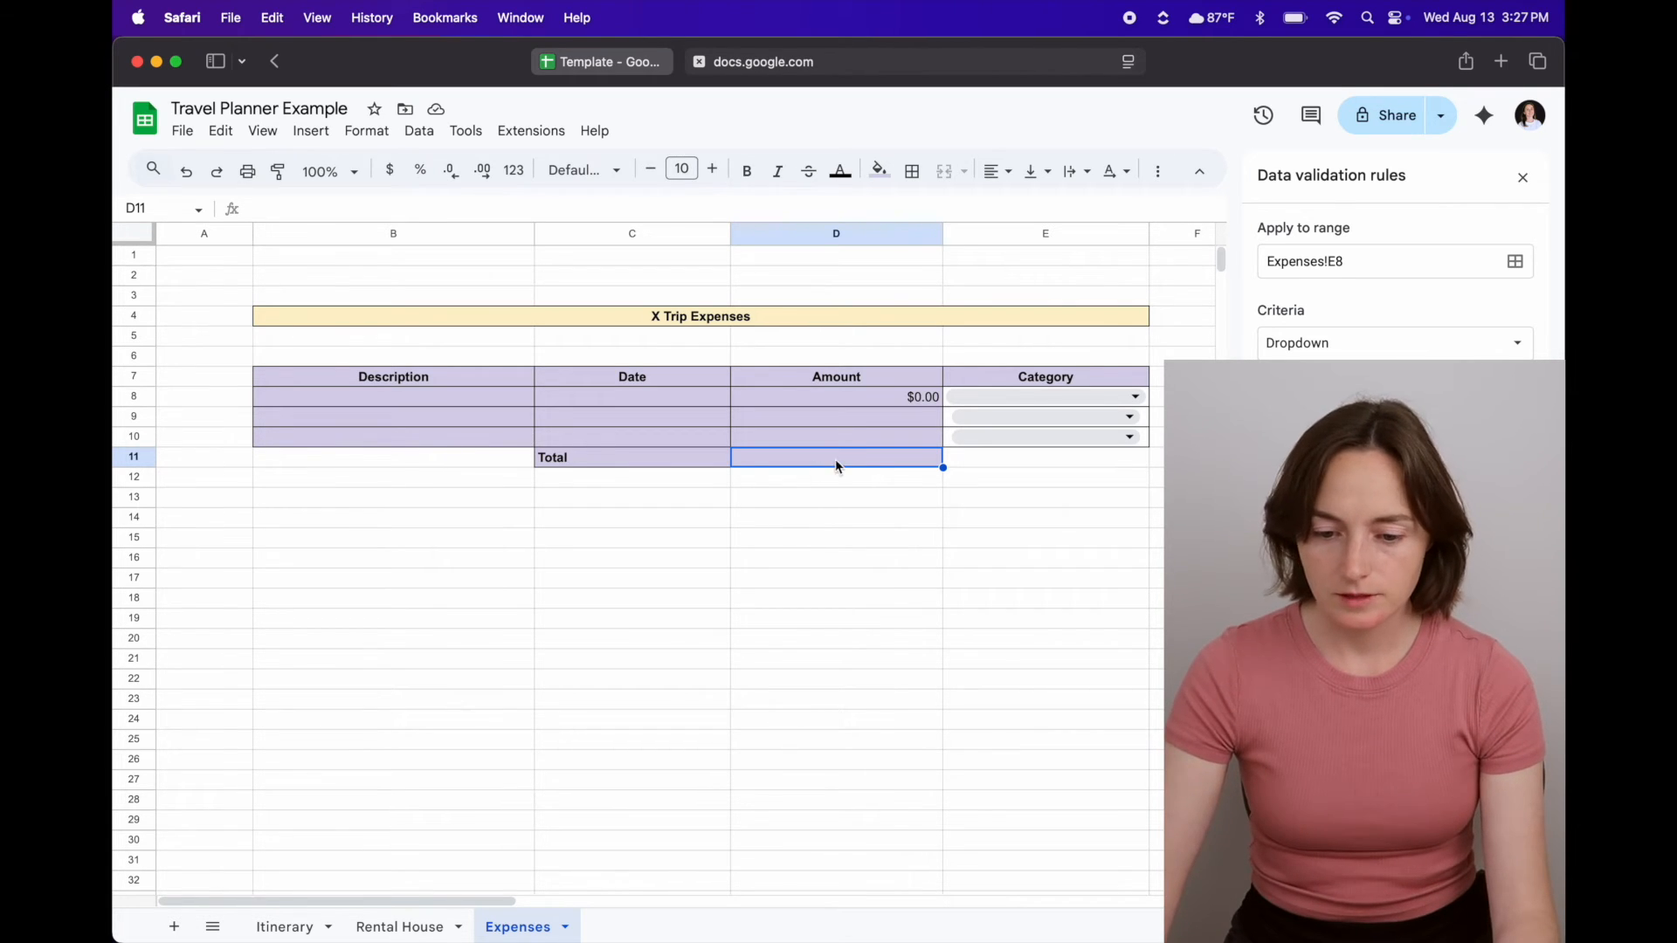
pyautogui.click(1521, 177)
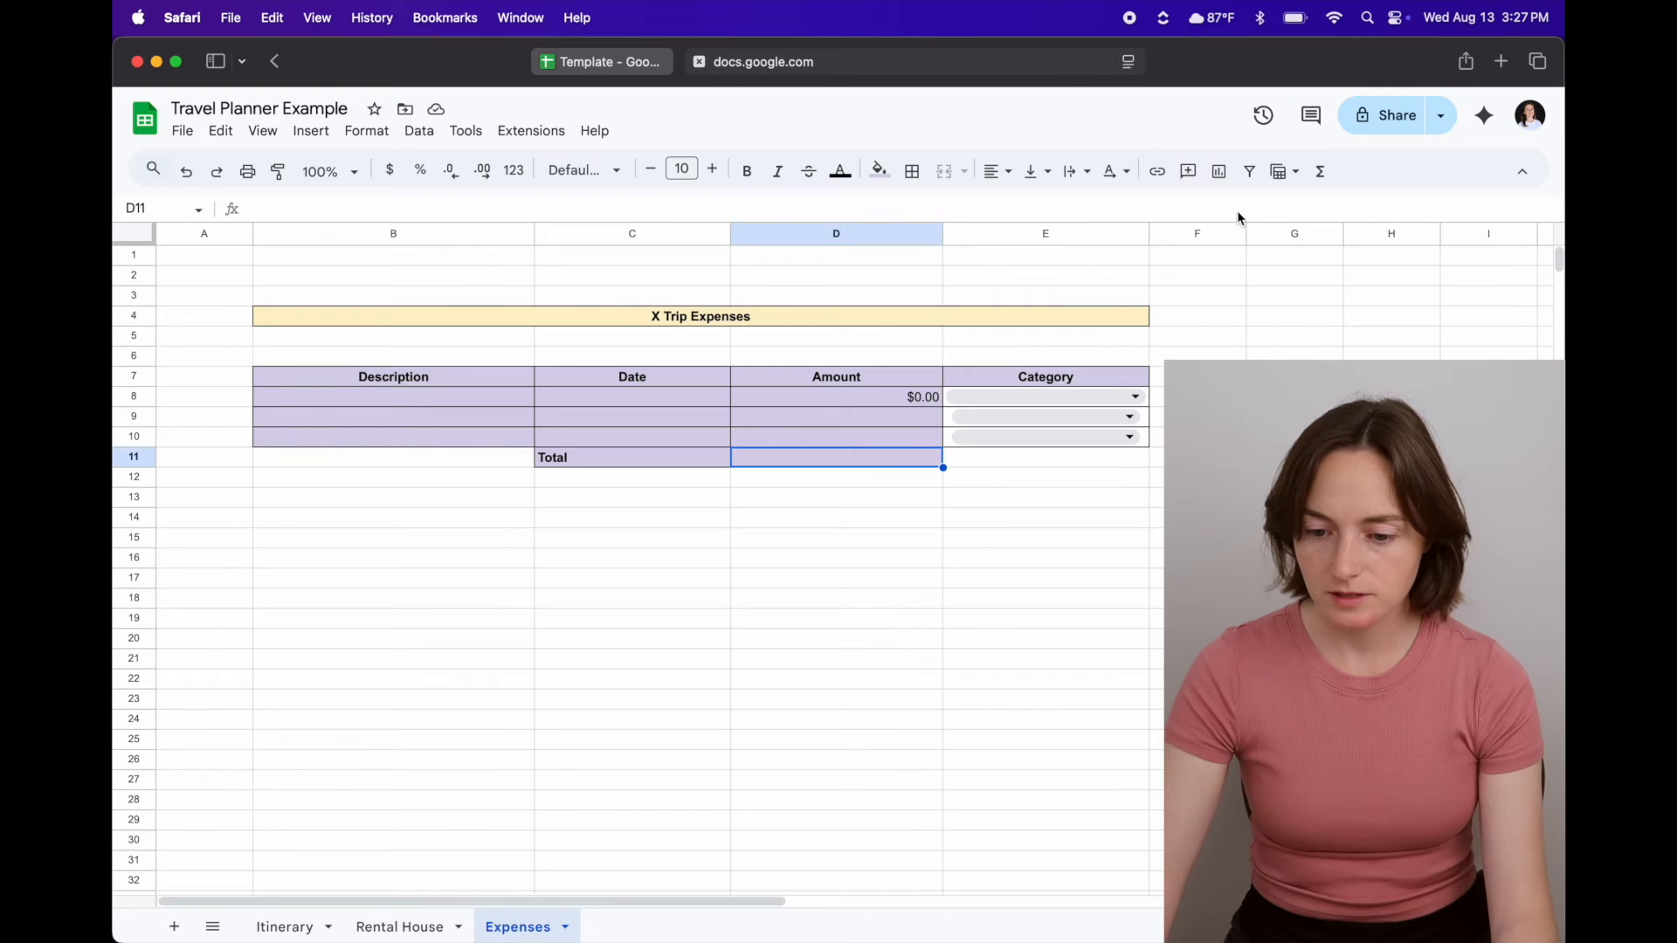
pyautogui.click(1321, 172)
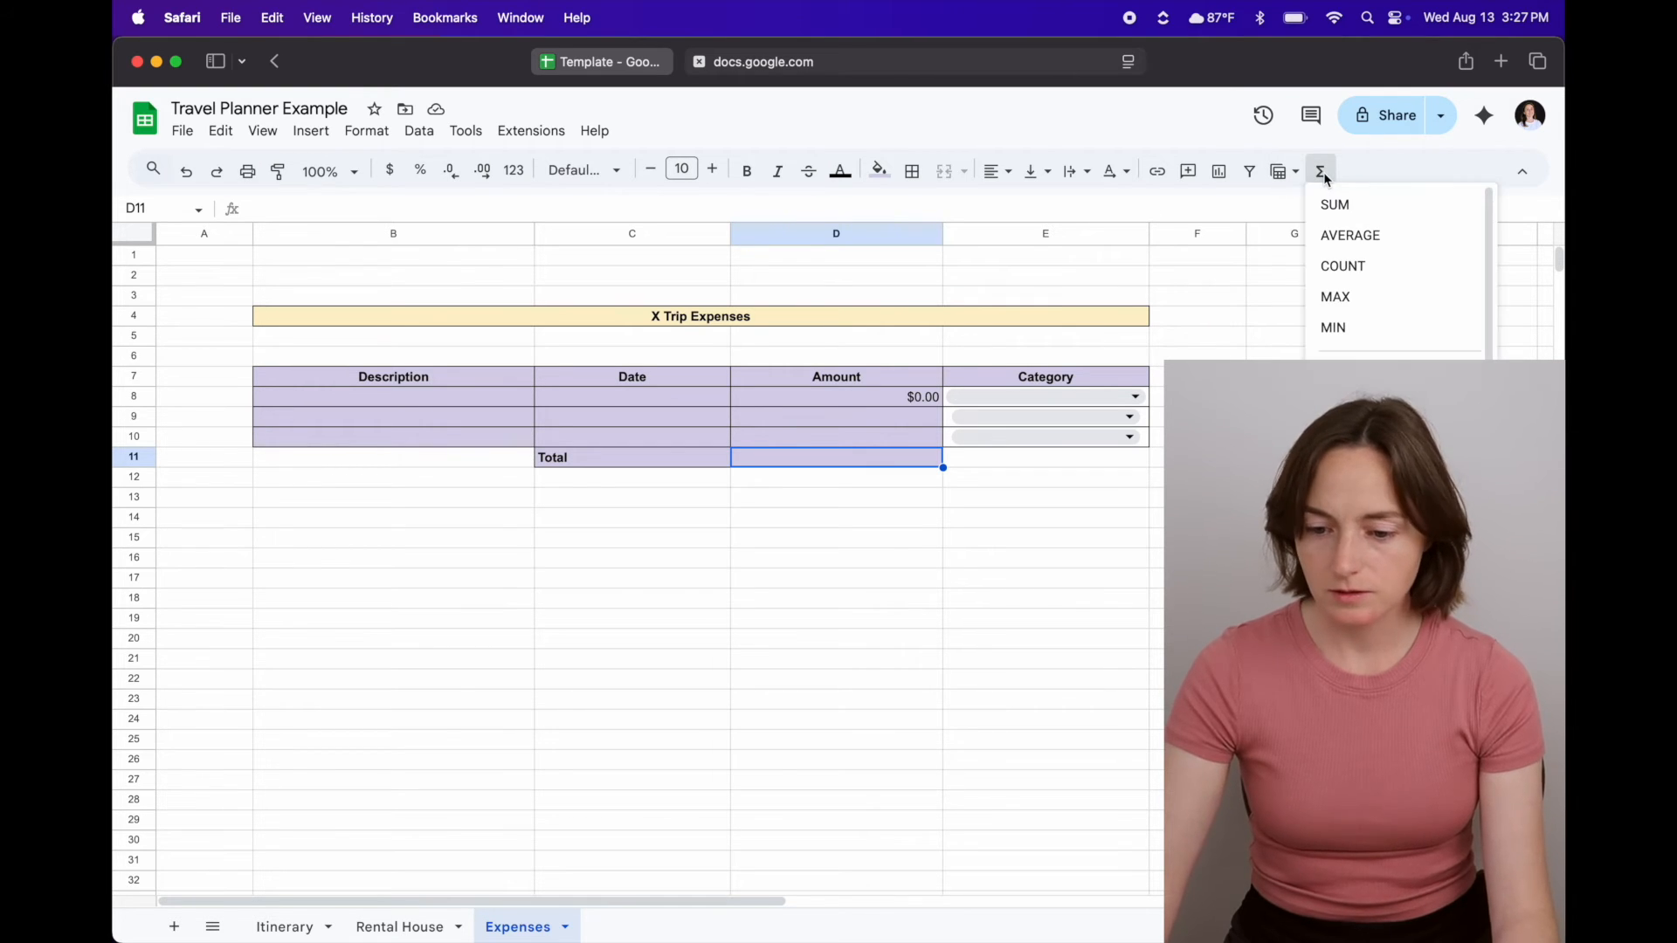
pyautogui.click(1353, 209)
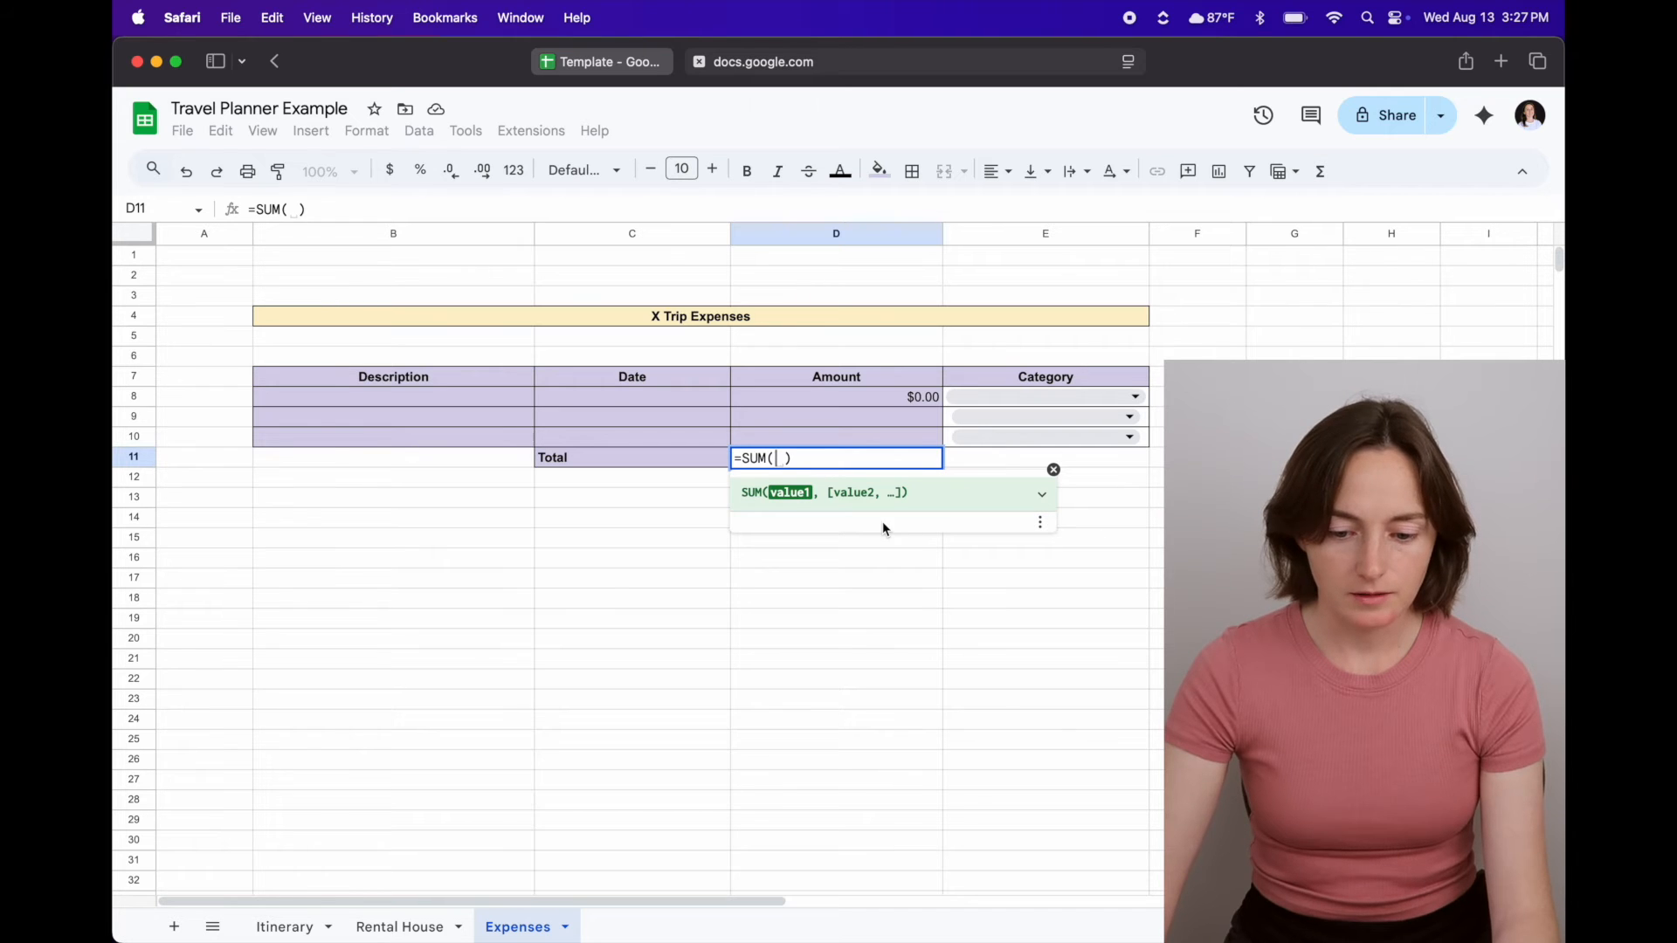
pyautogui.moveTo(904, 391); pyautogui.dragTo(906, 444)
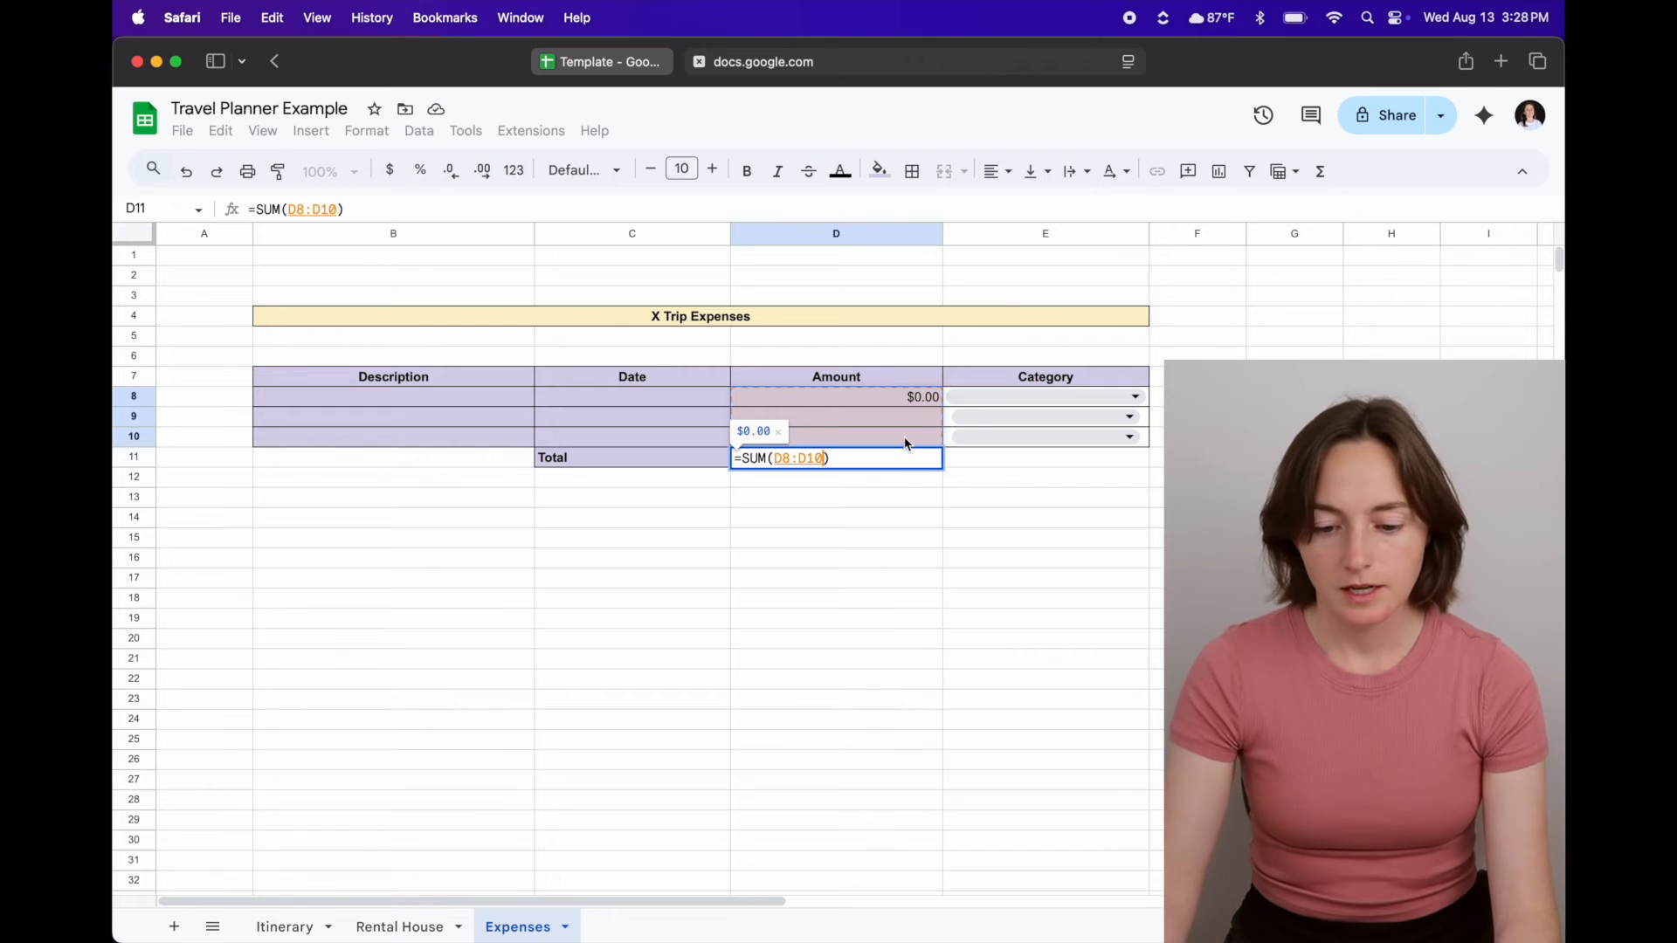
pyautogui.press('Return')
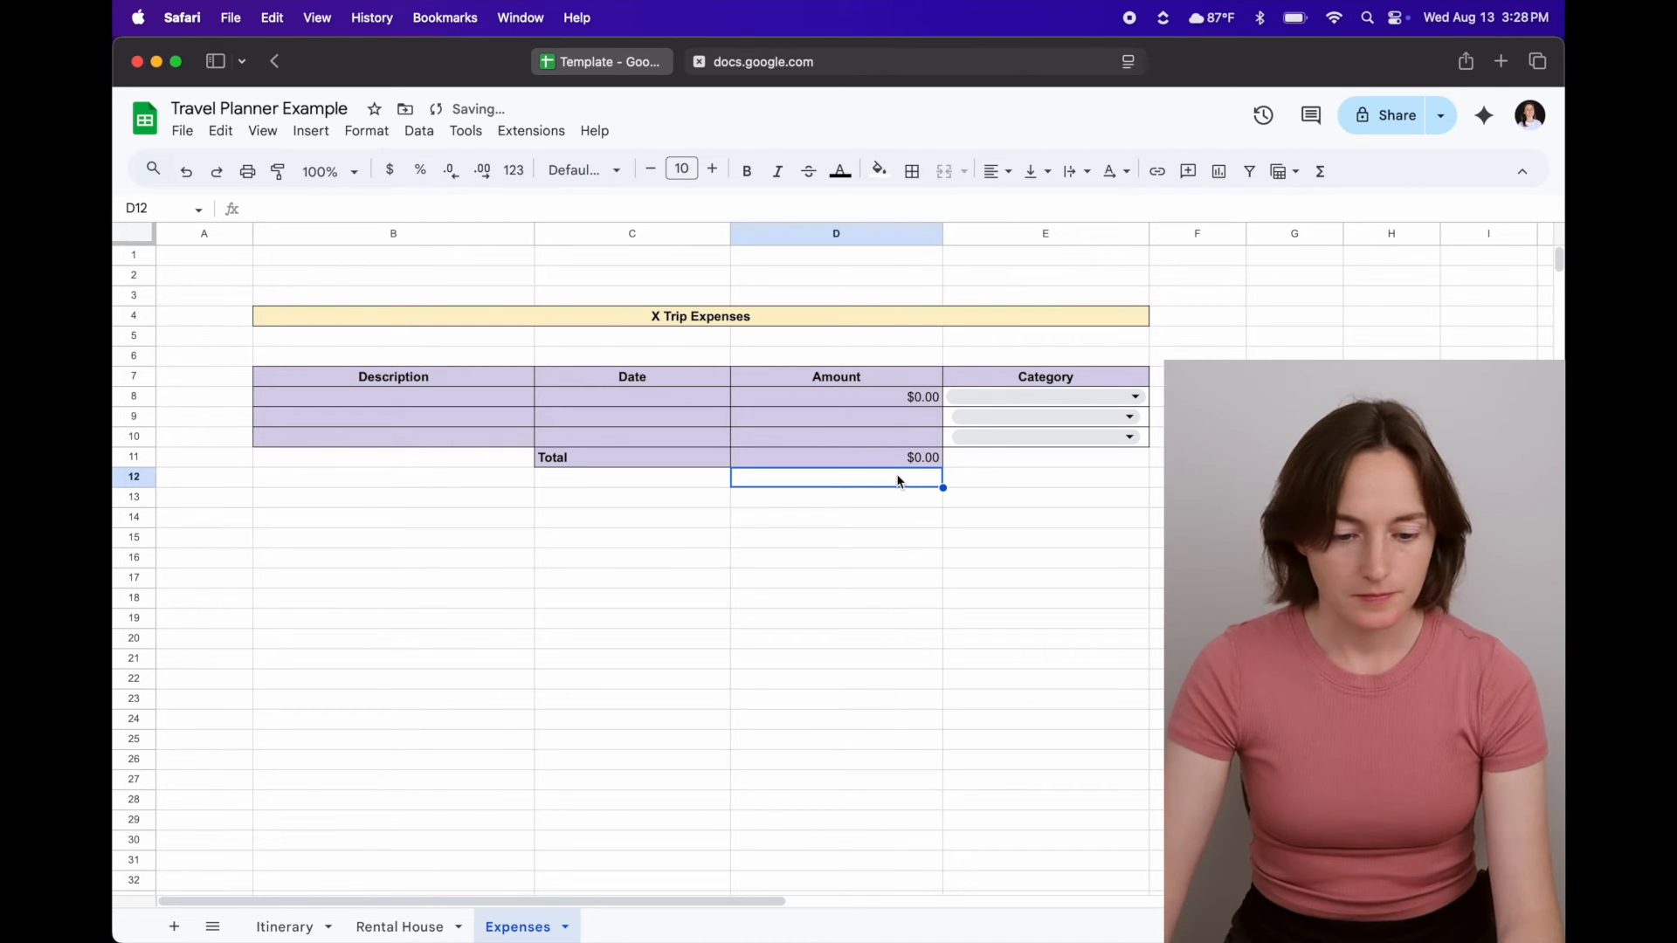
# - Enter the sample amounts 10, 20 and 30 in cells D8:D10
pyautogui.click(898, 416)
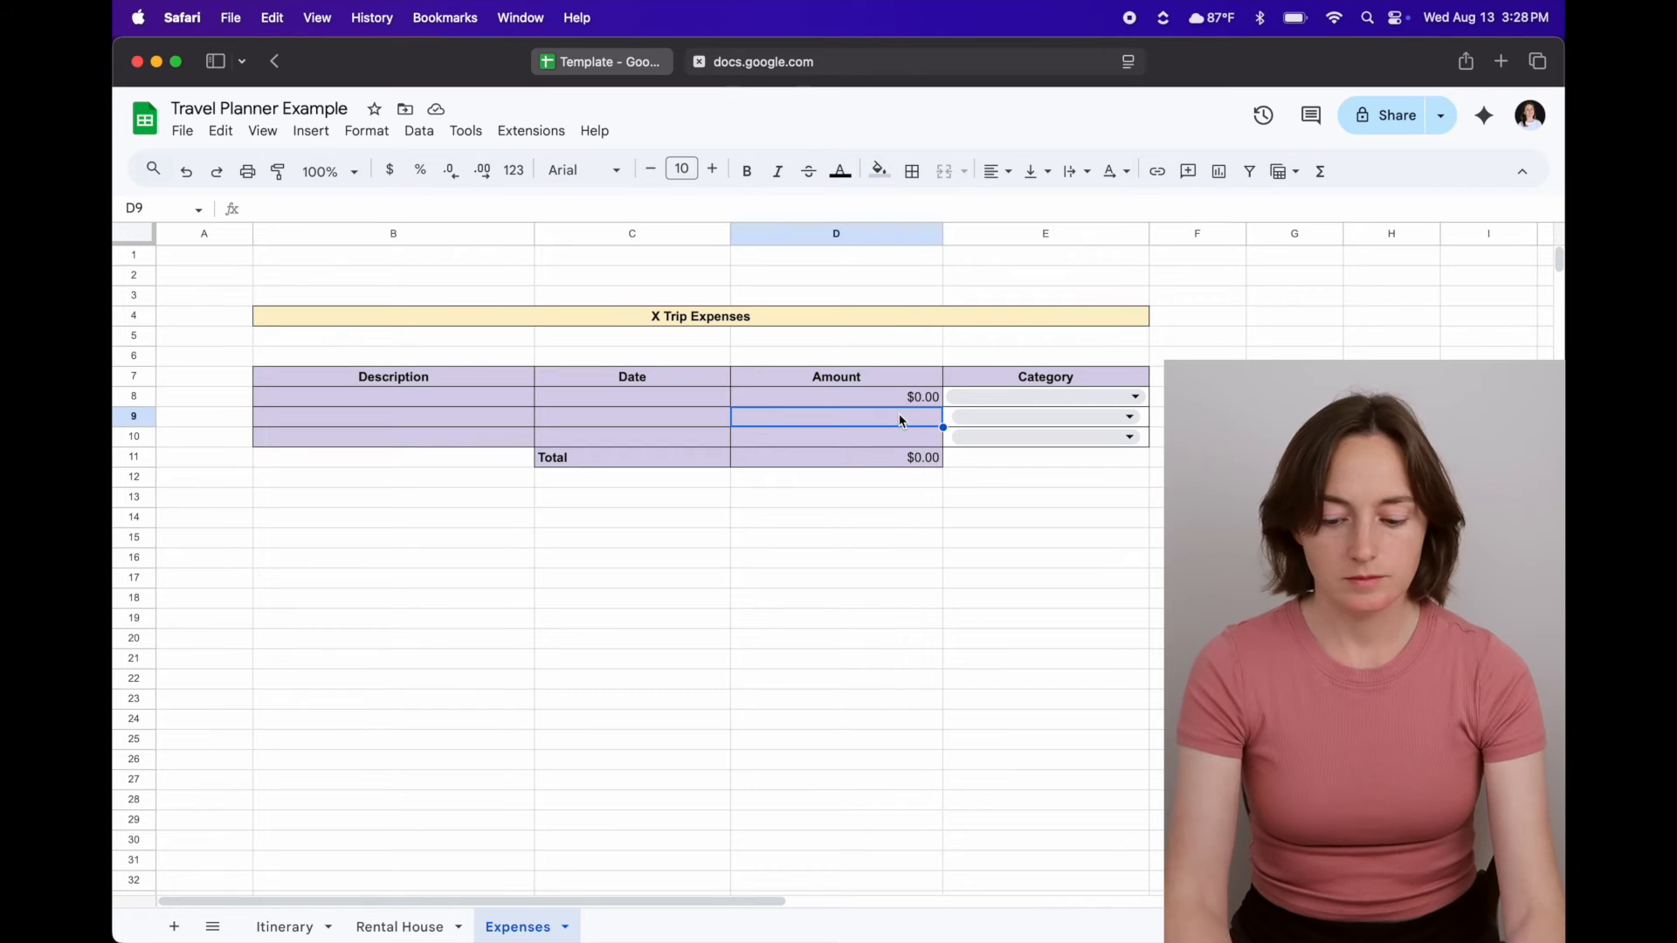
pyautogui.click(916, 399)
pyautogui.write('10')
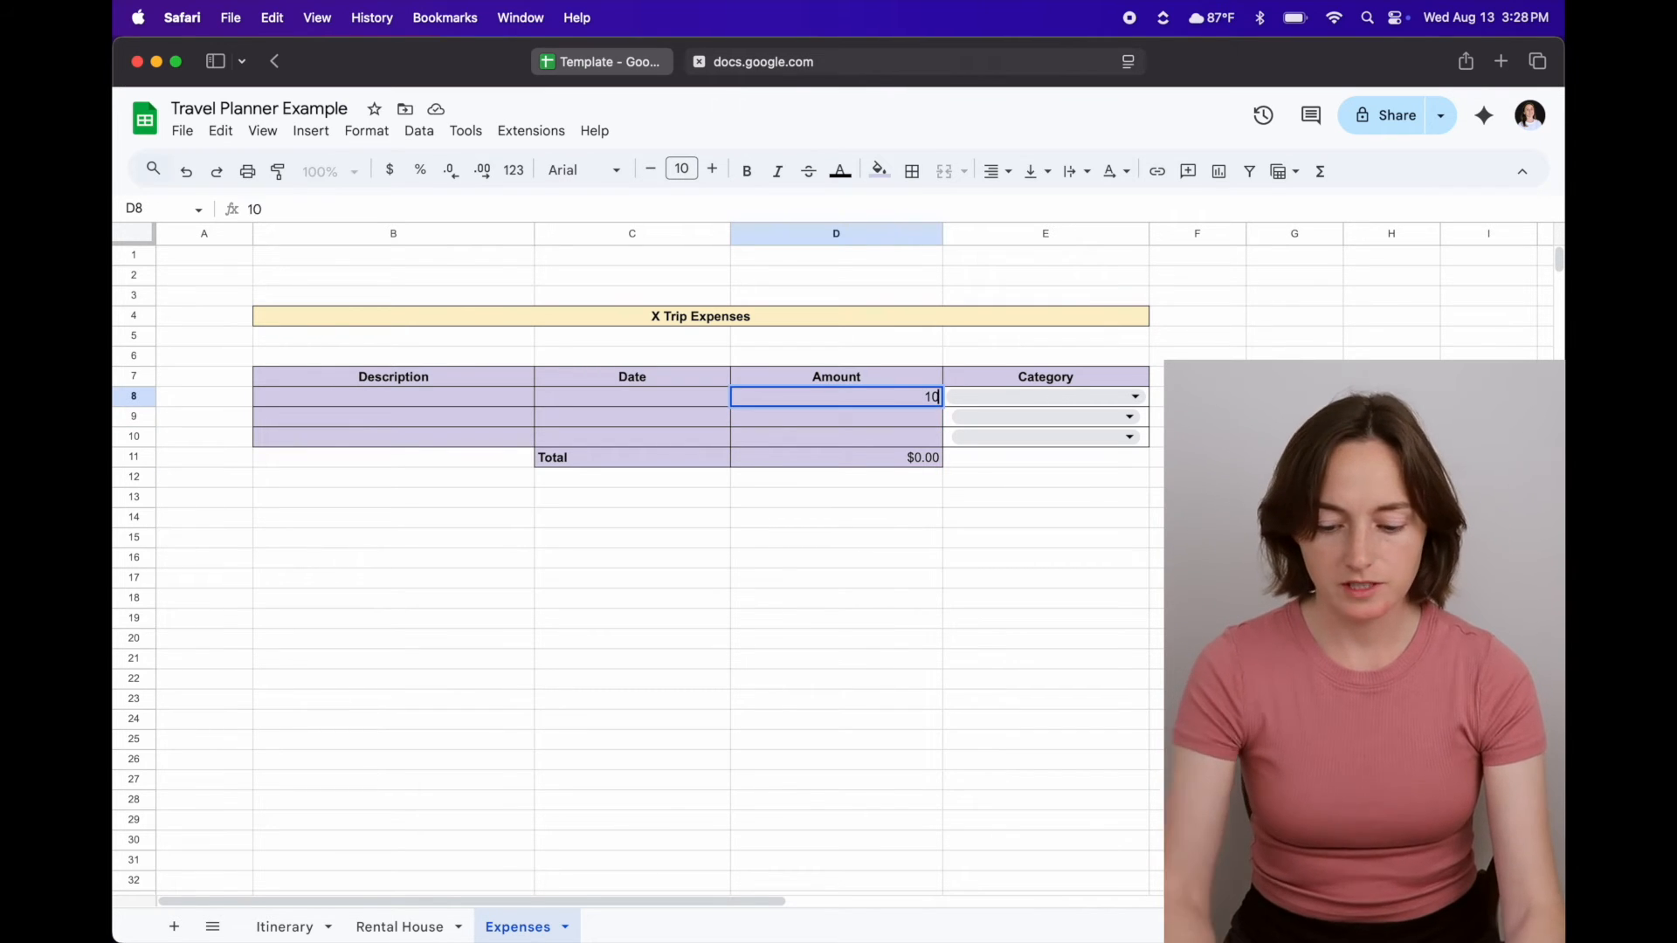
pyautogui.press('Return')
pyautogui.write('20')
pyautogui.press('Return')
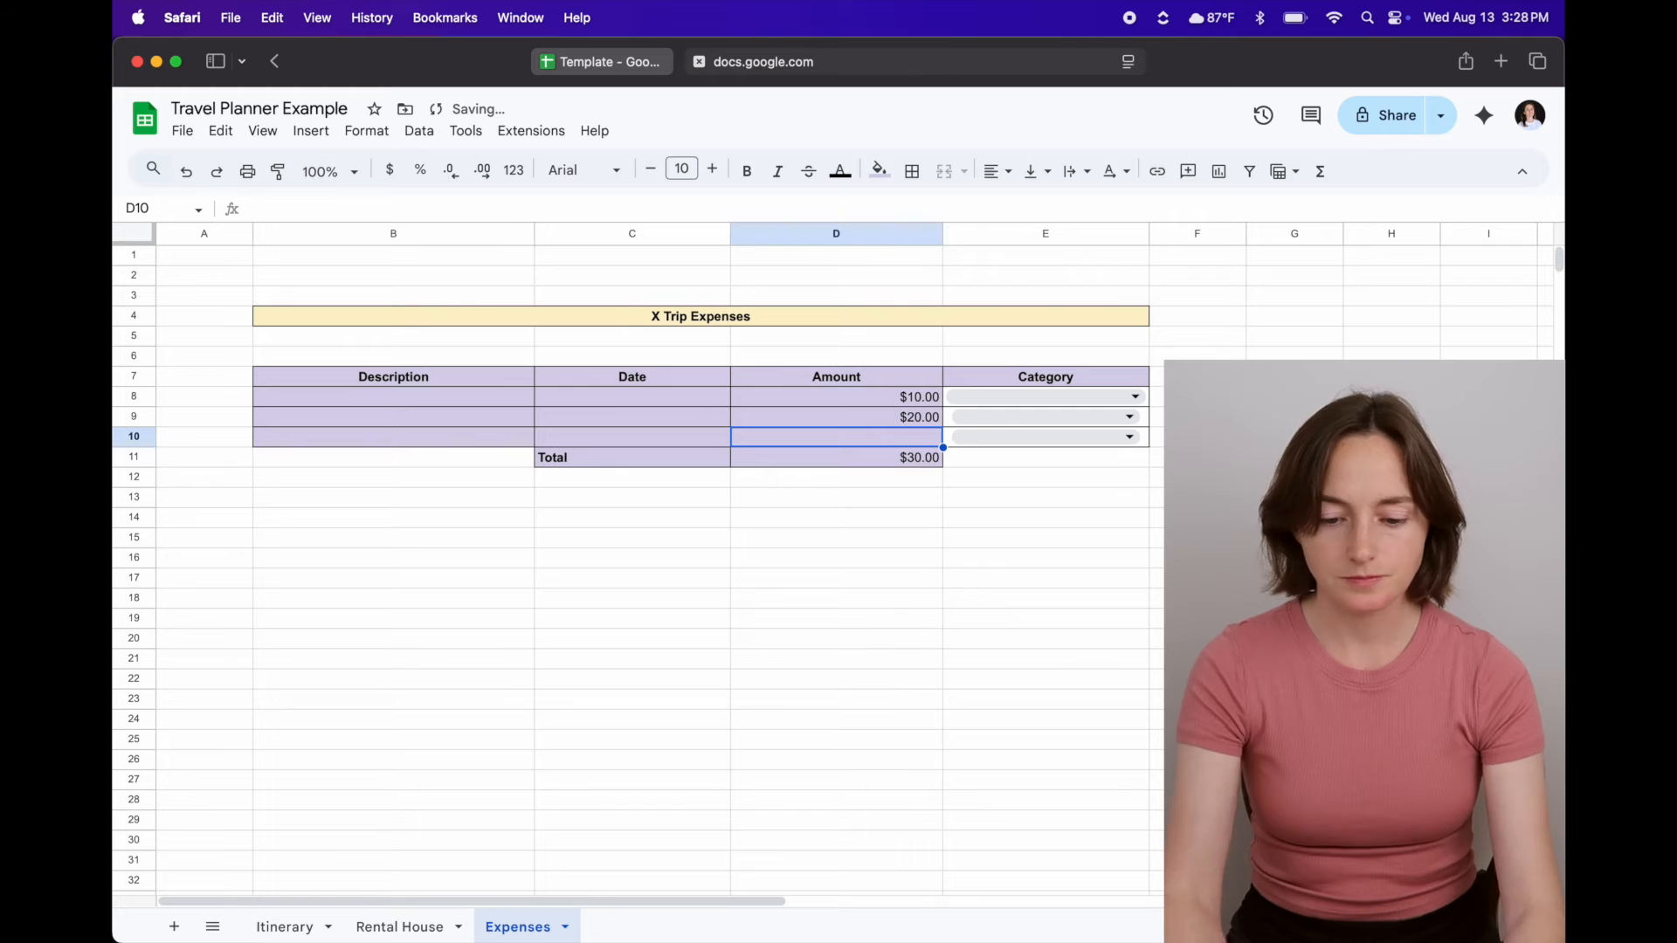
pyautogui.press('Return')
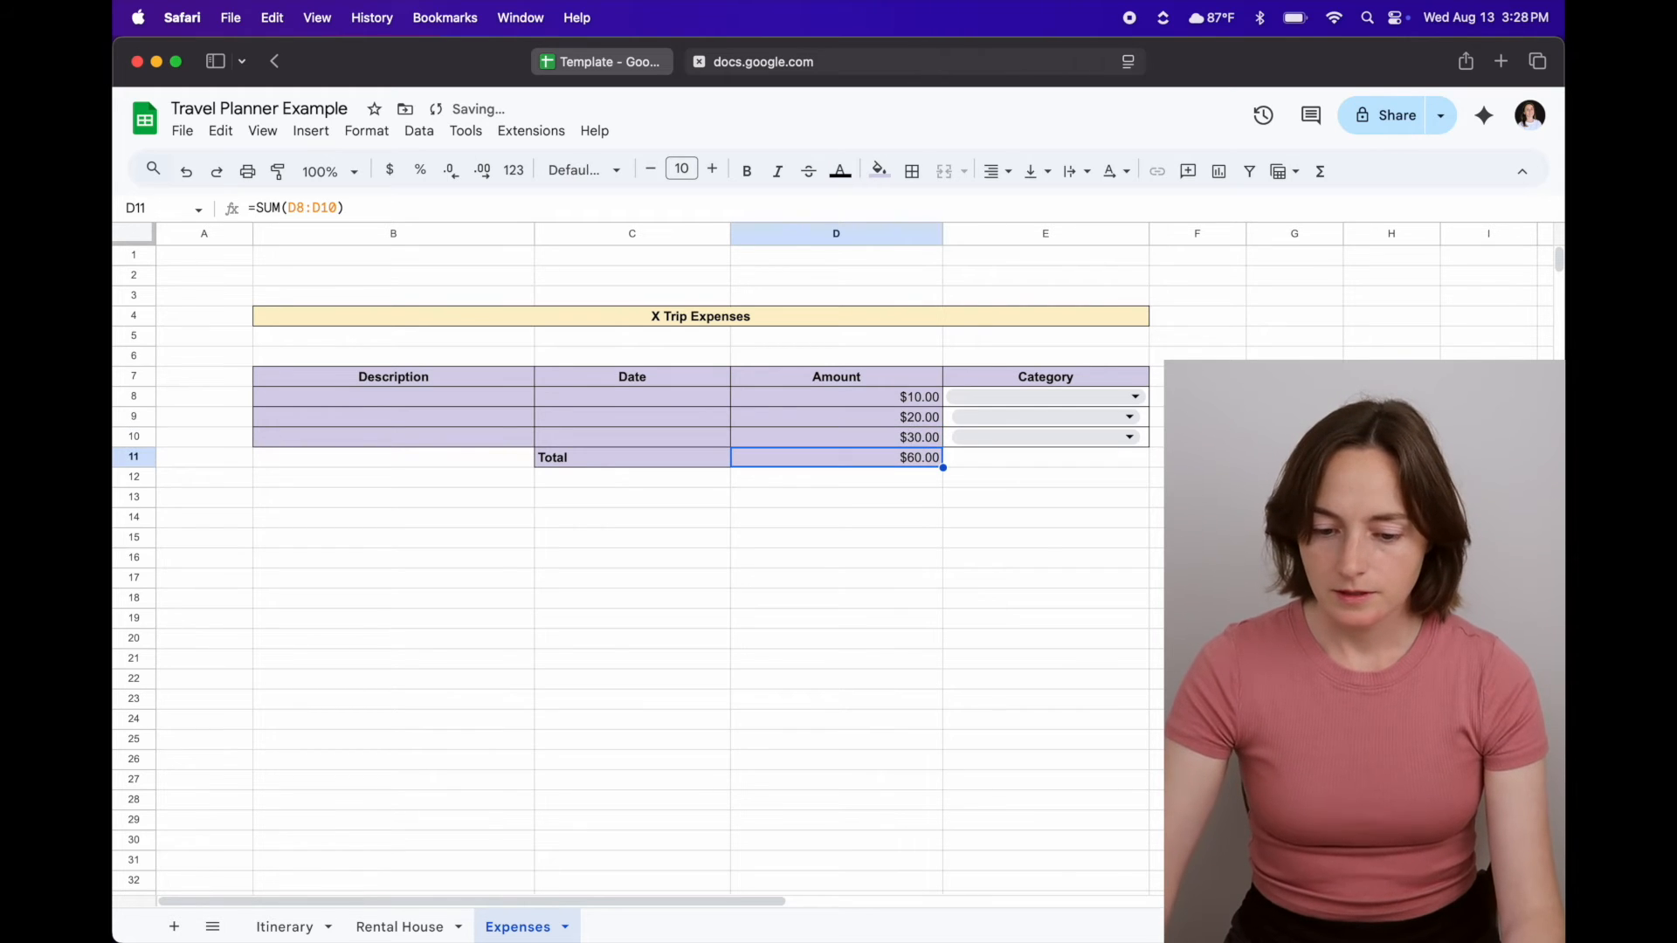
pyautogui.click(1039, 550)
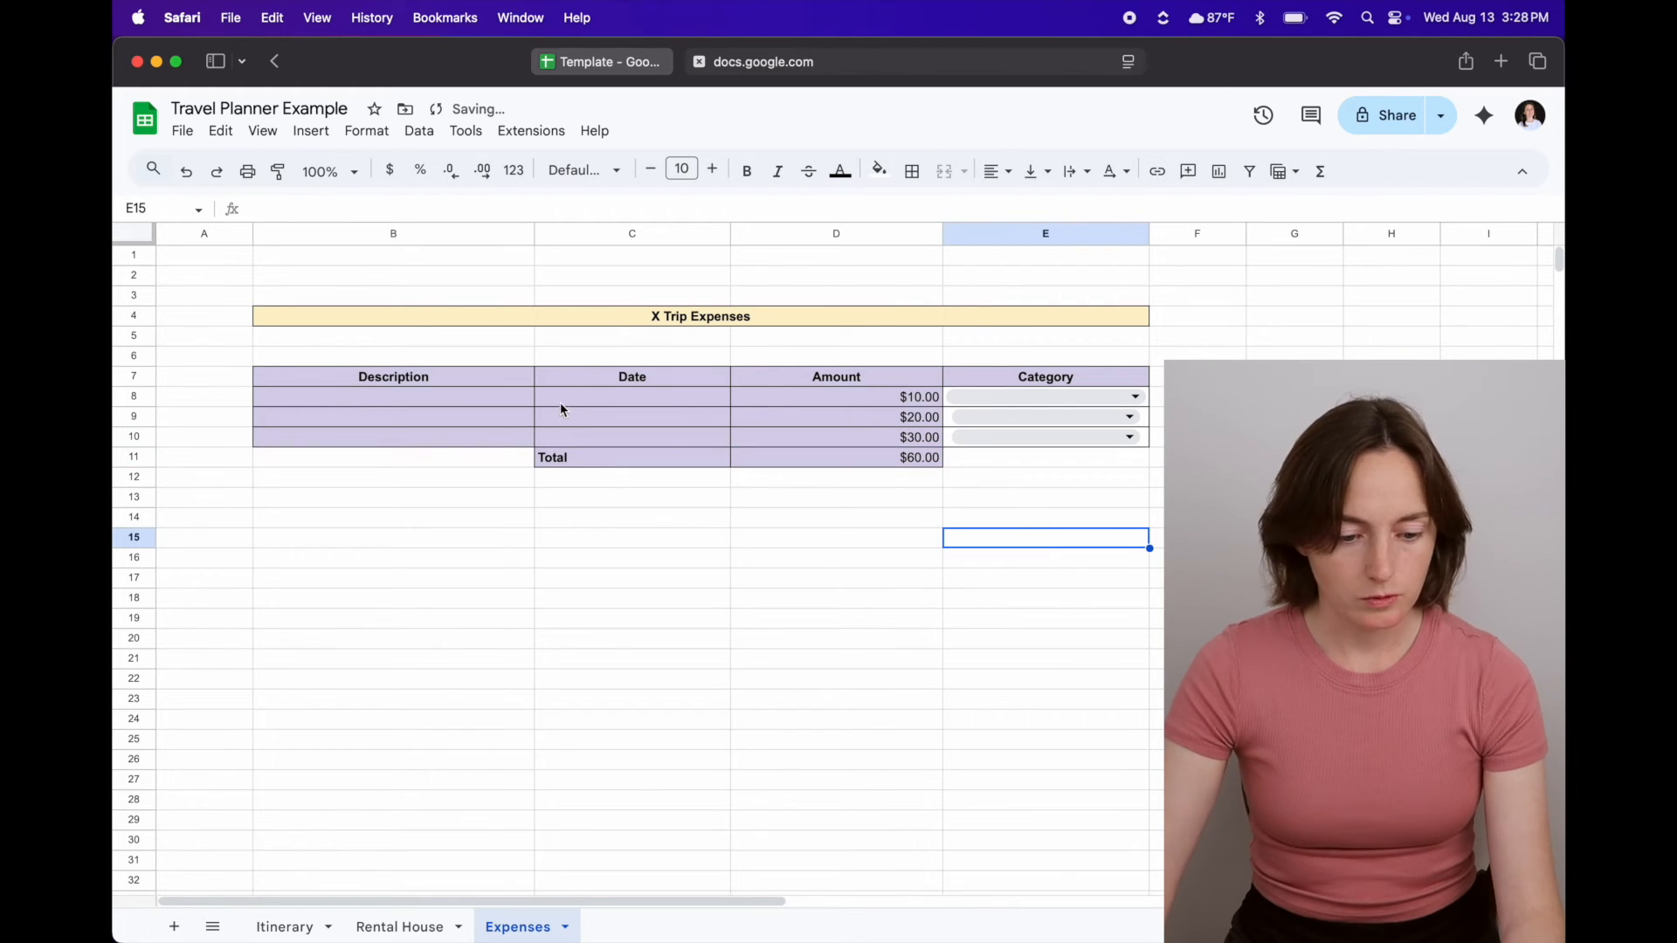
# - Insert one row below row 10 of the expense table and enter 40 as its amount in D11
pyautogui.click(134, 436)
pyautogui.rightClick(132, 437)
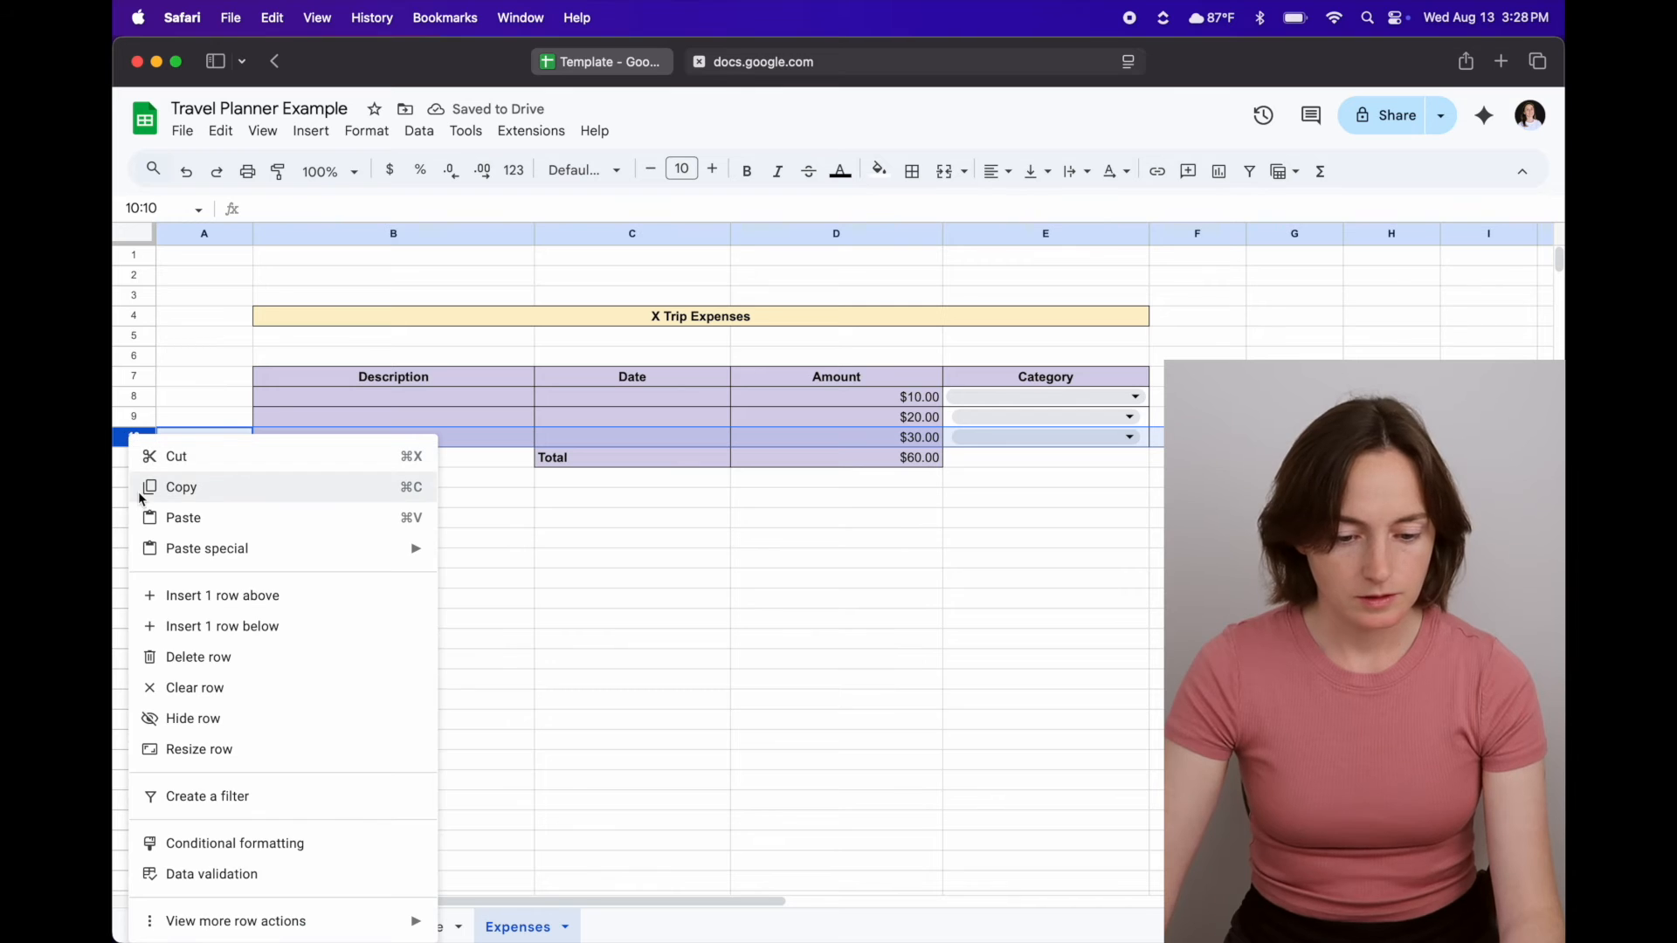
pyautogui.click(238, 627)
pyautogui.click(666, 539)
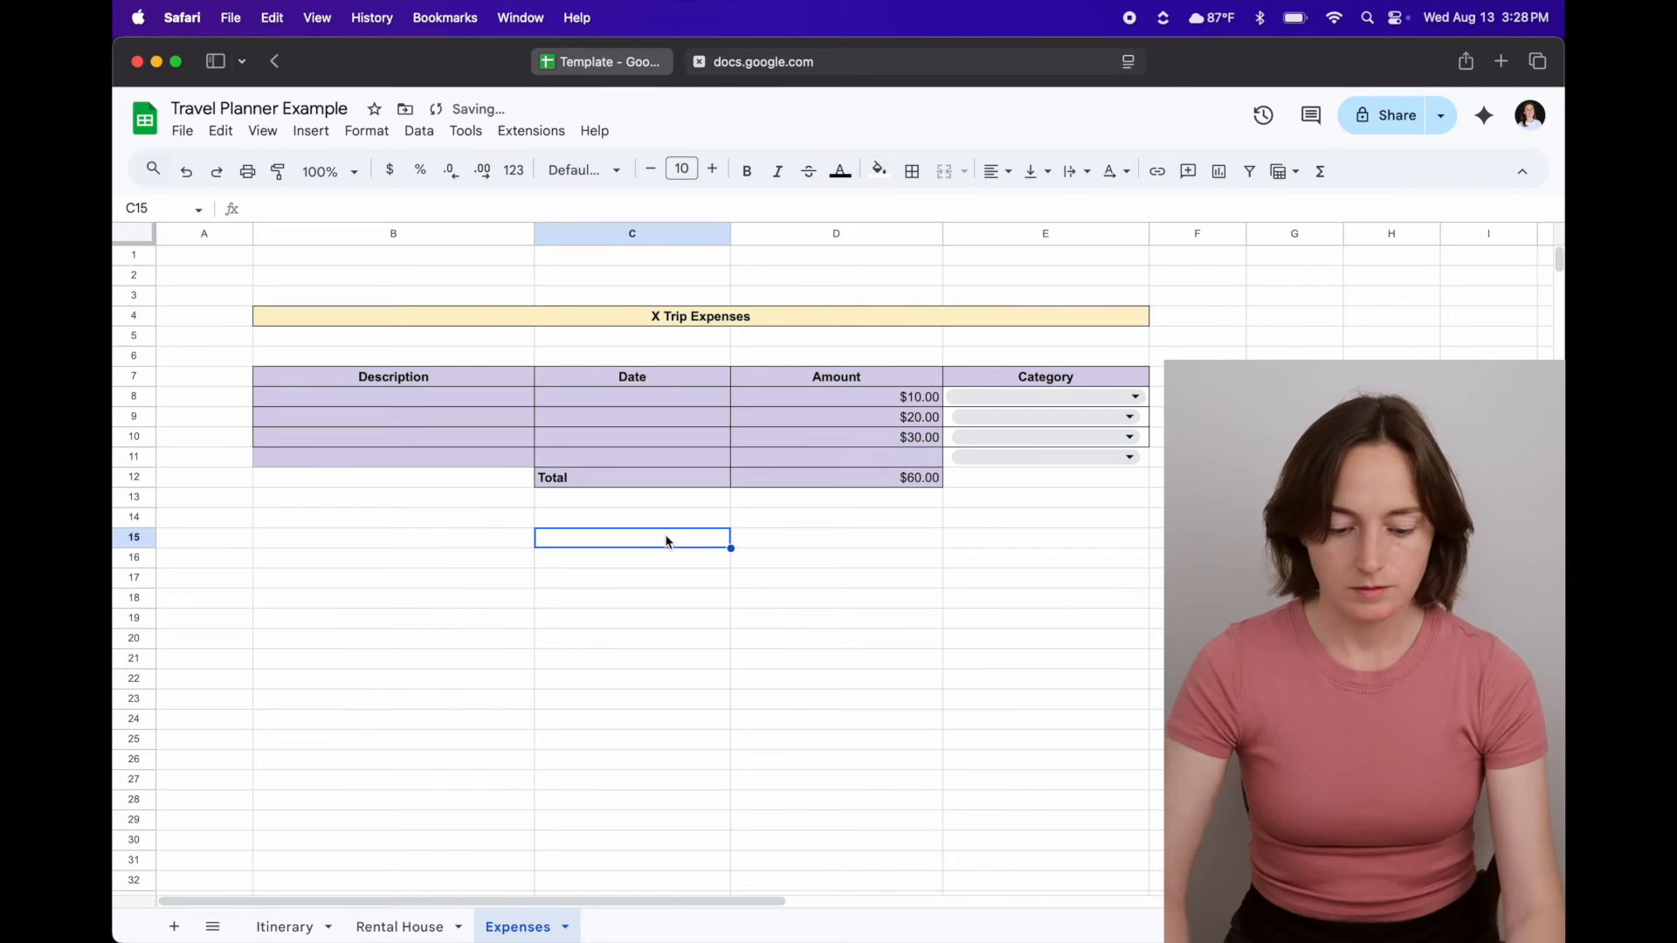
pyautogui.click(919, 458)
pyautogui.write('40')
pyautogui.press('Return')
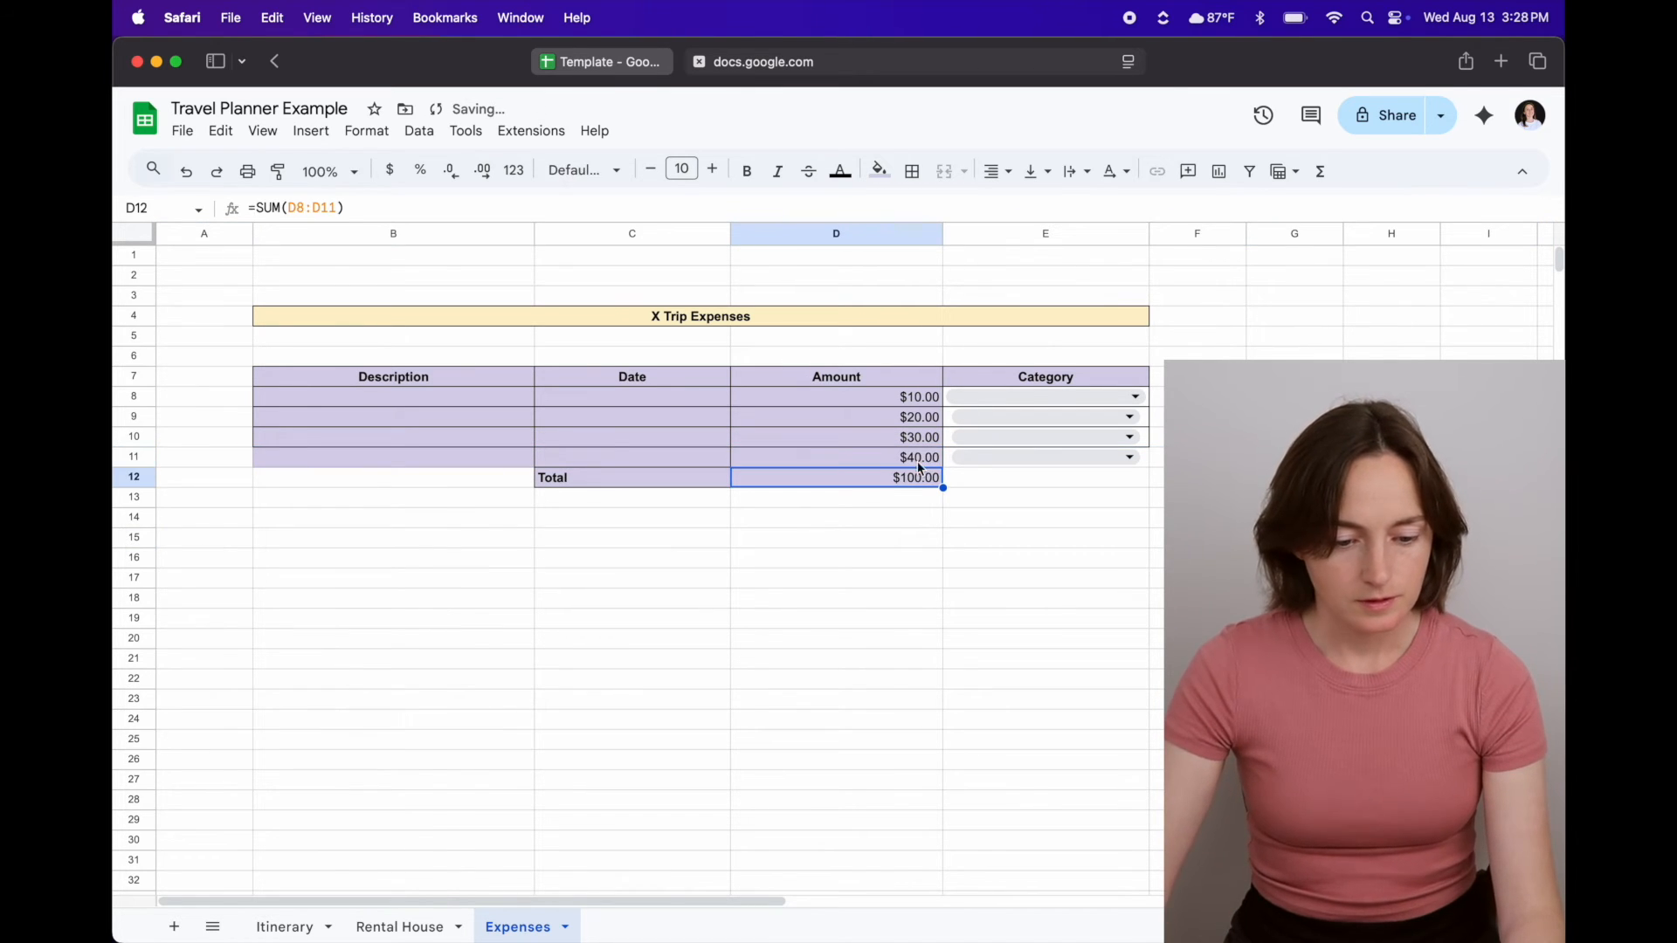
# - Copy the Description cell B10 into B11 so the inserted row takes over its border formatting
pyautogui.click(415, 463)
pyautogui.click(412, 443)
pyautogui.press('super+c')
pyautogui.click(413, 461)
pyautogui.press('super+v')
pyautogui.click(842, 601)
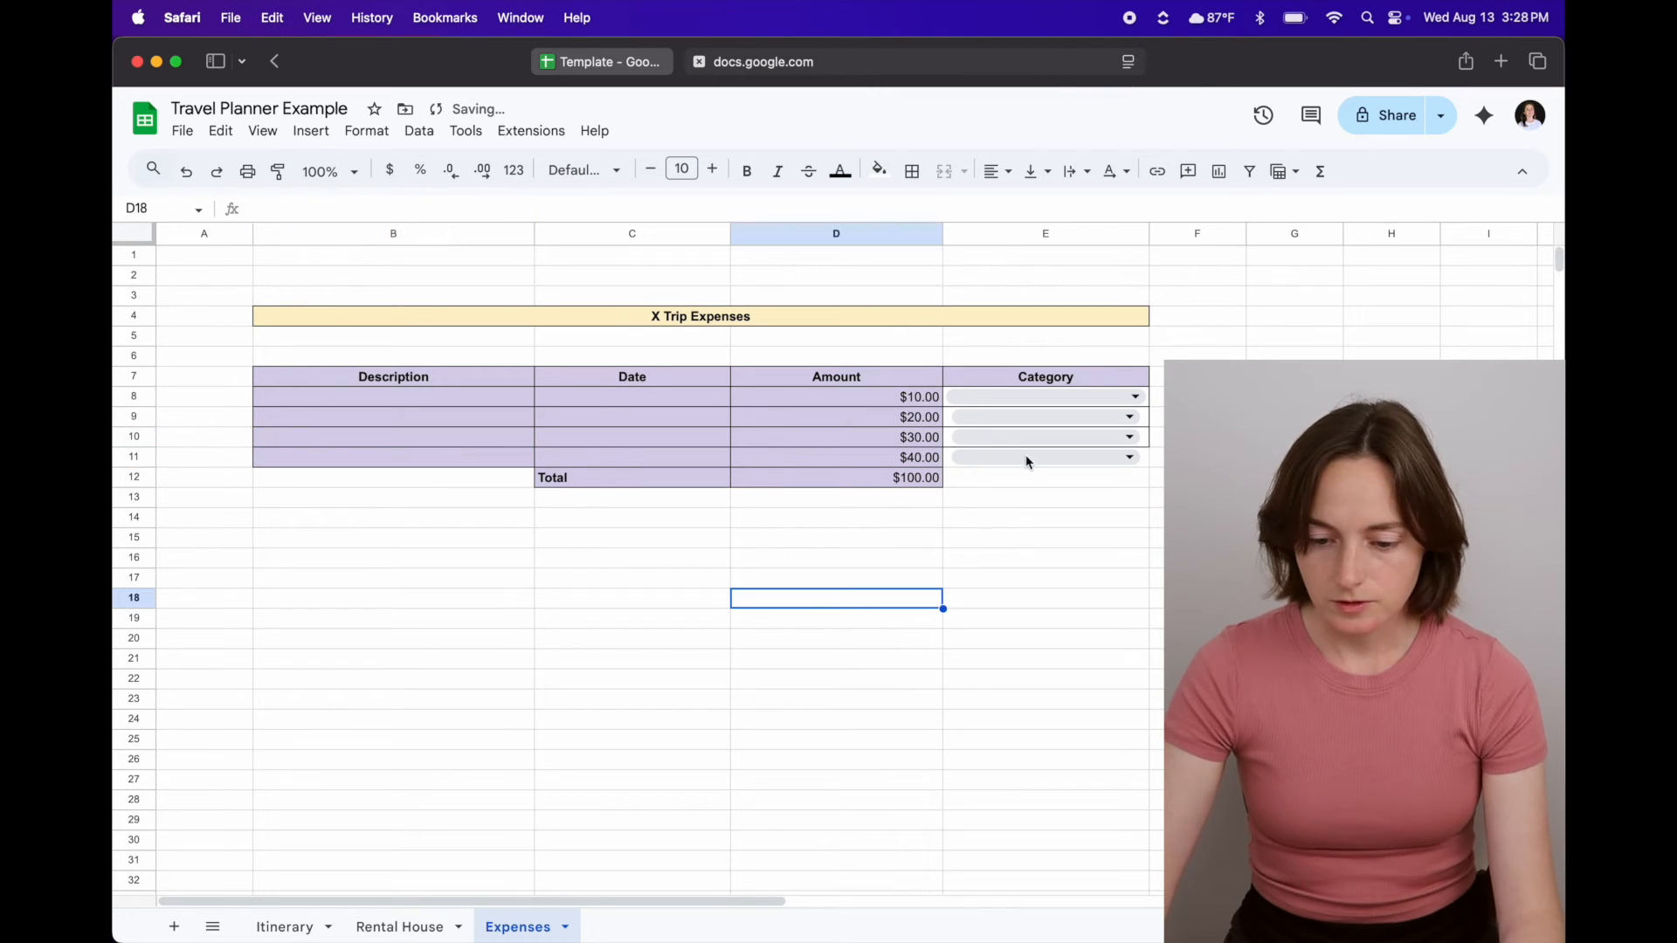
# - Copy the Category drop-down cell E8 with its formatting into cells E9:E11
pyautogui.click(1138, 397)
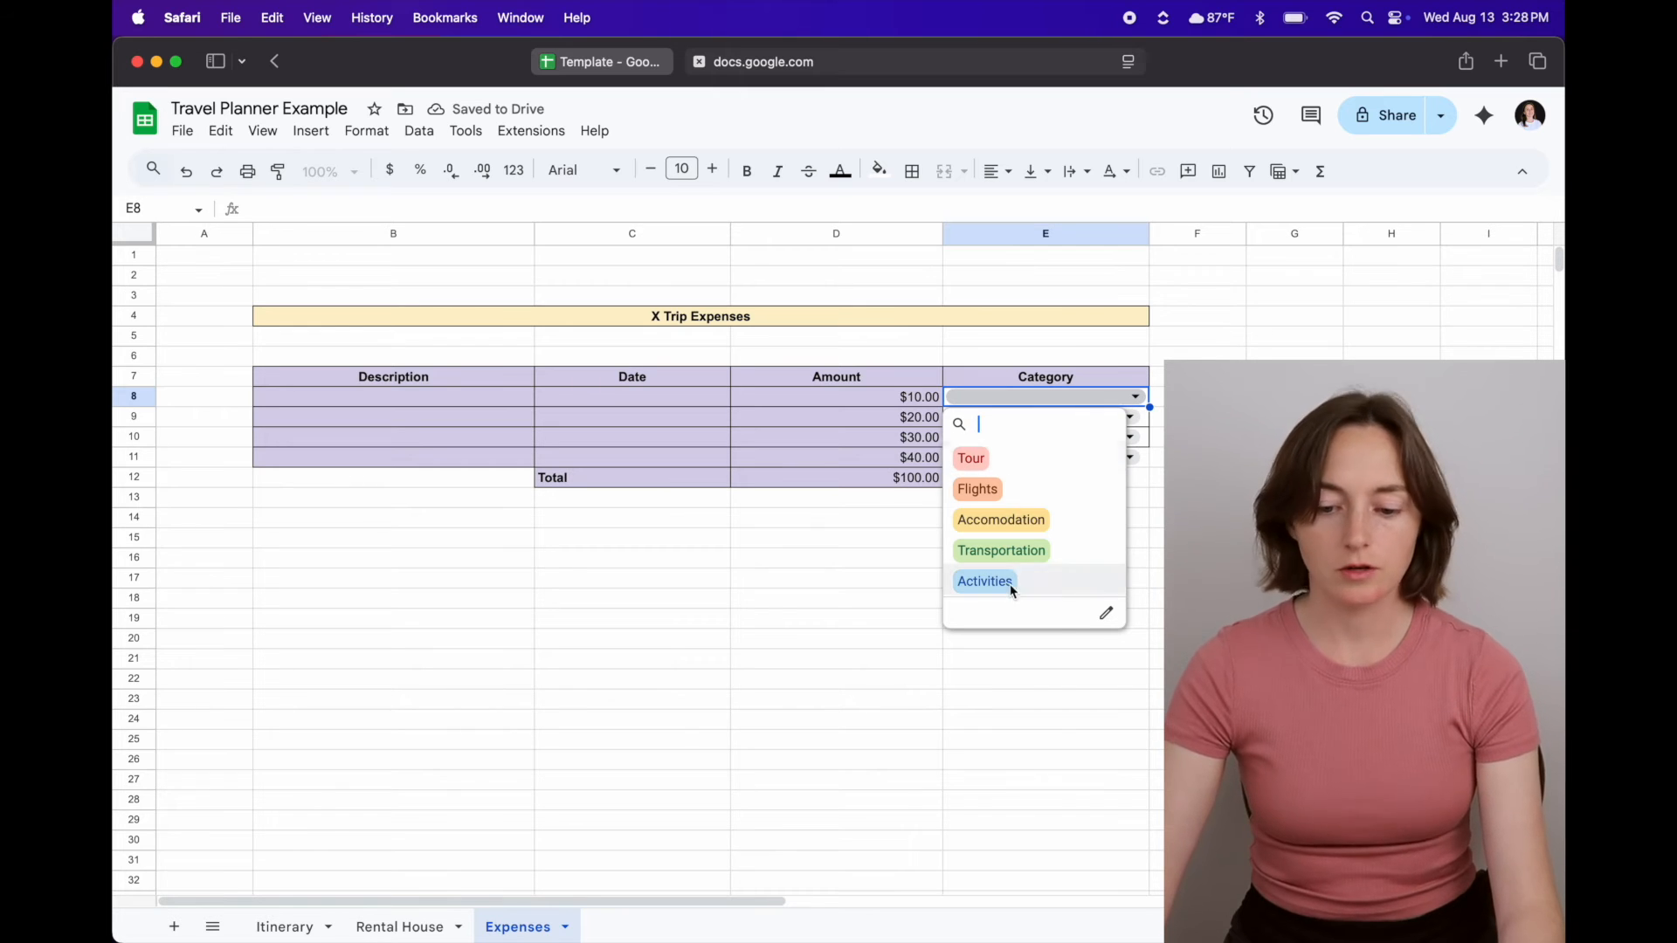
pyautogui.click(1156, 537)
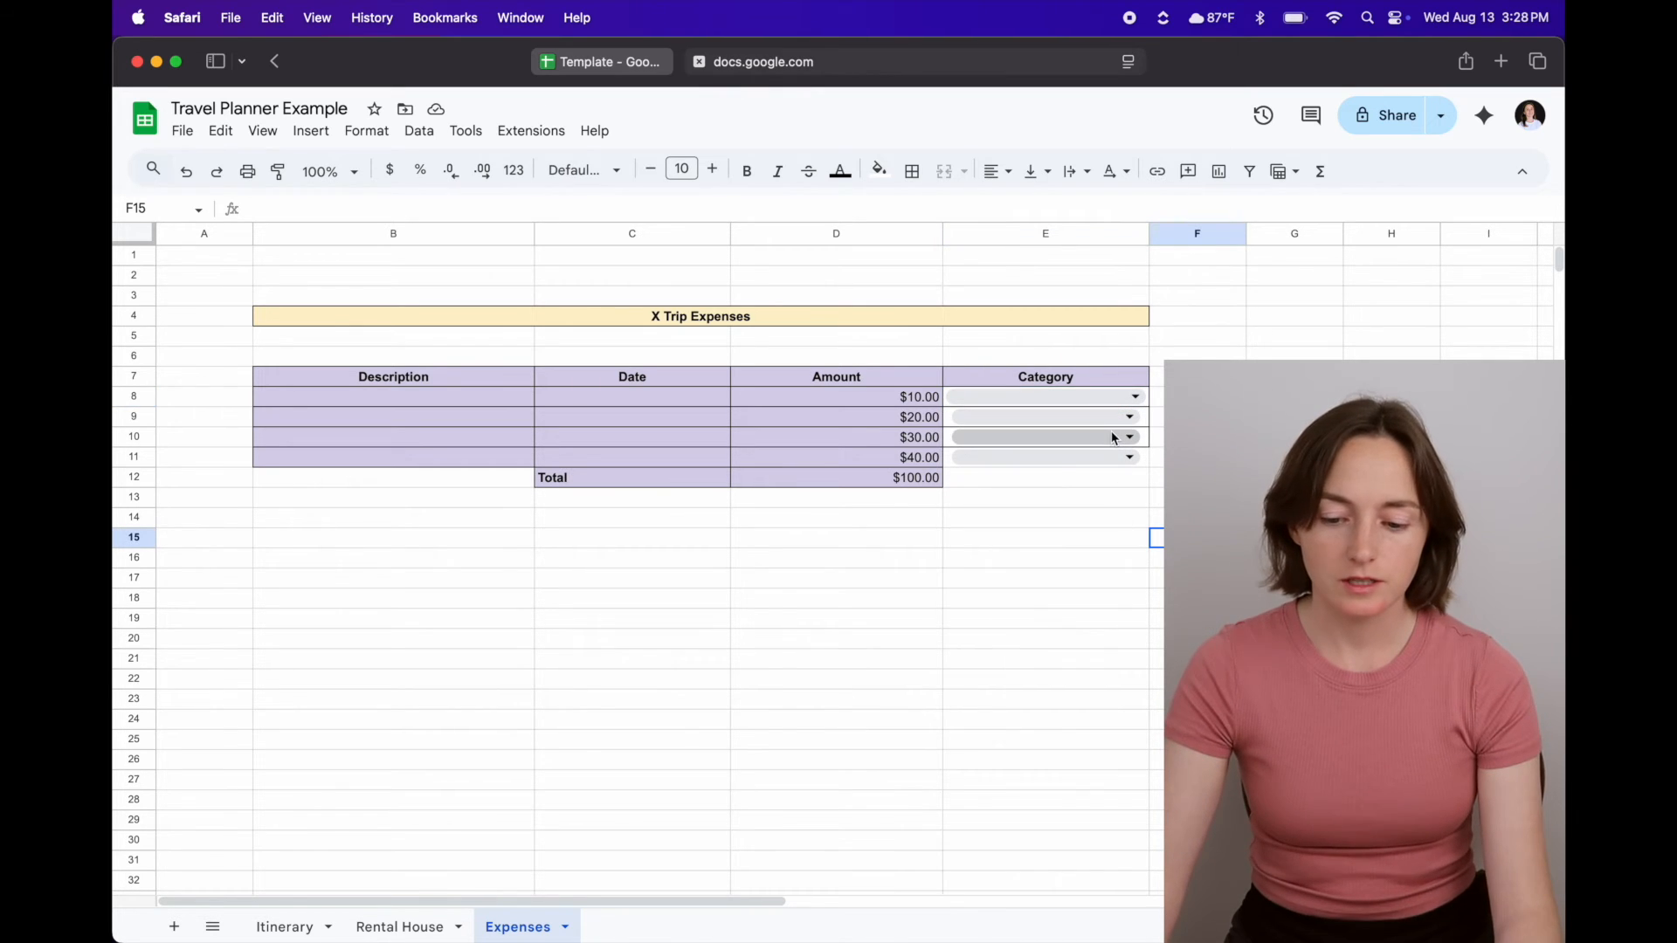
pyautogui.click(1146, 396)
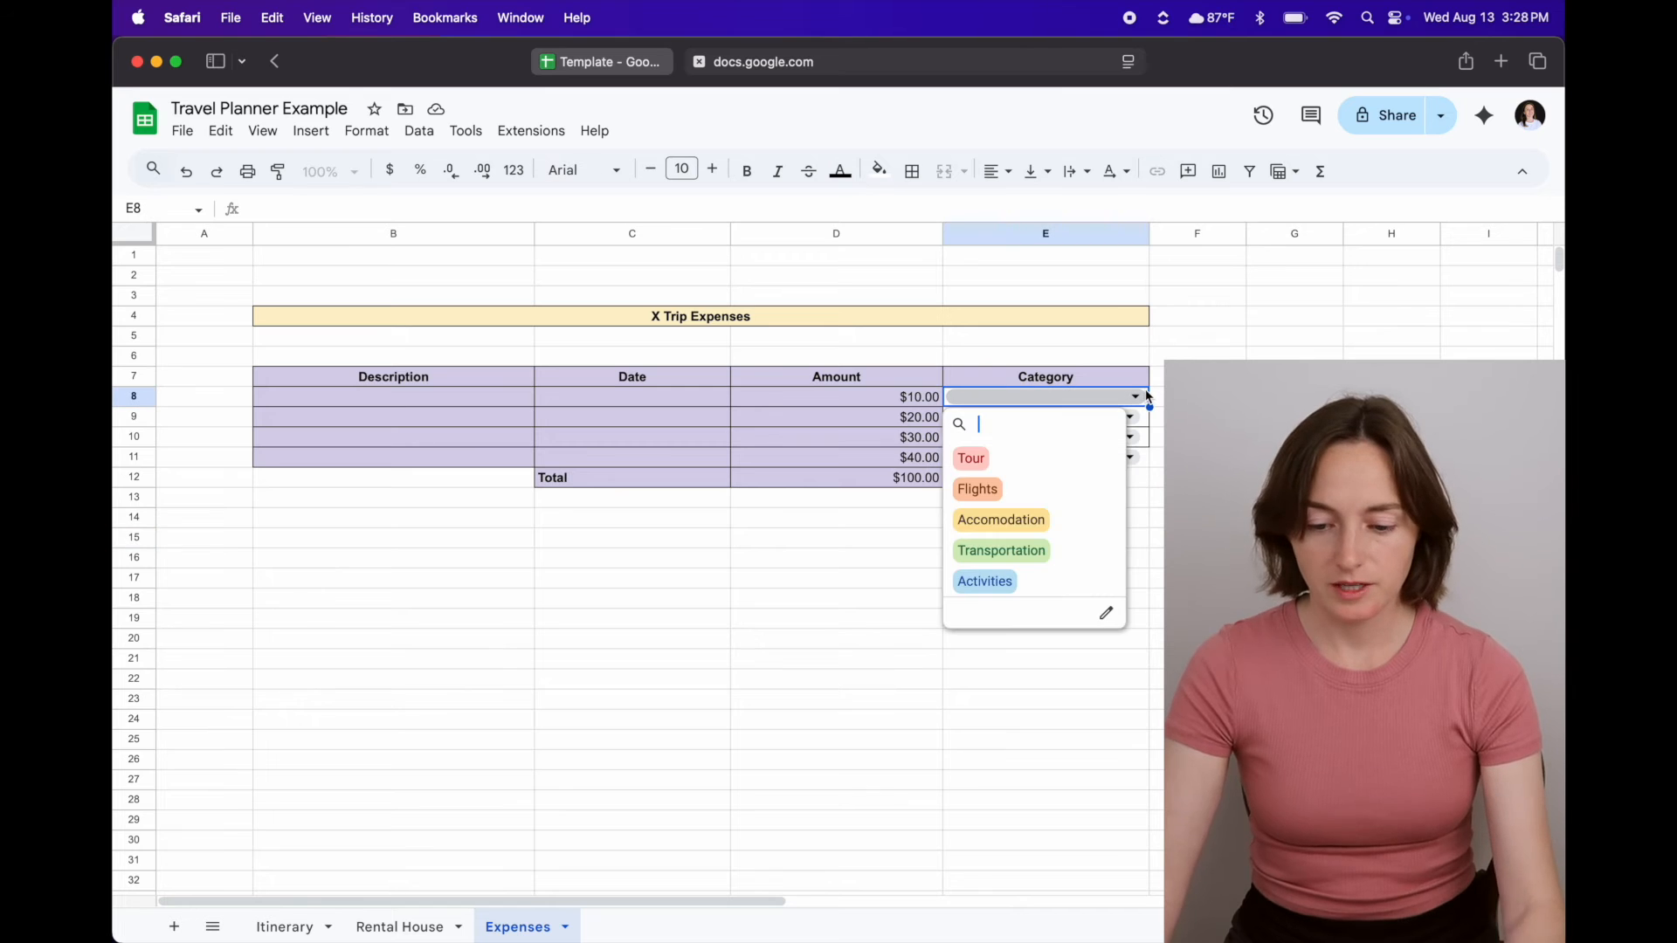
pyautogui.click(1153, 432)
pyautogui.moveTo(1144, 417); pyautogui.dragTo(1140, 472)
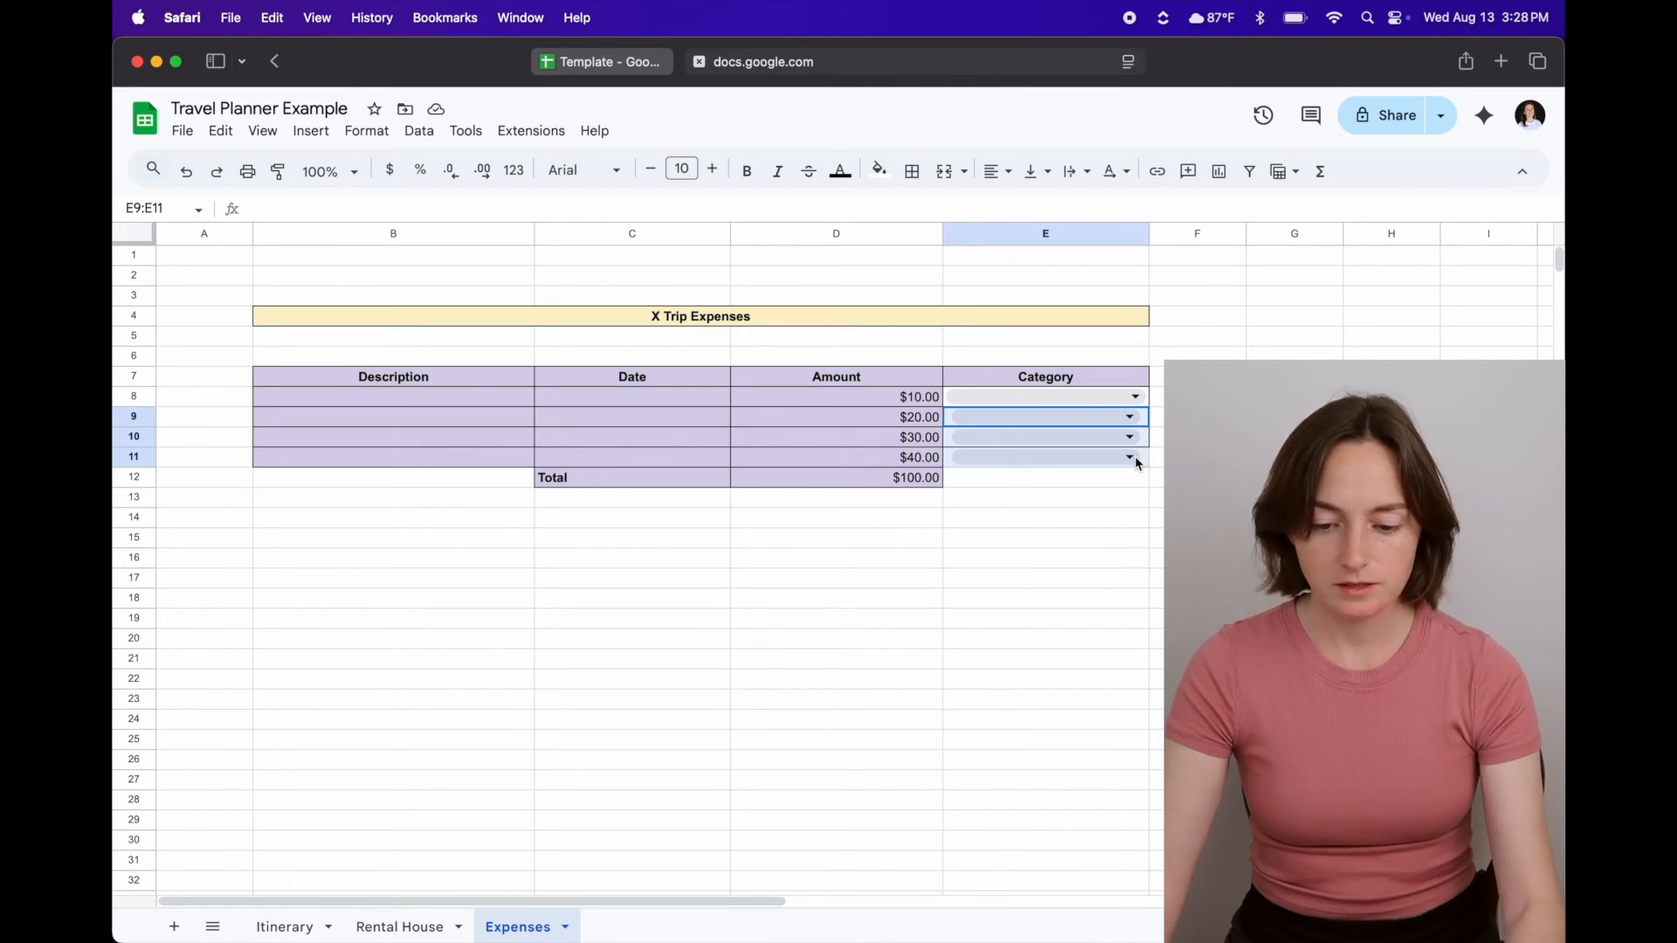
pyautogui.click(1156, 597)
# - Check the category options in the drop-downs of cells E9, E10 and E11
pyautogui.click(1094, 419)
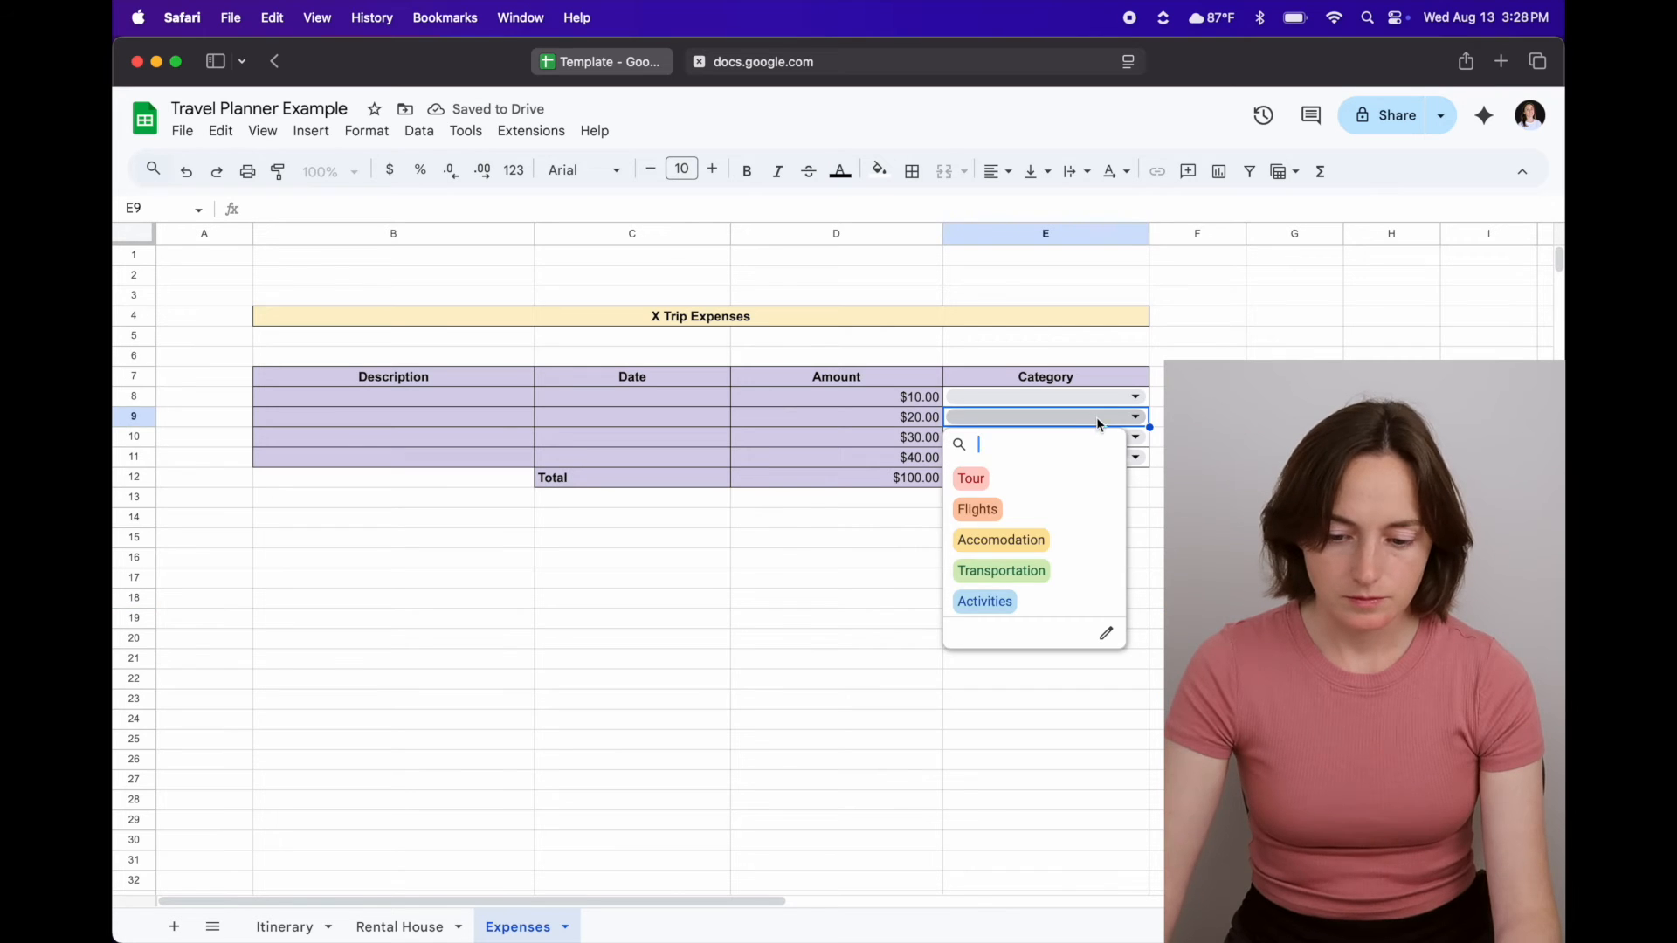
pyautogui.click(1158, 457)
pyautogui.click(1135, 437)
pyautogui.click(1158, 637)
pyautogui.click(1127, 459)
pyautogui.click(1156, 577)
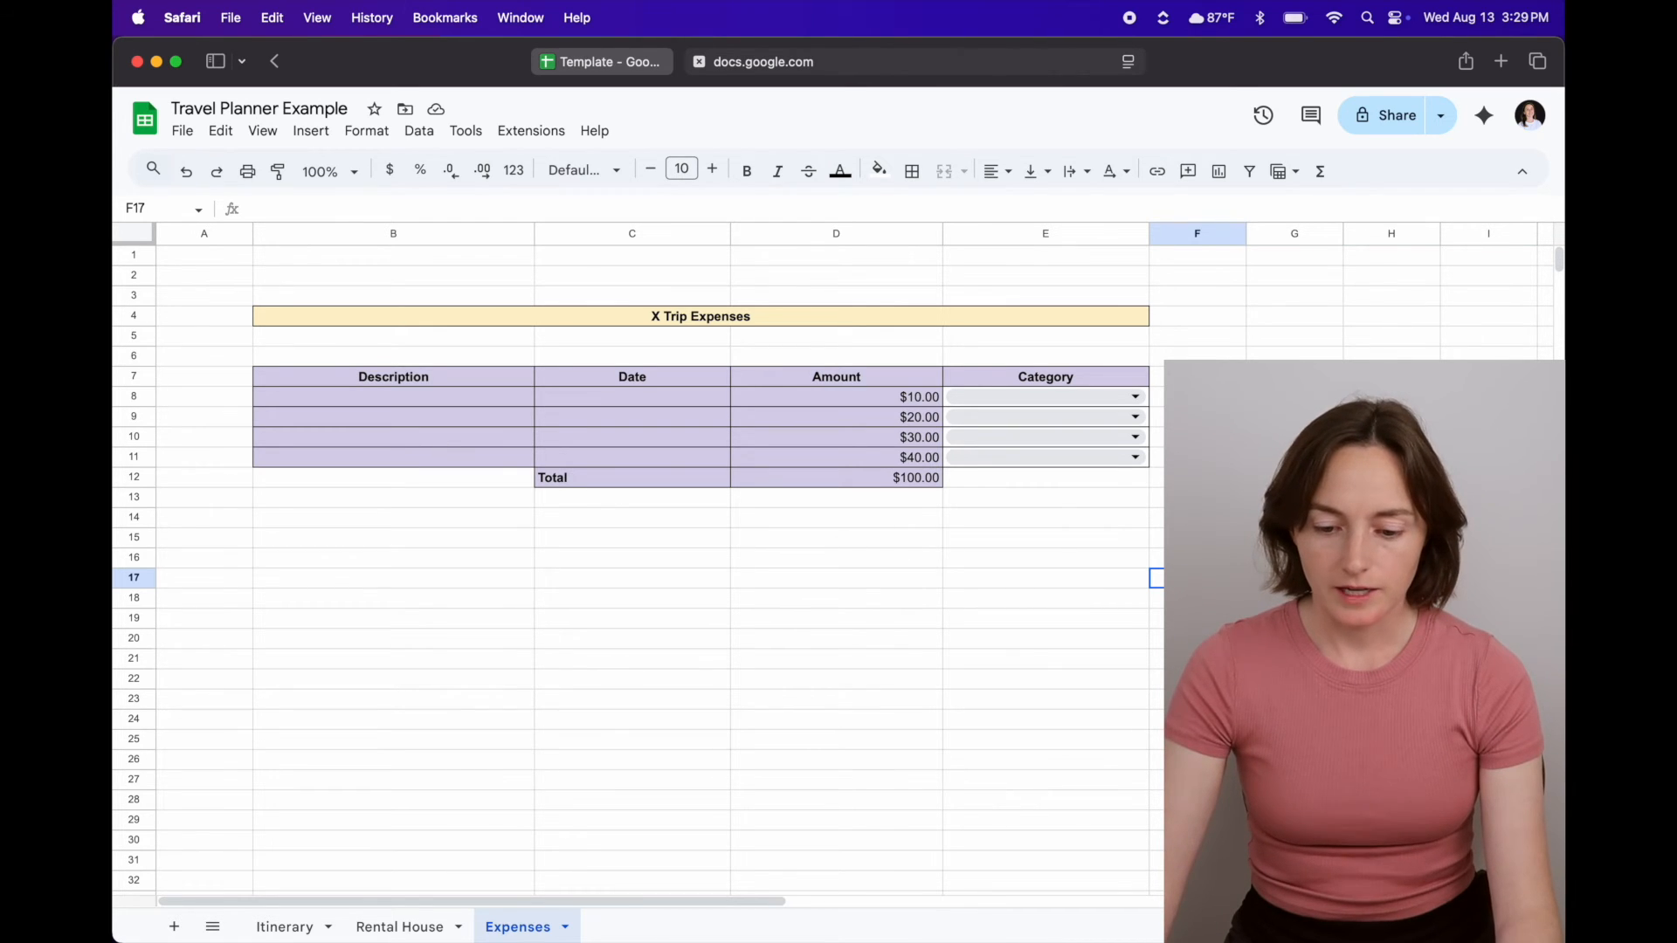
# - Set the categories in E8:E11 to Tour, Flights, Accomodation and Transportation, in that order
pyautogui.click(1058, 405)
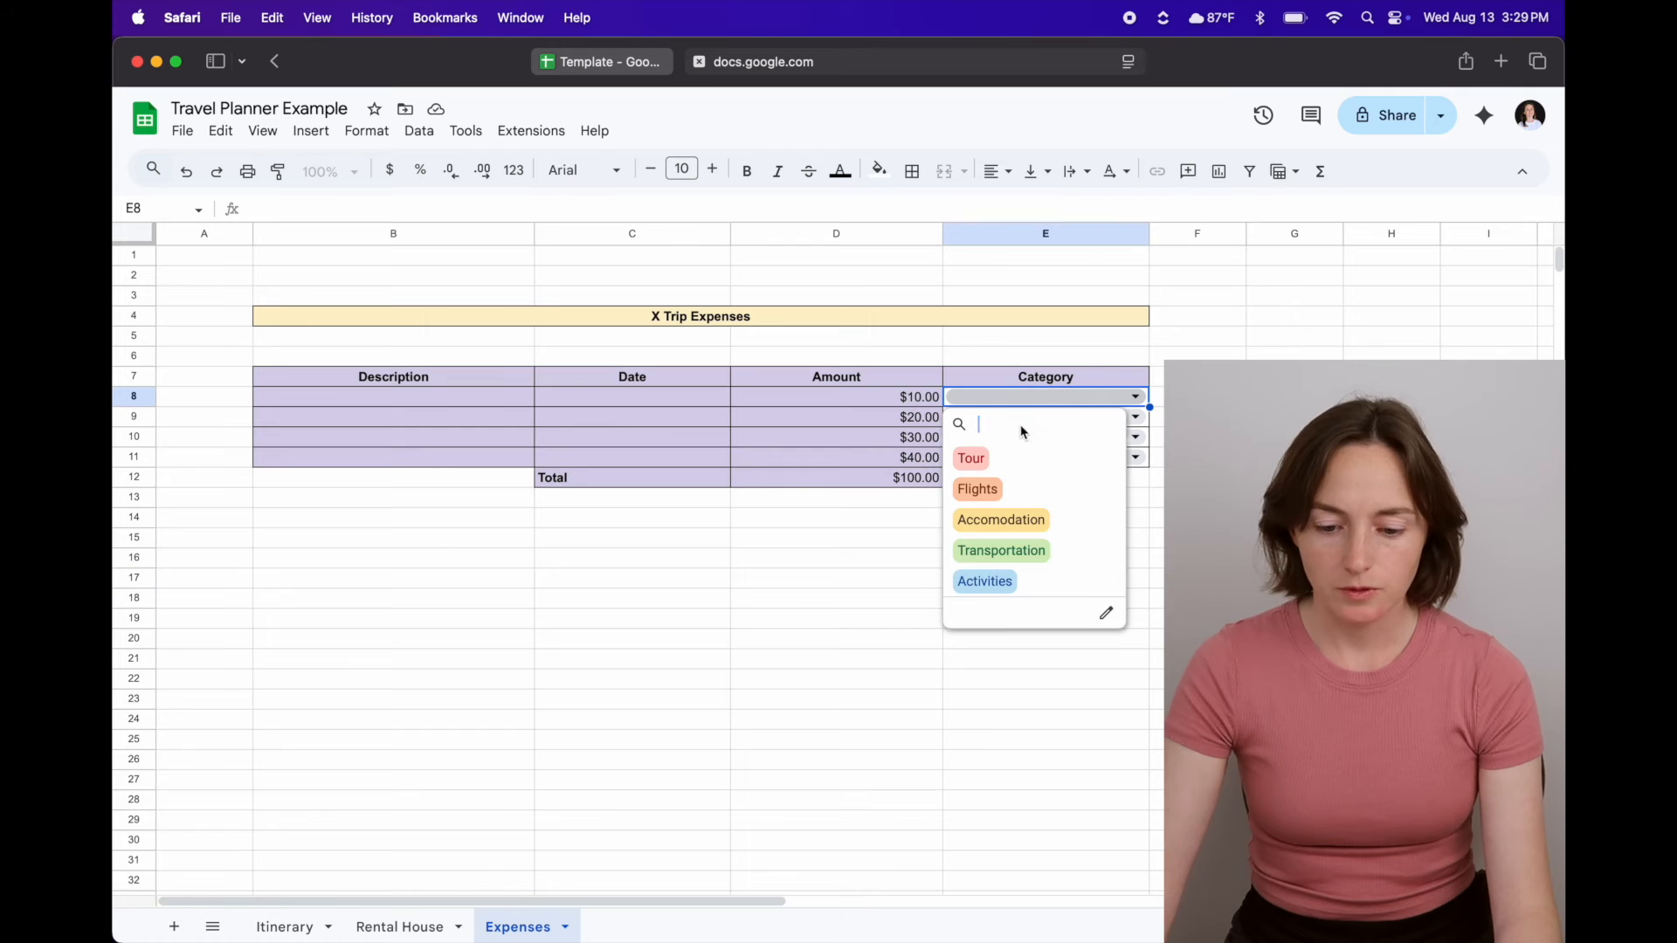
pyautogui.click(971, 457)
pyautogui.click(874, 552)
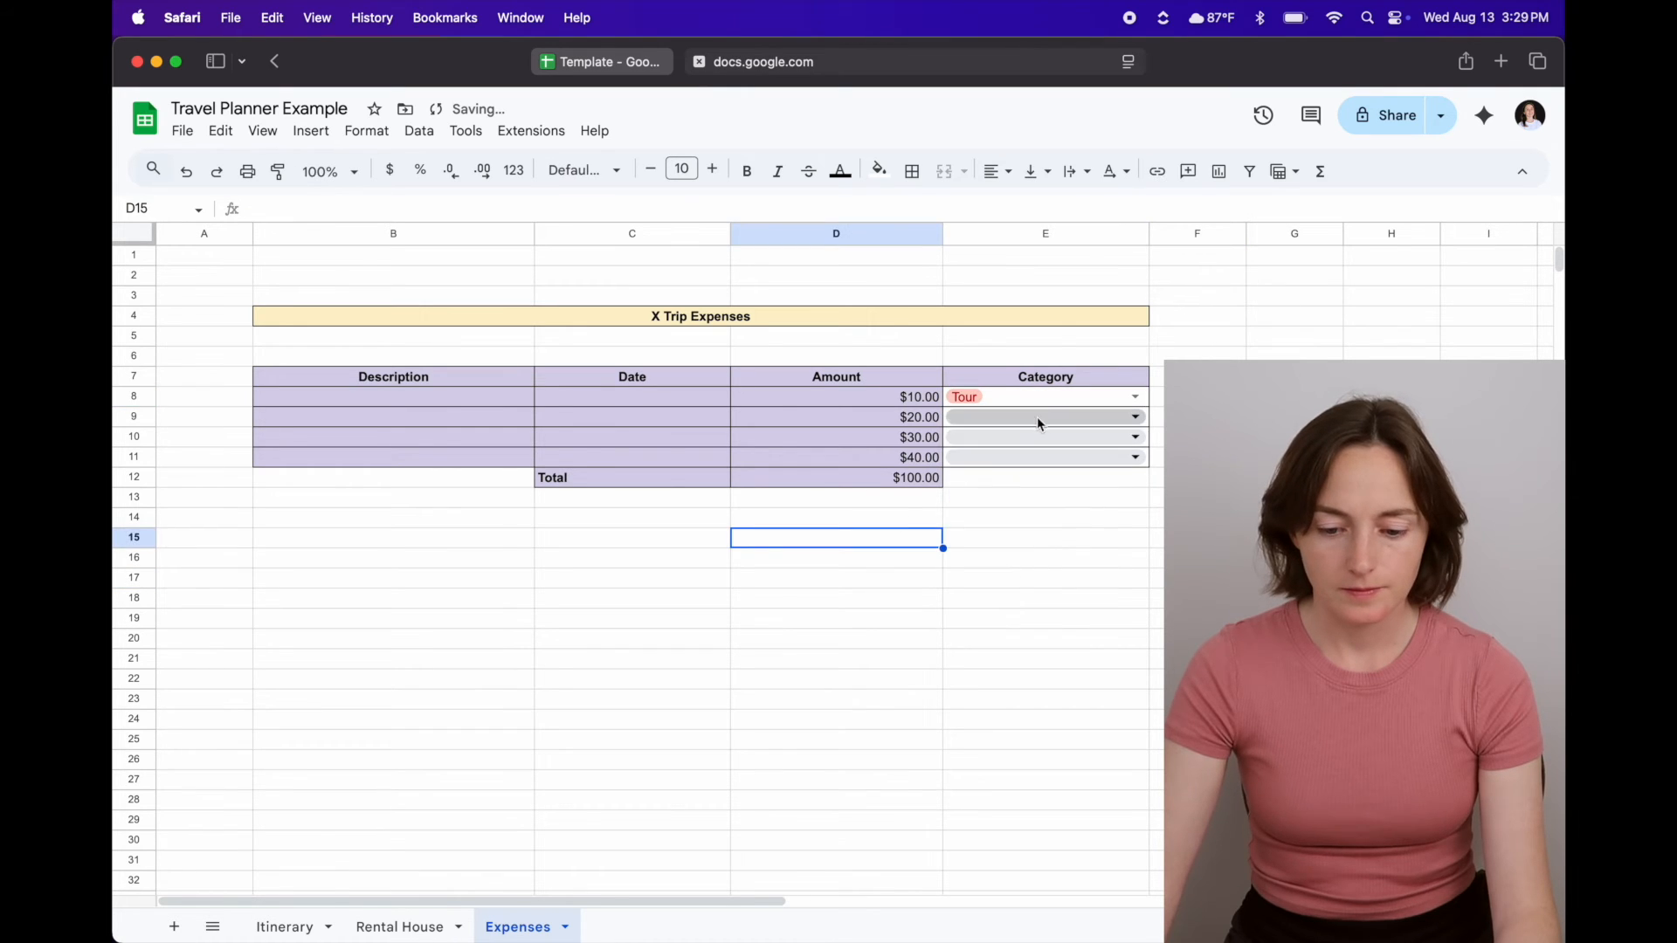
pyautogui.click(1029, 427)
pyautogui.click(982, 506)
pyautogui.click(865, 552)
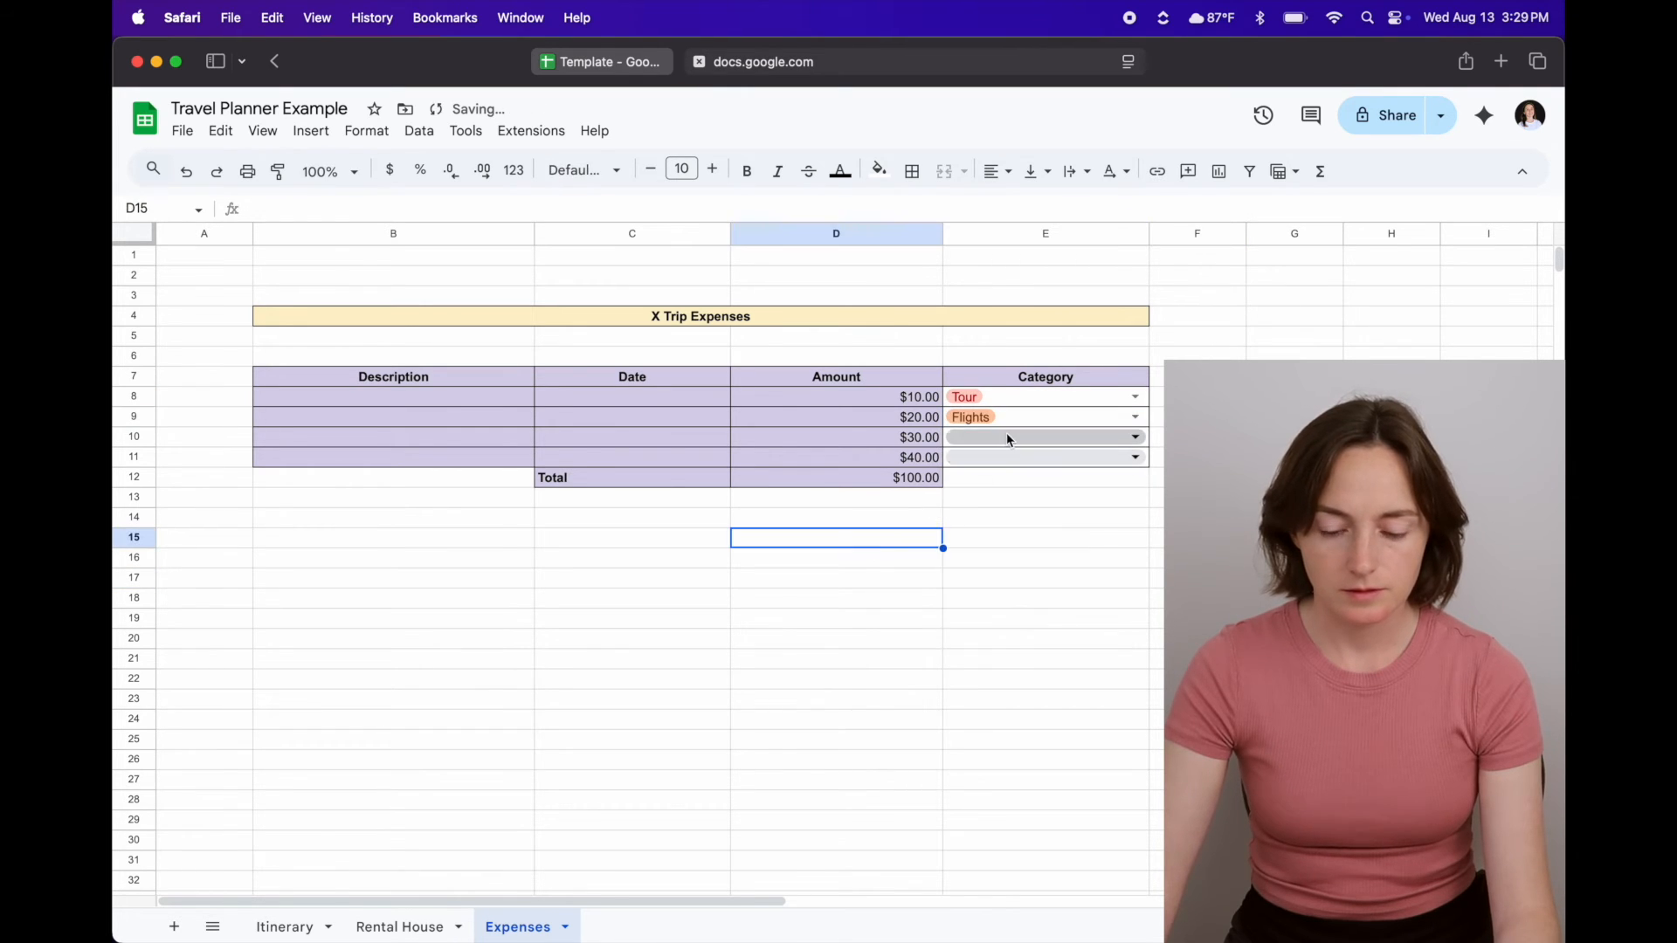
pyautogui.click(1004, 435)
pyautogui.click(995, 561)
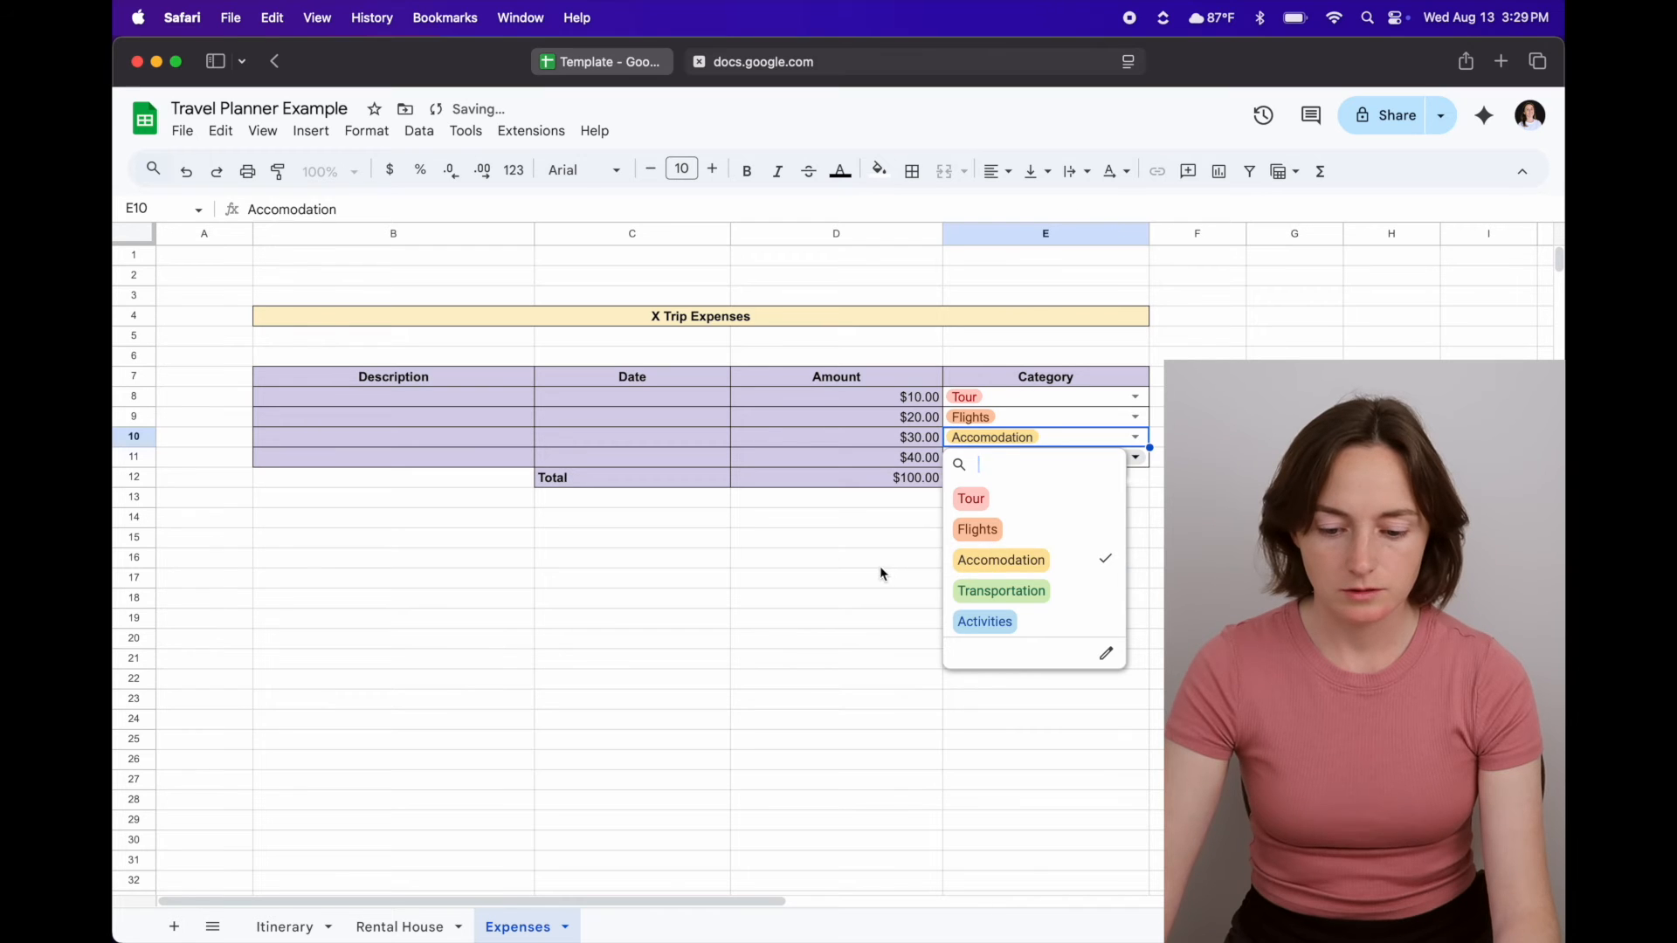
pyautogui.click(878, 559)
pyautogui.click(1029, 456)
pyautogui.click(1001, 591)
pyautogui.click(858, 550)
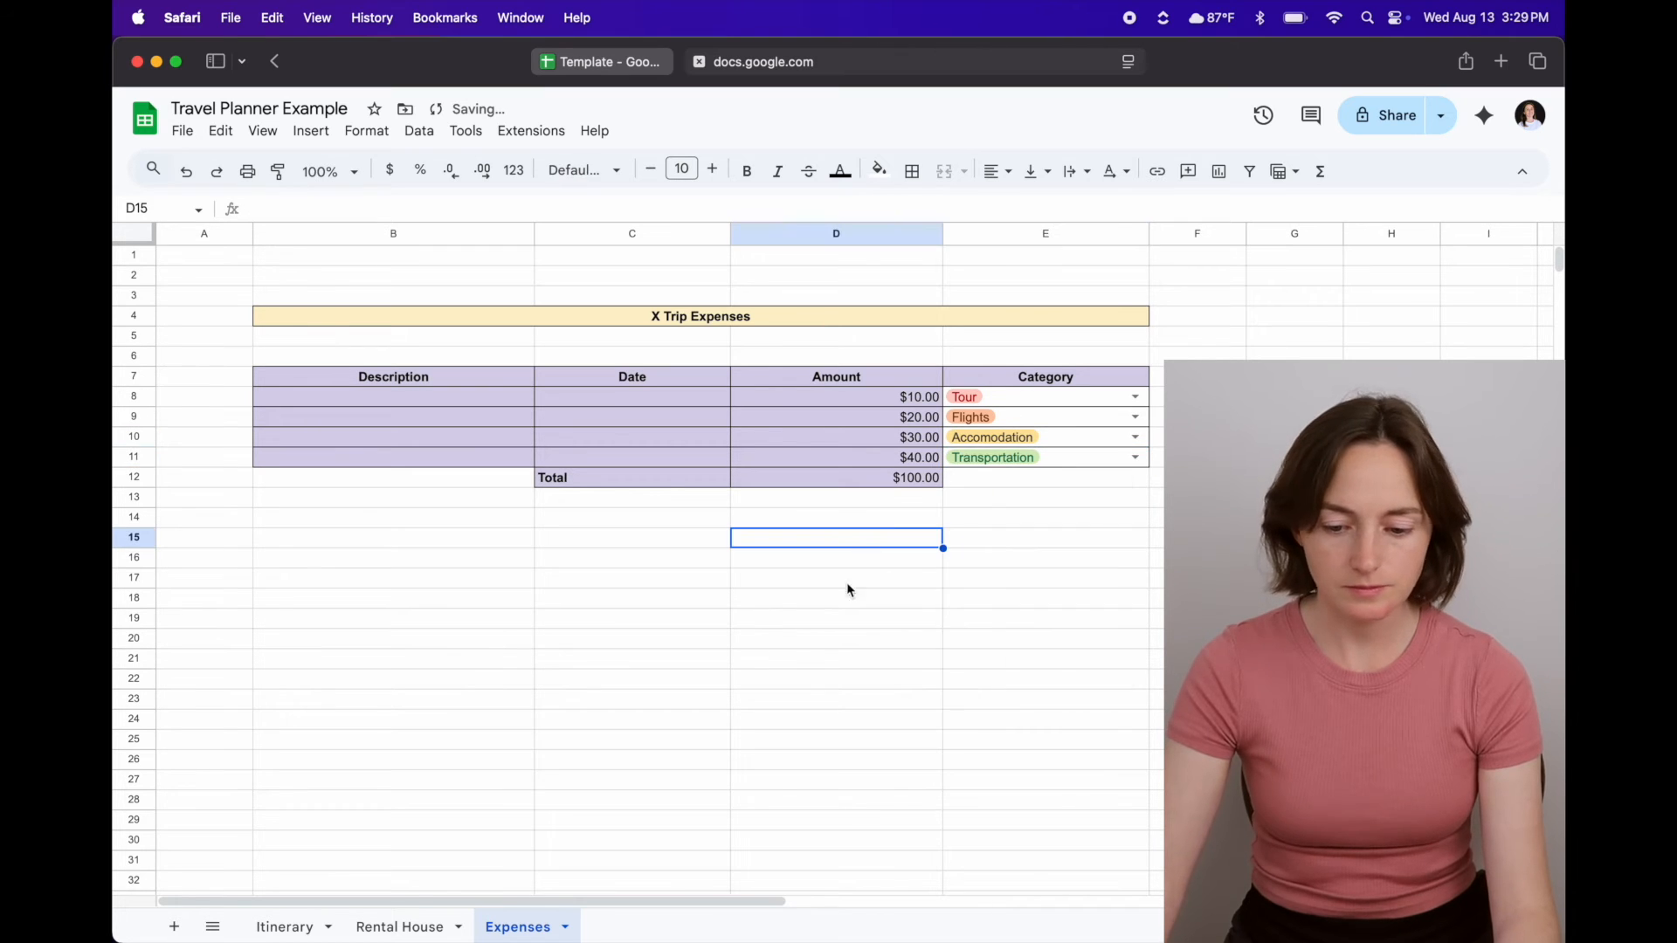
# - Insert one row below row 11 and copy Description cell B11 into B12 to carry over its borders
pyautogui.click(133, 458)
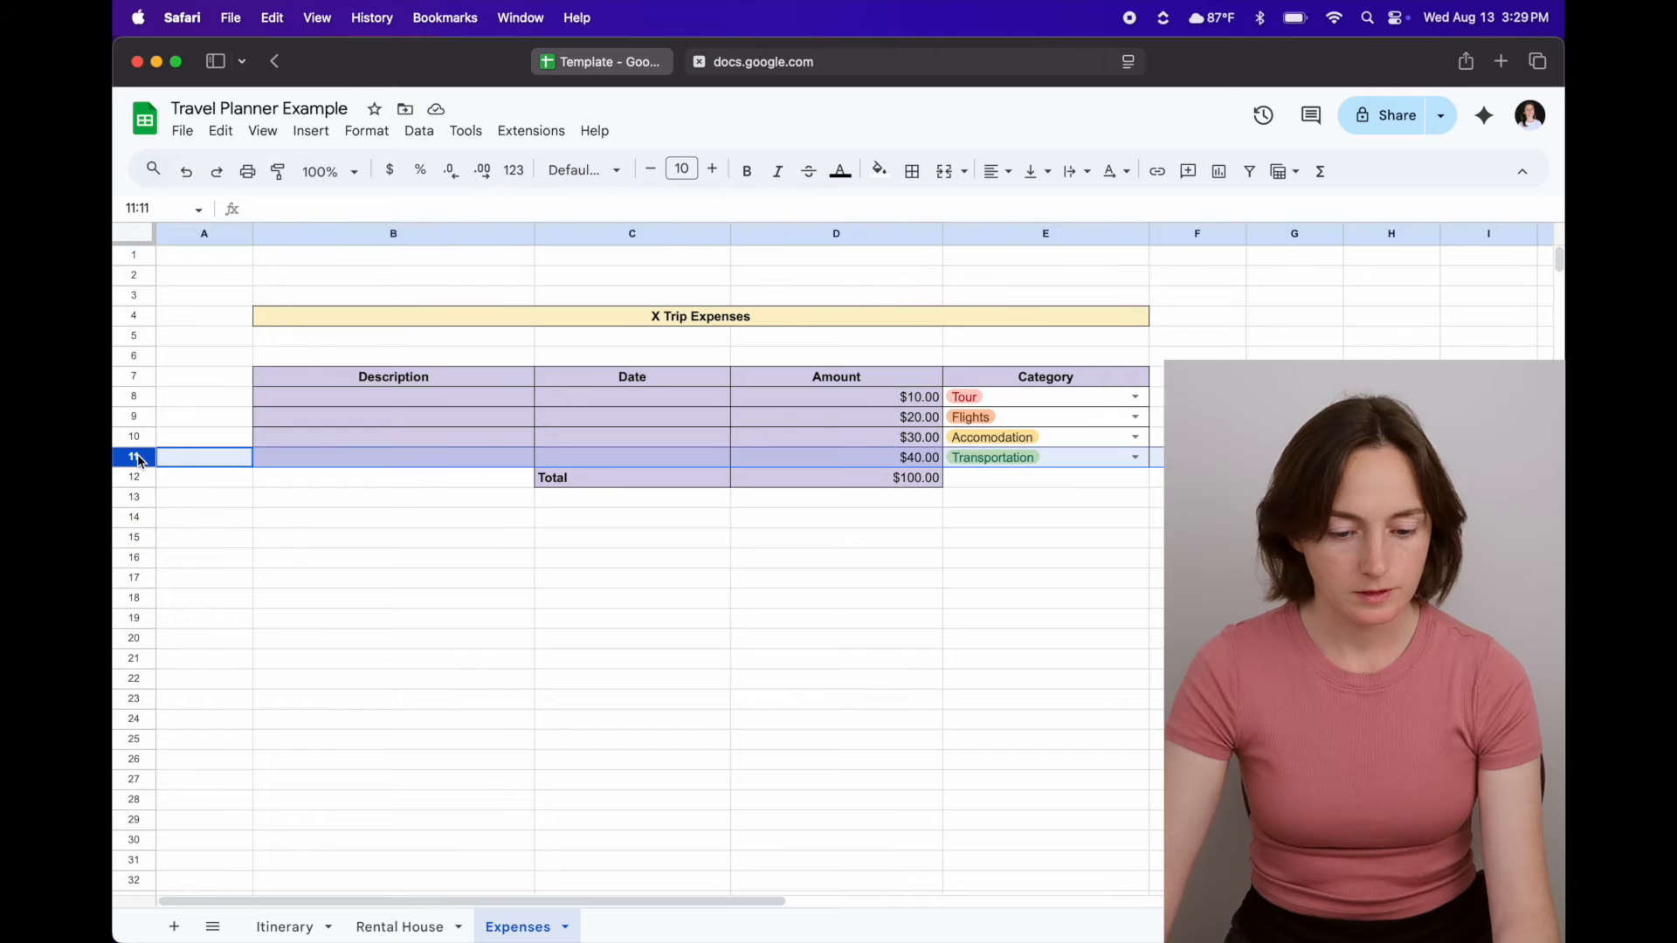
pyautogui.rightClick(133, 457)
pyautogui.click(348, 621)
pyautogui.click(563, 558)
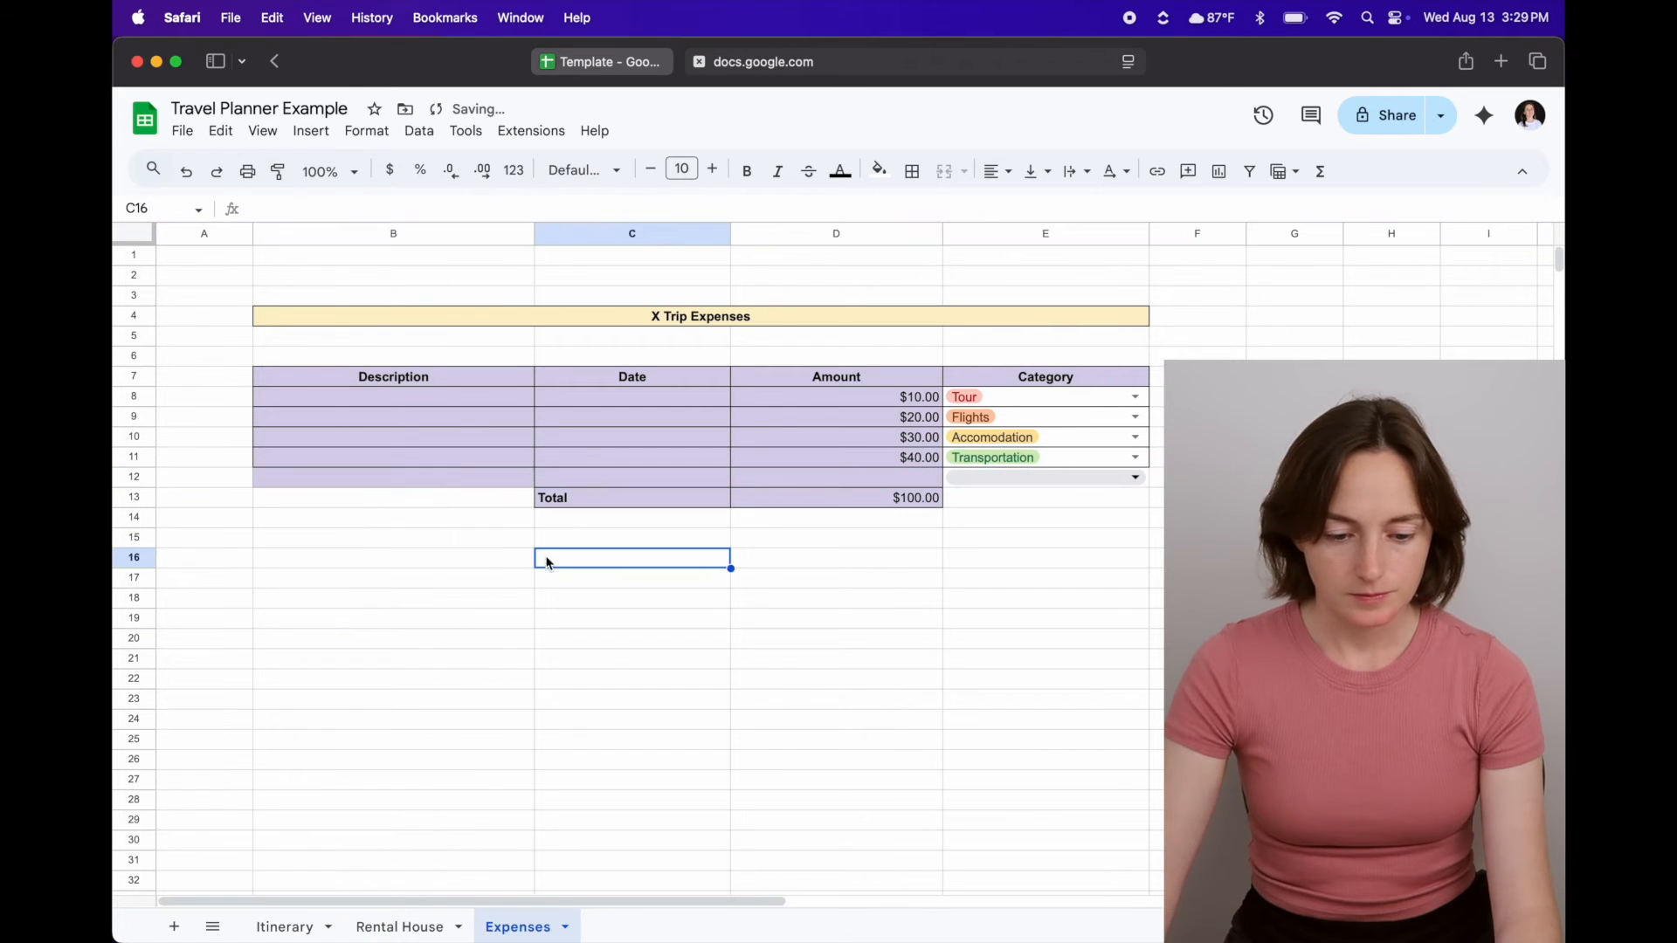
pyautogui.click(458, 478)
pyautogui.click(452, 465)
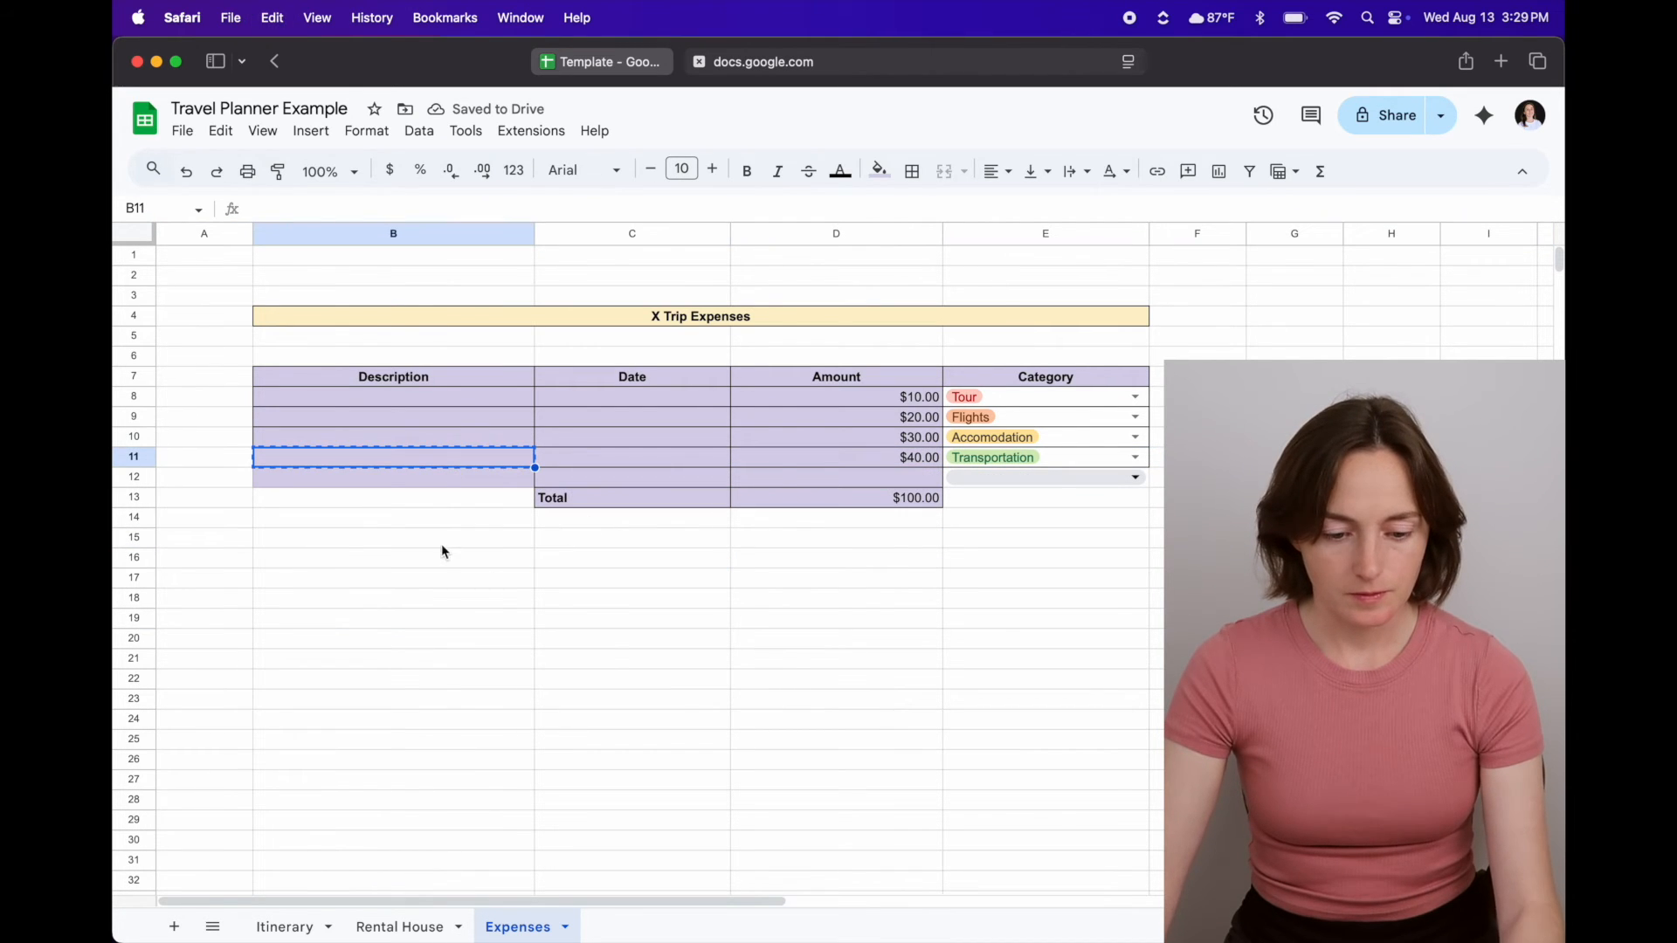
pyautogui.click(465, 579)
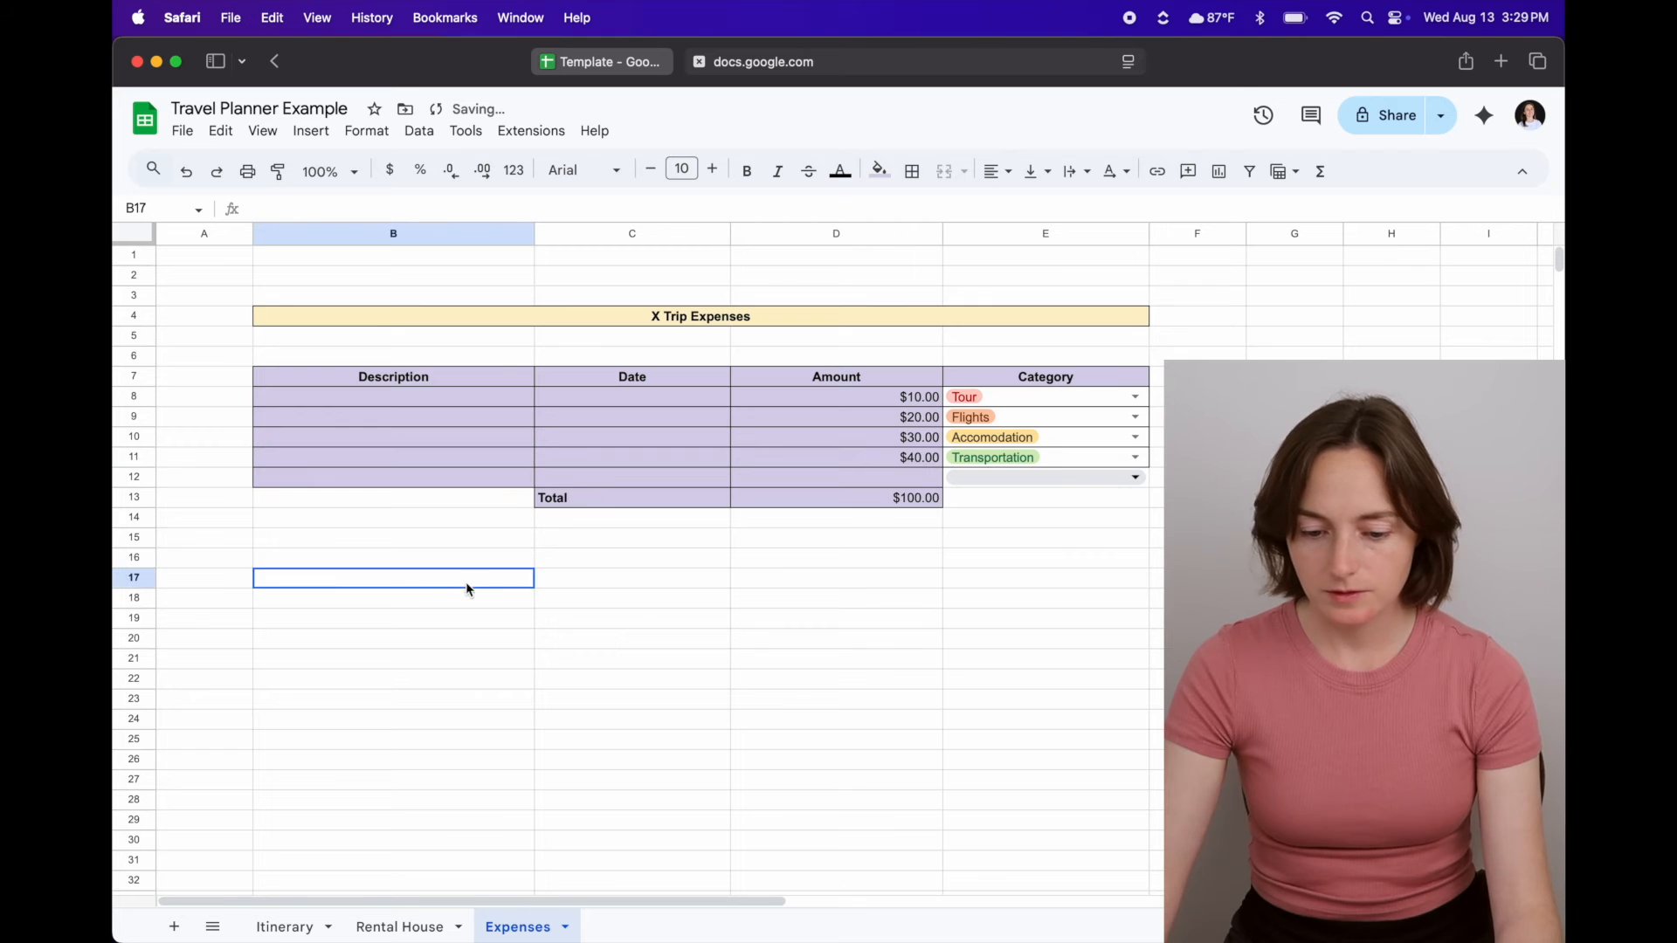
# - Fill row 12 with an amount of 50 in D12 and the category Accomodation in E12
pyautogui.click(1049, 567)
pyautogui.click(909, 478)
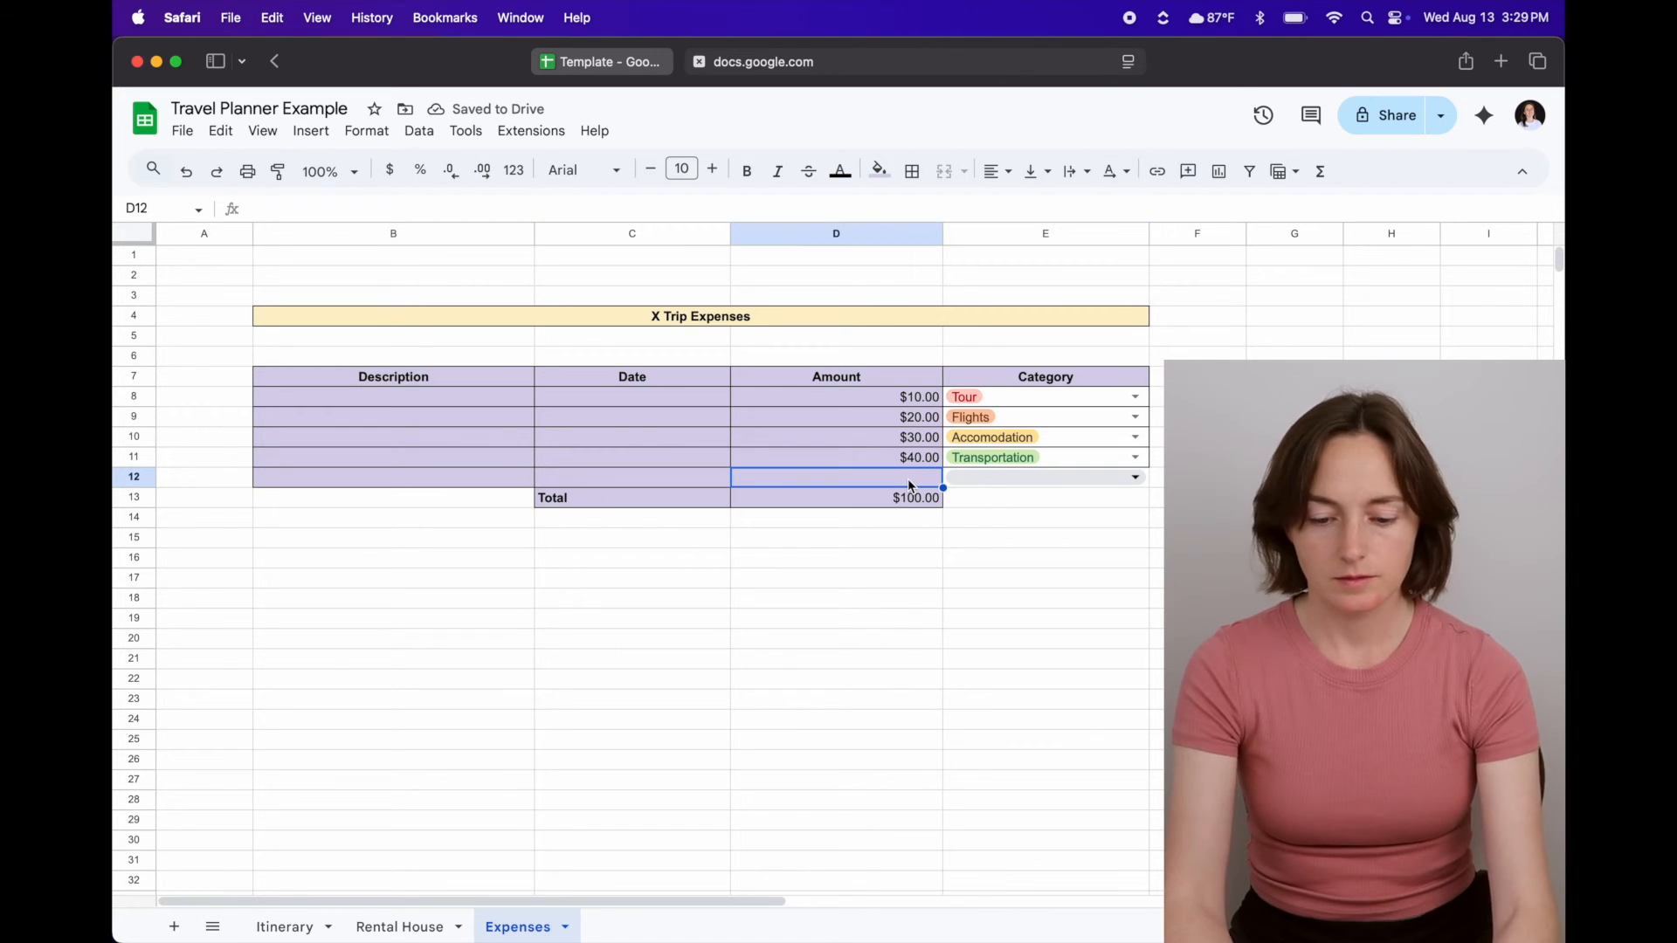
pyautogui.write('50')
pyautogui.press('Return')
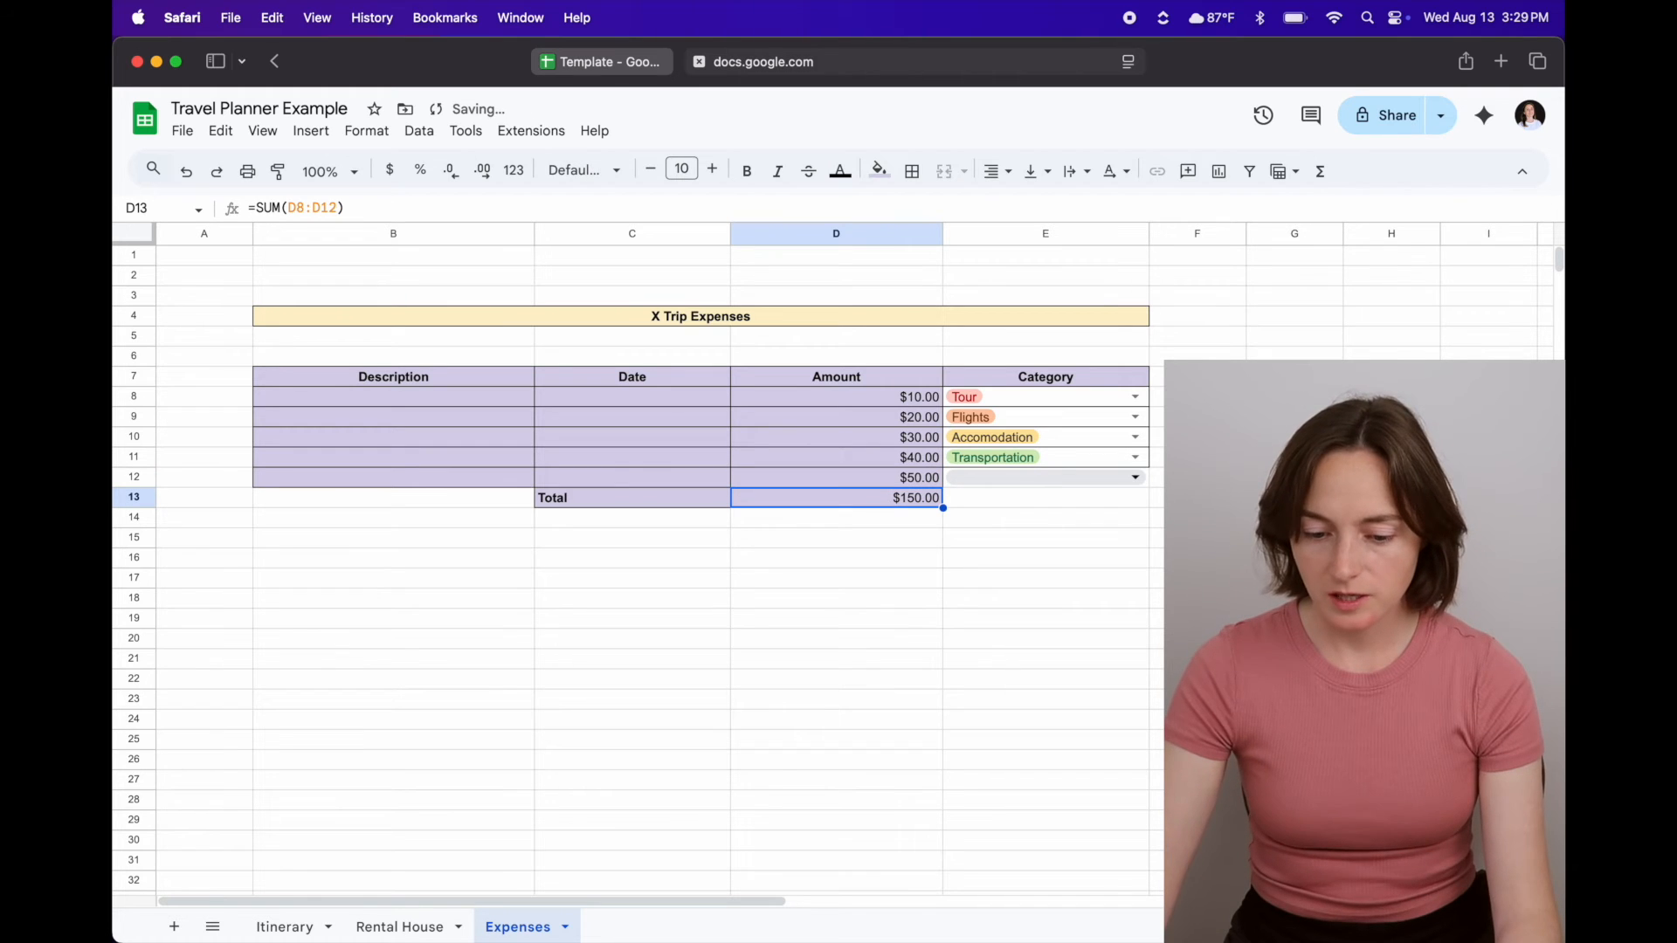
pyautogui.click(1065, 479)
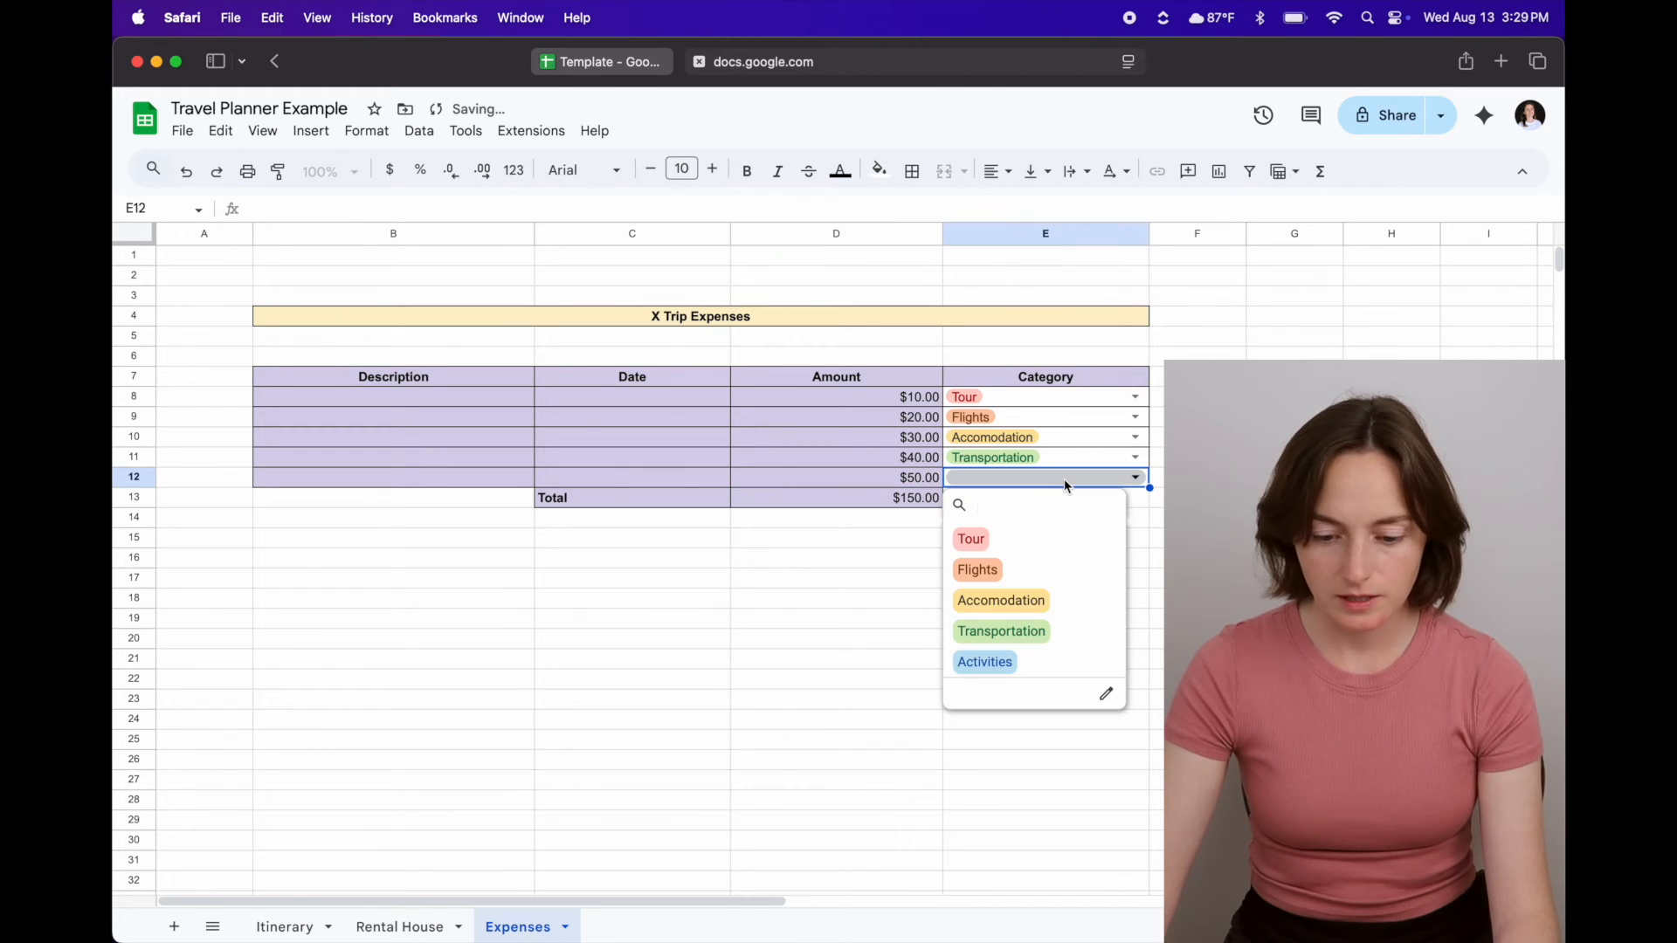
pyautogui.click(1008, 604)
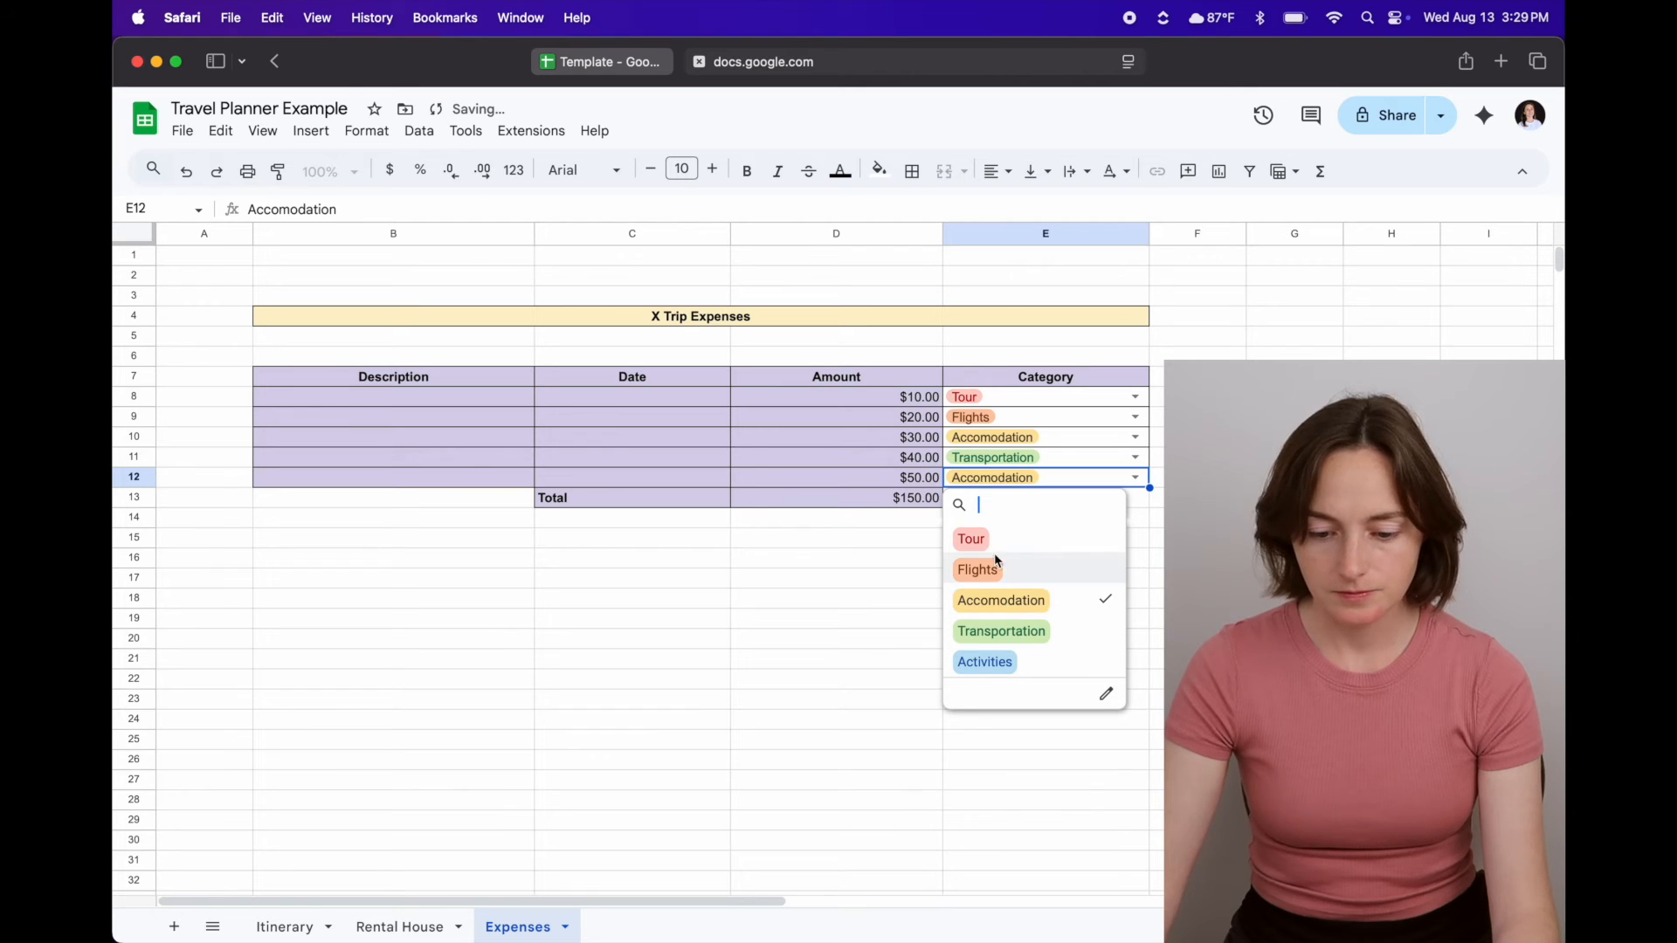
pyautogui.click(1197, 598)
# - Fill the category cells E8:E12 with light purple 3 to match the rest of the expense table
pyautogui.moveTo(958, 398); pyautogui.dragTo(1148, 477)
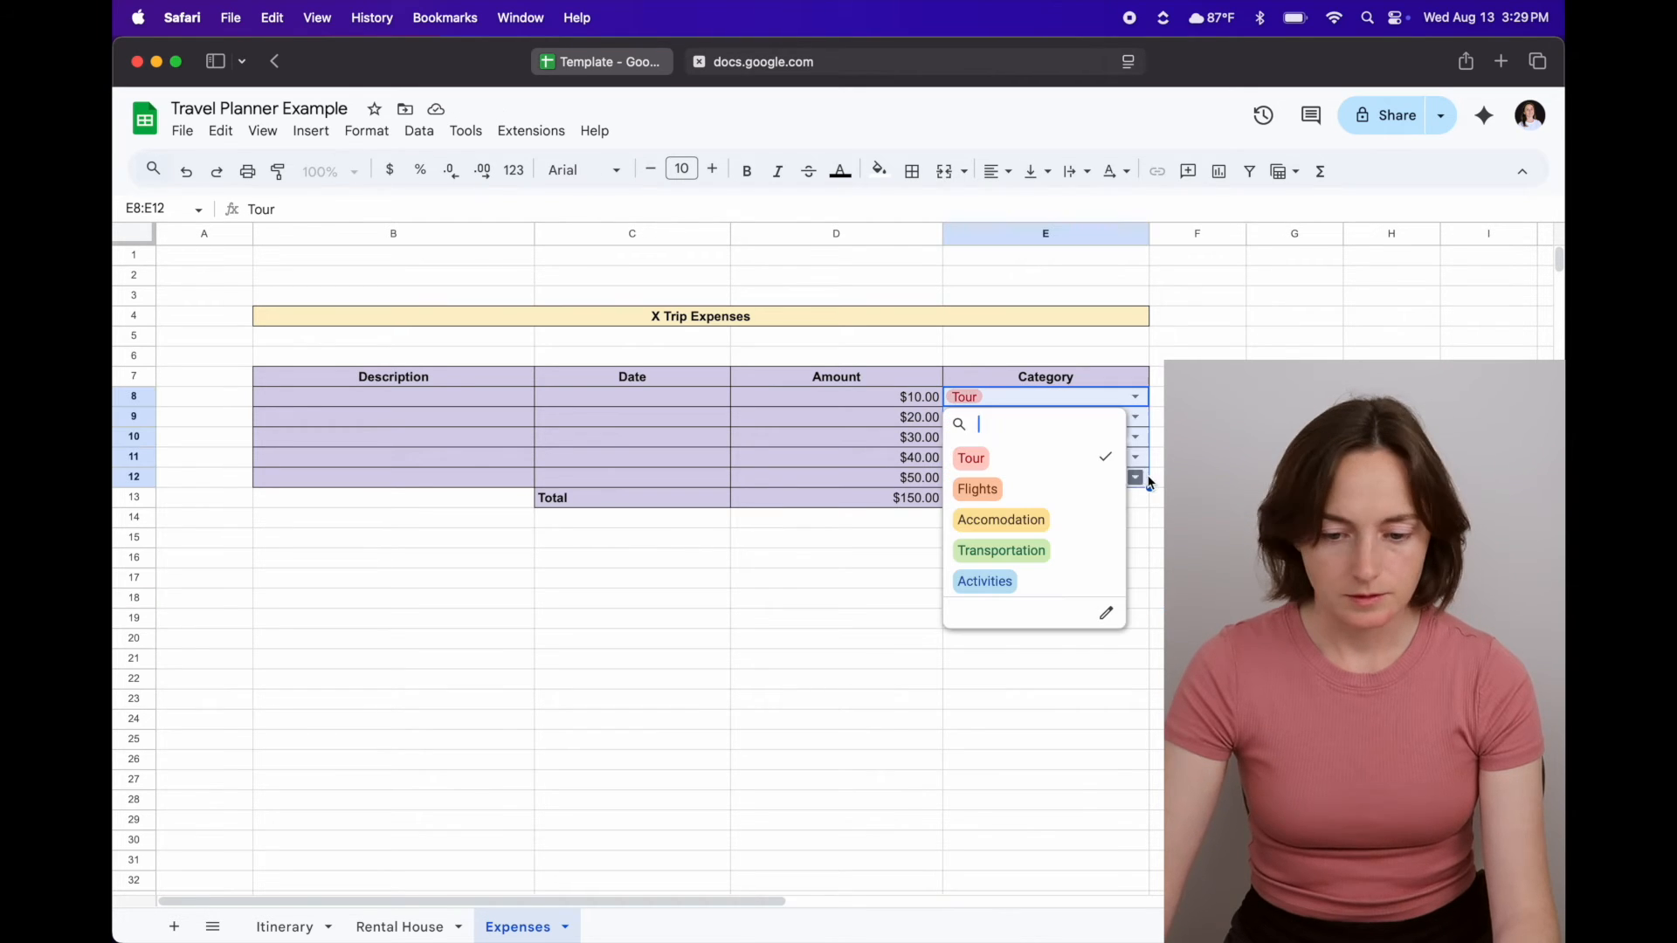
pyautogui.click(898, 177)
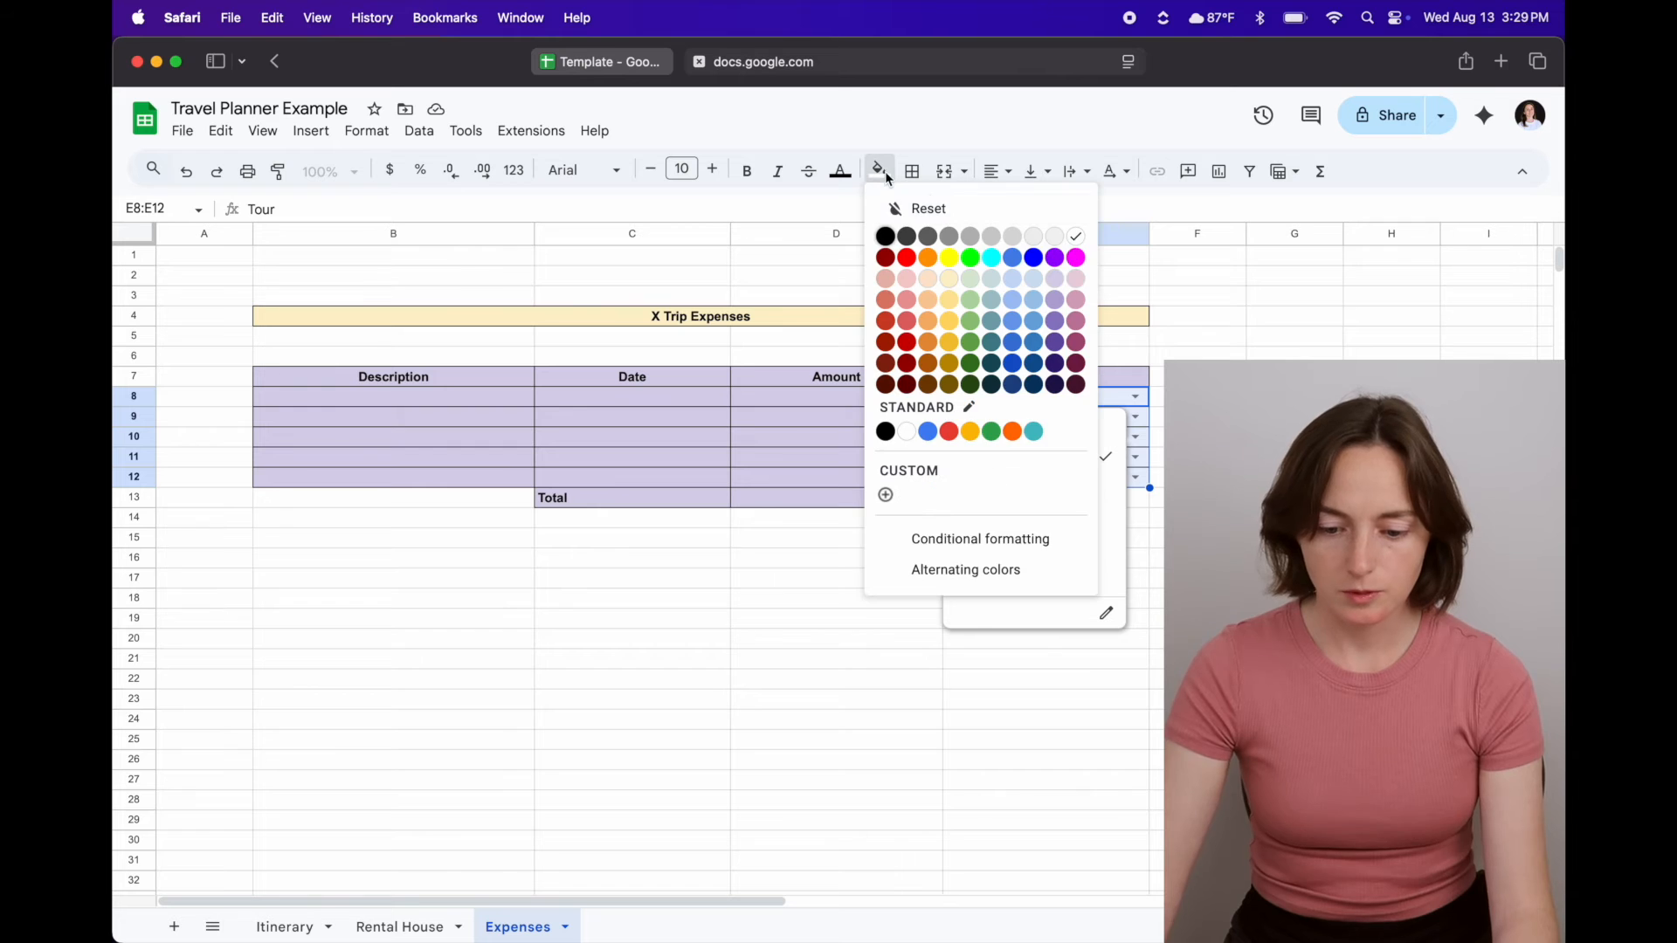
pyautogui.click(1051, 276)
pyautogui.click(1196, 517)
pyautogui.click(1063, 620)
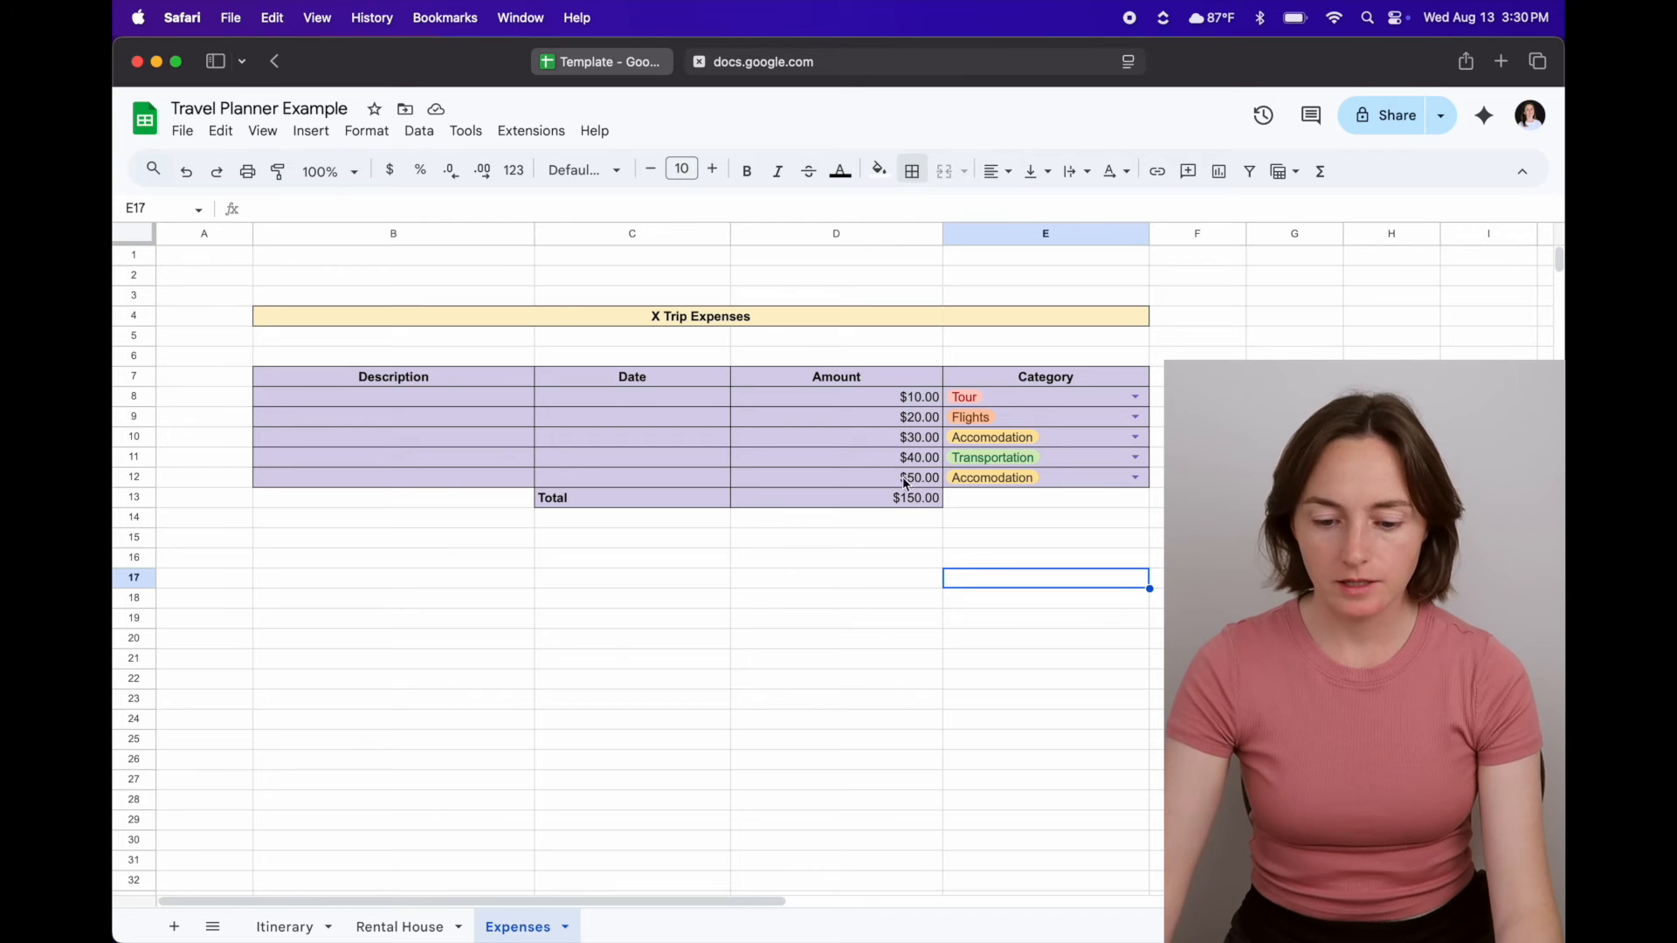
# - Insert a chart from the Amount and Category data in D7:E12 and change its type to a pie chart
pyautogui.click(830, 380)
pyautogui.moveTo(946, 393); pyautogui.dragTo(980, 484)
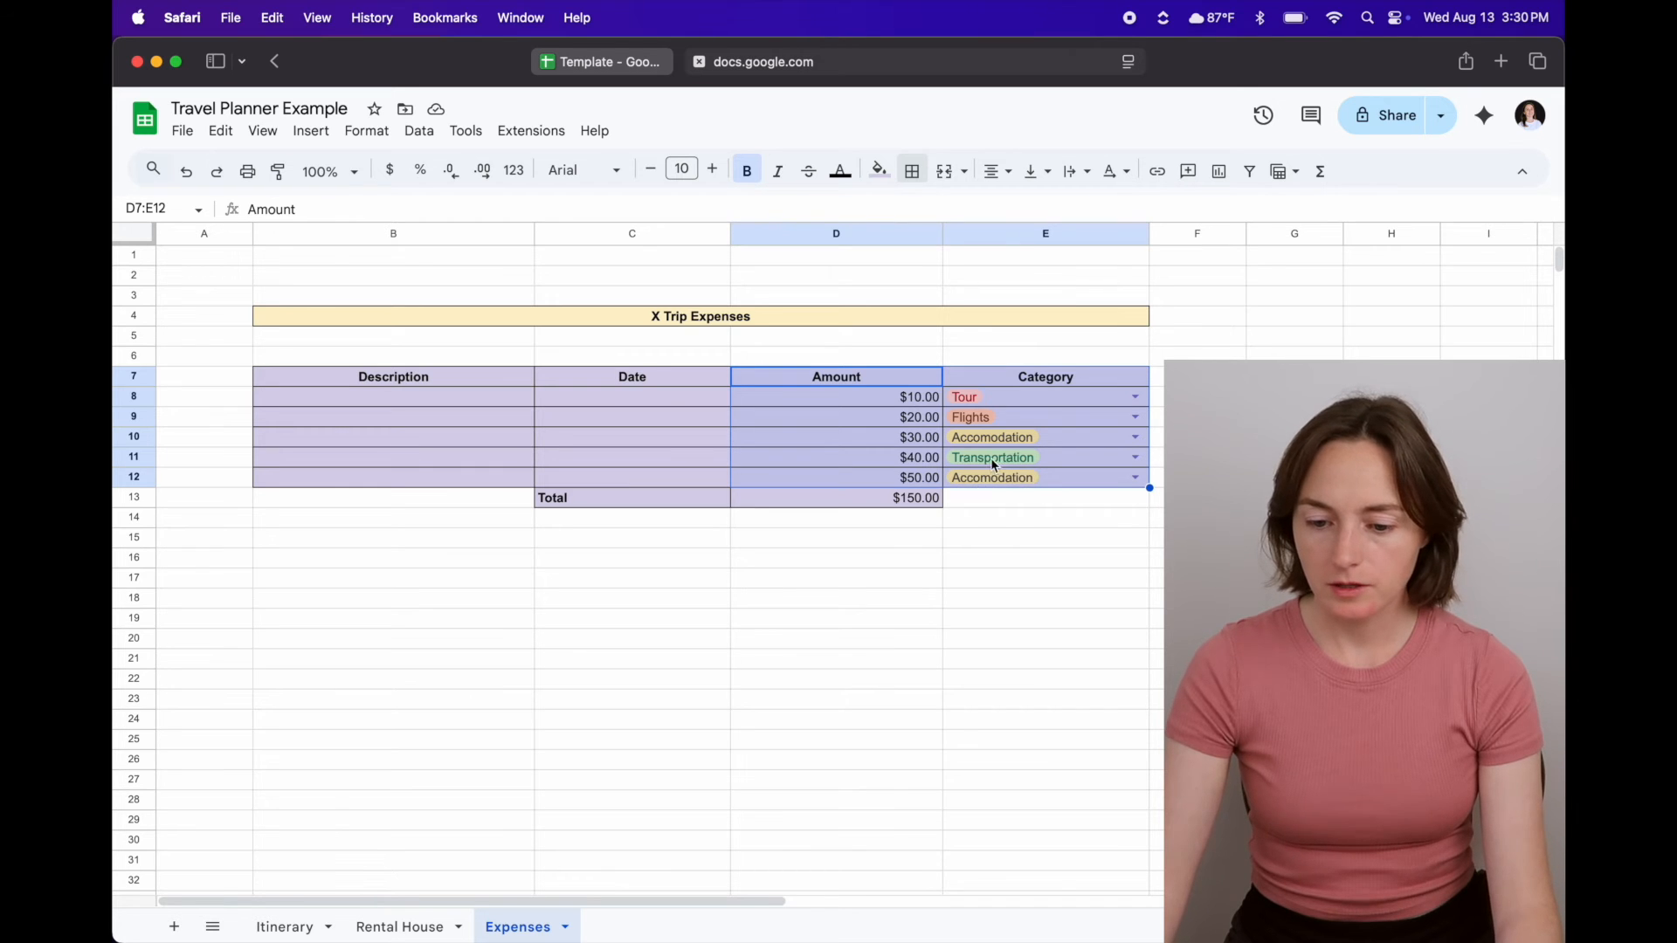
pyautogui.click(1220, 171)
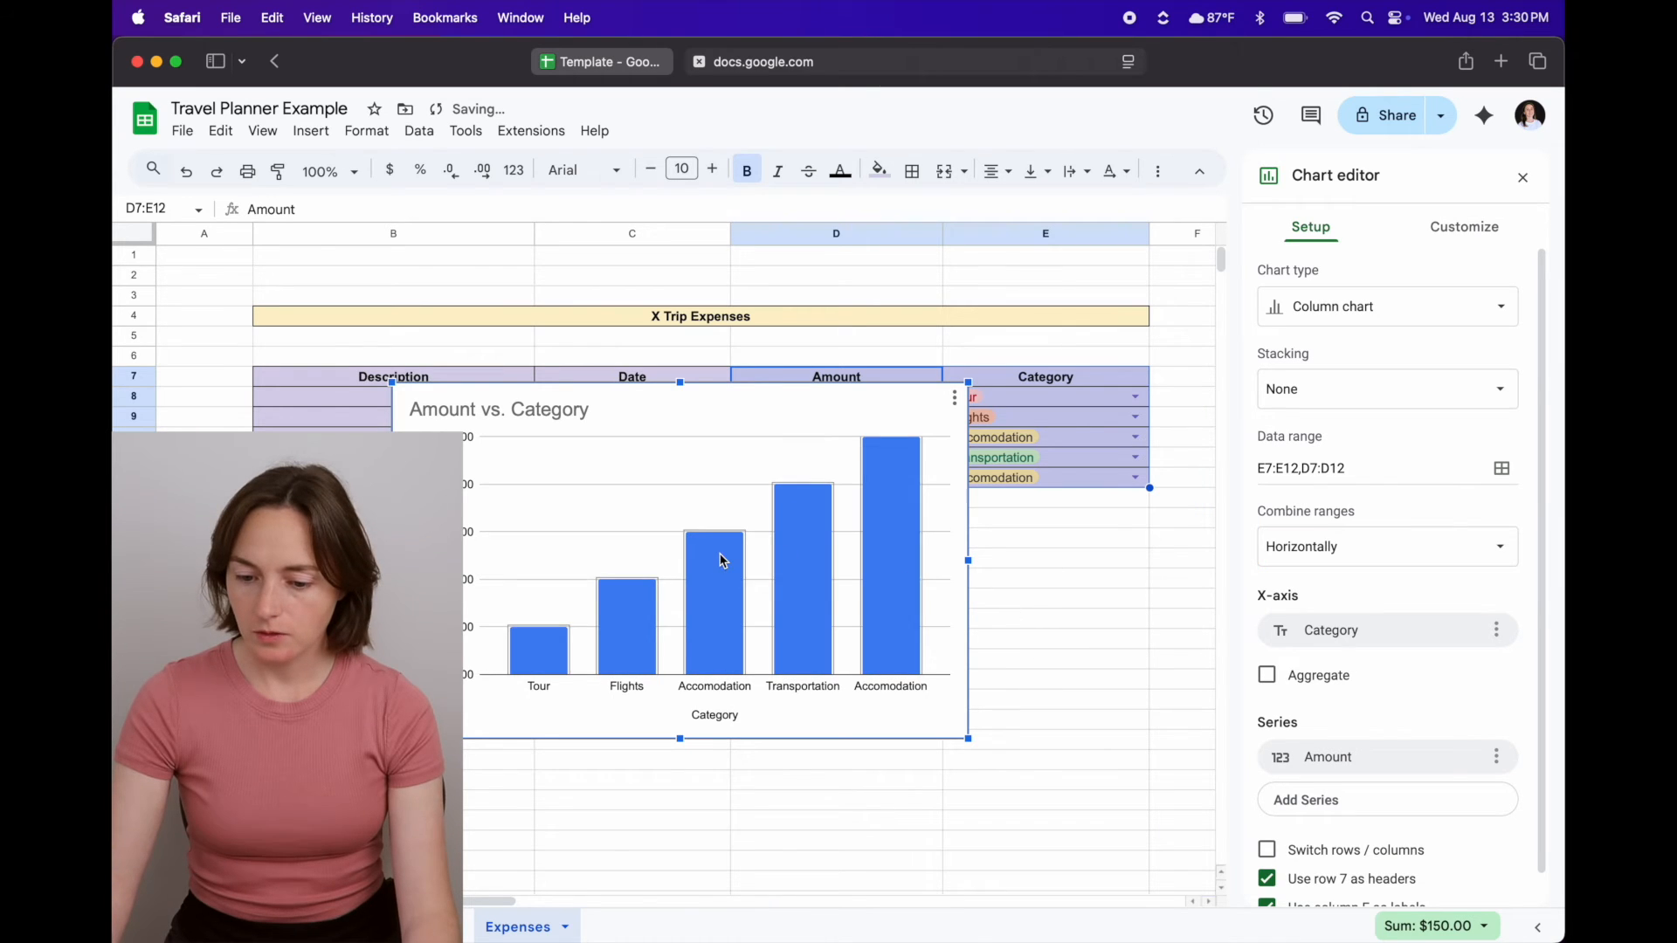
pyautogui.click(1366, 316)
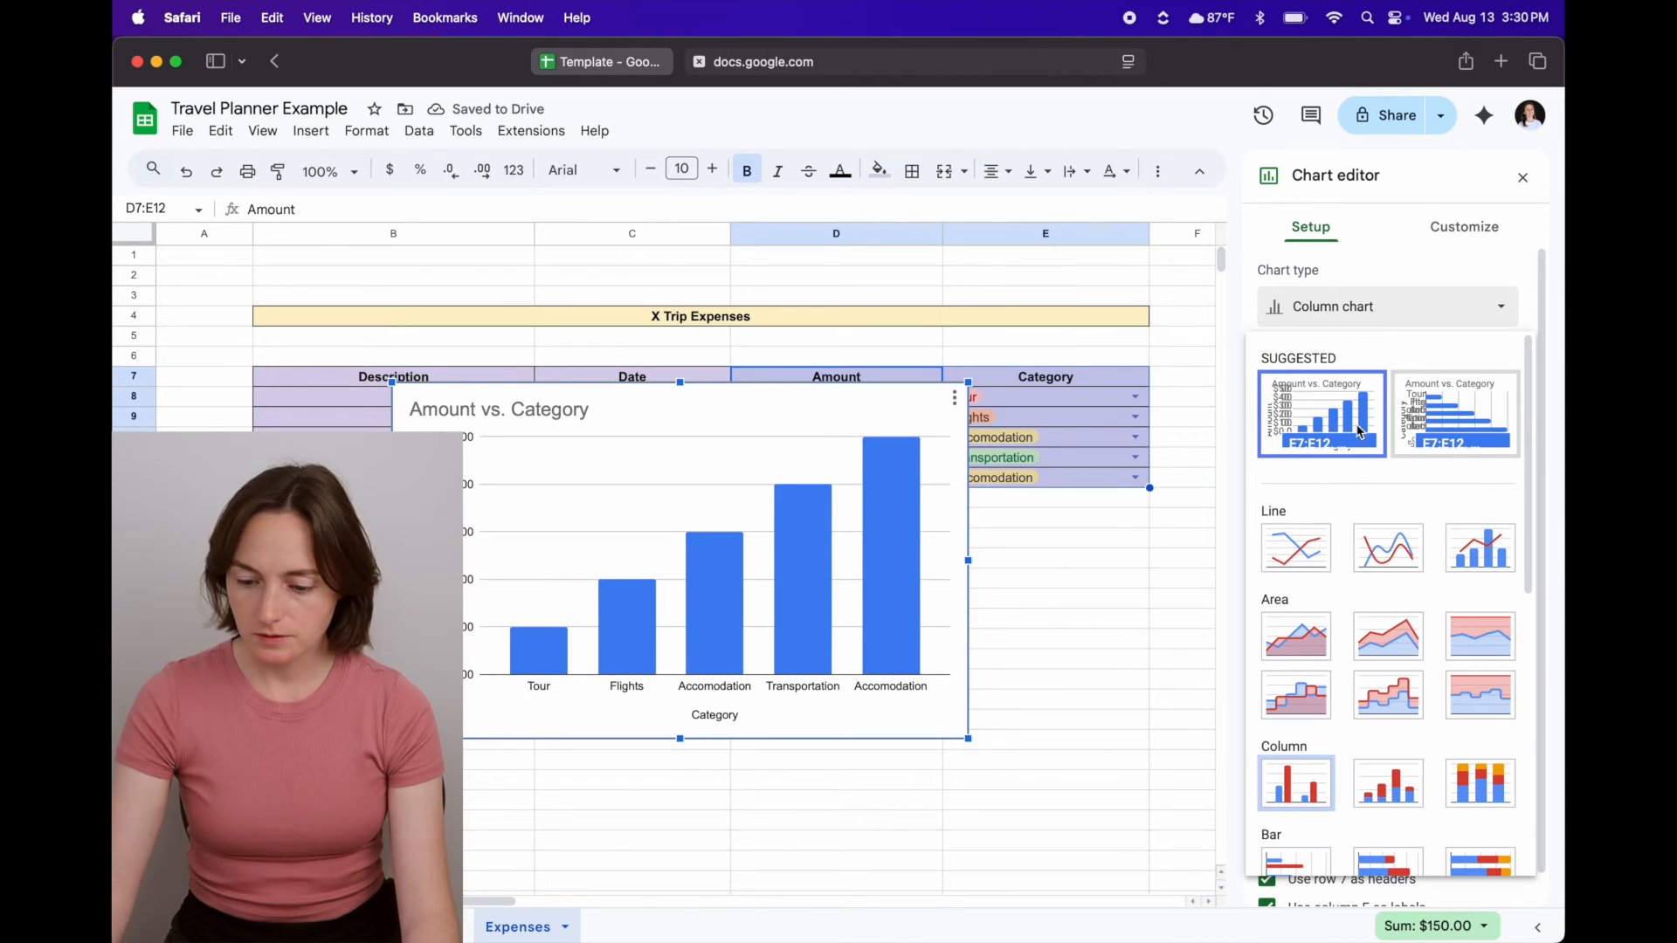
pyautogui.scroll(-1, 1385, 510)
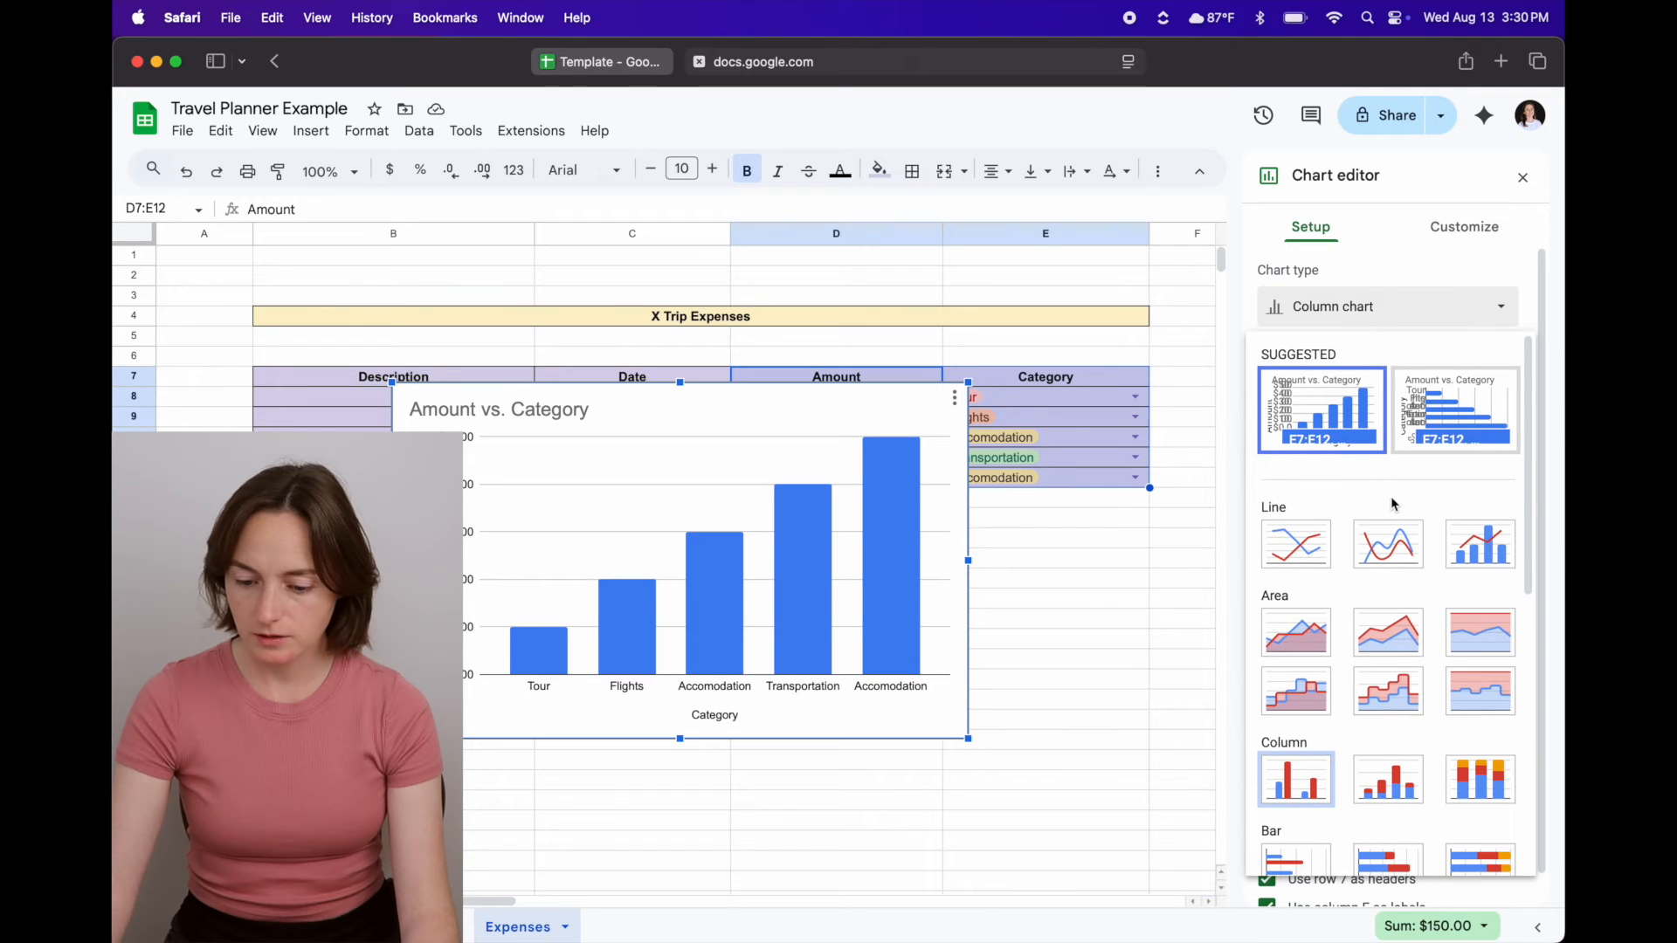
pyautogui.scroll(-5, 1392, 504)
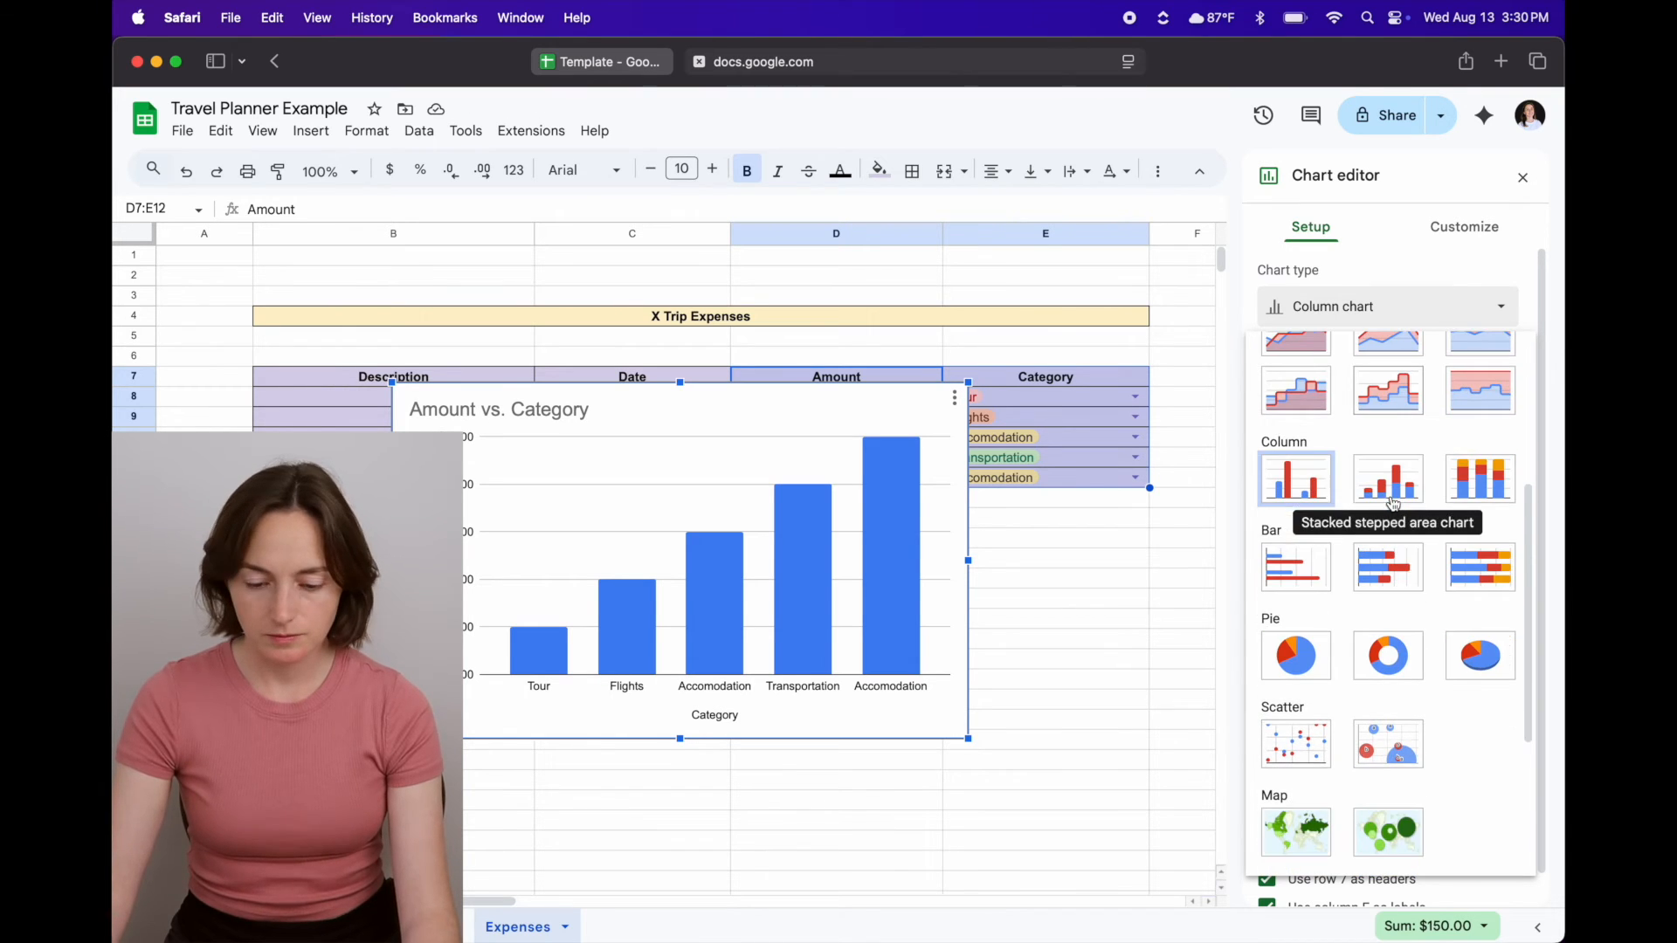
pyautogui.click(1296, 659)
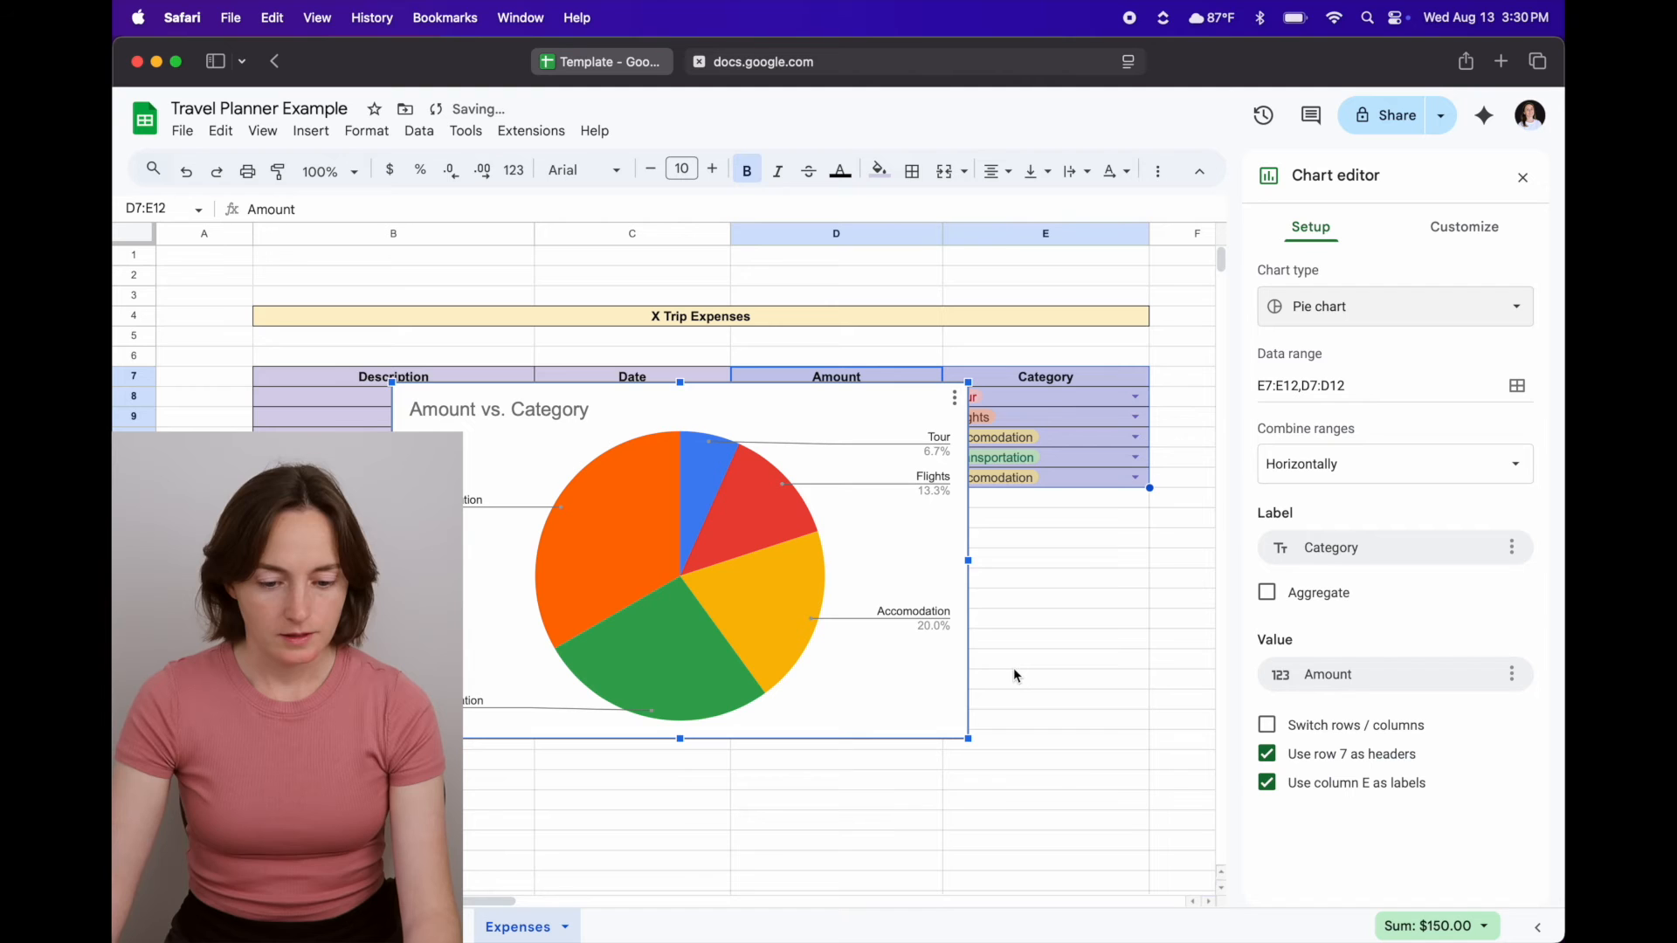
# - Move the pie chart below the expense table's Total row and aggregate its Category labels
pyautogui.scroll(-4, 608, 323)
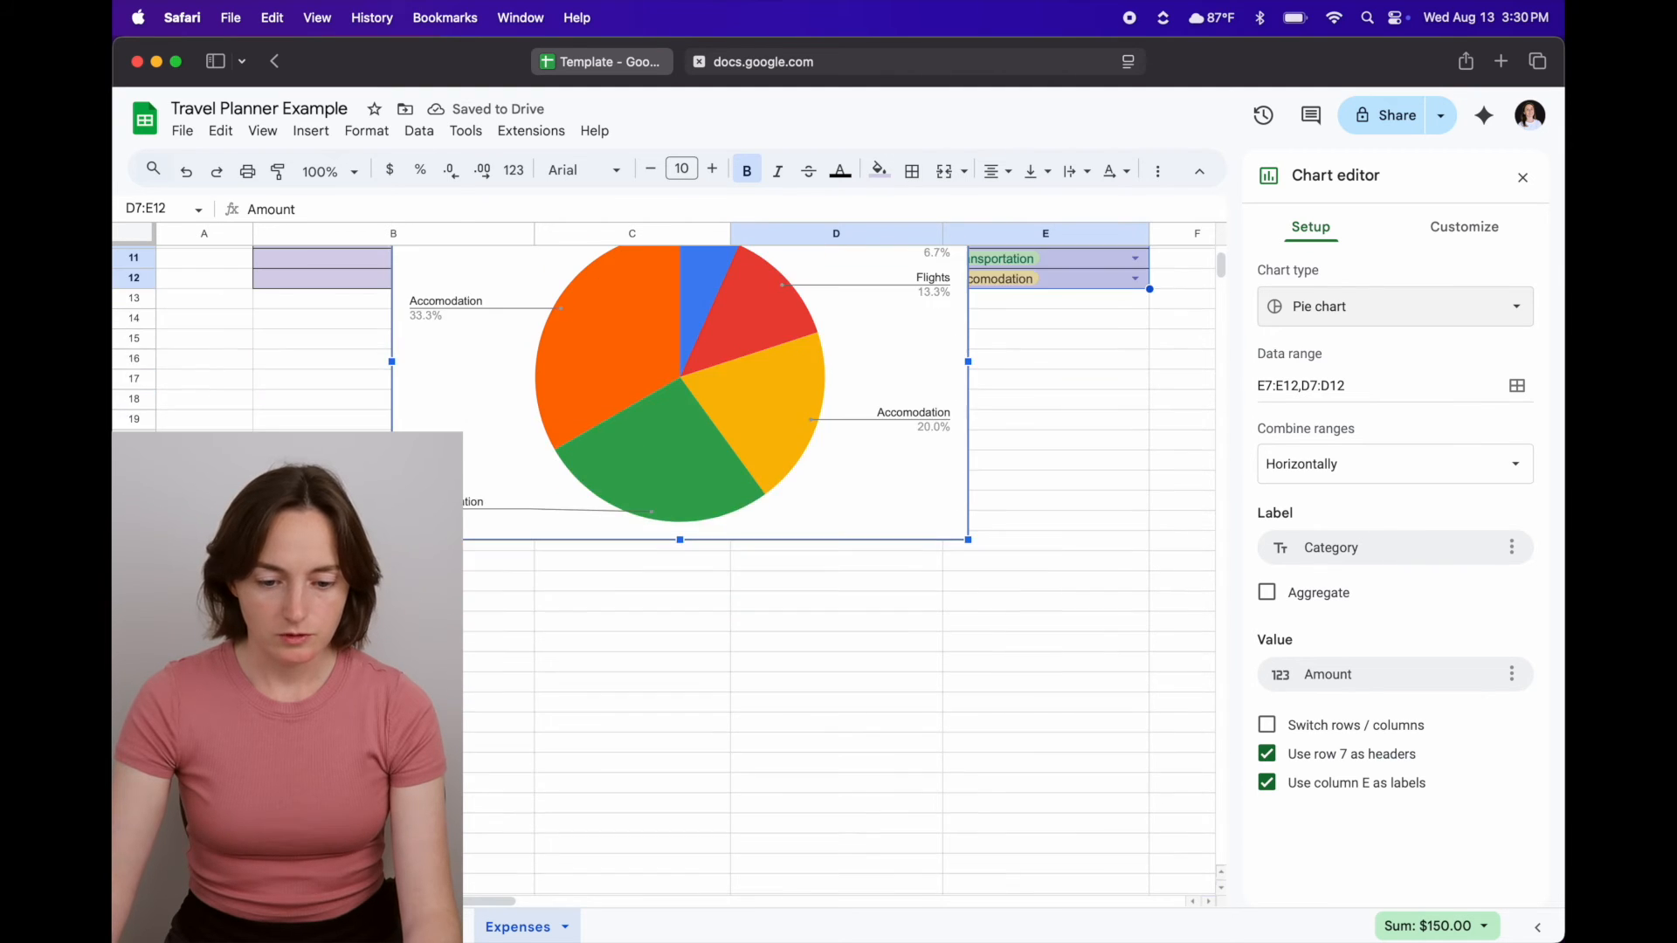
pyautogui.scroll(1, 609, 323)
pyautogui.moveTo(608, 323); pyautogui.dragTo(658, 459)
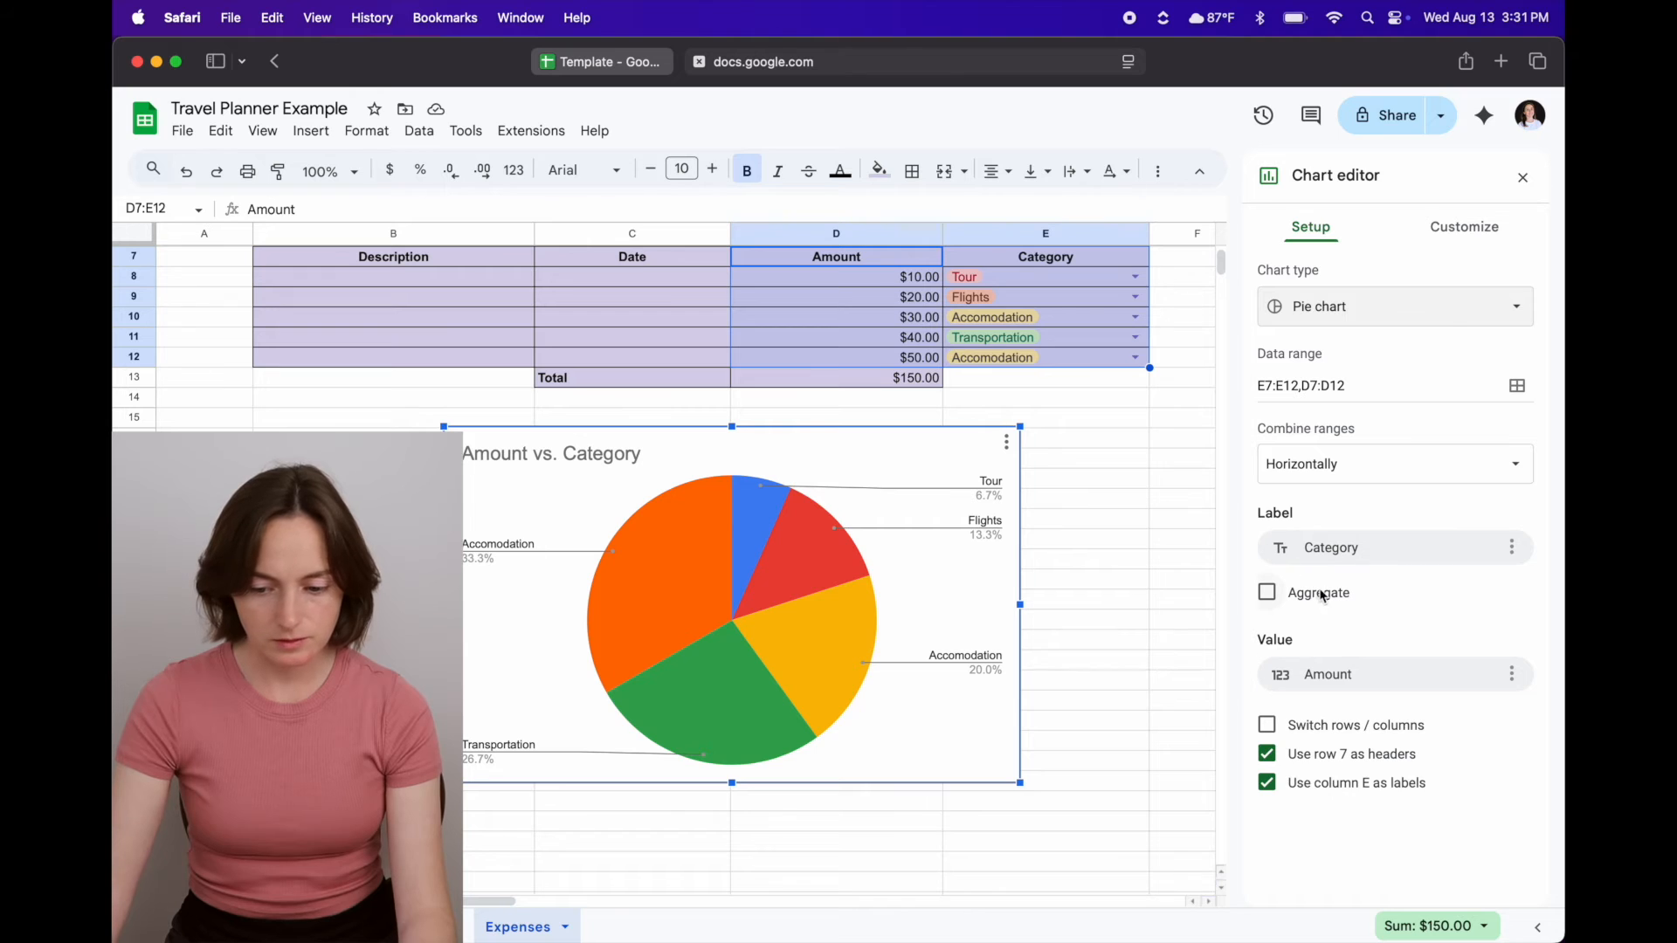
pyautogui.click(1268, 594)
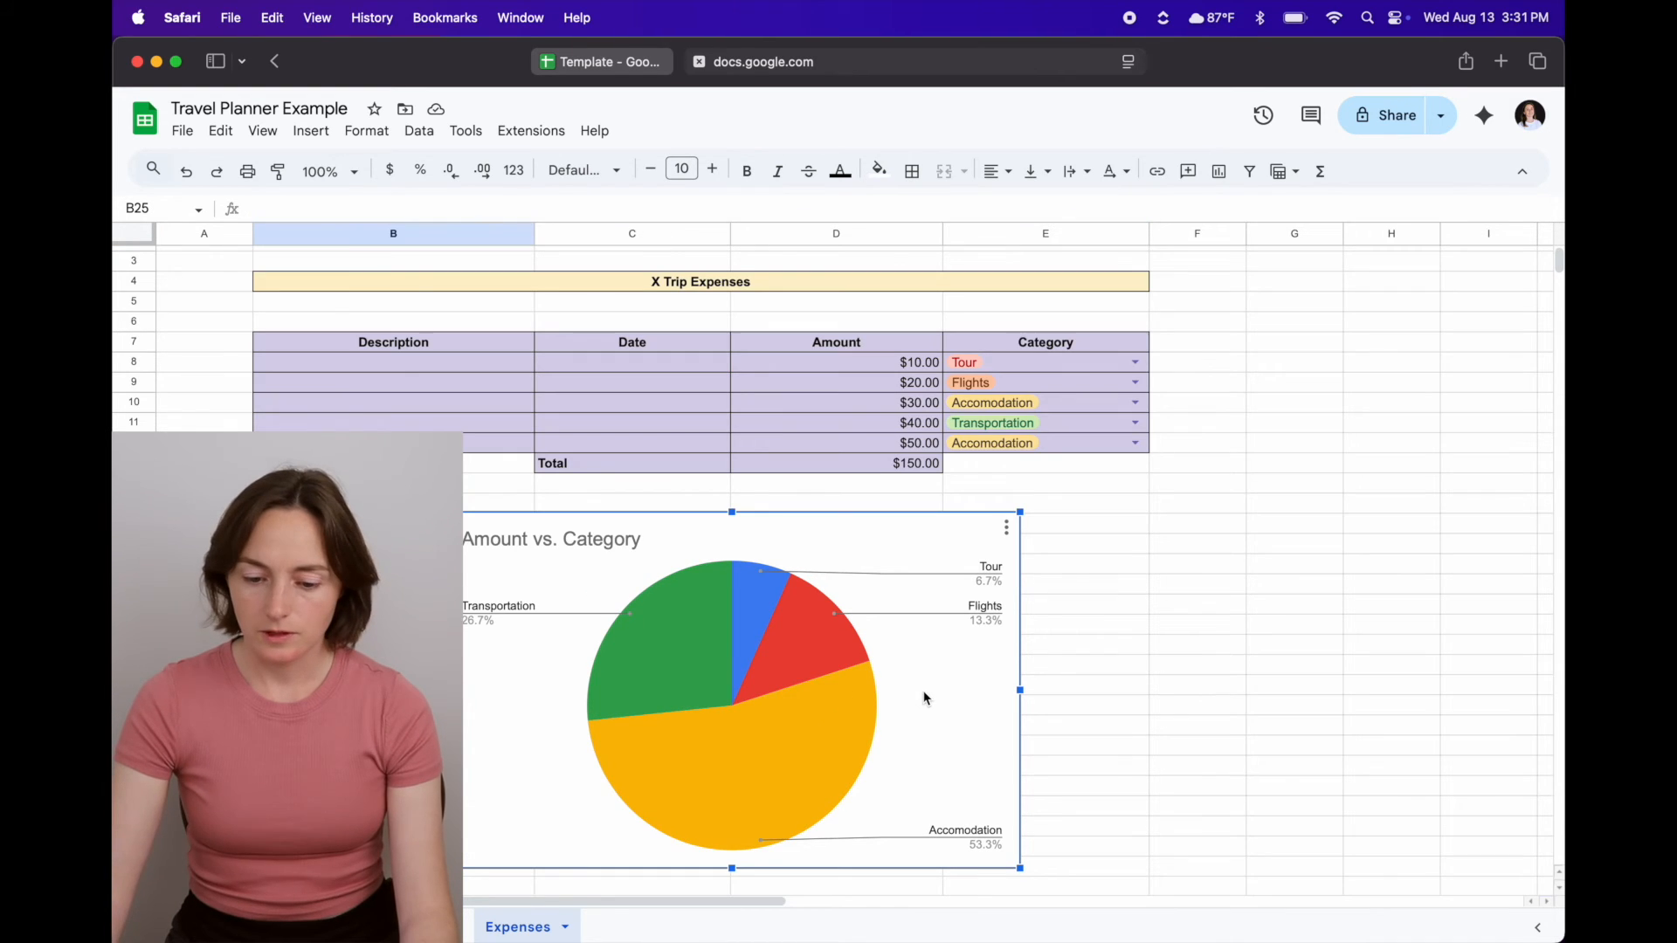
# - Reopen the pie chart for editing and set the Tour slice's colour to light magenta 3
pyautogui.click(1006, 531)
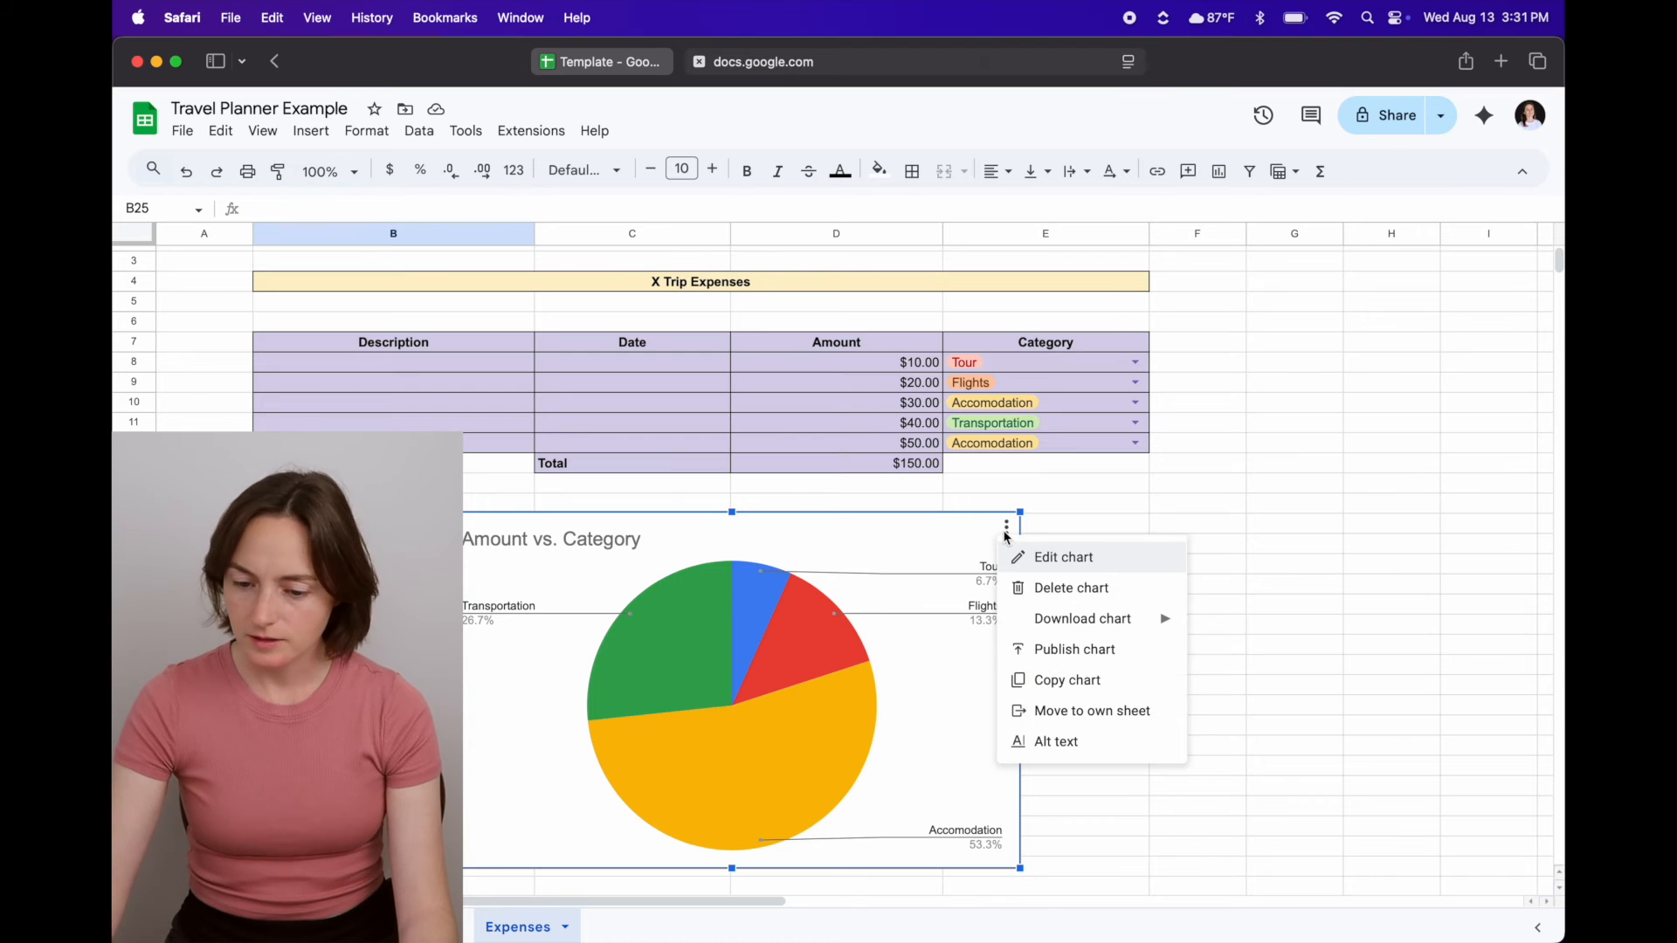
pyautogui.click(1064, 559)
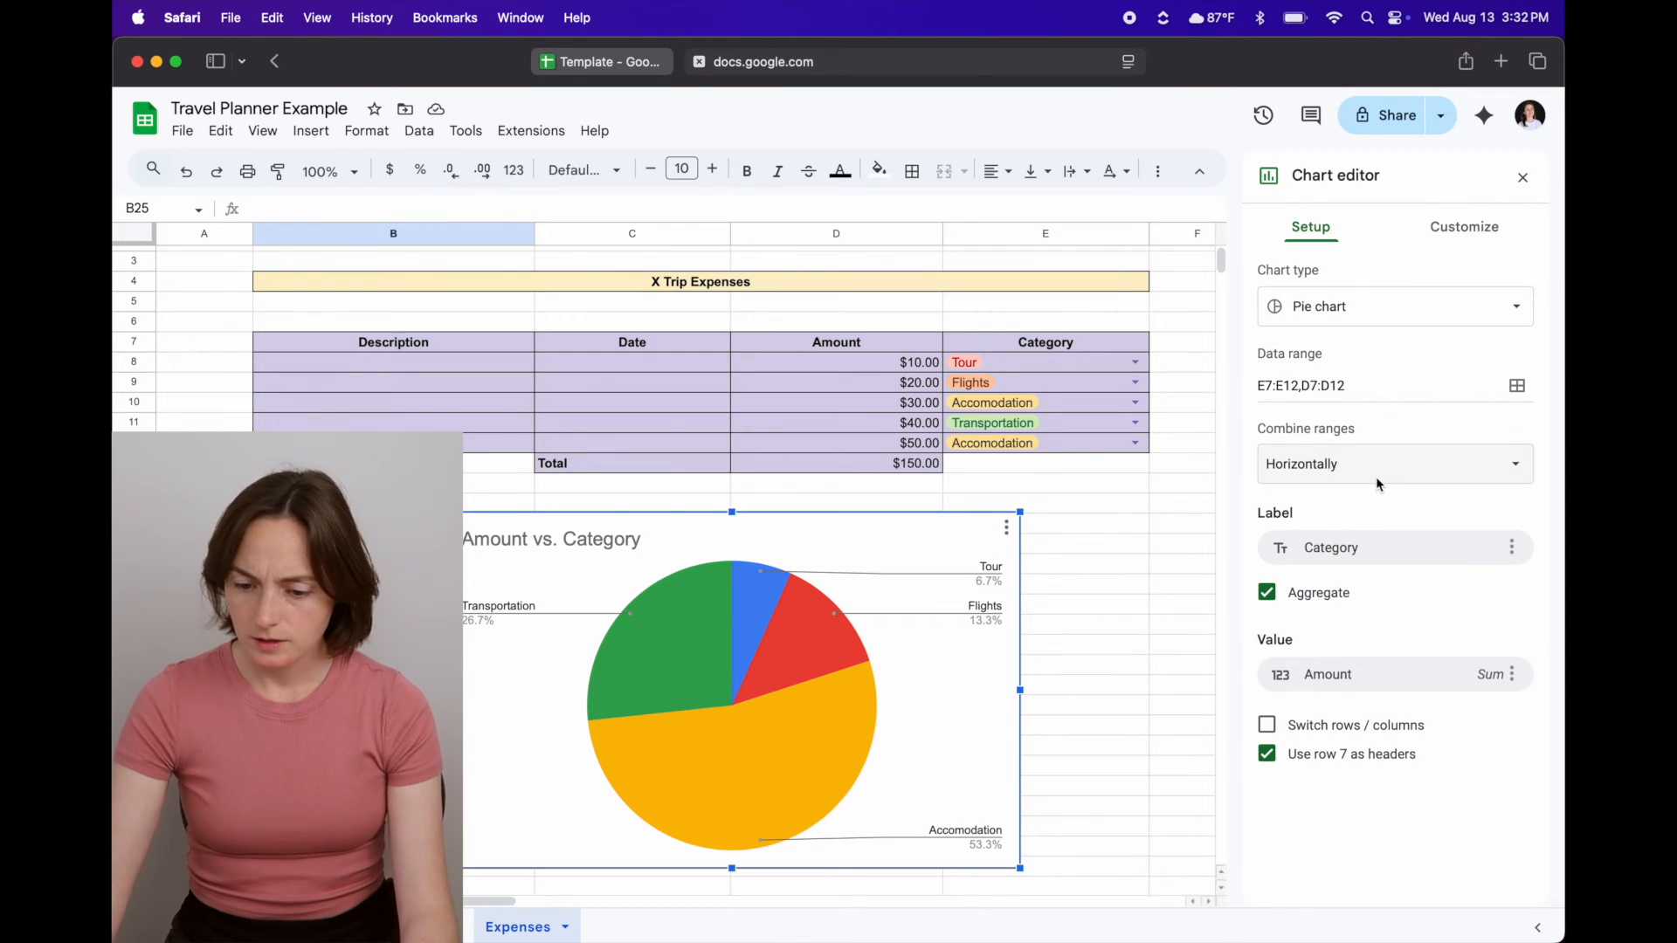
pyautogui.click(1437, 231)
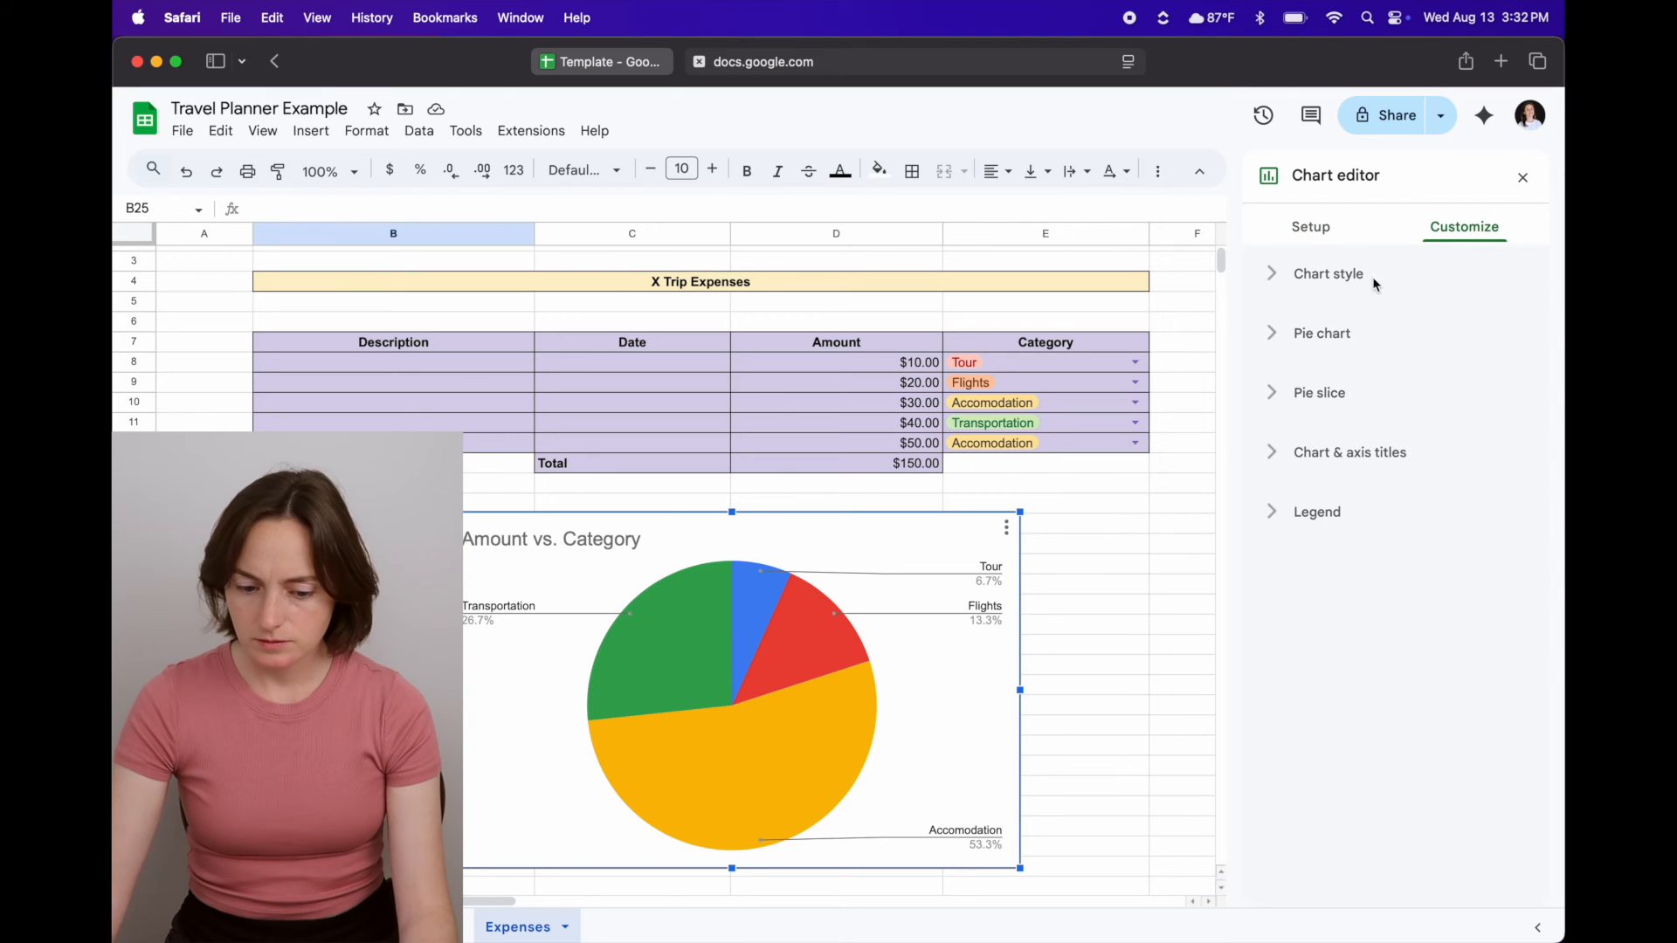
pyautogui.click(1417, 274)
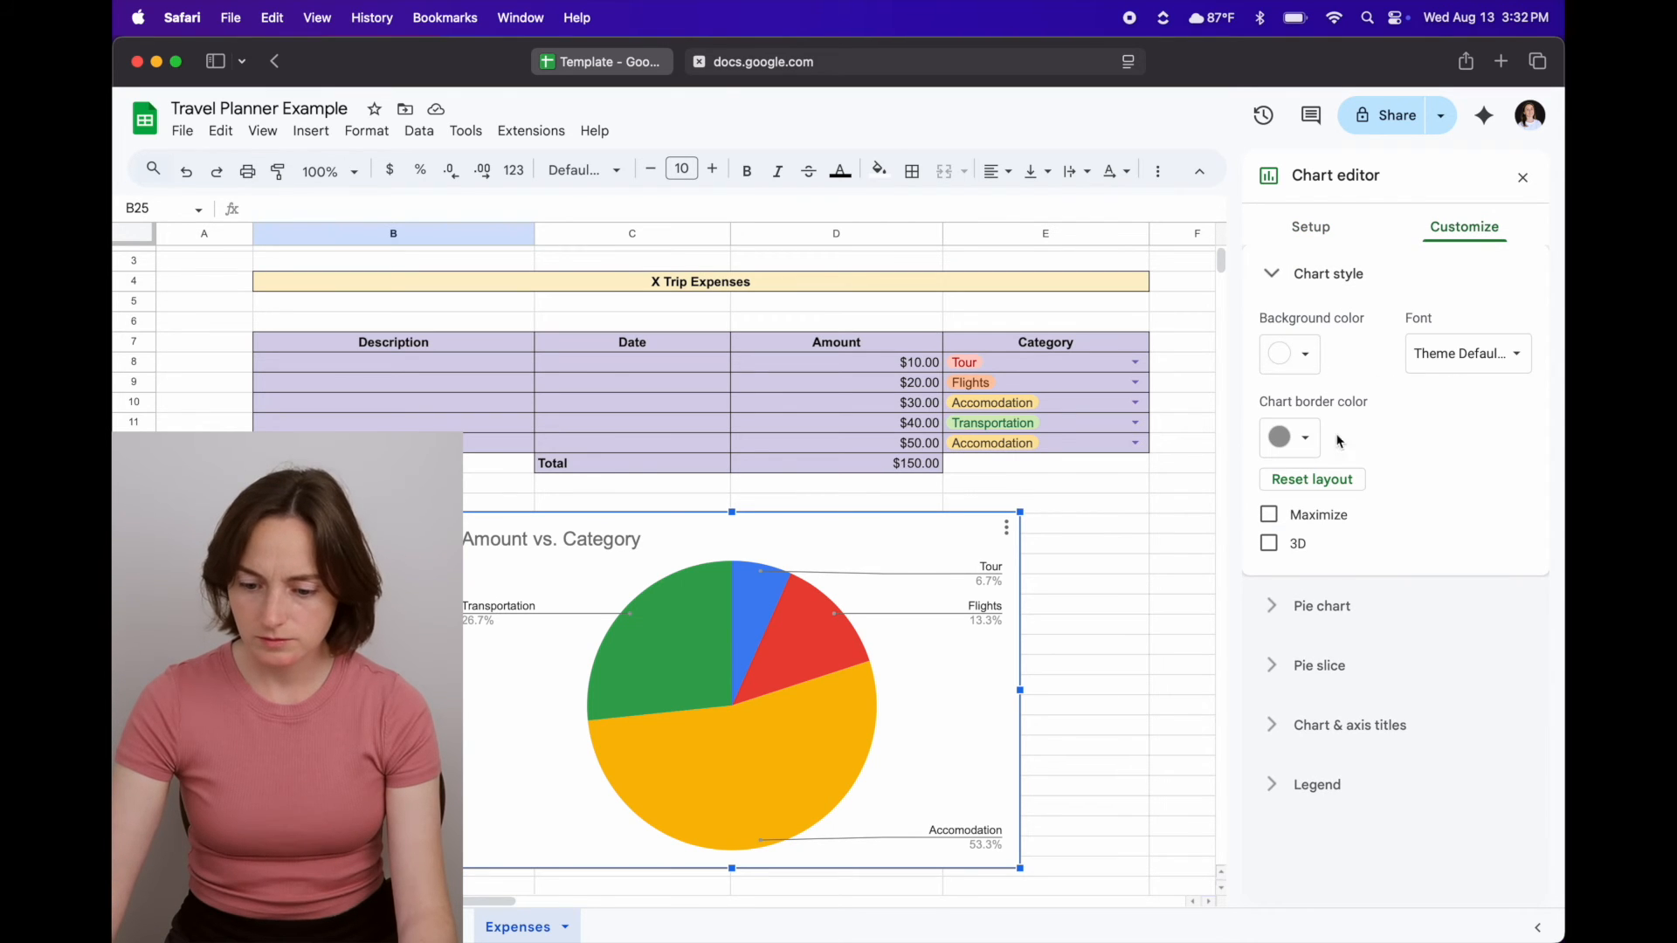
pyautogui.click(1319, 665)
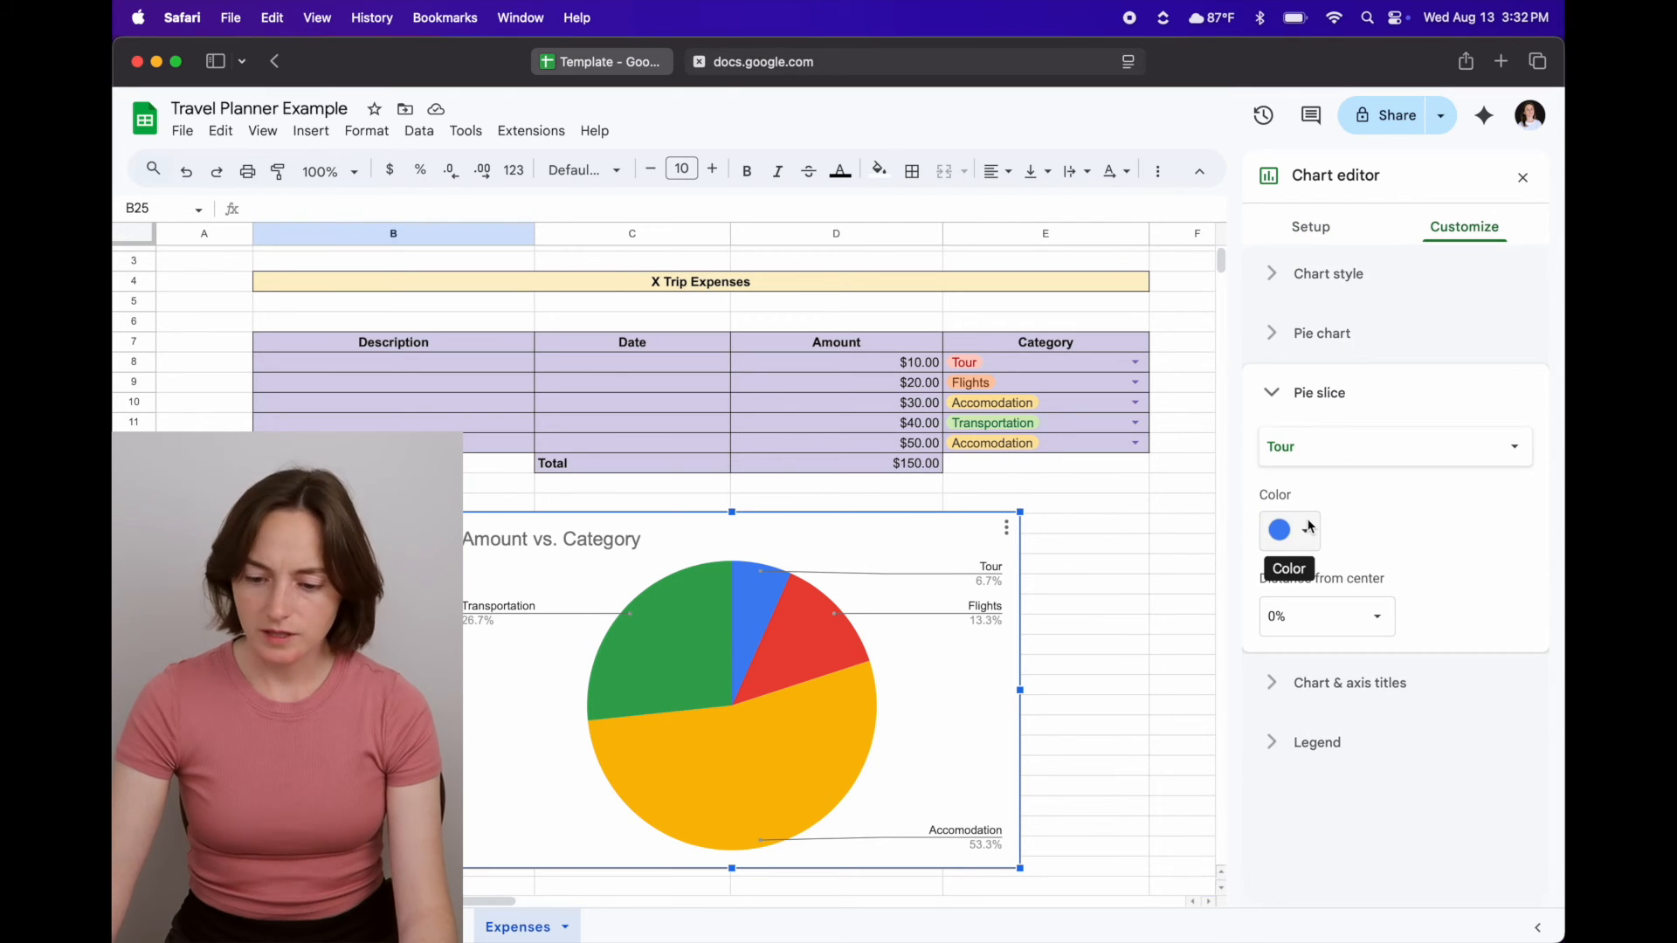
pyautogui.click(1337, 448)
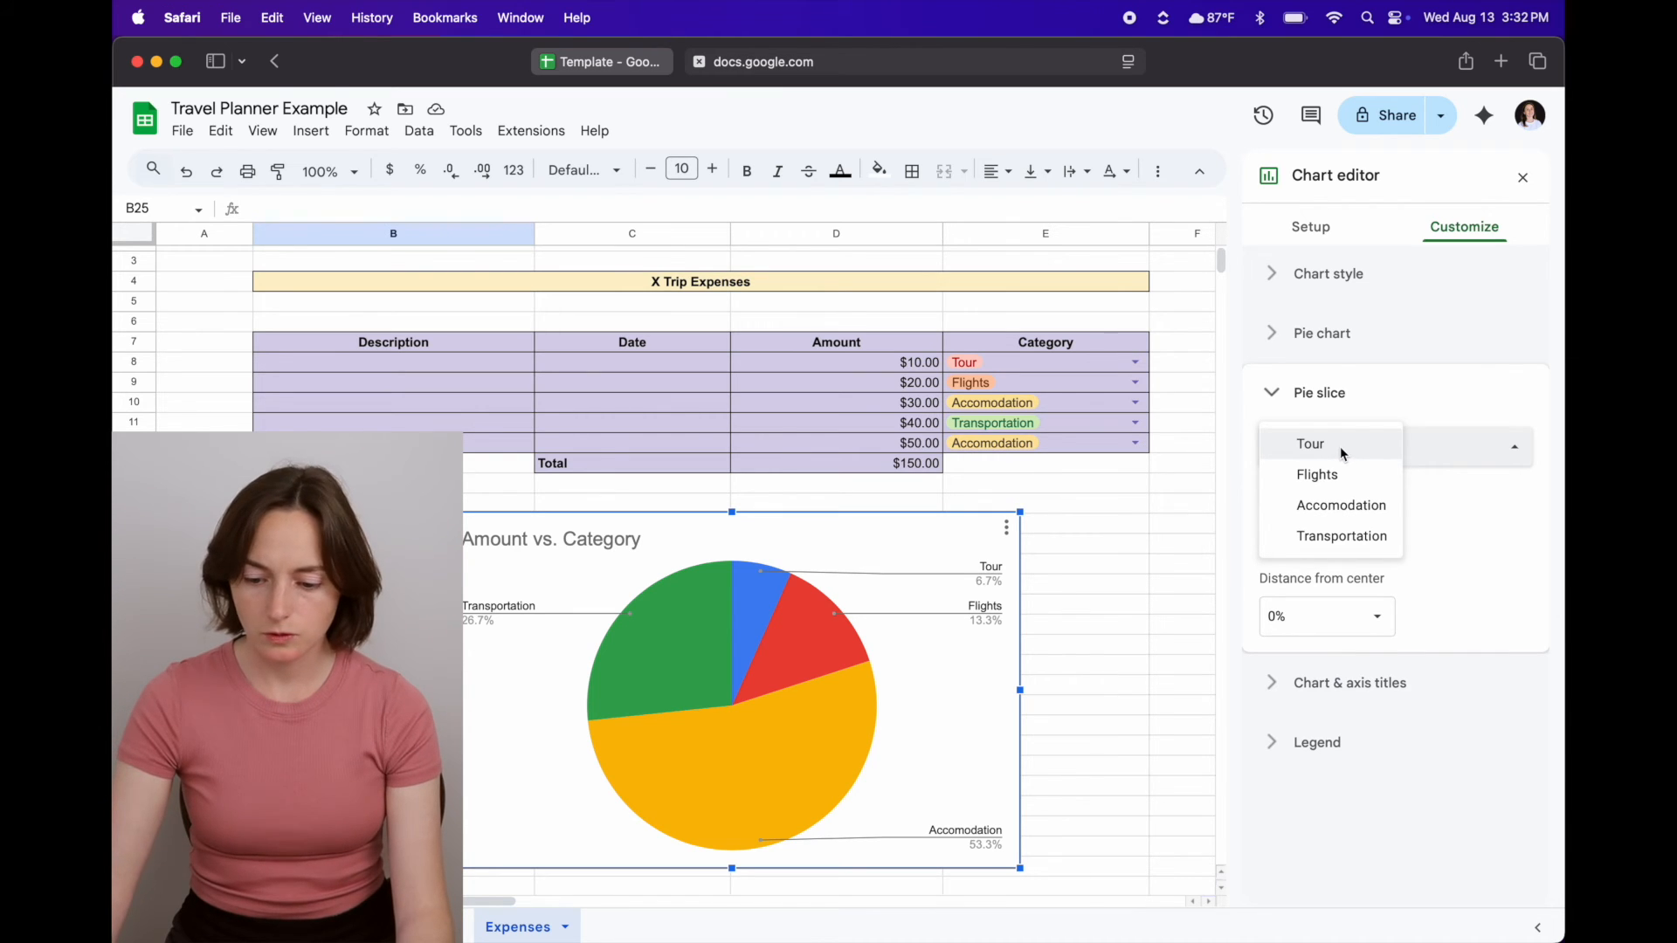
pyautogui.click(1340, 448)
pyautogui.click(1299, 532)
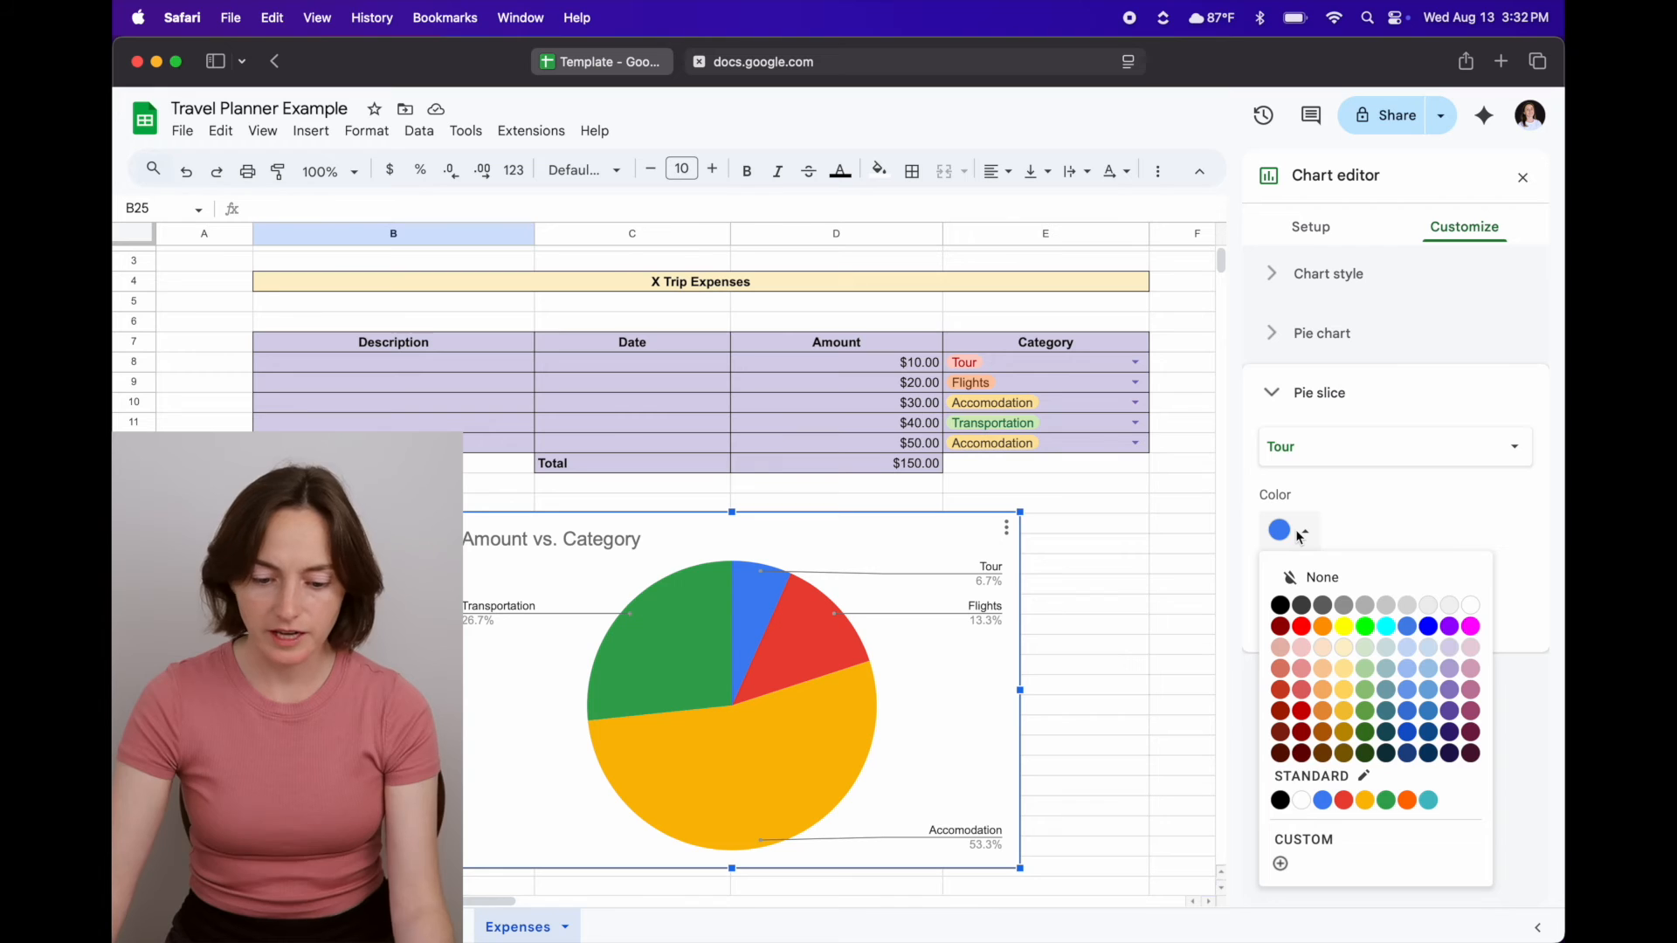
pyautogui.click(1464, 649)
# - Colour the Flights slice, trying light purple 3 before settling on light cornflower blue 1
pyautogui.click(1306, 447)
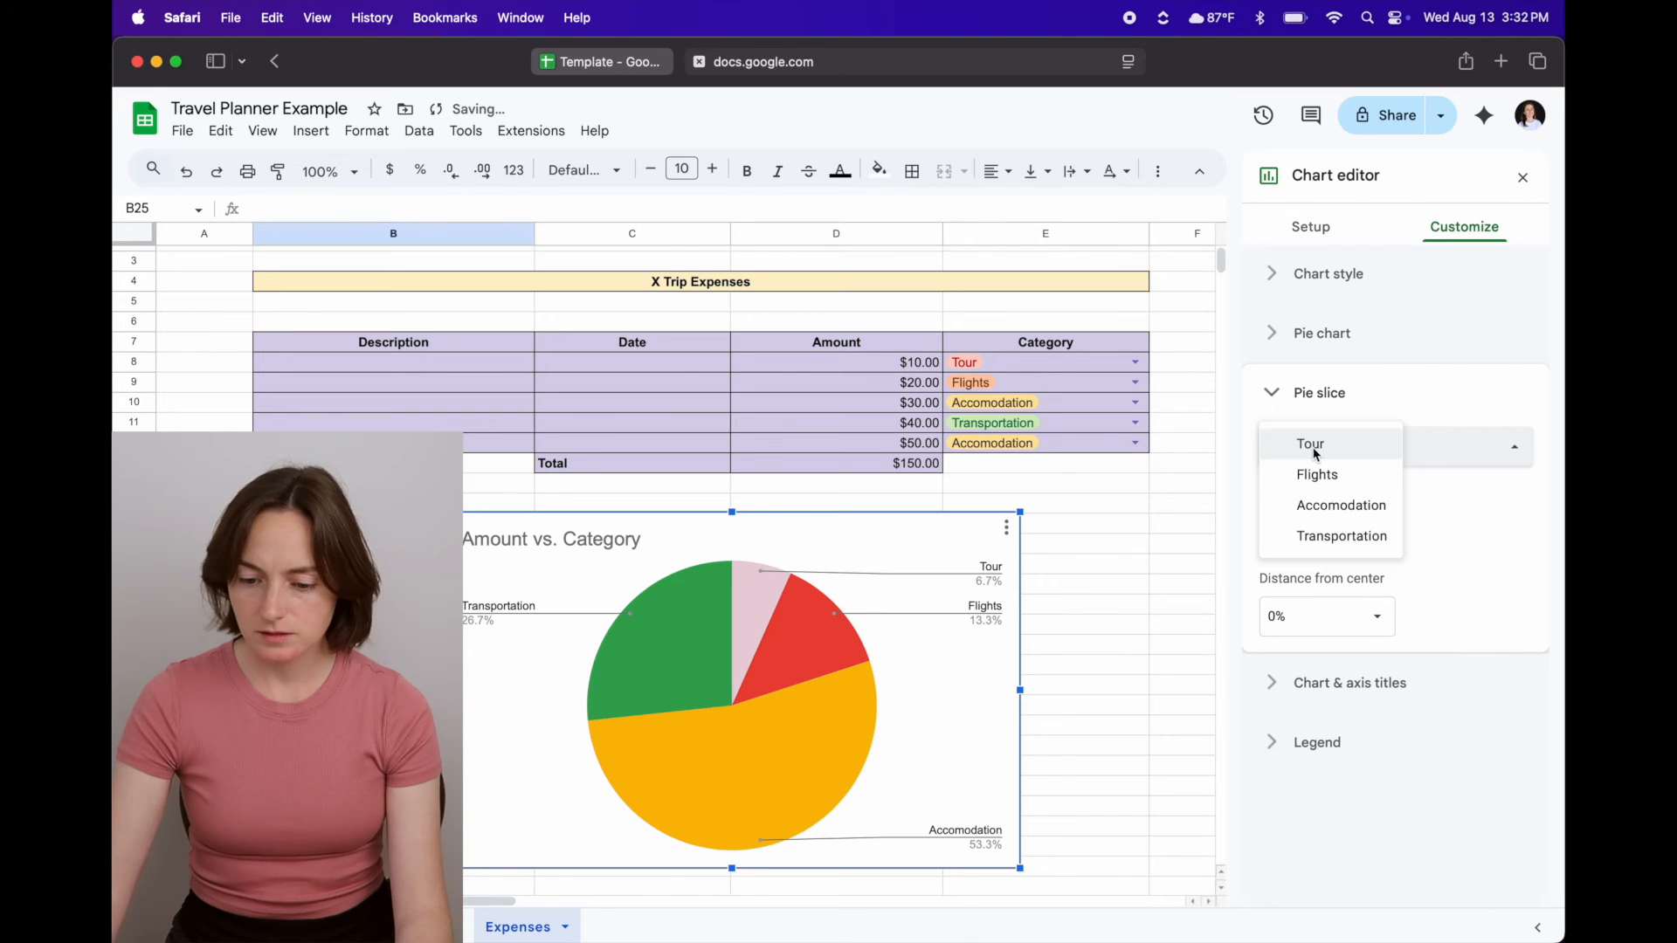
pyautogui.click(1339, 474)
pyautogui.click(1302, 527)
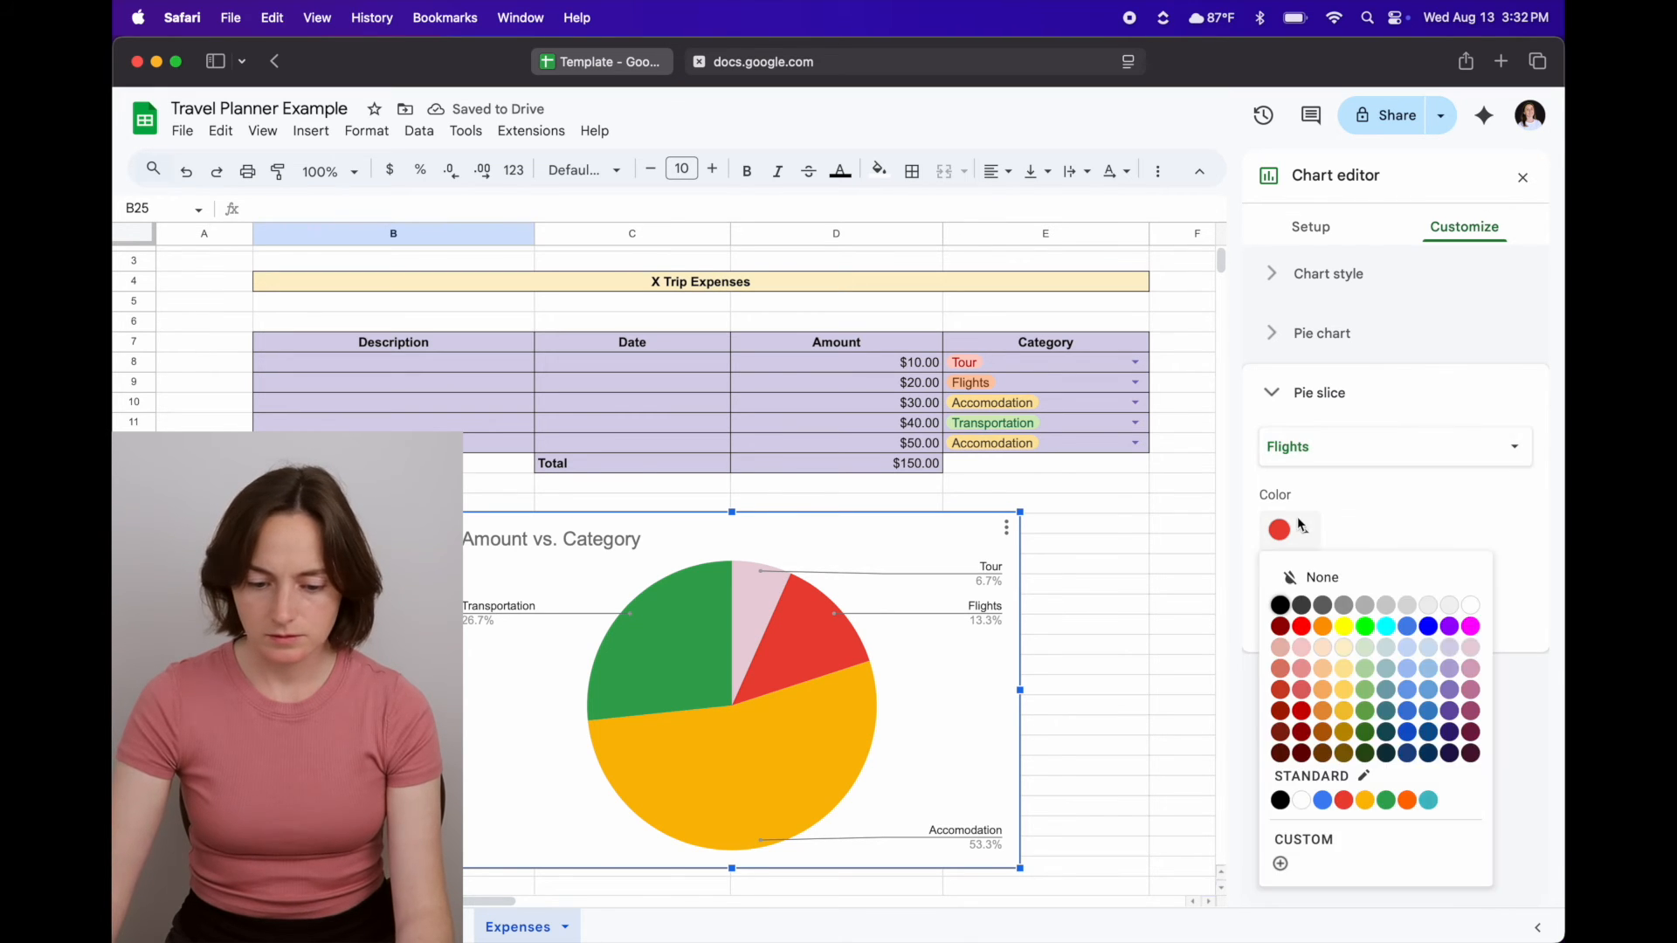
pyautogui.click(1451, 650)
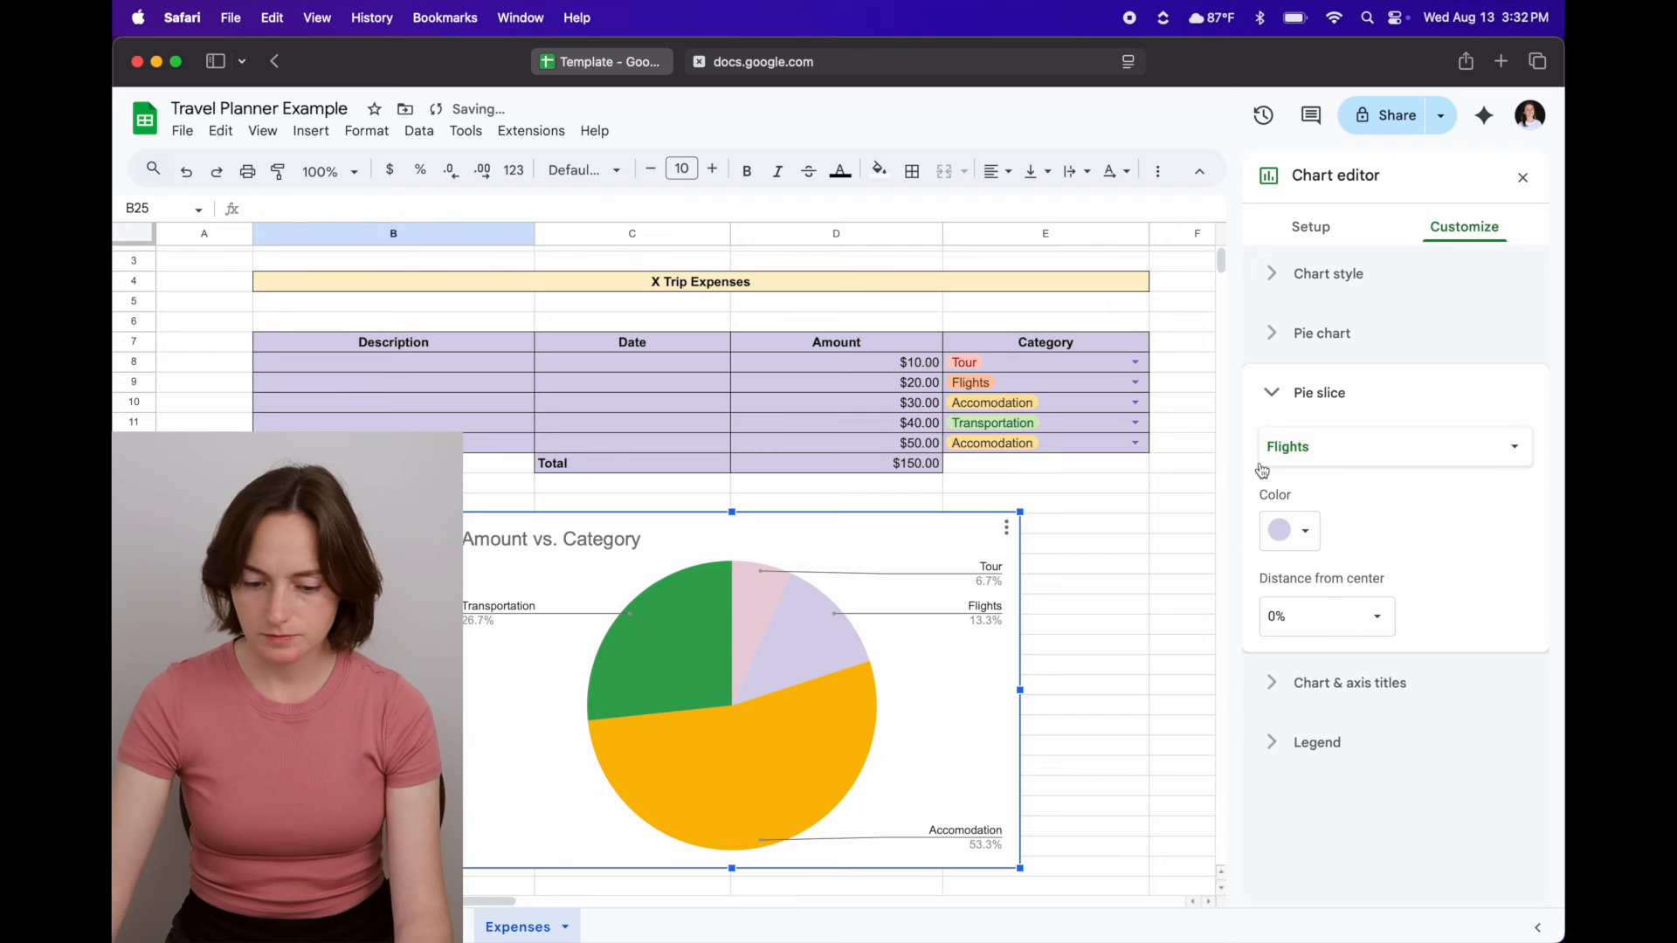
pyautogui.click(1294, 529)
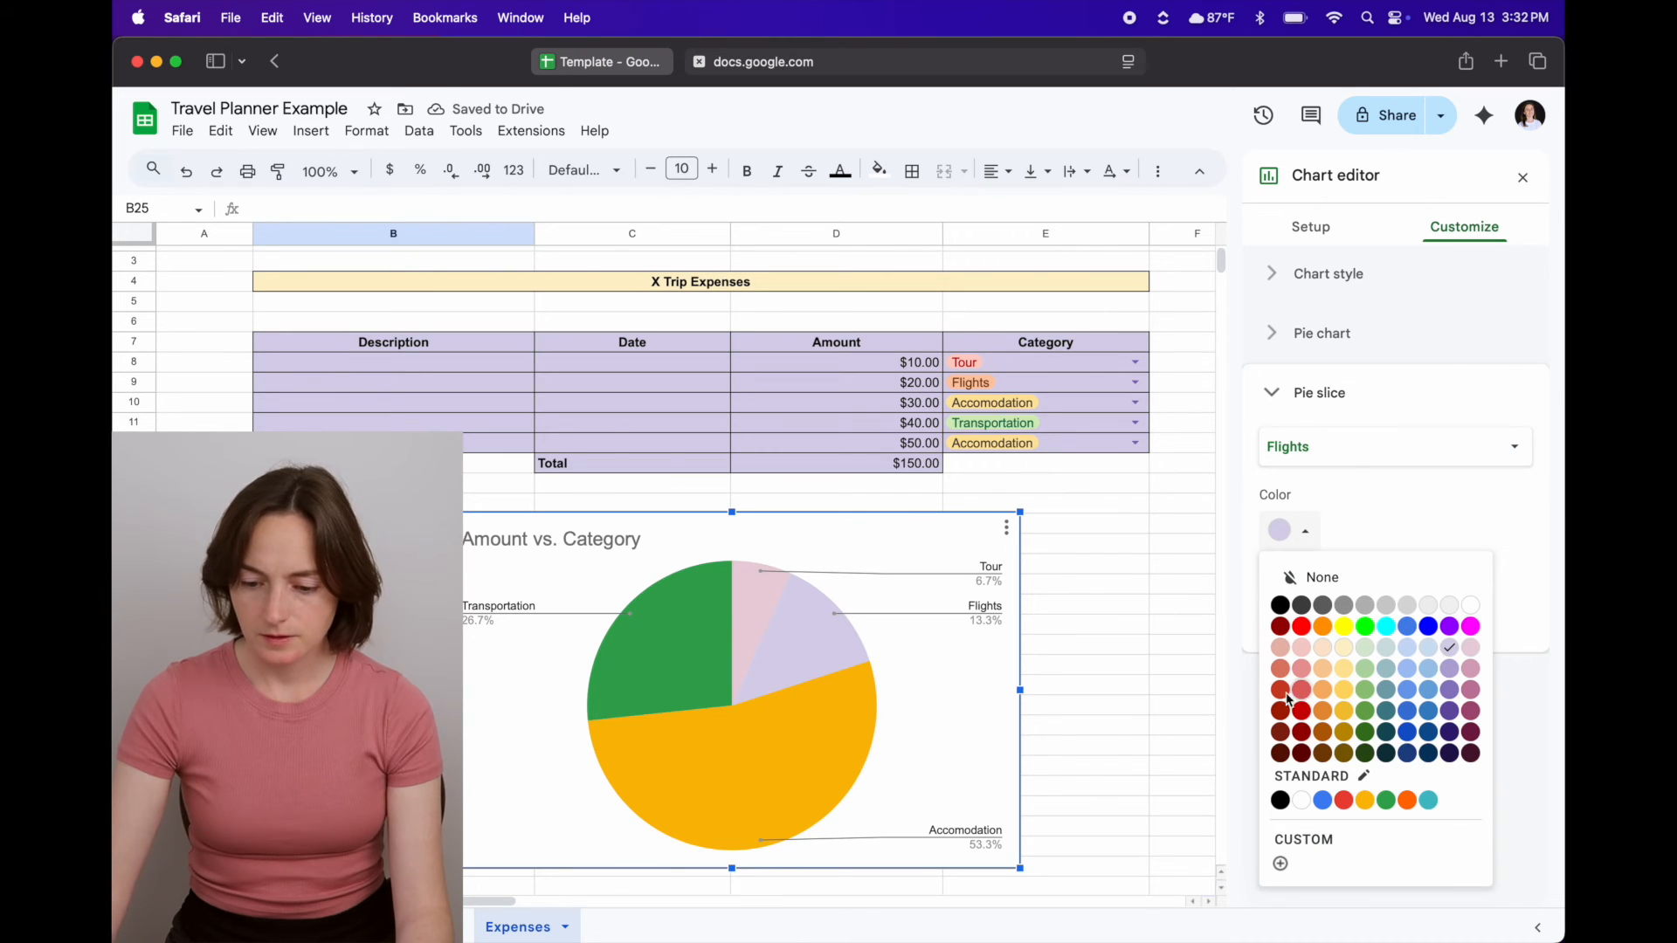
pyautogui.click(1407, 689)
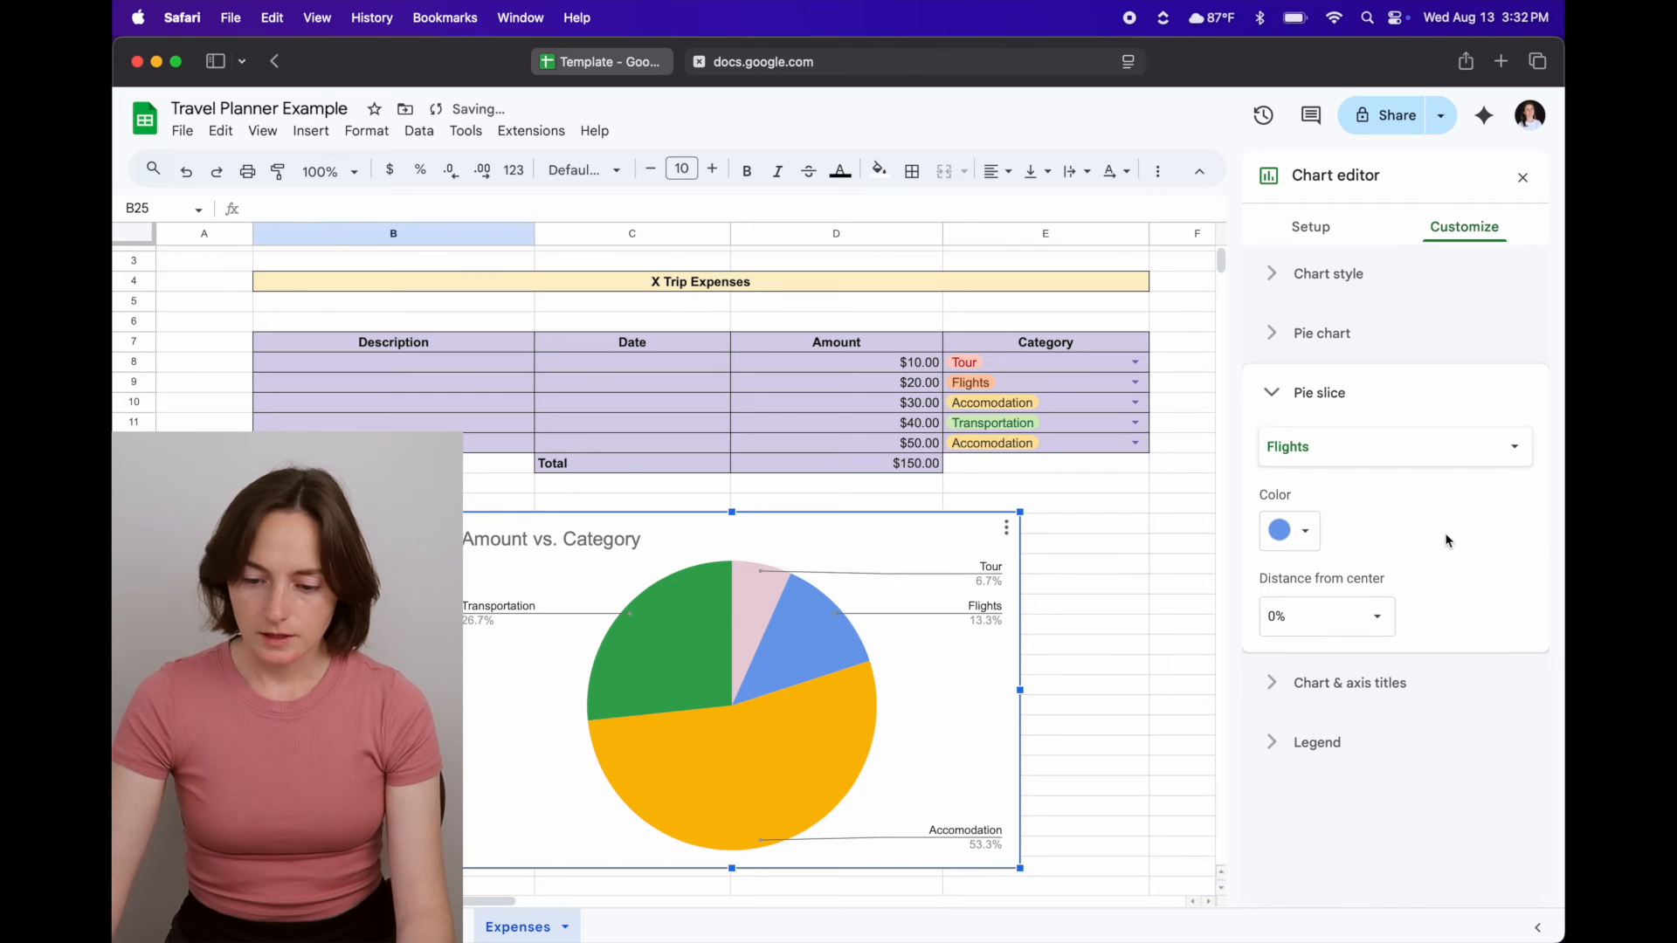
# - Delete the whole title text "Amount vs. Category" from the pie chart
pyautogui.click(1294, 392)
pyautogui.click(1352, 452)
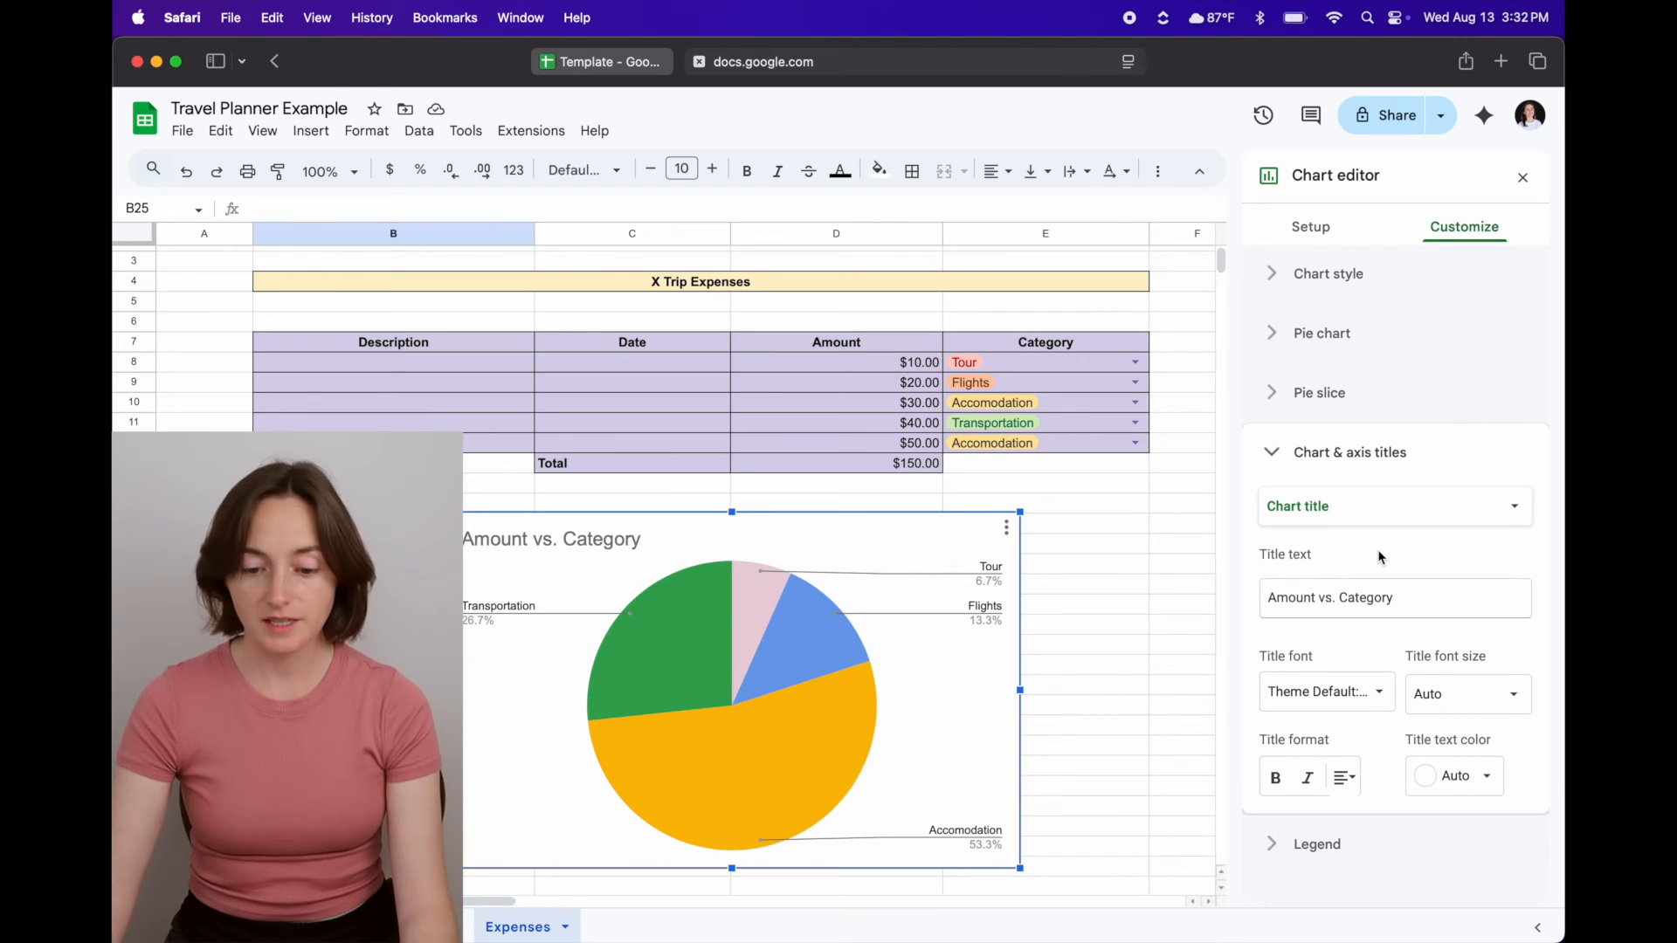
pyautogui.scroll(1, 767, 595)
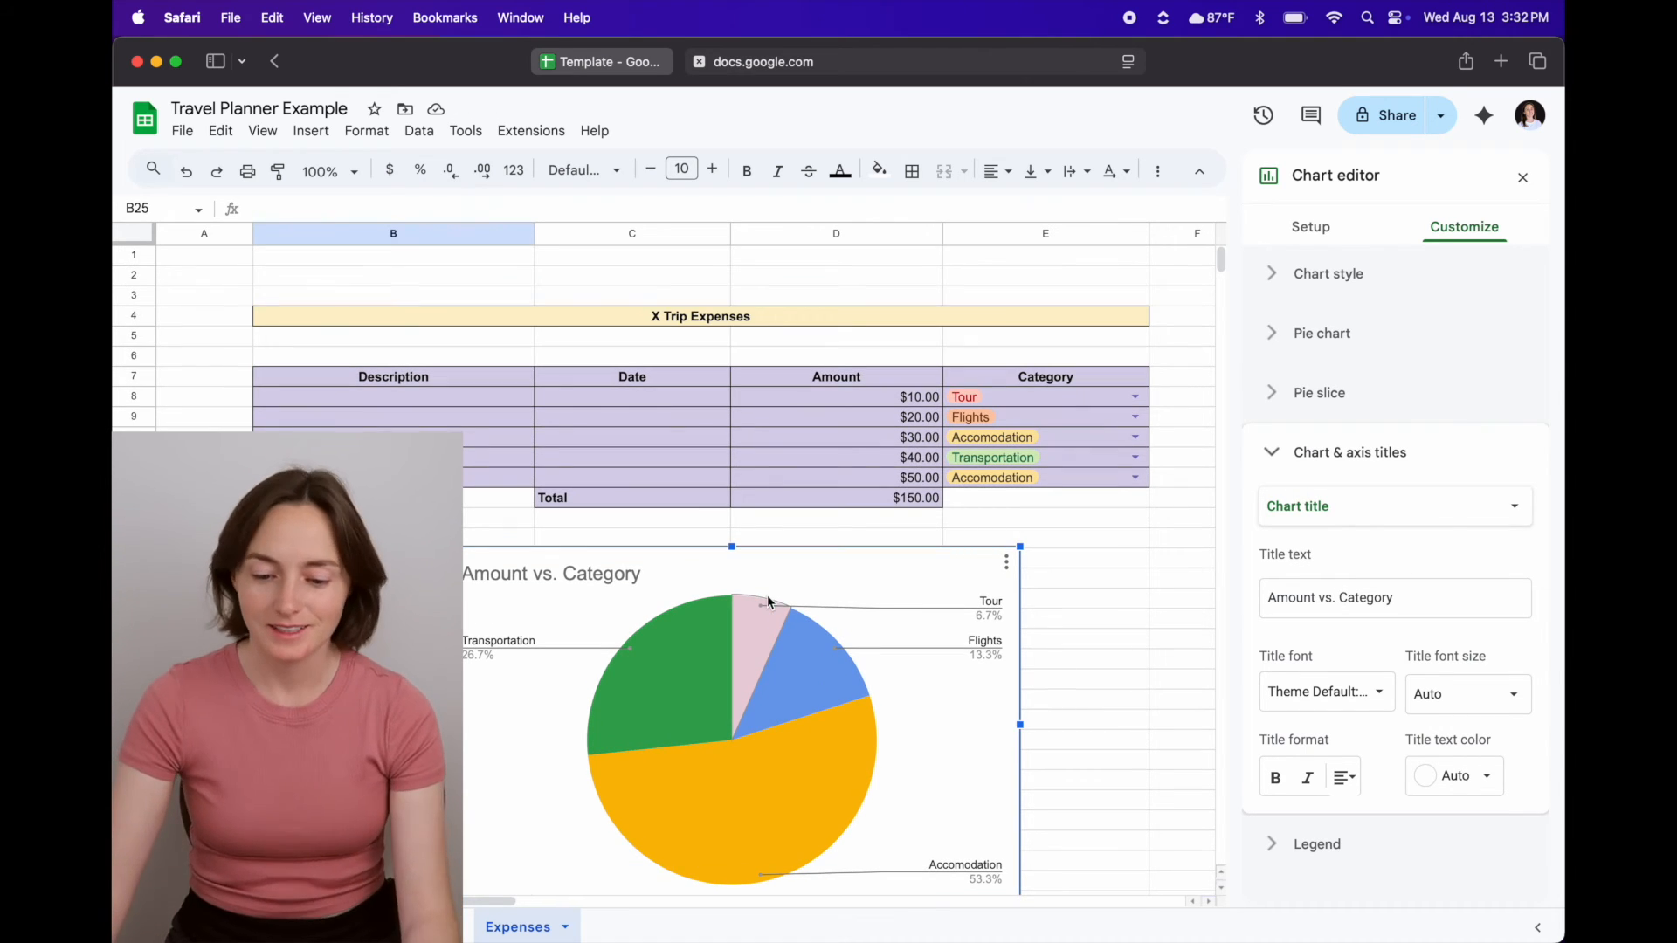
pyautogui.scroll(-4, 767, 595)
pyautogui.scroll(1, 766, 595)
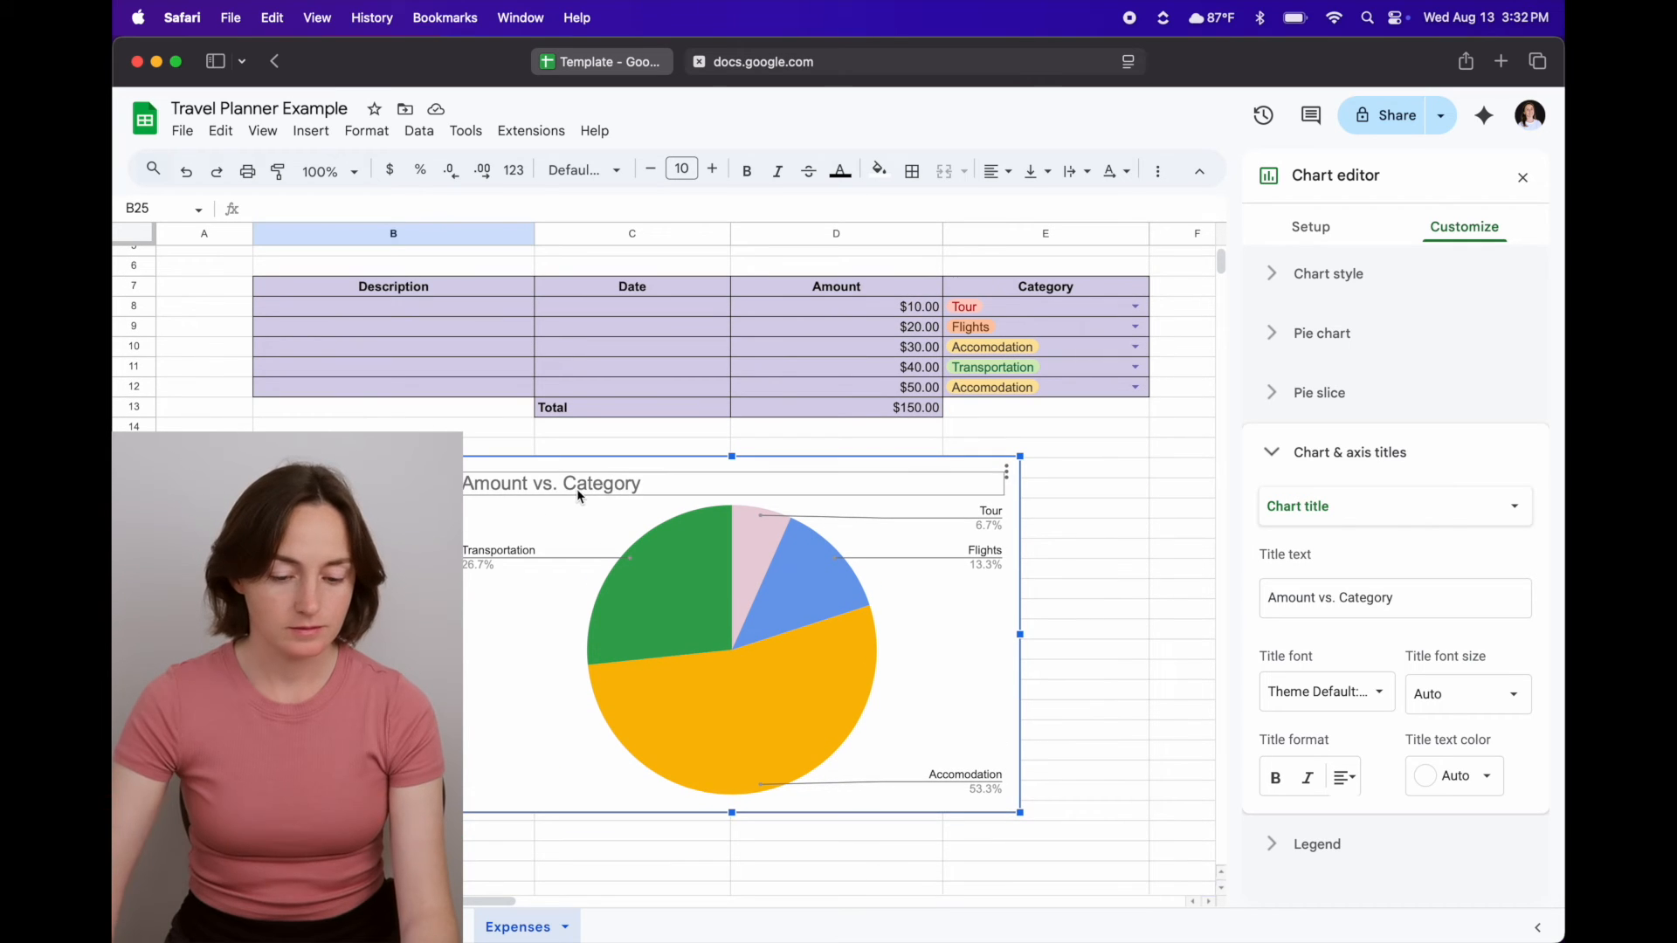
pyautogui.doubleClick(651, 487)
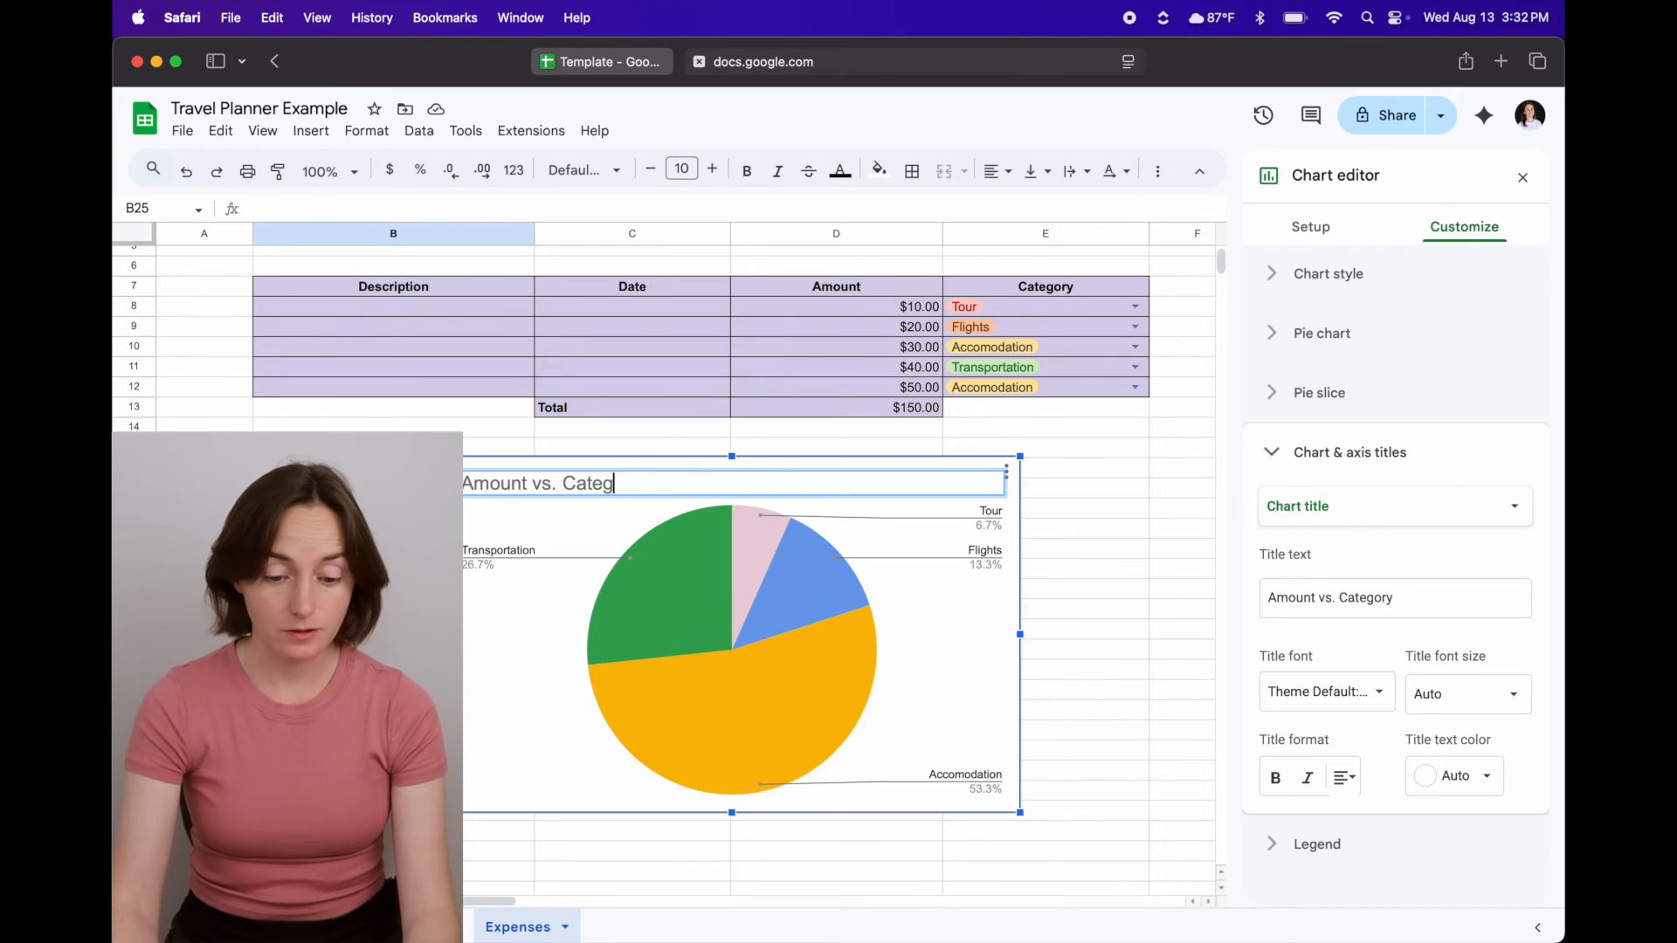
pyautogui.press('BackSpace')
pyautogui.press('BackSpace')
pyautogui.press('BackSpace')
pyautogui.press('BackSpace')
pyautogui.press('BackSpace')
pyautogui.press('BackSpace')
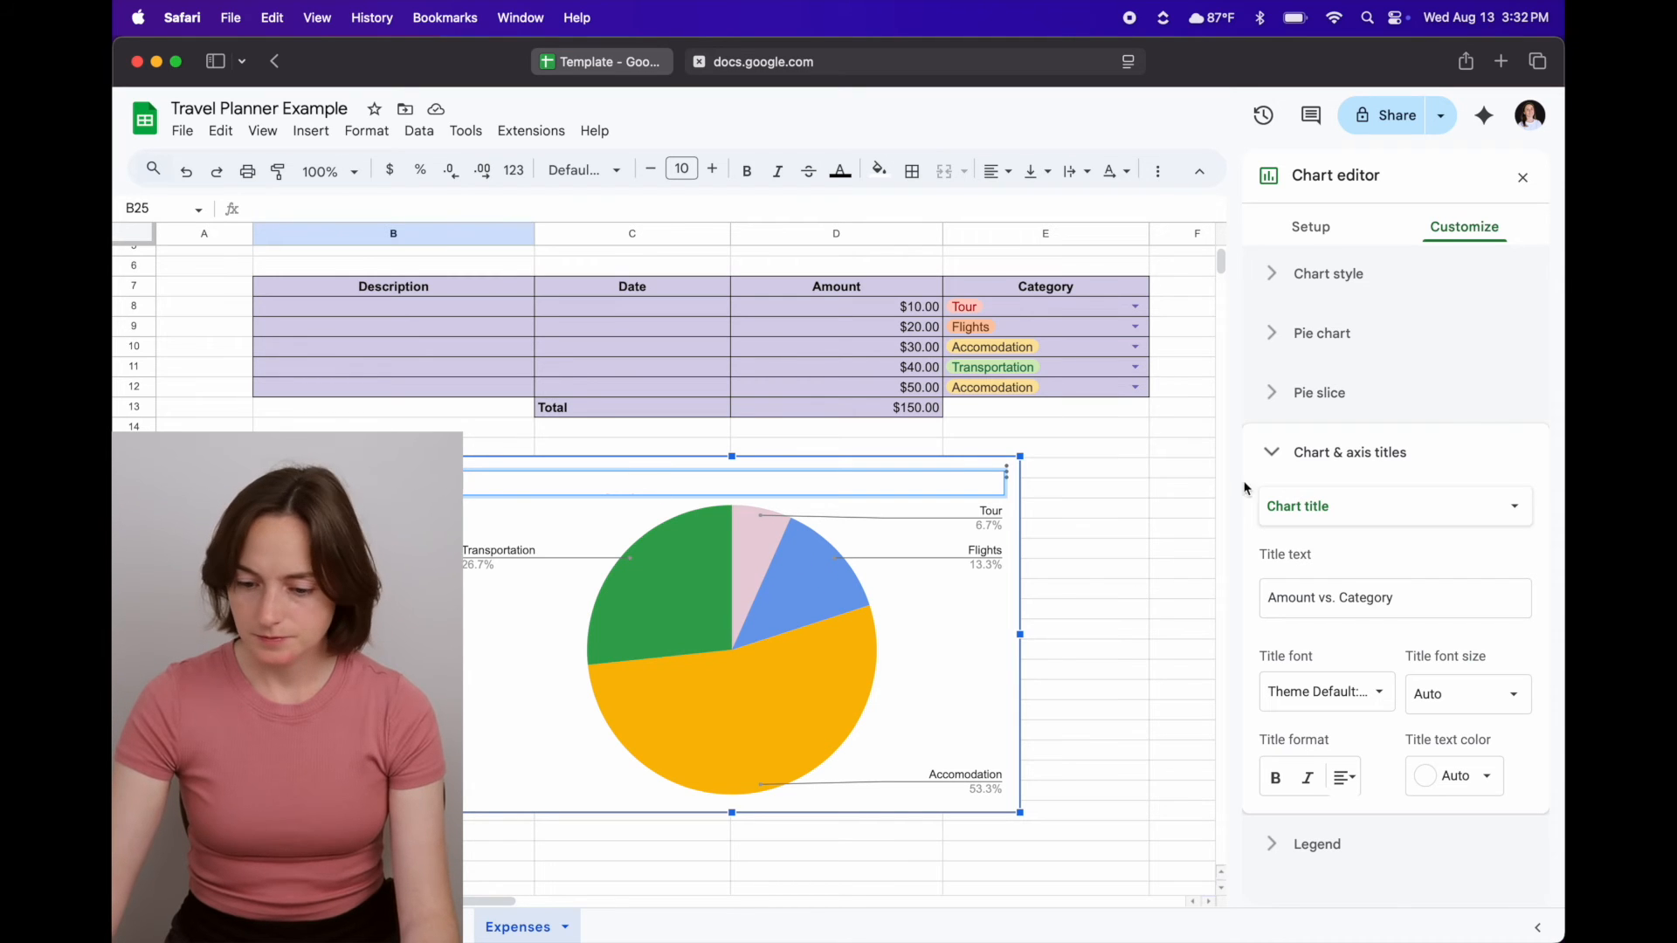
# - Try Label, Value and Percentage as the pie chart's slice label, and set it back to None
pyautogui.click(1485, 349)
pyautogui.click(1374, 495)
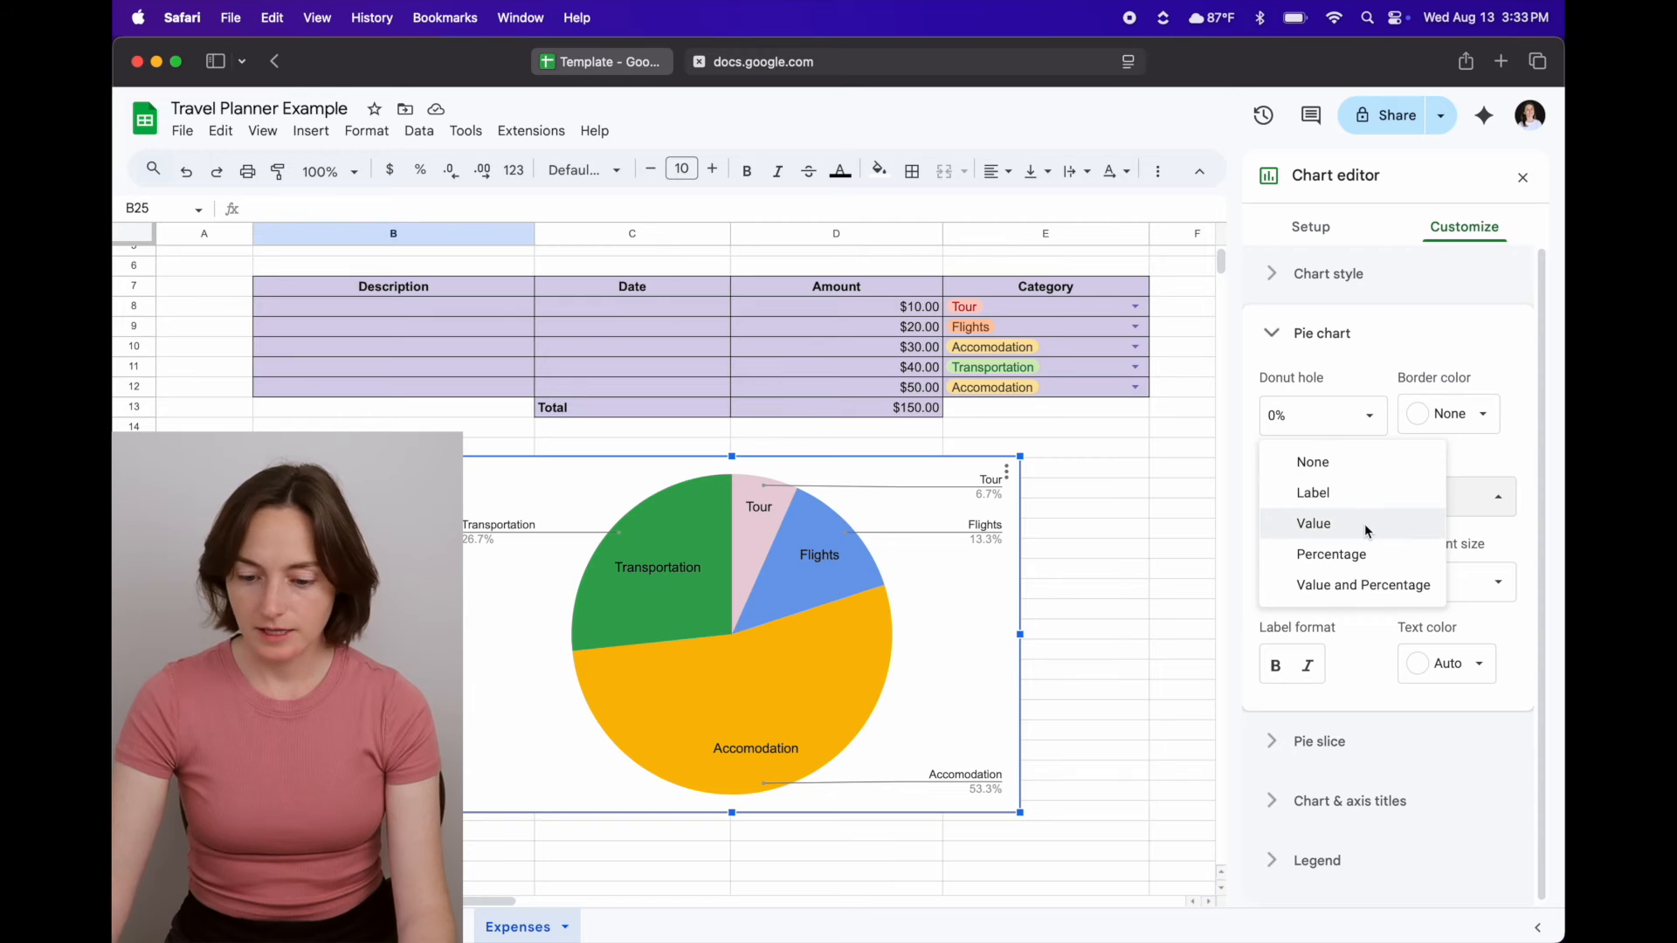
pyautogui.click(1364, 523)
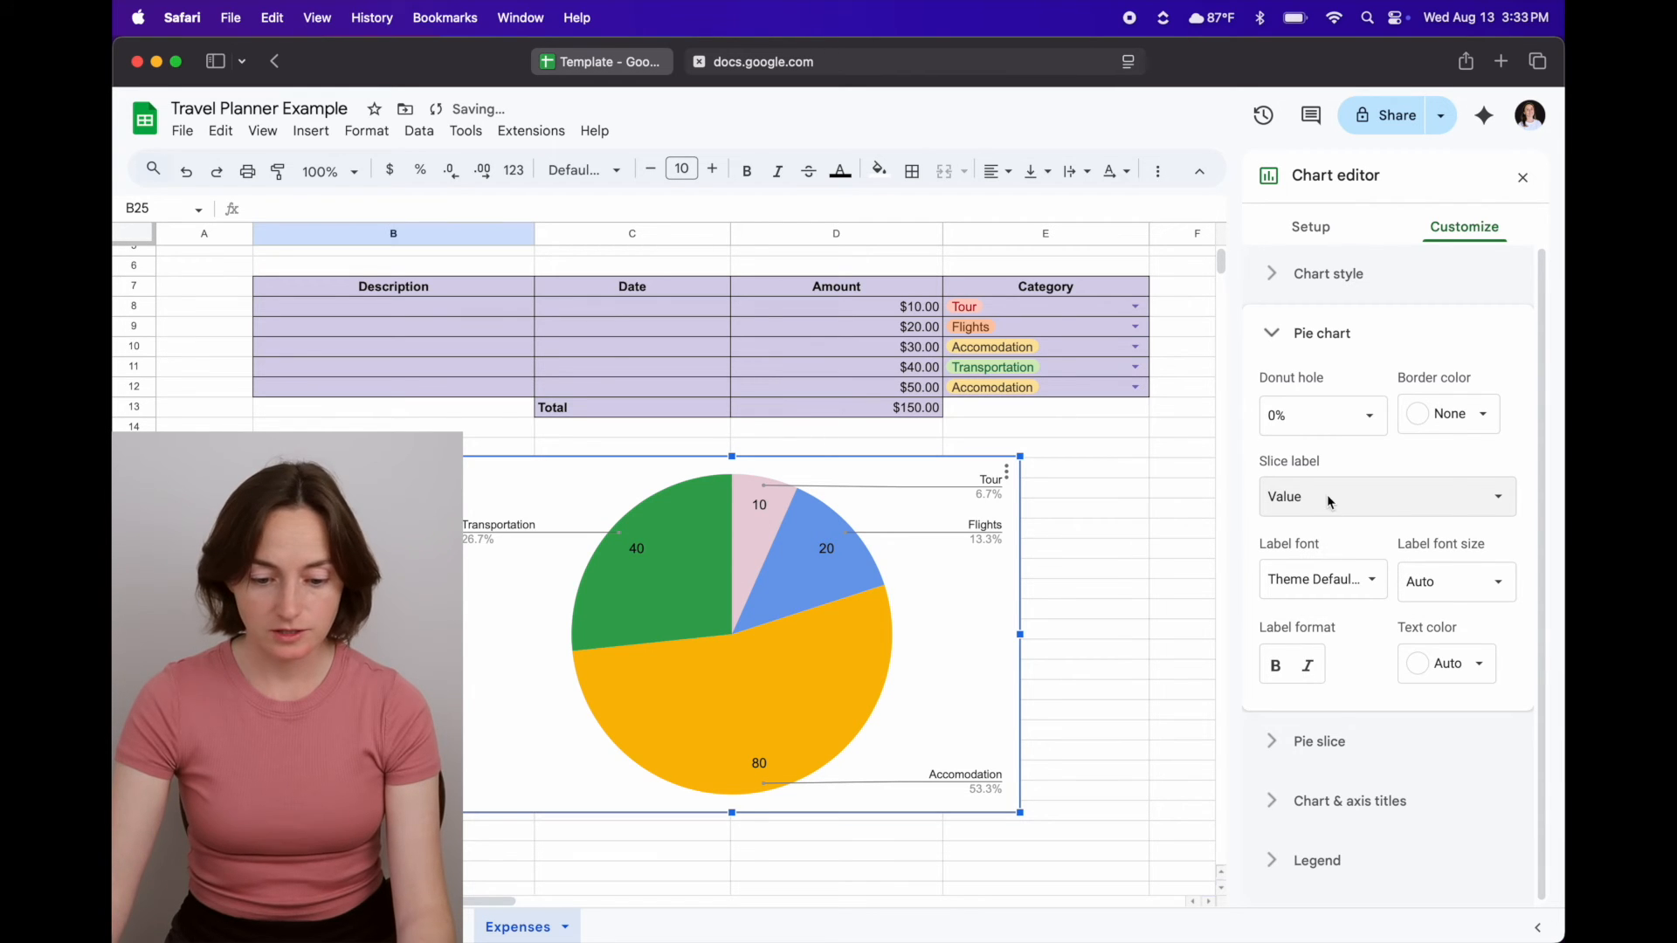
pyautogui.click(1327, 498)
pyautogui.click(1343, 528)
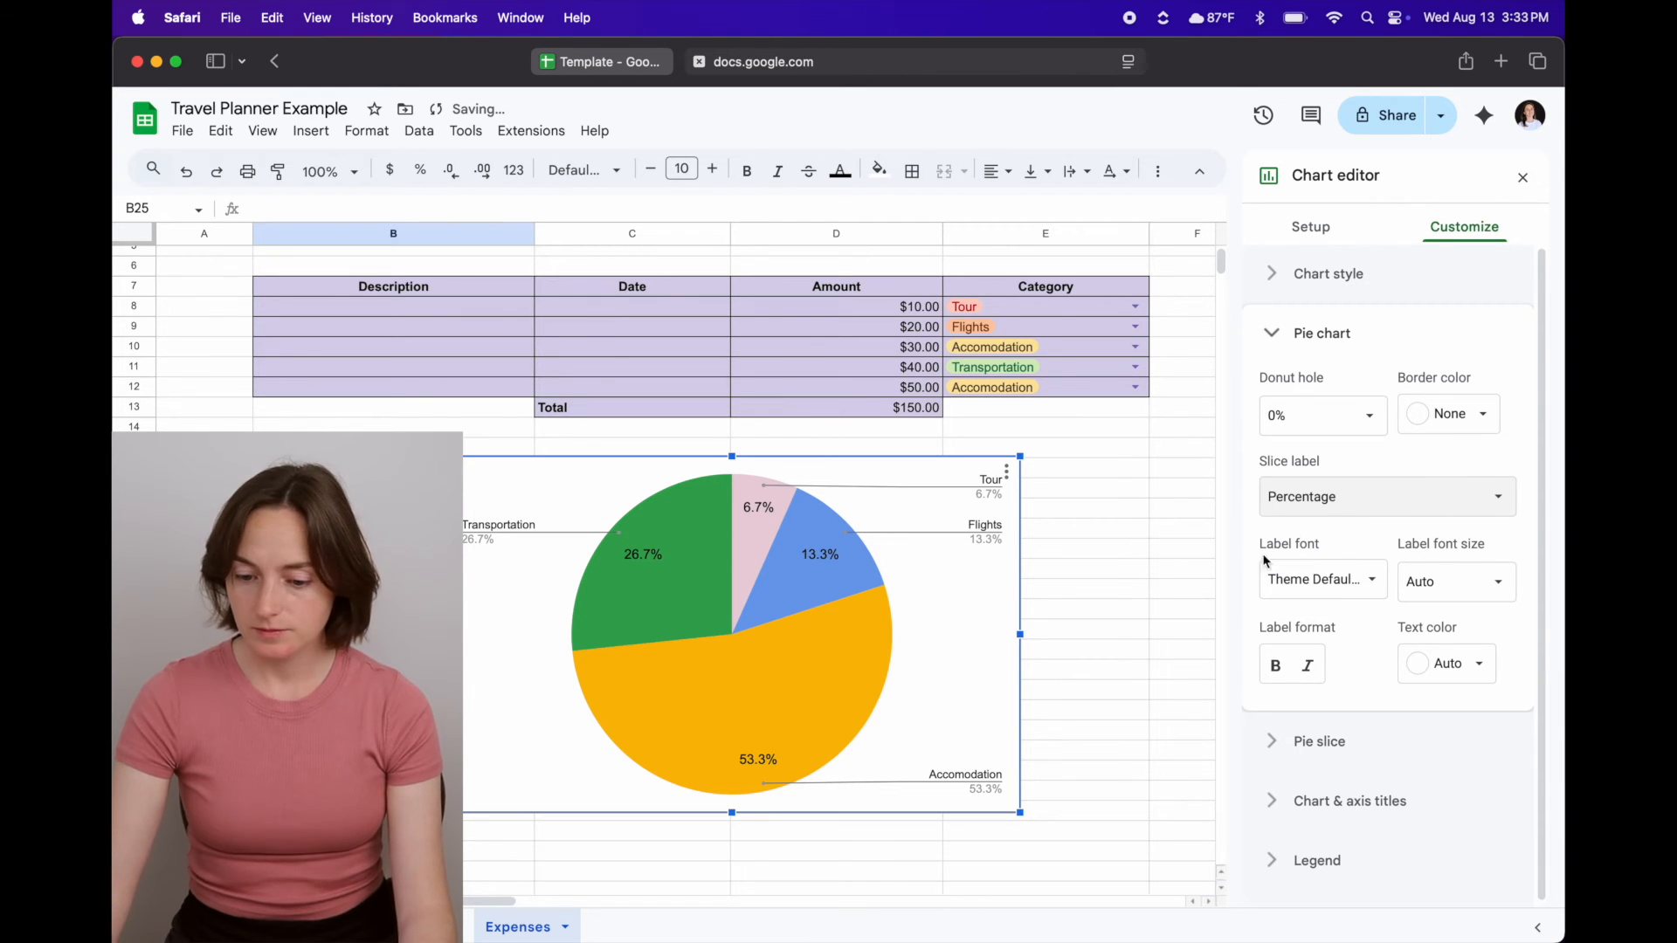
pyautogui.click(1328, 496)
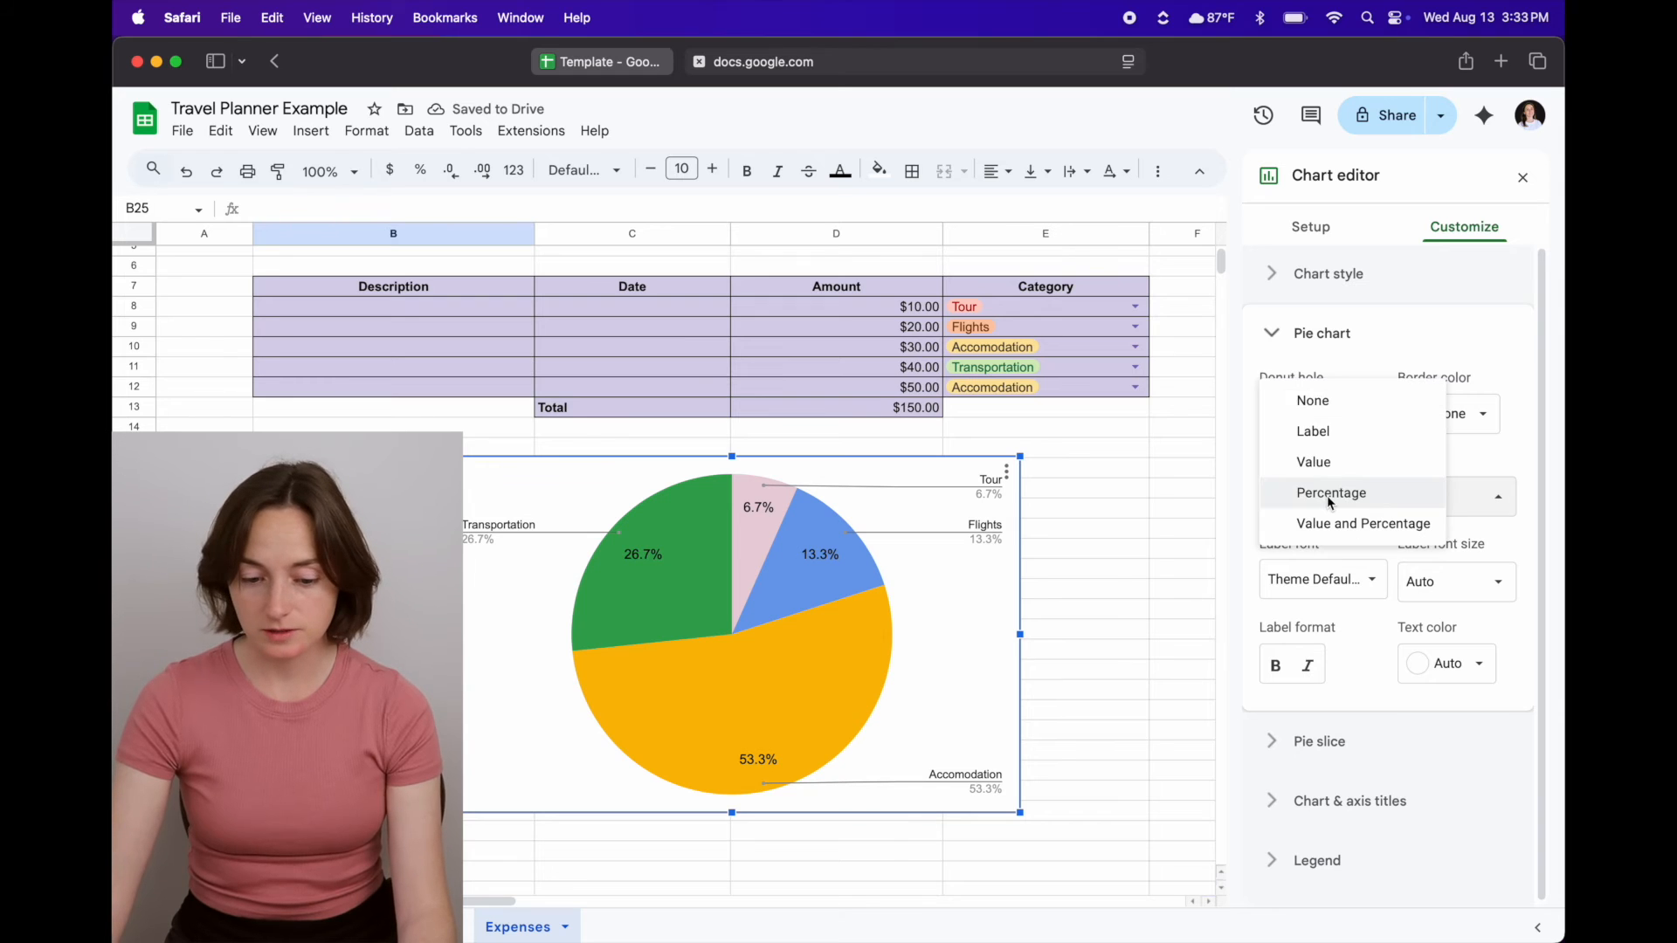
pyautogui.click(1340, 400)
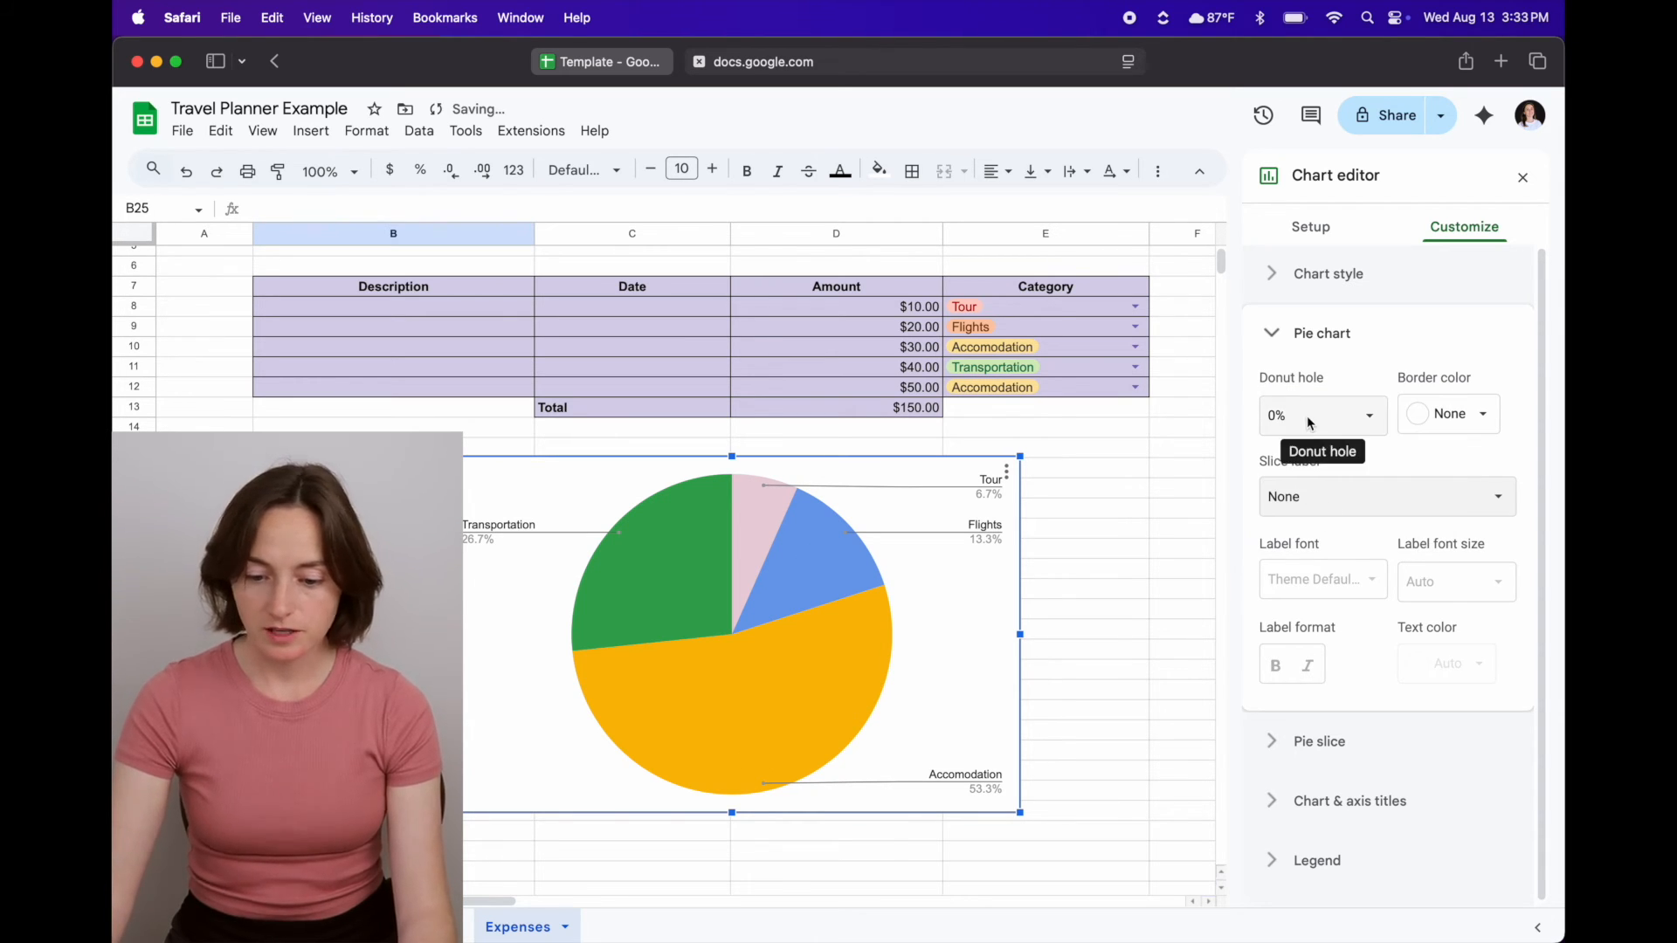
pyautogui.click(1319, 337)
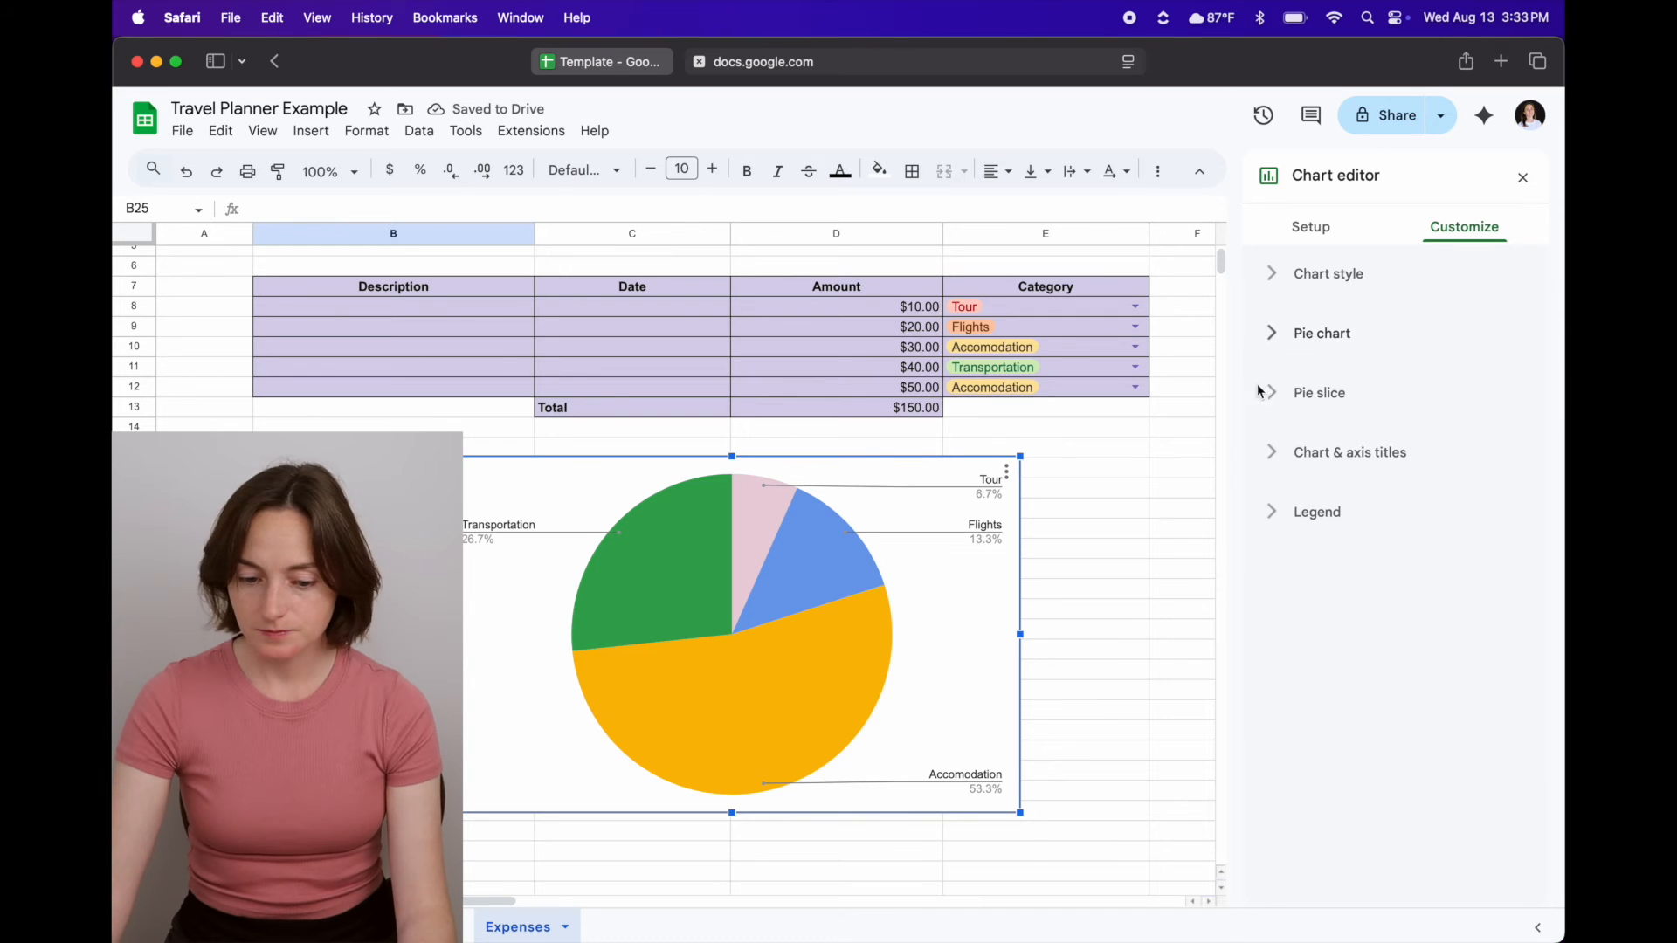
pyautogui.click(1316, 276)
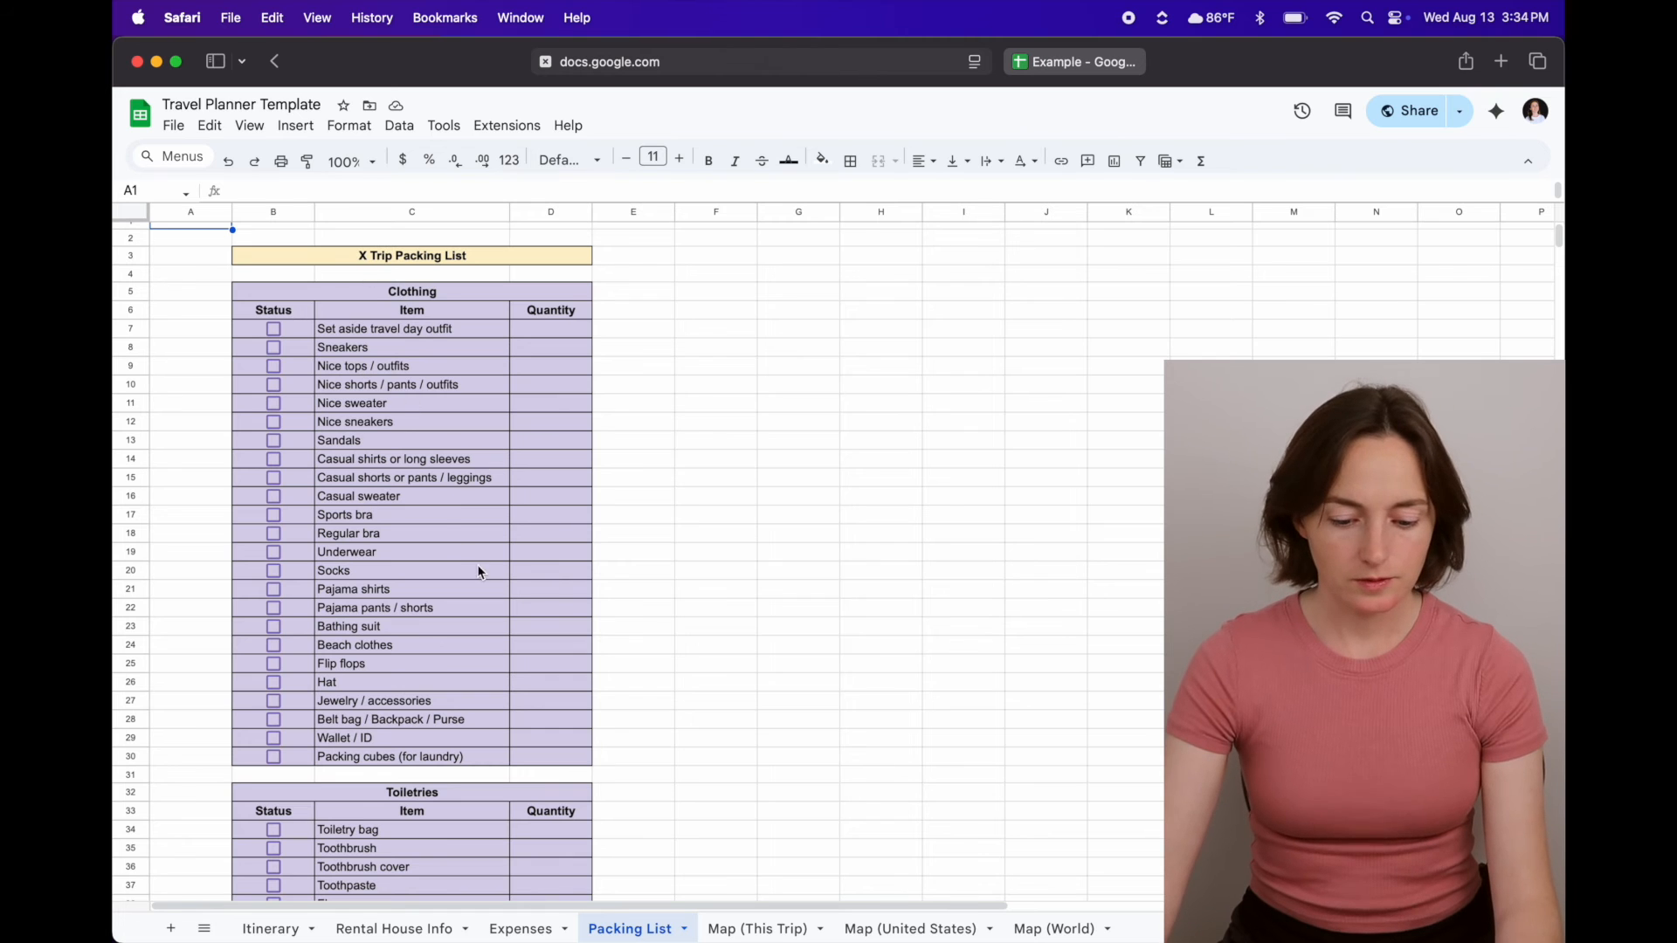
# - Examine the packing checklist and the Map (This Trip) sheet in the Travel Planner Template as a model
pyautogui.scroll(-1, 463, 569)
pyautogui.scroll(-10, 460, 566)
pyautogui.scroll(11, 460, 564)
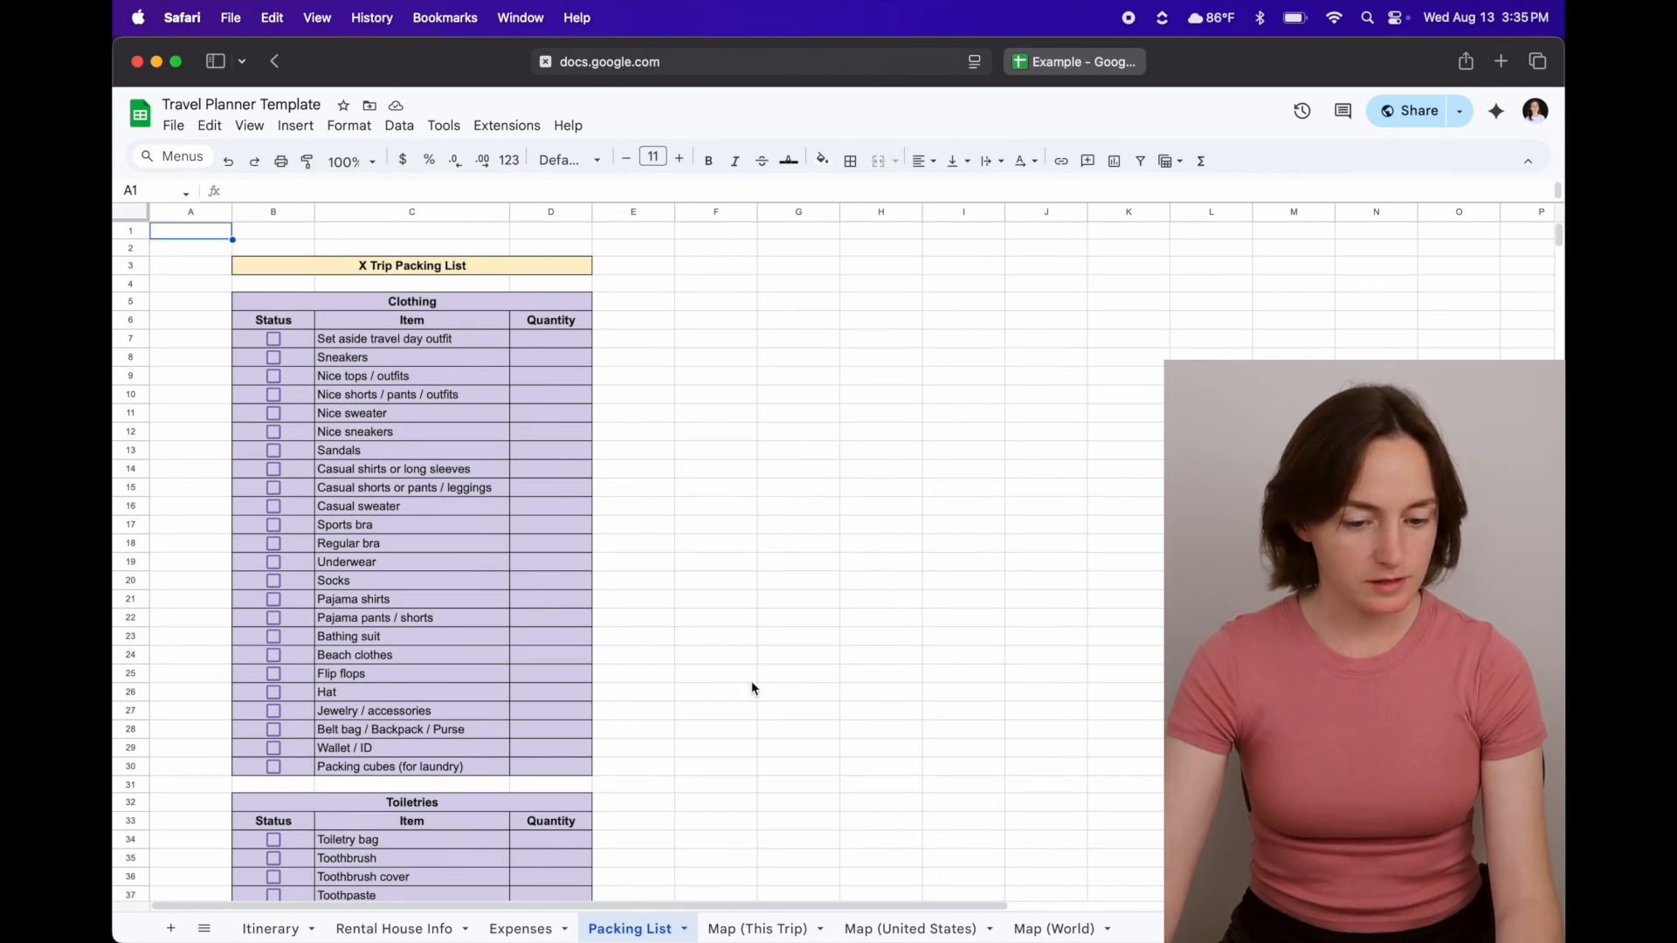
pyautogui.click(749, 933)
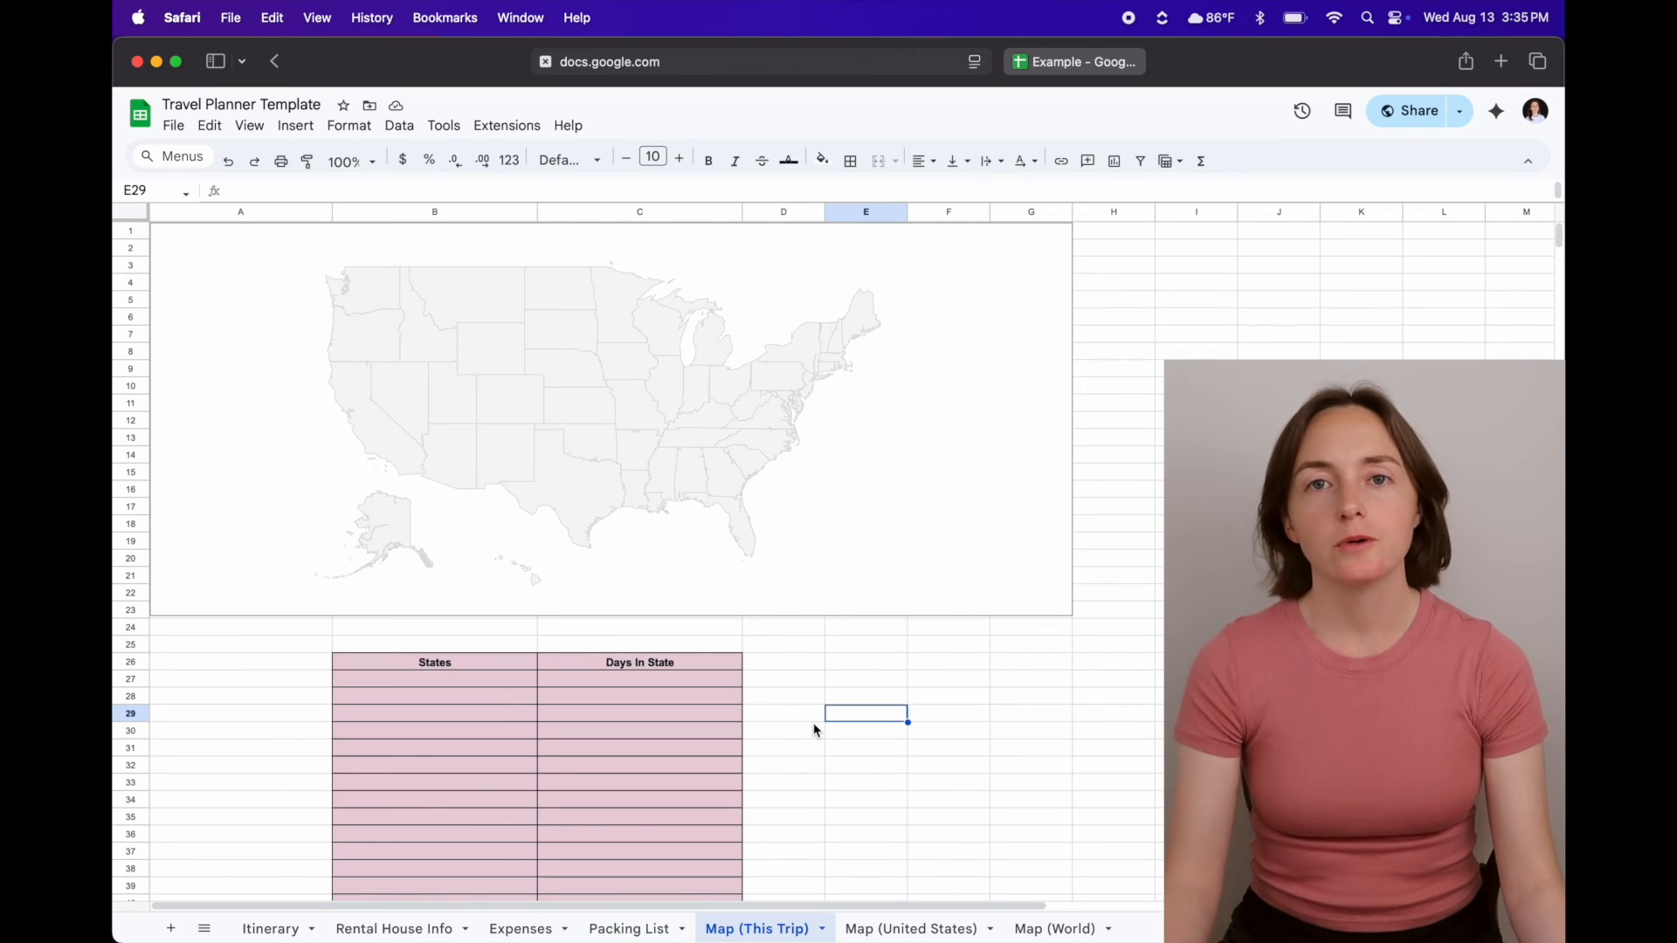
pyautogui.click(887, 686)
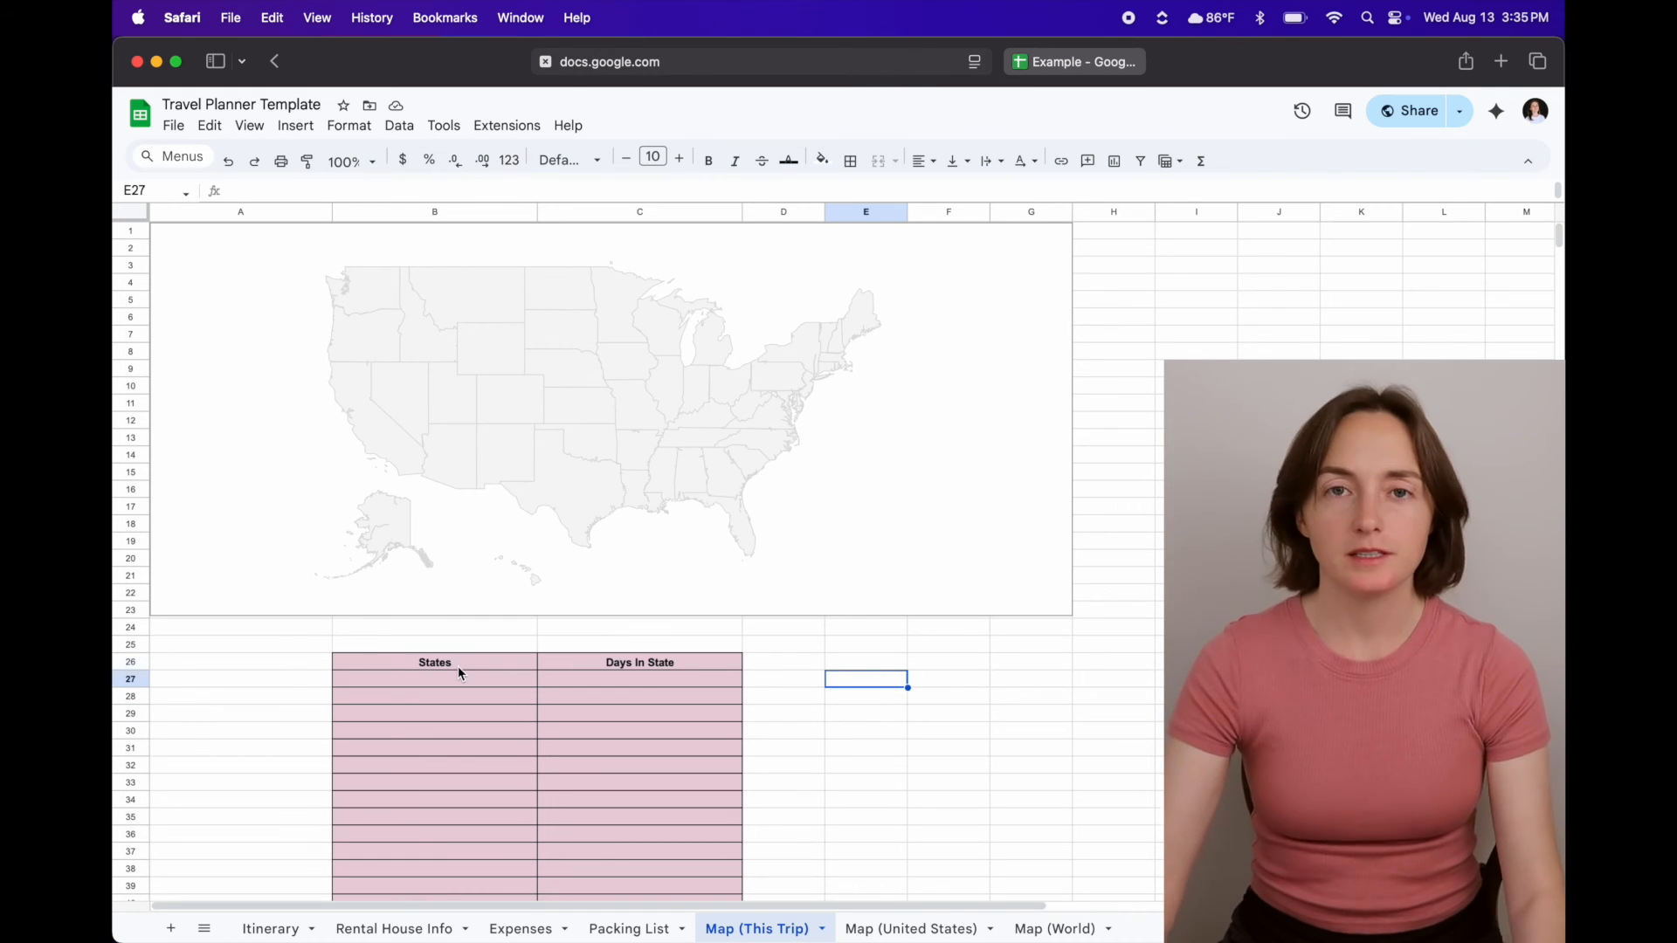
# - Switch to the Travel Planner Example and add a new sheet named "US Map"
pyautogui.click(1078, 63)
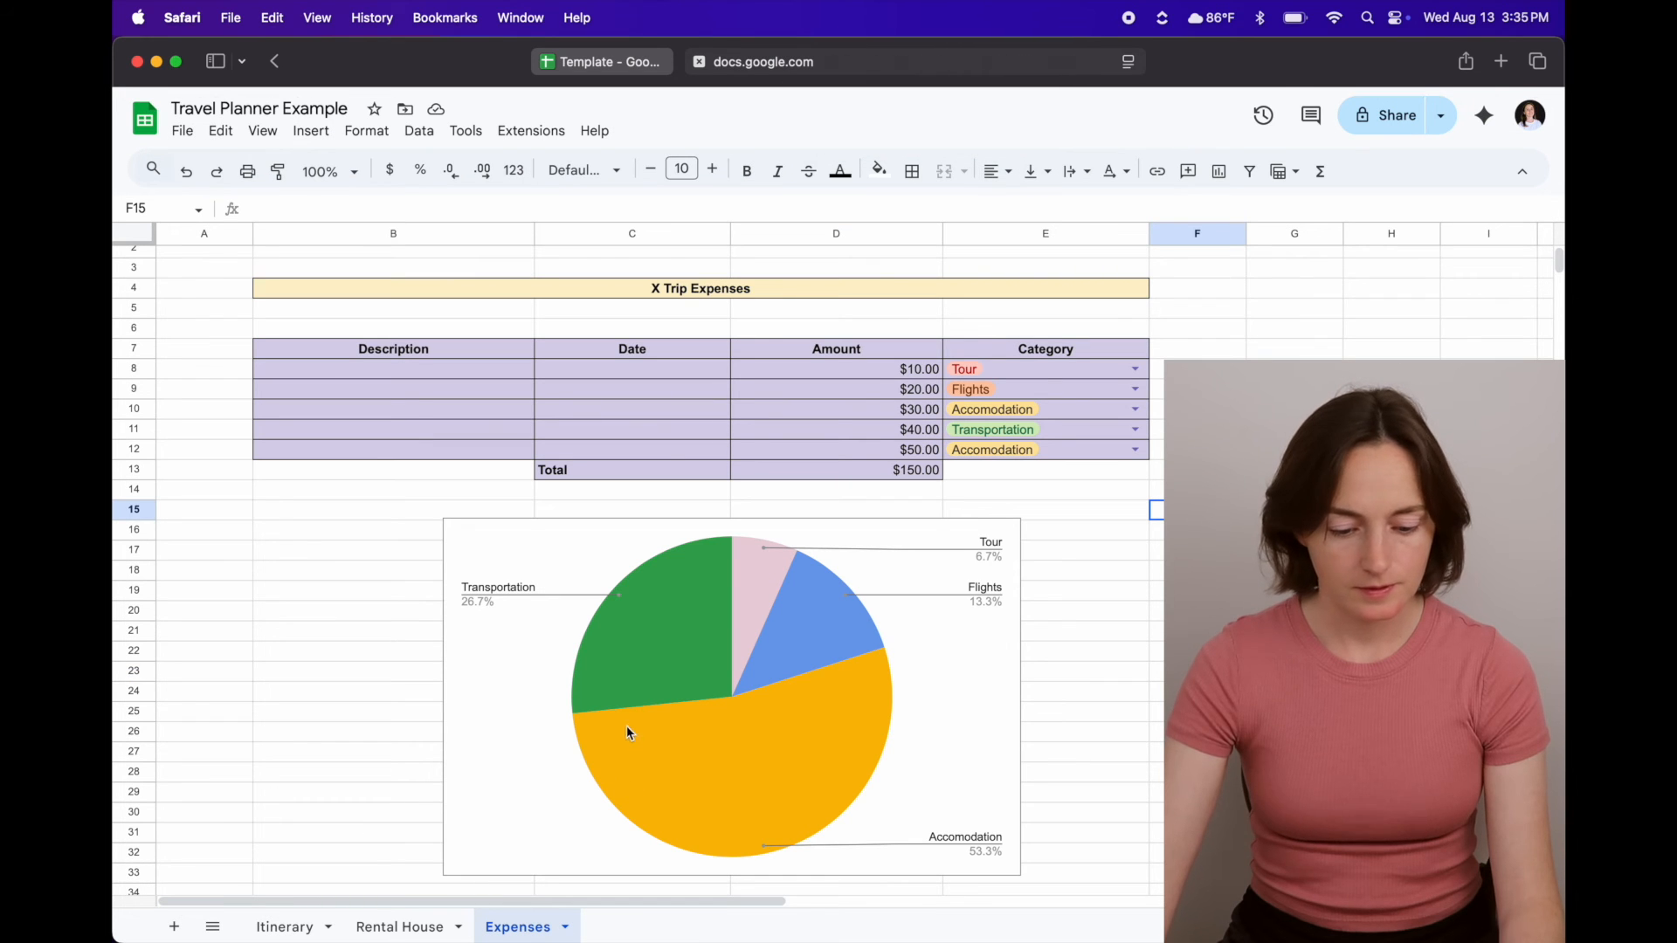
pyautogui.click(175, 928)
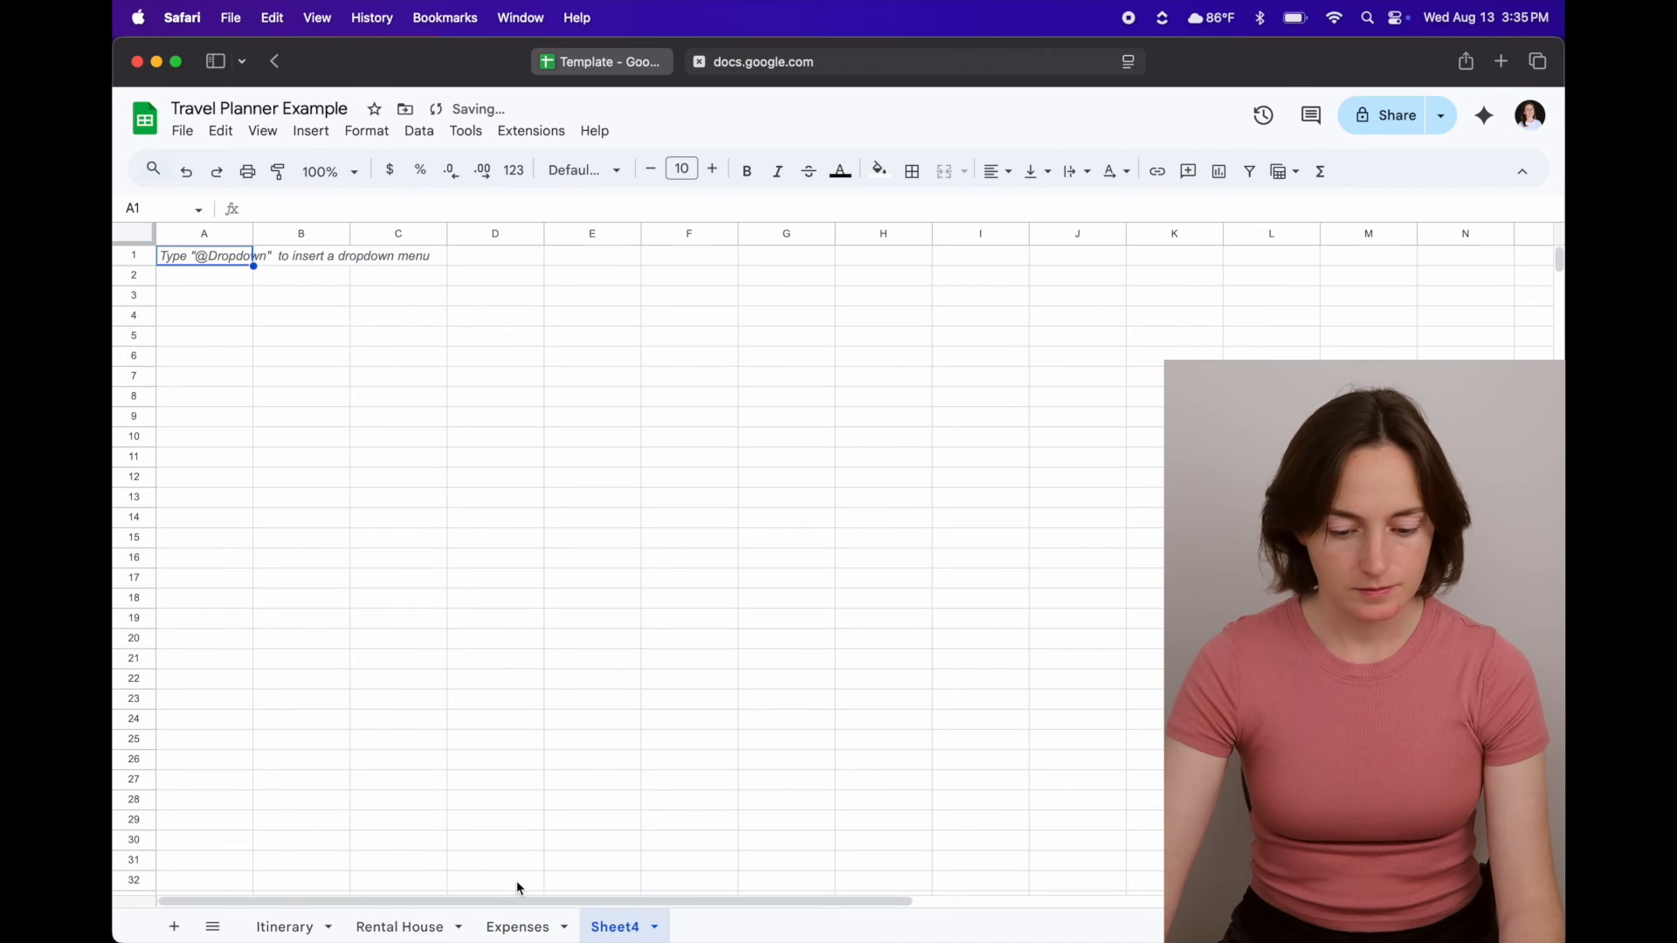
pyautogui.click(659, 927)
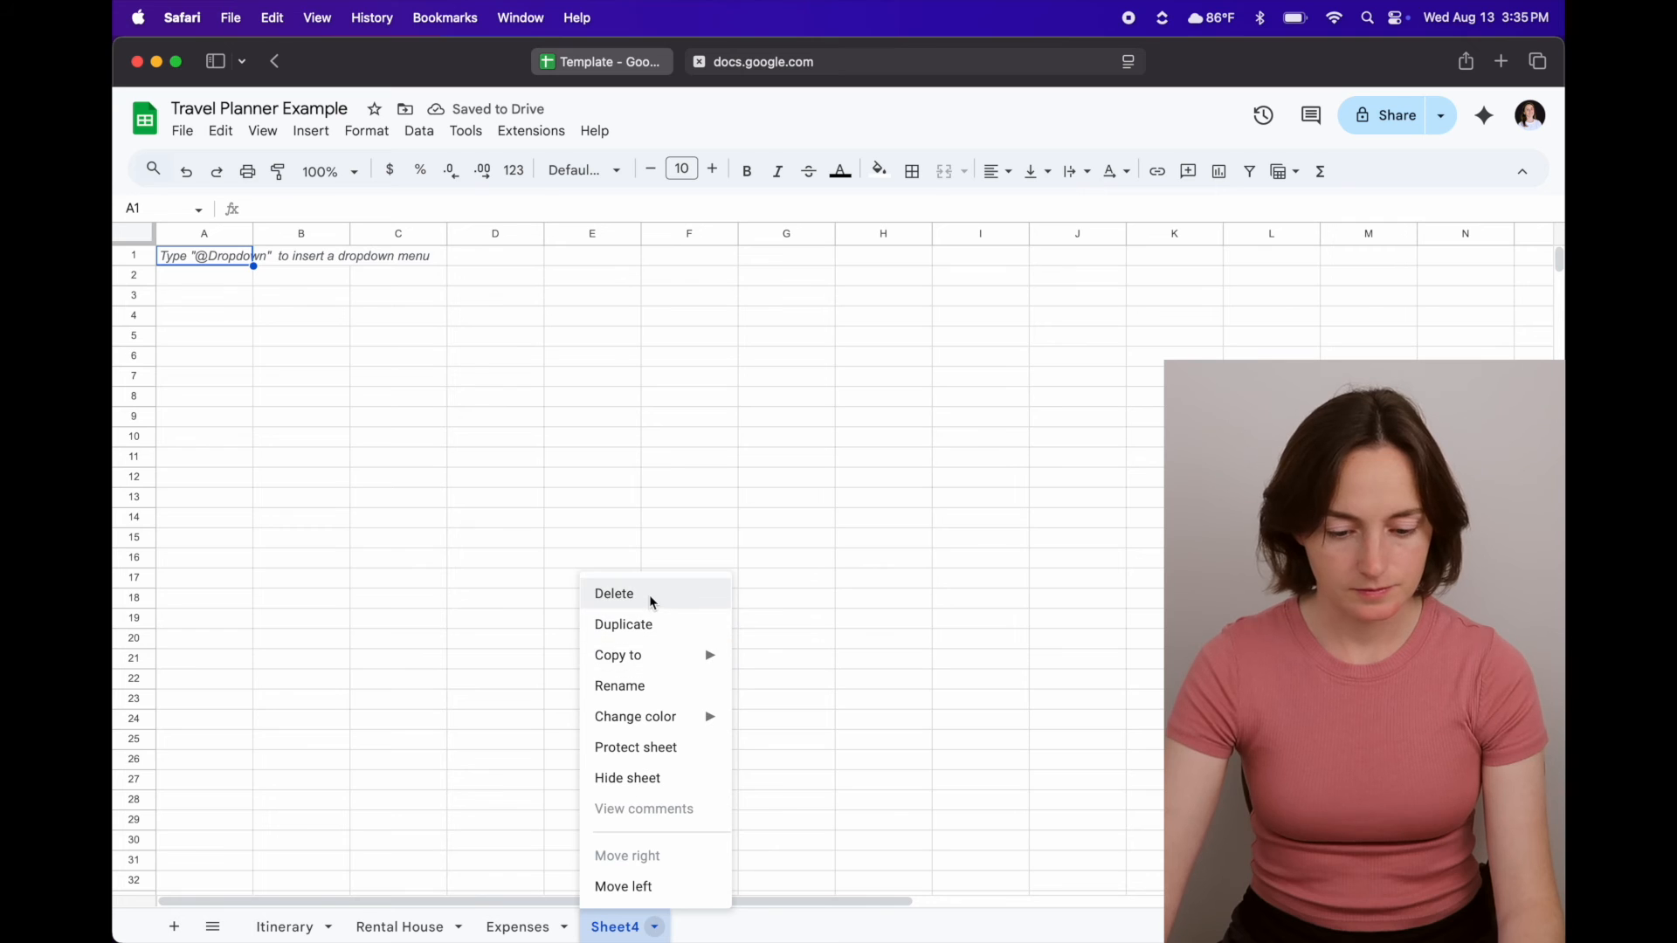
pyautogui.click(652, 688)
pyautogui.write('U')
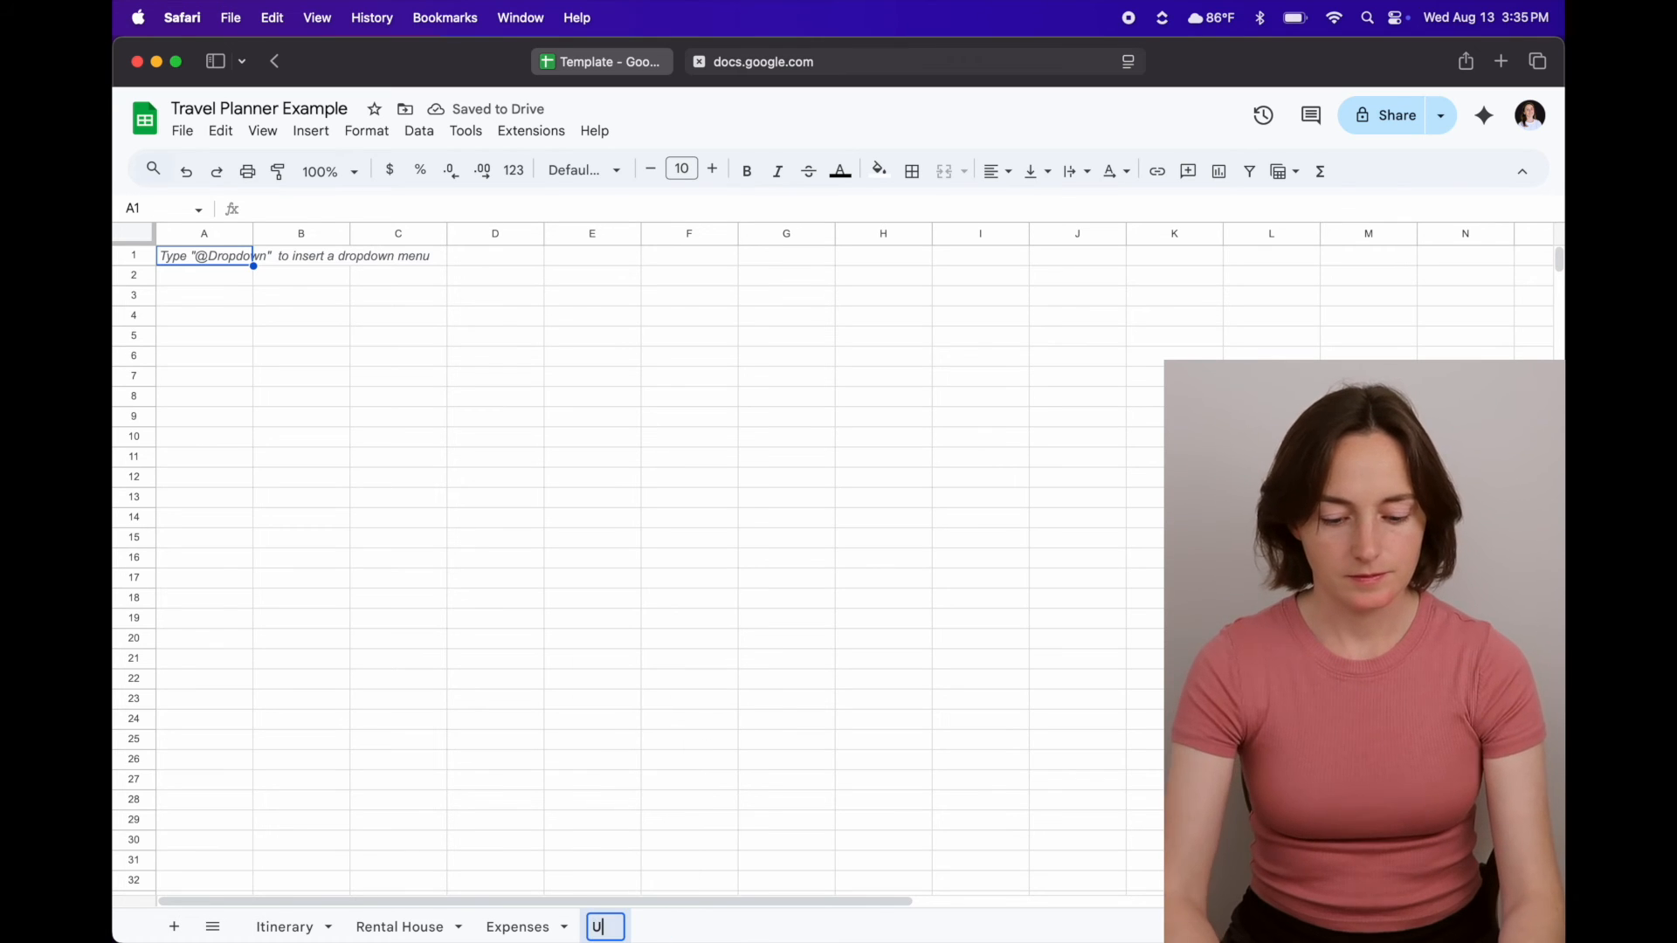
pyautogui.write('s Map')
pyautogui.click(869, 525)
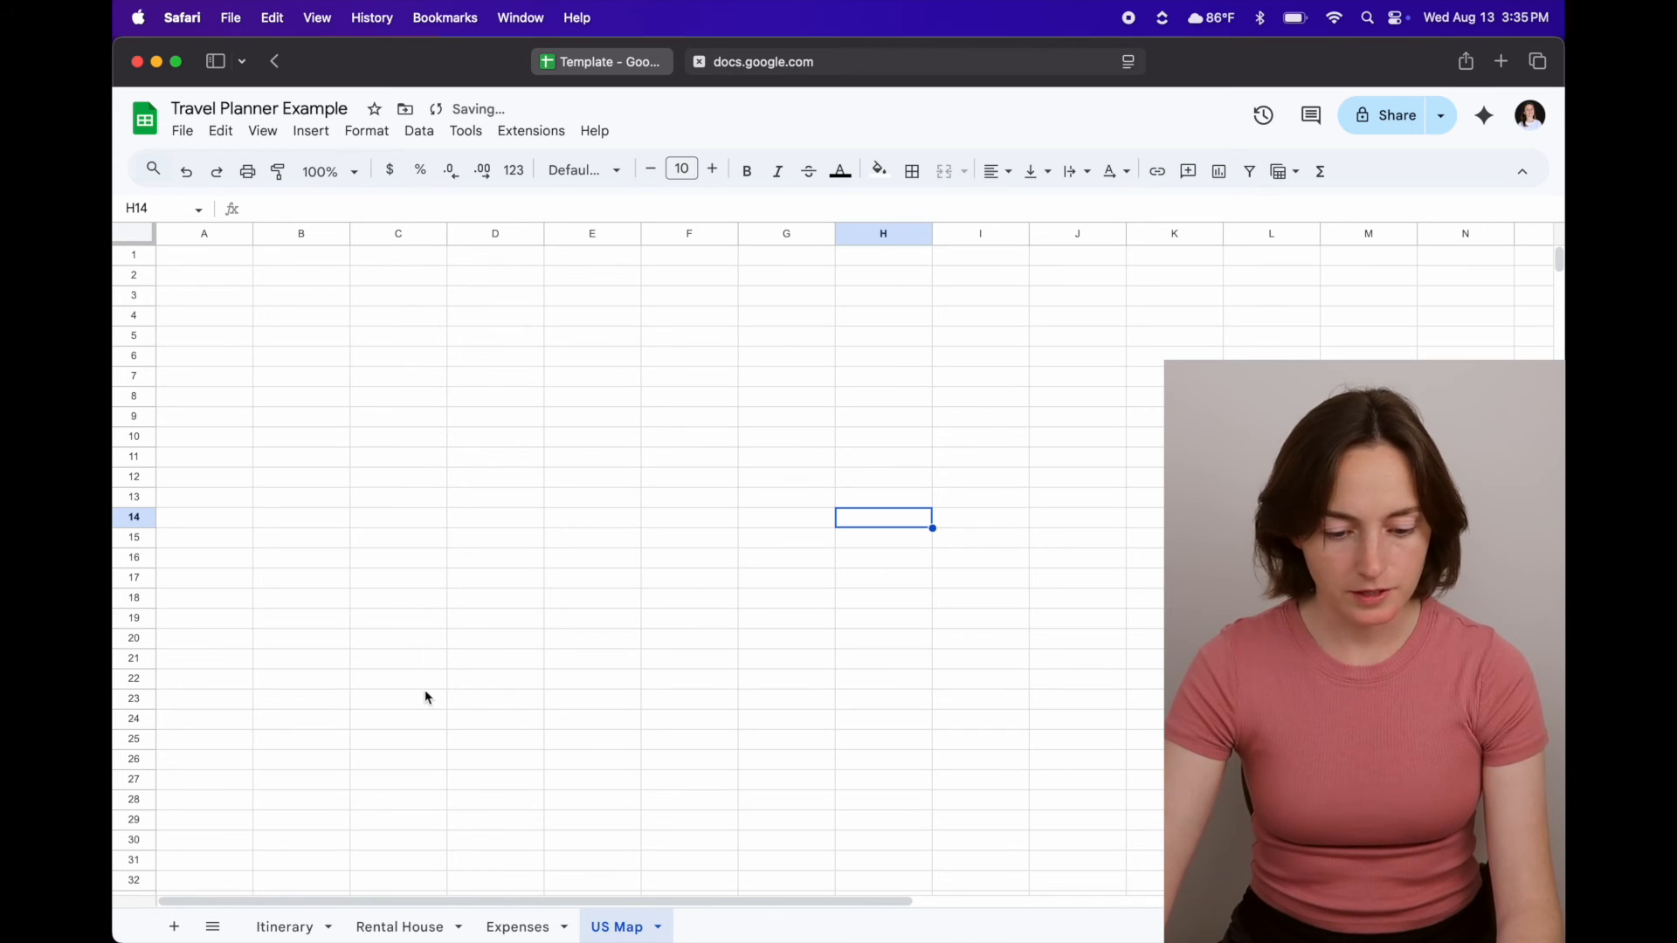
# - Widen columns C and D to about twice their width and fill C19:D27 with light magenta 3
pyautogui.moveTo(447, 233); pyautogui.dragTo(546, 247)
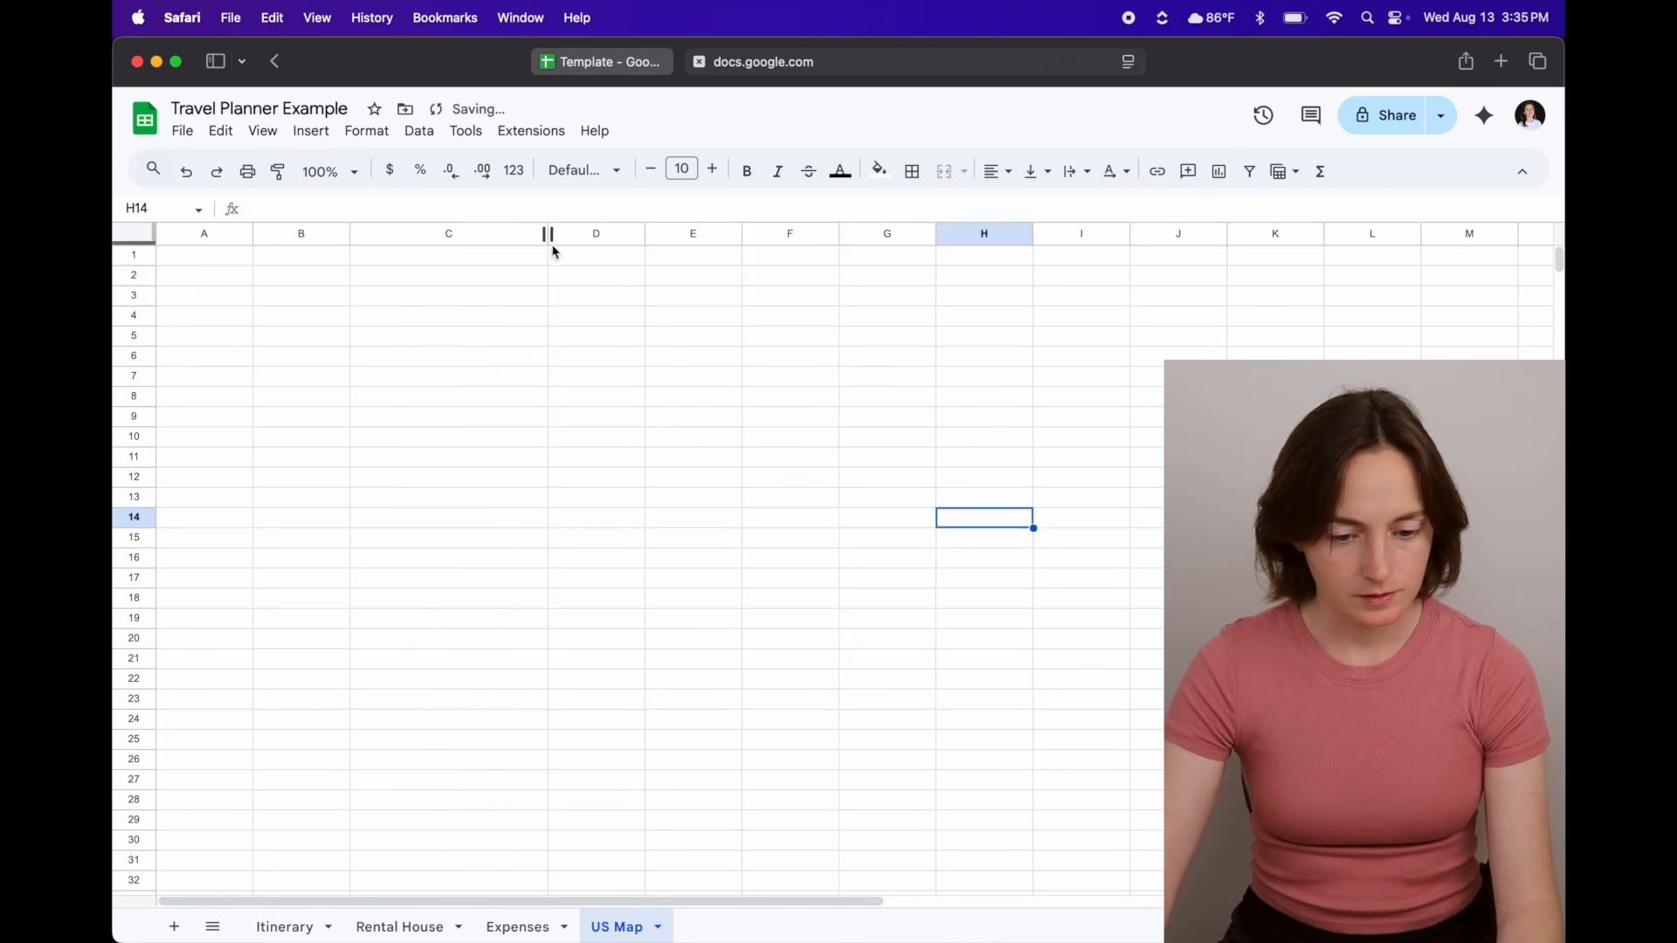
pyautogui.moveTo(645, 234); pyautogui.dragTo(762, 238)
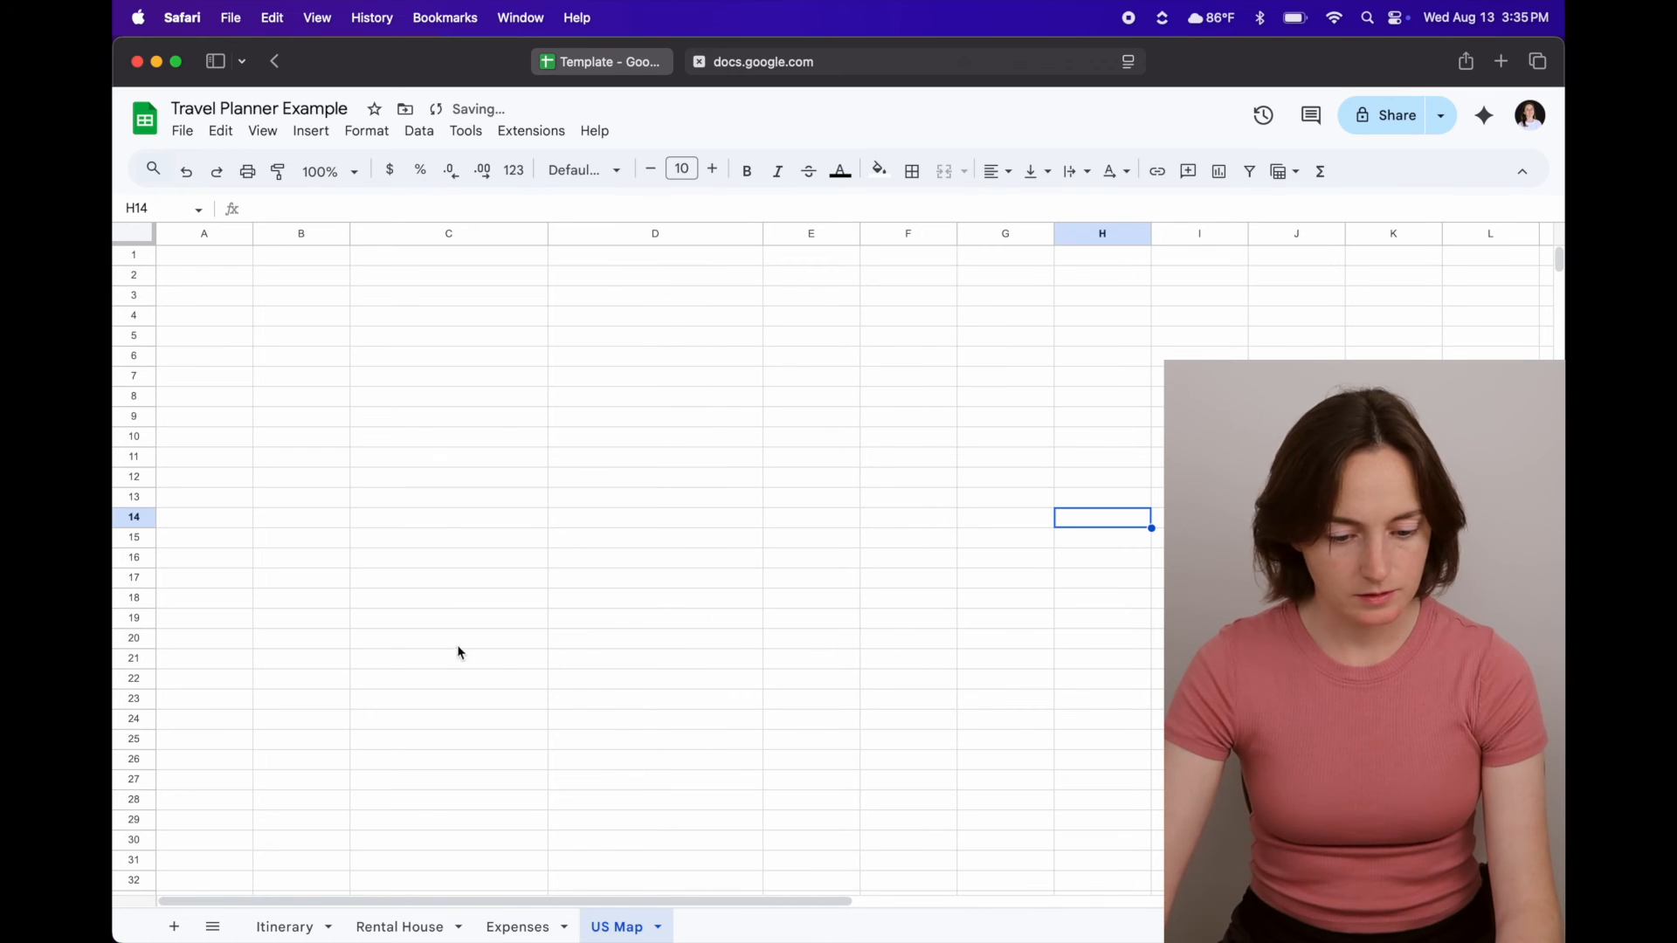
pyautogui.moveTo(420, 618); pyautogui.dragTo(751, 780)
pyautogui.click(878, 171)
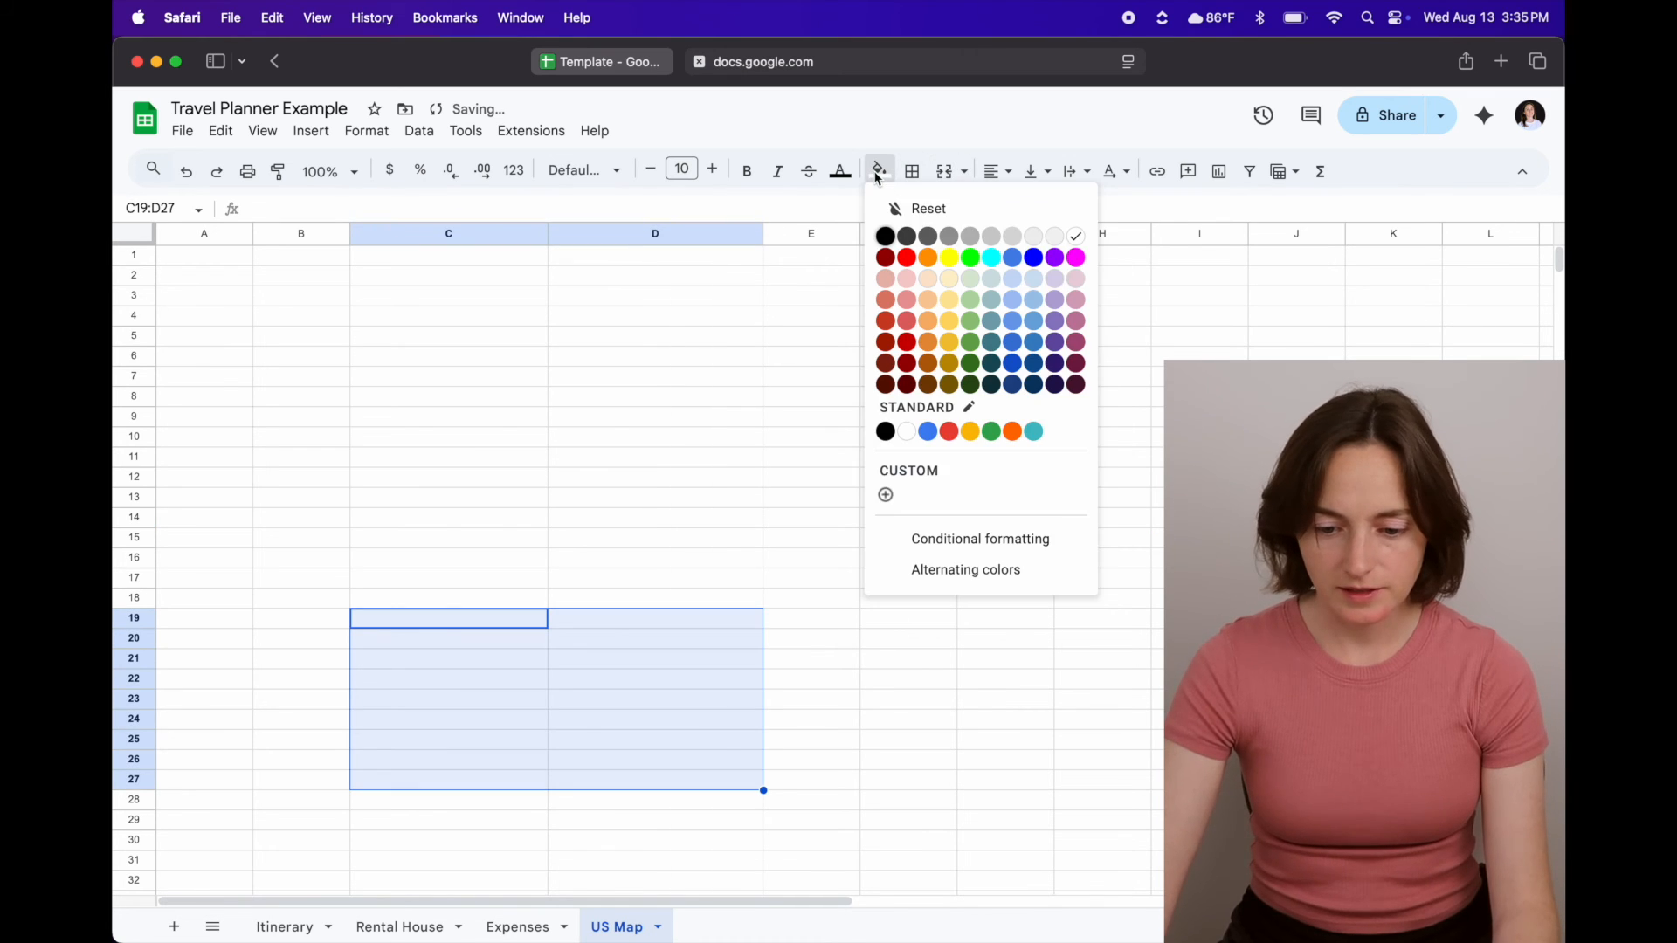
pyautogui.click(1062, 281)
pyautogui.click(591, 659)
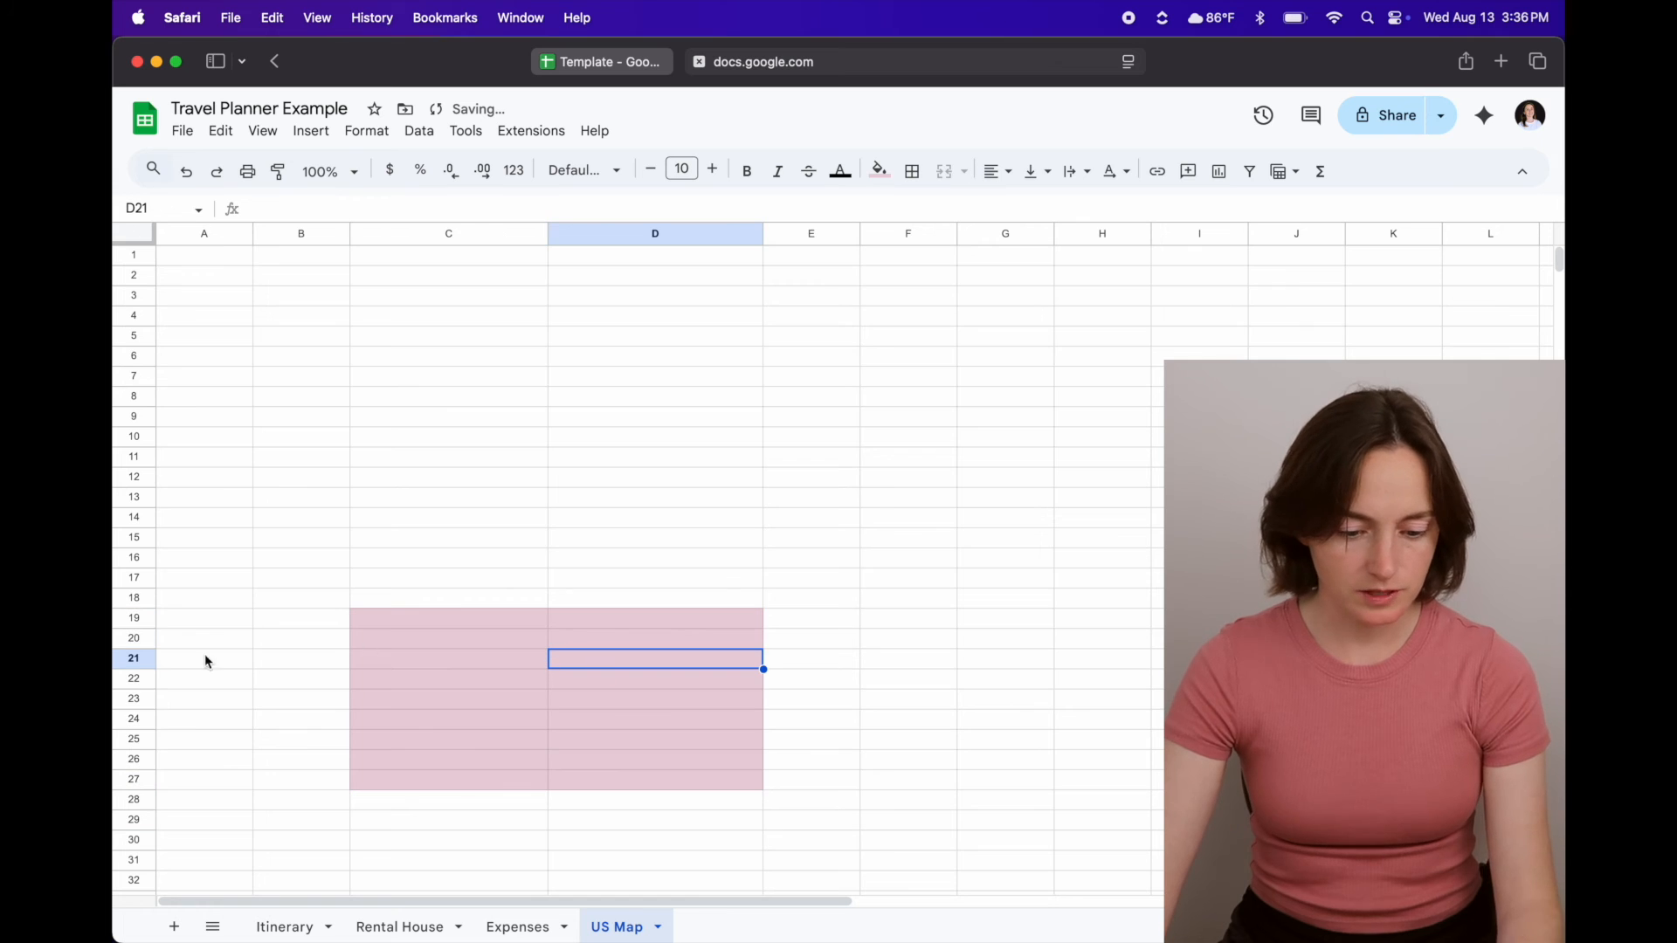
# - Apply borders to all cells of the filled range C19:D27
pyautogui.moveTo(443, 625); pyautogui.dragTo(634, 791)
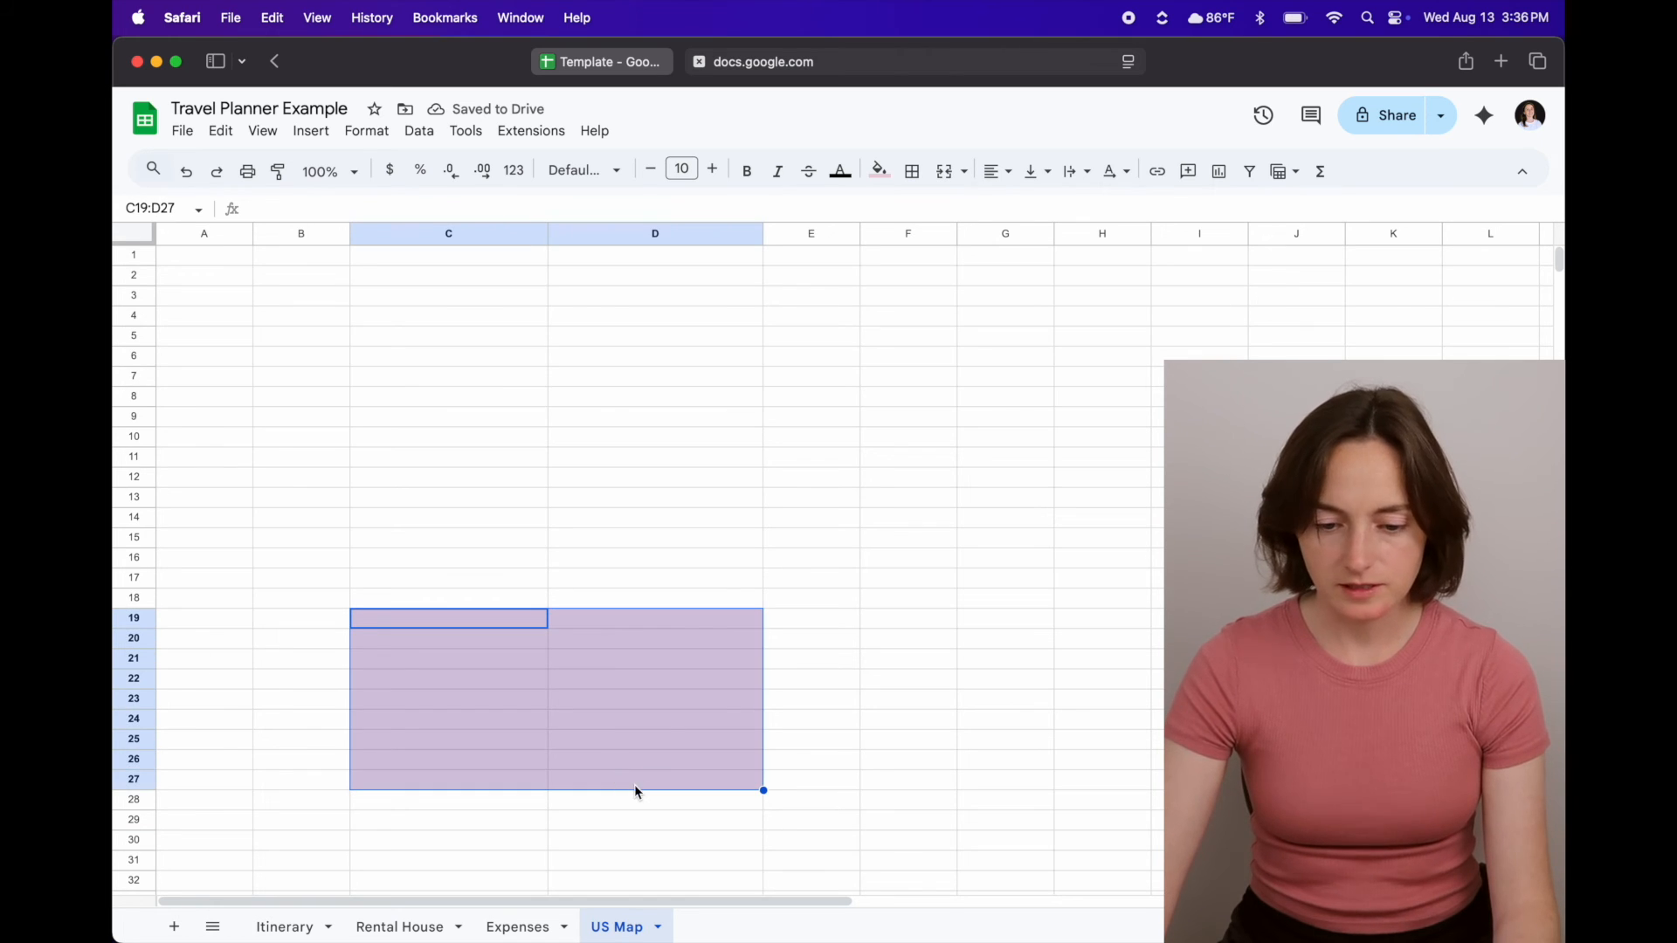
pyautogui.click(912, 171)
pyautogui.click(917, 213)
pyautogui.click(596, 565)
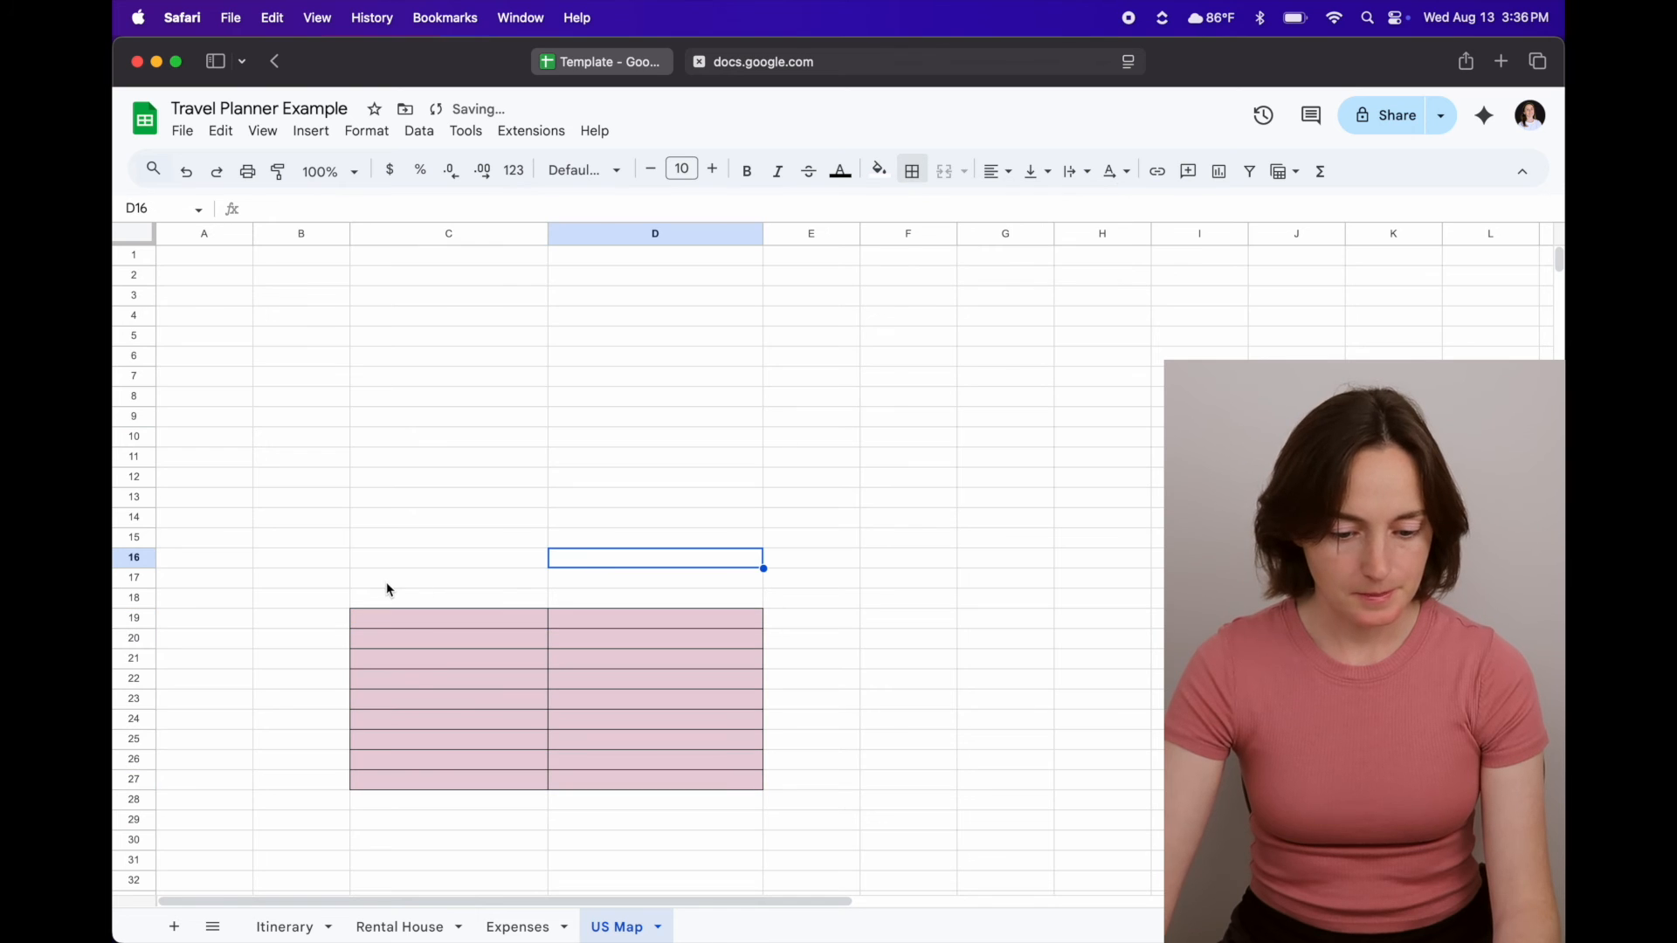
pyautogui.moveTo(419, 629); pyautogui.dragTo(629, 619)
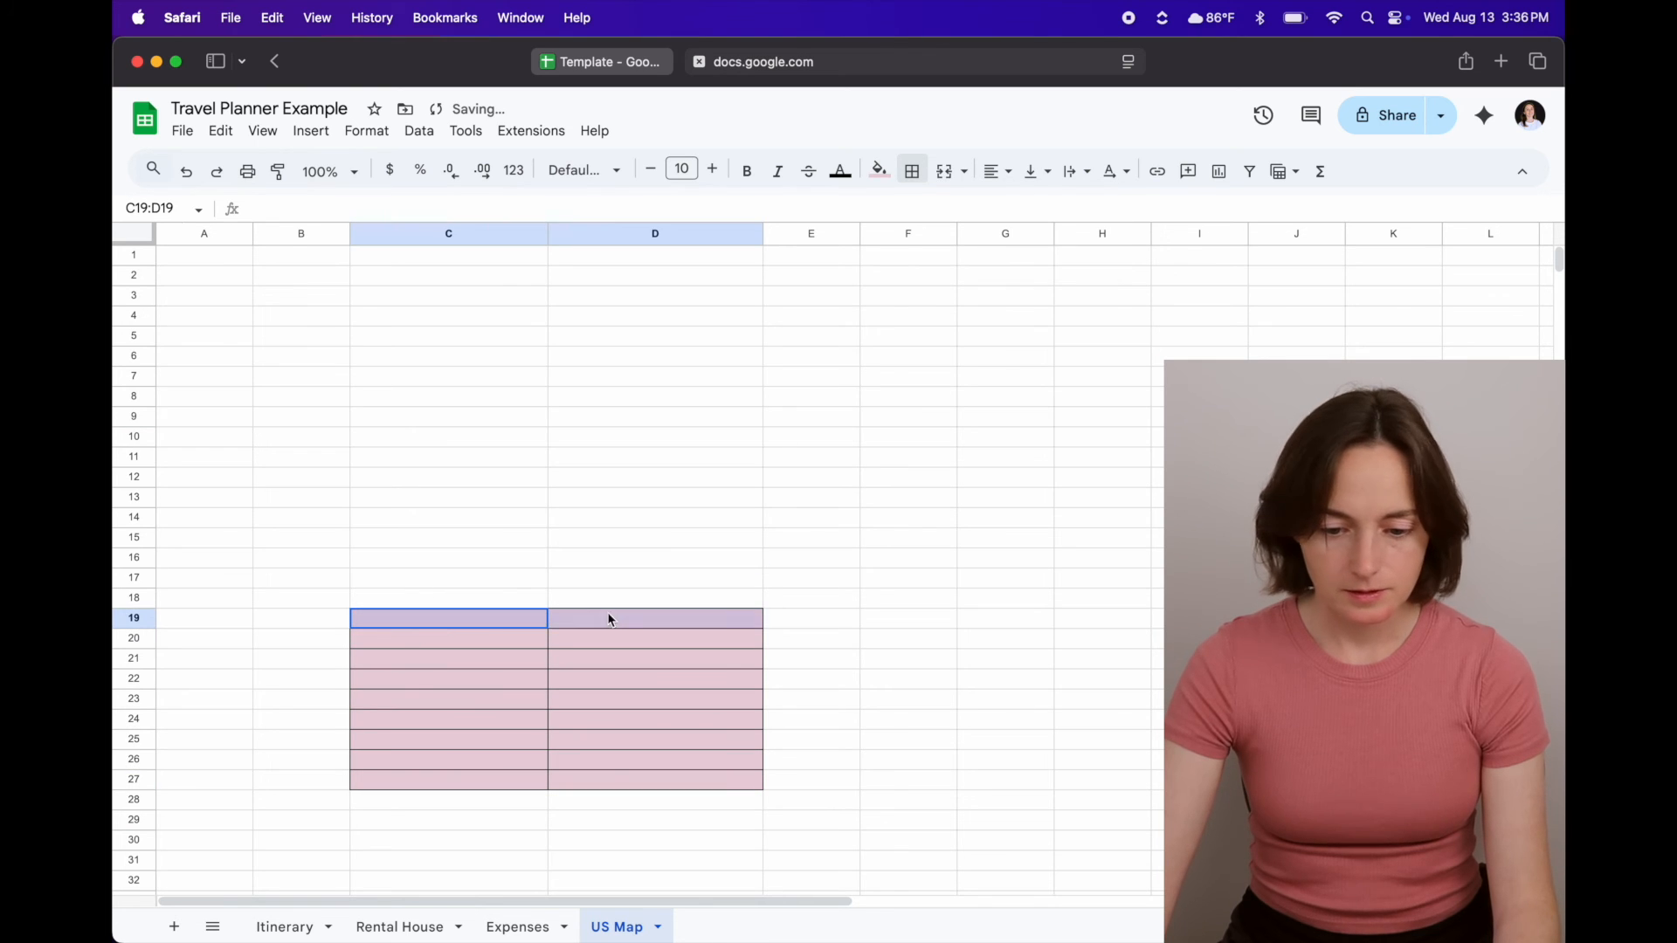
pyautogui.click(947, 172)
pyautogui.click(530, 583)
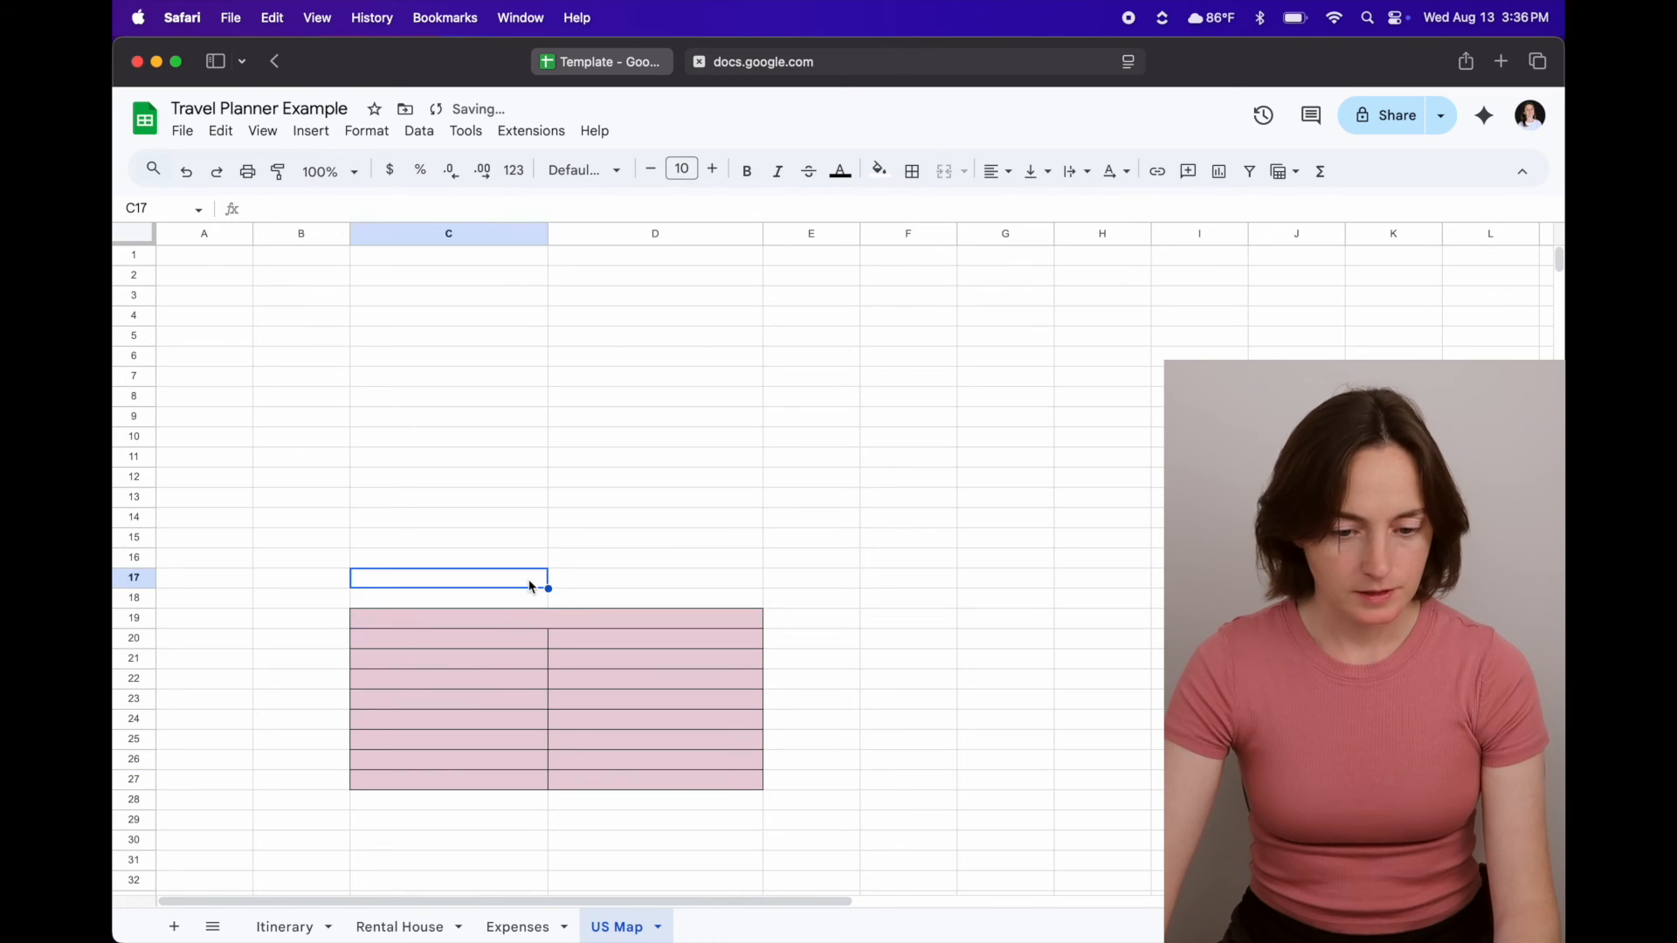
pyautogui.click(622, 63)
pyautogui.click(1074, 61)
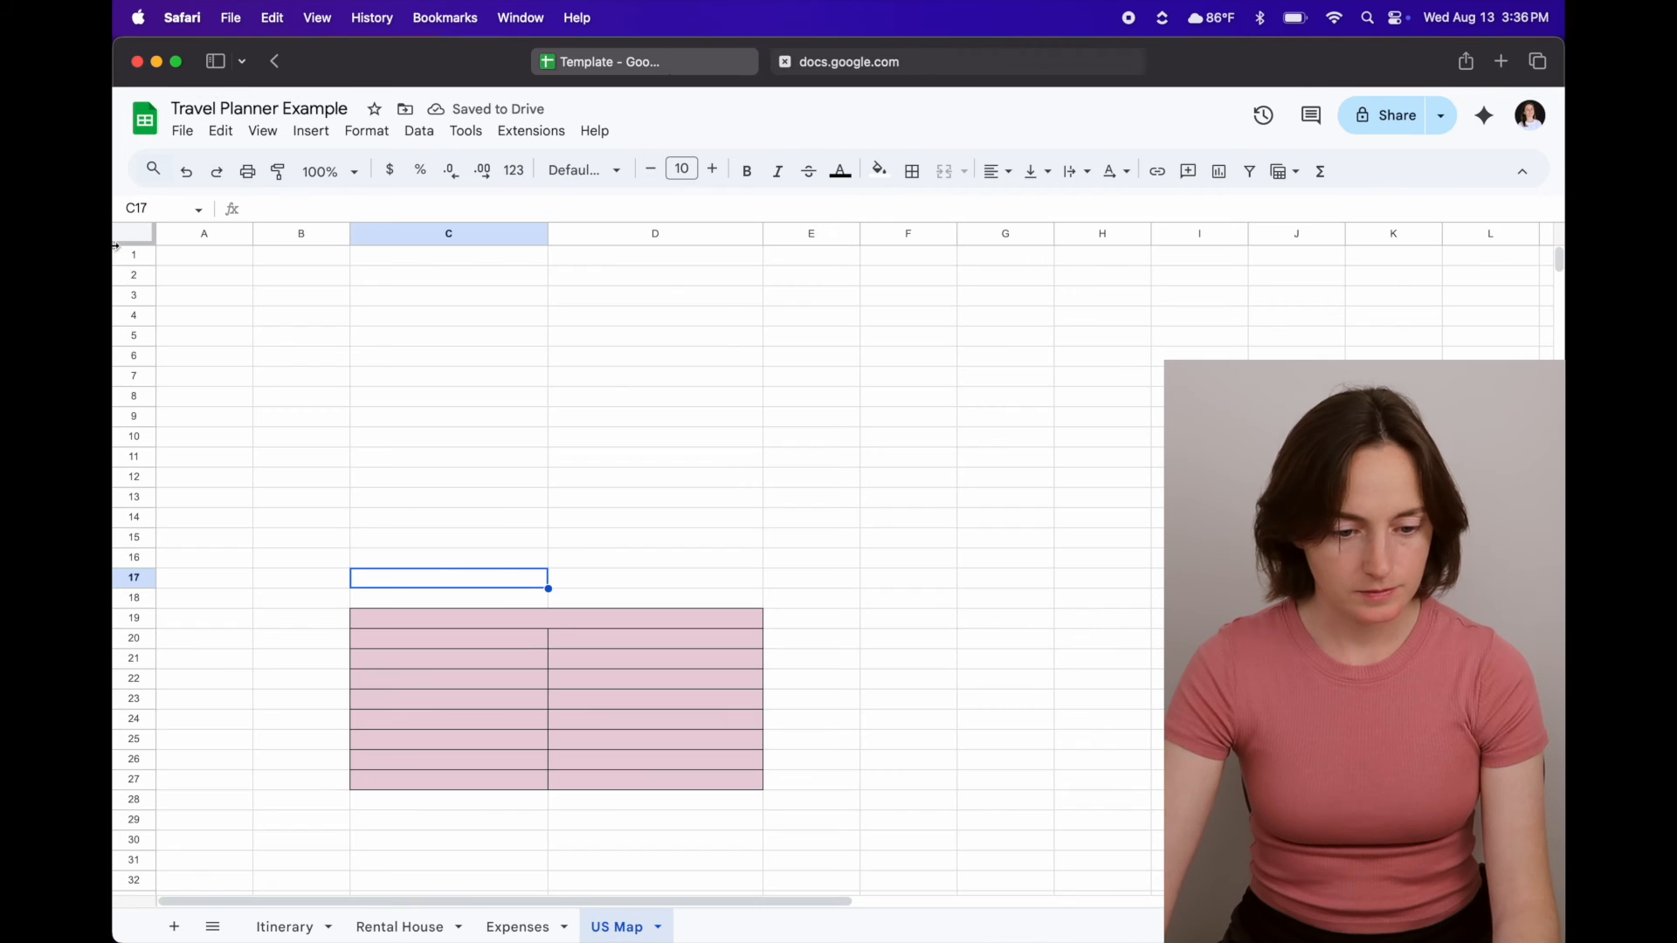
pyautogui.click(187, 172)
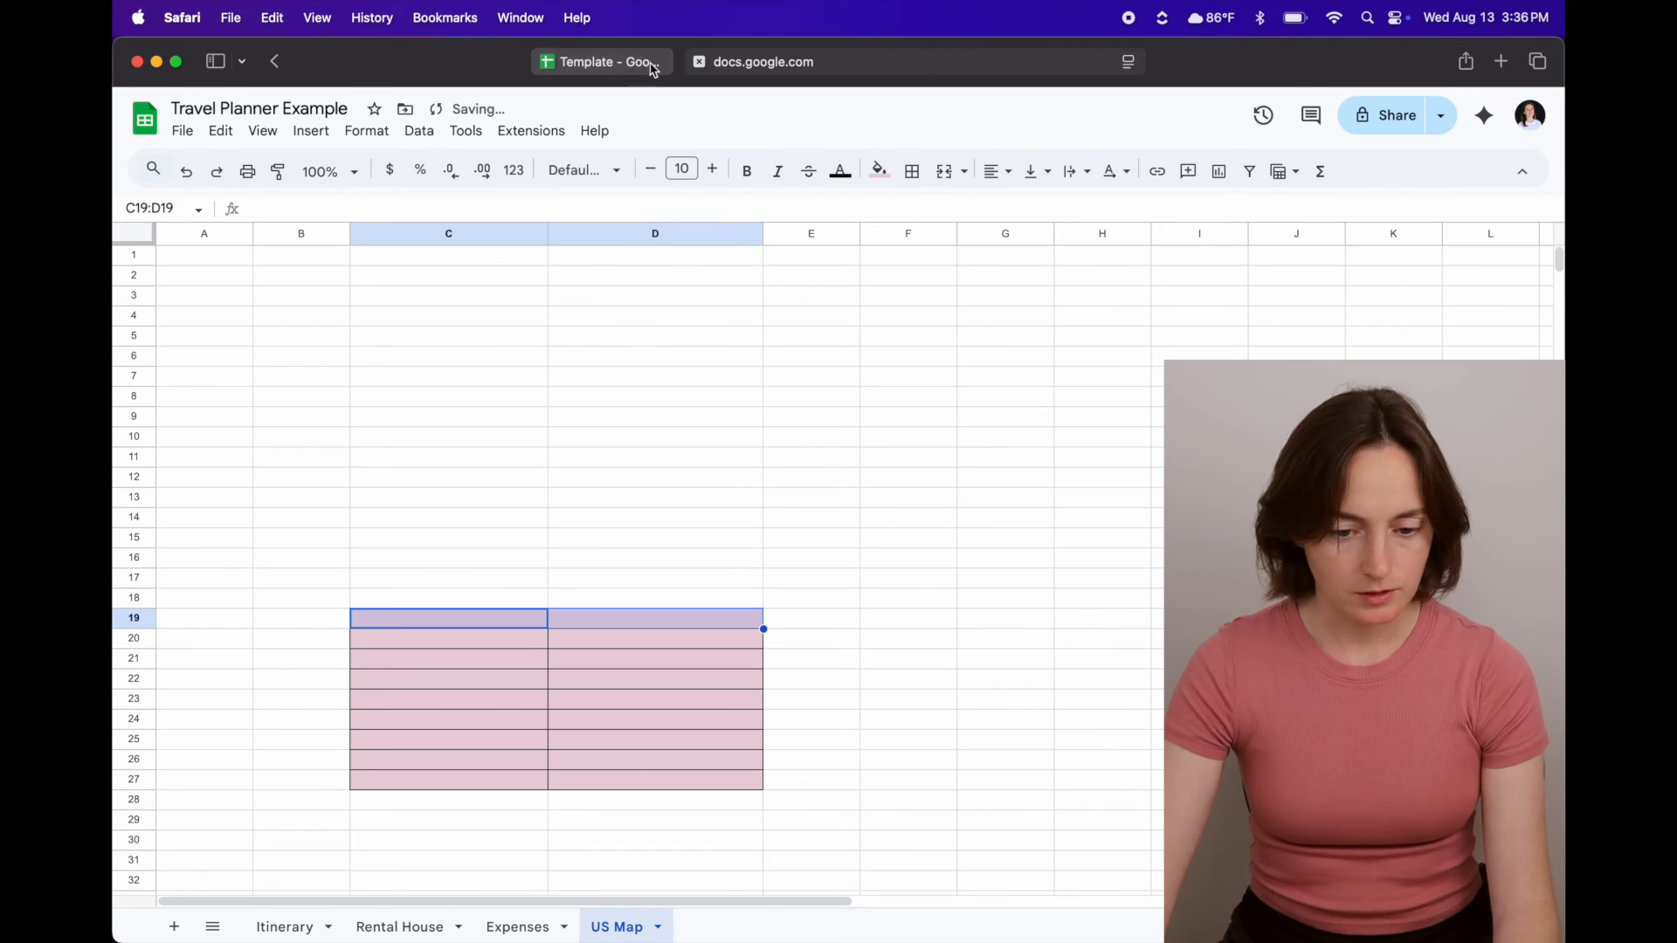
# - Check the template's map table, and enter the headers "States" in C19 and "Days in State" in D19
pyautogui.click(652, 65)
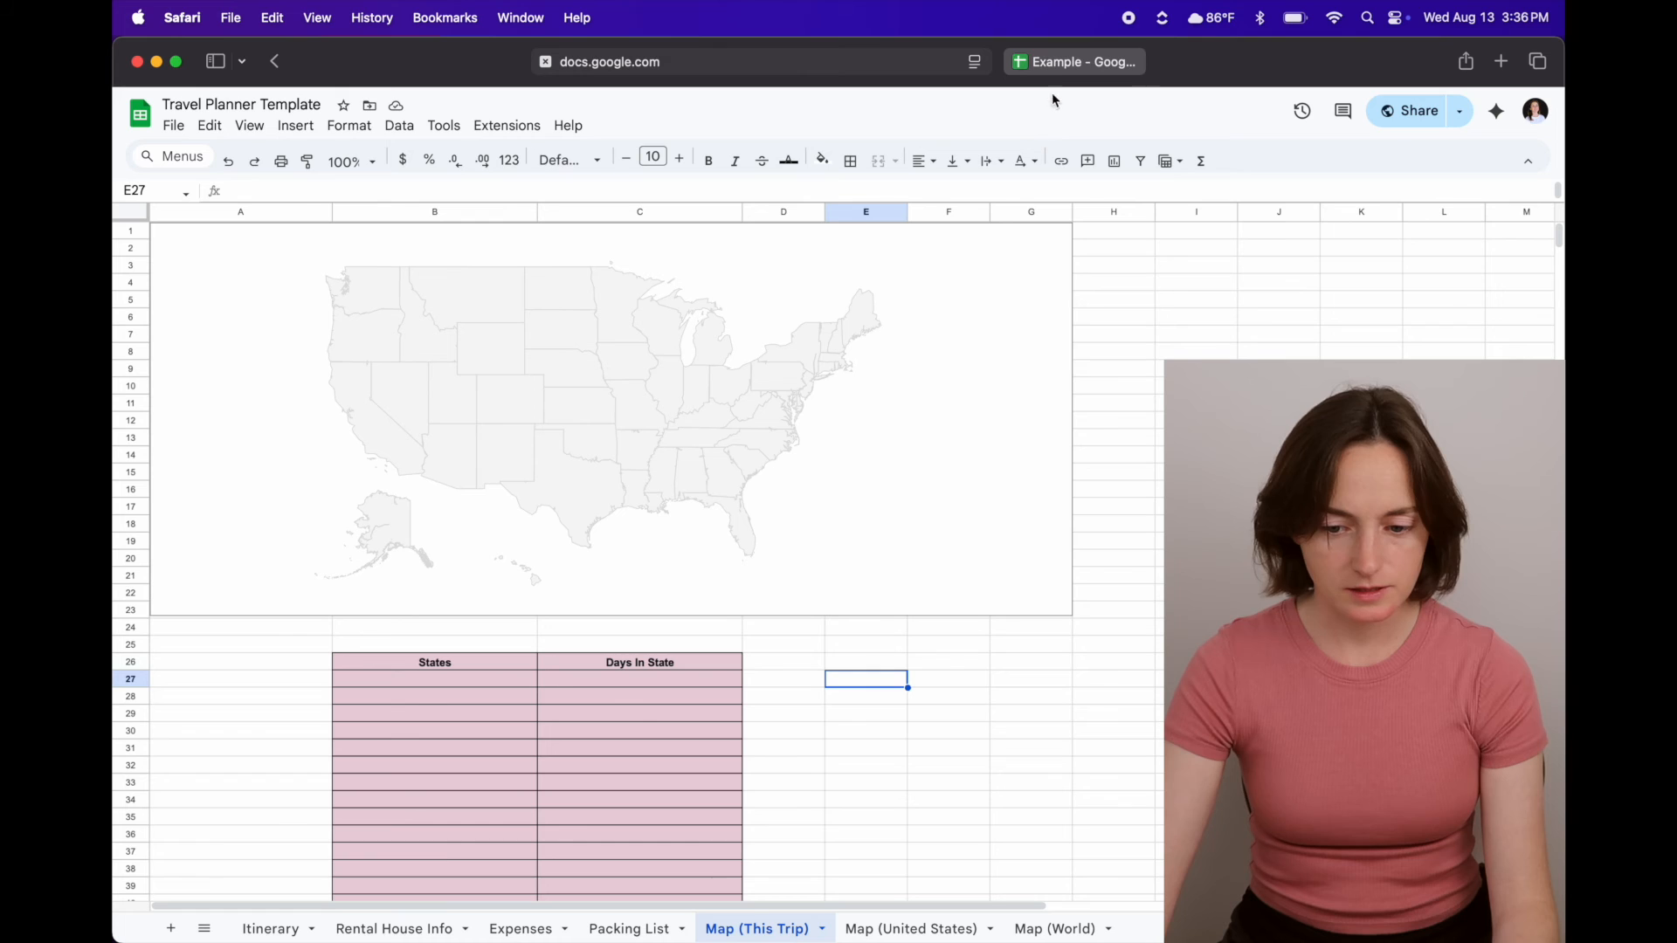
pyautogui.click(1085, 63)
pyautogui.click(489, 625)
pyautogui.write('States')
pyautogui.click(625, 624)
pyautogui.write('Days in State')
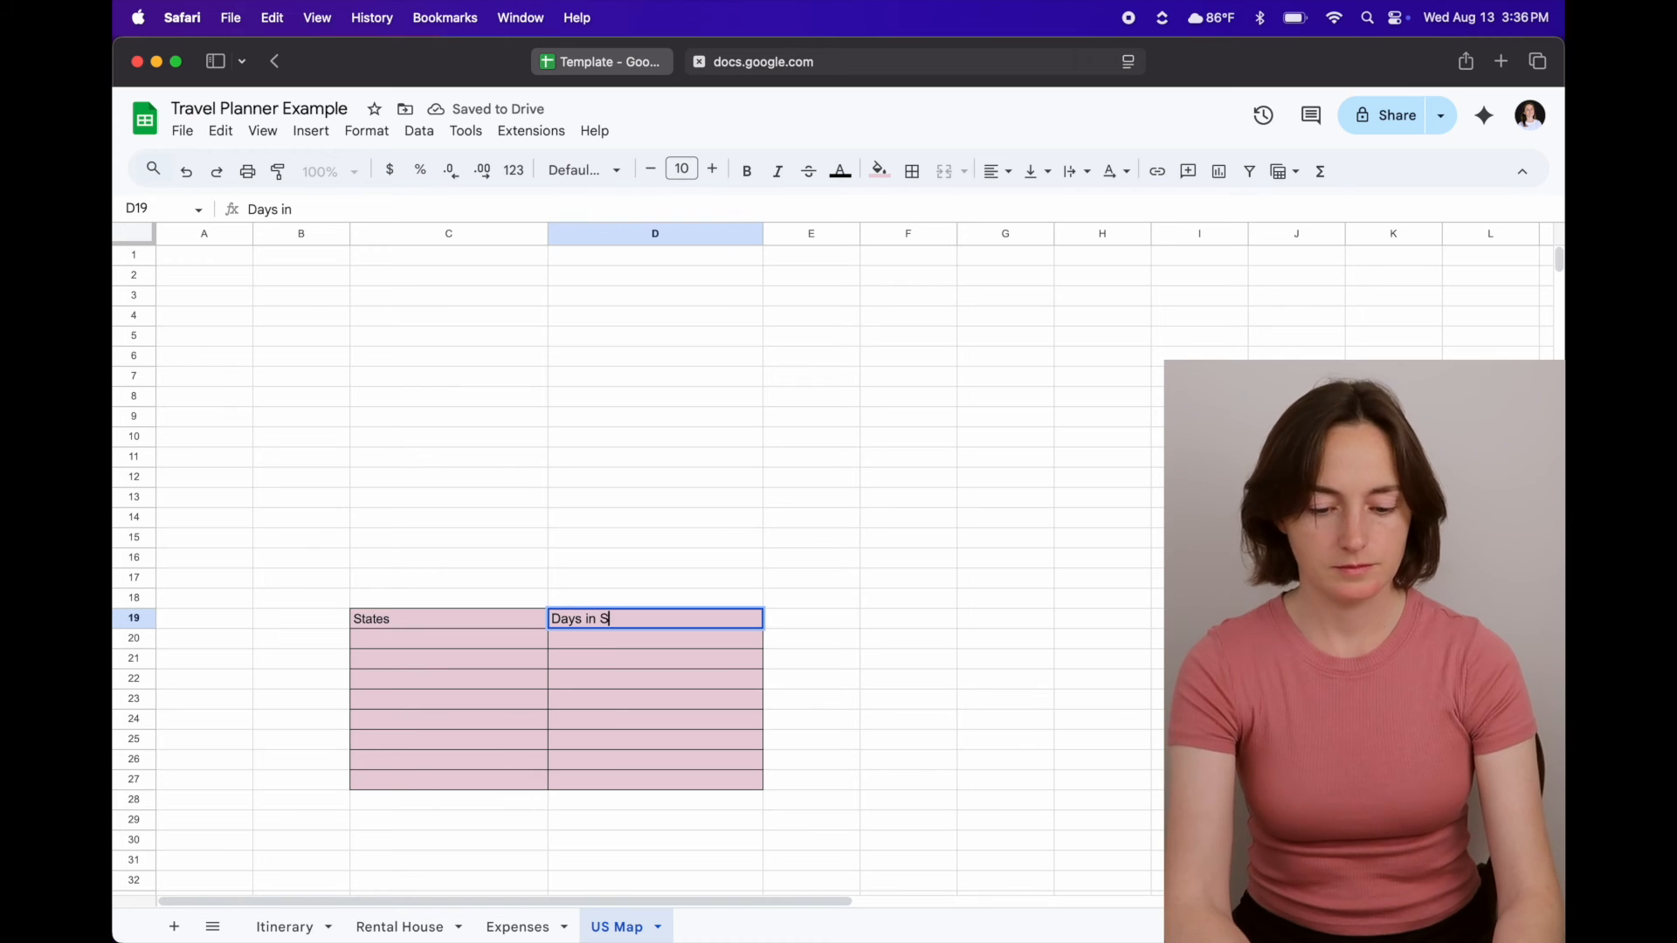
pyautogui.click(876, 723)
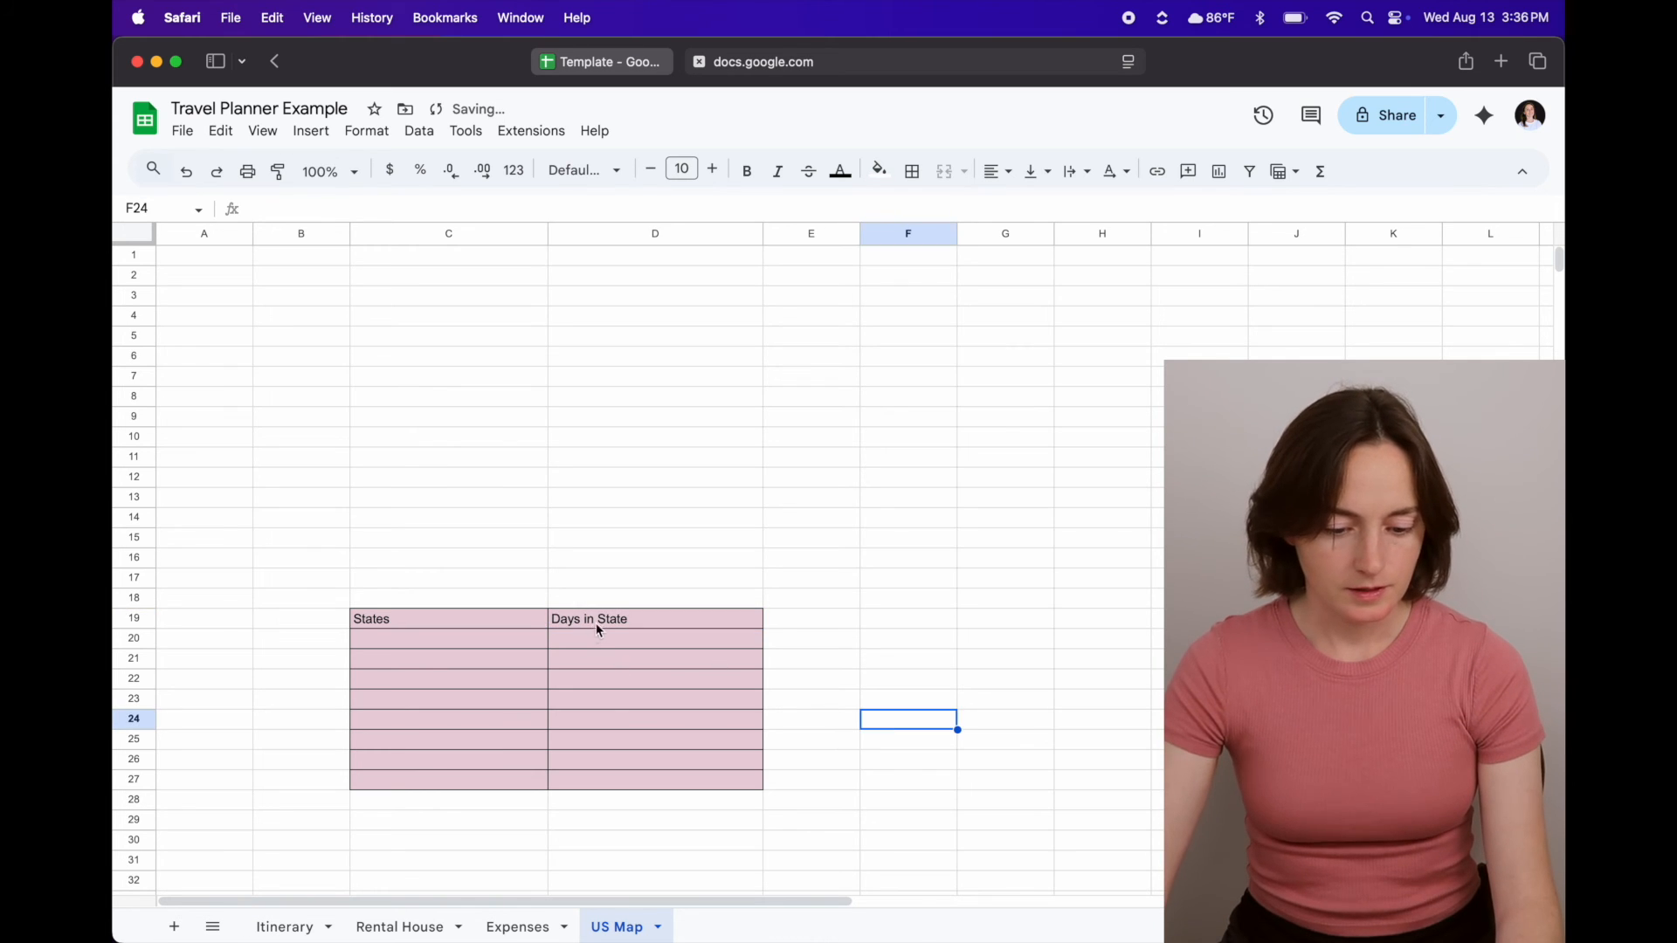
# - Make the headers in C19:D19 bold and centre them
pyautogui.moveTo(592, 624); pyautogui.dragTo(479, 617)
pyautogui.press('super+b')
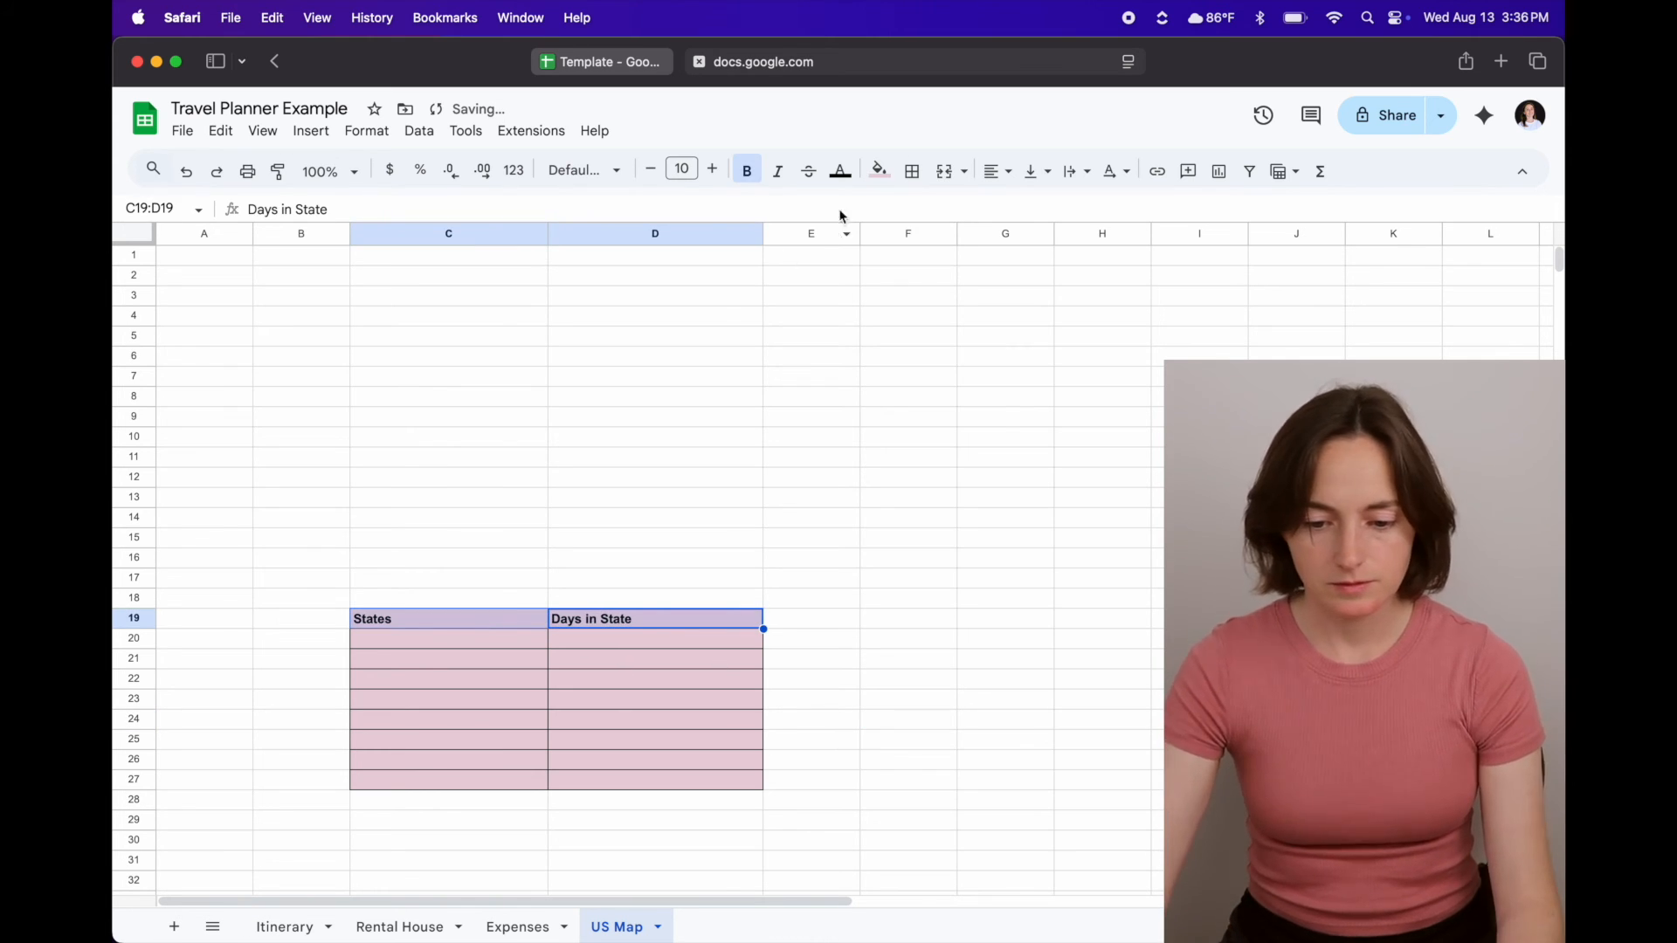
pyautogui.click(1030, 209)
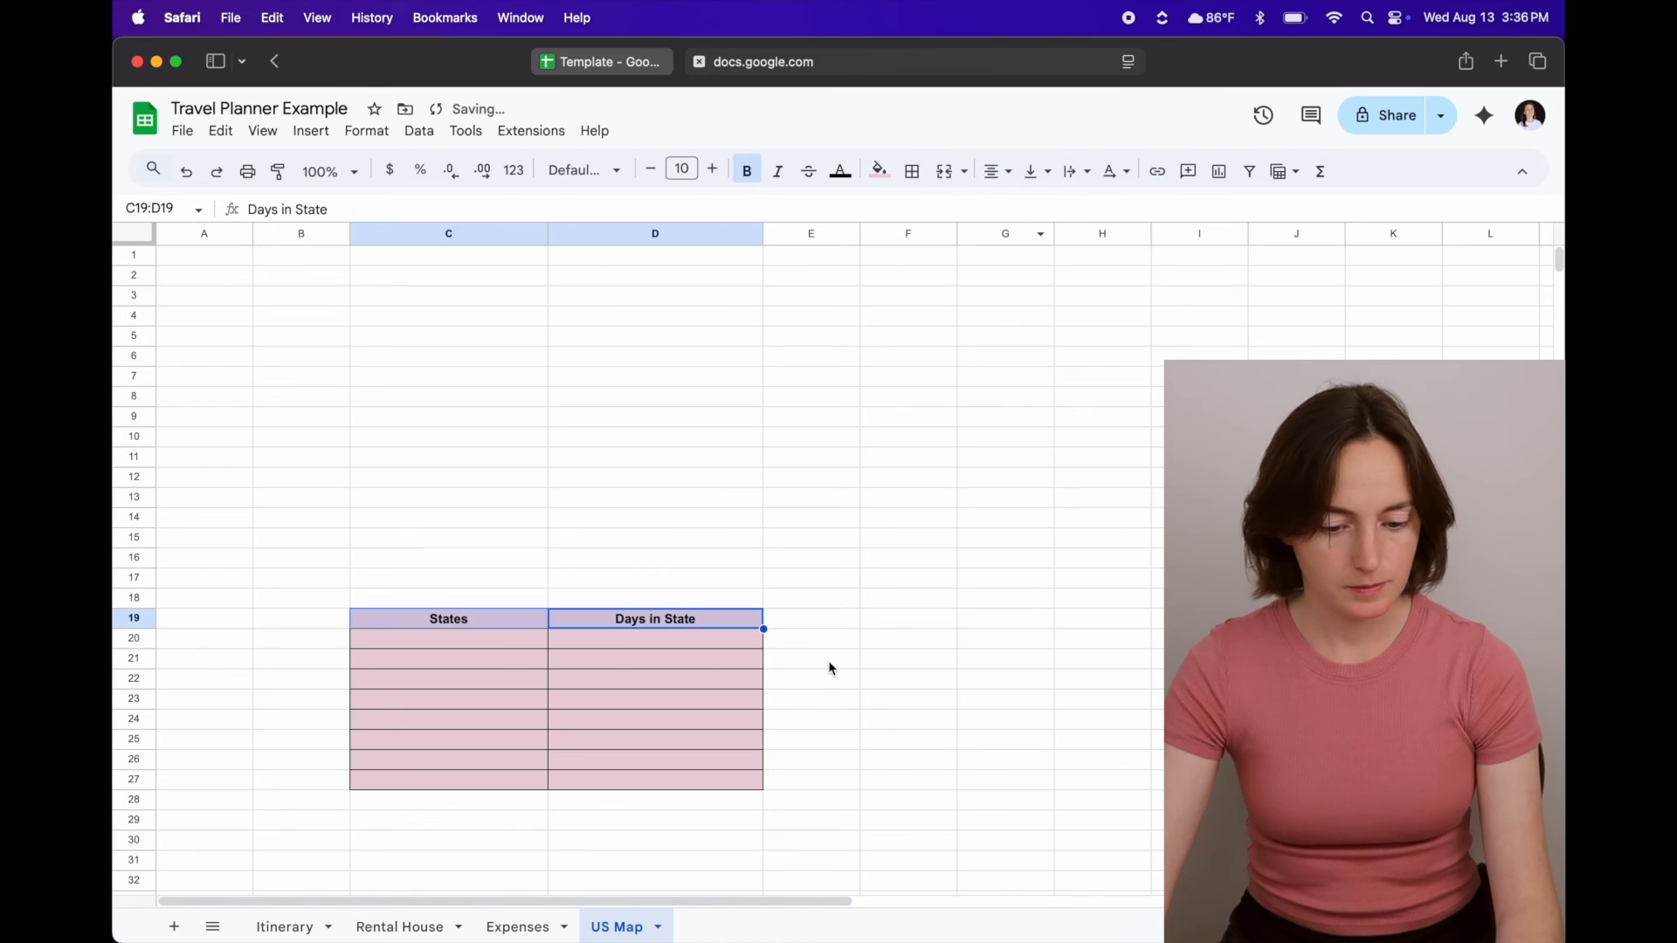
pyautogui.click(820, 748)
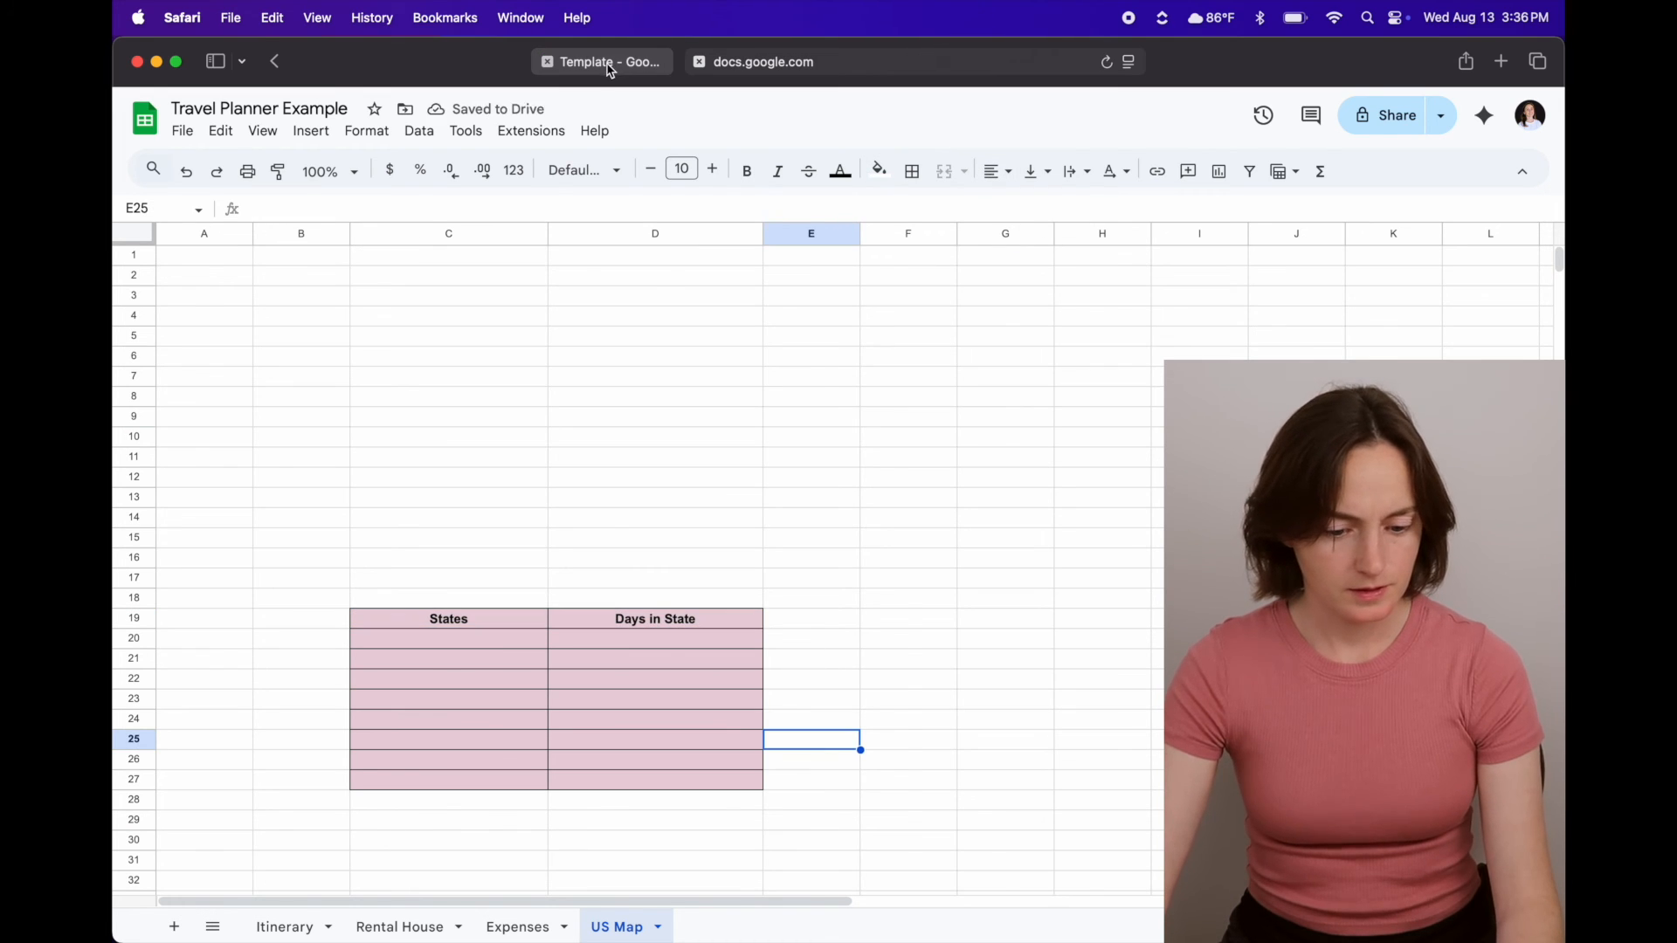
# - Check the template's map, and insert a Geo chart based on the States table C19:D27
pyautogui.click(603, 63)
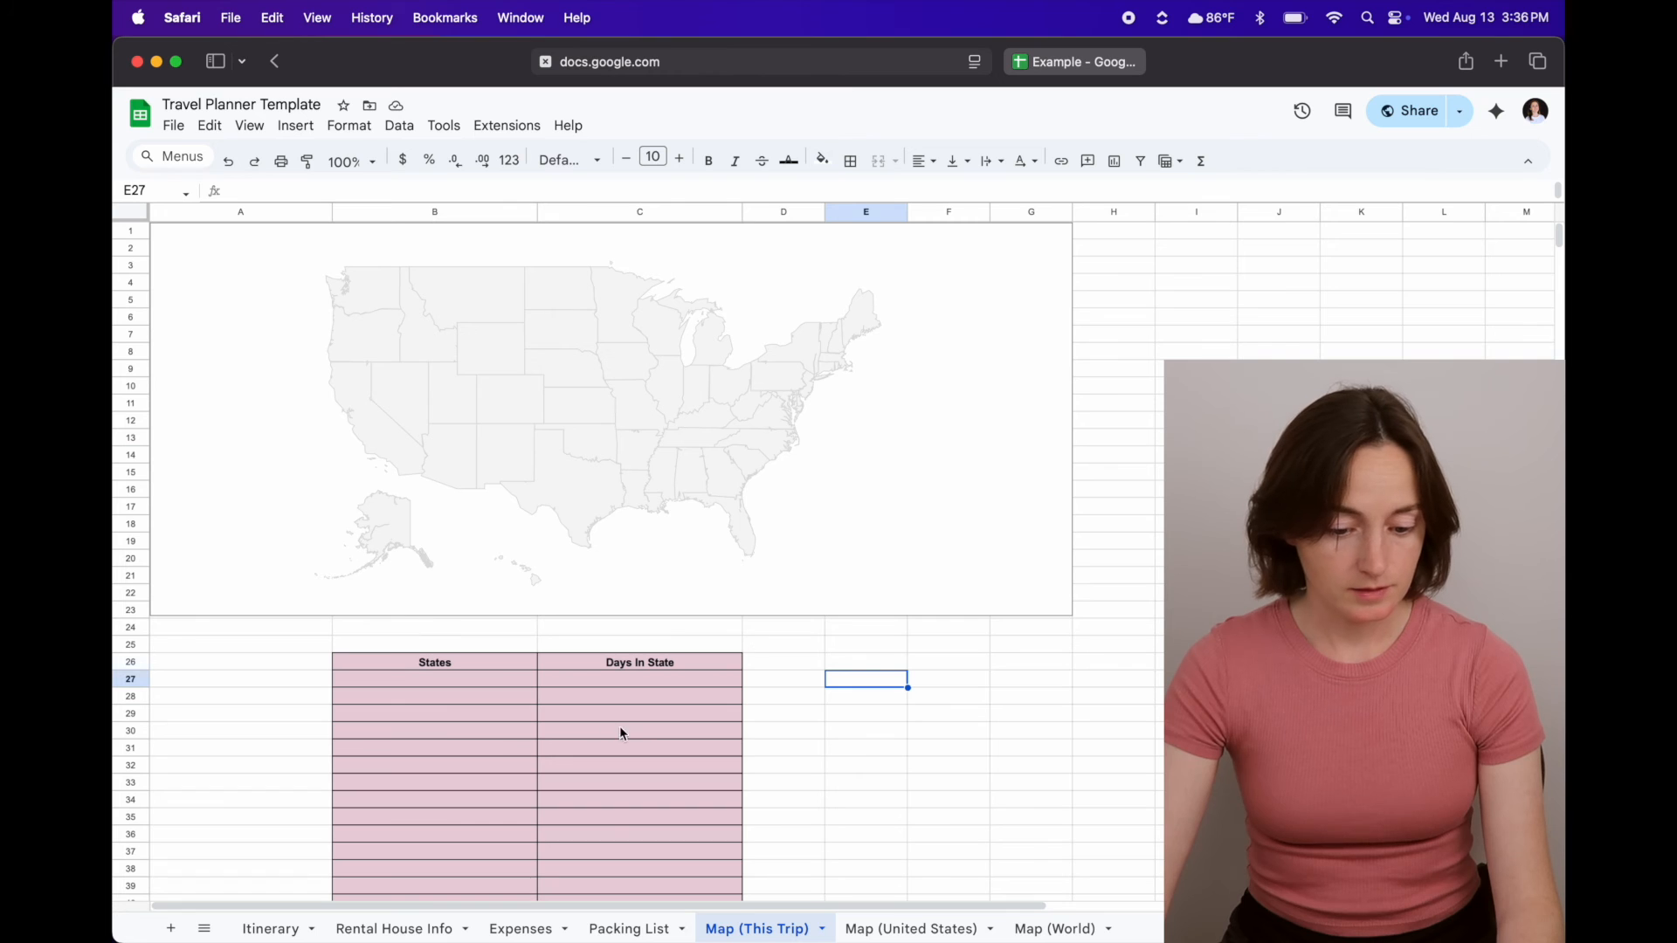
pyautogui.click(1096, 64)
pyautogui.click(469, 640)
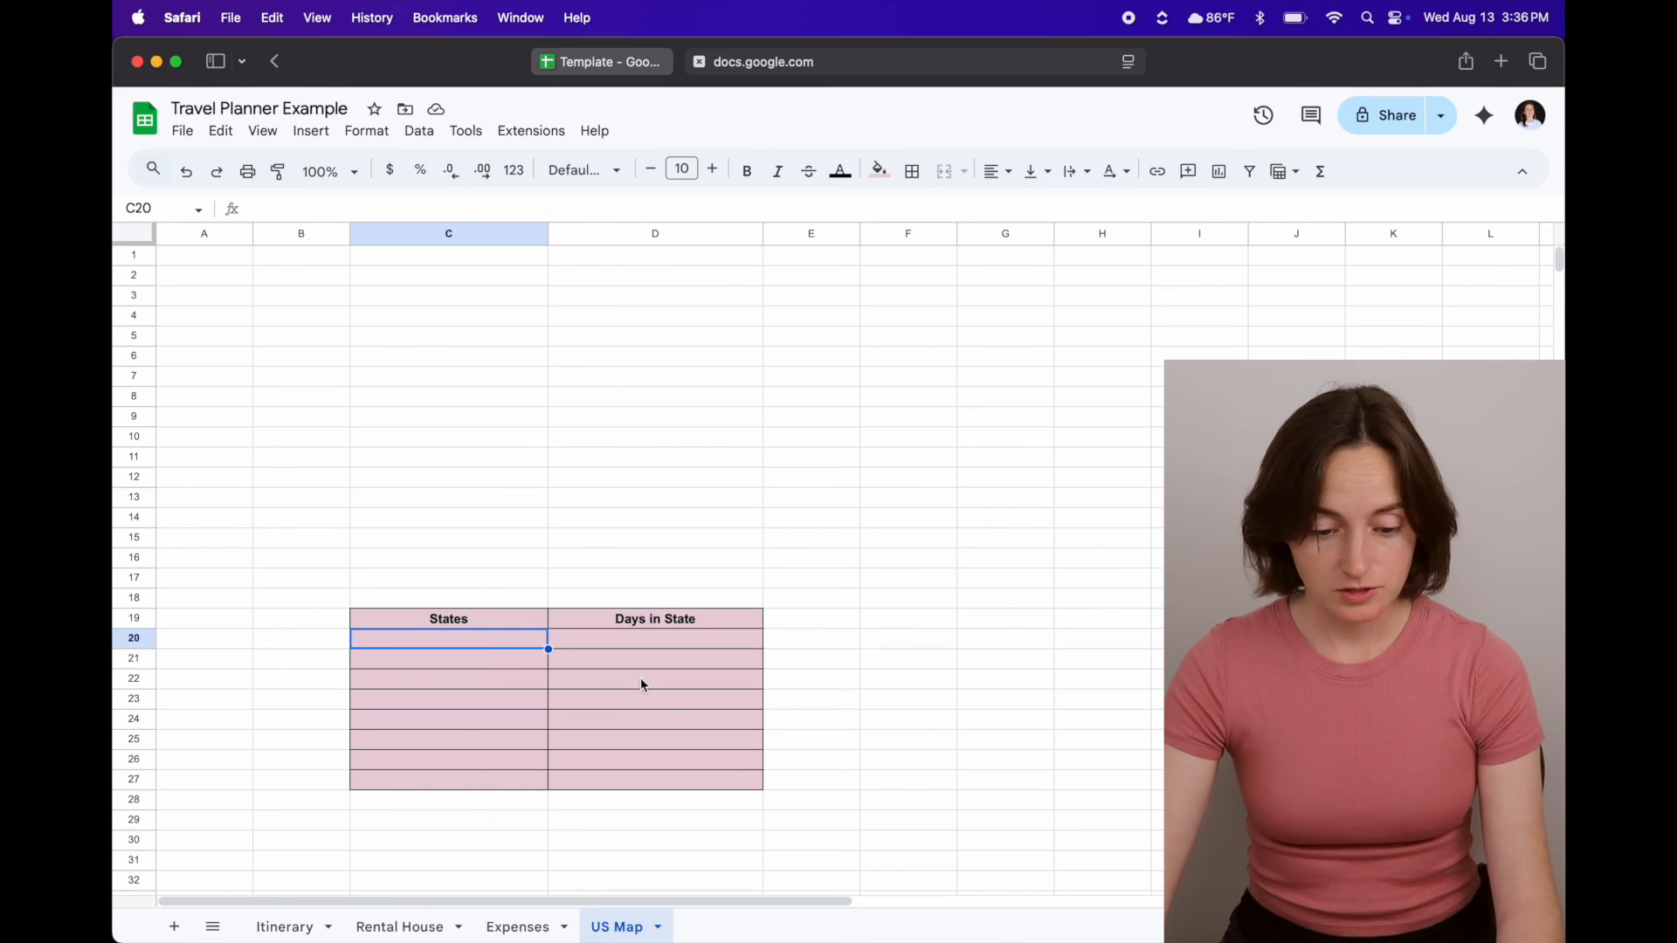
pyautogui.moveTo(469, 627); pyautogui.dragTo(591, 783)
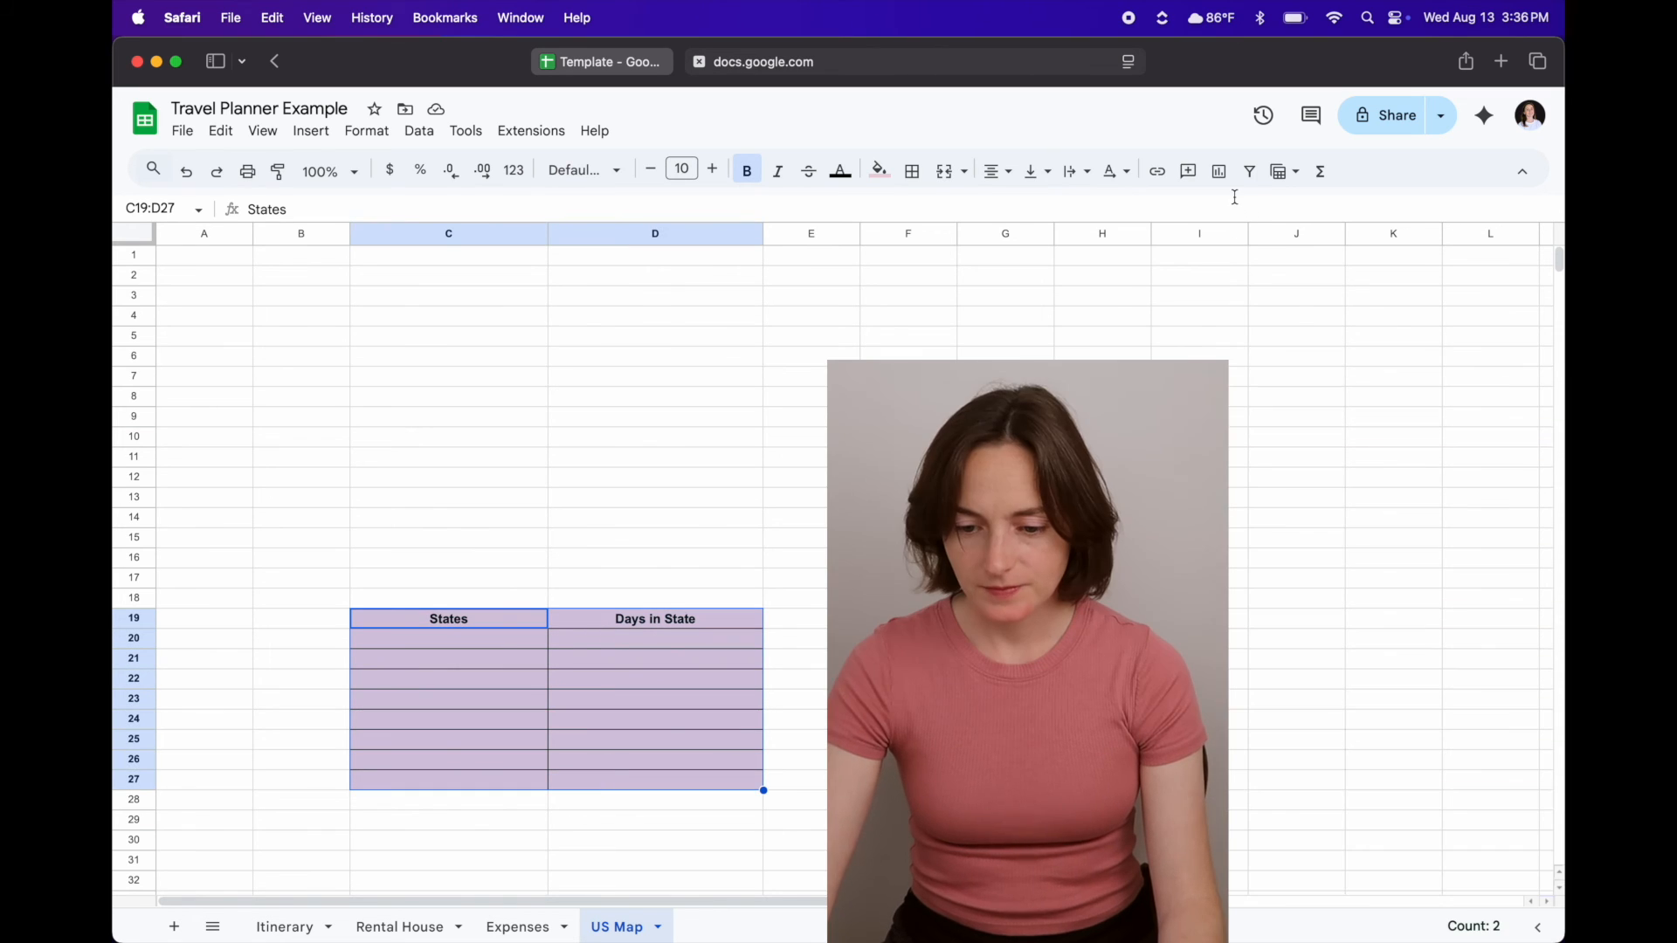
pyautogui.click(1218, 172)
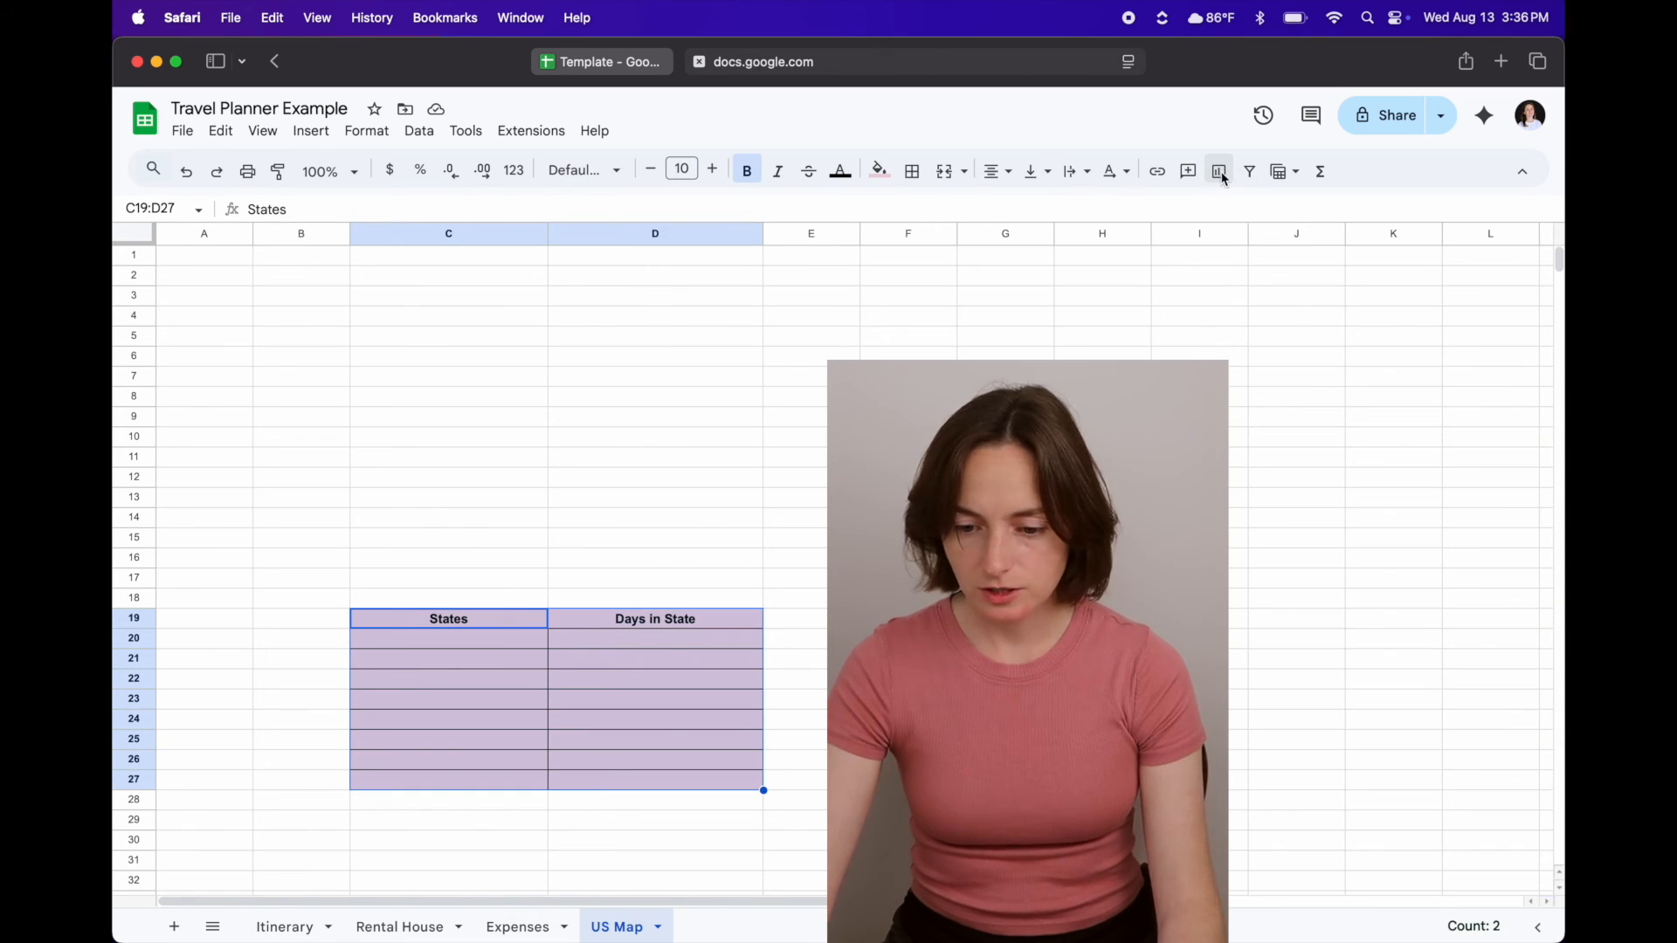
pyautogui.click(1363, 308)
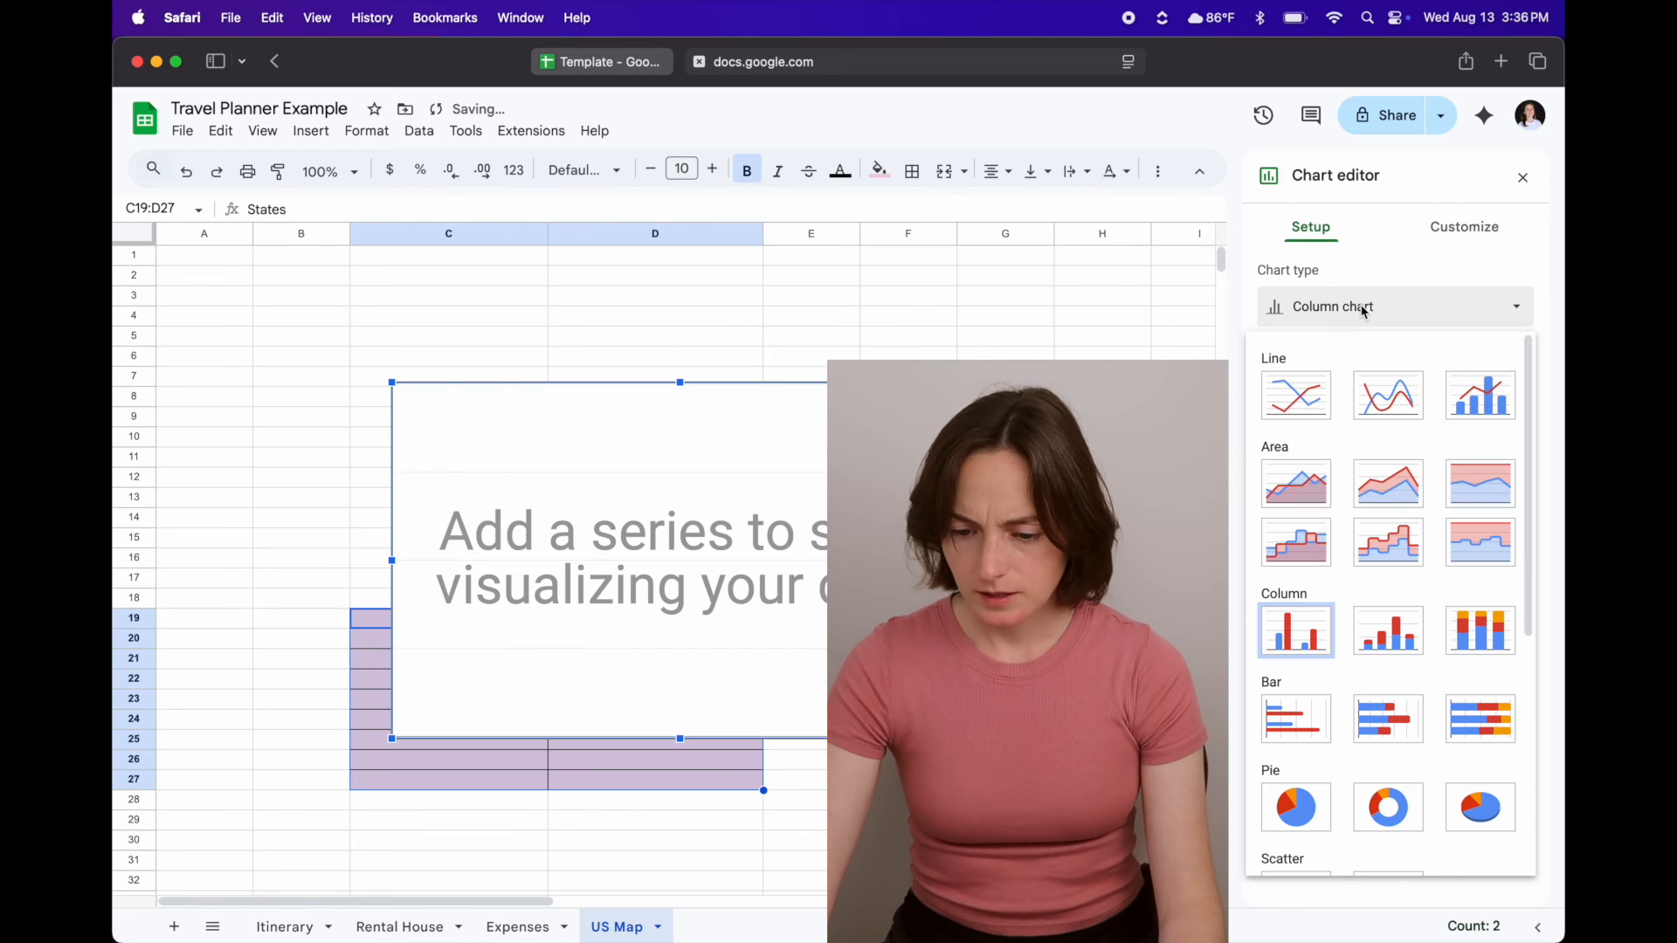
pyautogui.scroll(-5, 1389, 559)
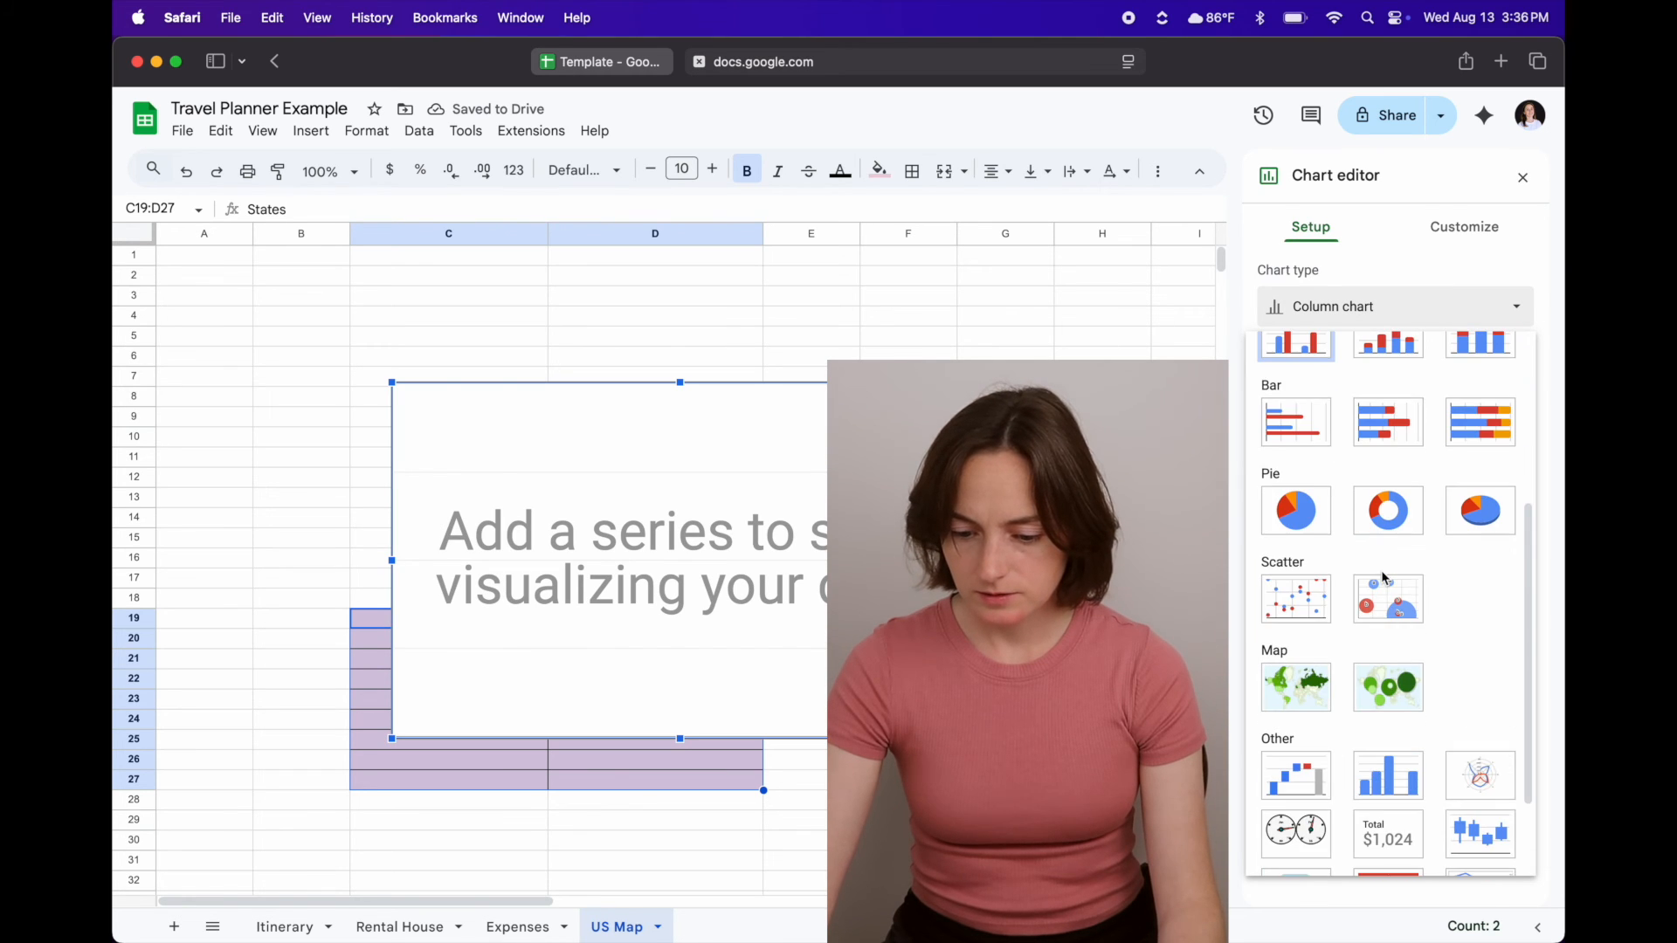
pyautogui.click(1281, 669)
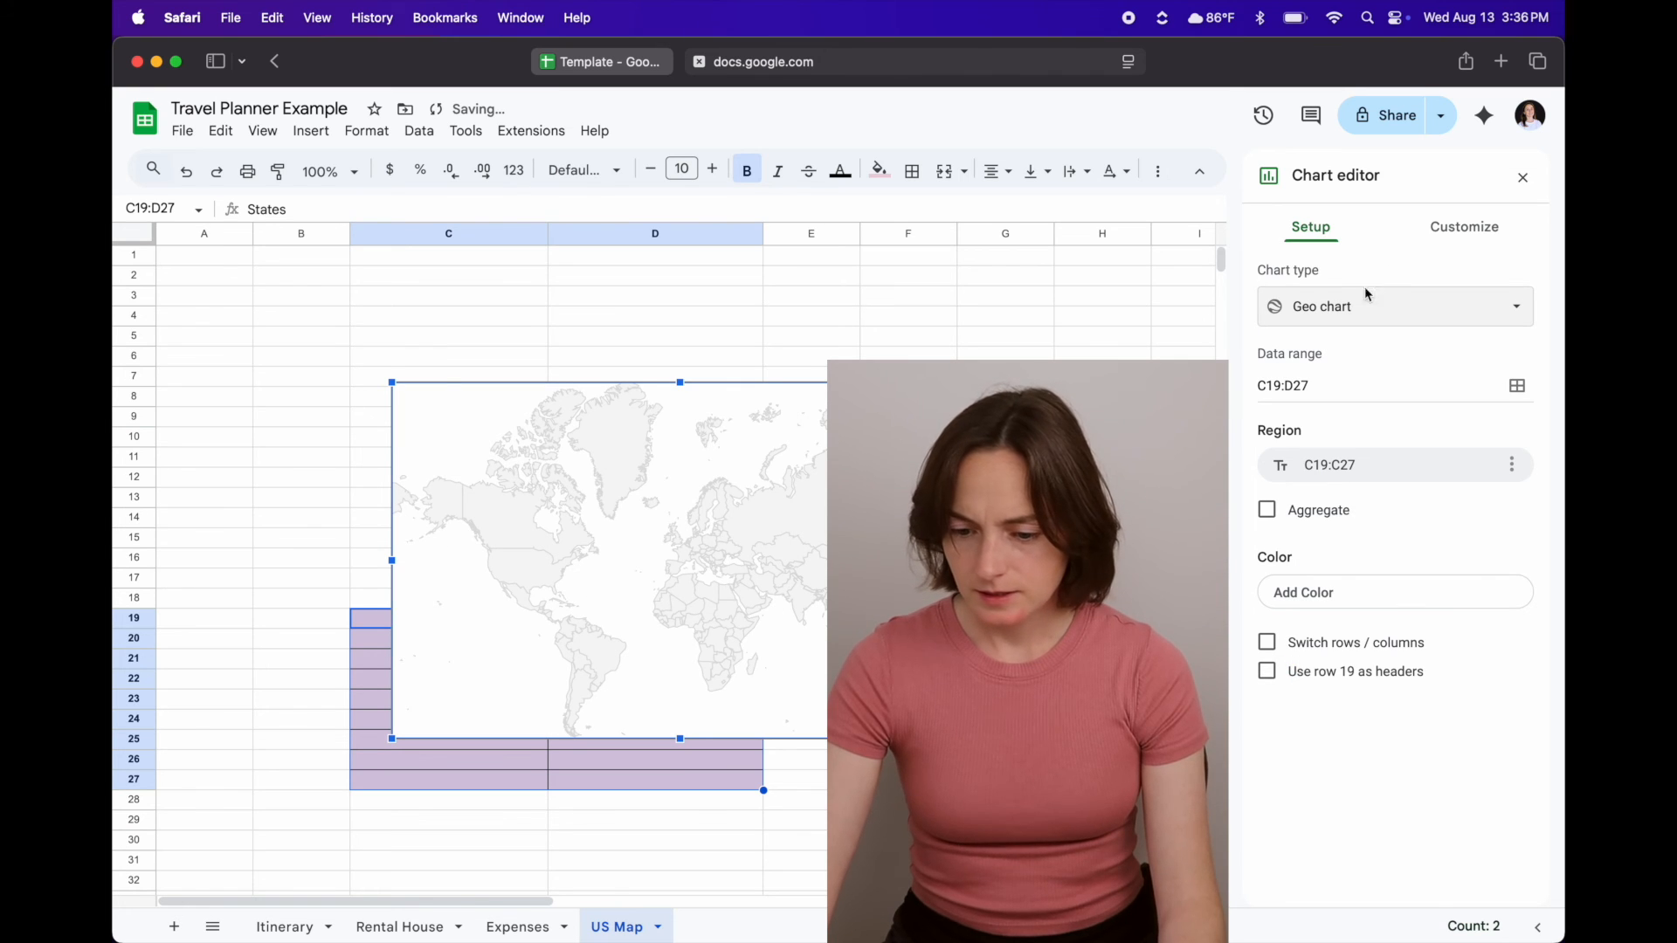
# - Look over the Geo chart's customisation options and move the chart directly above the States table, starting at row 1
pyautogui.click(1457, 231)
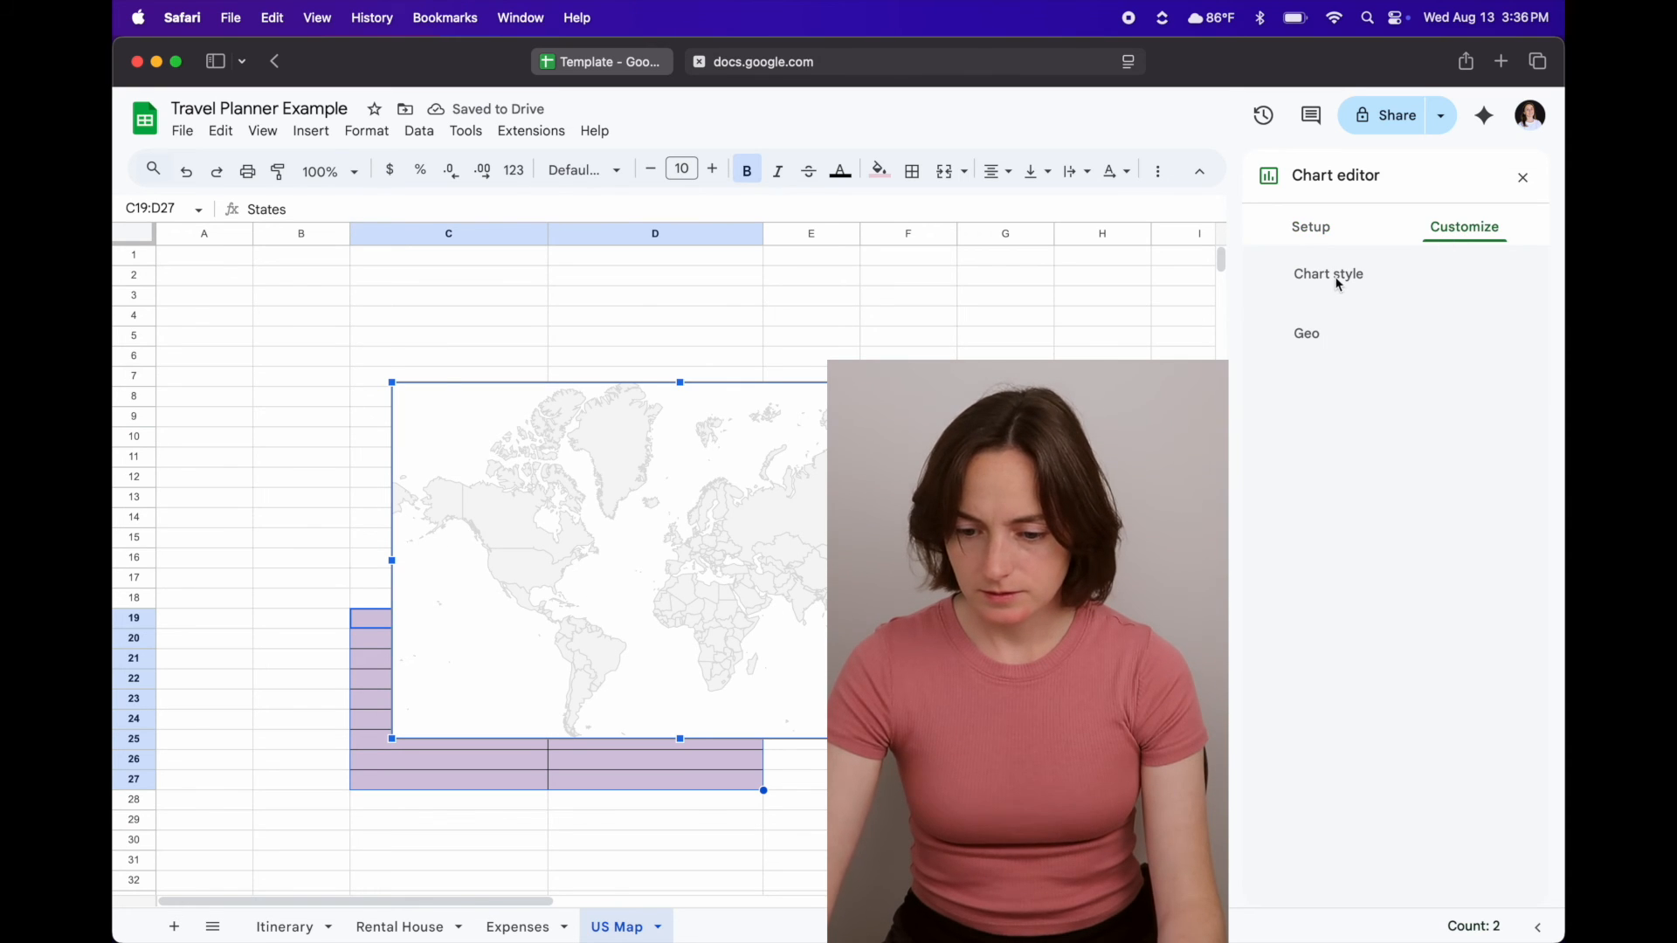
pyautogui.click(1309, 236)
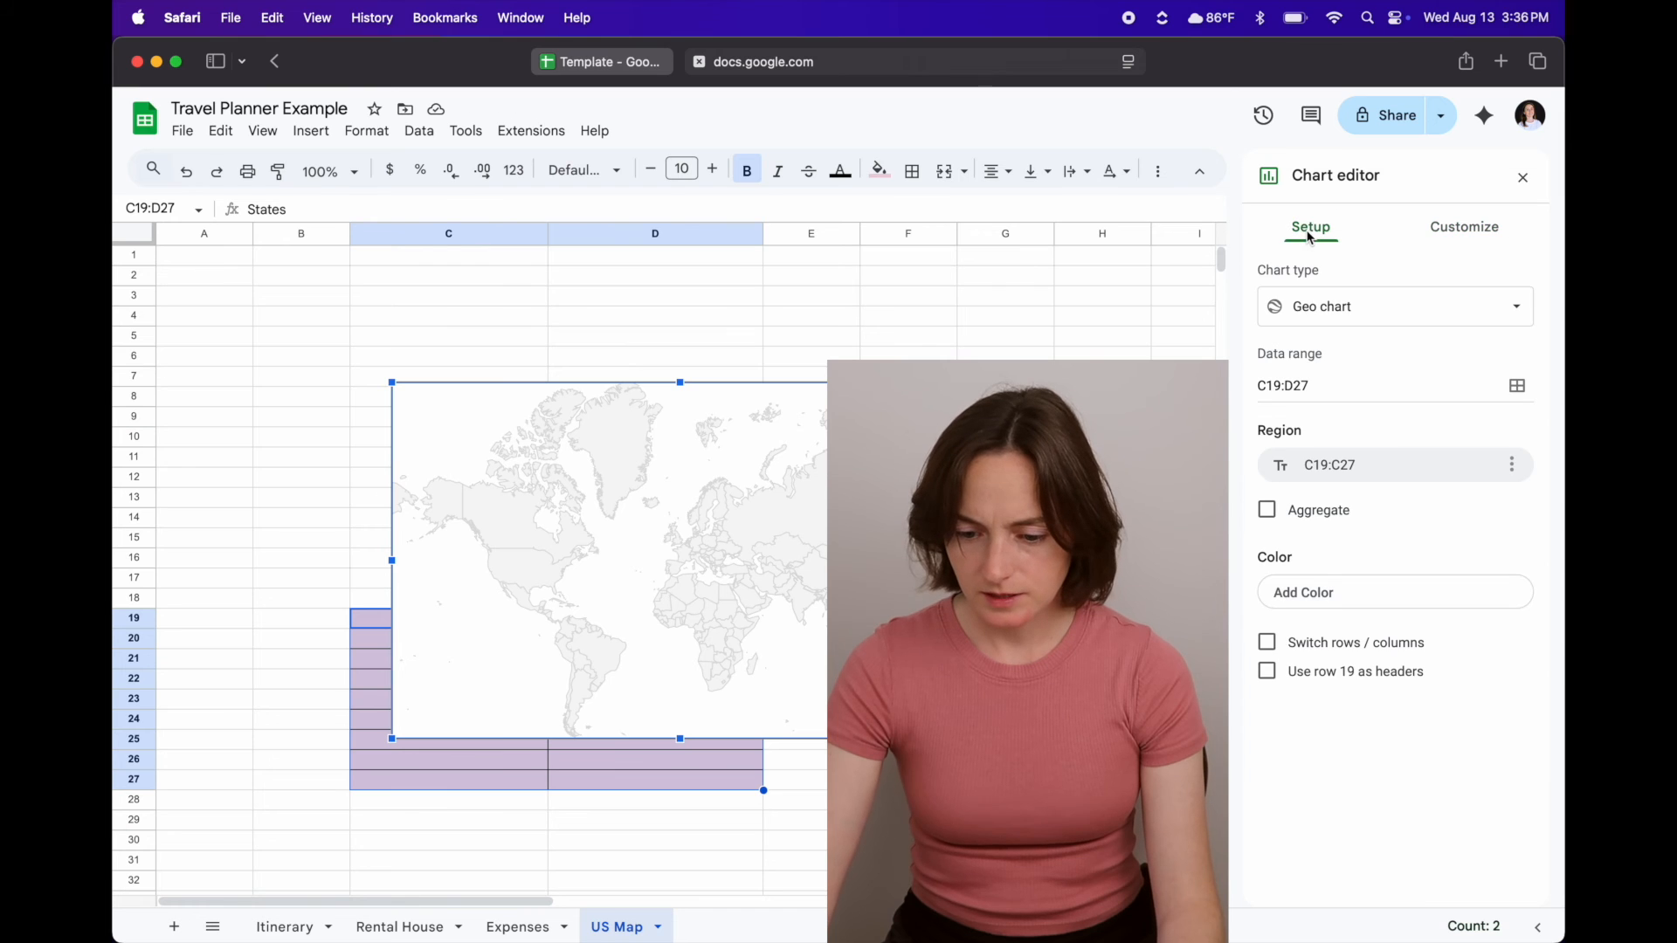
pyautogui.moveTo(668, 537); pyautogui.dragTo(542, 418)
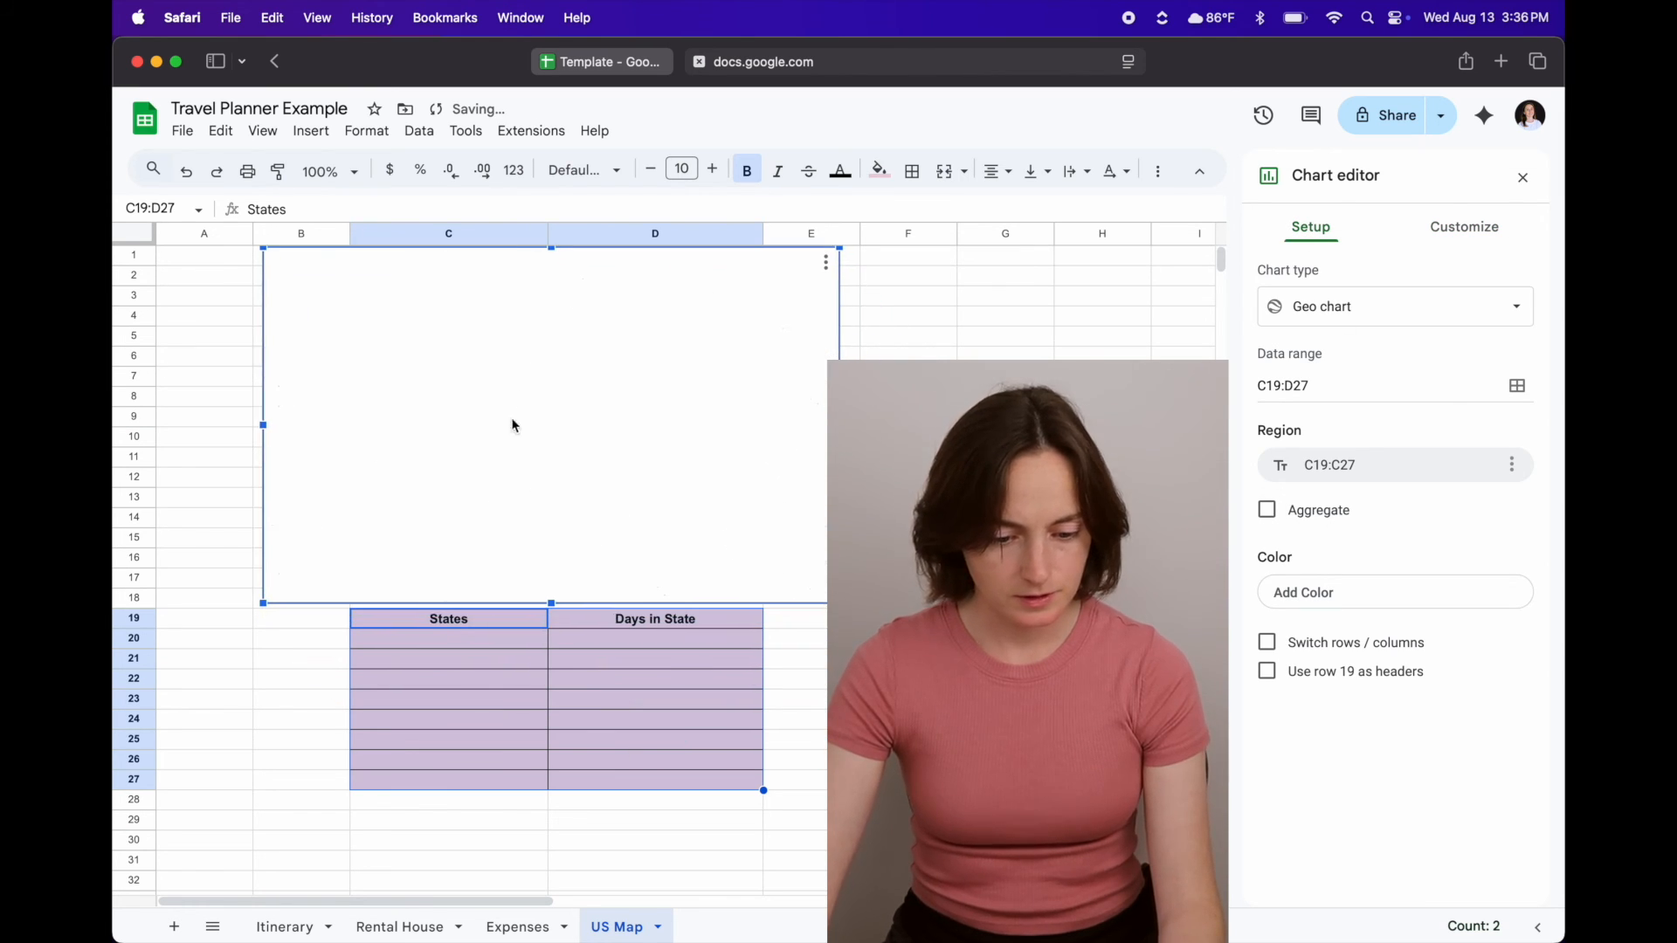
# - Enter New Jersey with 1 day in row 20 and Florida with 2 days in row 21 of the States table
pyautogui.click(476, 636)
pyautogui.doubleClick(478, 638)
pyautogui.write('New Jersey')
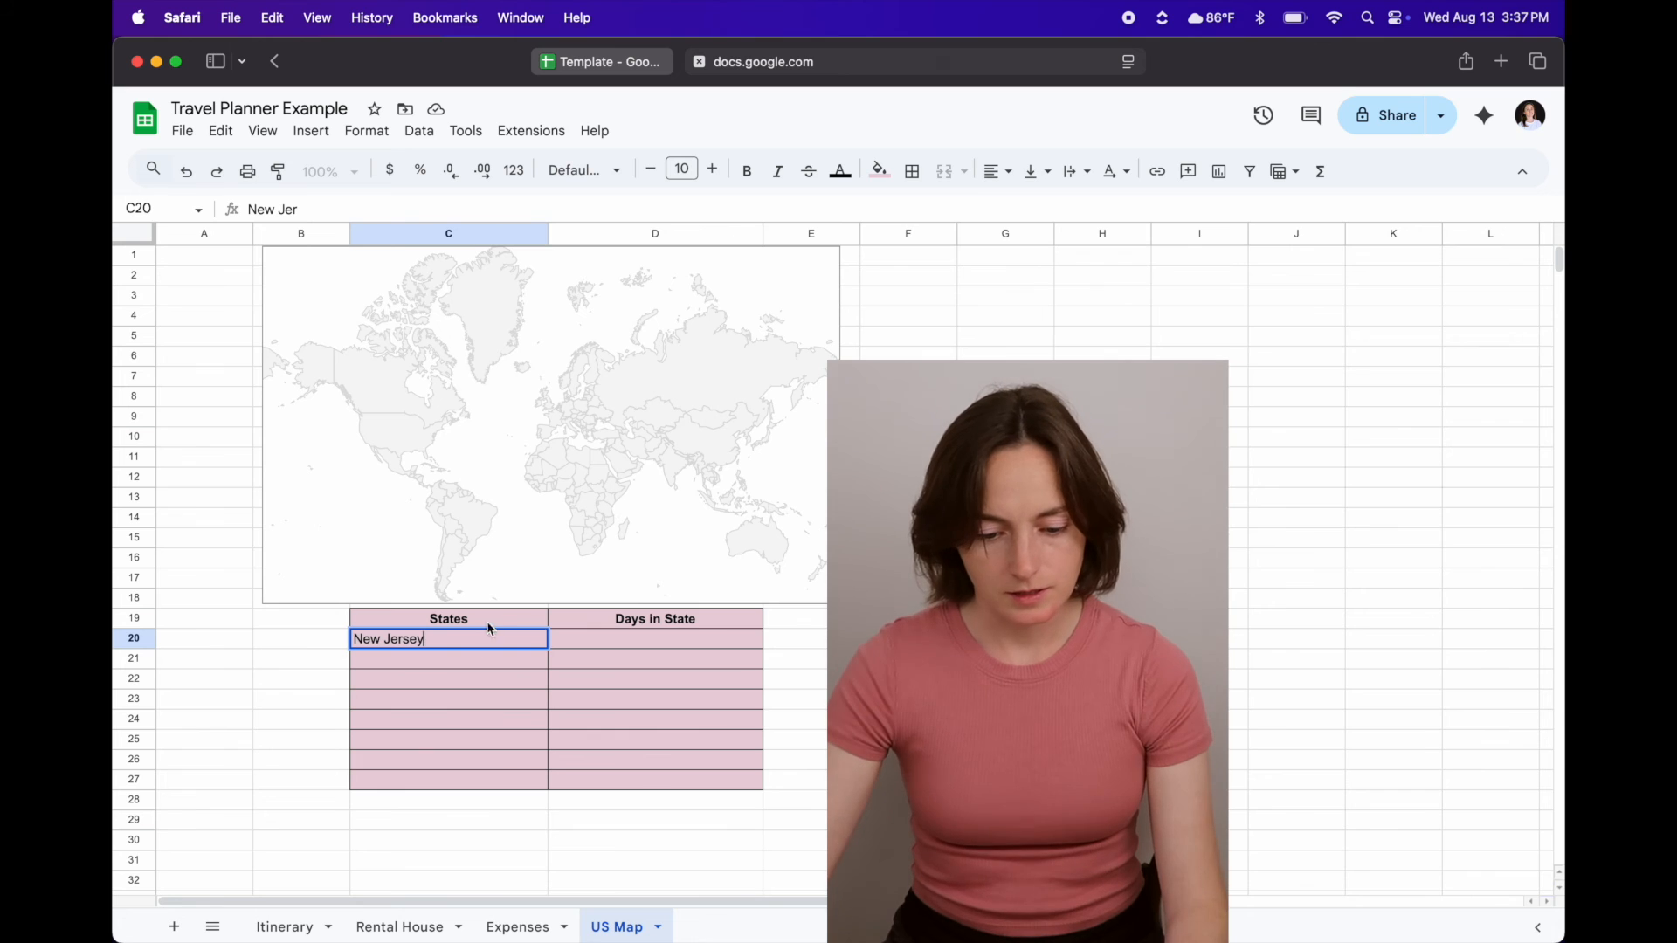
pyautogui.click(655, 646)
pyautogui.write('1')
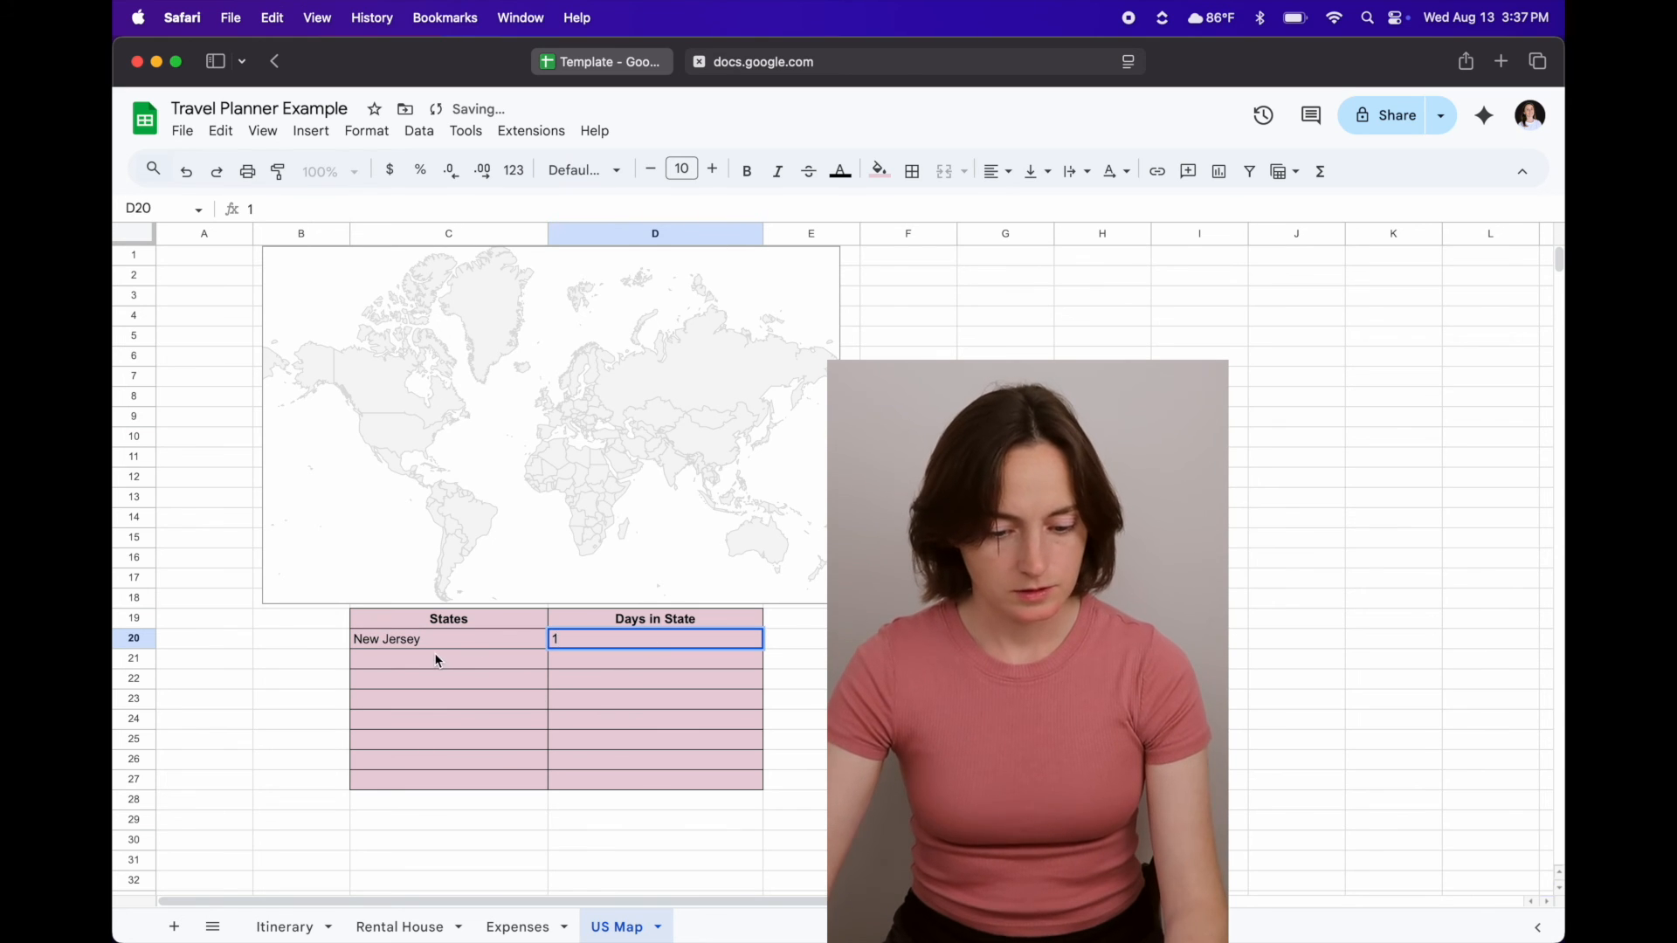
pyautogui.click(437, 661)
pyautogui.write('Florida')
pyautogui.click(618, 657)
pyautogui.write('2')
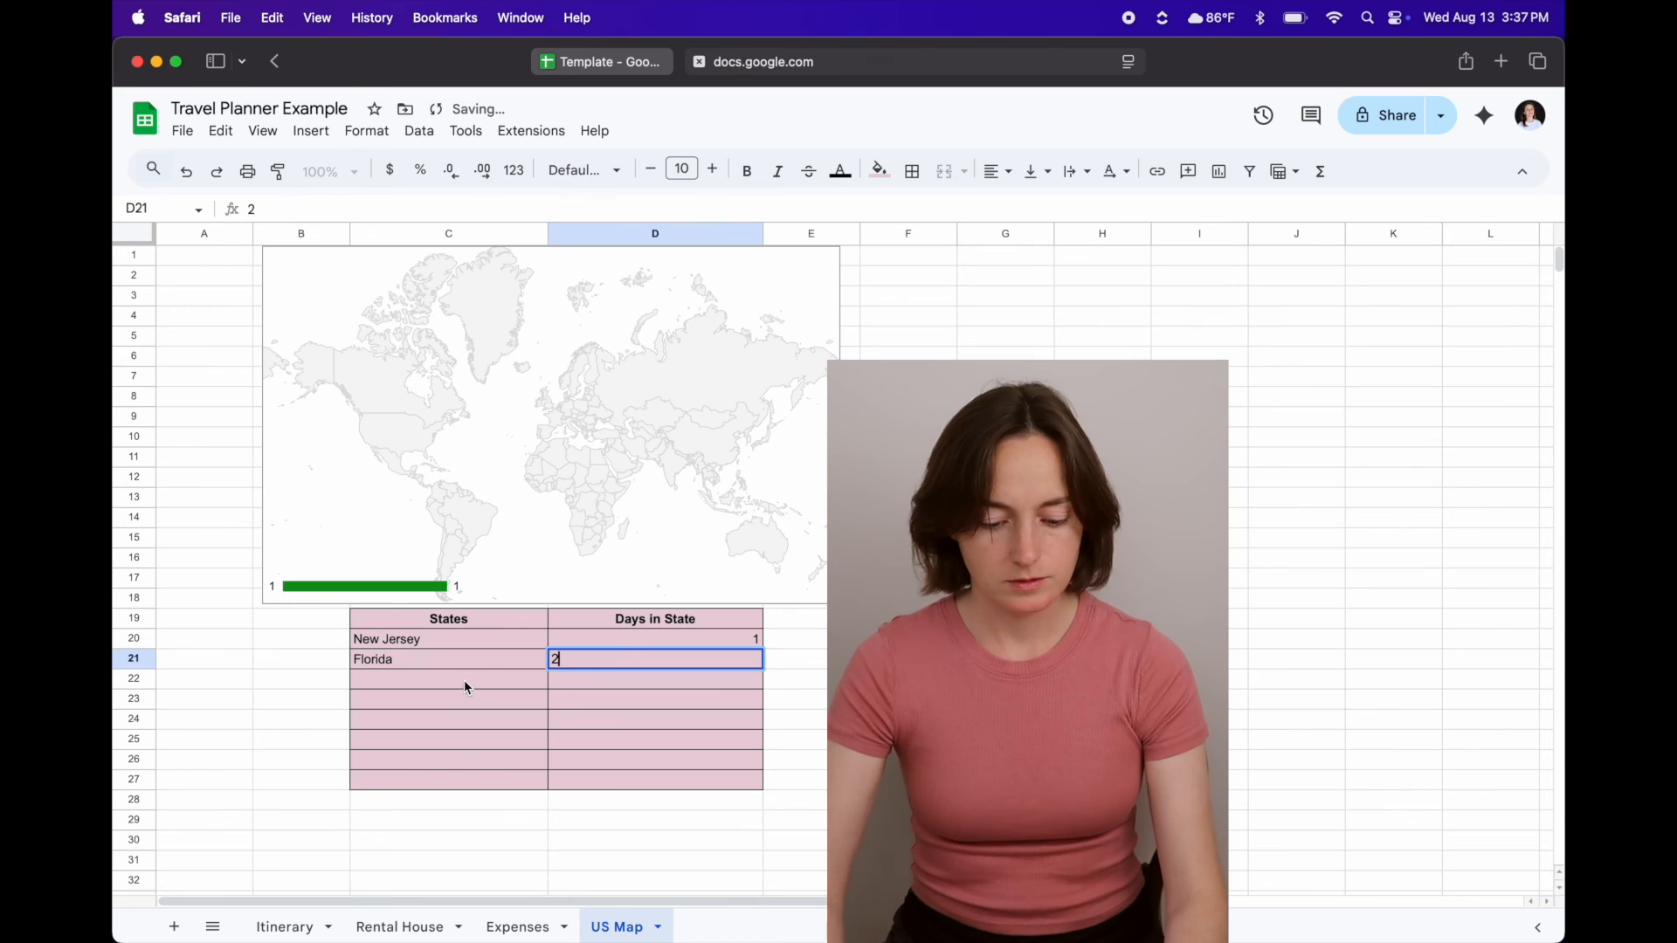
# - Add California with 3 days in row 22 of the States table
pyautogui.click(464, 681)
pyautogui.write('California')
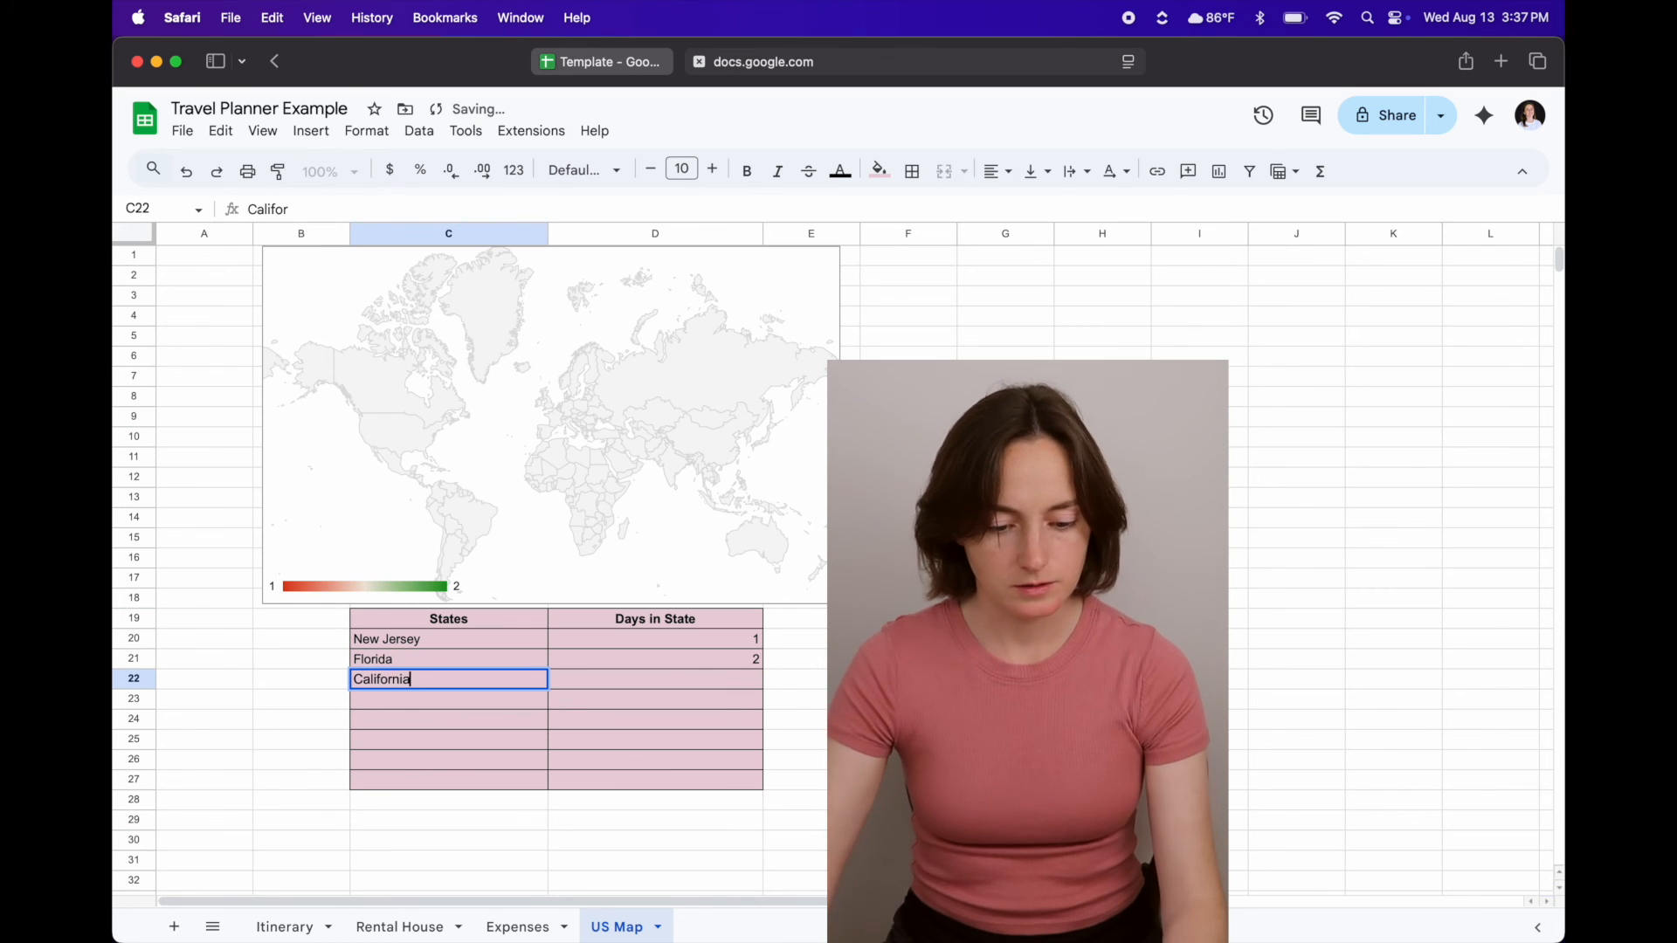
pyautogui.click(657, 688)
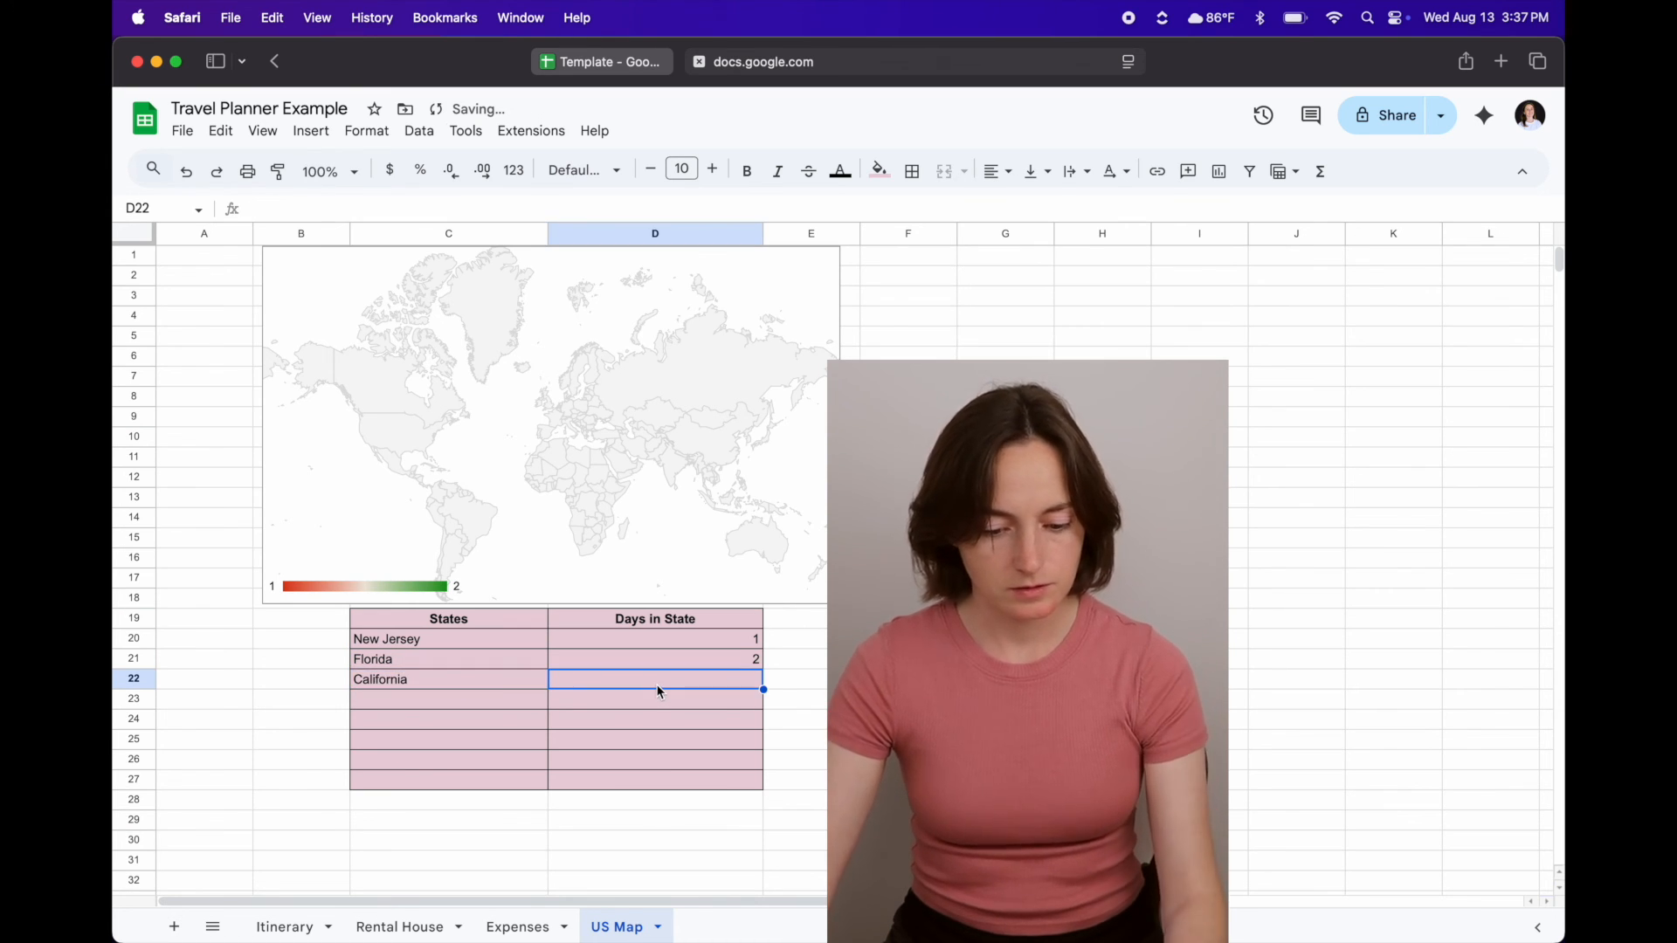
pyautogui.write('3')
pyautogui.click(834, 759)
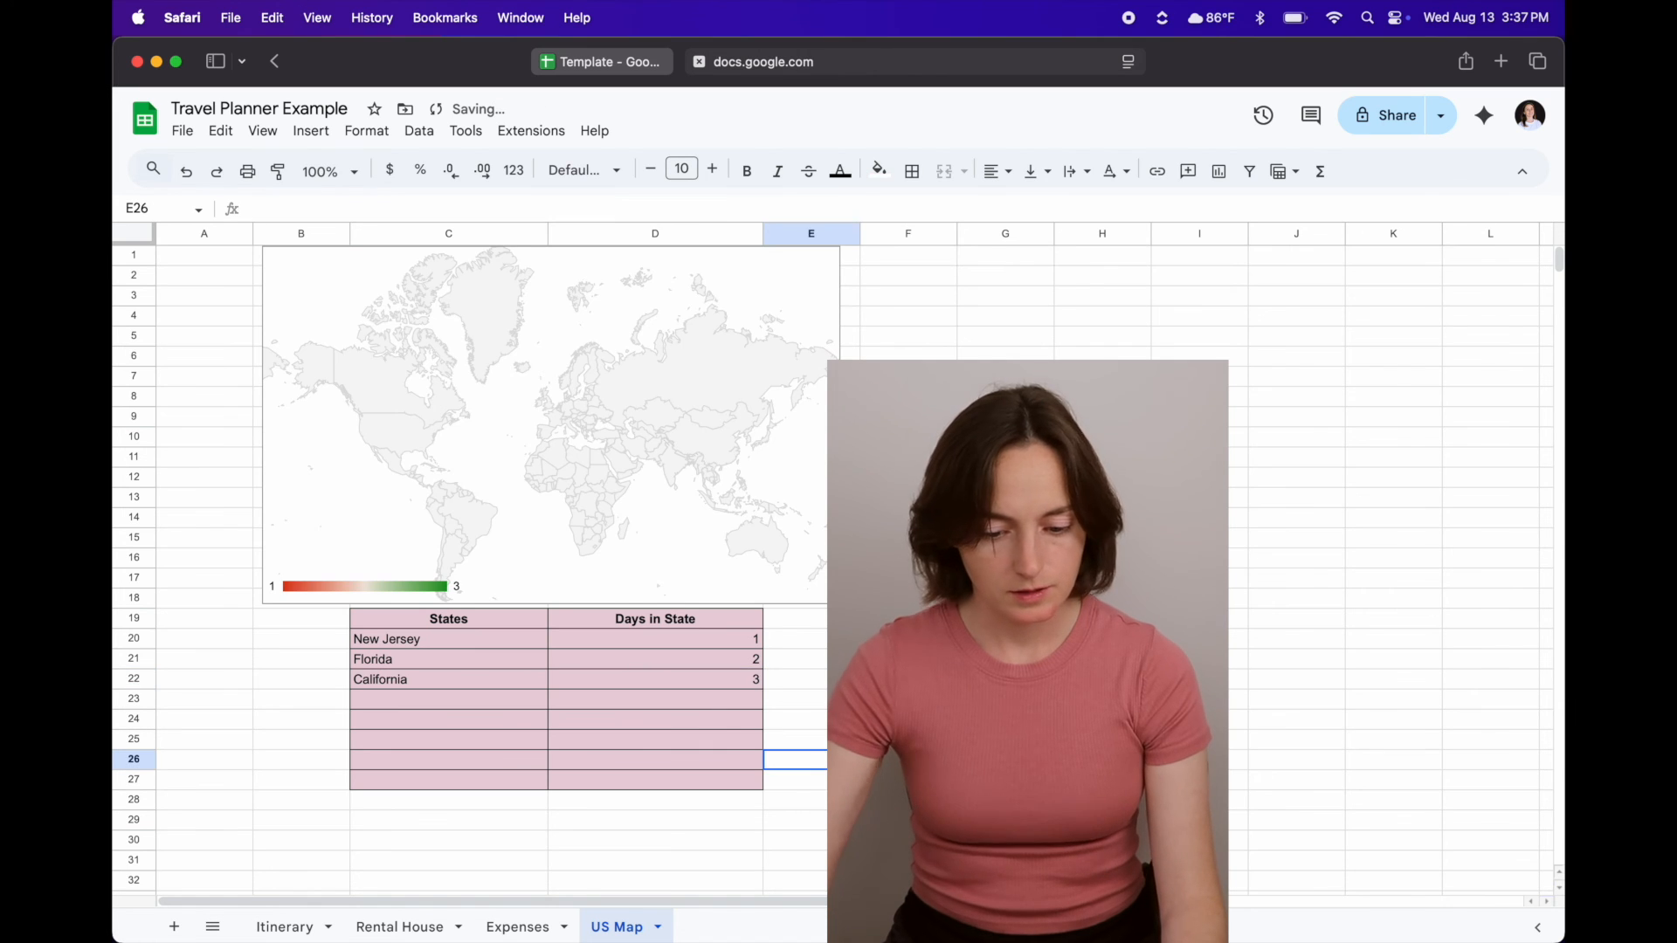
# - Insert a new chart from the filled States table C19:D27 and change its type to Geo chart
pyautogui.moveTo(489, 622); pyautogui.dragTo(706, 783)
pyautogui.click(1218, 172)
pyautogui.click(1460, 234)
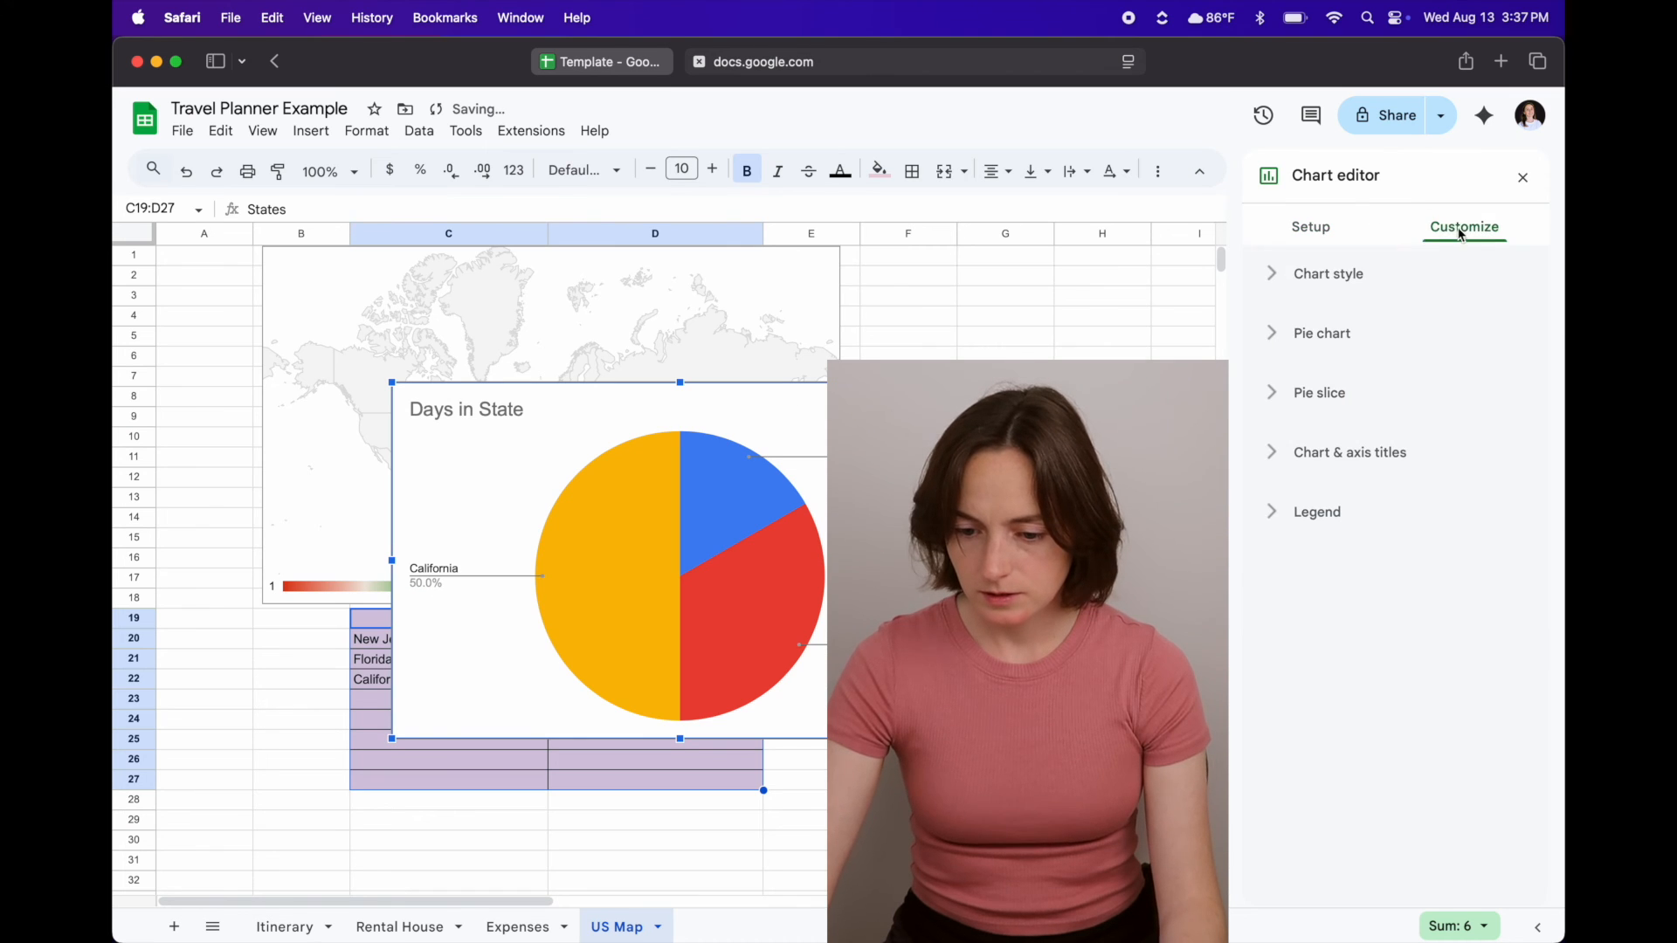
pyautogui.click(1273, 276)
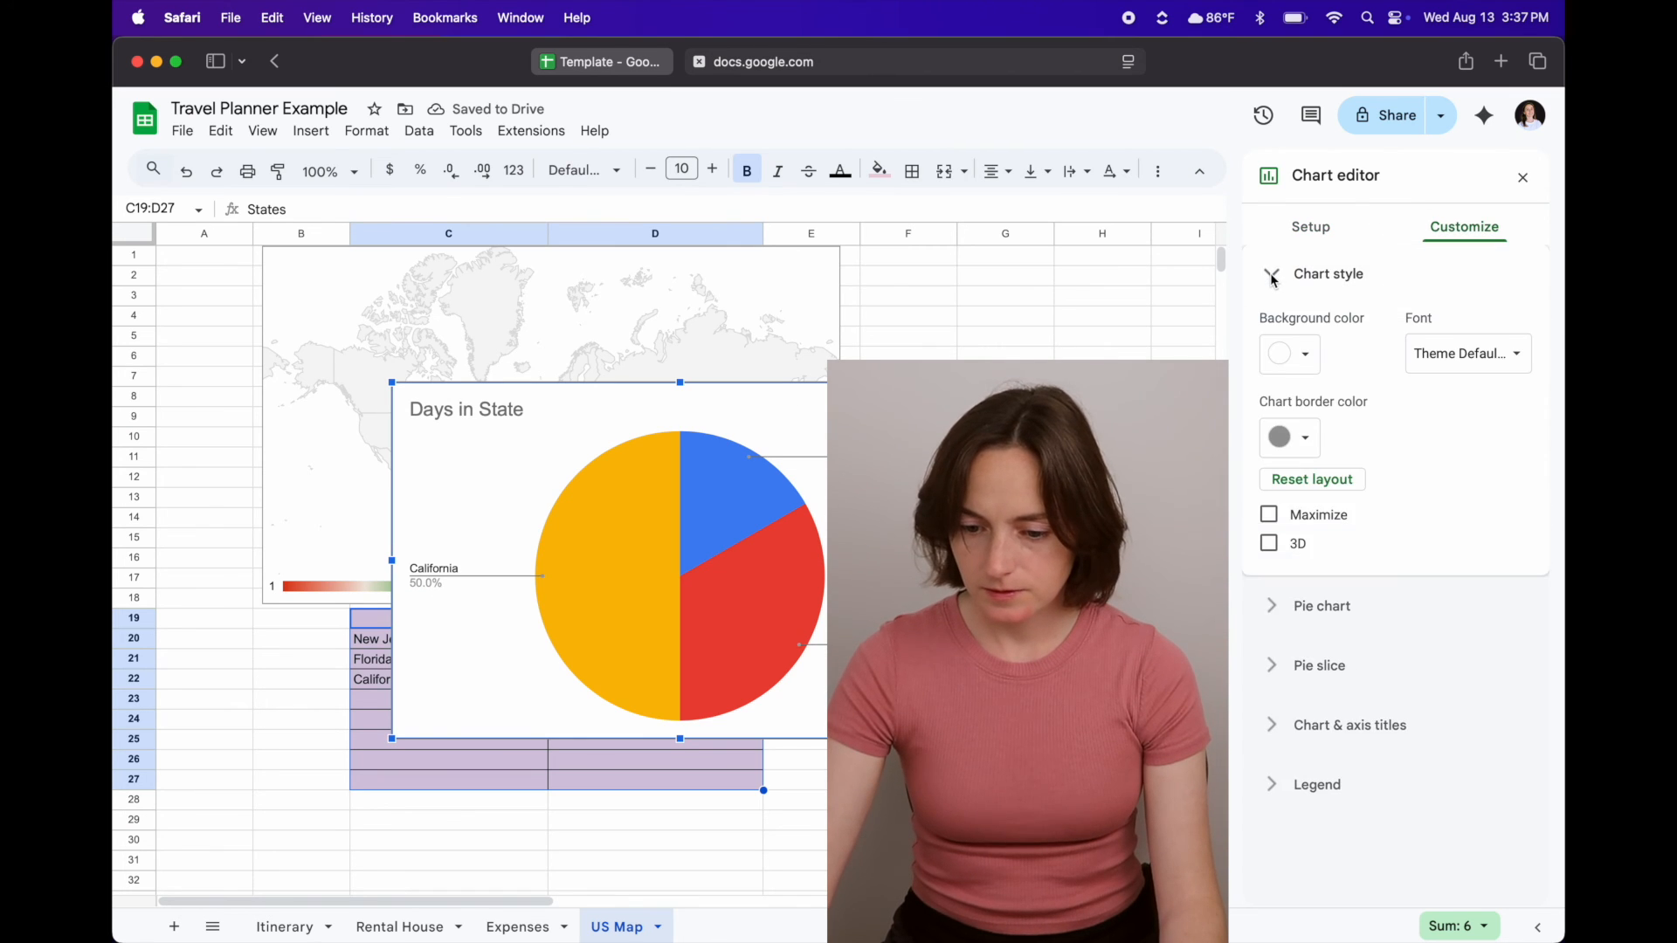
pyautogui.click(1274, 276)
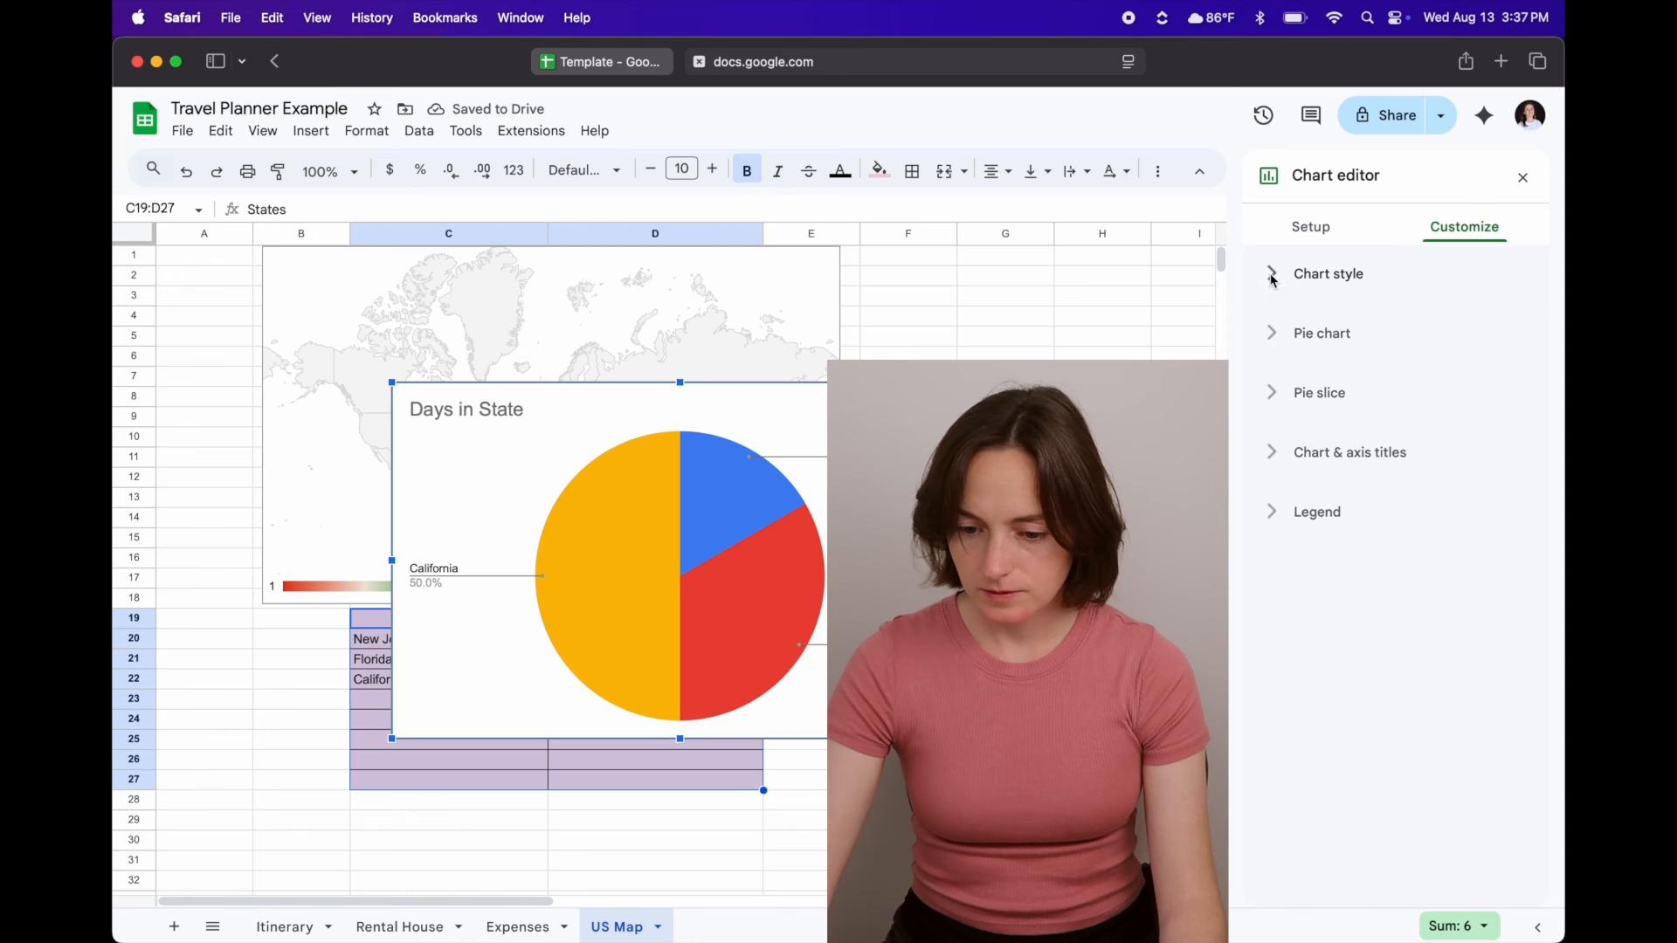
pyautogui.click(1316, 244)
pyautogui.click(1334, 309)
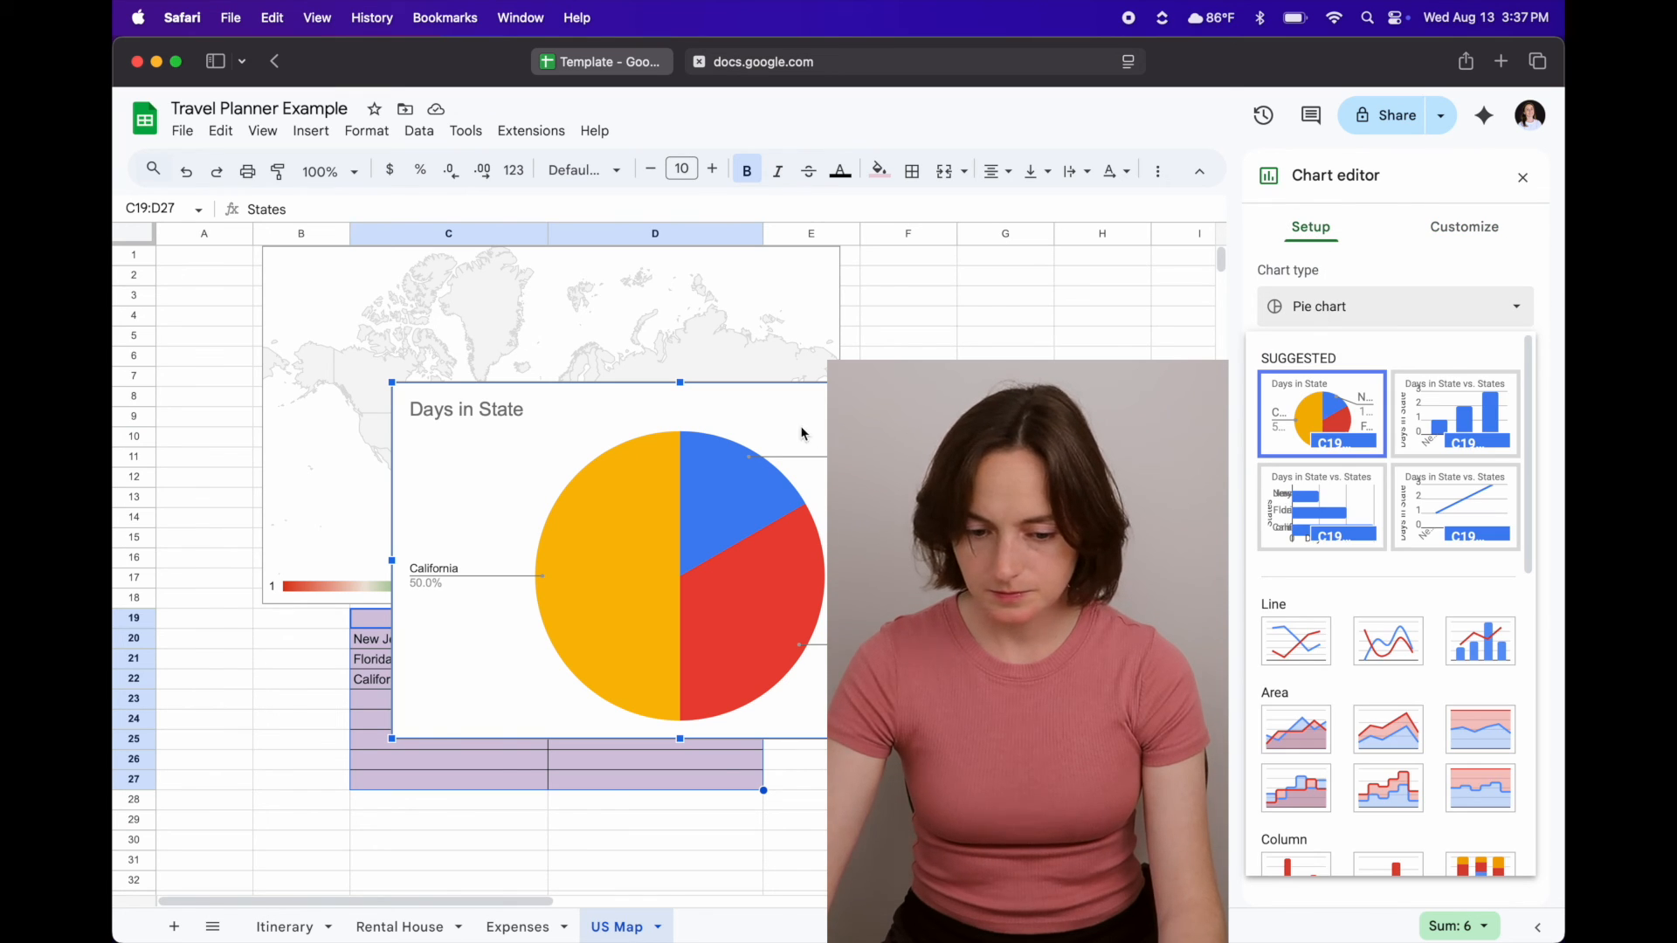
pyautogui.scroll(-6, 1388, 576)
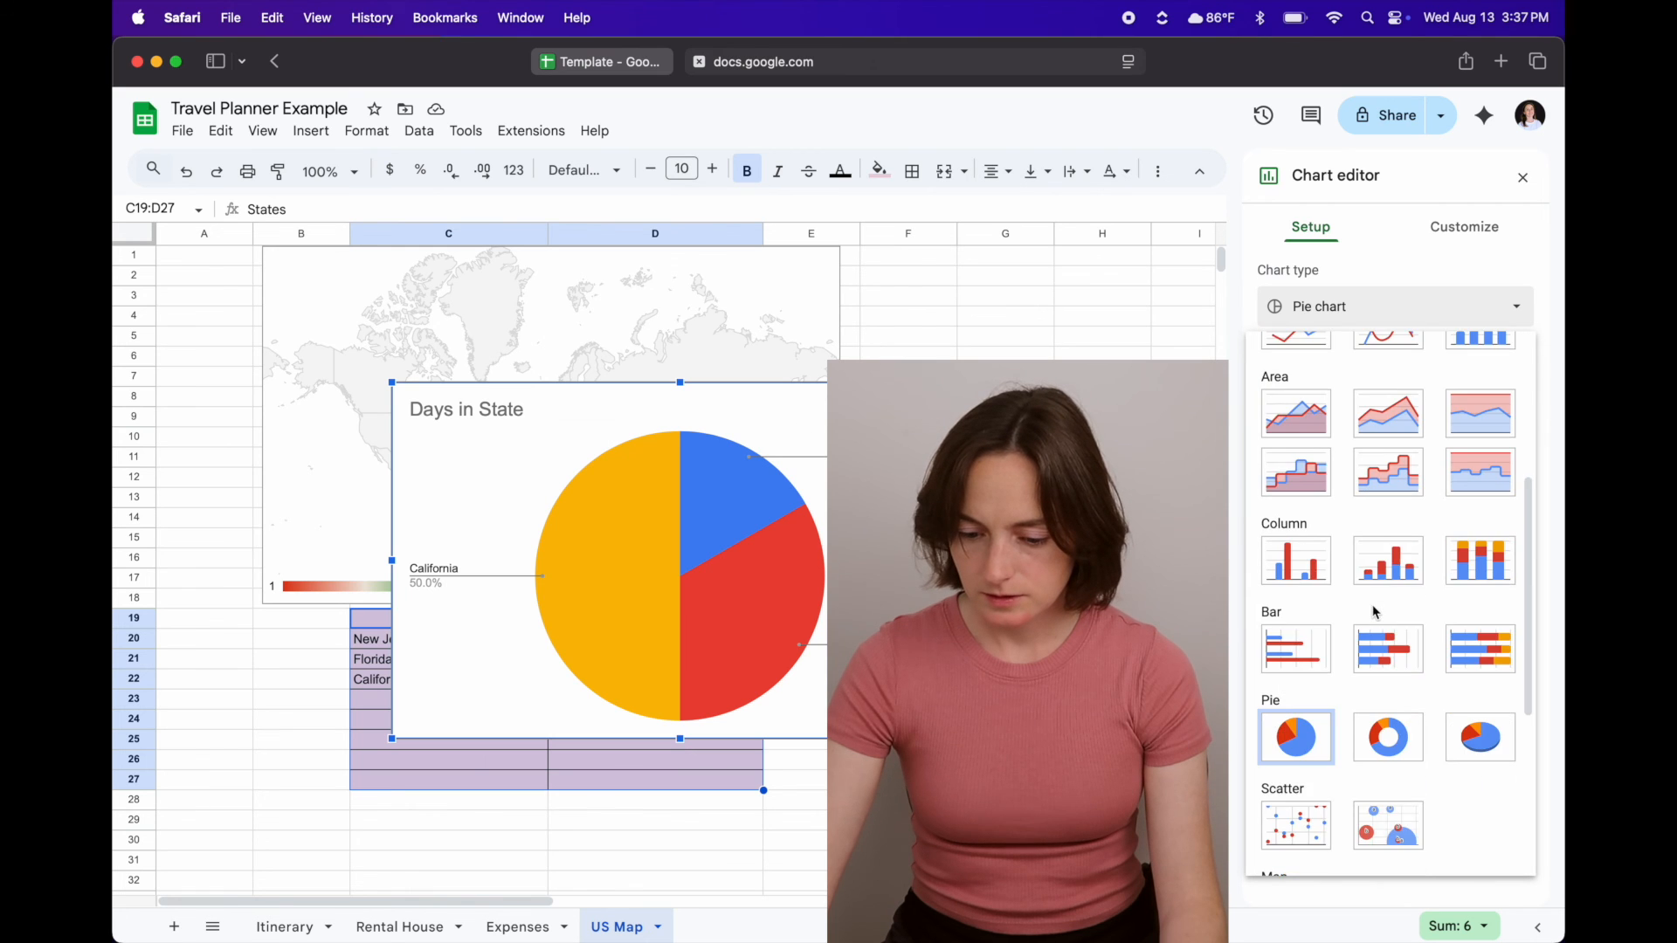
pyautogui.click(1307, 699)
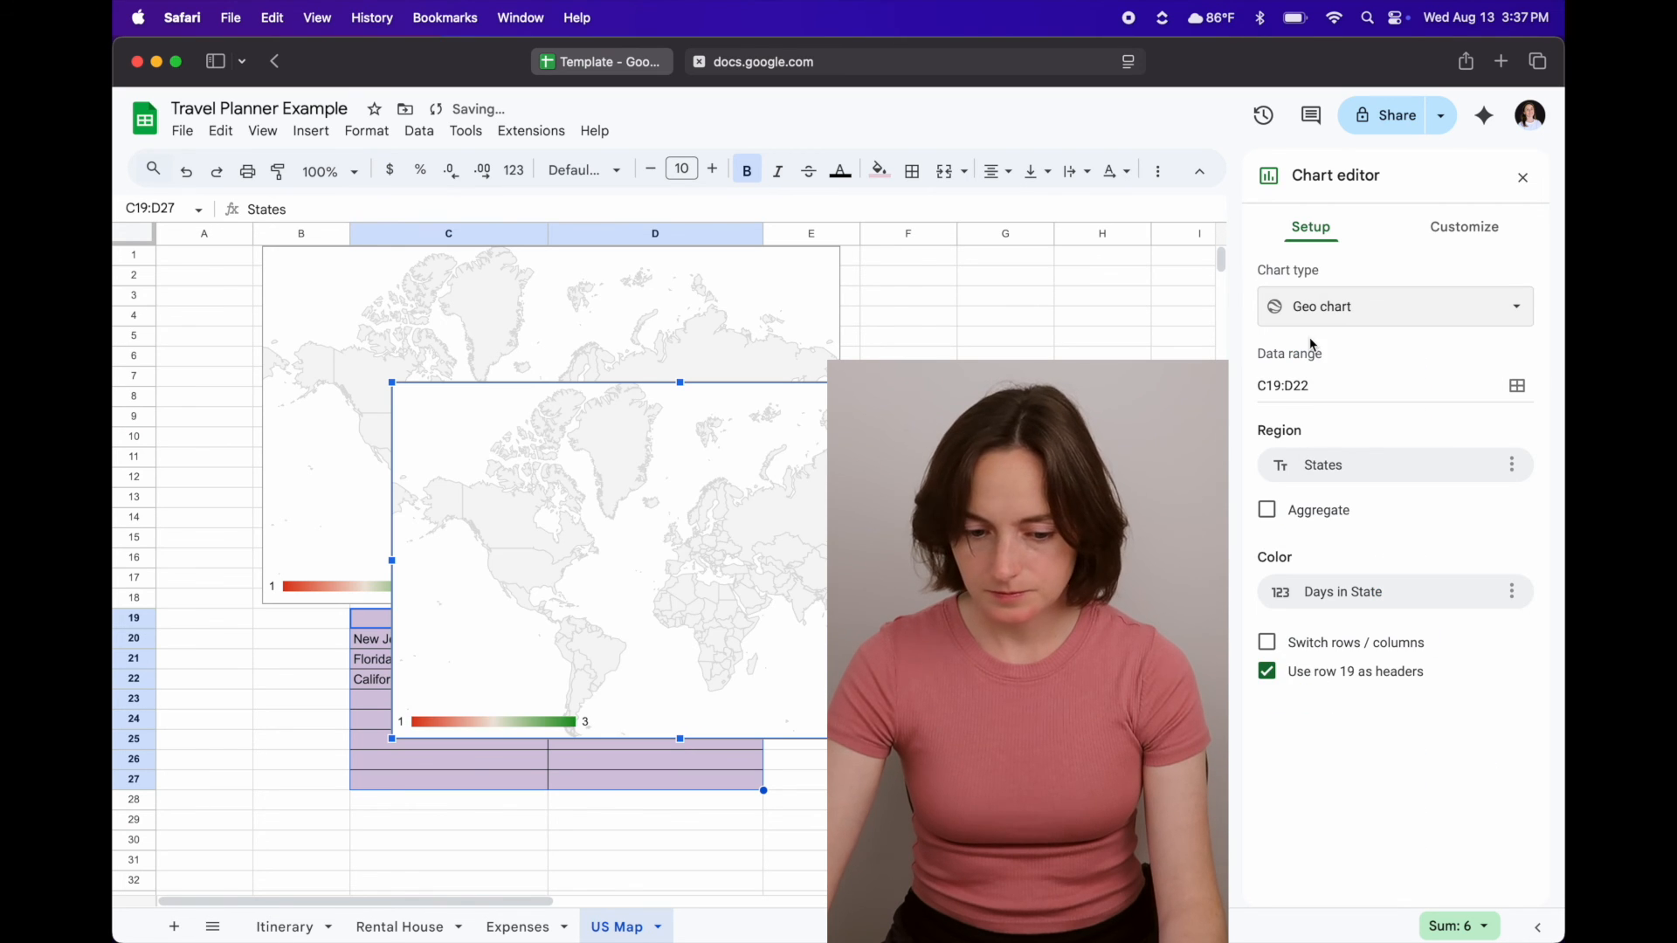
# - Set the new geo chart's region to United States
pyautogui.click(1457, 229)
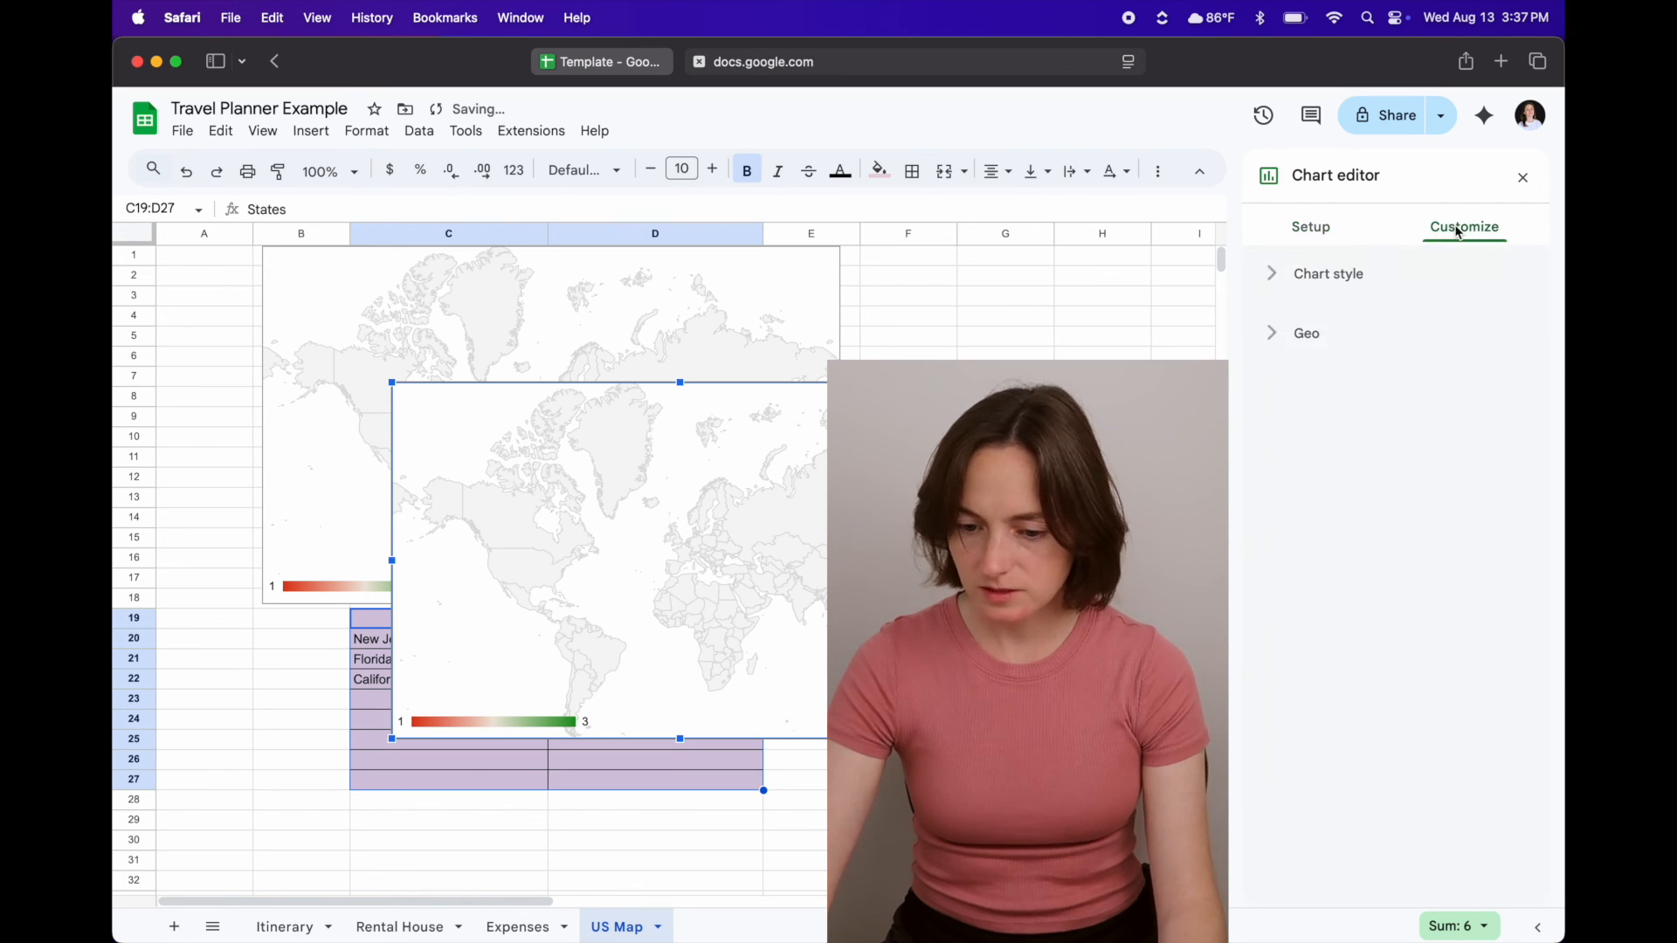
pyautogui.click(1275, 277)
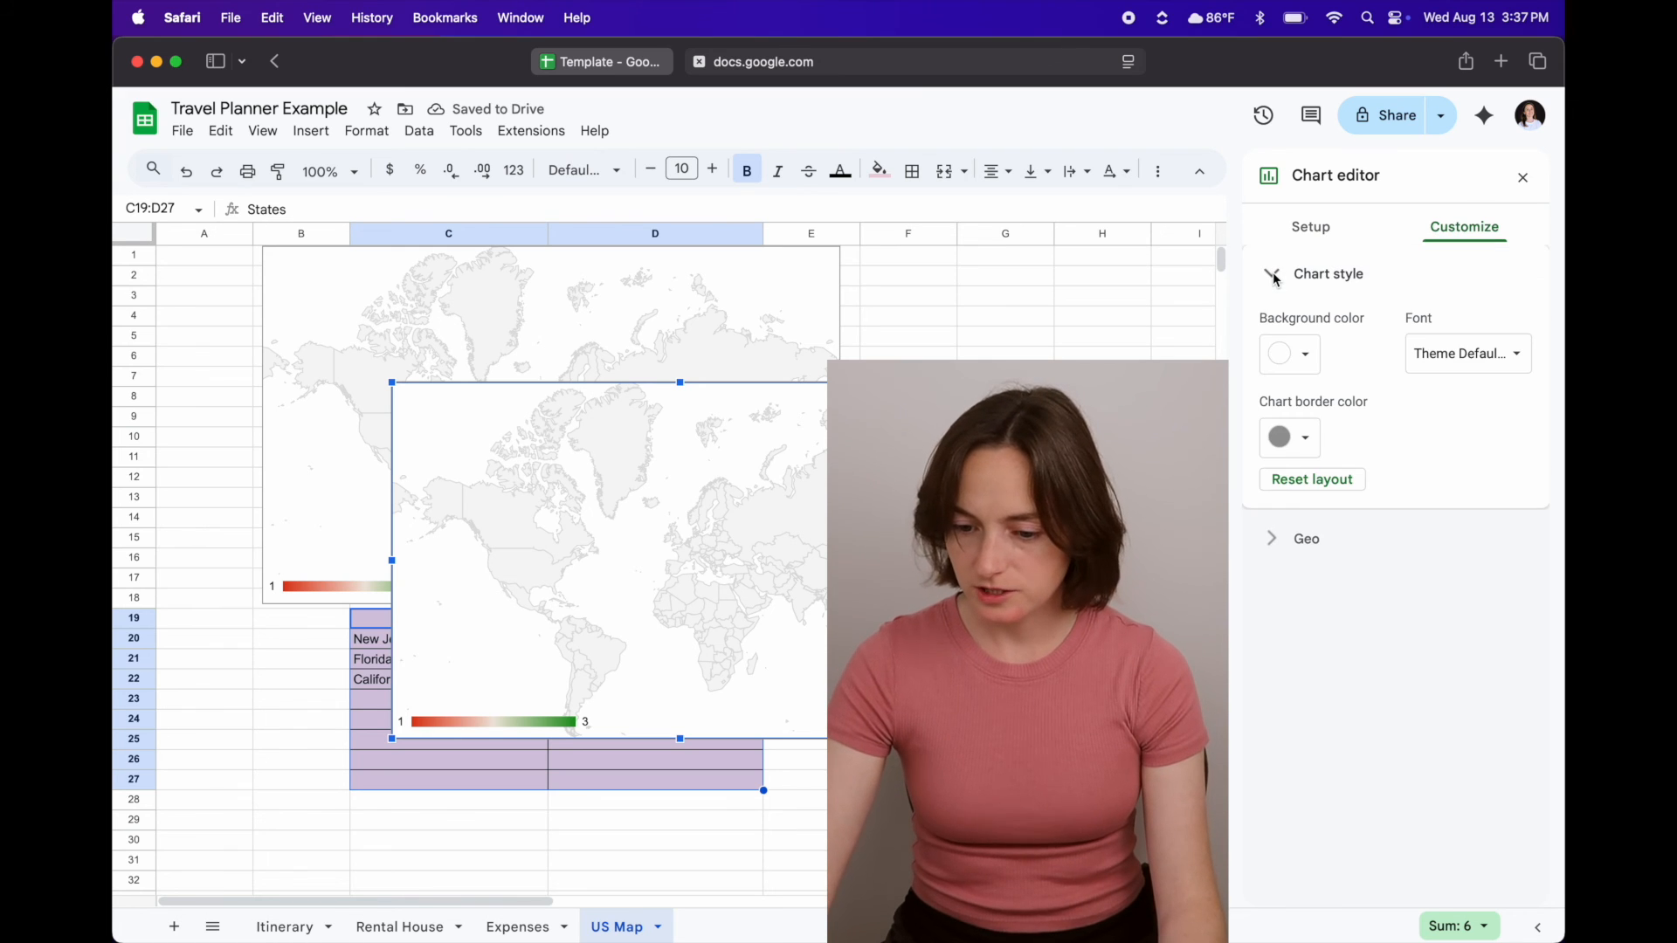
pyautogui.click(1274, 277)
pyautogui.click(1297, 334)
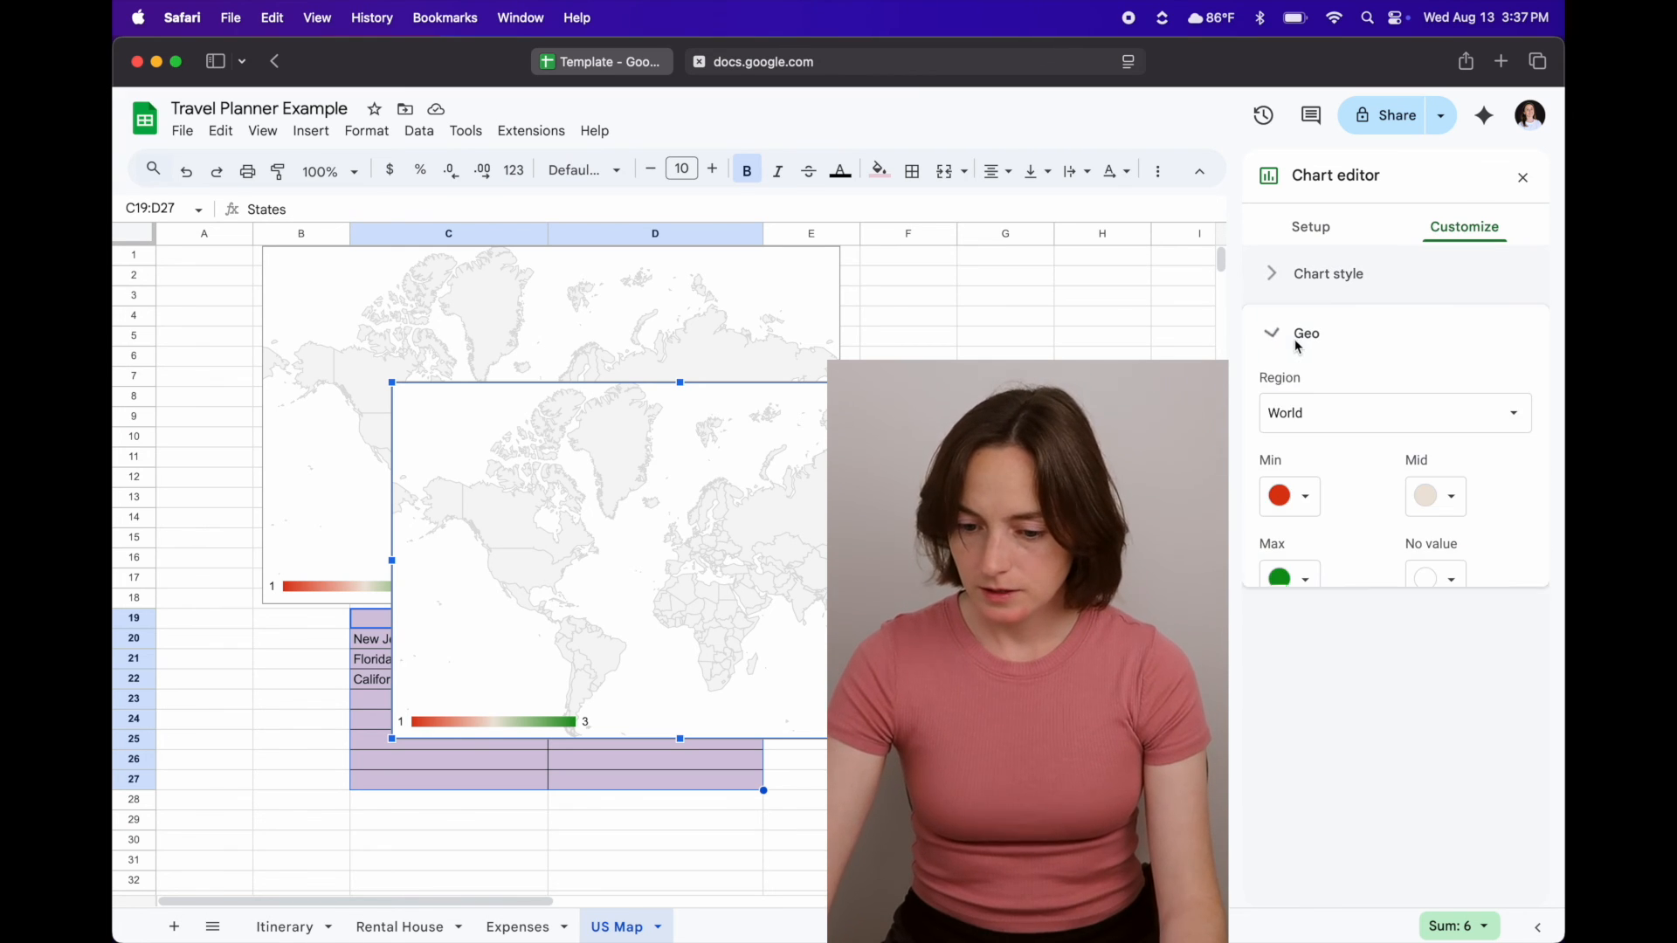
pyautogui.click(1314, 411)
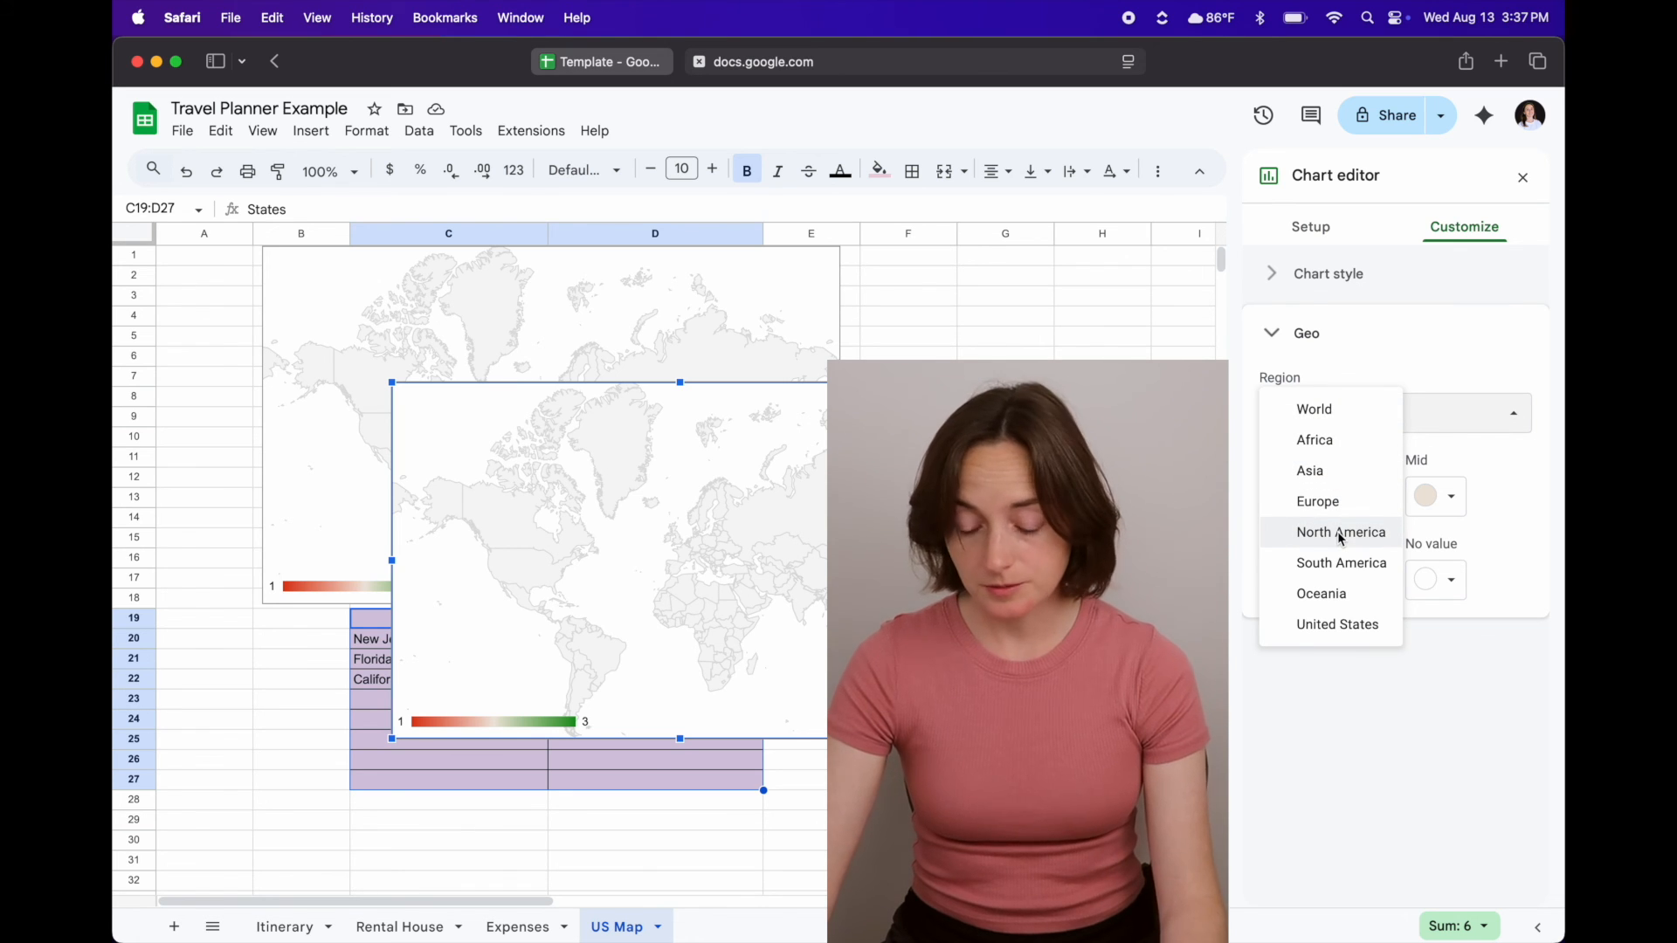
pyautogui.click(1353, 625)
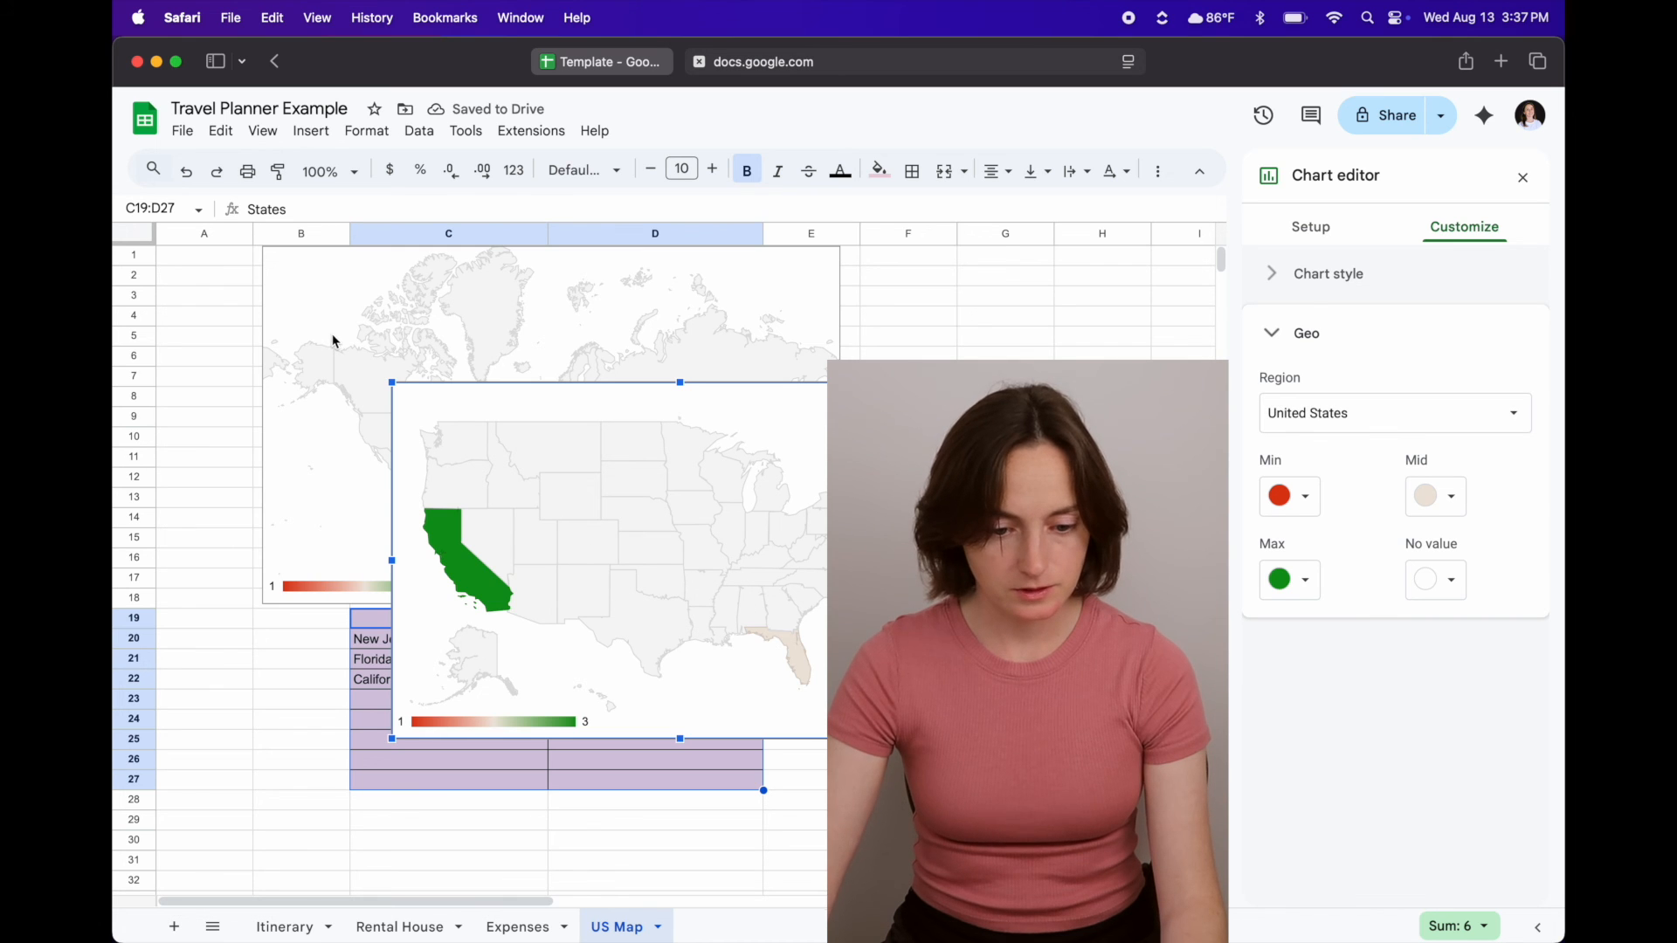
# - Delete the old world map chart behind the United States map
pyautogui.click(423, 365)
pyautogui.press('Delete')
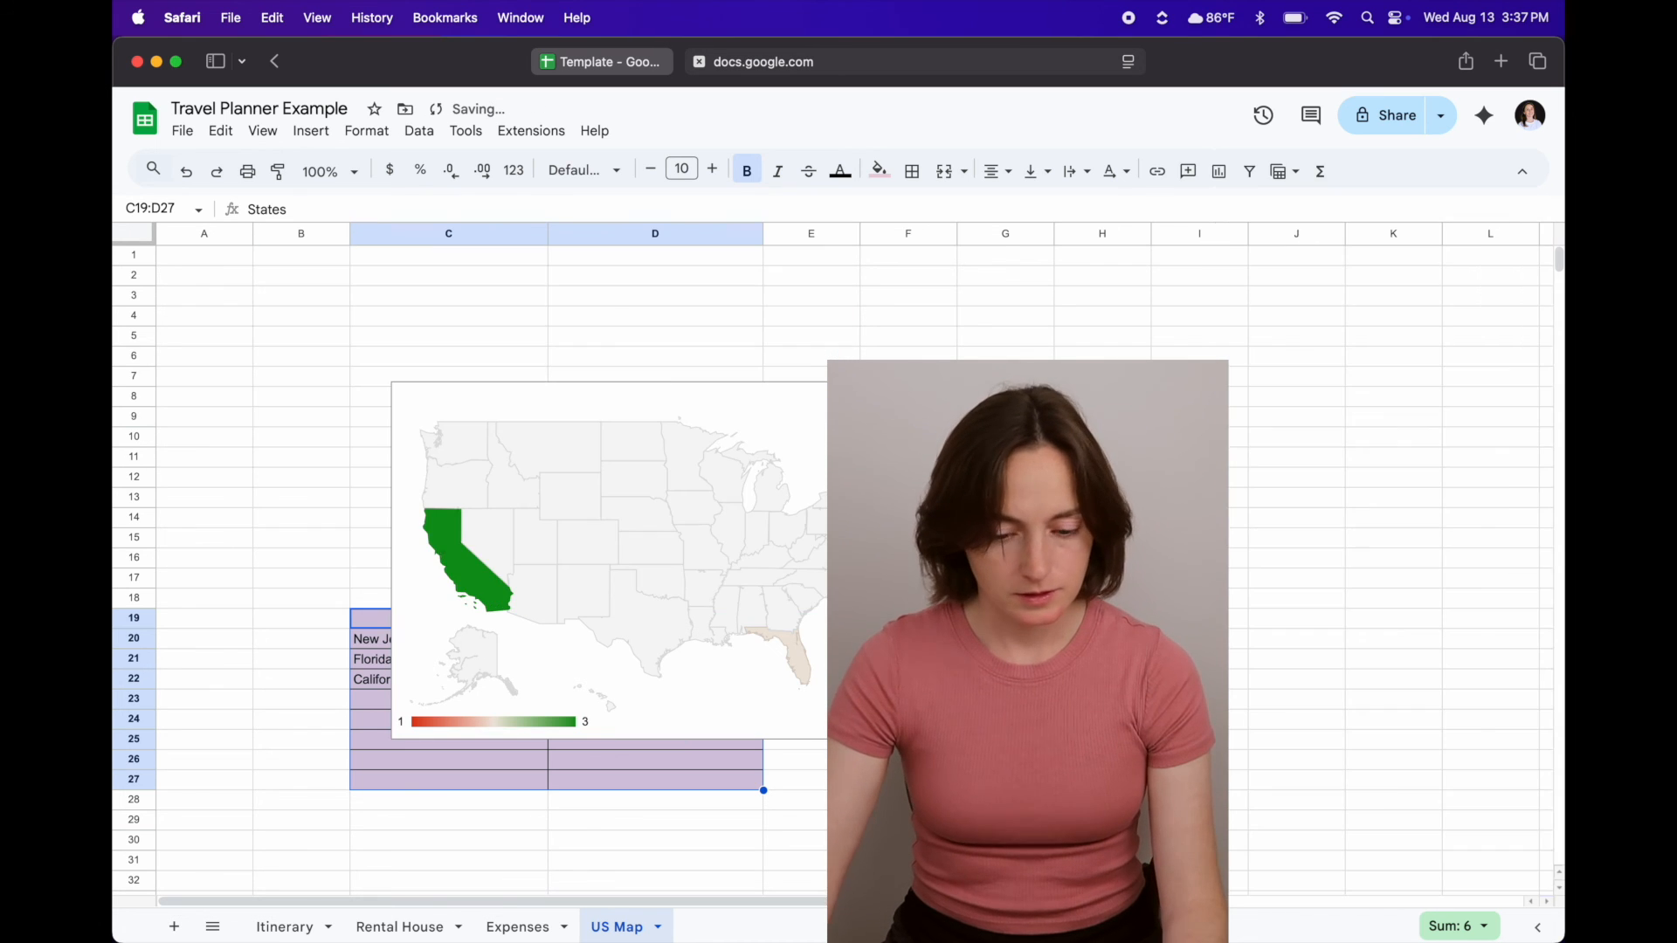
pyautogui.click(431, 438)
pyautogui.click(302, 436)
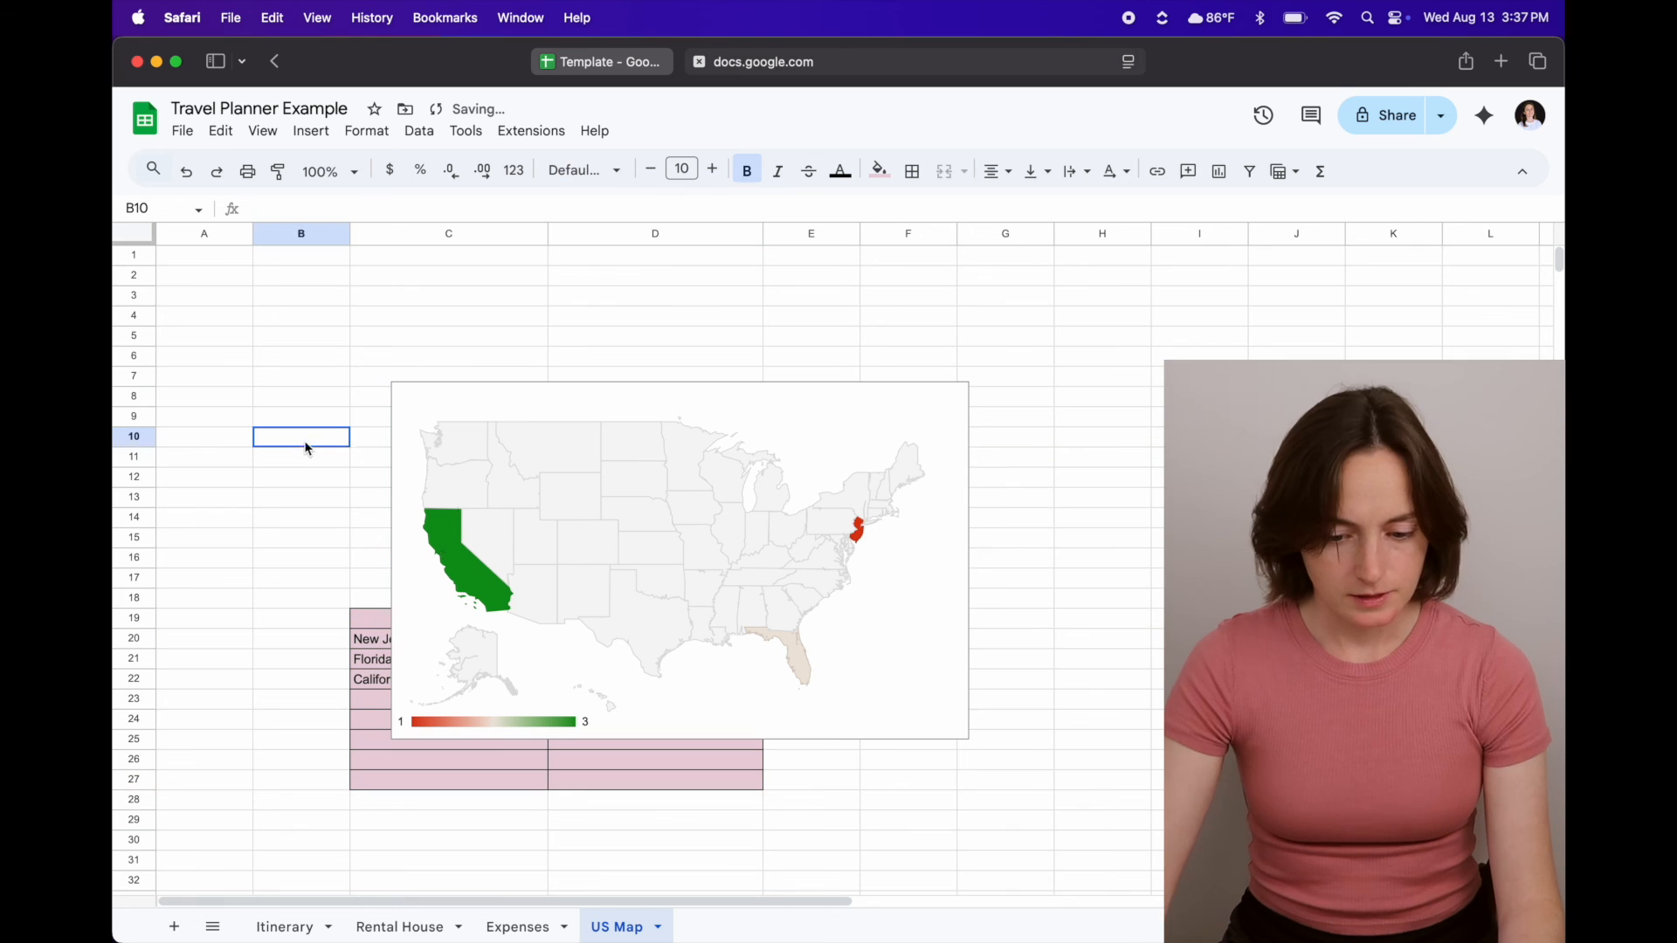
# - Shrink the United States map chart slightly and move it beside the States table, starting in column E at row 2
pyautogui.click(492, 401)
pyautogui.moveTo(493, 402); pyautogui.dragTo(370, 306)
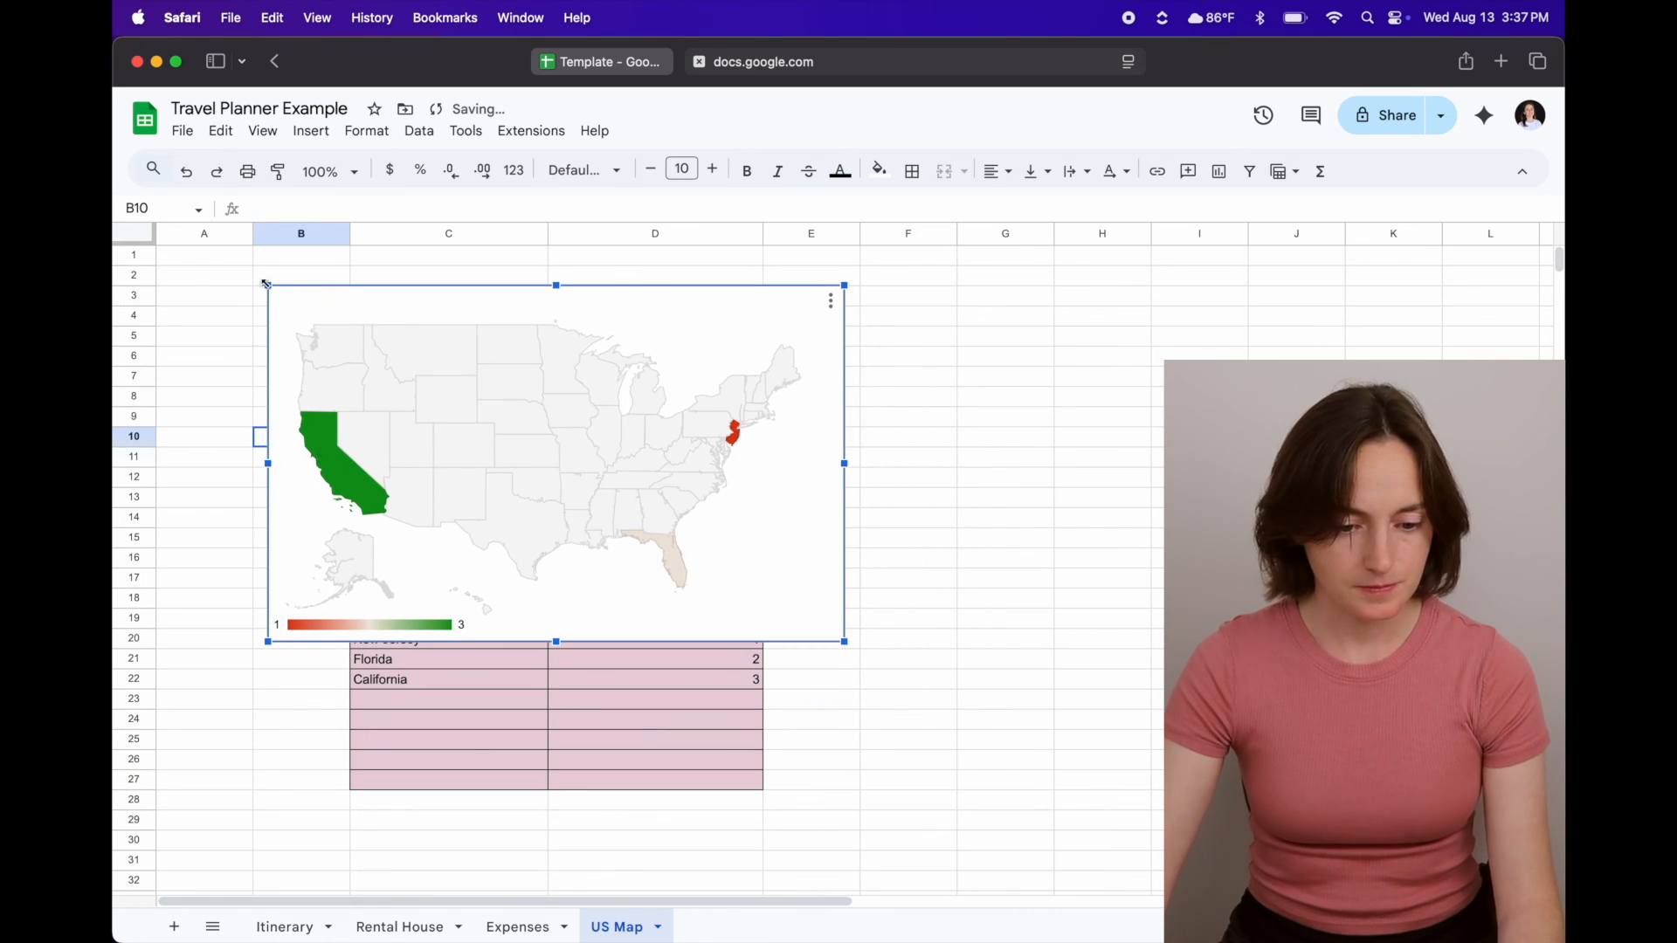
pyautogui.moveTo(269, 289); pyautogui.dragTo(295, 353)
pyautogui.moveTo(520, 446); pyautogui.dragTo(999, 413)
# - Move the whole States table from C19:D27 to H23:I31
pyautogui.moveTo(428, 625); pyautogui.dragTo(693, 778)
pyautogui.press('cmd+c')
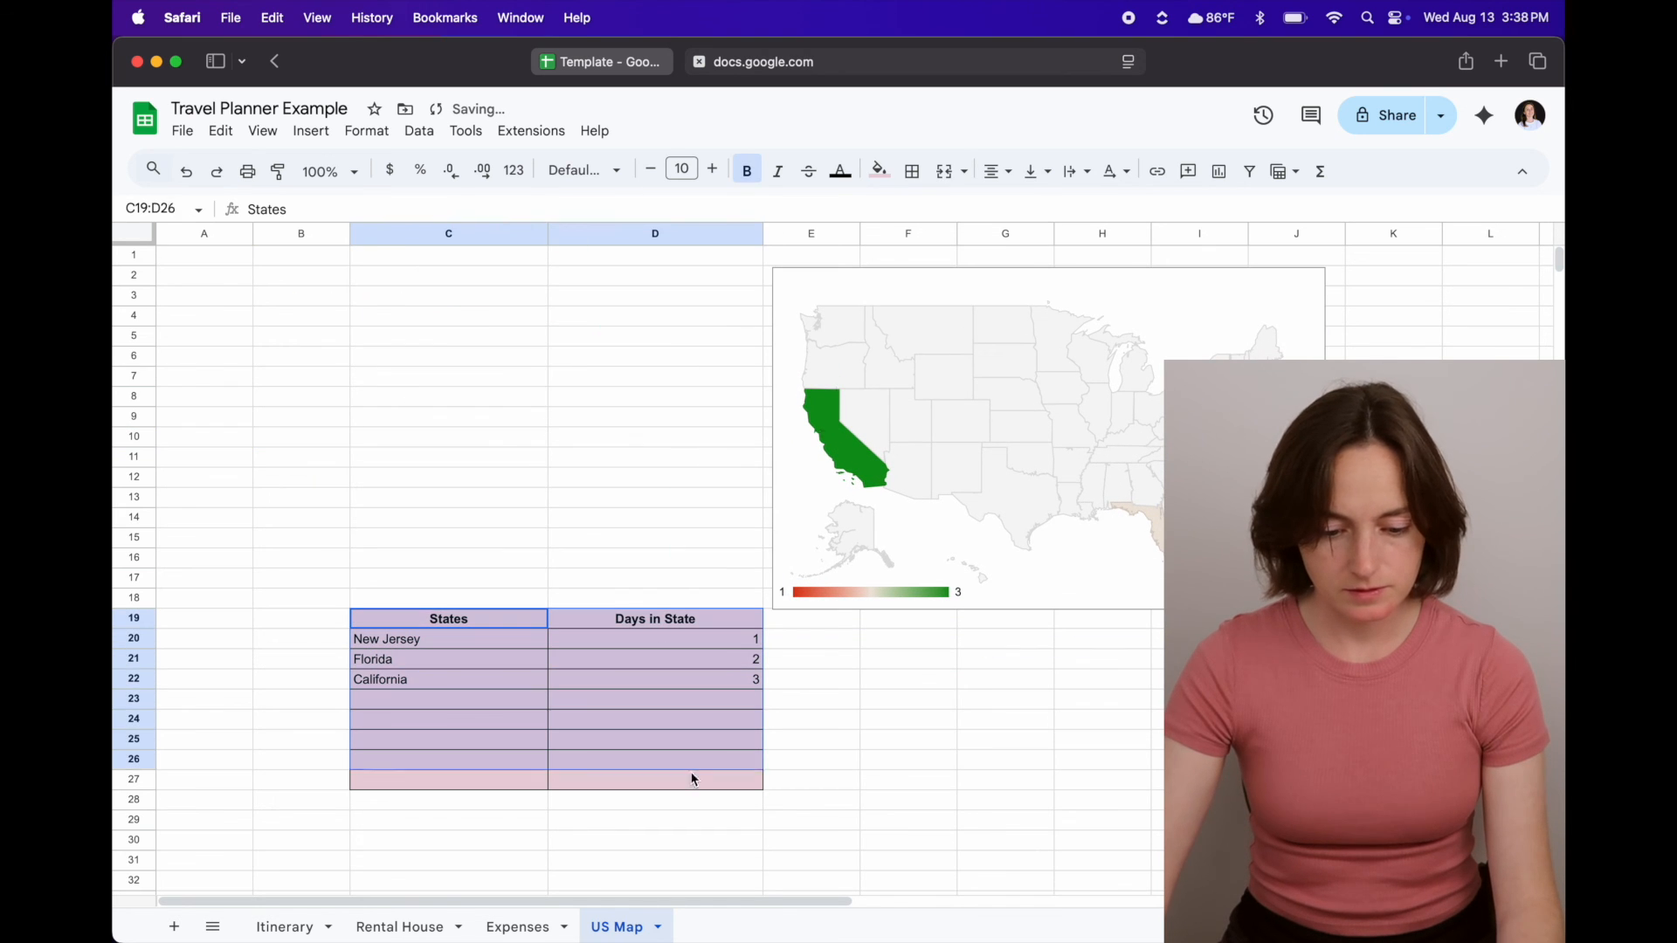
pyautogui.click(442, 831)
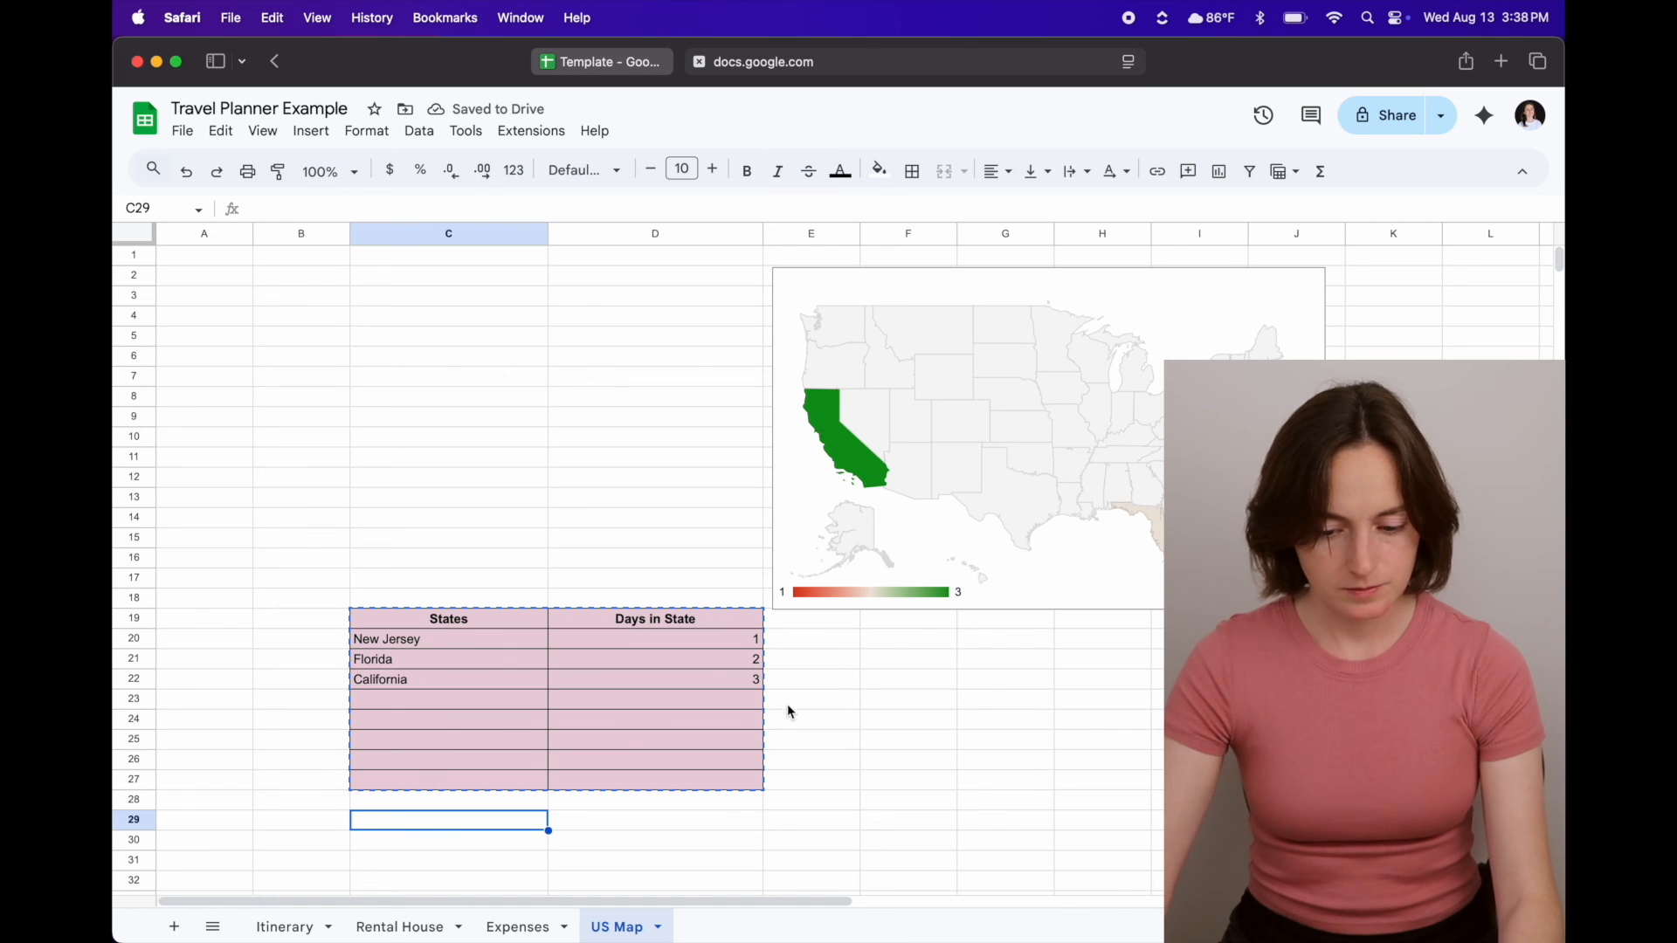
pyautogui.click(1118, 704)
pyautogui.press('cmd+v')
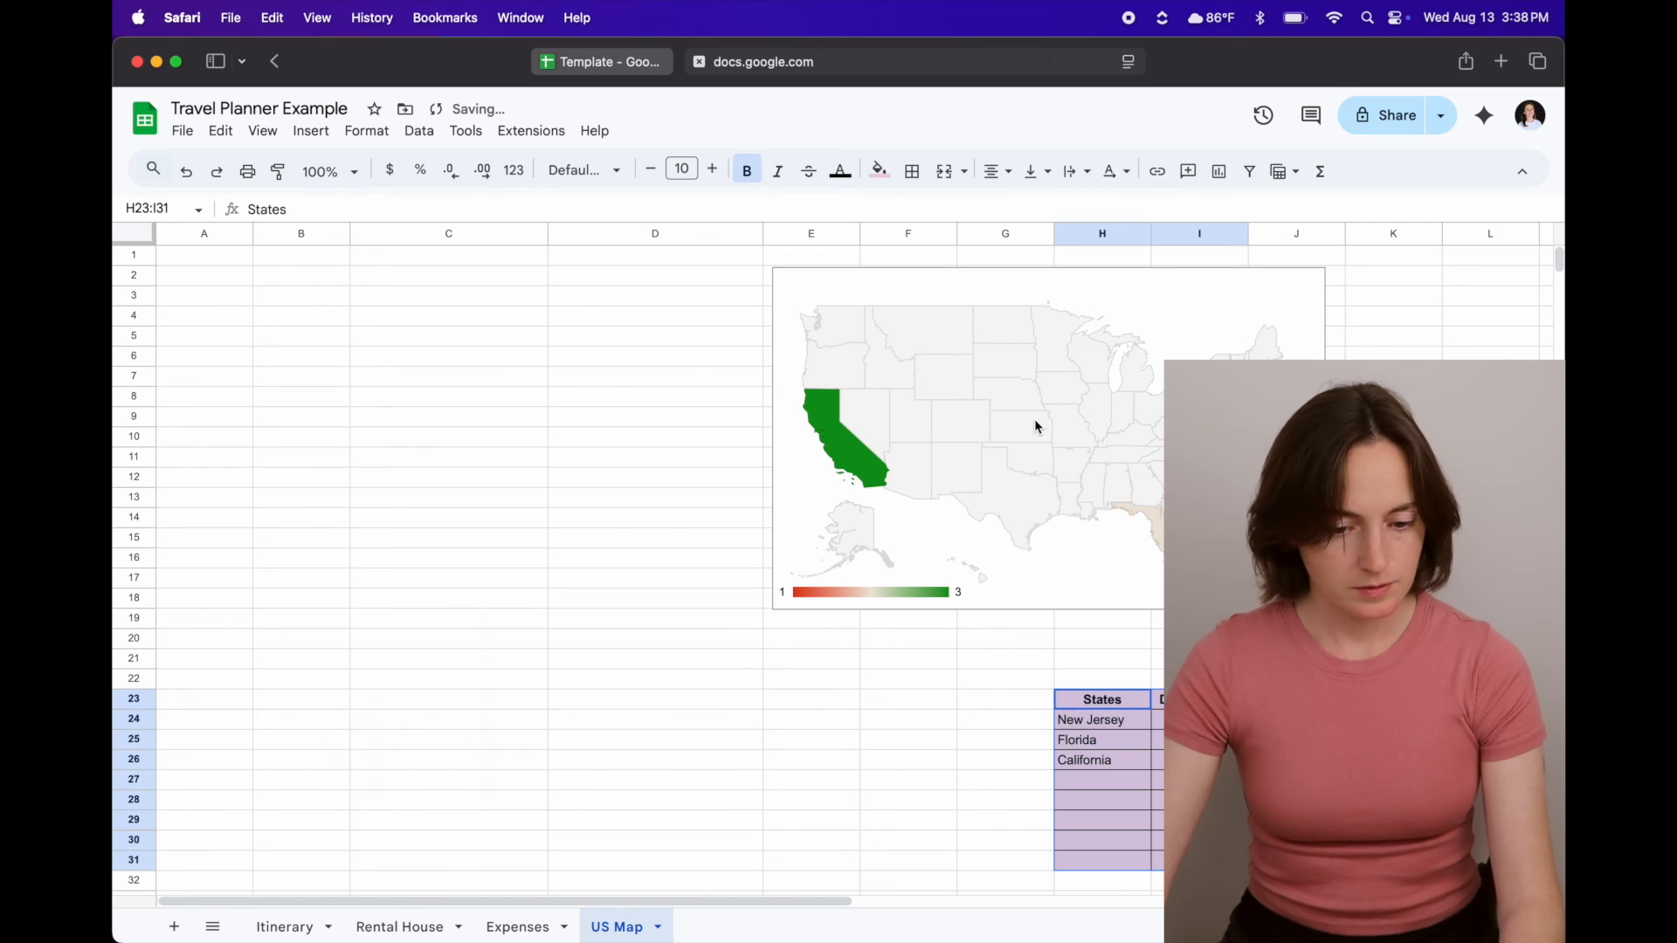
pyautogui.click(575, 560)
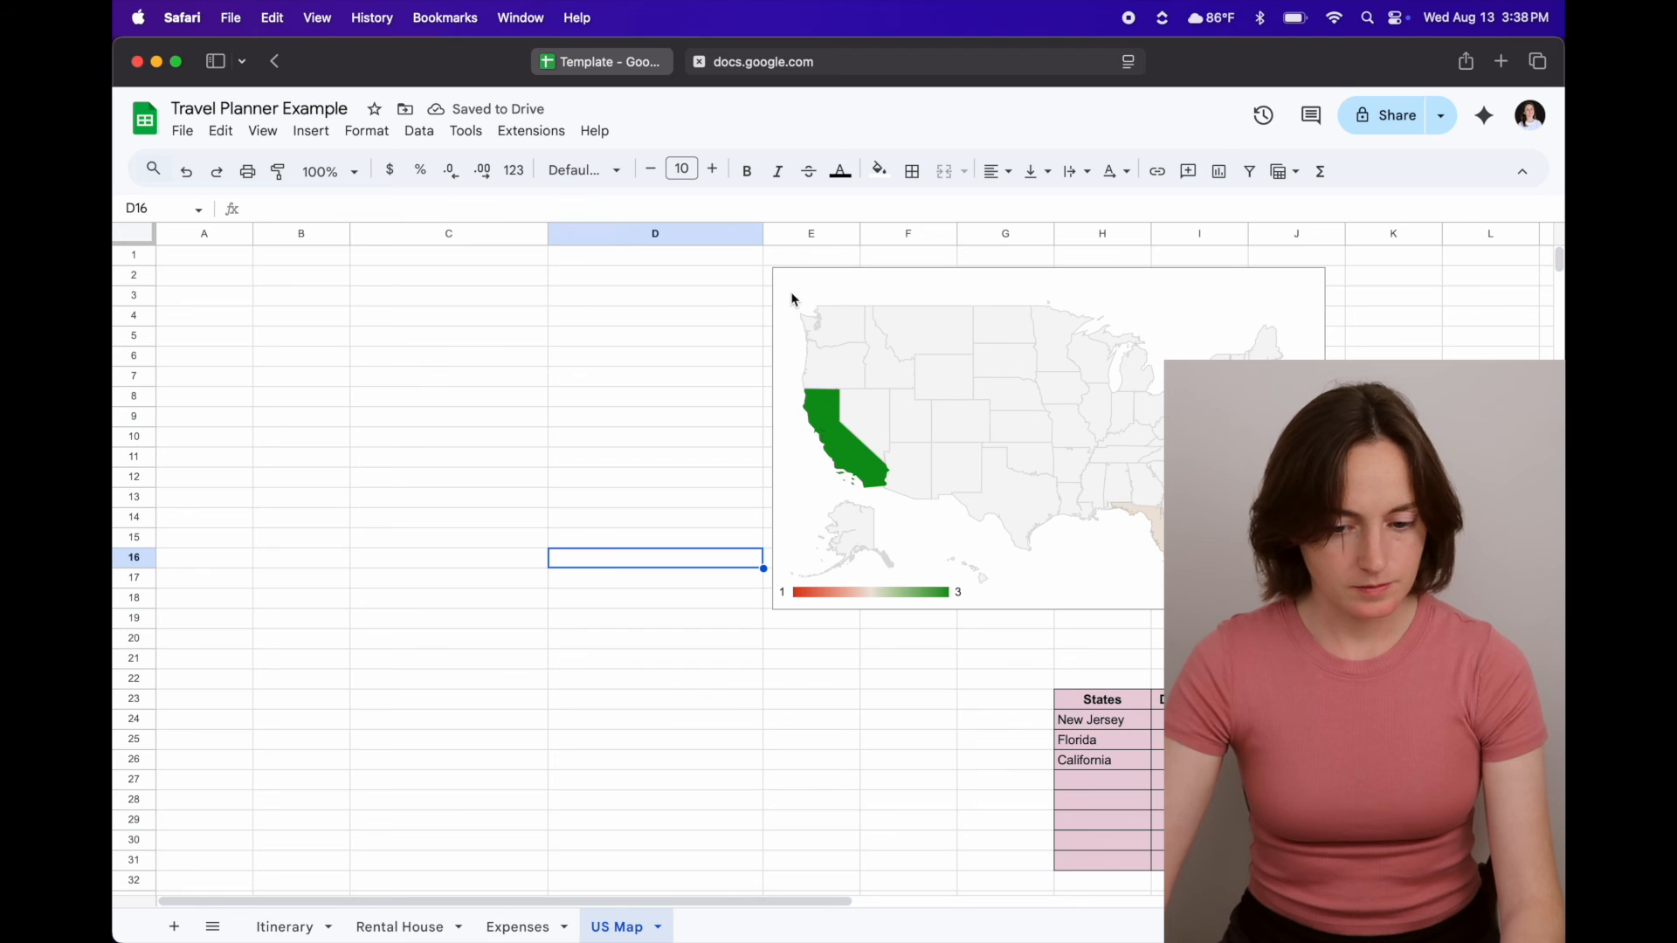
pyautogui.click(672, 378)
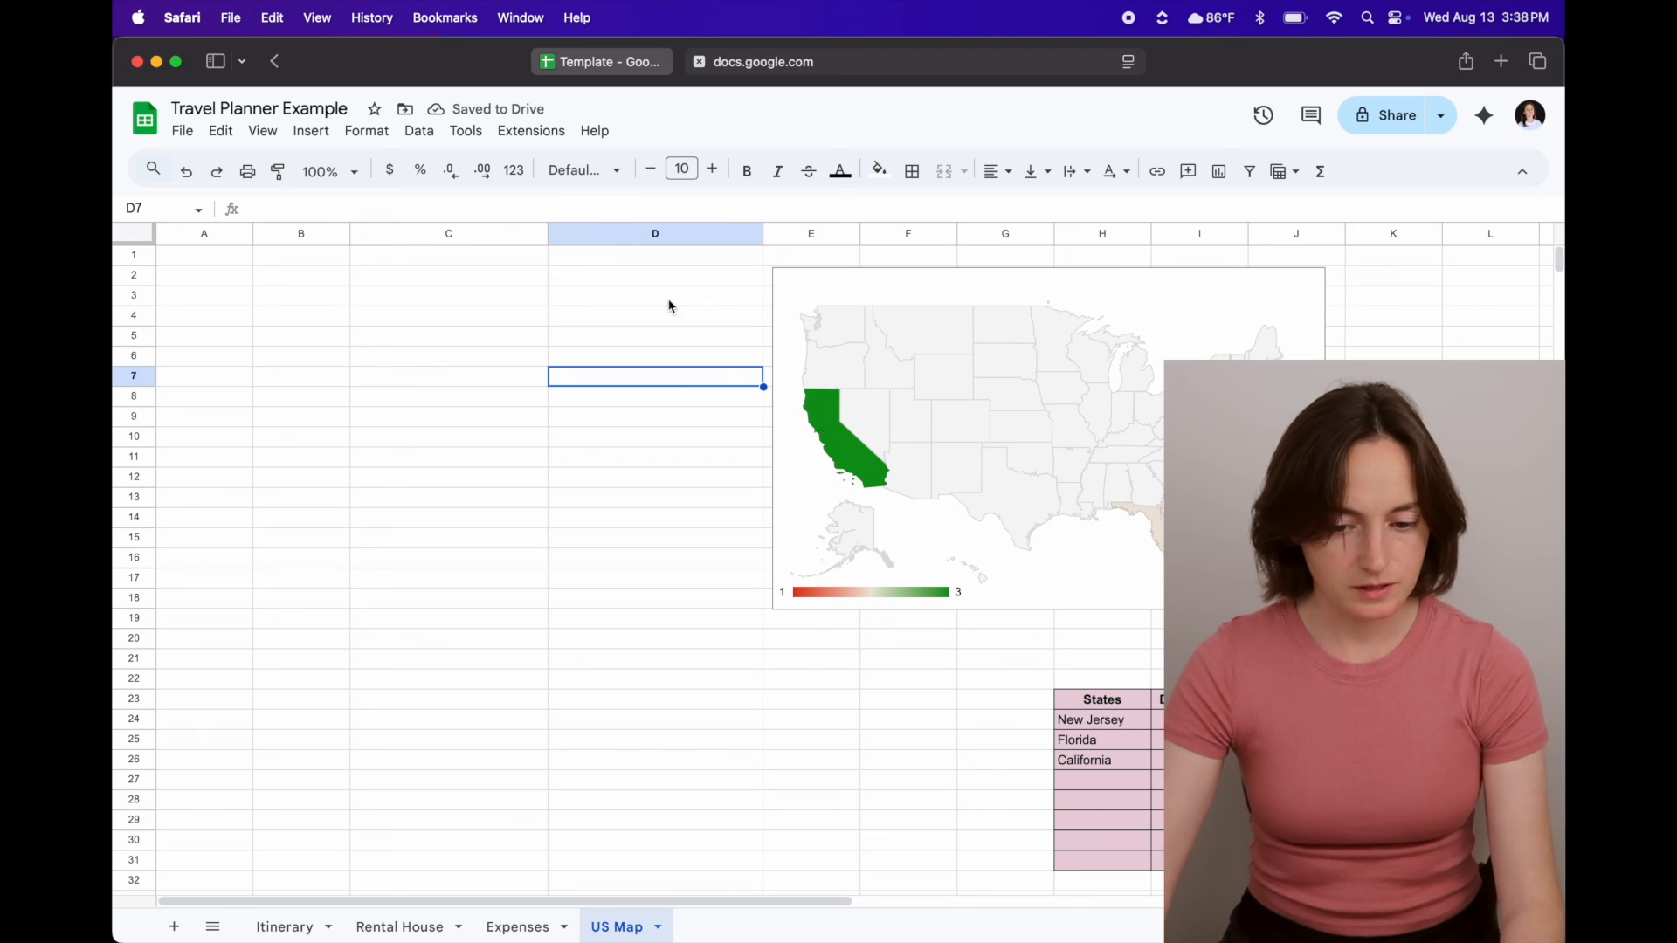
# - Move the United States map chart beside the relocated table and enlarge it to span about columns B to F, rows 4 to 25
pyautogui.moveTo(841, 288); pyautogui.dragTo(420, 288)
pyautogui.moveTo(904, 610); pyautogui.dragTo(1172, 774)
pyautogui.moveTo(1162, 683); pyautogui.dragTo(1060, 666)
pyautogui.moveTo(693, 435); pyautogui.dragTo(575, 480)
pyautogui.click(1102, 437)
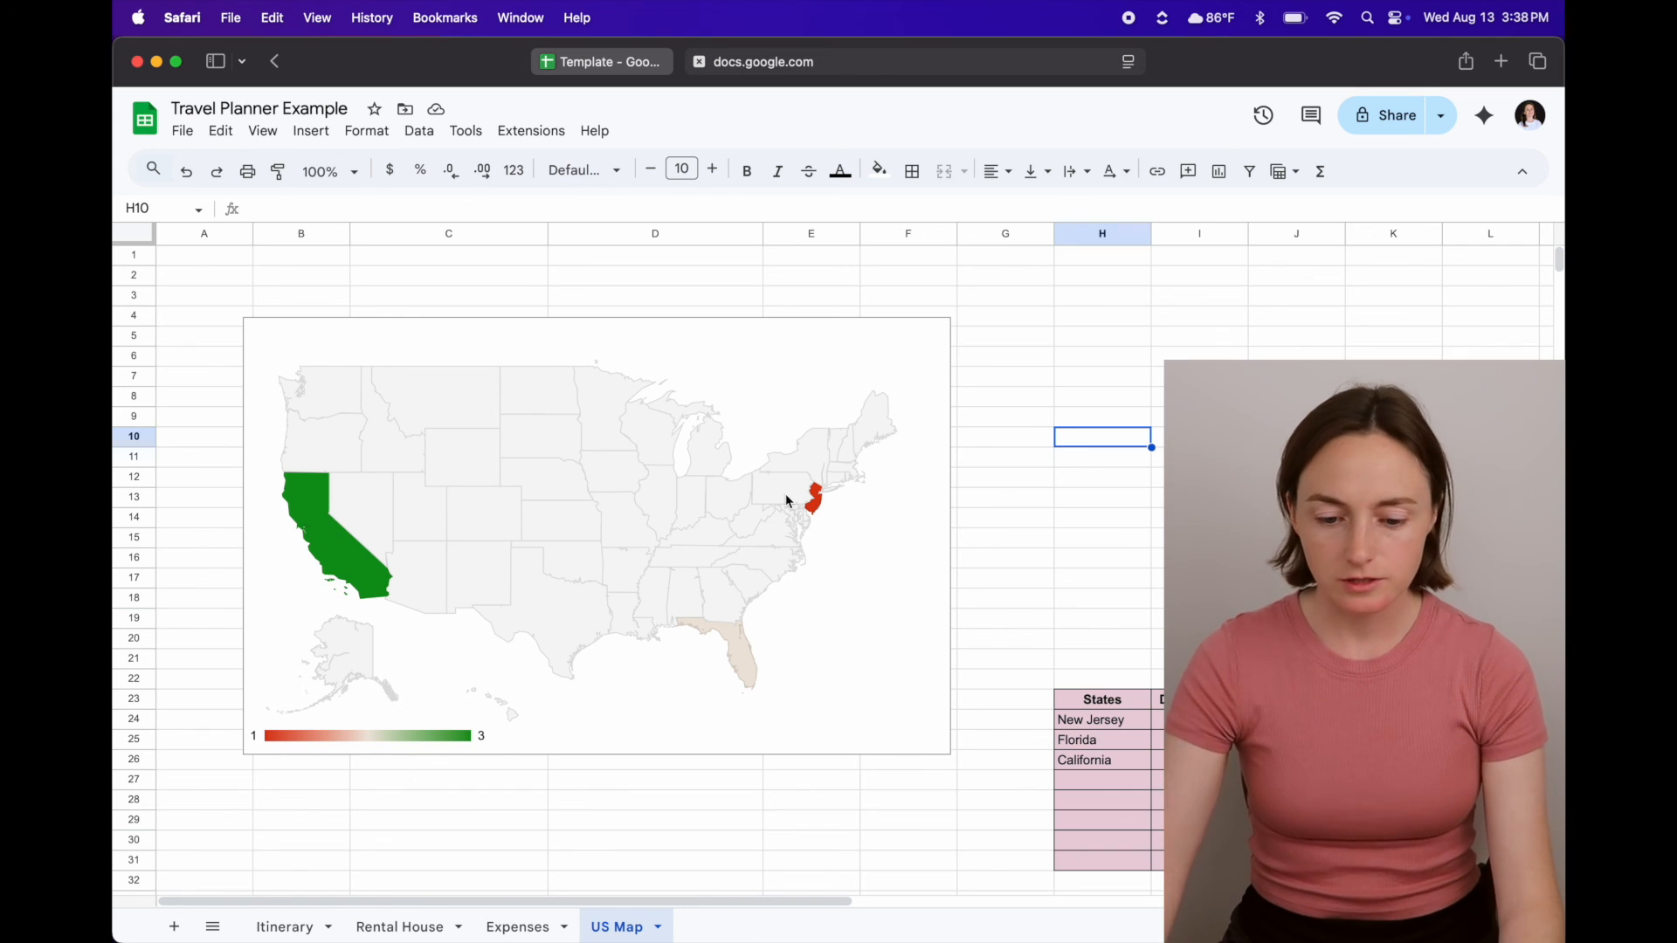
# - Set the geo chart's Min colour to a light magenta pink
pyautogui.doubleClick(783, 367)
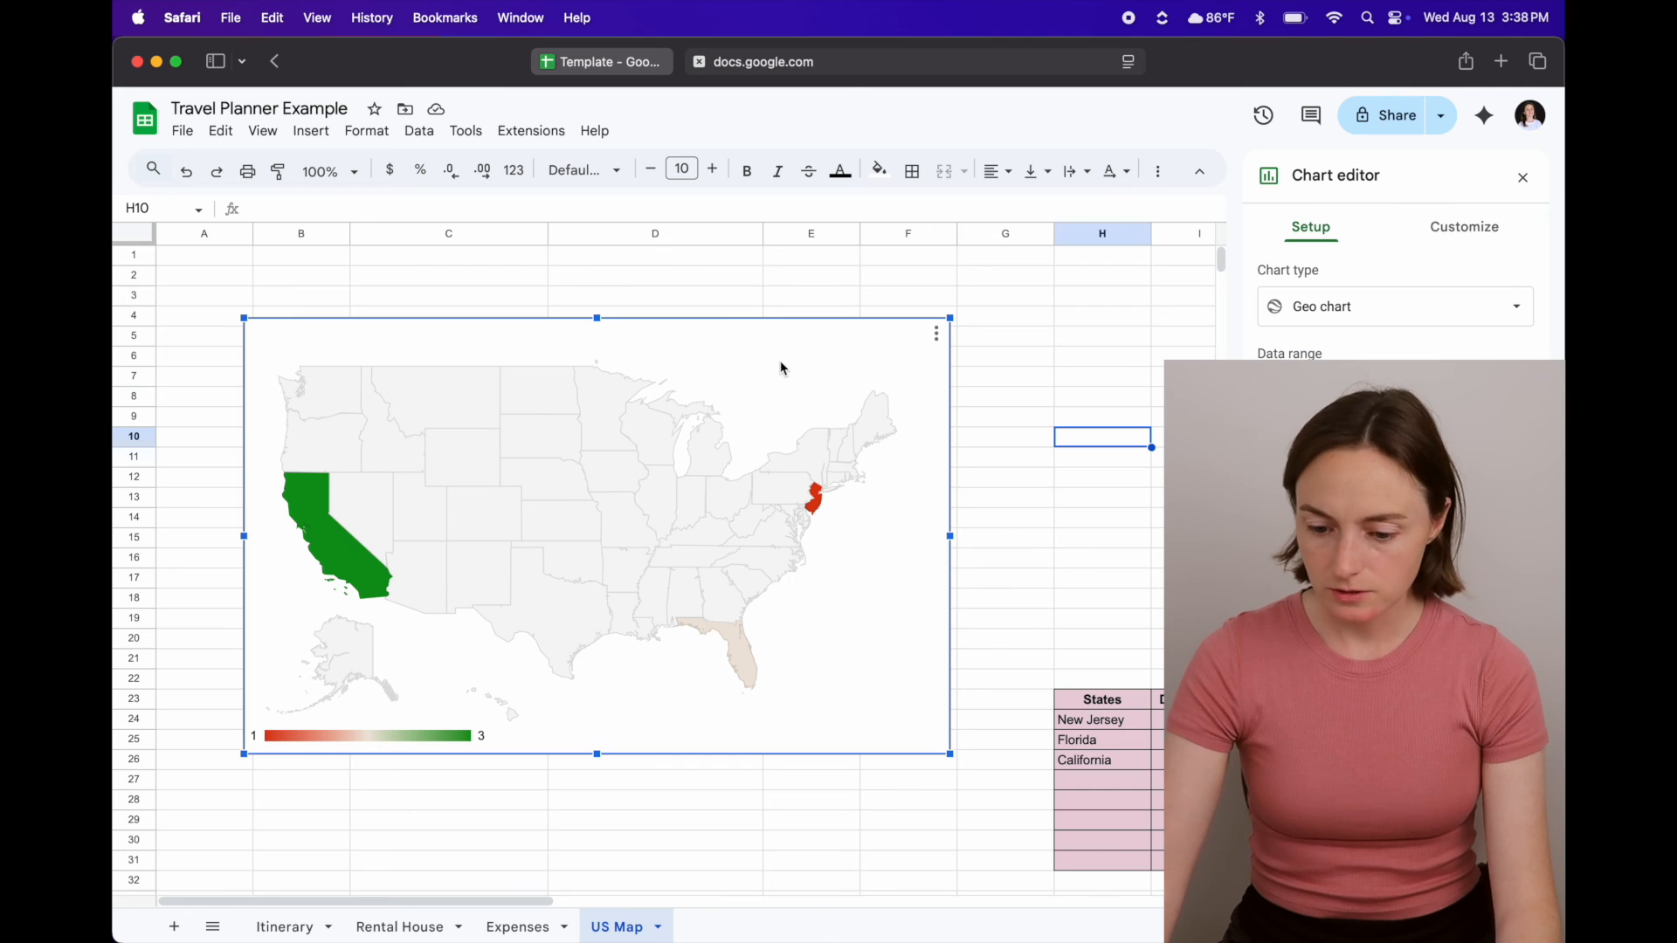
pyautogui.click(1464, 226)
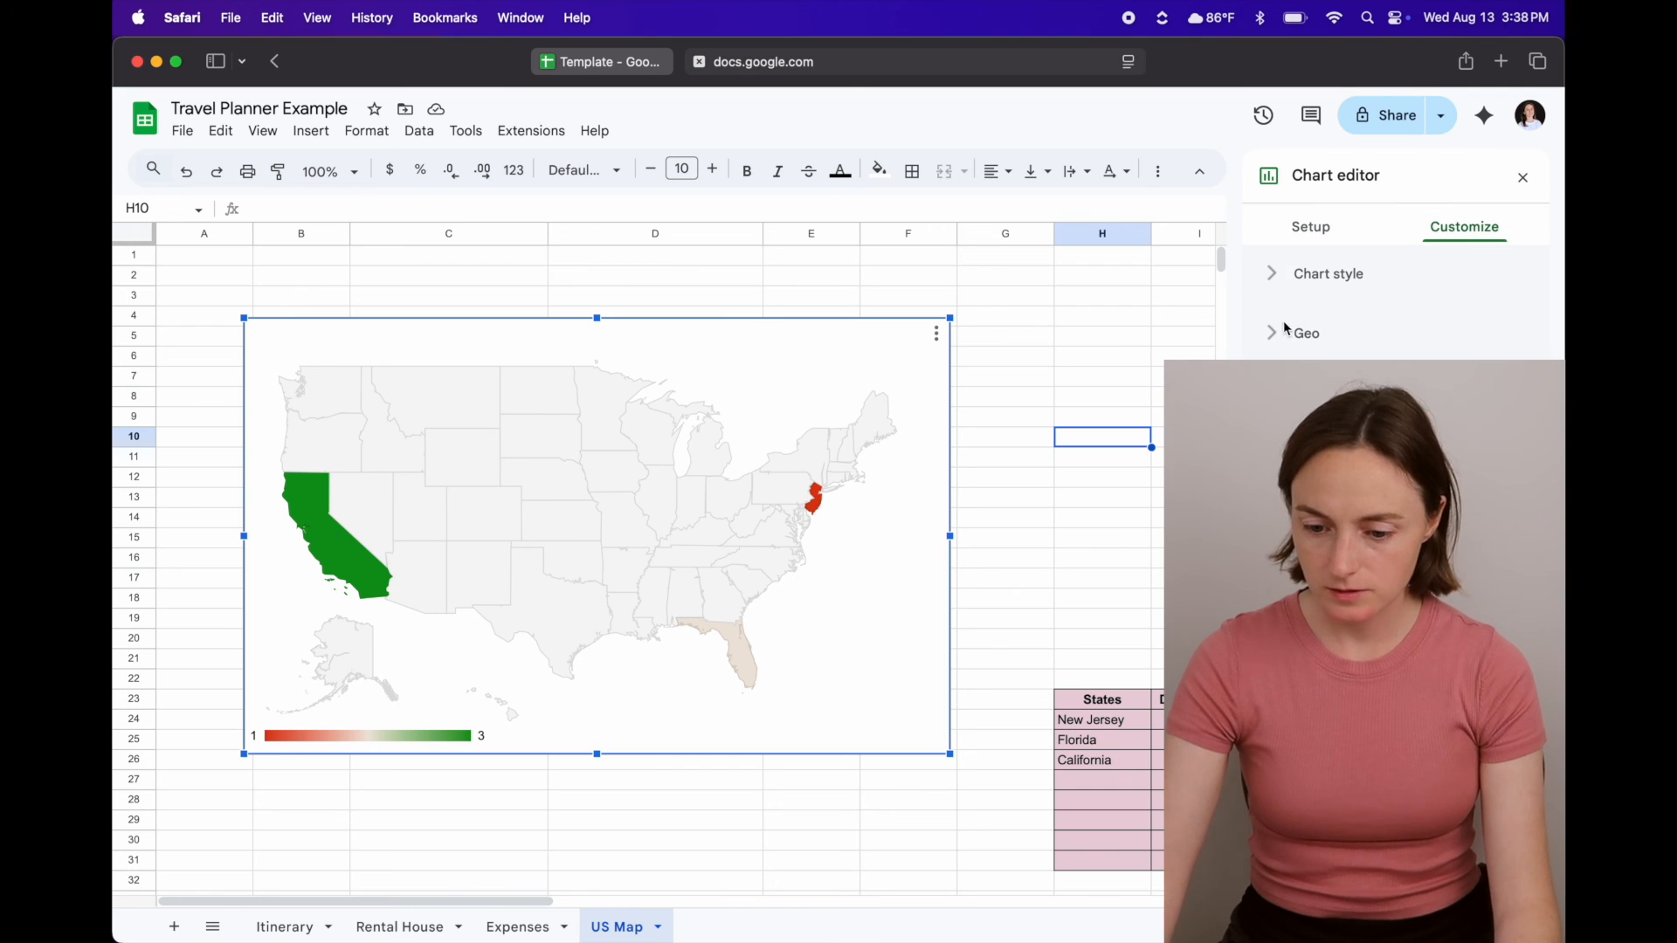
pyautogui.click(1282, 272)
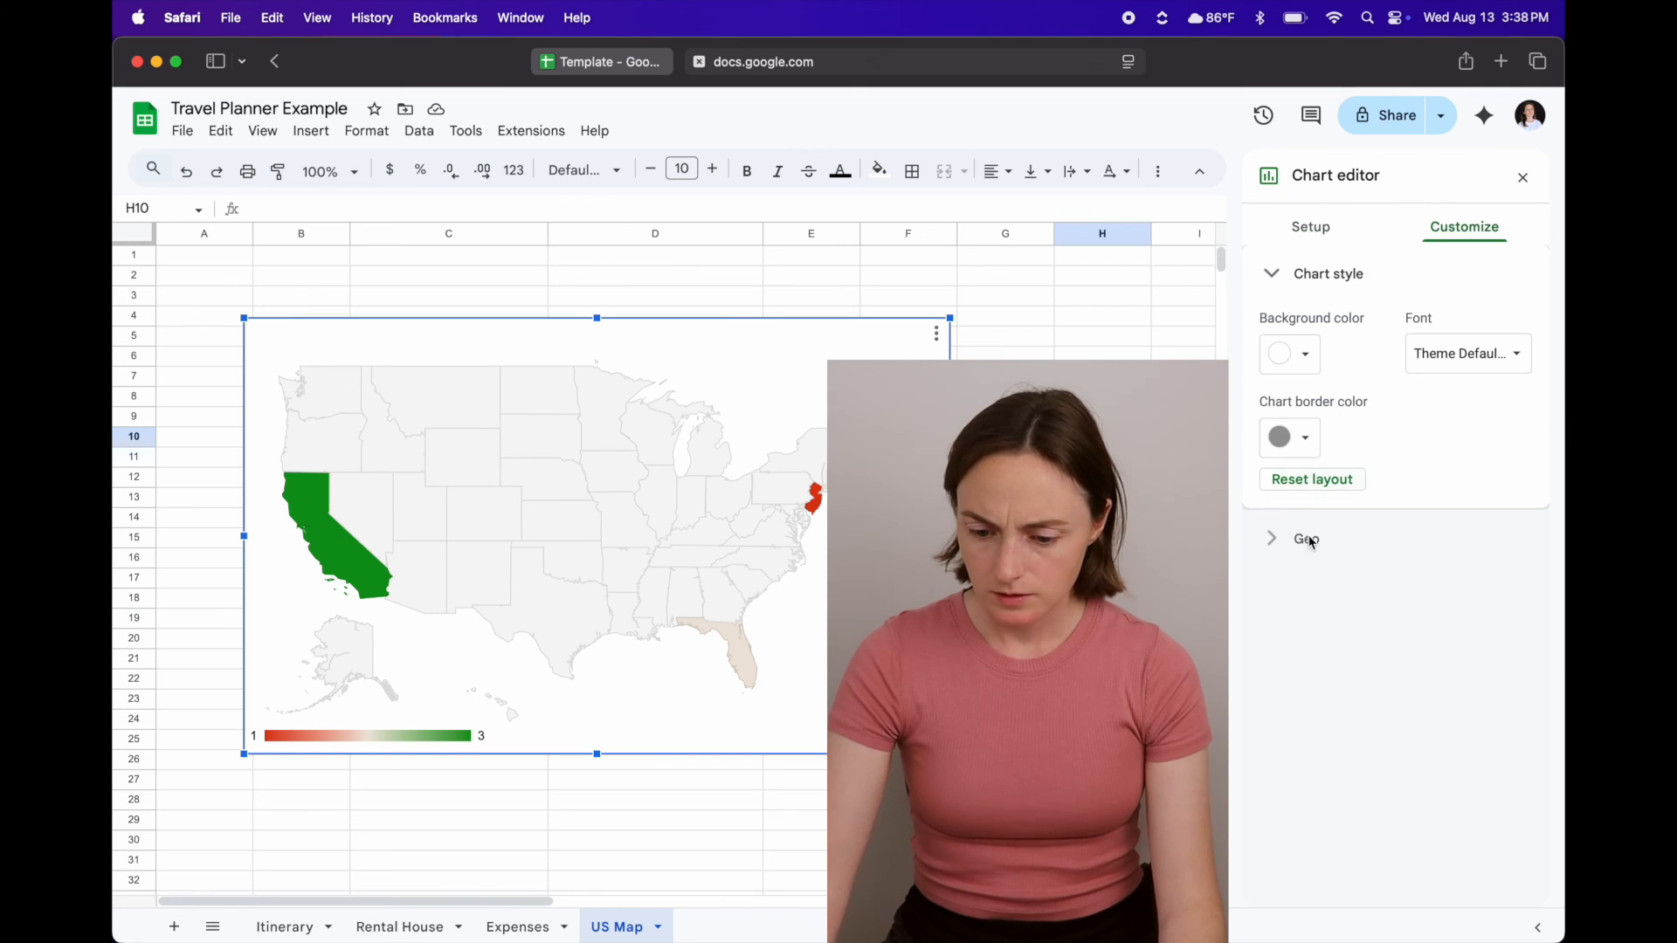
pyautogui.click(1302, 538)
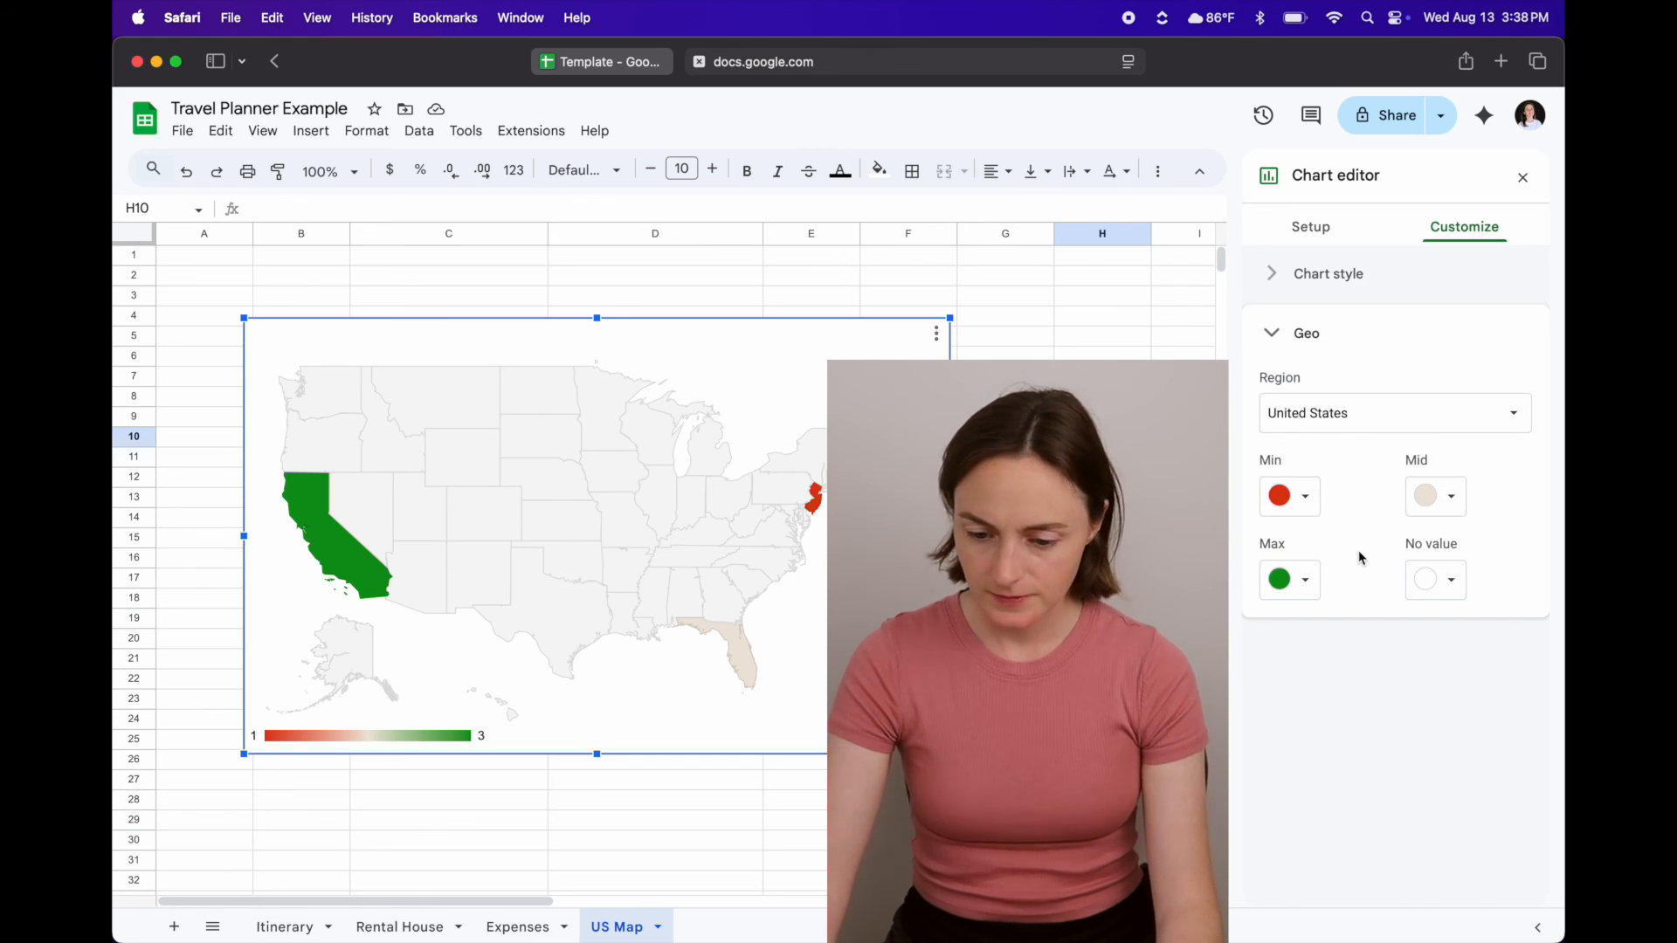
pyautogui.click(1306, 497)
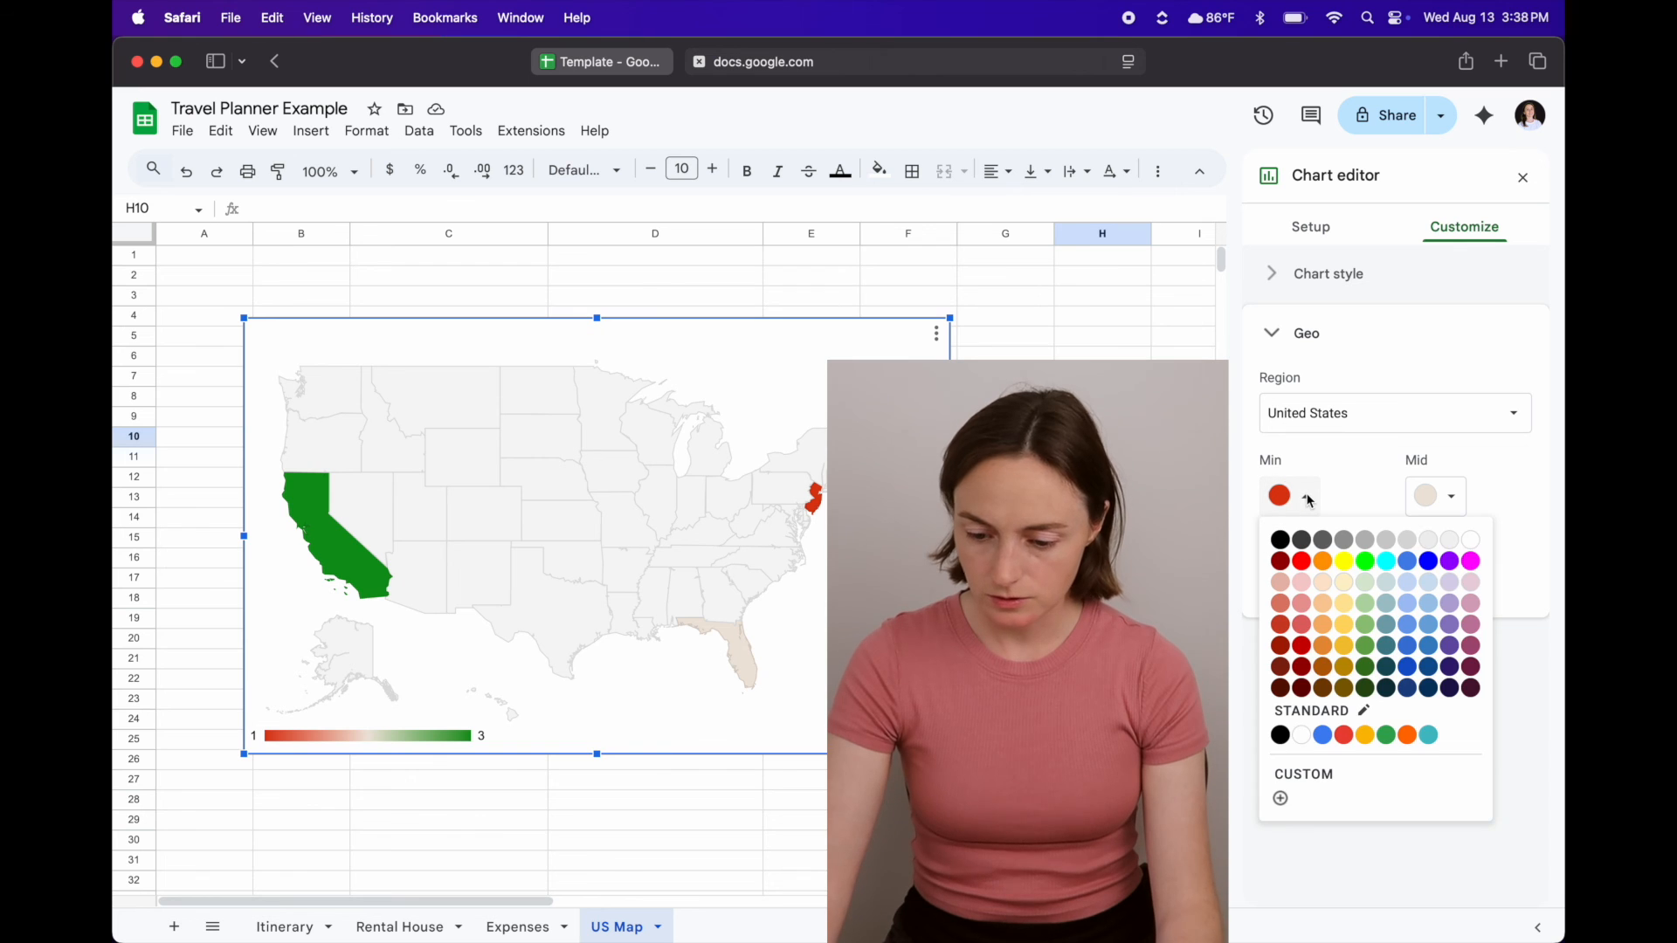
pyautogui.click(1470, 587)
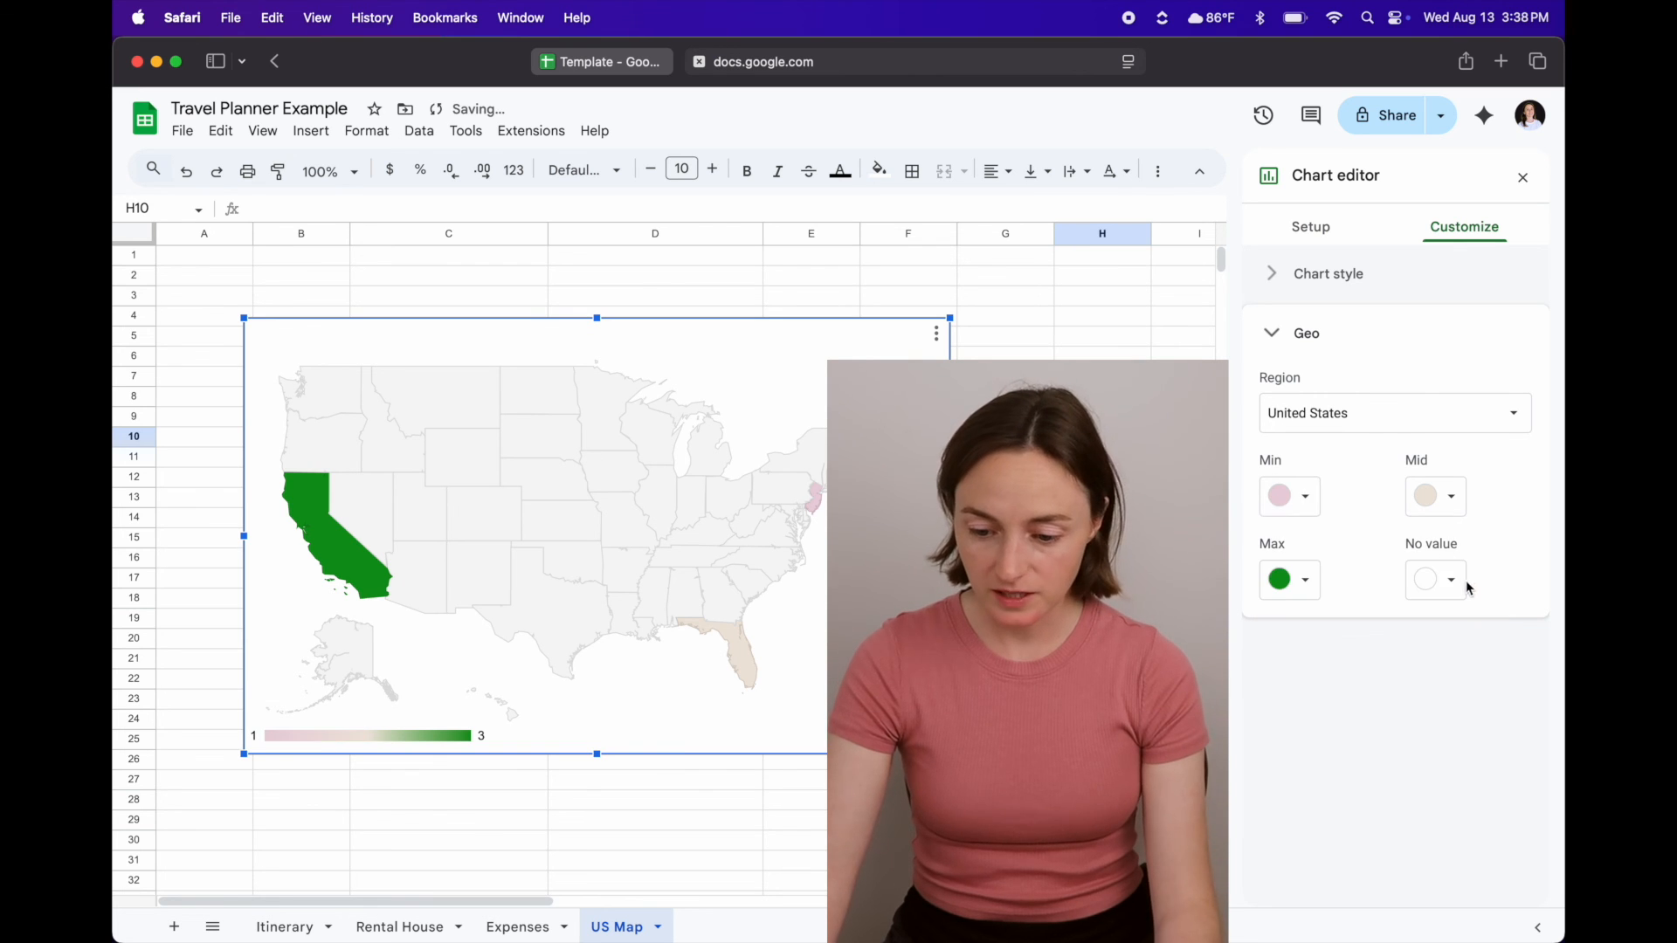
# - Try a medium blue as the geo chart's Max colour
pyautogui.click(1450, 496)
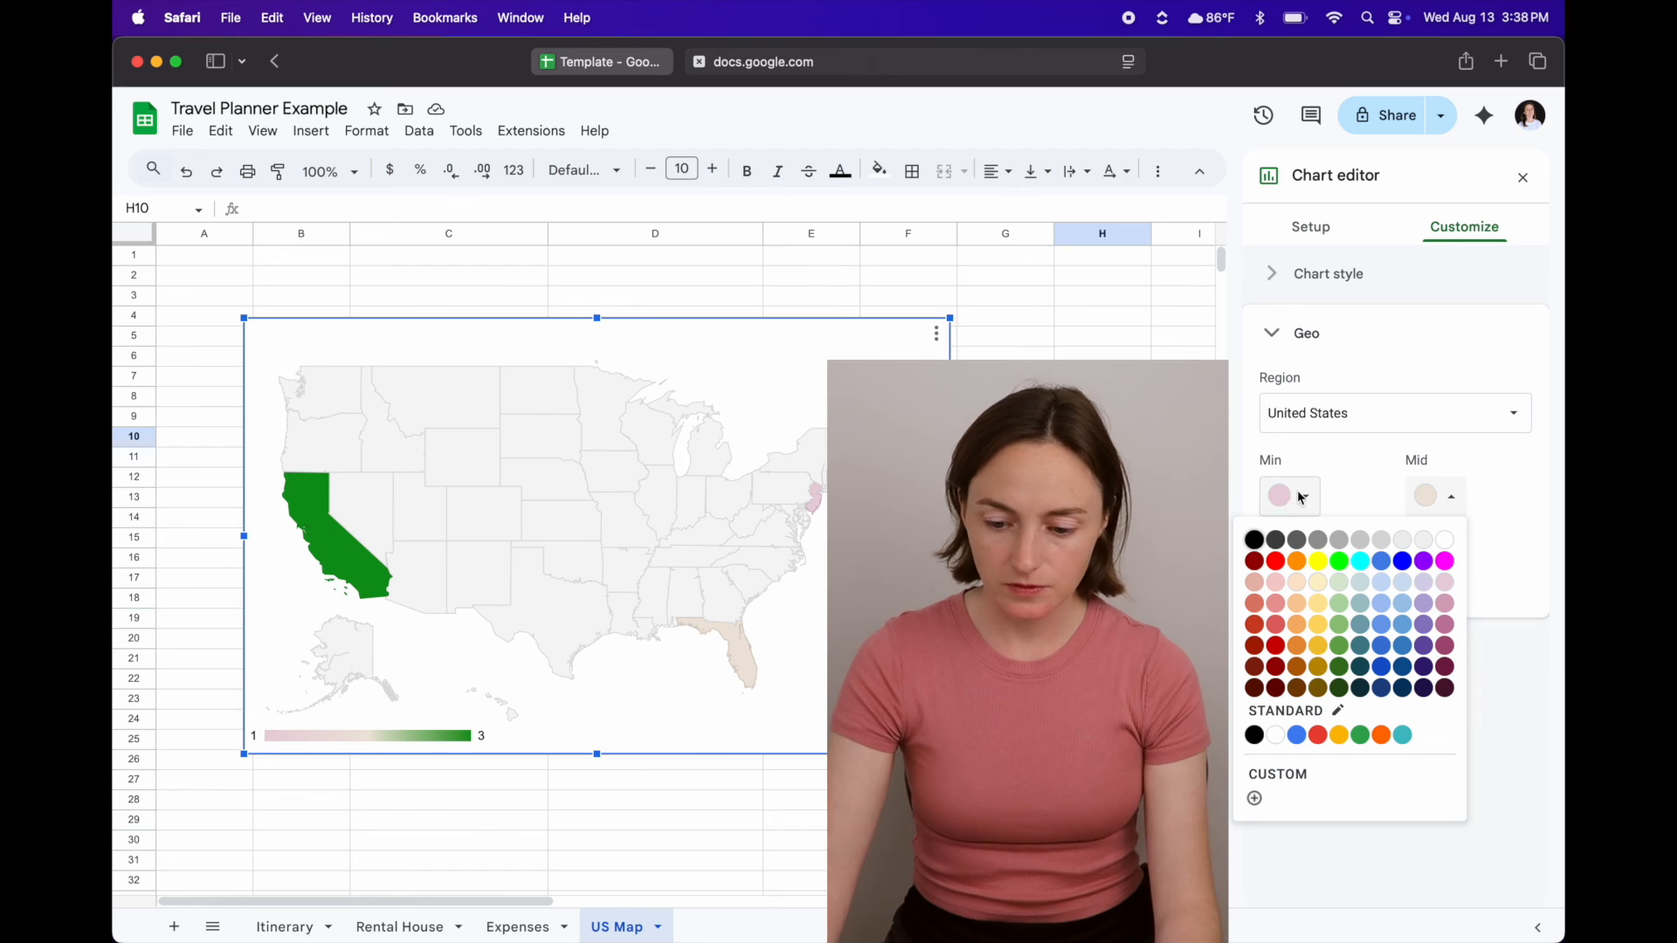
pyautogui.click(1352, 470)
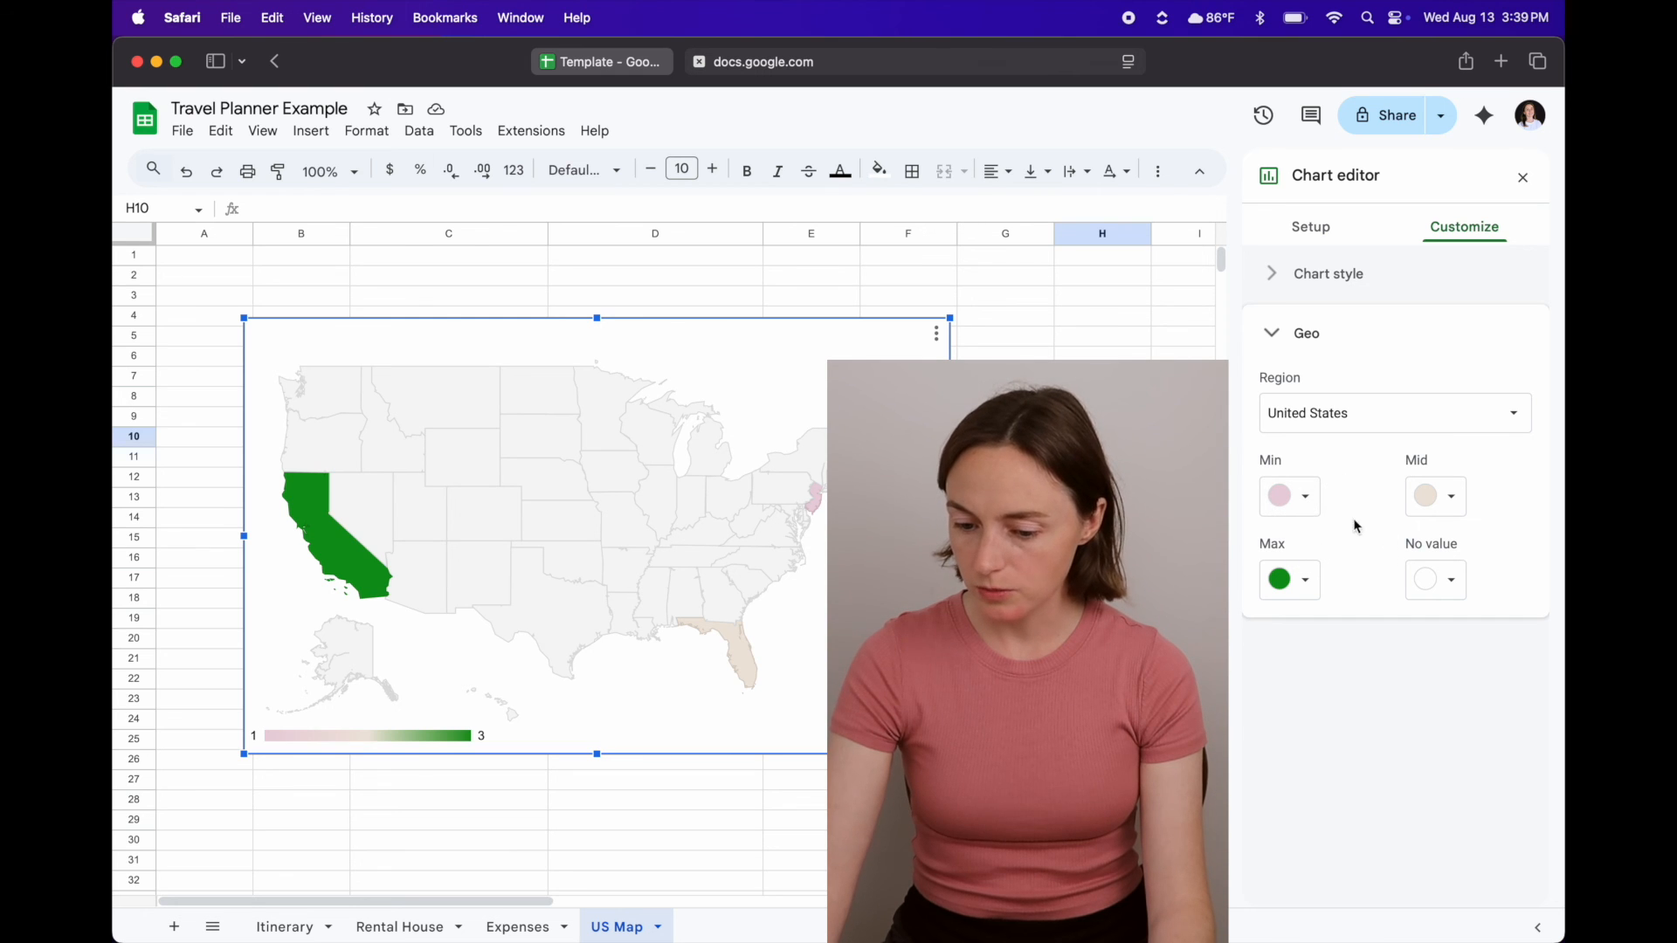
pyautogui.click(1304, 582)
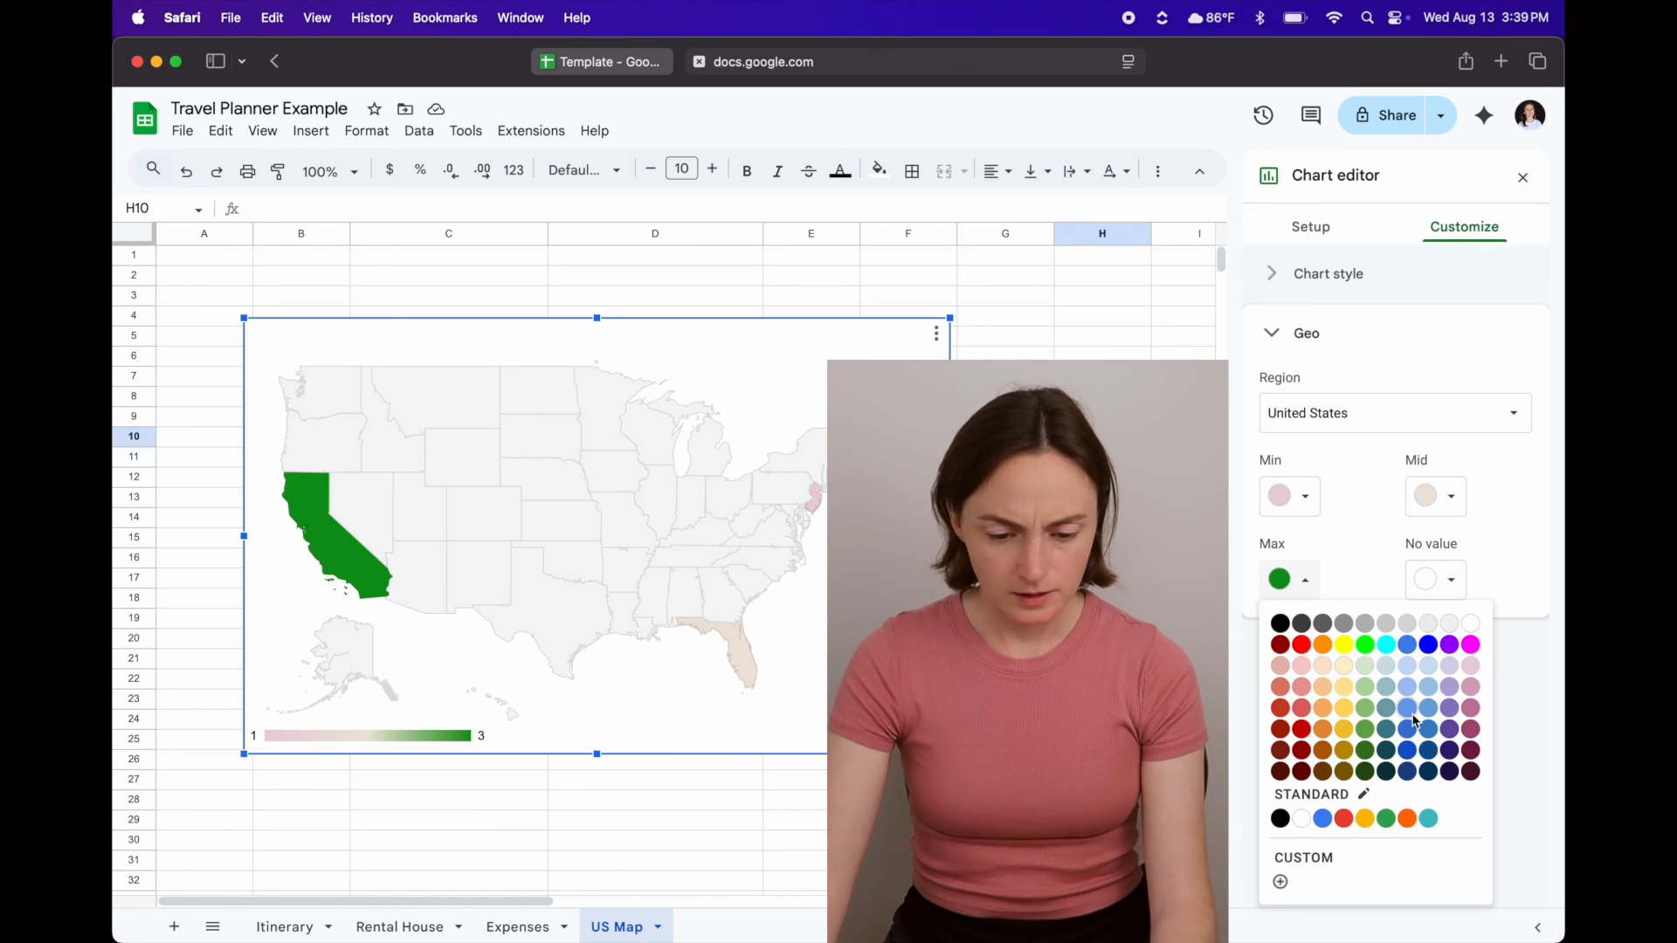
pyautogui.click(1409, 712)
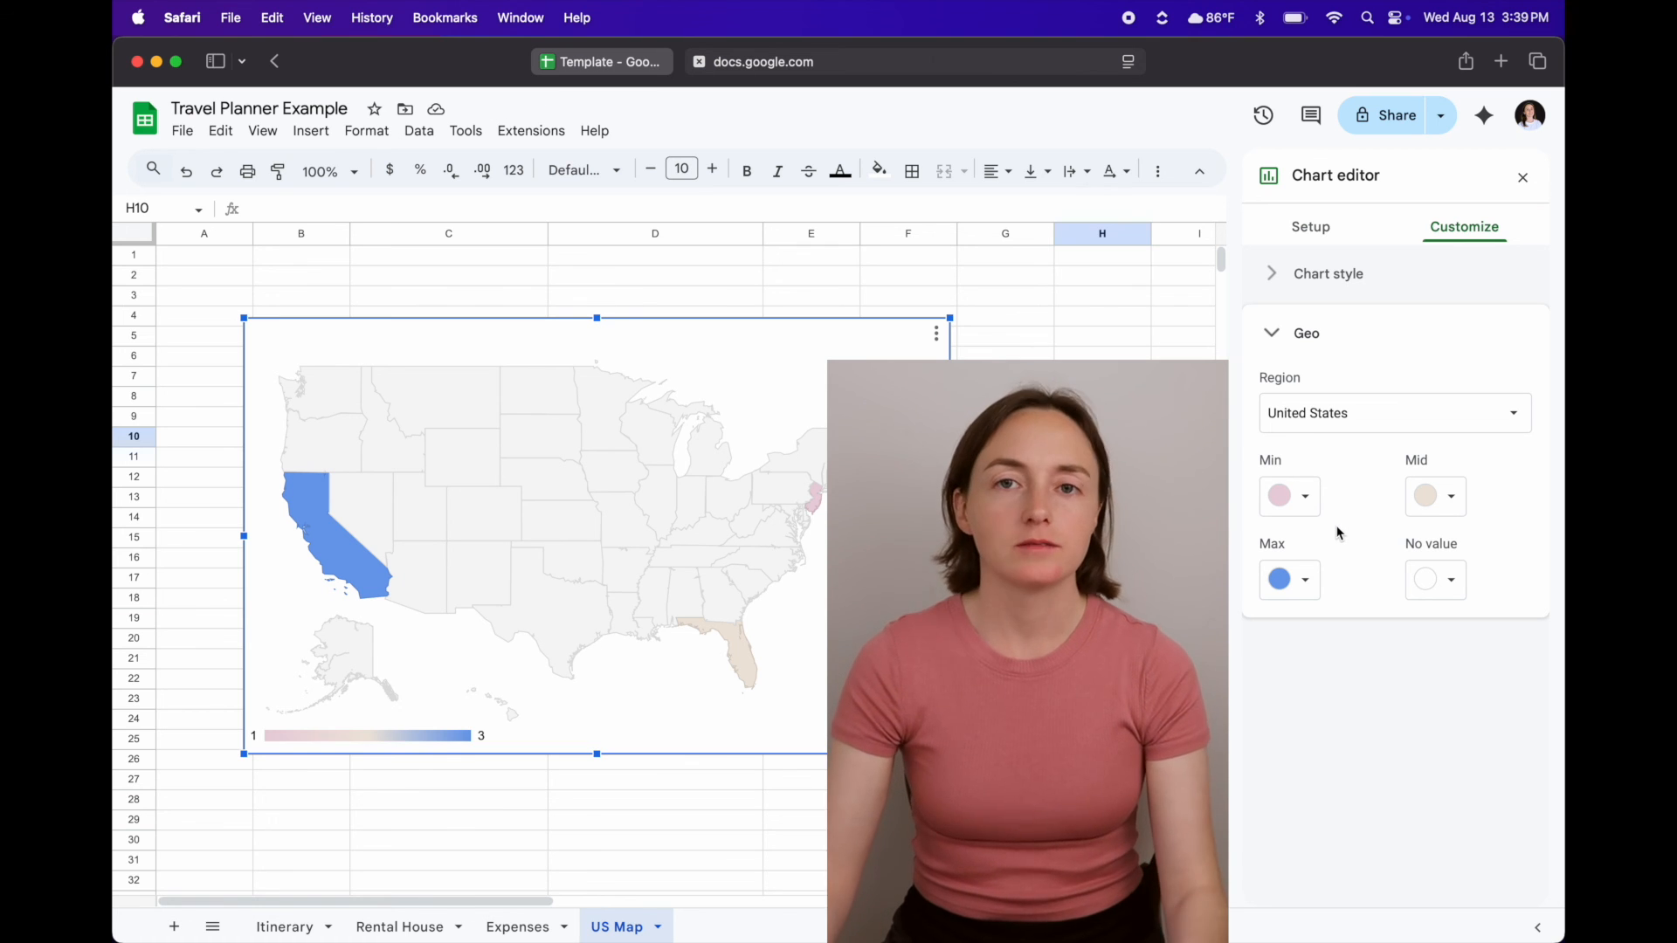
# - Set the geo chart's Max and Mid colours to the same light magenta pink as its Min colour
pyautogui.click(1306, 584)
pyautogui.click(1472, 668)
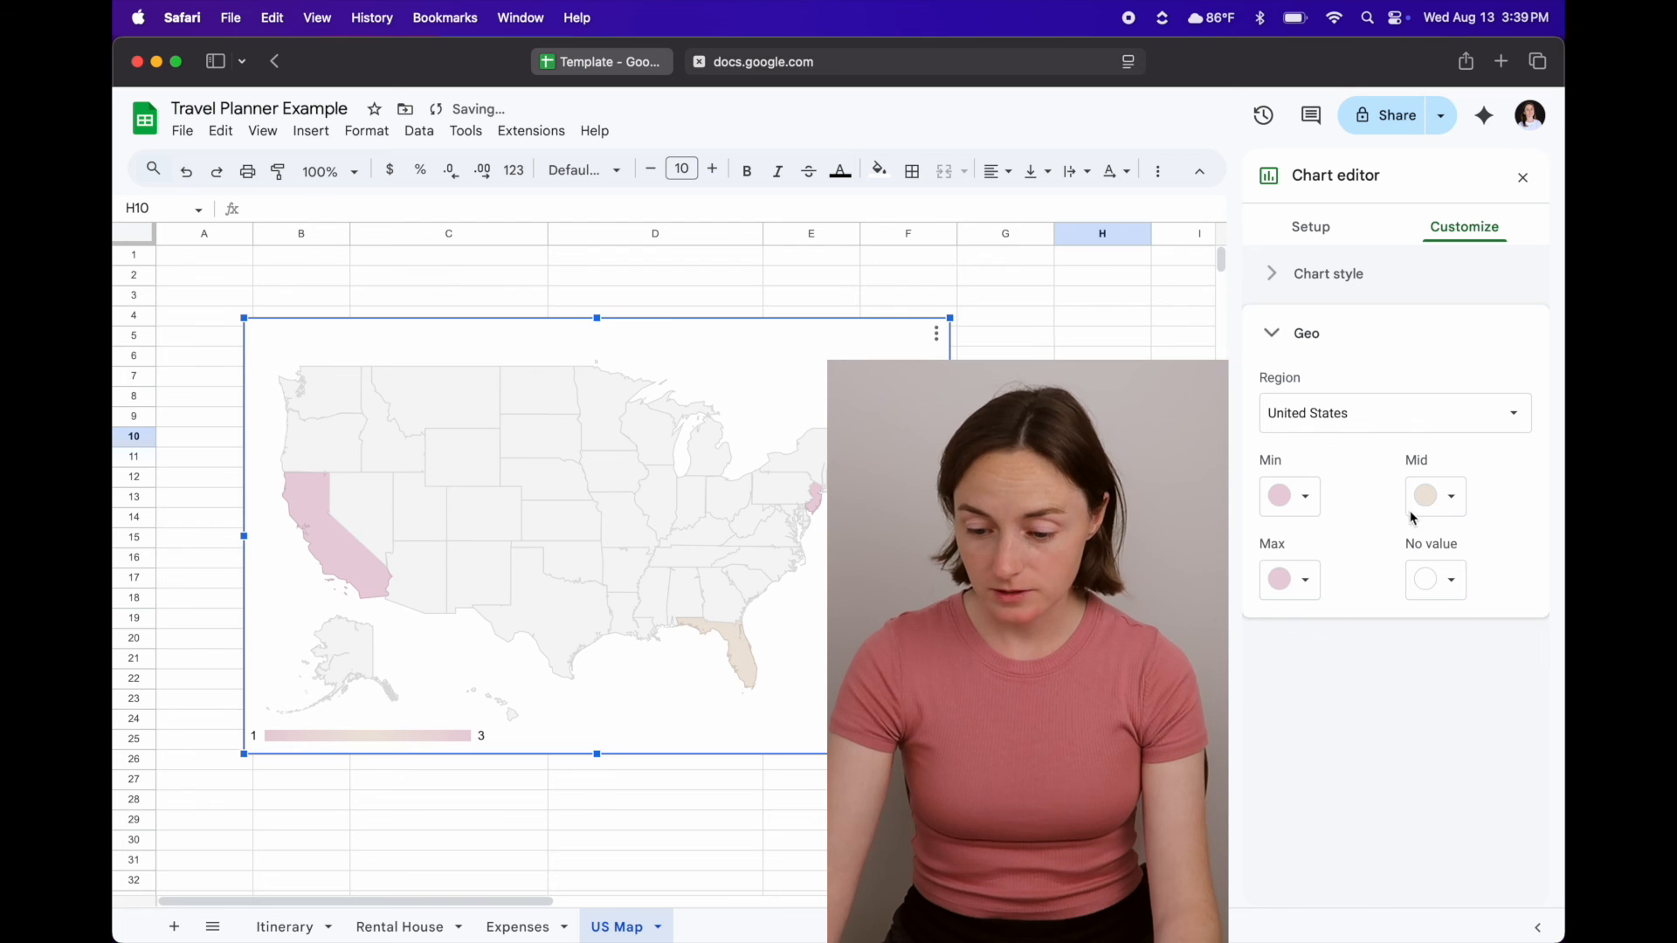
pyautogui.click(1450, 496)
pyautogui.click(1449, 580)
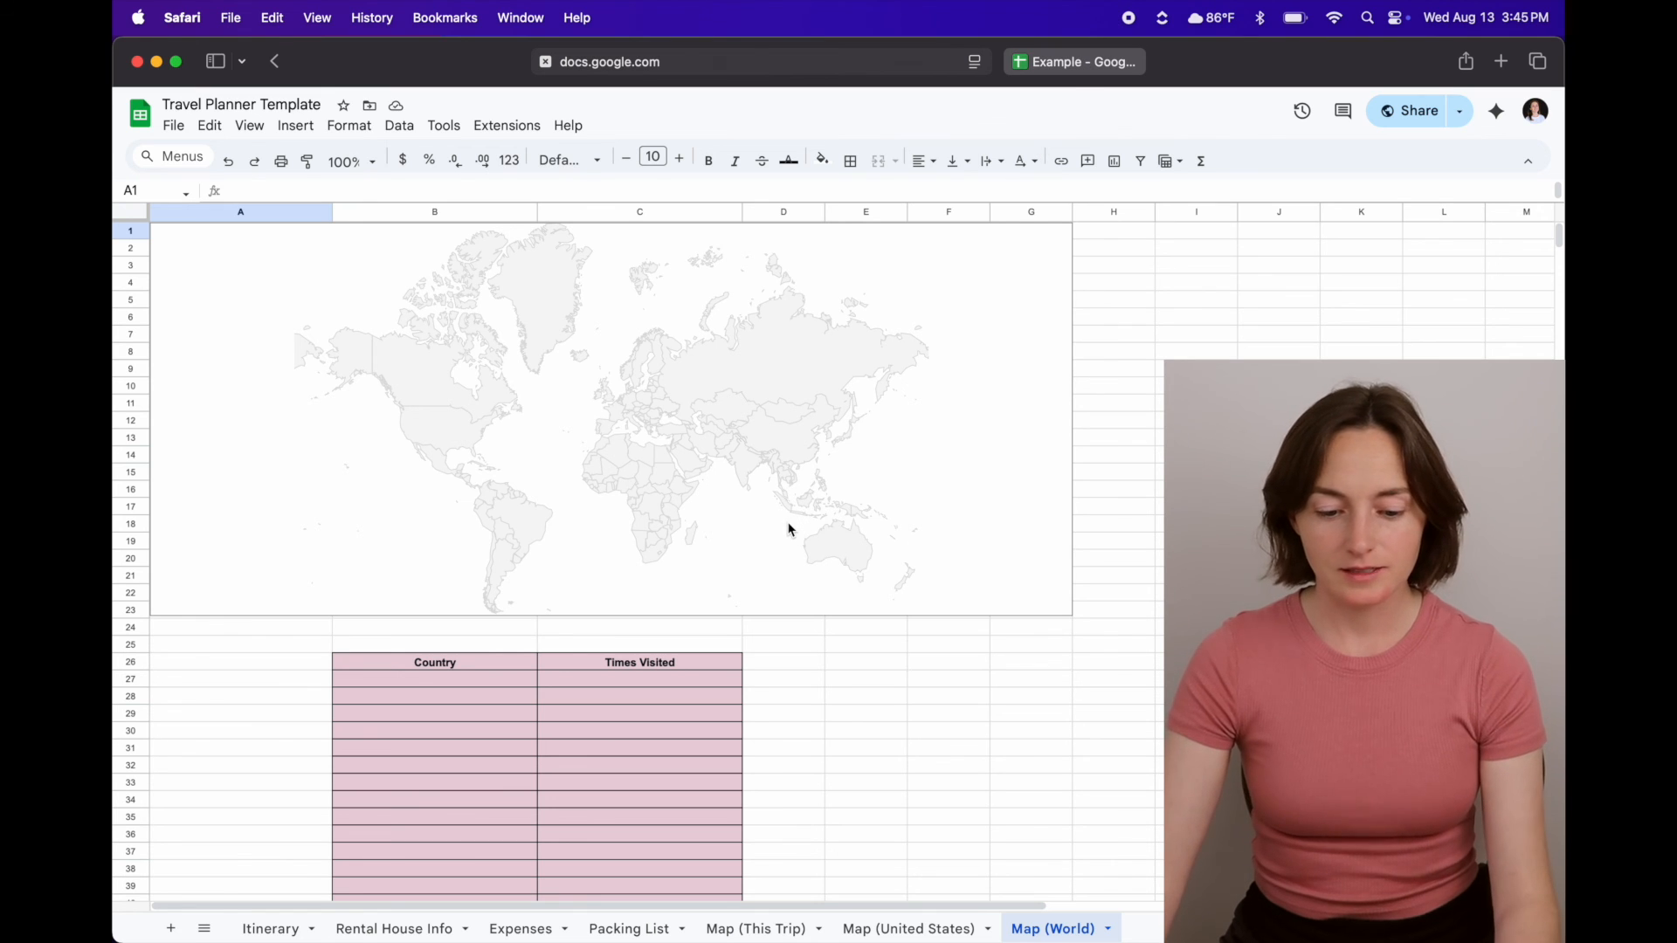
# - Check the Map (World) sheet in the Travel Planner Template and add a new sheet named World Map to the Travel Planner Example
pyautogui.click(1136, 66)
pyautogui.click(608, 65)
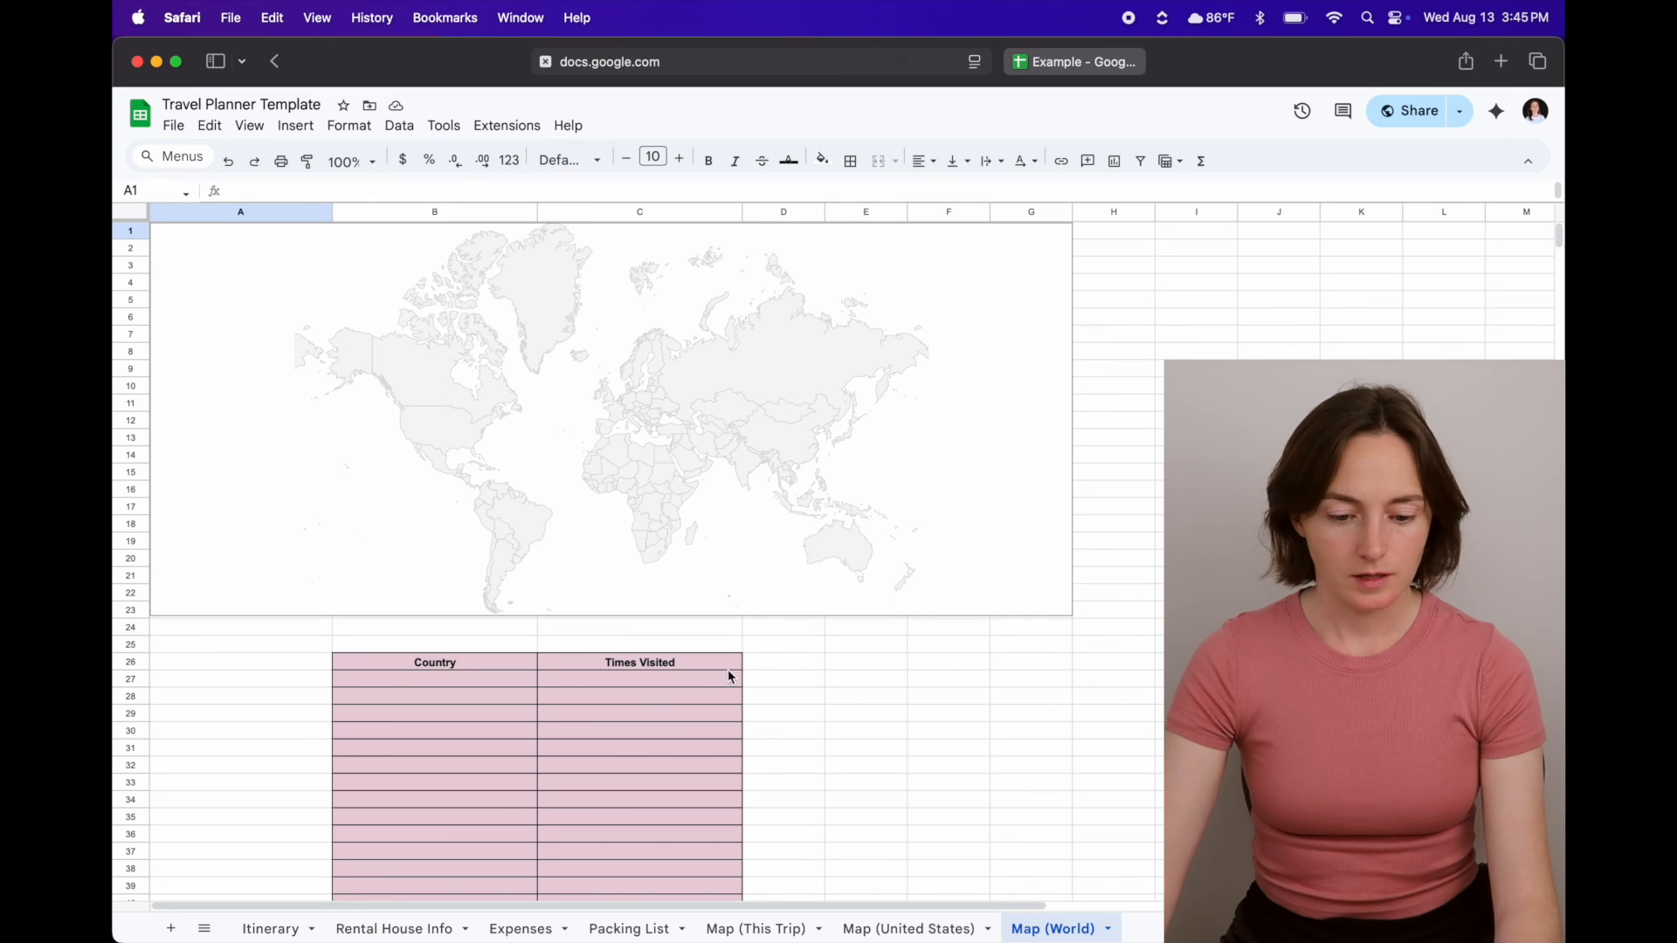
pyautogui.click(1074, 61)
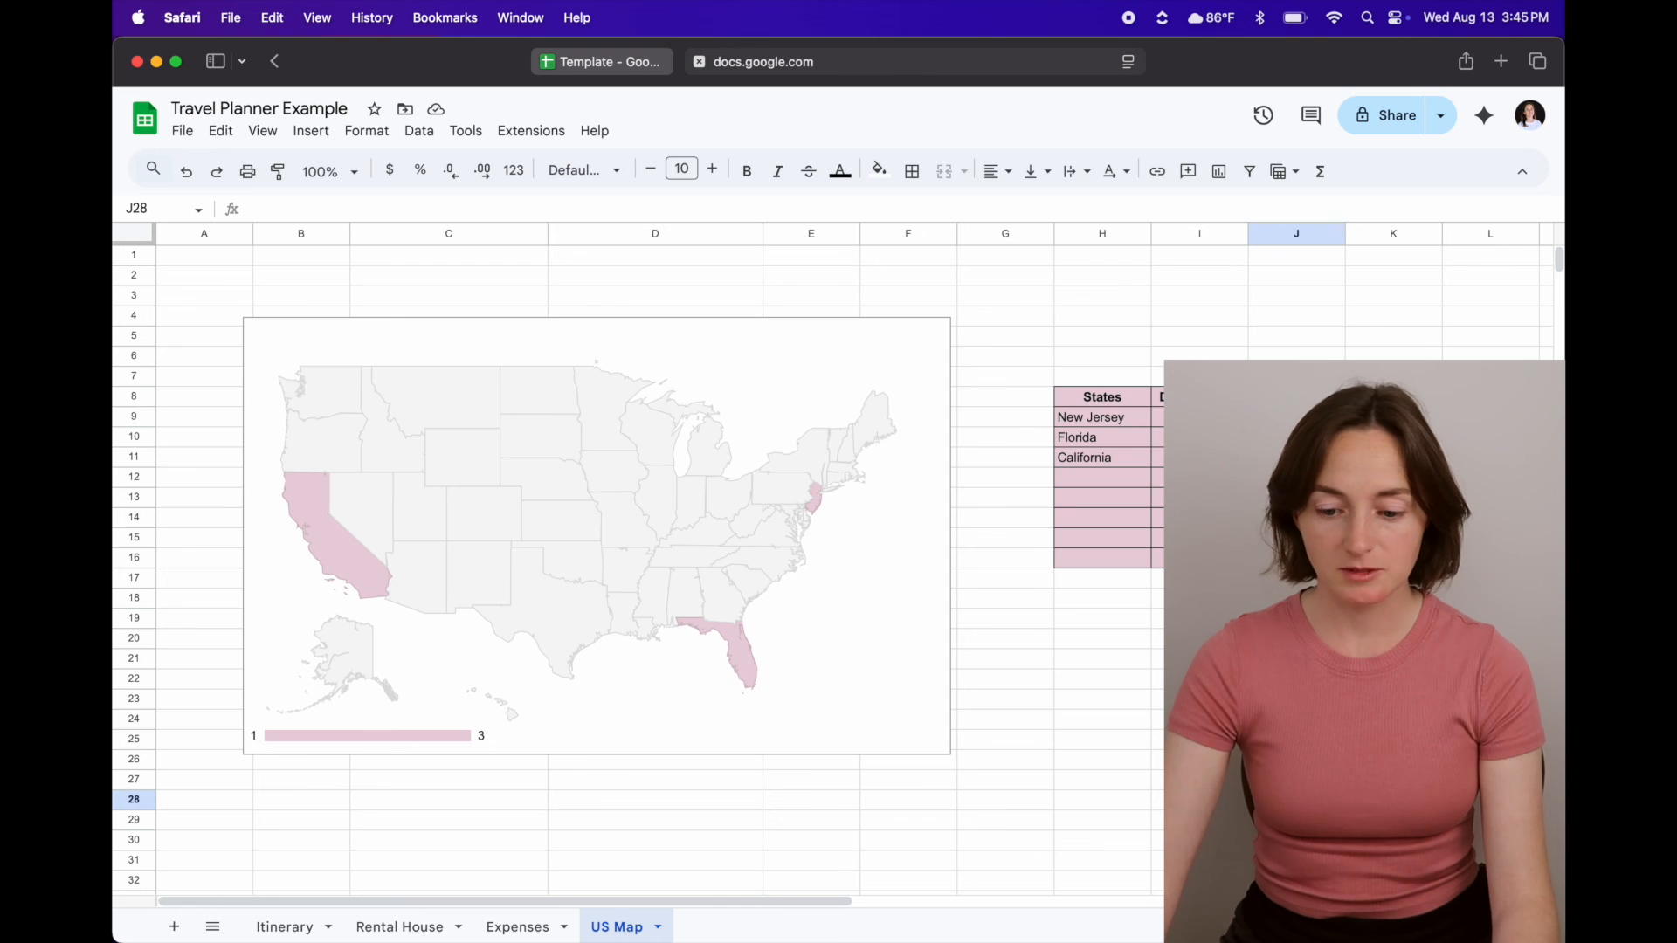
pyautogui.click(1199, 658)
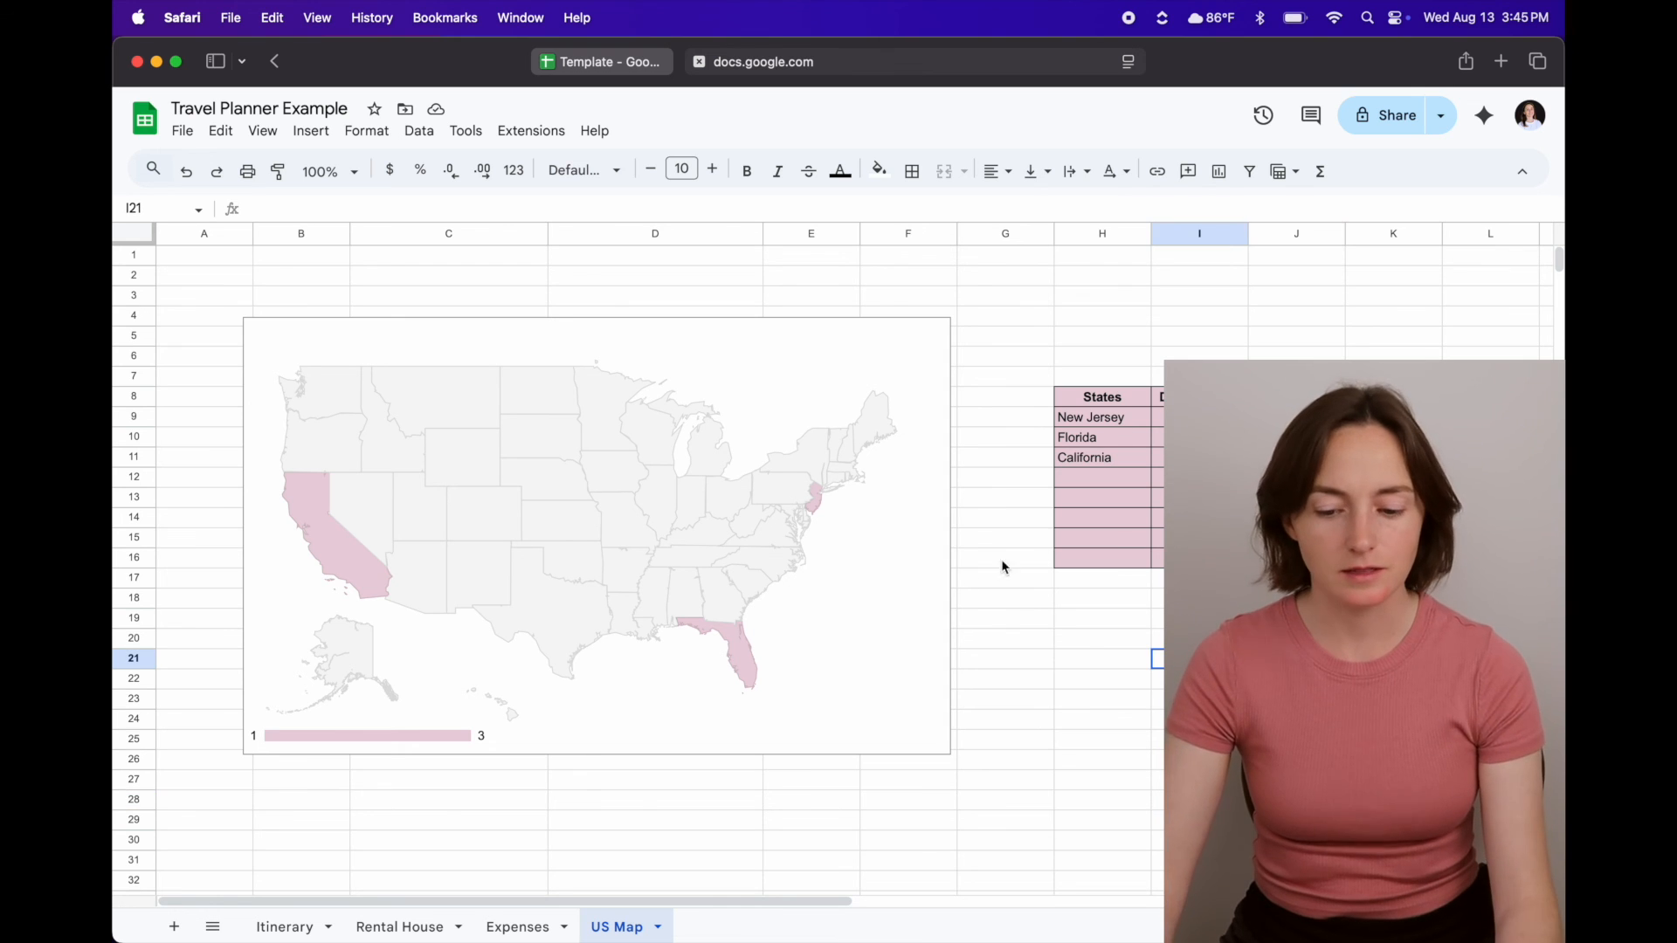
pyautogui.click(174, 927)
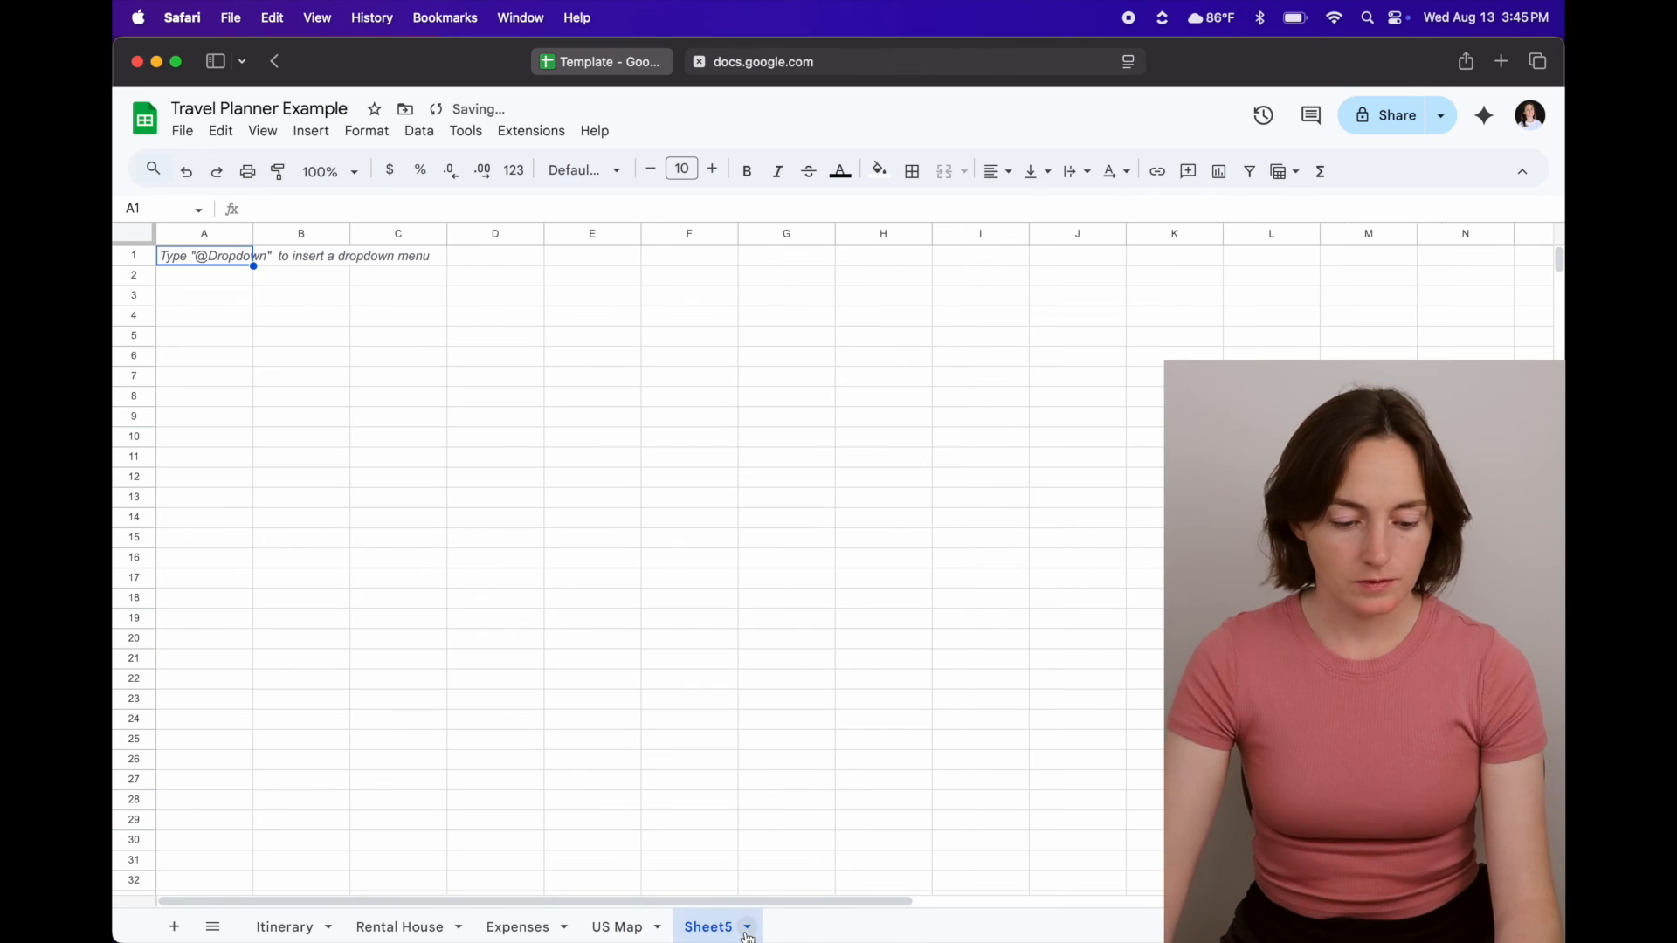
pyautogui.click(747, 931)
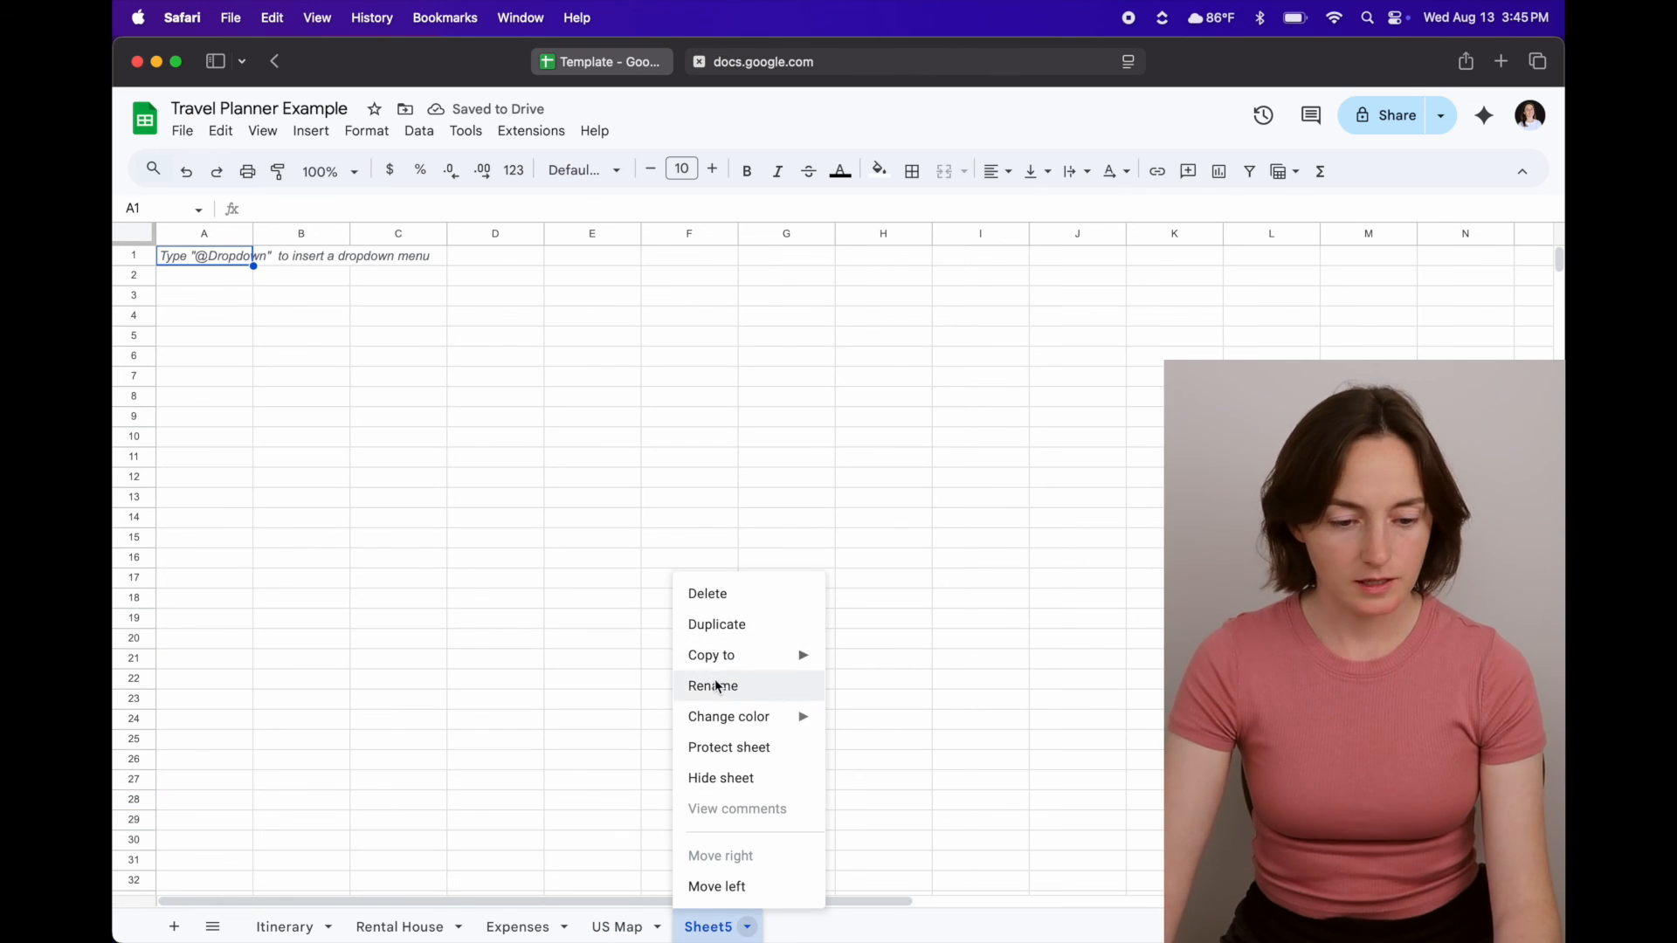
pyautogui.click(784, 691)
pyautogui.write('Worl')
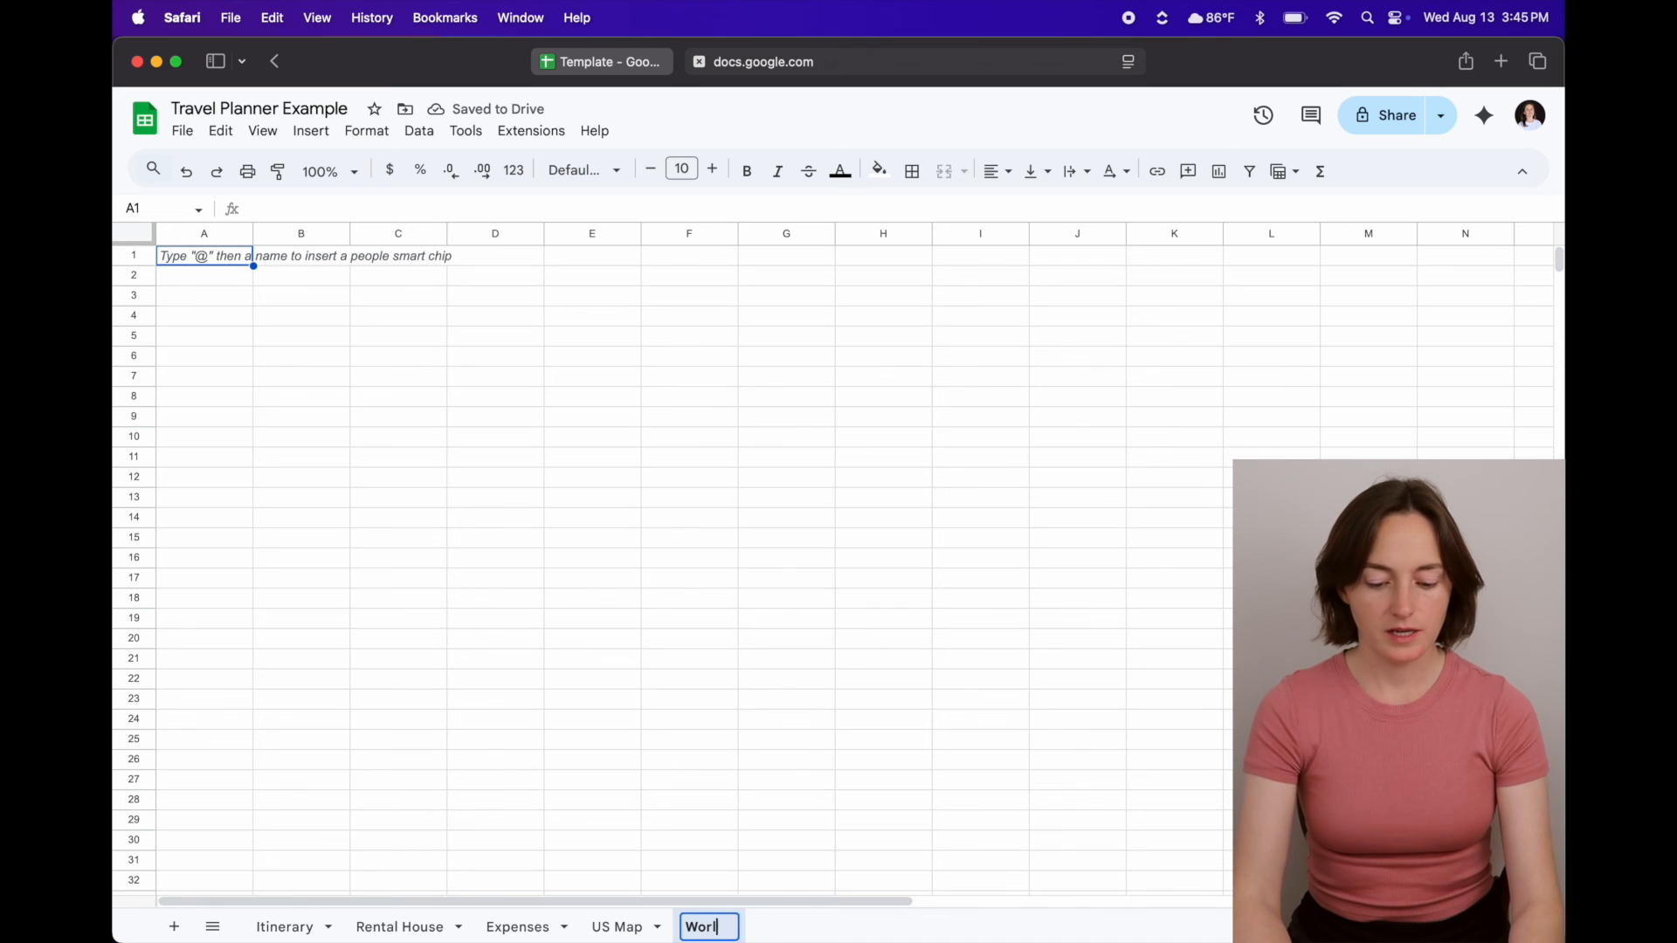
pyautogui.write('d Map')
pyautogui.click(950, 544)
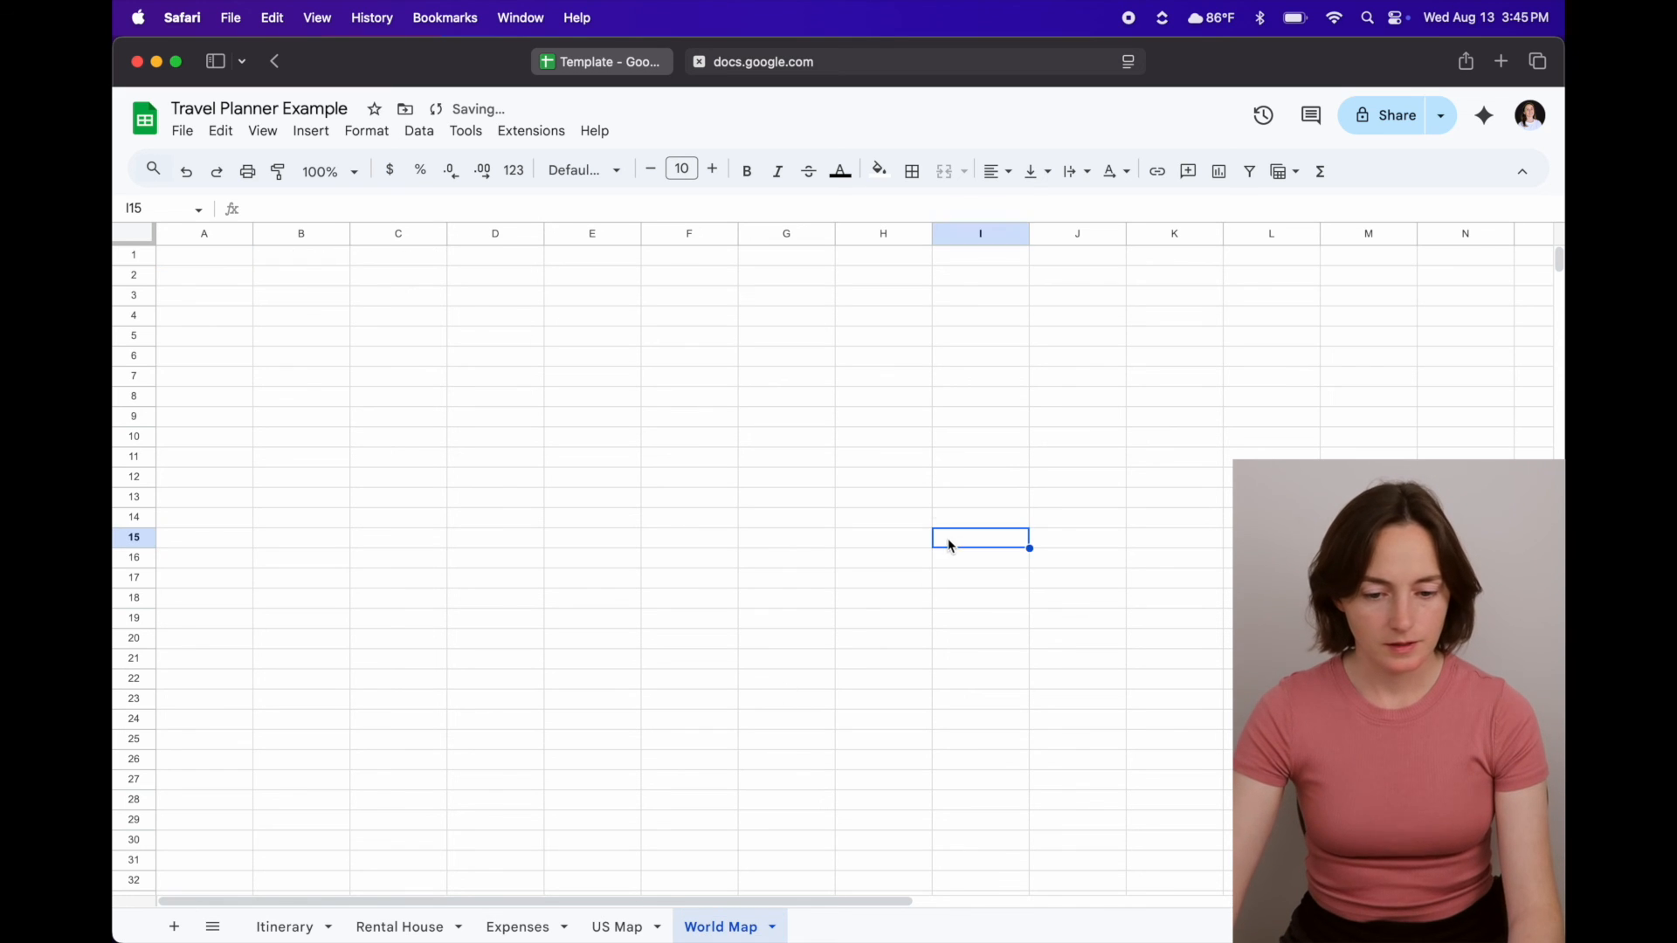
# - Copy the whole States table H8:I16 from the US Map sheet and paste it into the World Map sheet at J11
pyautogui.click(622, 925)
pyautogui.moveTo(1101, 397); pyautogui.dragTo(1203, 555)
pyautogui.press('super+c')
pyautogui.click(1102, 698)
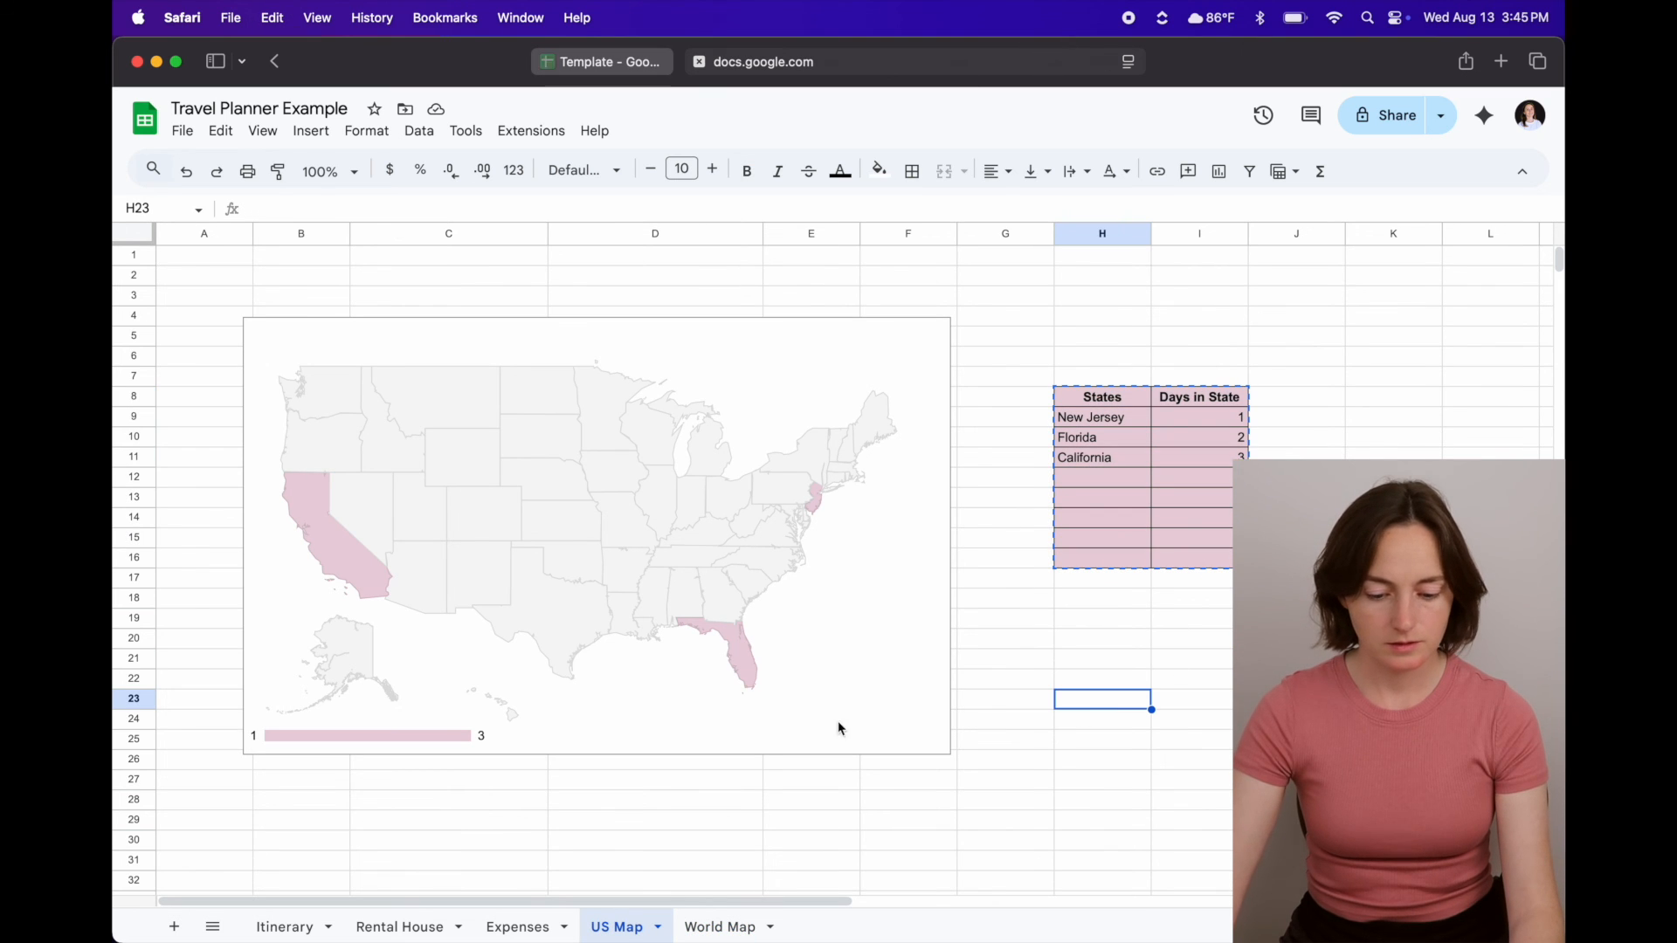
pyautogui.click(707, 927)
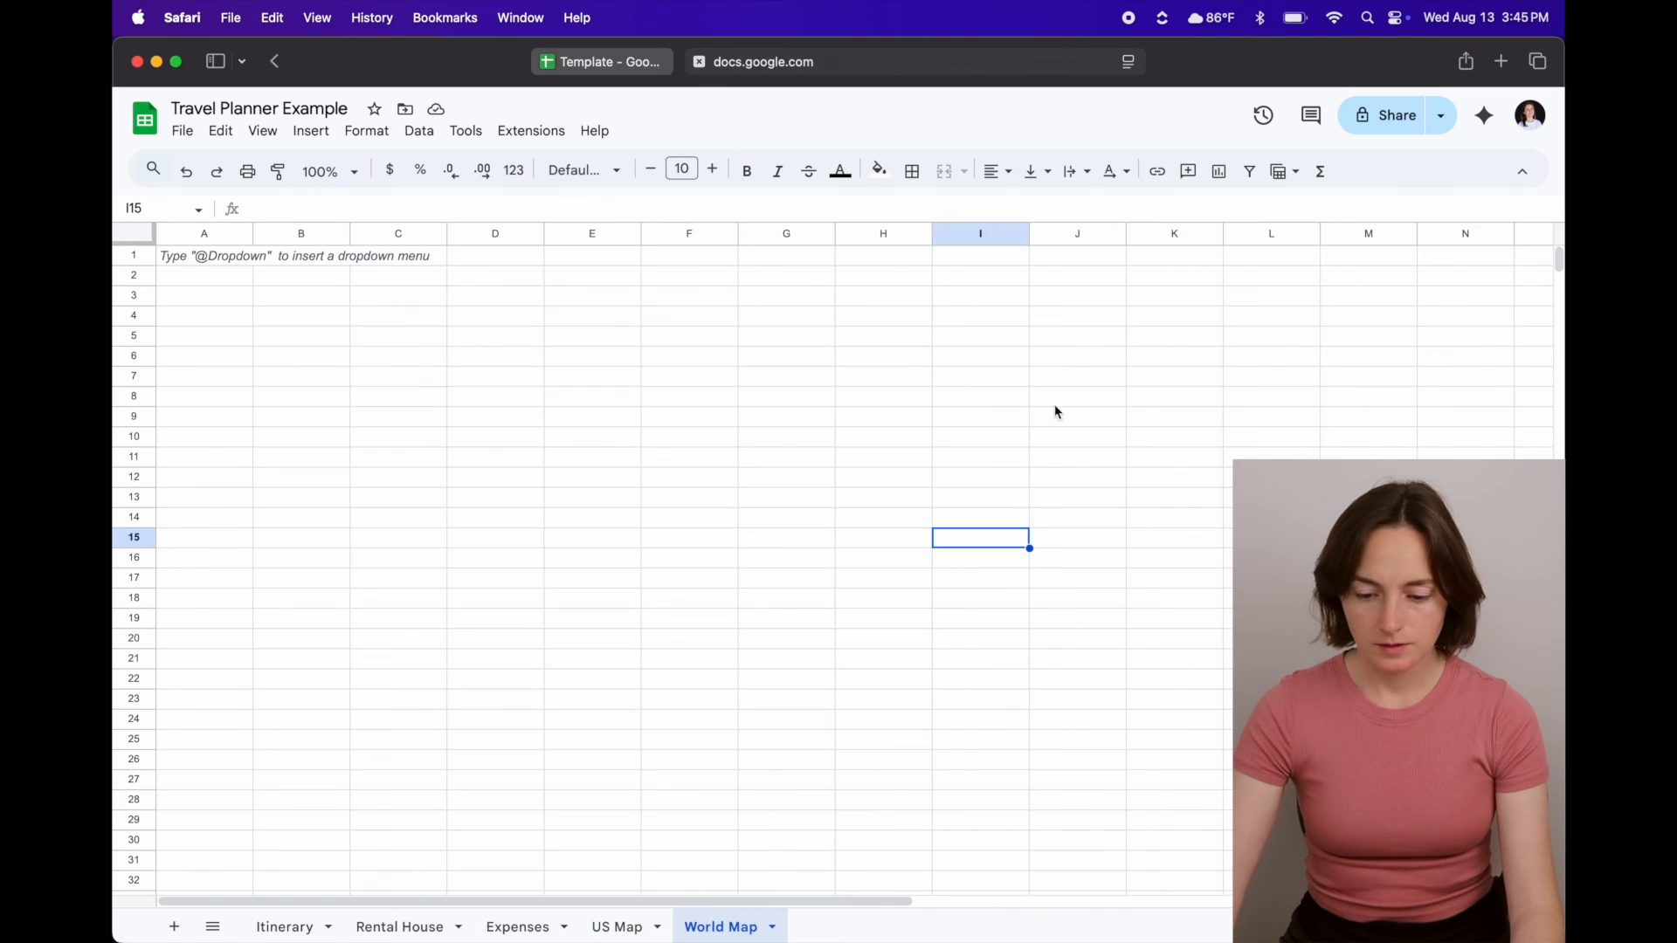
pyautogui.click(1081, 453)
pyautogui.press('super+v')
pyautogui.click(1102, 715)
# - Rename the pasted table's headers in J11 and K11 to Country and Times Visited, matching the Travel Planner Template
pyautogui.click(1081, 460)
pyautogui.write('Country')
pyautogui.click(1160, 458)
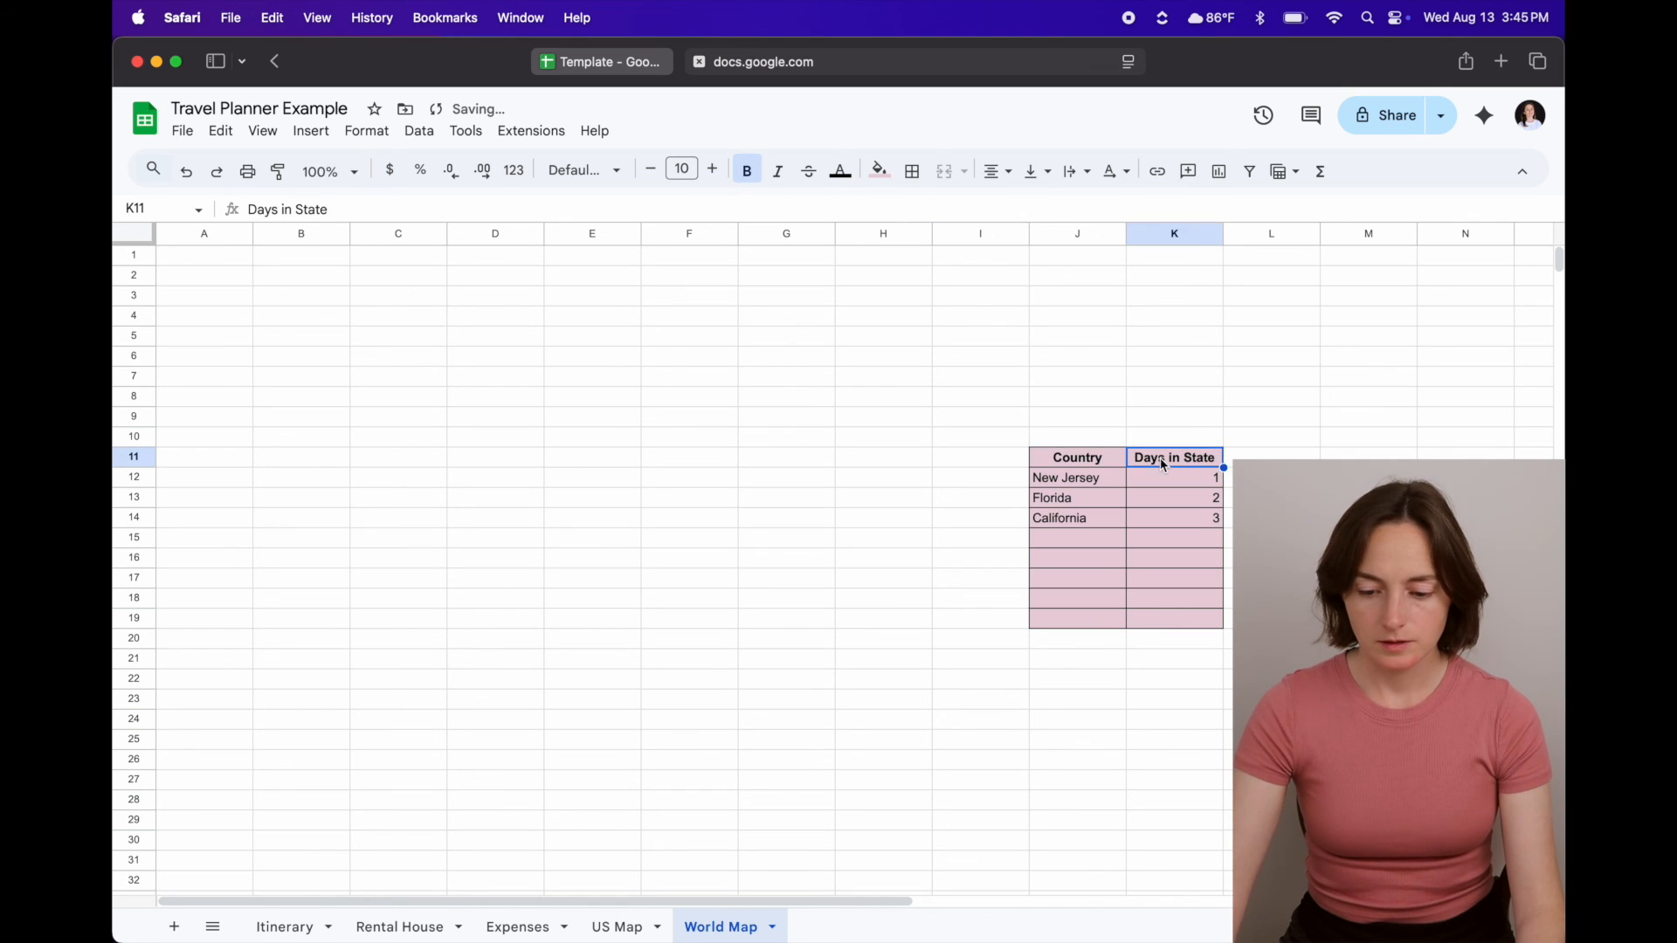
pyautogui.click(592, 63)
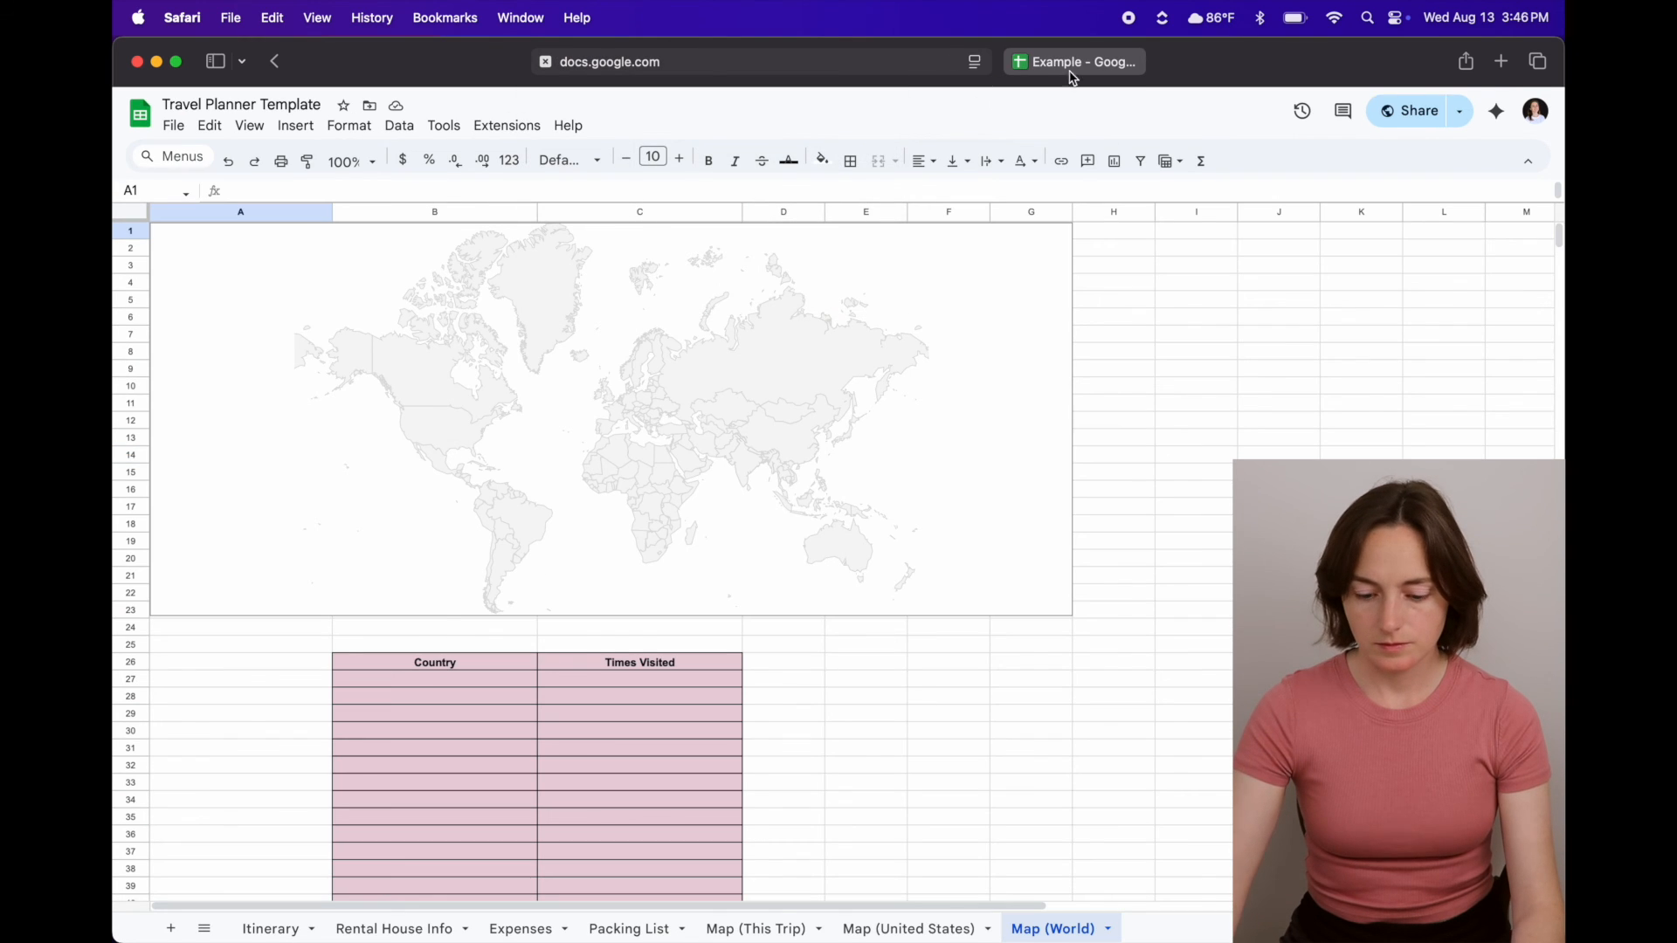
pyautogui.click(1004, 62)
pyautogui.write('Times ')
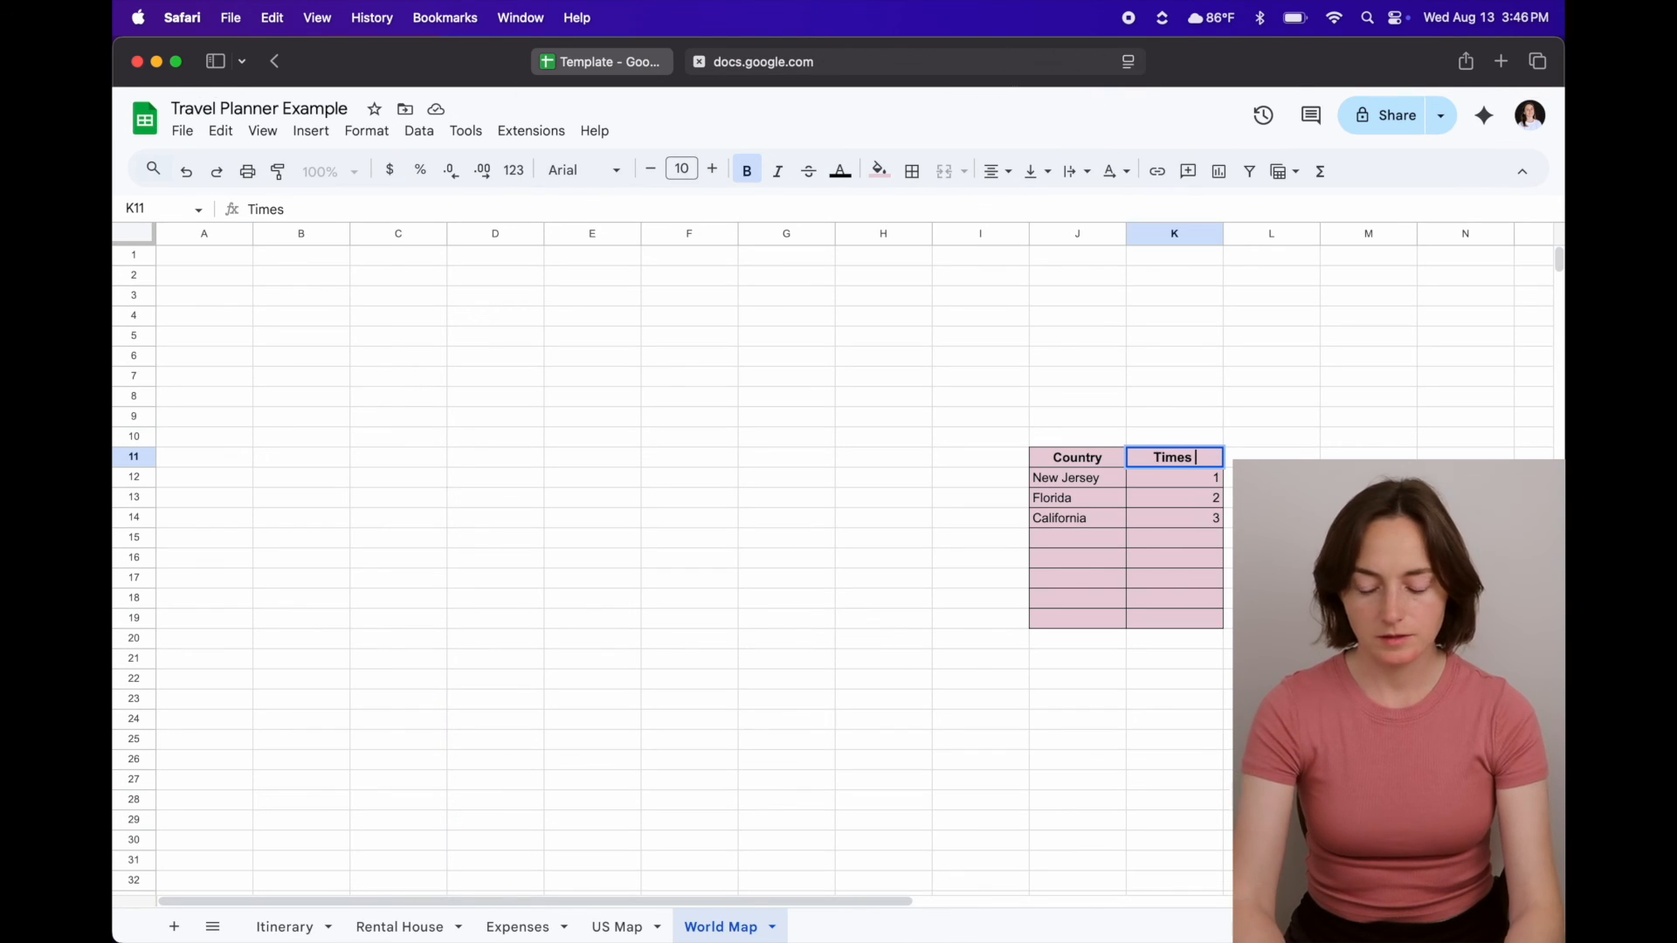
pyautogui.write('Visit')
pyautogui.press('Return')
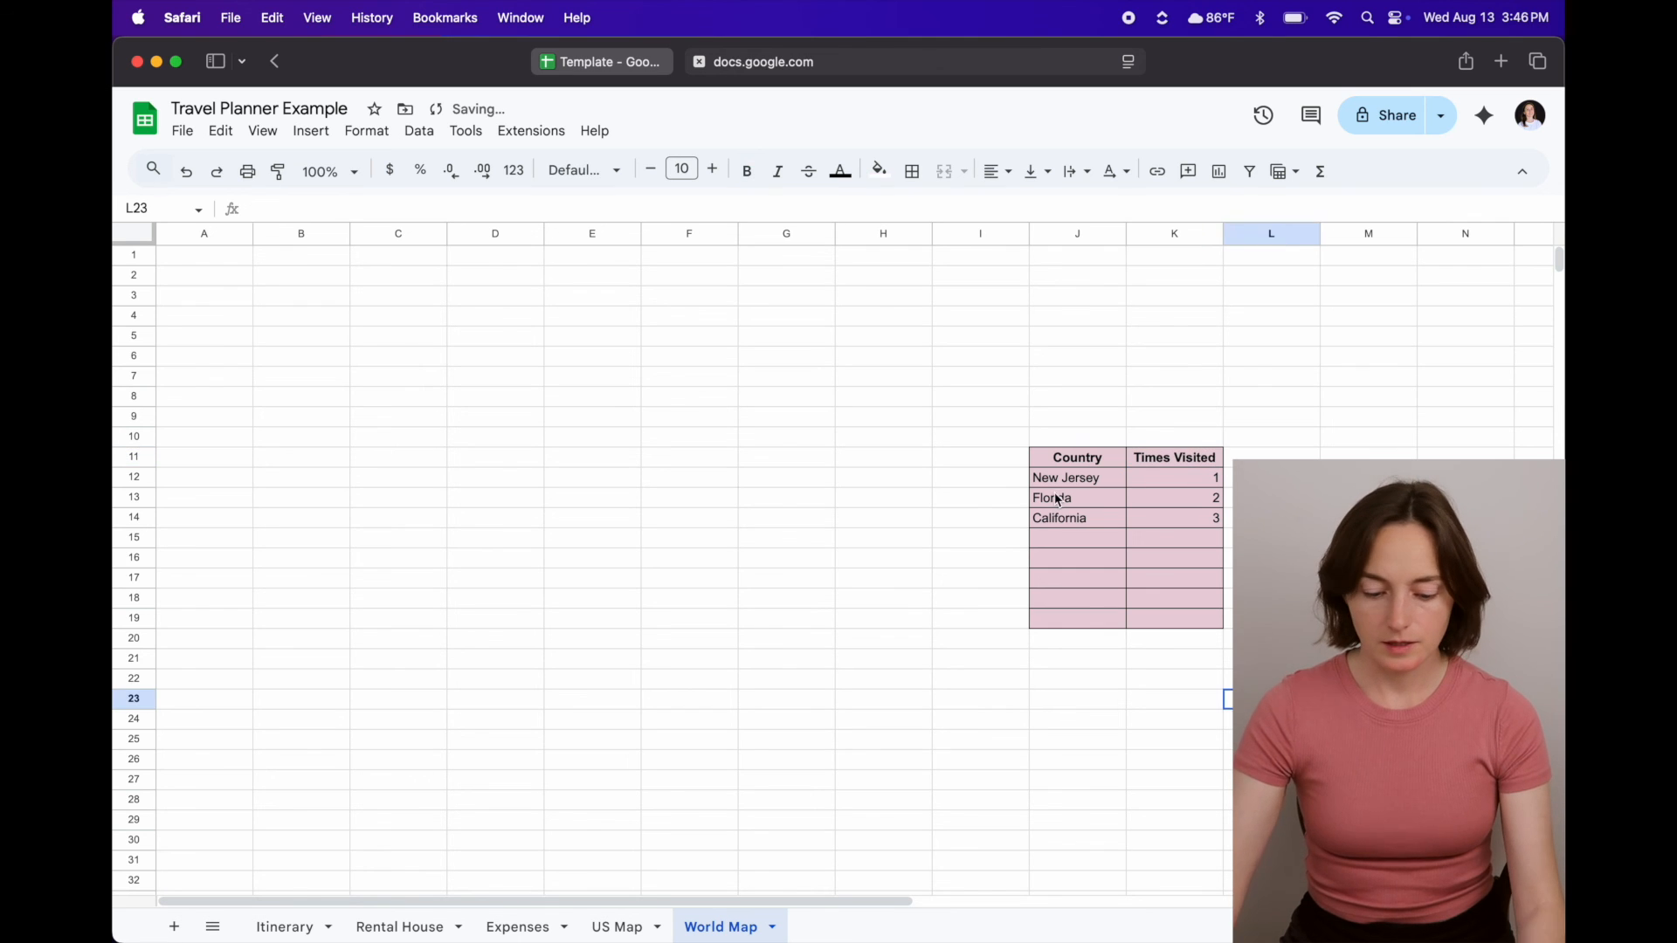
# - Replace the three states in J12:J14 with the countries Mexico, Italy and Canada
pyautogui.click(1081, 480)
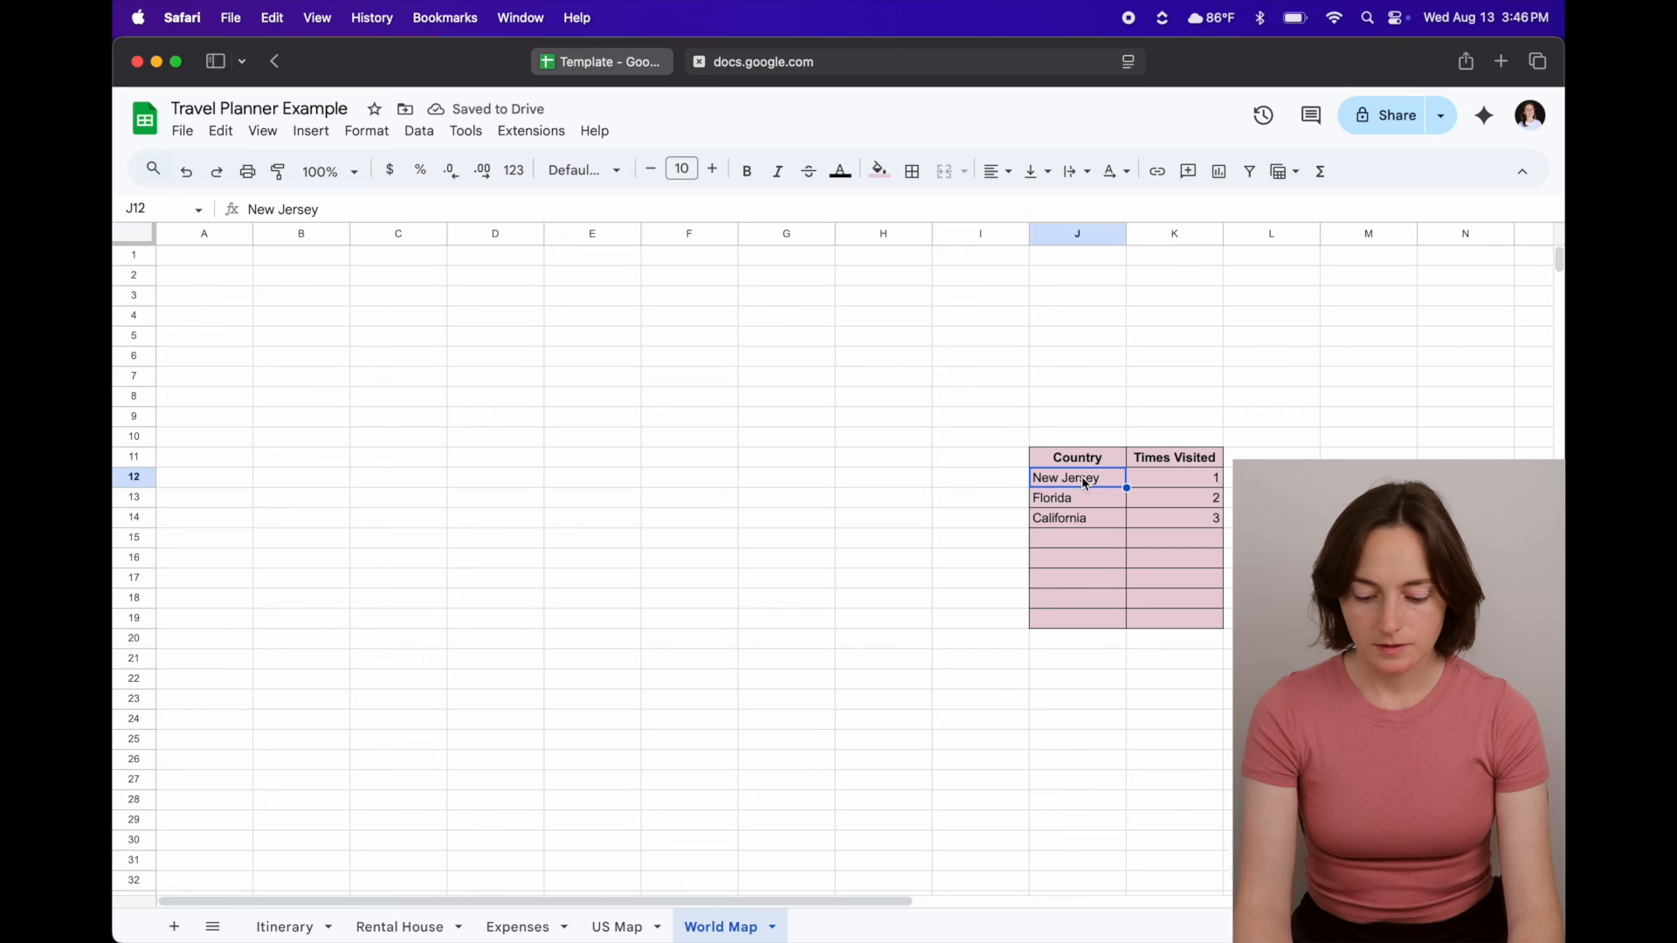
pyautogui.write('Mexico')
pyautogui.click(1081, 501)
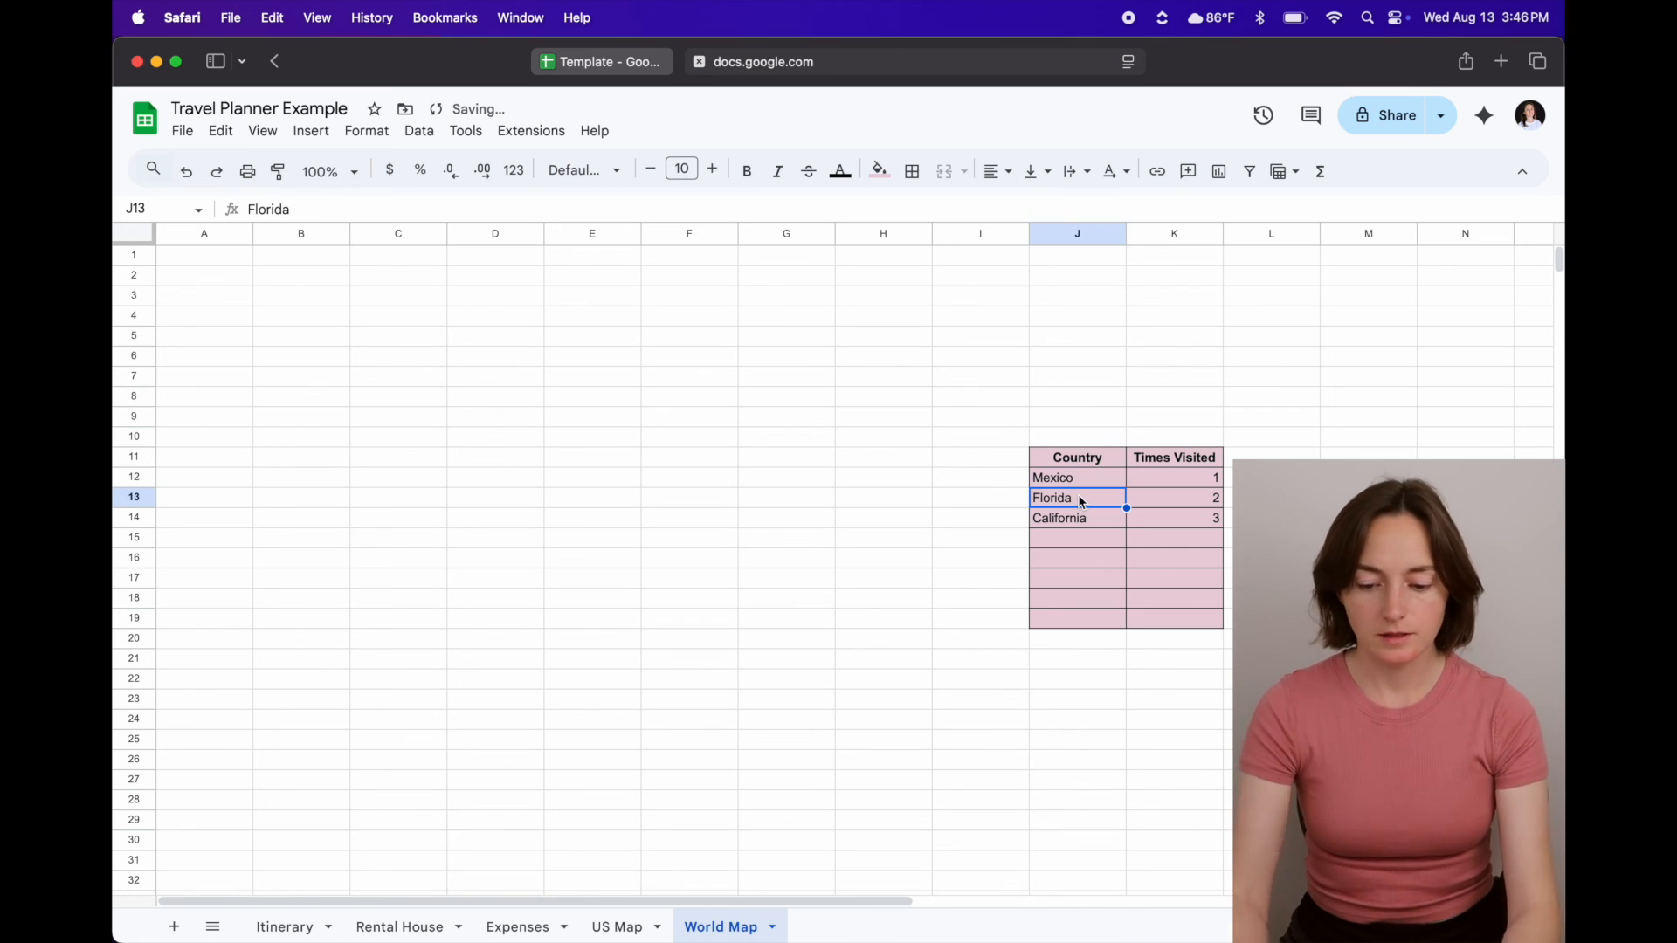
pyautogui.write('Italy')
pyautogui.click(1074, 523)
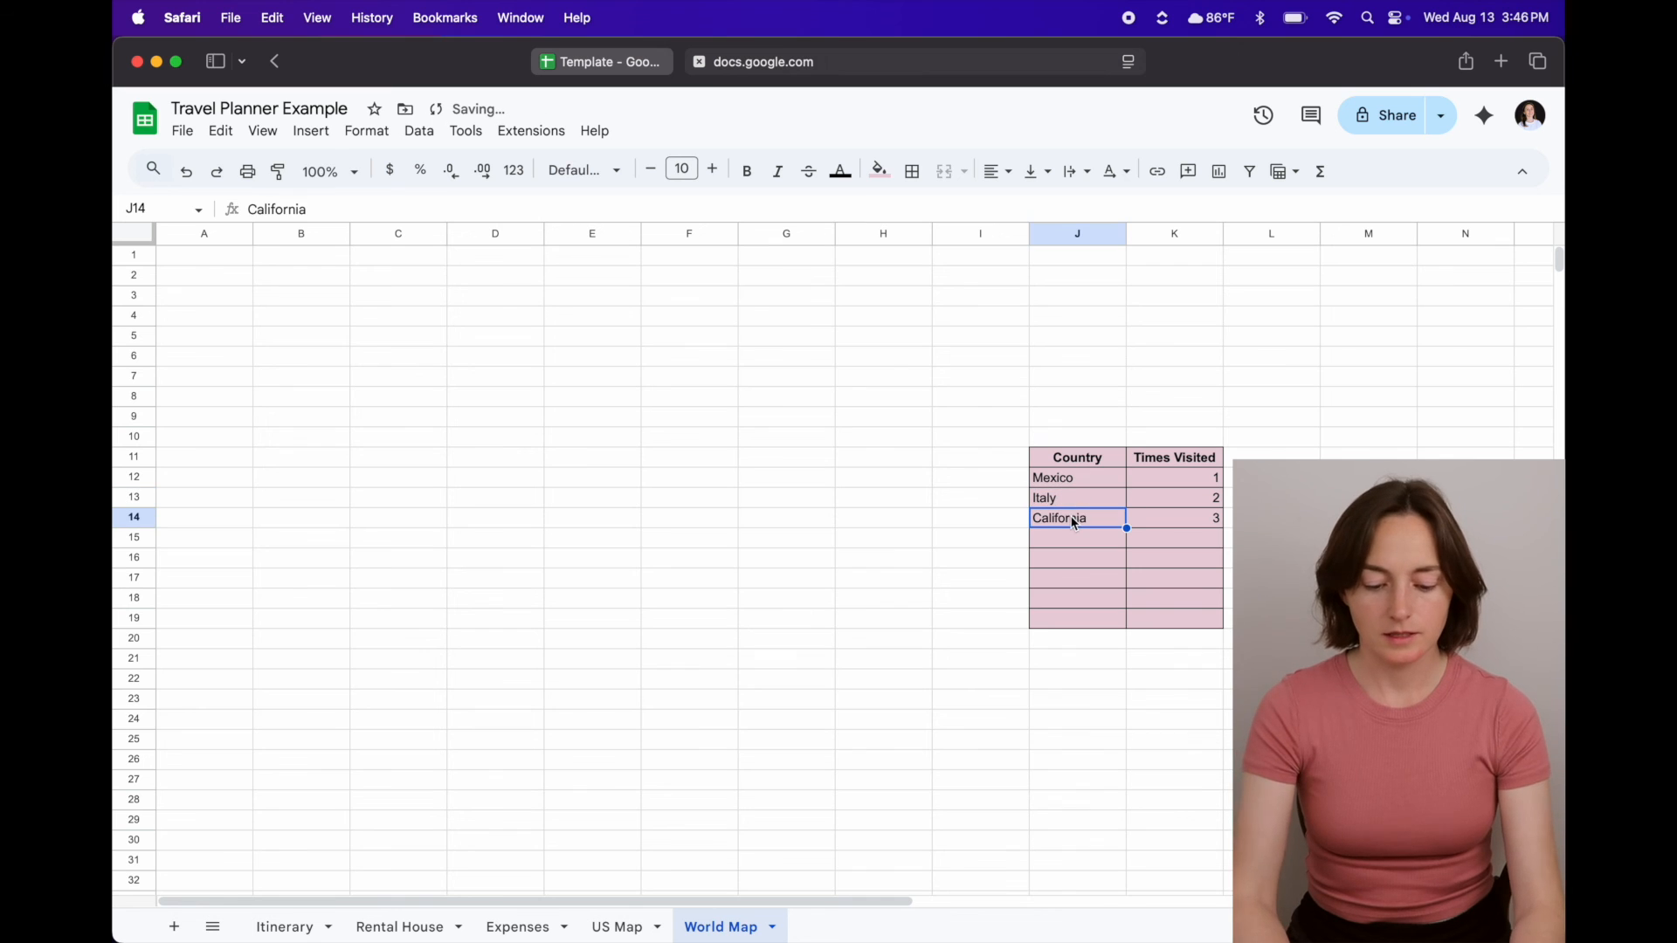
pyautogui.write('Canada')
pyautogui.click(1182, 728)
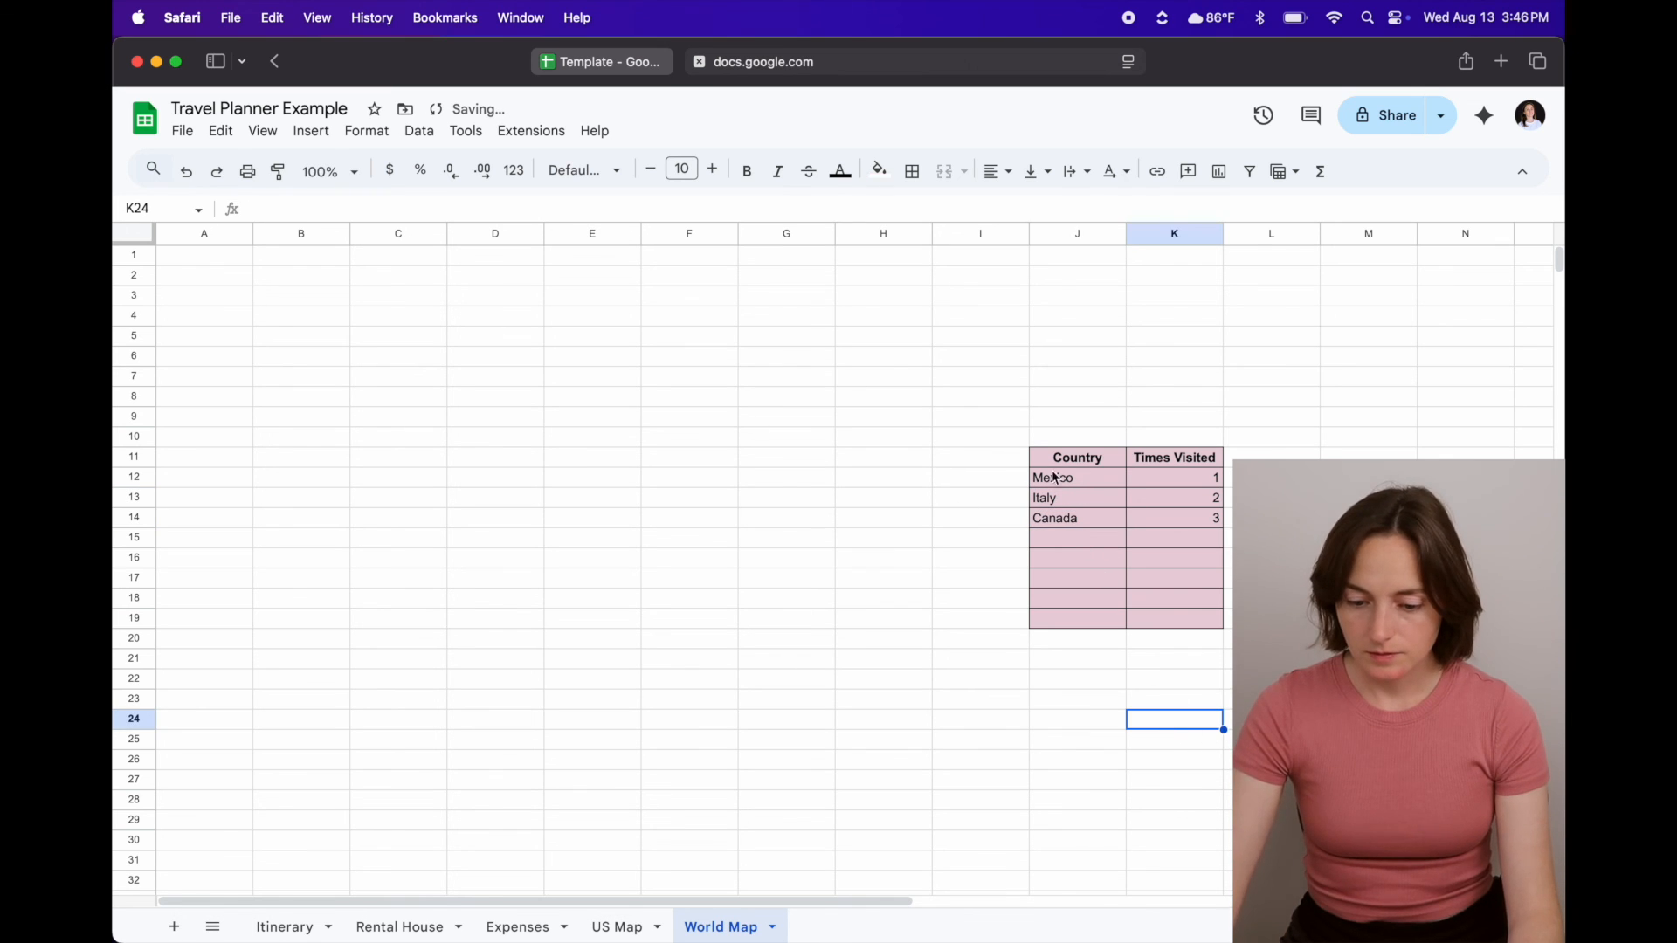
# - Insert a geo chart from the Country table J11:K19 and enlarge it beside the table to span about columns A to I, rows 2 to 27
pyautogui.moveTo(1071, 458); pyautogui.dragTo(1188, 625)
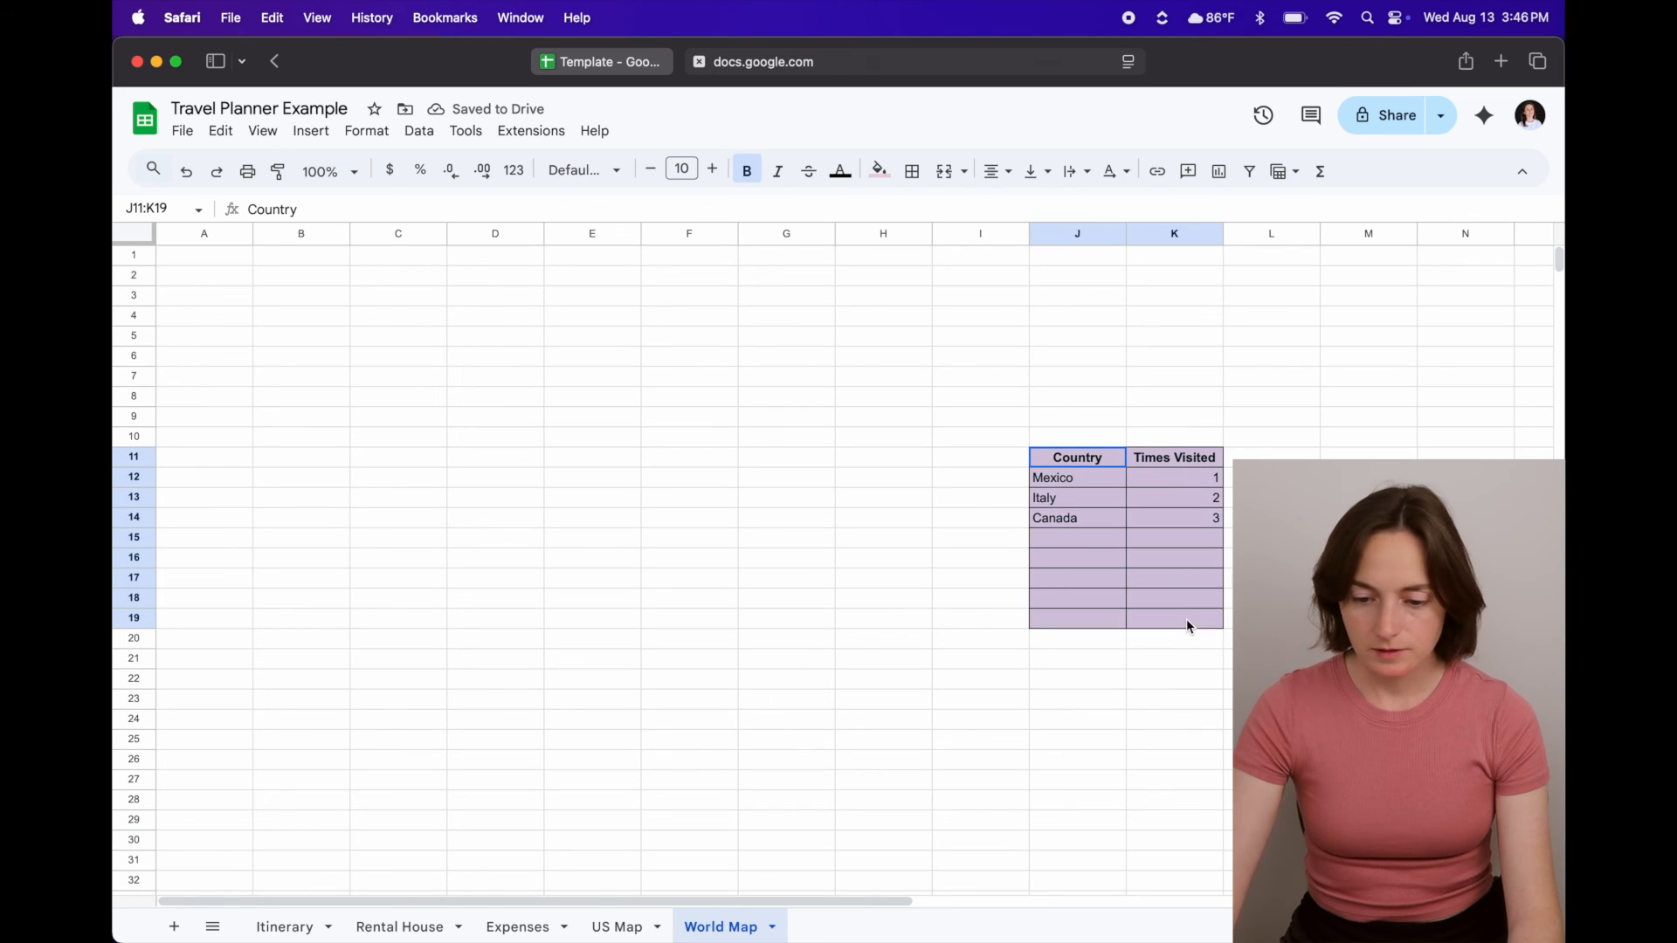
pyautogui.click(1217, 172)
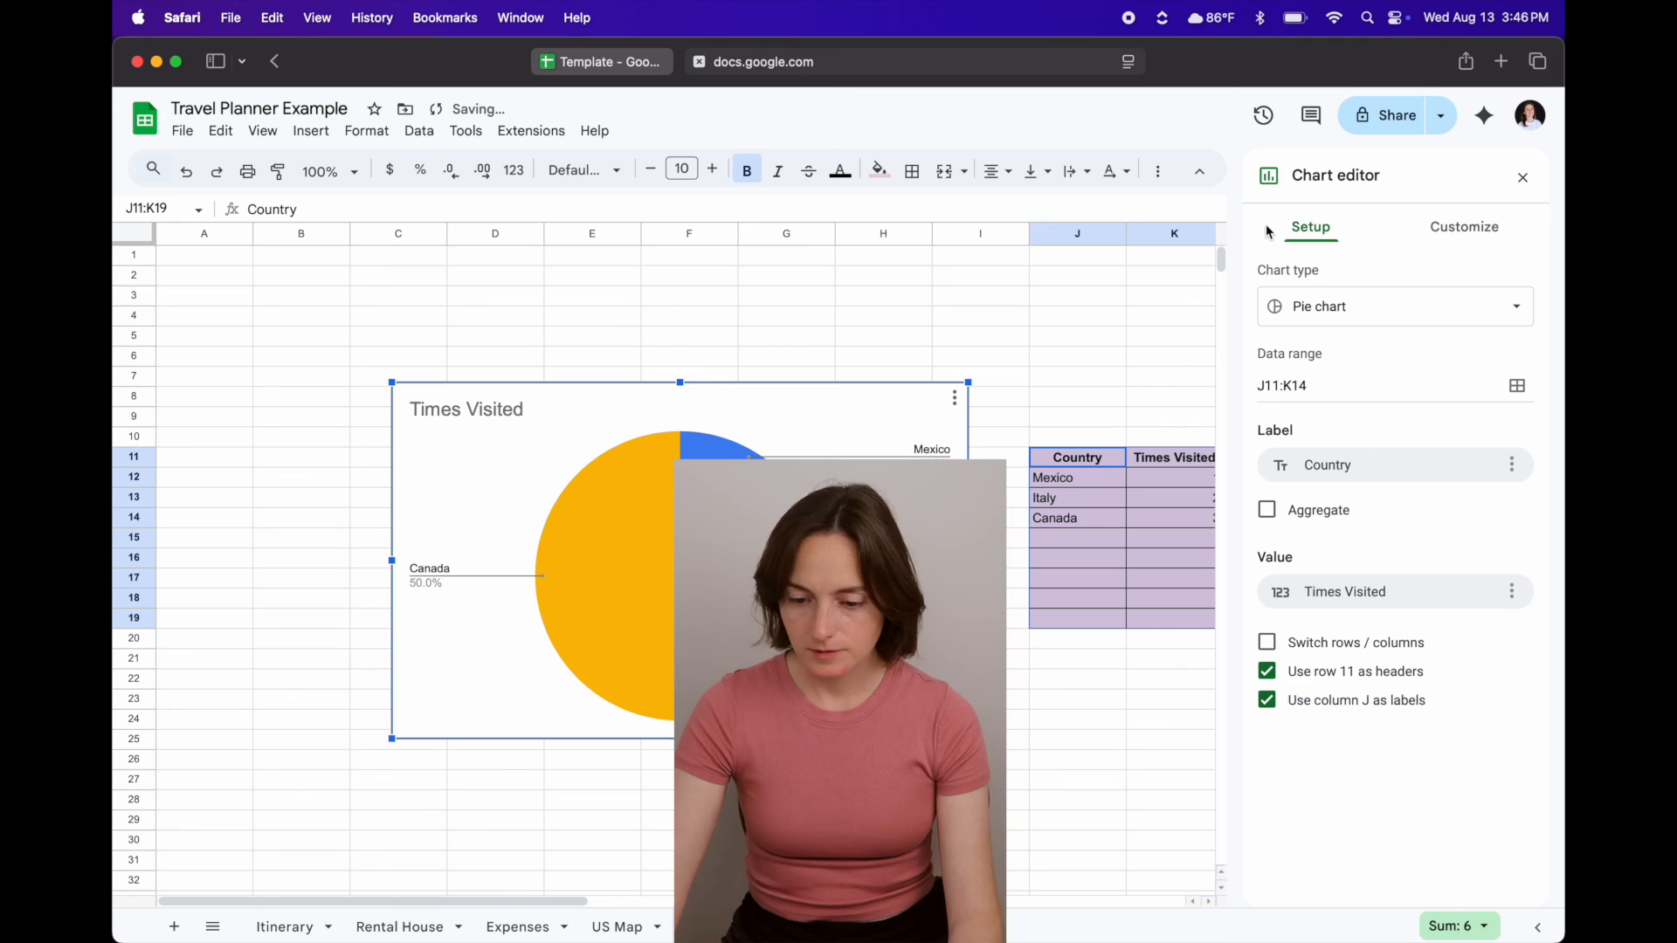
pyautogui.click(1328, 307)
pyautogui.scroll(-5, 1342, 691)
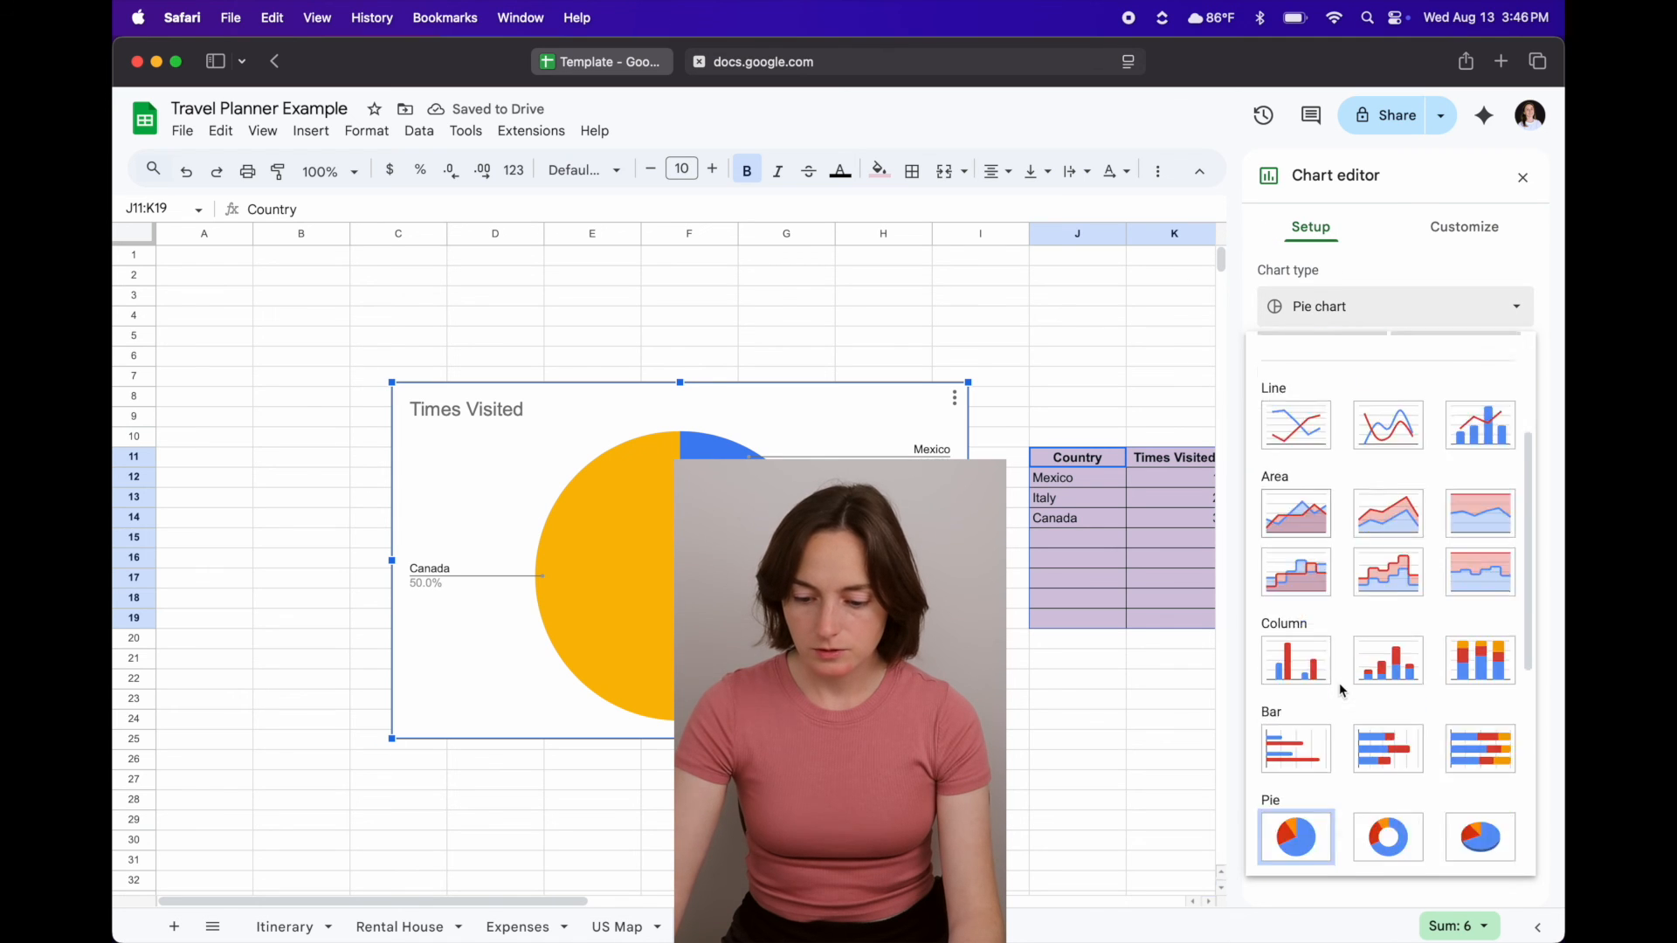
pyautogui.scroll(-3, 1343, 691)
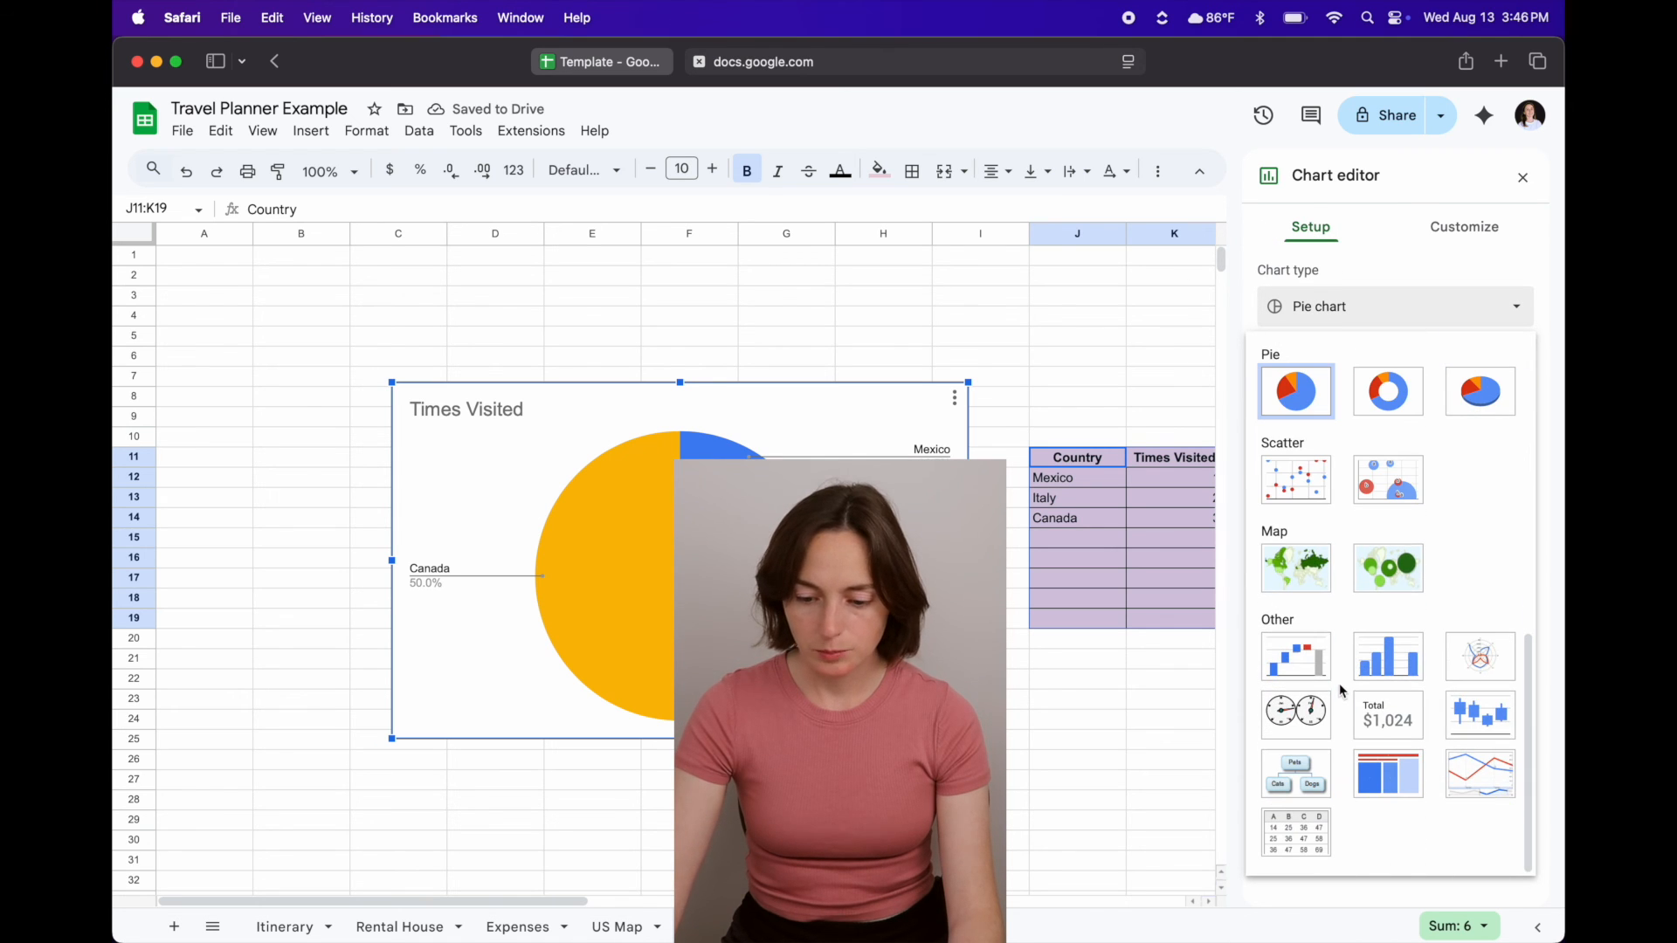
pyautogui.click(1300, 564)
pyautogui.moveTo(661, 560); pyautogui.dragTo(495, 453)
pyautogui.moveTo(801, 632); pyautogui.dragTo(1035, 779)
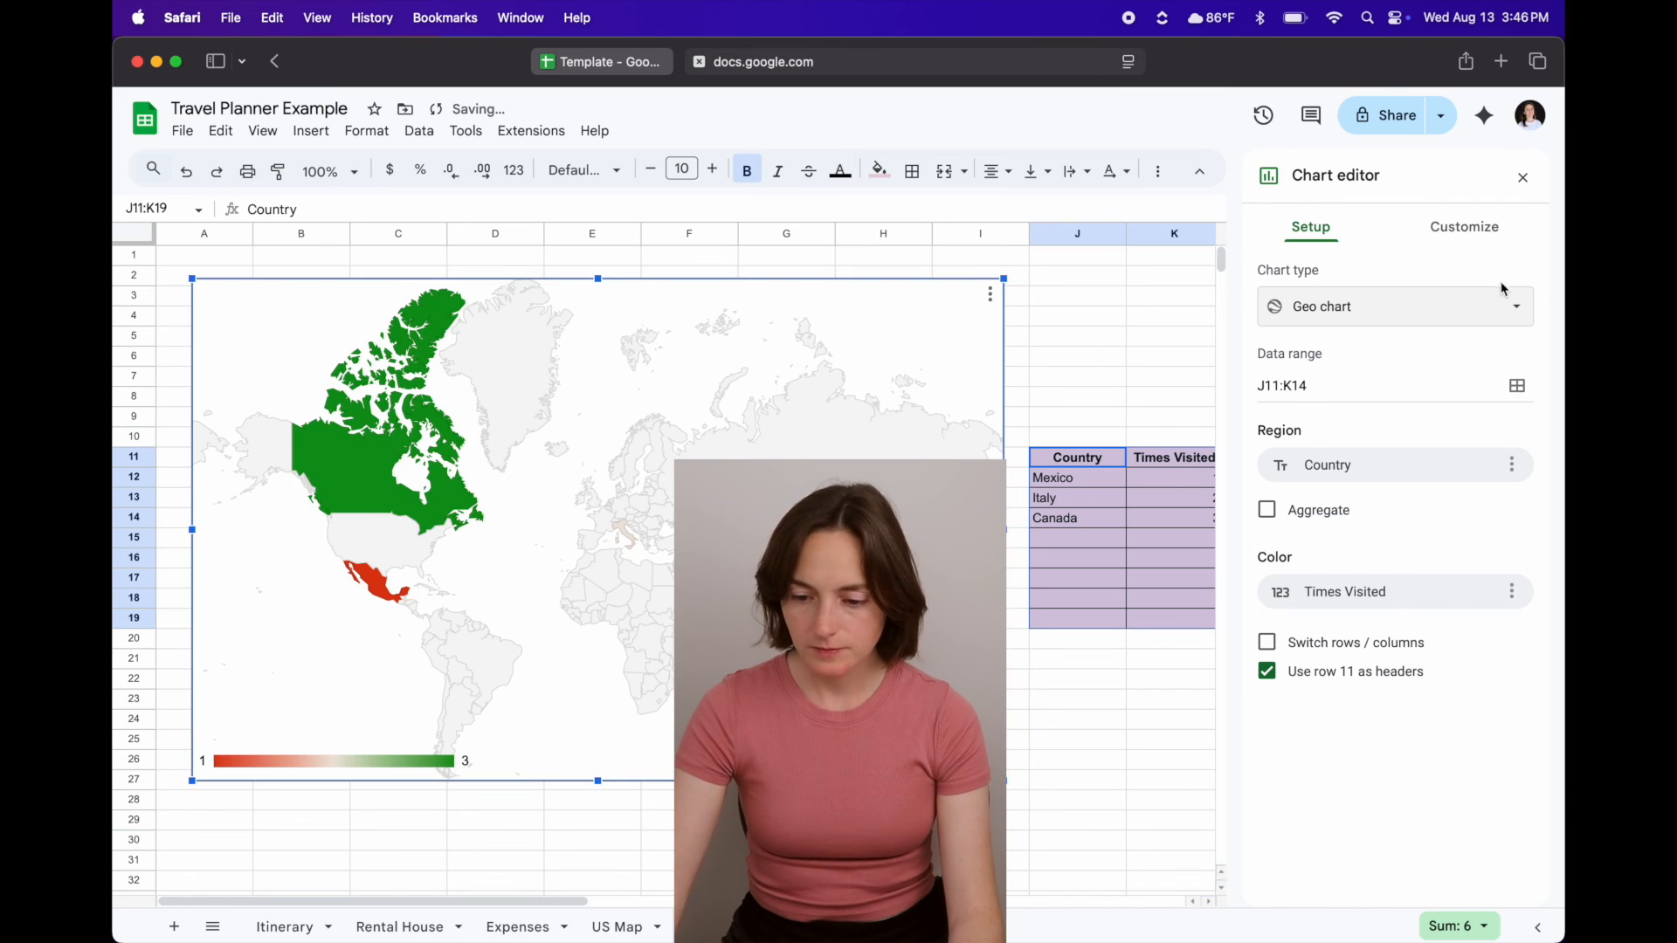
# - Set the world geo chart's Min, Mid and Max colours to the same medium magenta pink
pyautogui.click(1482, 240)
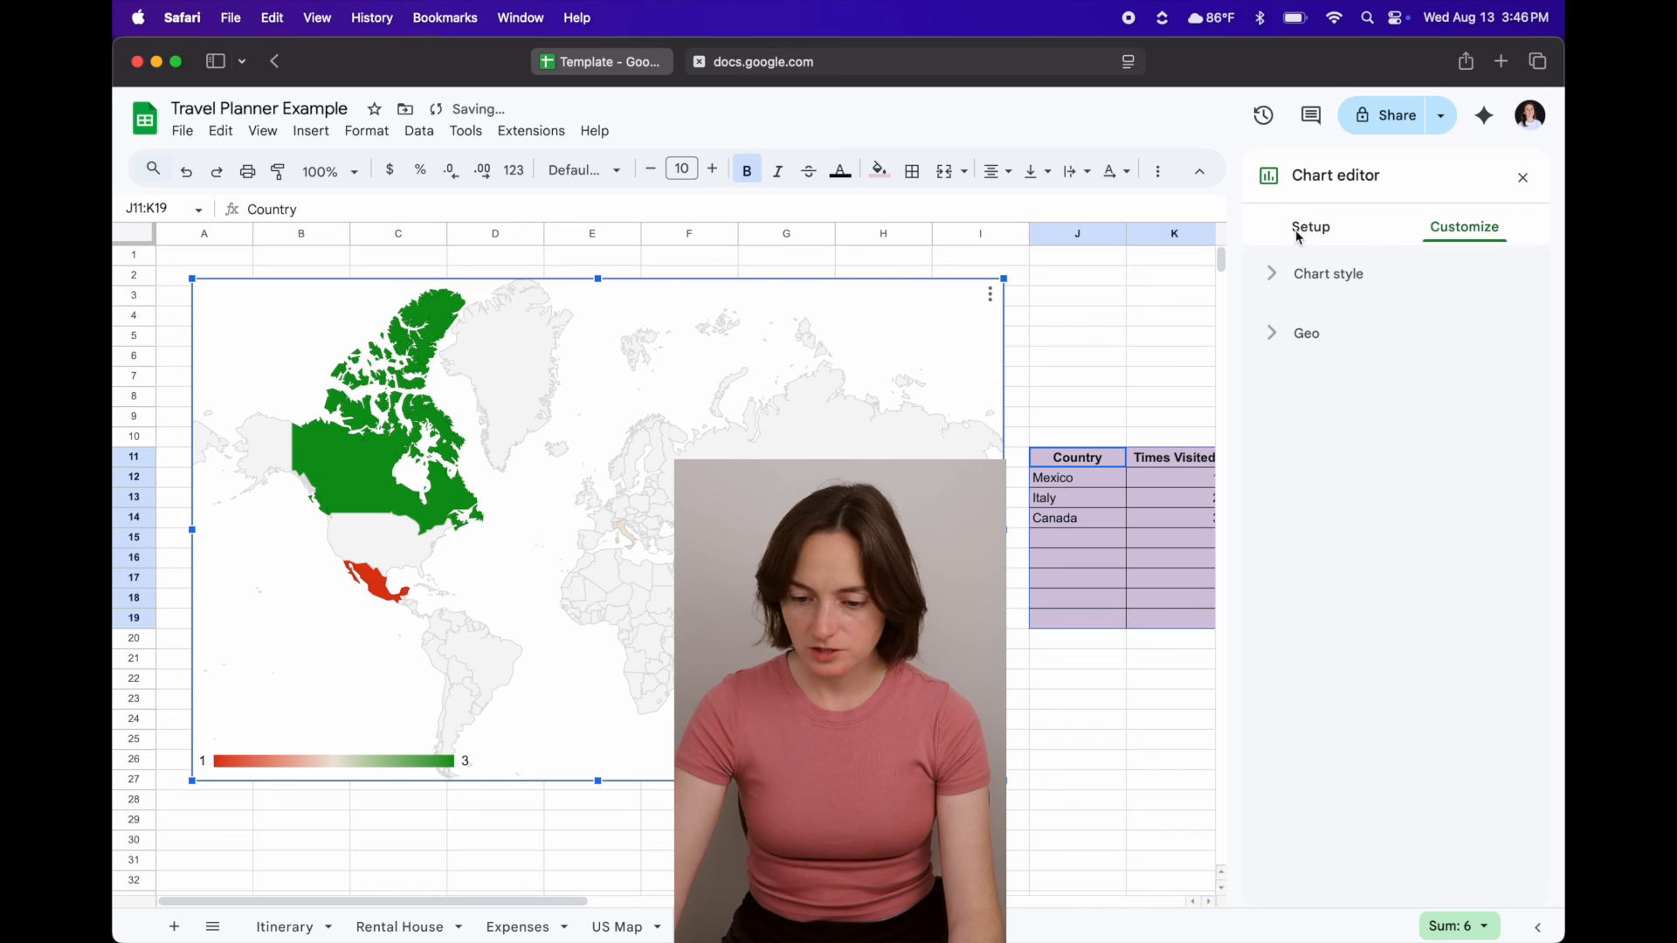
pyautogui.click(1272, 276)
pyautogui.click(1270, 277)
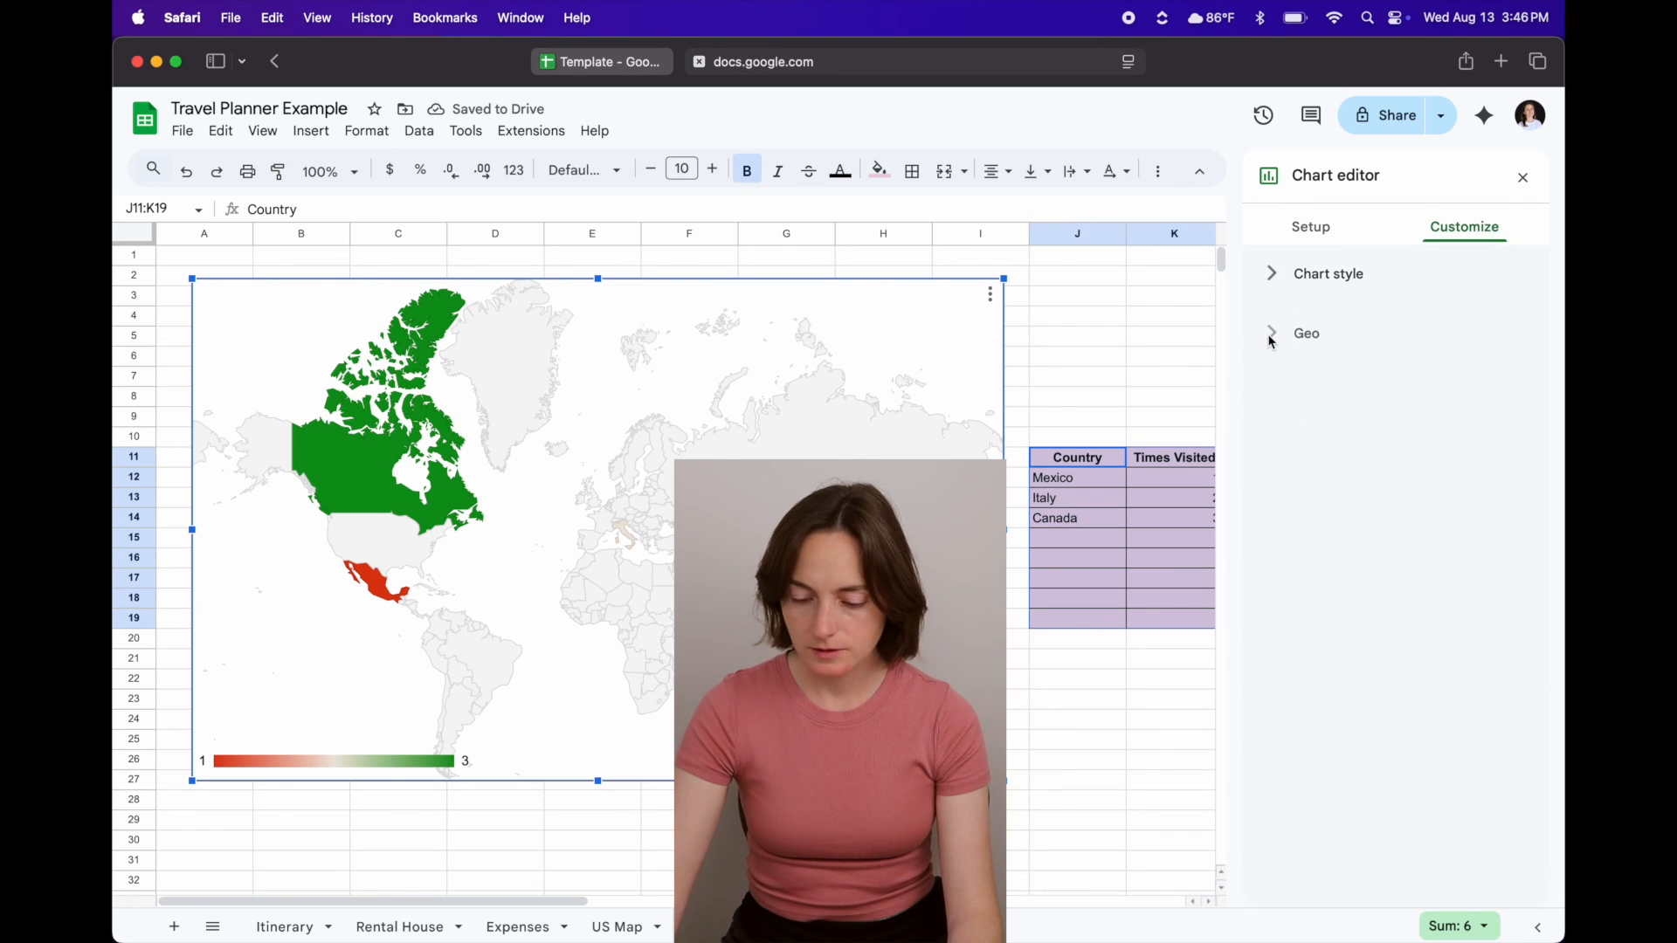
pyautogui.click(1277, 336)
pyautogui.click(1306, 498)
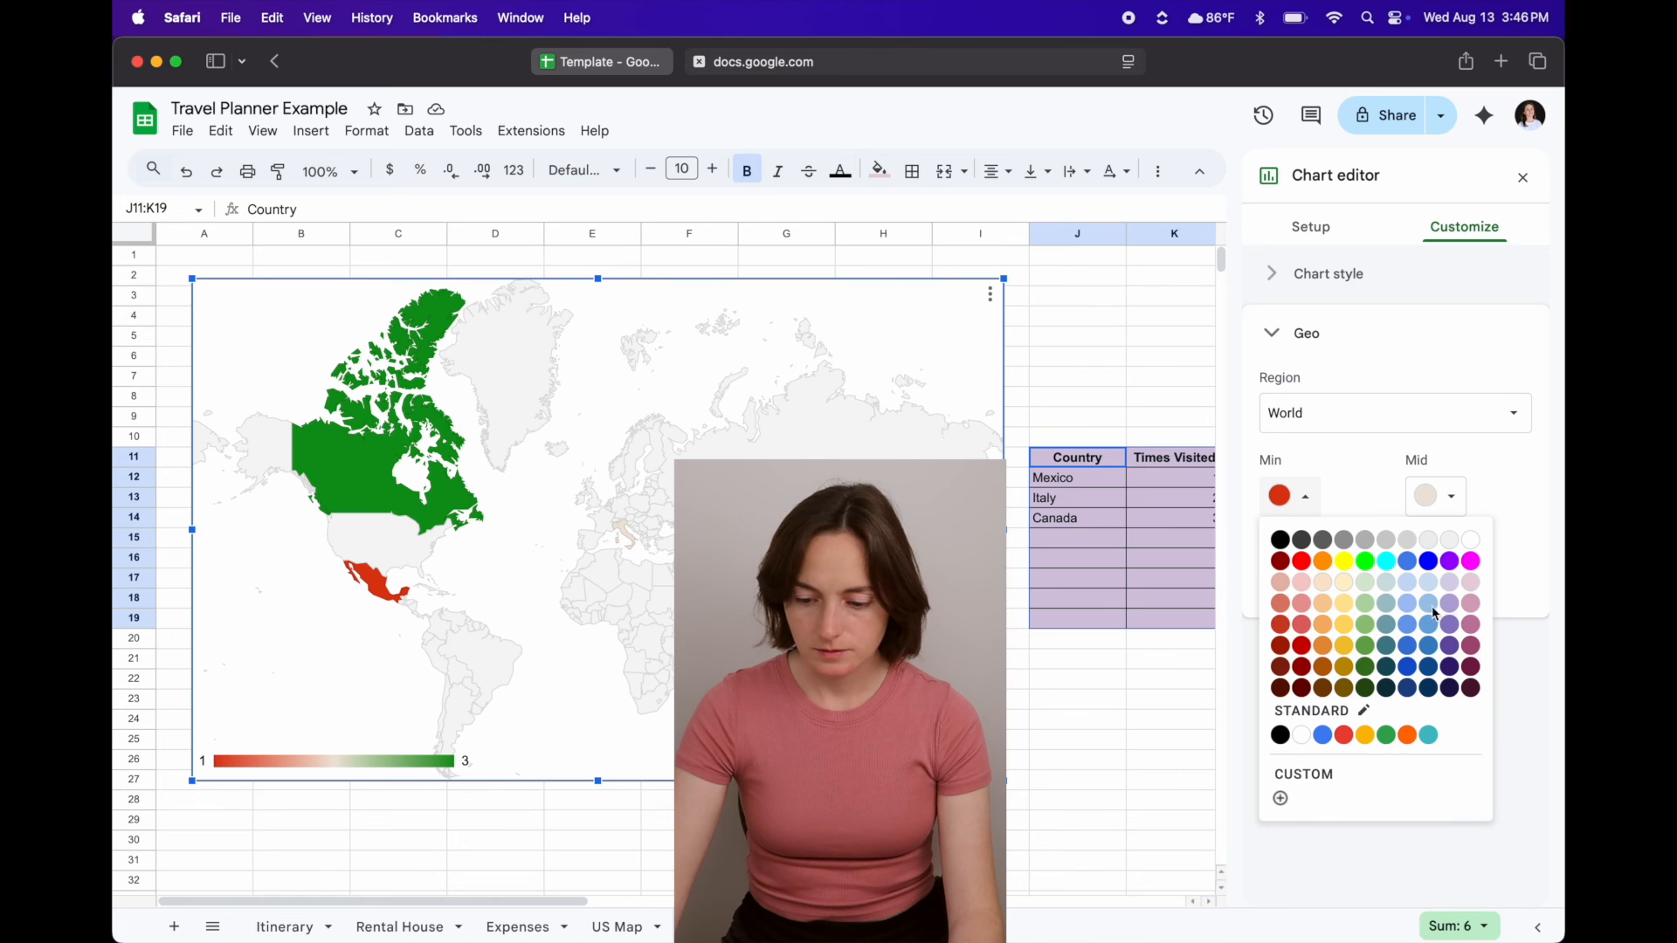
pyautogui.click(1465, 611)
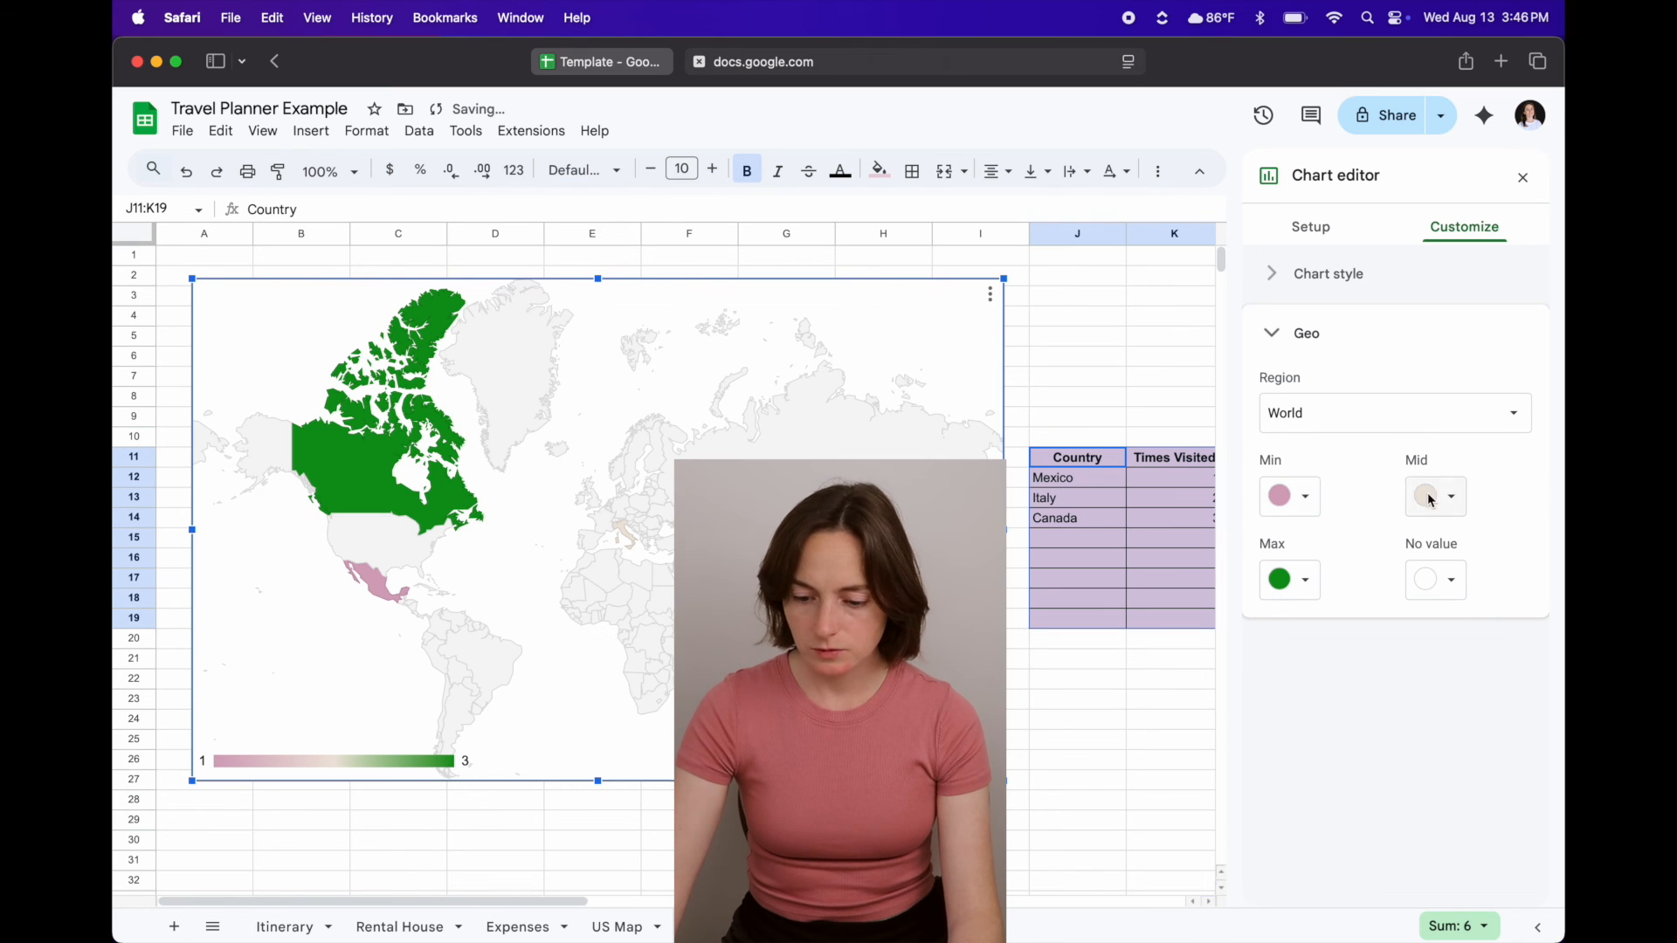
pyautogui.click(1436, 498)
pyautogui.click(1444, 603)
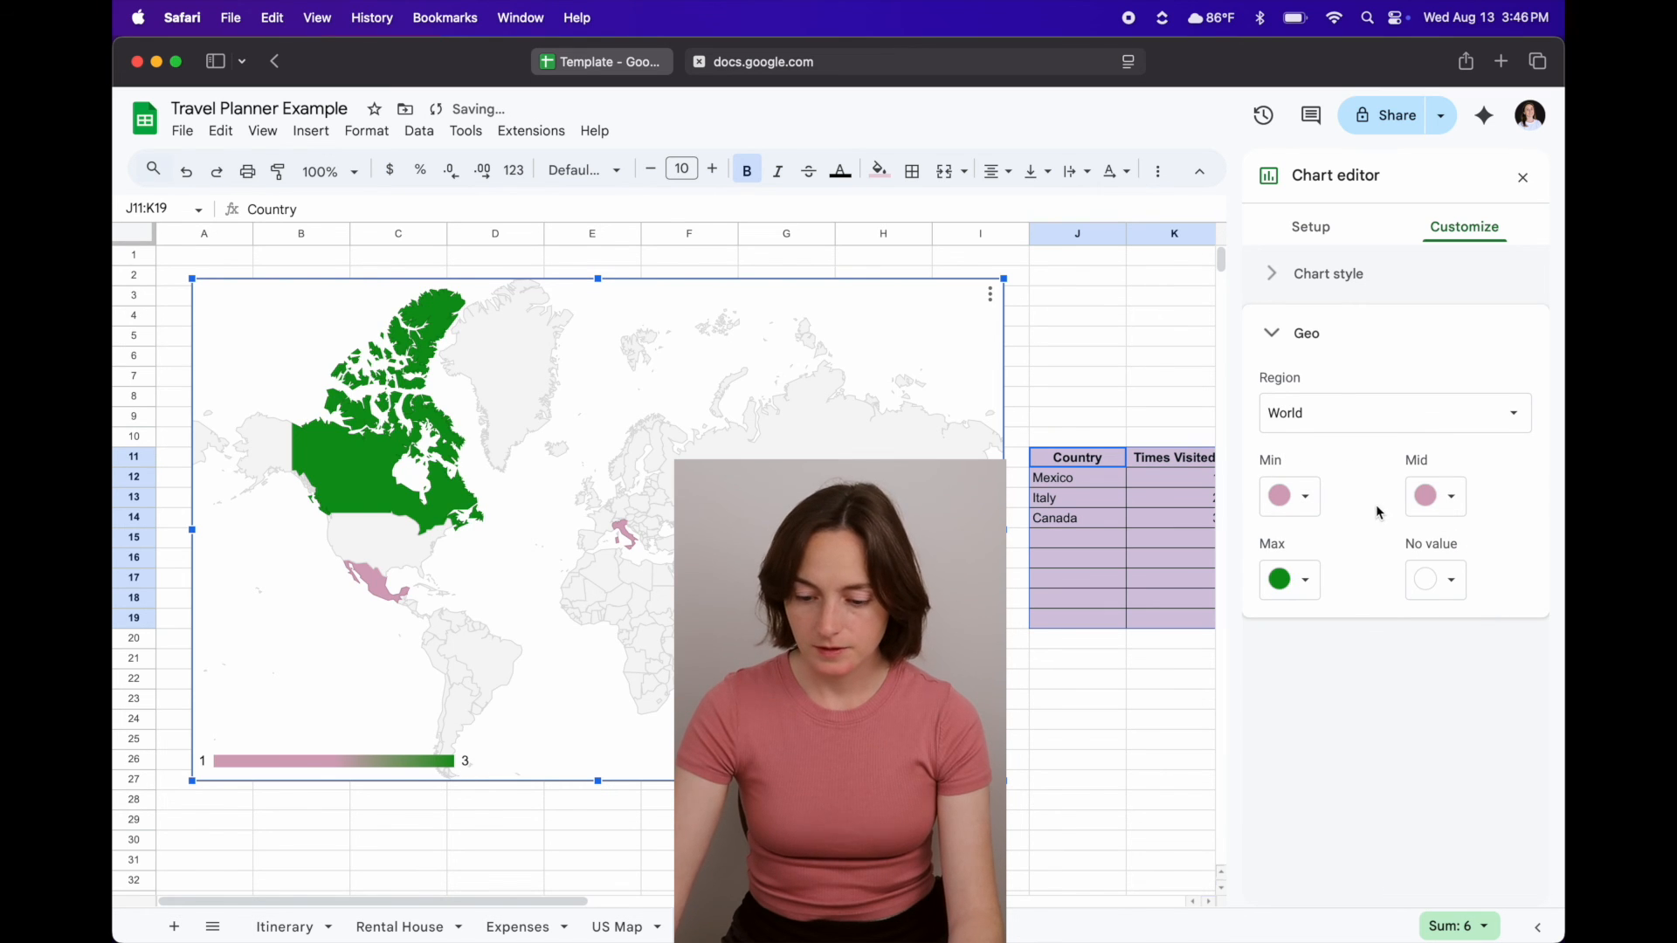
pyautogui.click(1306, 584)
pyautogui.click(1466, 696)
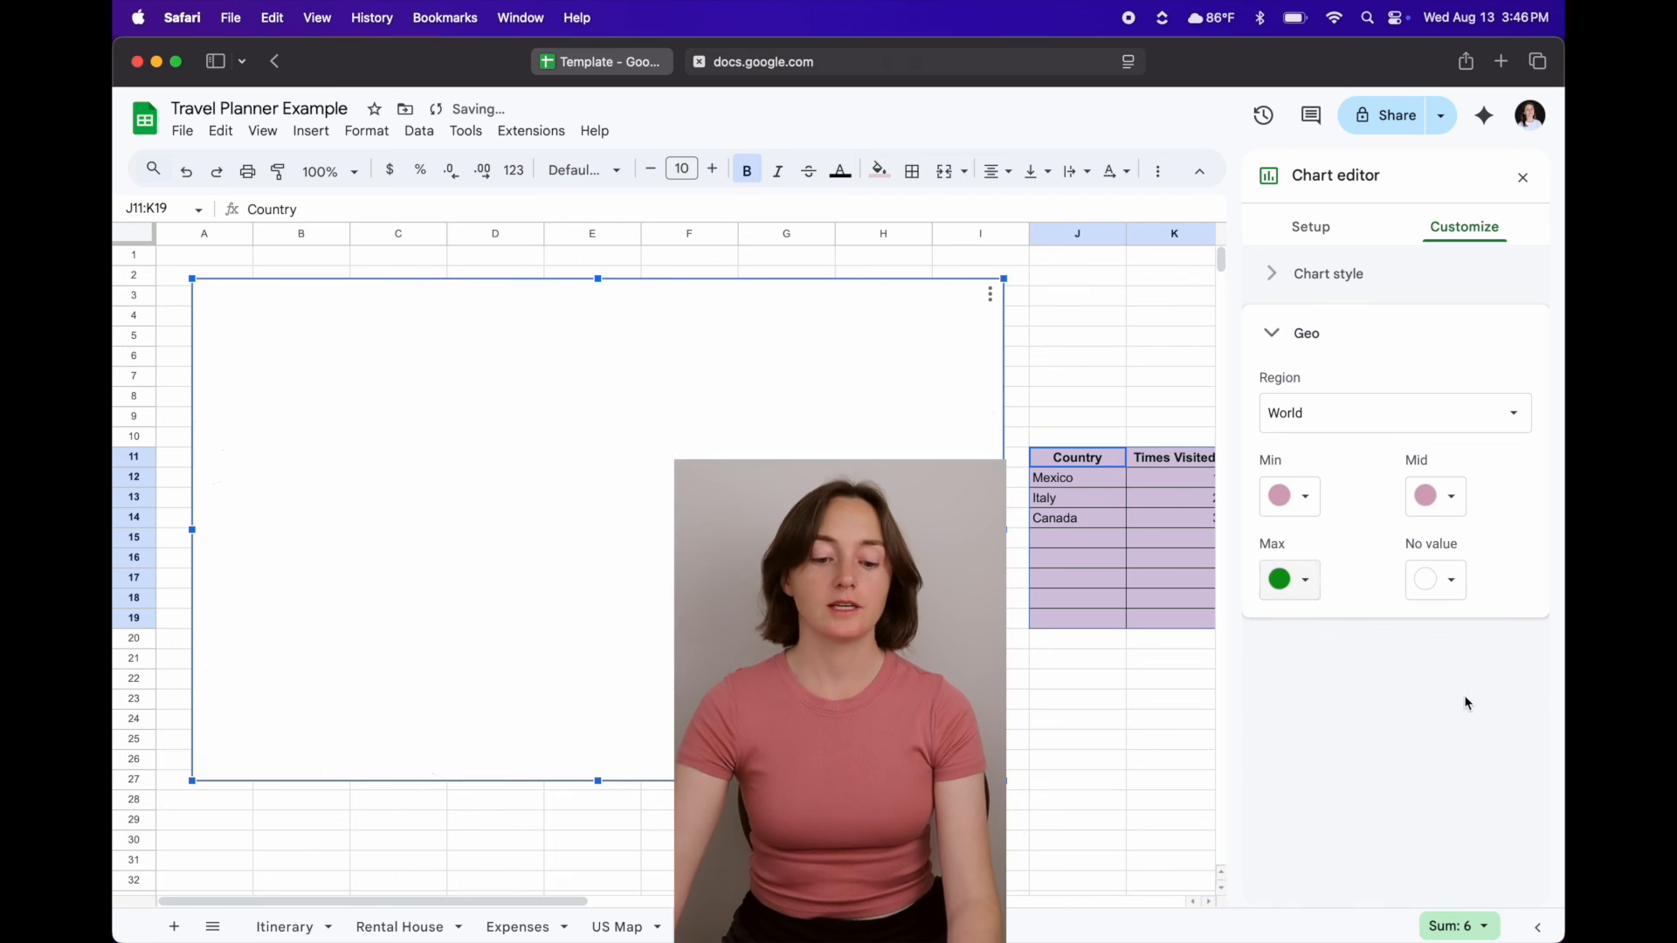